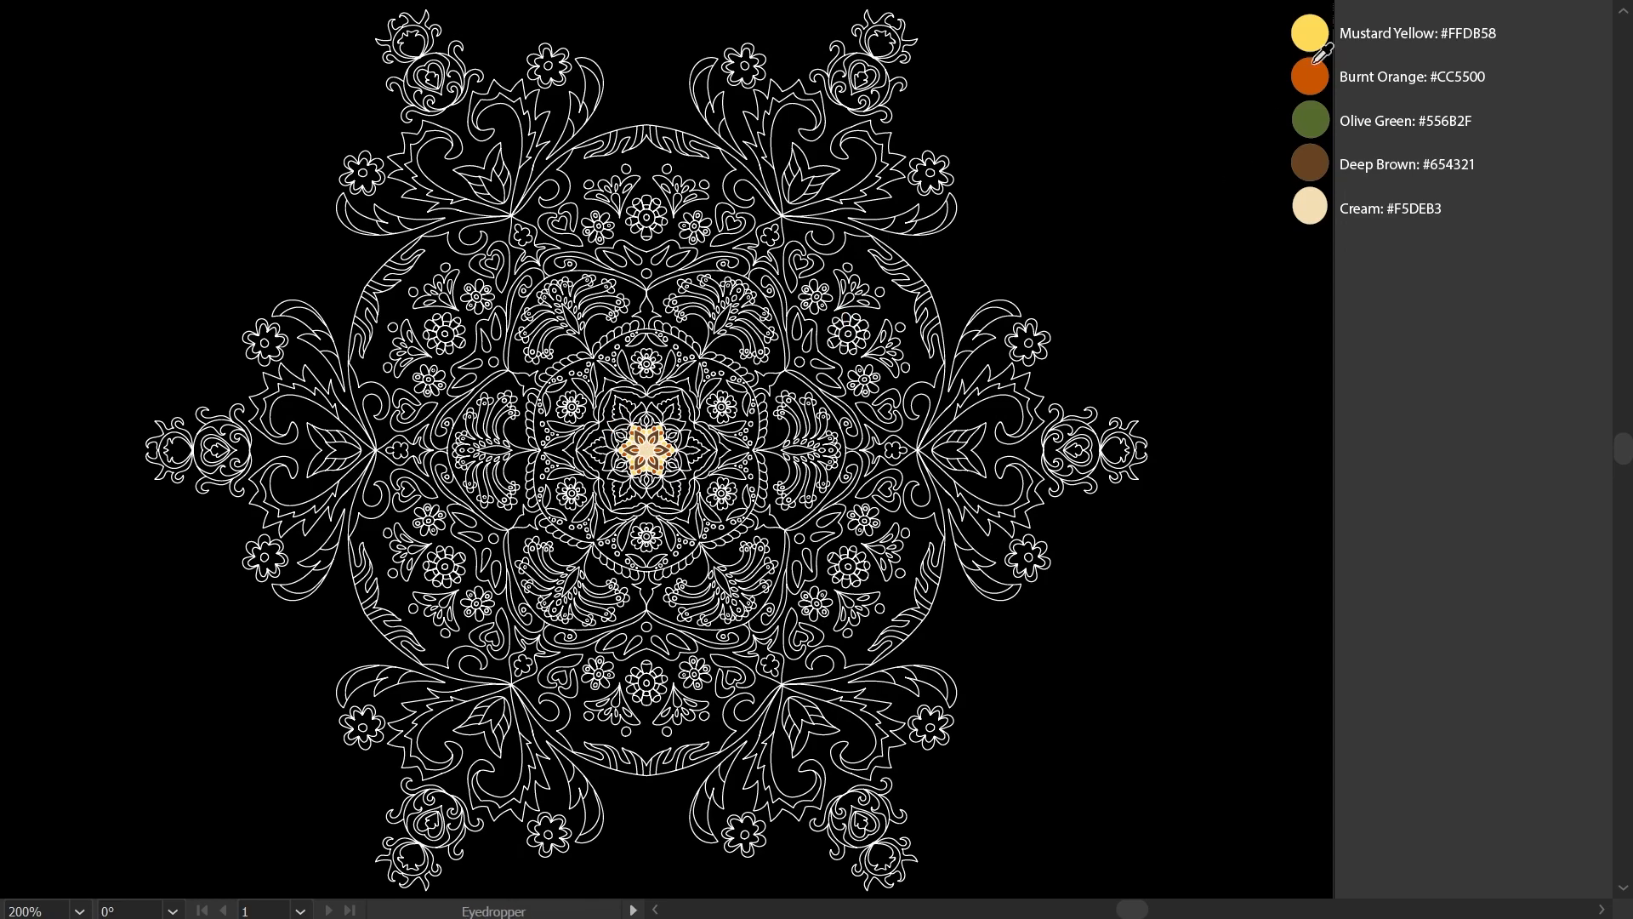
# Step: Fill shapes around the central star with Burnt Orange and the background of the surrounding petals with Cream
pyautogui.moveTo(679, 446); pyautogui.dragTo(676, 424)
pyautogui.keyDown('alt'); pyautogui.click(1313, 79); pyautogui.keyUp('alt')
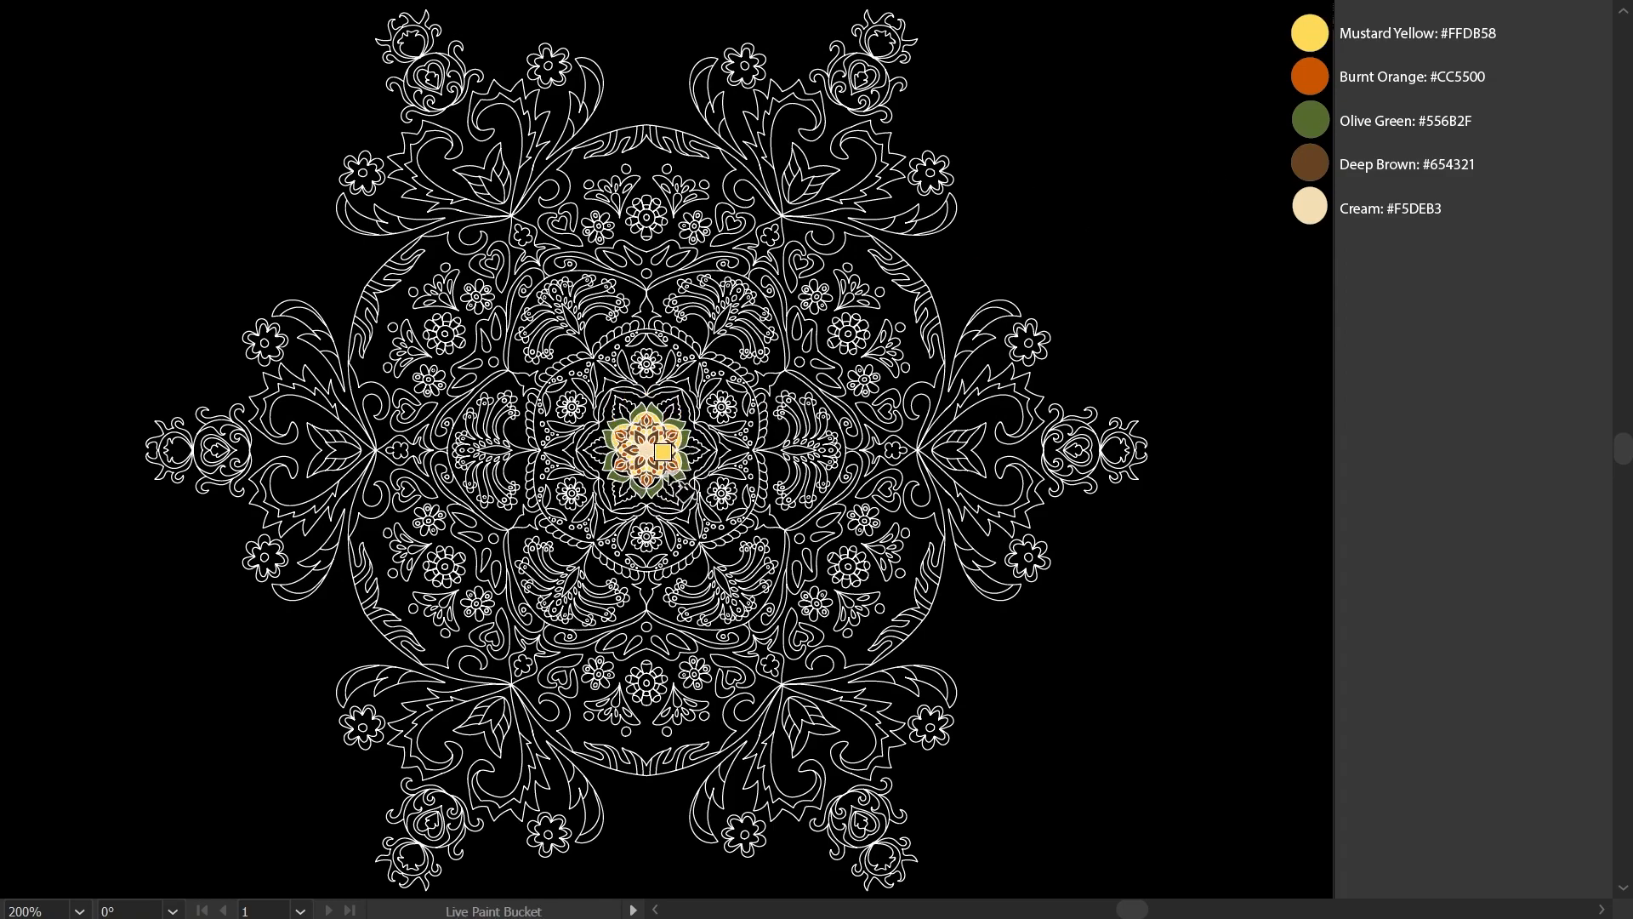
pyautogui.keyDown('alt'); pyautogui.click(1310, 205); pyautogui.keyUp('alt')
pyautogui.click(610, 417)
# Step: Fill the pointed inner petals around the mandala's centre with Burnt Orange, and sample Deep Brown for the adjoining accents
pyautogui.keyDown('alt'); pyautogui.click(1310, 76); pyautogui.keyUp('alt')
pyautogui.click(621, 412)
pyautogui.click(673, 410)
pyautogui.click(696, 450)
pyautogui.click(671, 492)
pyautogui.click(618, 493)
pyautogui.keyDown('alt'); pyautogui.click(1305, 168); pyautogui.keyUp('alt')
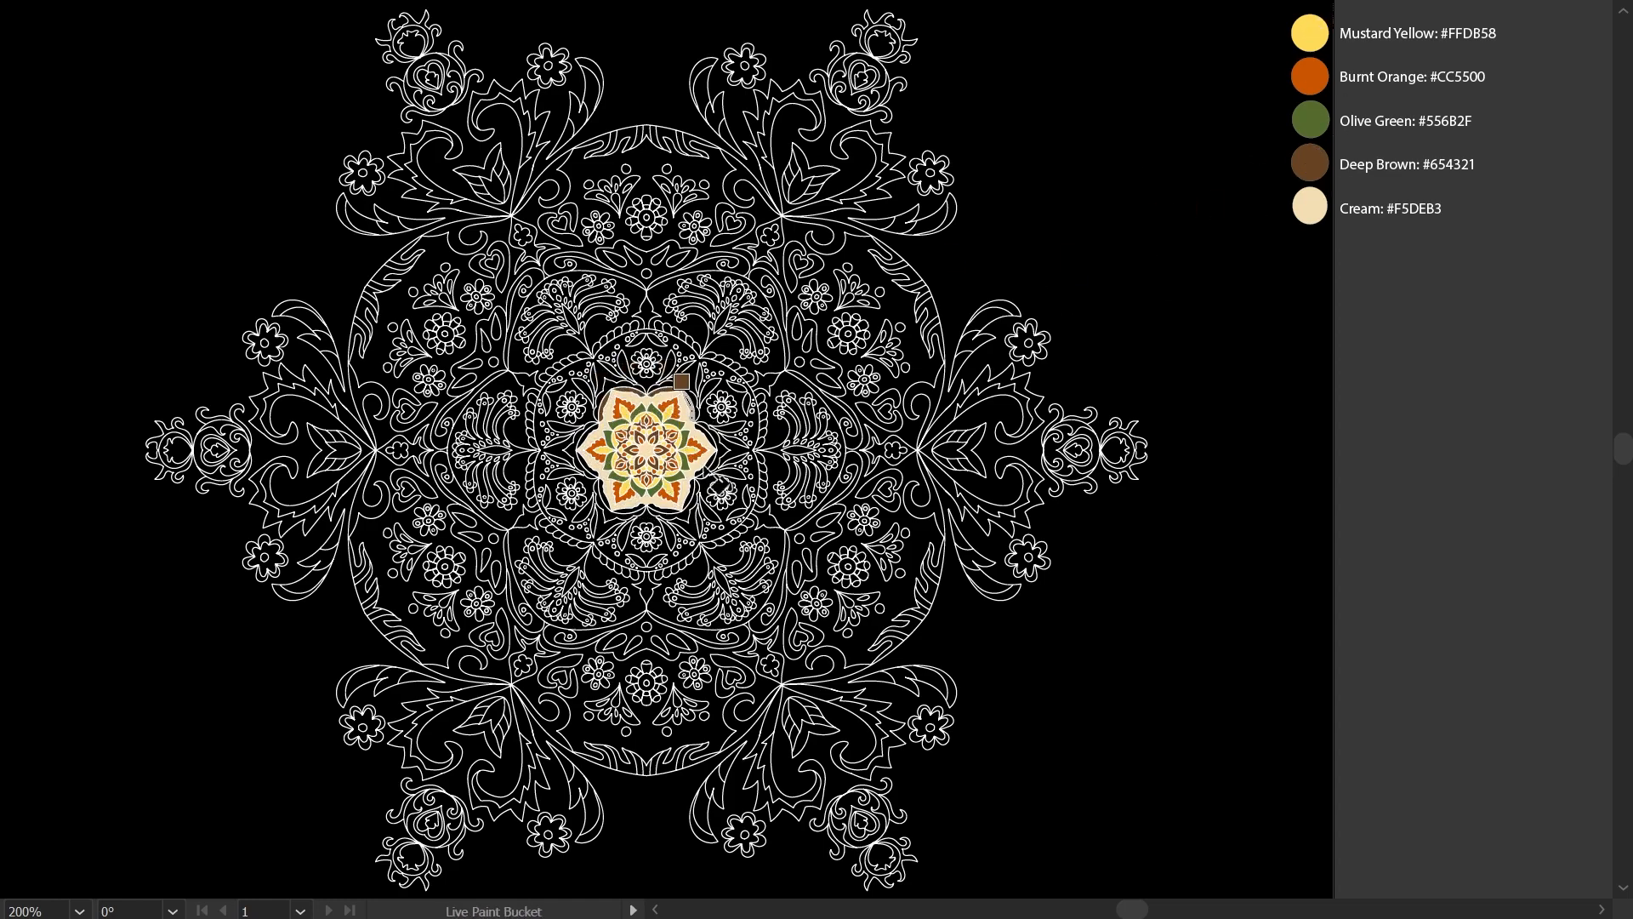
# Step: Fill the six sections around the cream petals with Mustard Yellow to form the outer star
pyautogui.keyDown('alt'); pyautogui.click(1310, 33); pyautogui.keyUp('alt')
pyautogui.click(608, 389)
pyautogui.click(685, 389)
pyautogui.click(721, 450)
pyautogui.click(685, 513)
pyautogui.click(608, 512)
pyautogui.click(571, 450)
# Step: Fill the background of the round band surrounding the yellow star with Burnt Orange
pyautogui.keyDown('alt'); pyautogui.click(699, 460); pyautogui.keyUp('alt')
pyautogui.click(706, 433)
pyautogui.click(587, 416)
pyautogui.click(642, 515)
pyautogui.click(705, 413)
# Step: Fill all the leaves in the orange band around the star with Olive Green
pyautogui.keyDown('alt'); pyautogui.click(671, 423); pyautogui.keyUp('alt')
pyautogui.click(622, 366)
pyautogui.click(638, 339)
pyautogui.click(655, 338)
pyautogui.click(671, 366)
pyautogui.click(708, 386)
pyautogui.click(737, 387)
pyautogui.click(746, 401)
pyautogui.click(731, 430)
pyautogui.click(732, 472)
pyautogui.click(746, 498)
pyautogui.click(620, 536)
pyautogui.click(585, 515)
pyautogui.click(557, 513)
pyautogui.click(549, 497)
pyautogui.click(561, 472)
pyautogui.click(561, 429)
pyautogui.click(548, 401)
pyautogui.click(586, 385)
# Step: Fill alternate petals of the small flowers in the orange band with Mustard Yellow
pyautogui.press('Left')
pyautogui.press('Left')
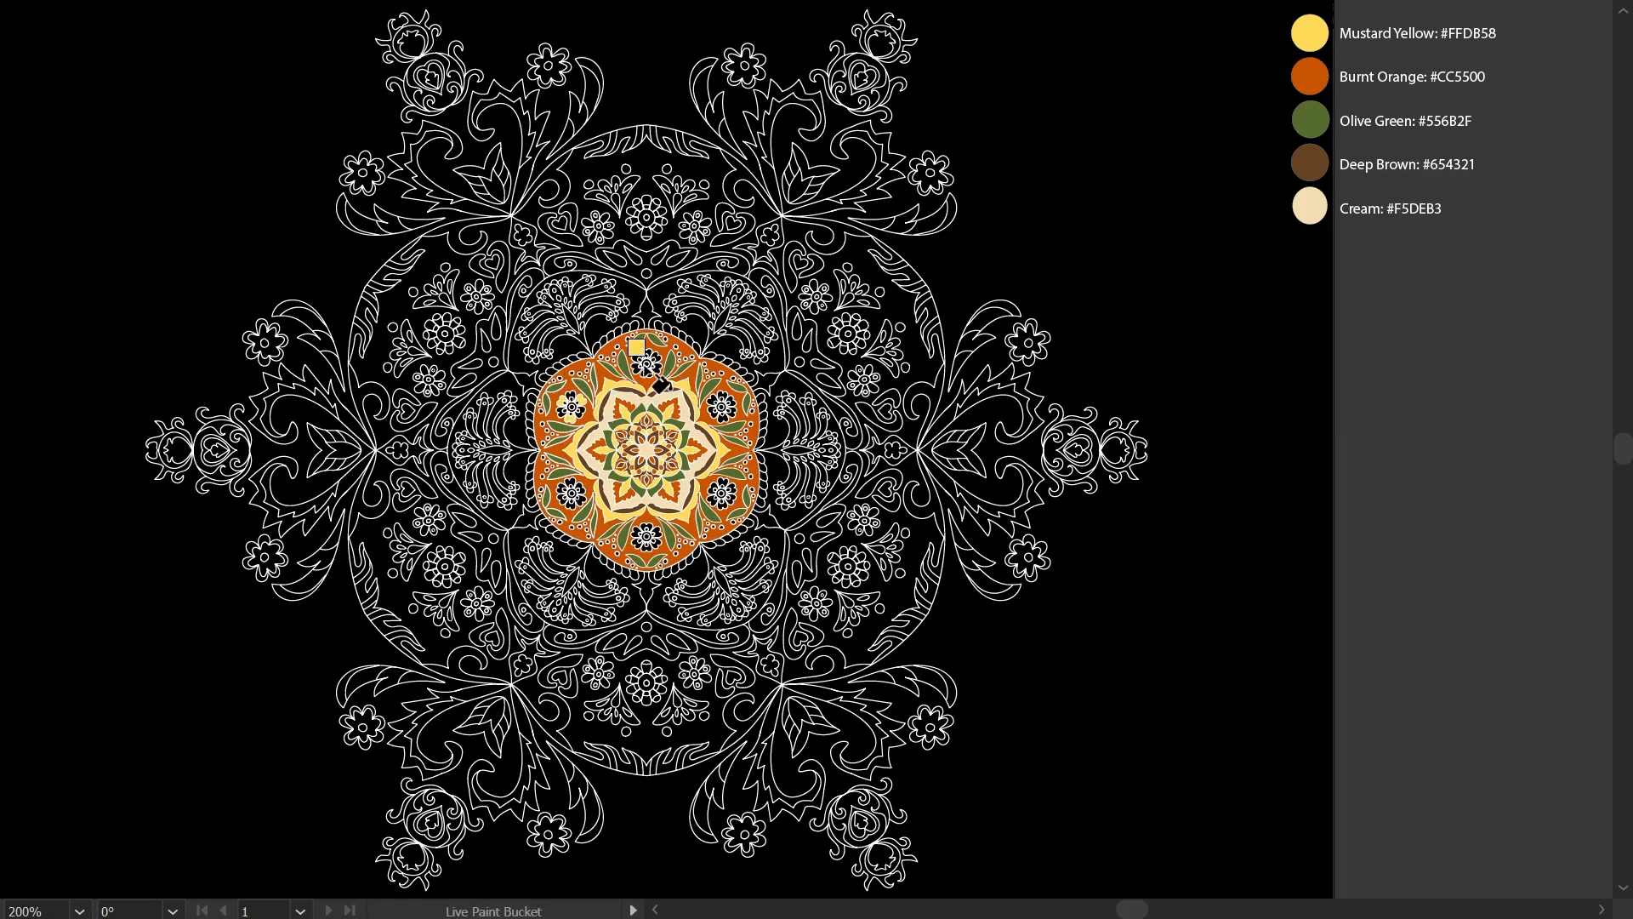
pyautogui.click(723, 419)
pyautogui.click(712, 400)
pyautogui.click(731, 400)
pyautogui.click(721, 482)
pyautogui.click(732, 501)
pyautogui.click(712, 500)
pyautogui.click(657, 531)
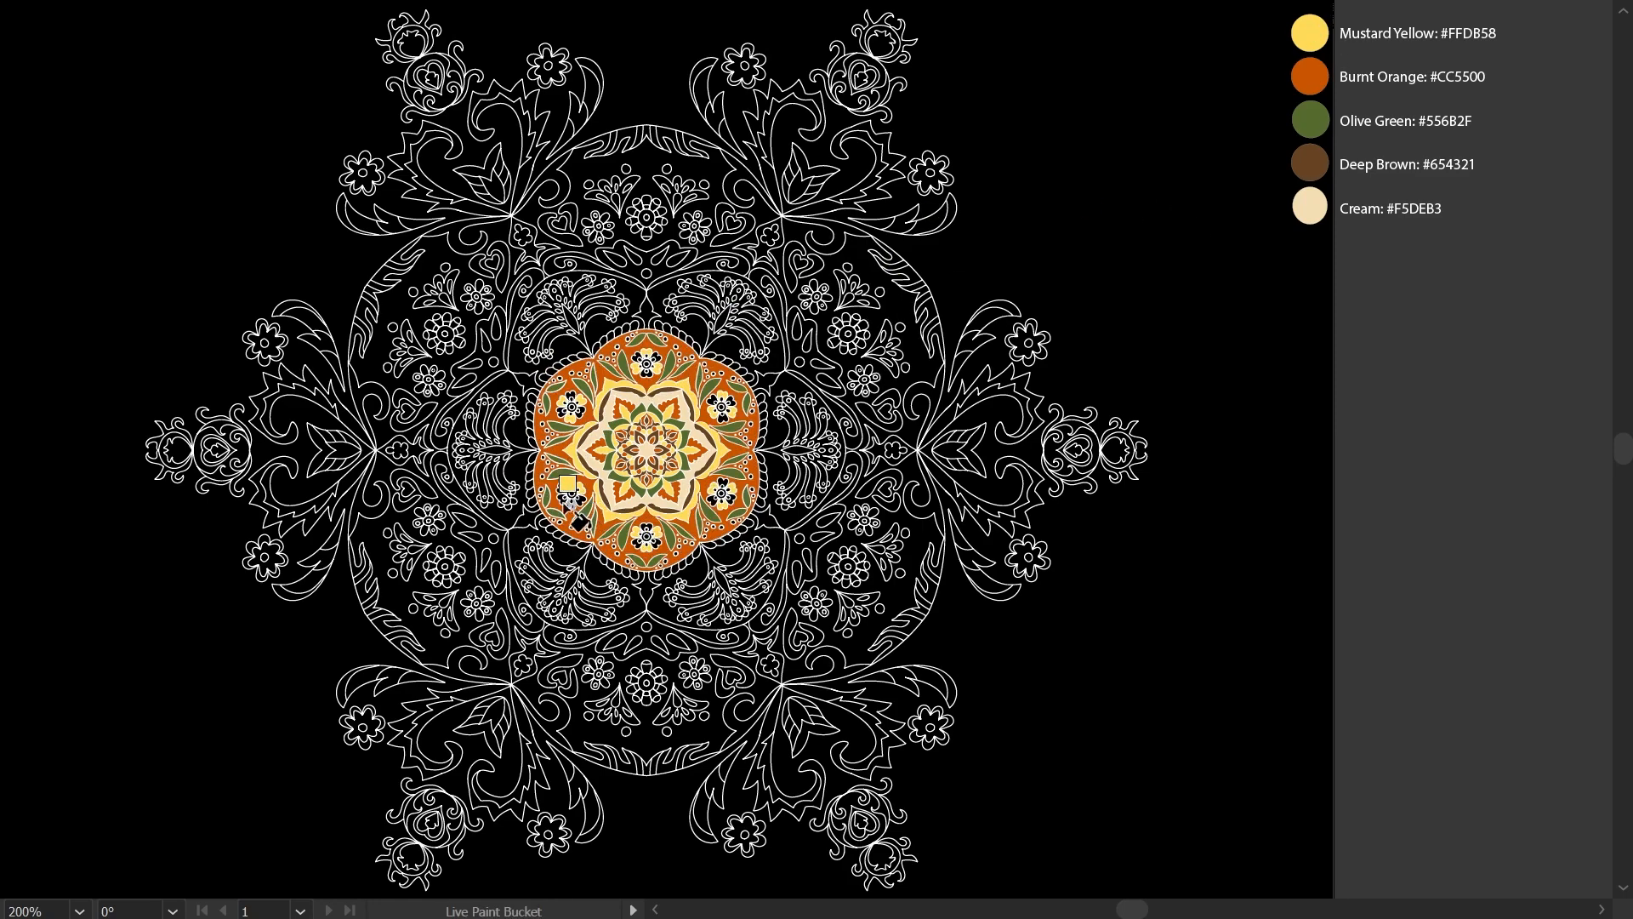
# Step: Fill the remaining small parts between the yellow petals of the band's flowers with Deep Brown
pyautogui.press('Right')
pyautogui.press('Right')
pyautogui.press('Right')
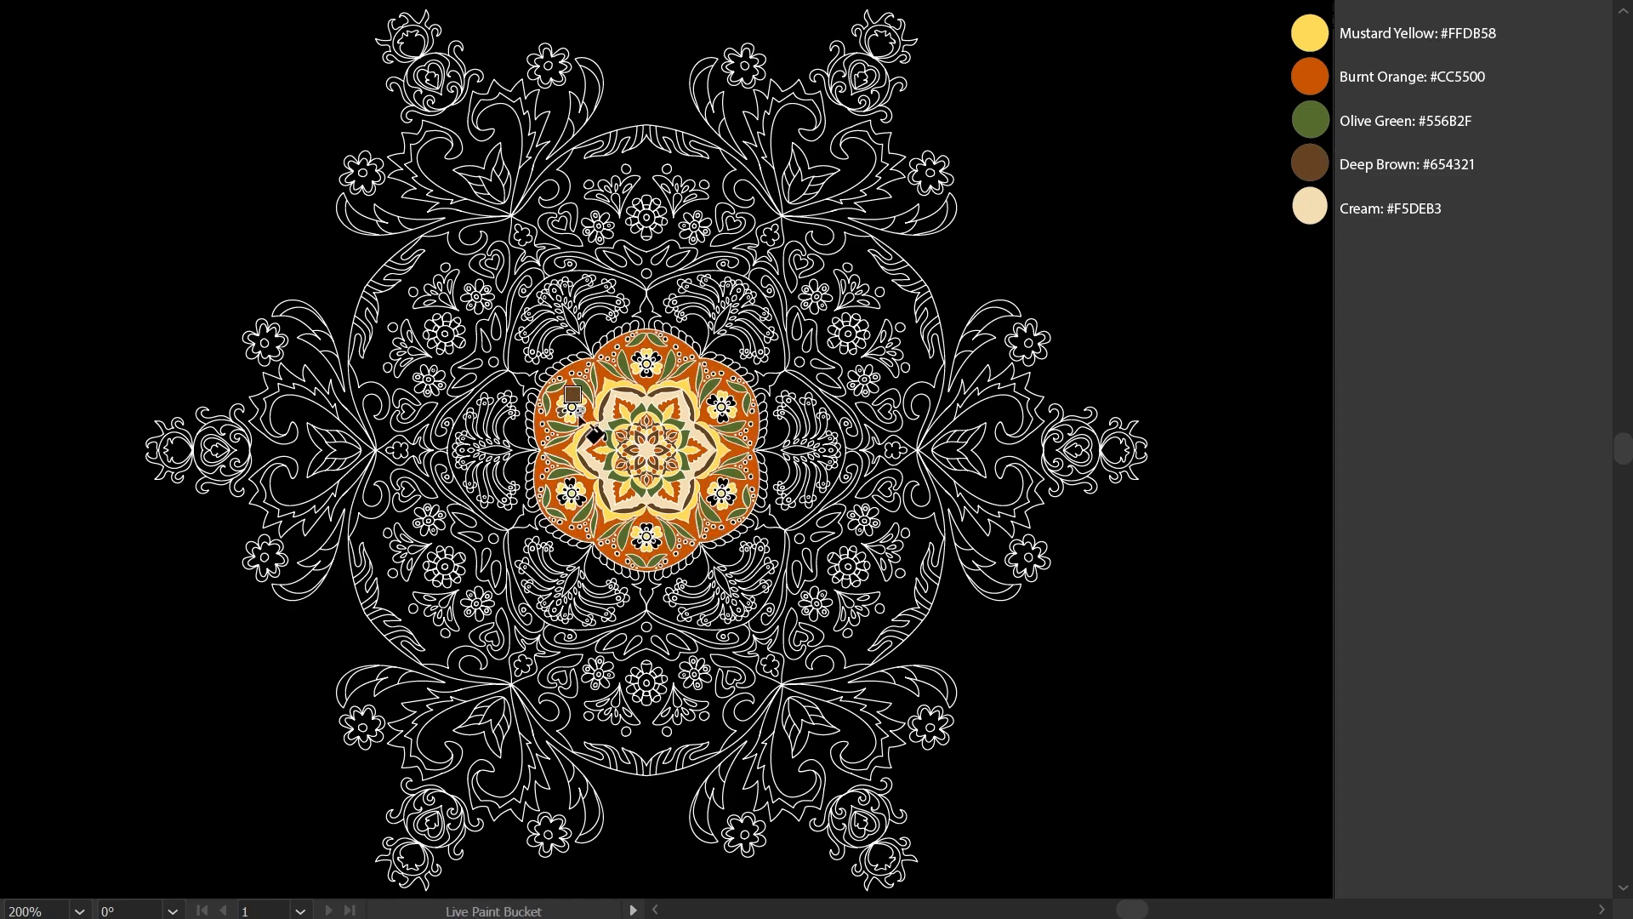
pyautogui.click(712, 488)
pyautogui.click(732, 488)
pyautogui.click(722, 504)
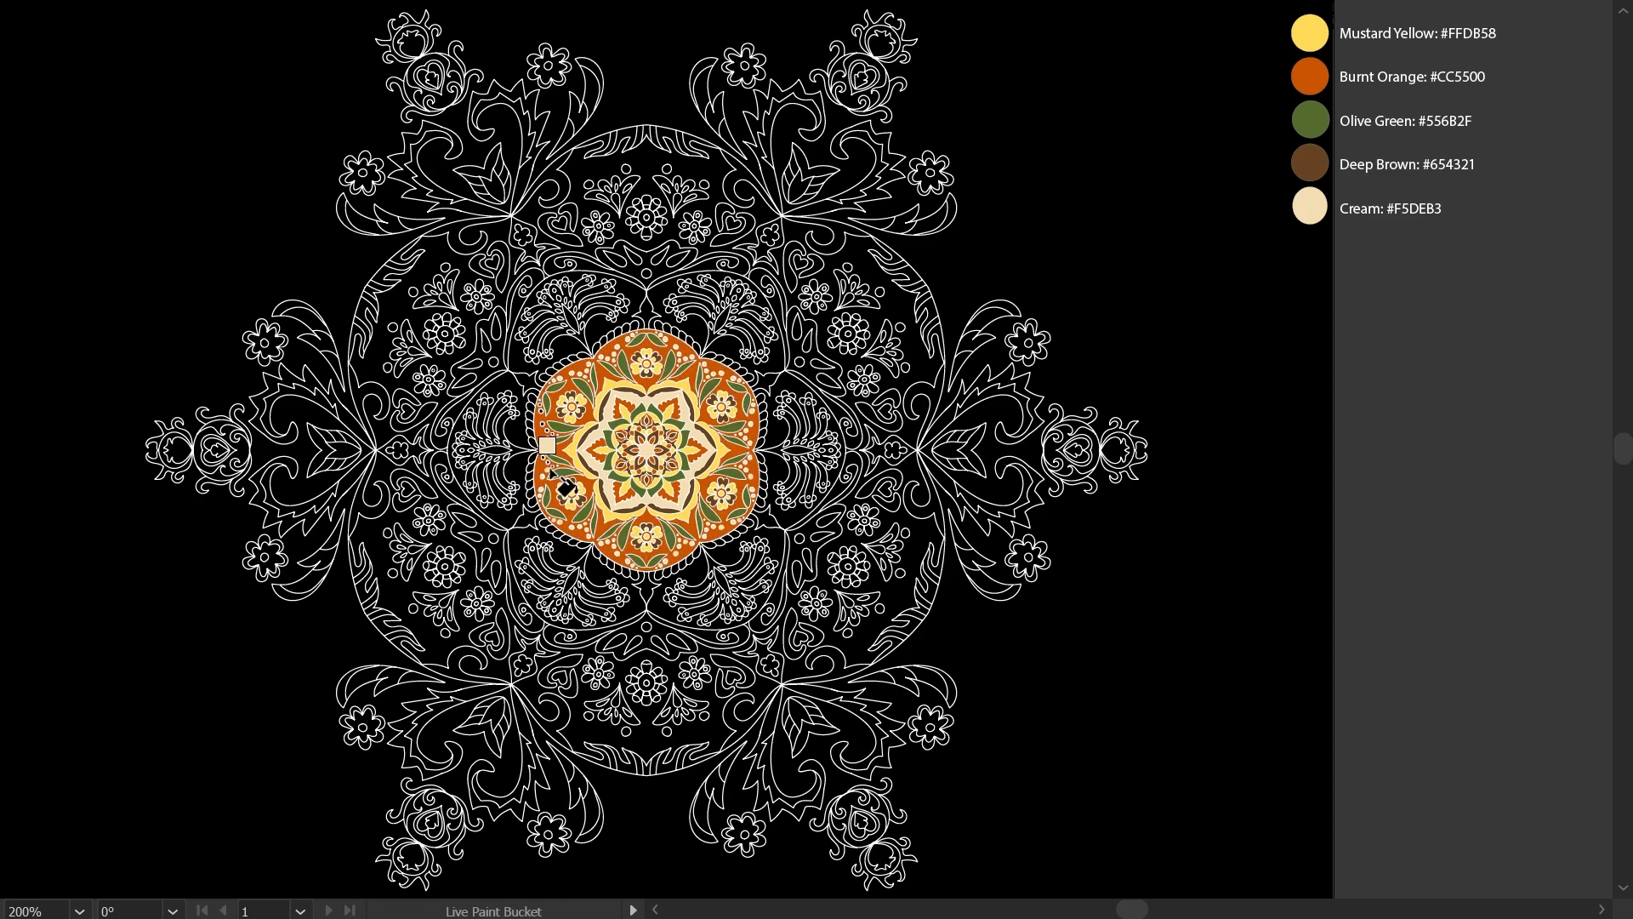
# Step: Fill the small leaves along the outer edge of the orange band with Deep Brown
pyautogui.press('i')
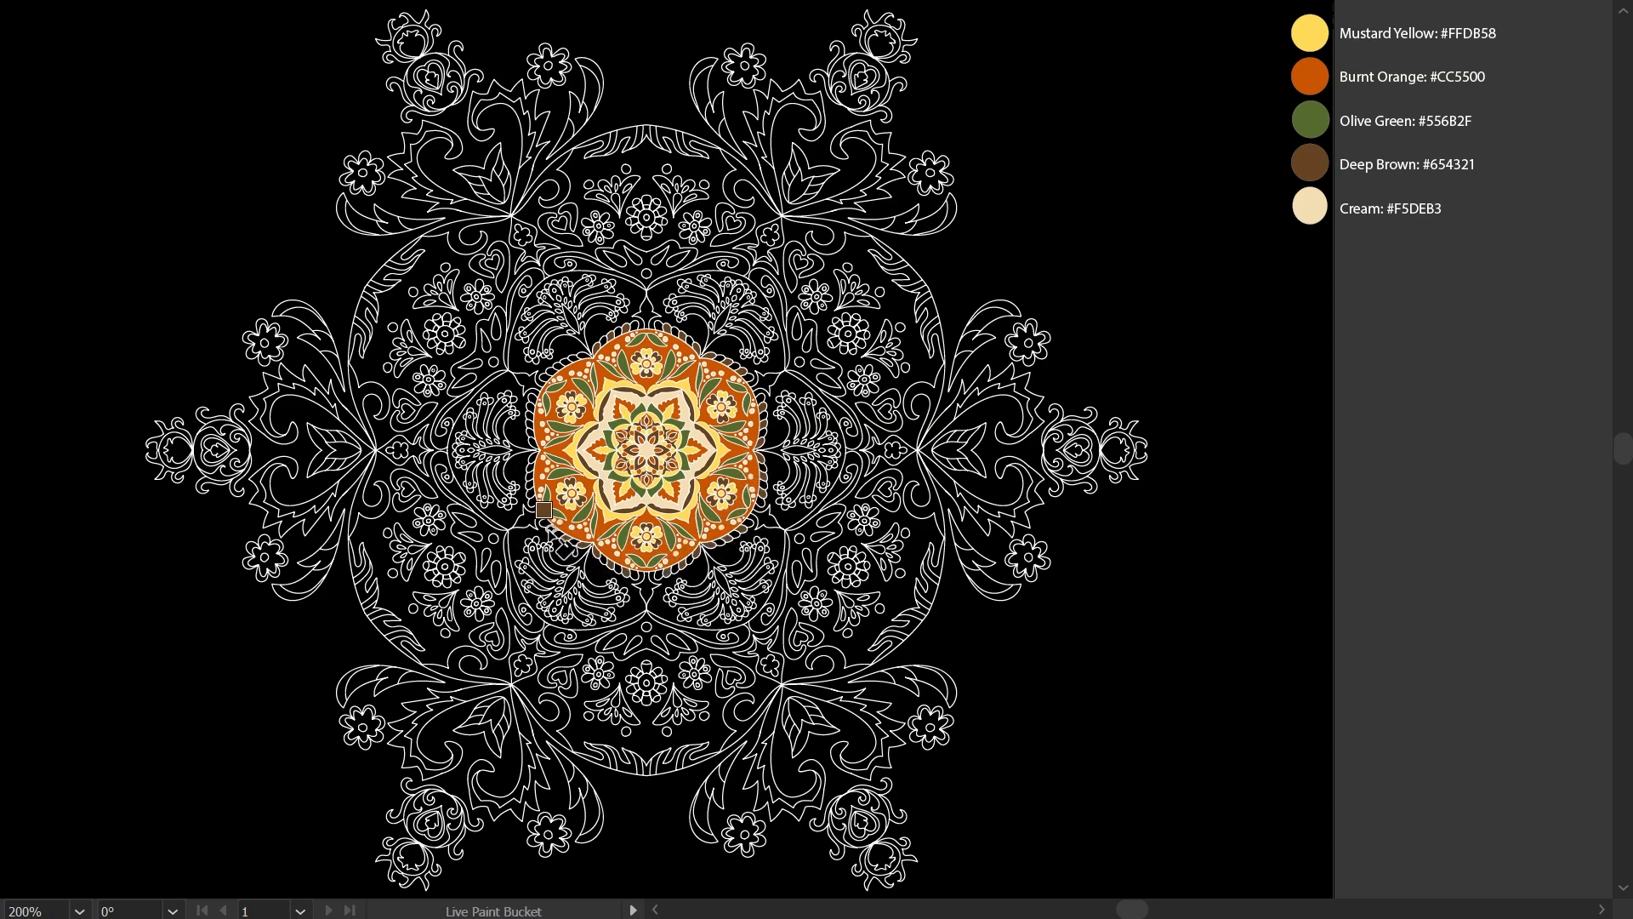
pyautogui.press('i')
pyautogui.click(604, 338)
pyautogui.click(617, 331)
pyautogui.click(635, 325)
pyautogui.click(659, 326)
pyautogui.click(675, 331)
pyautogui.click(689, 341)
pyautogui.click(733, 363)
pyautogui.click(762, 415)
pyautogui.click(726, 542)
pyautogui.click(712, 549)
pyautogui.click(686, 562)
pyautogui.click(661, 573)
pyautogui.click(631, 573)
pyautogui.click(601, 560)
pyautogui.click(547, 524)
pyautogui.click(532, 496)
# Step: Fill the backgrounds of the six large petals around the orange band with Cream
pyautogui.keyDown('alt'); pyautogui.click(1310, 206); pyautogui.keyUp('alt')
pyautogui.click(557, 344)
pyautogui.click(611, 333)
pyautogui.click(681, 333)
pyautogui.click(748, 361)
pyautogui.click(770, 429)
pyautogui.click(771, 481)
pyautogui.click(749, 538)
pyautogui.click(681, 568)
pyautogui.click(614, 572)
pyautogui.click(558, 552)
pyautogui.click(521, 477)
pyautogui.click(520, 425)
# Step: Fill the pointed ornaments between the large cream petals and the central leaves inside them with Deep Brown
pyautogui.keyDown('alt'); pyautogui.click(1303, 178); pyautogui.keyUp('alt')
pyautogui.click(528, 380)
pyautogui.click(570, 319)
pyautogui.click(647, 311)
pyautogui.click(723, 319)
pyautogui.click(765, 380)
pyautogui.click(798, 450)
pyautogui.click(765, 519)
# Step: Fill the curved fronds inside the six large cream petals with Olive Green
pyautogui.keyDown('alt'); pyautogui.click(1310, 120); pyautogui.keyUp('alt')
pyautogui.click(568, 317)
pyautogui.click(708, 317)
pyautogui.click(799, 460)
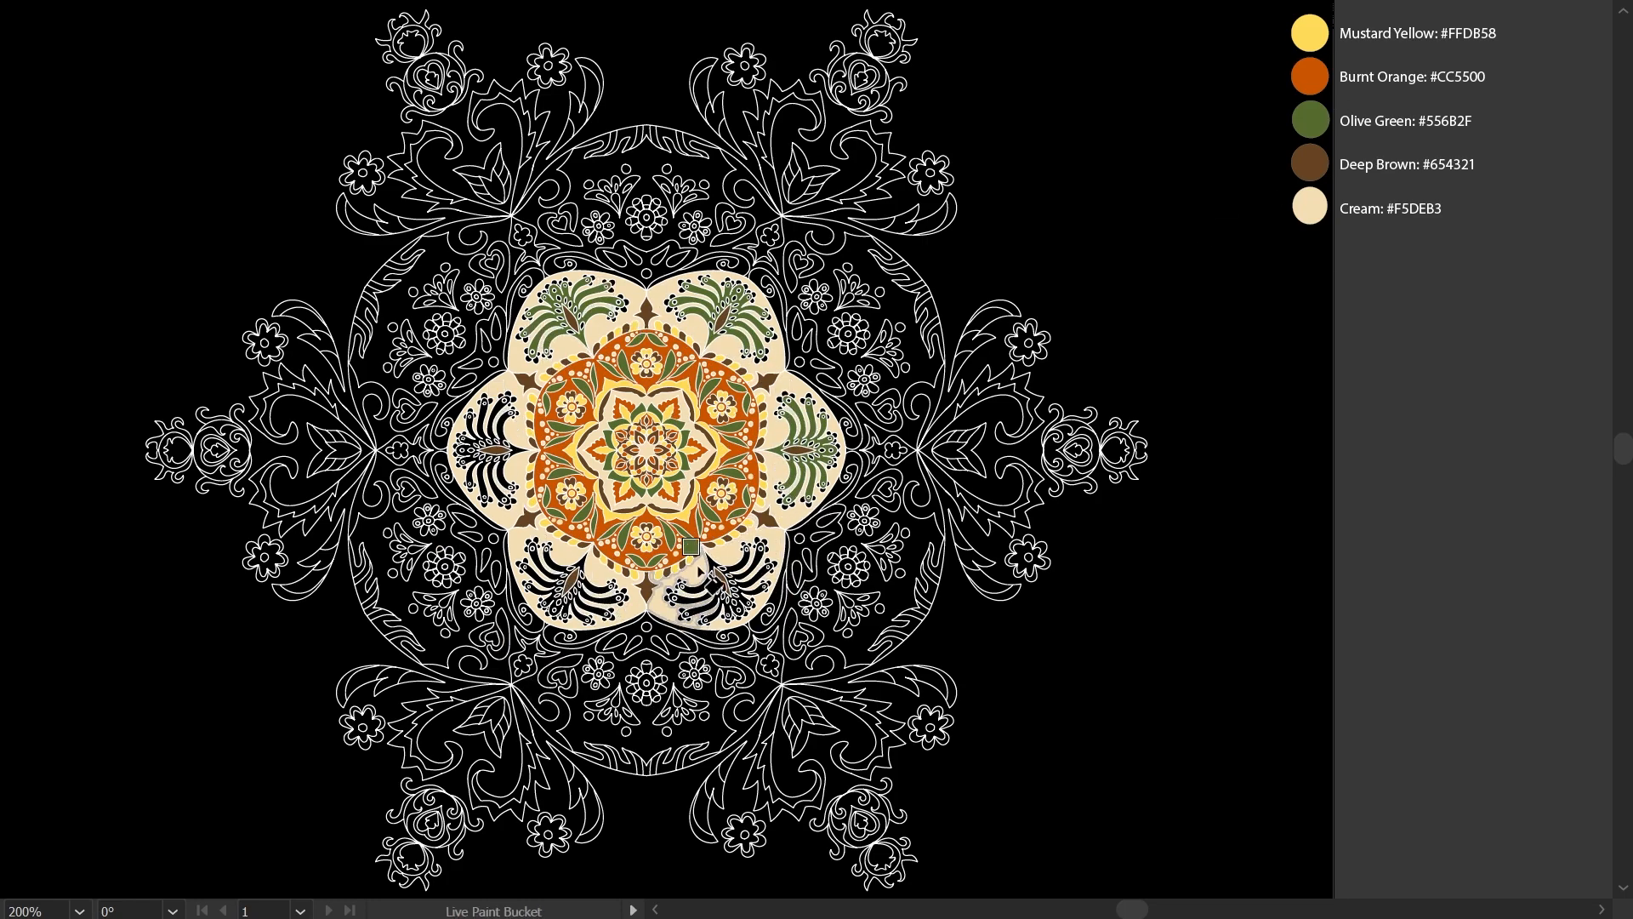
pyautogui.click(695, 620)
pyautogui.click(579, 599)
pyautogui.click(507, 445)
pyautogui.click(490, 431)
# Step: Fill the berries at the frond tips in the cream petals with Burnt Orange and Mustard Yellow
pyautogui.keyDown('alt'); pyautogui.click(1310, 77); pyautogui.keyUp('alt')
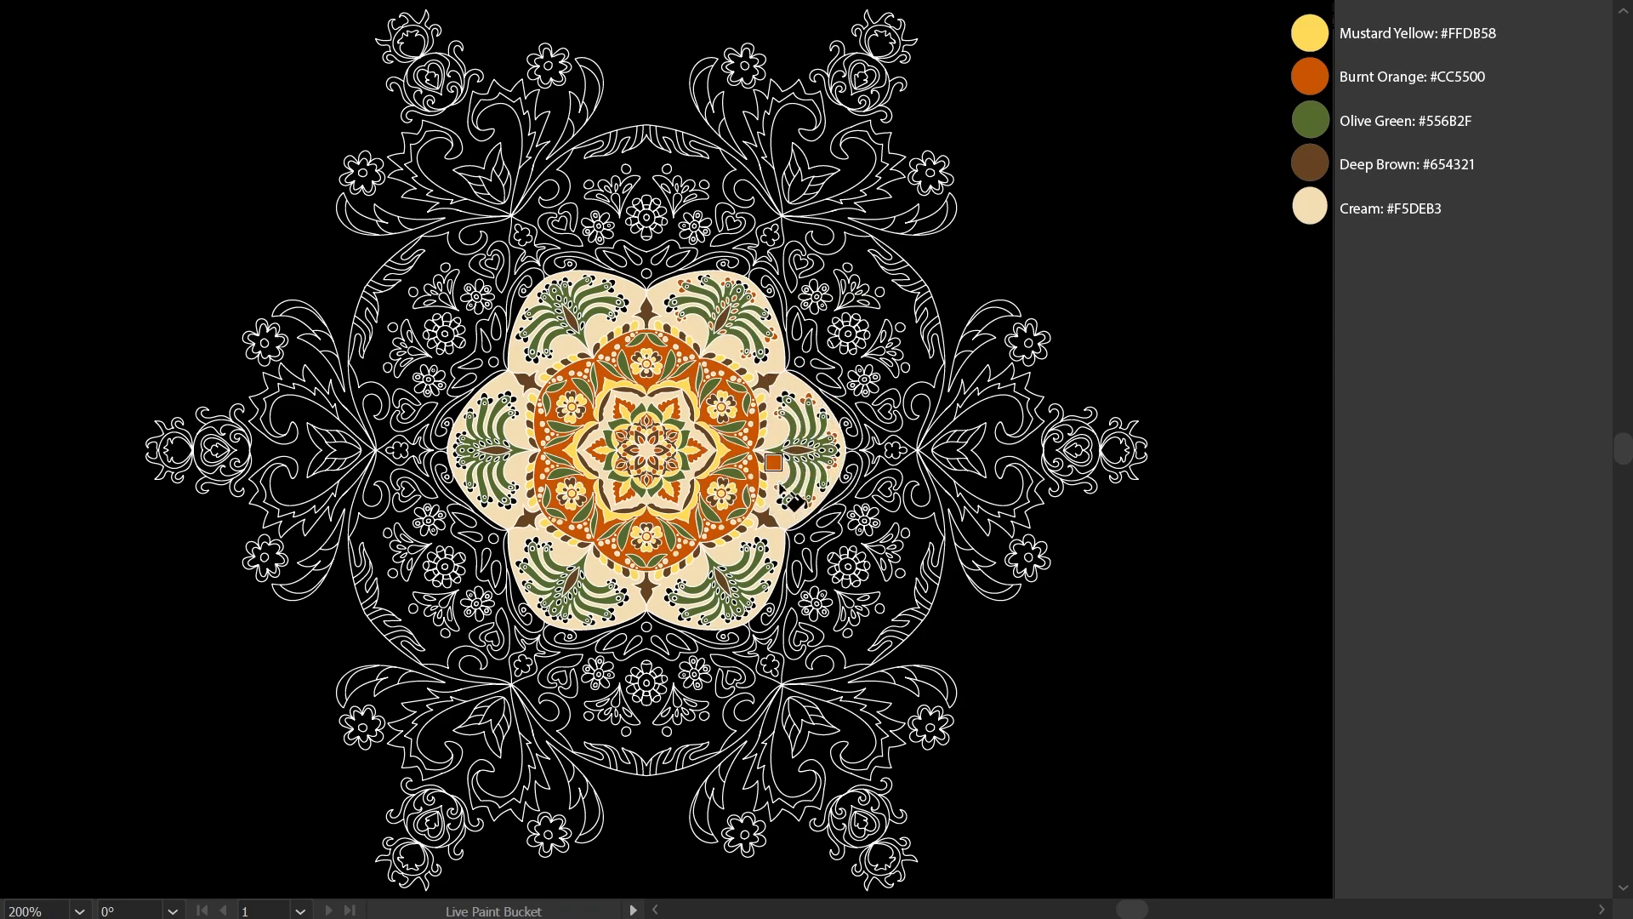
pyautogui.press('k')
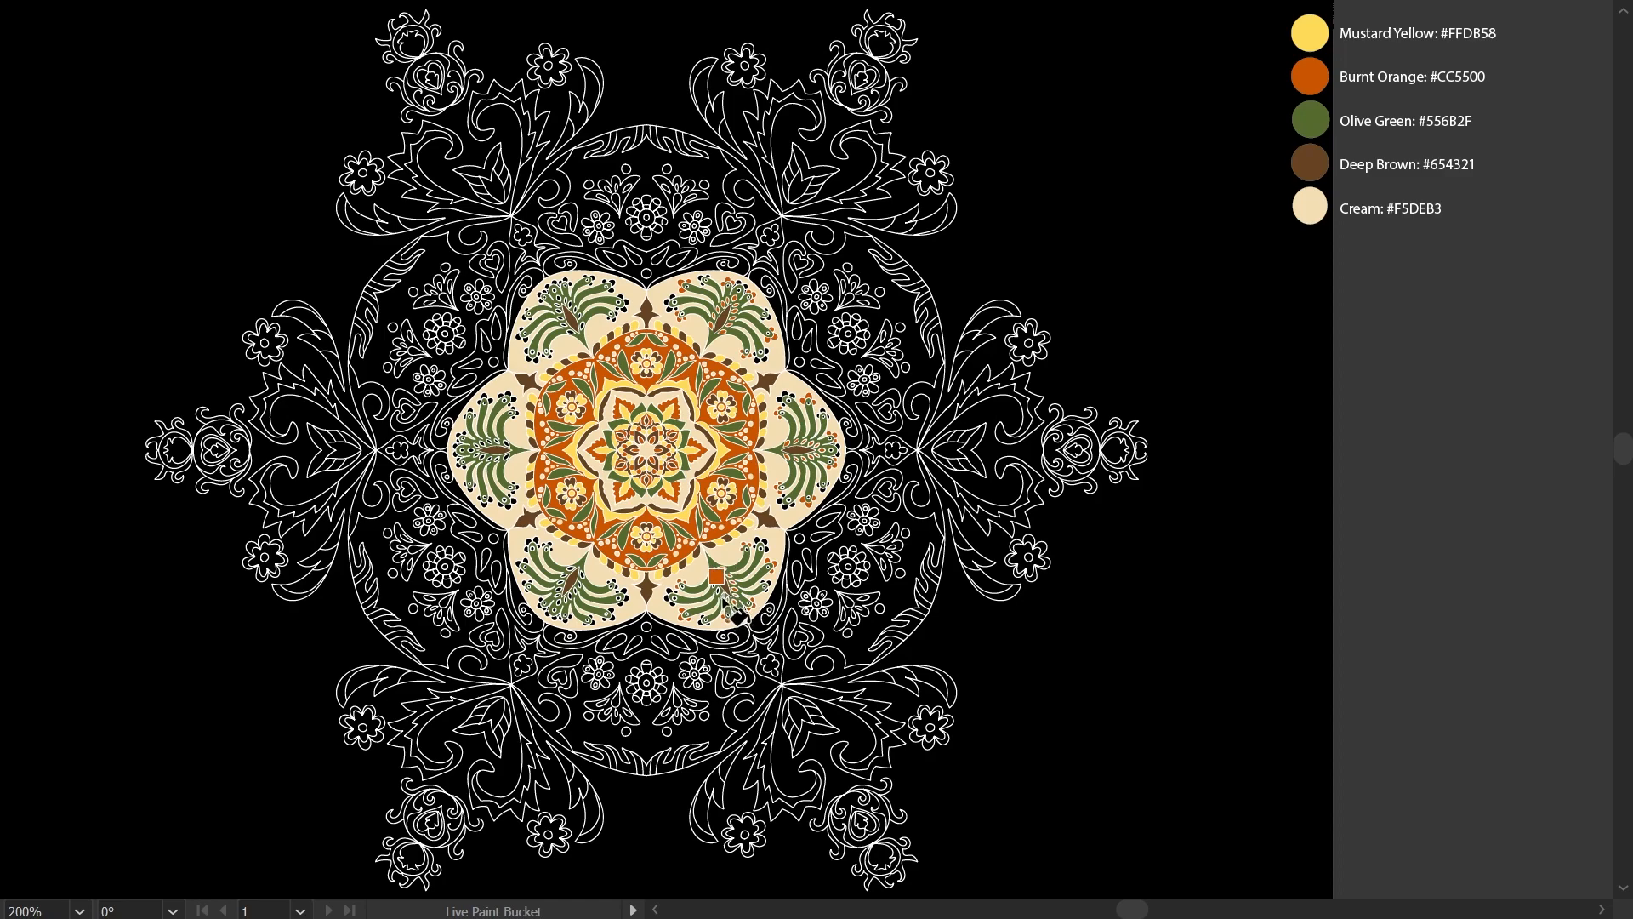
pyautogui.press('k')
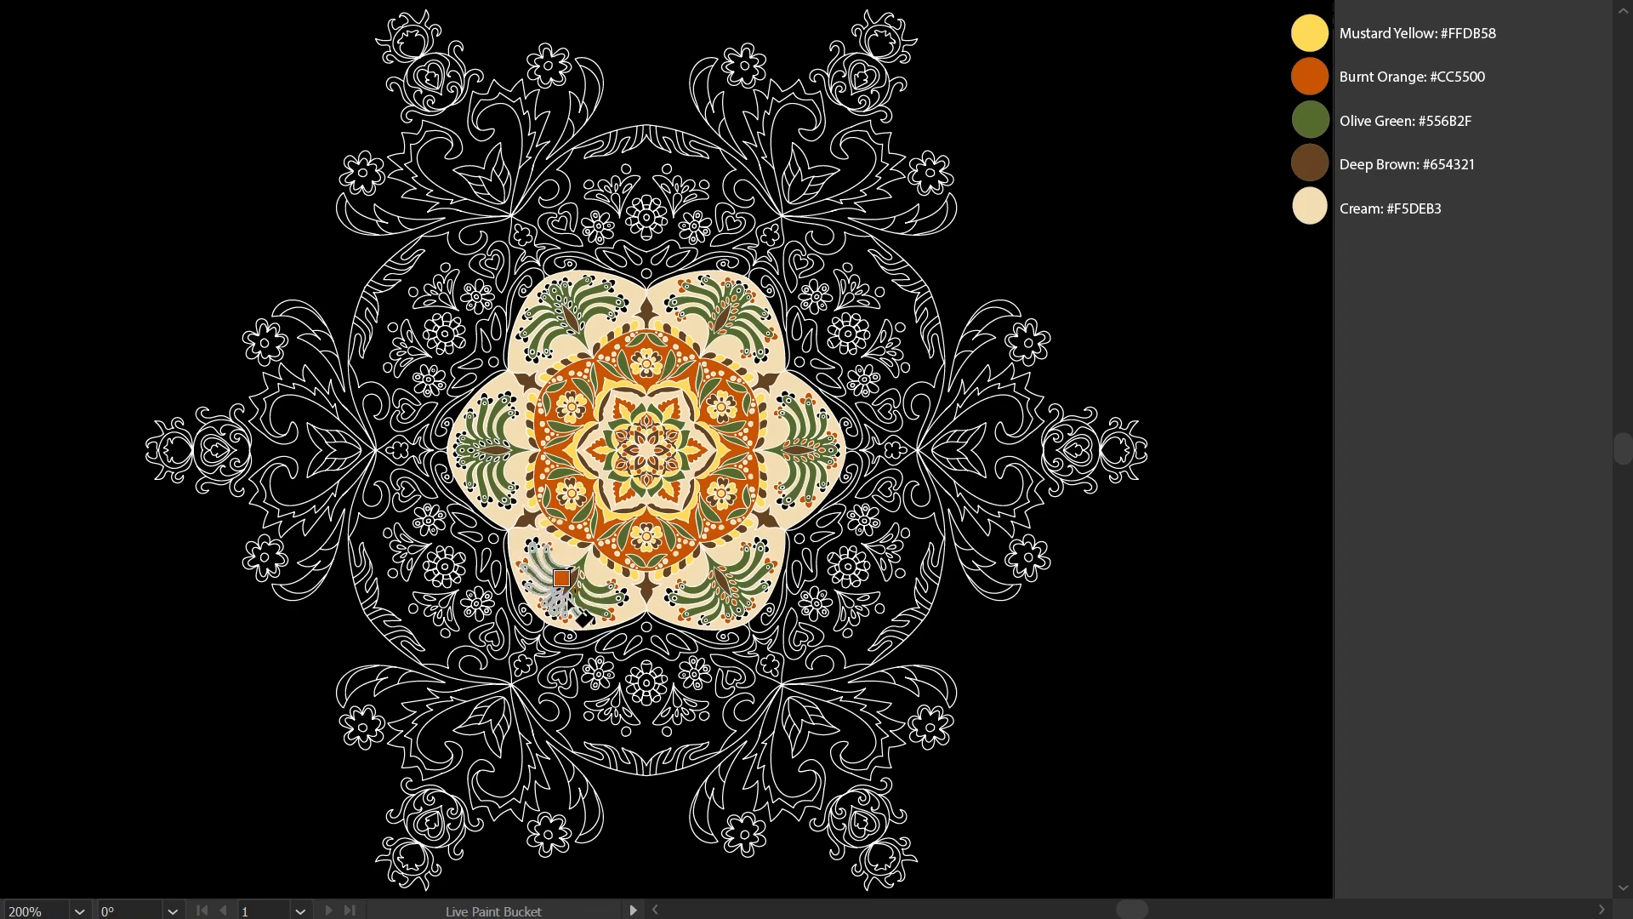
pyautogui.click(536, 493)
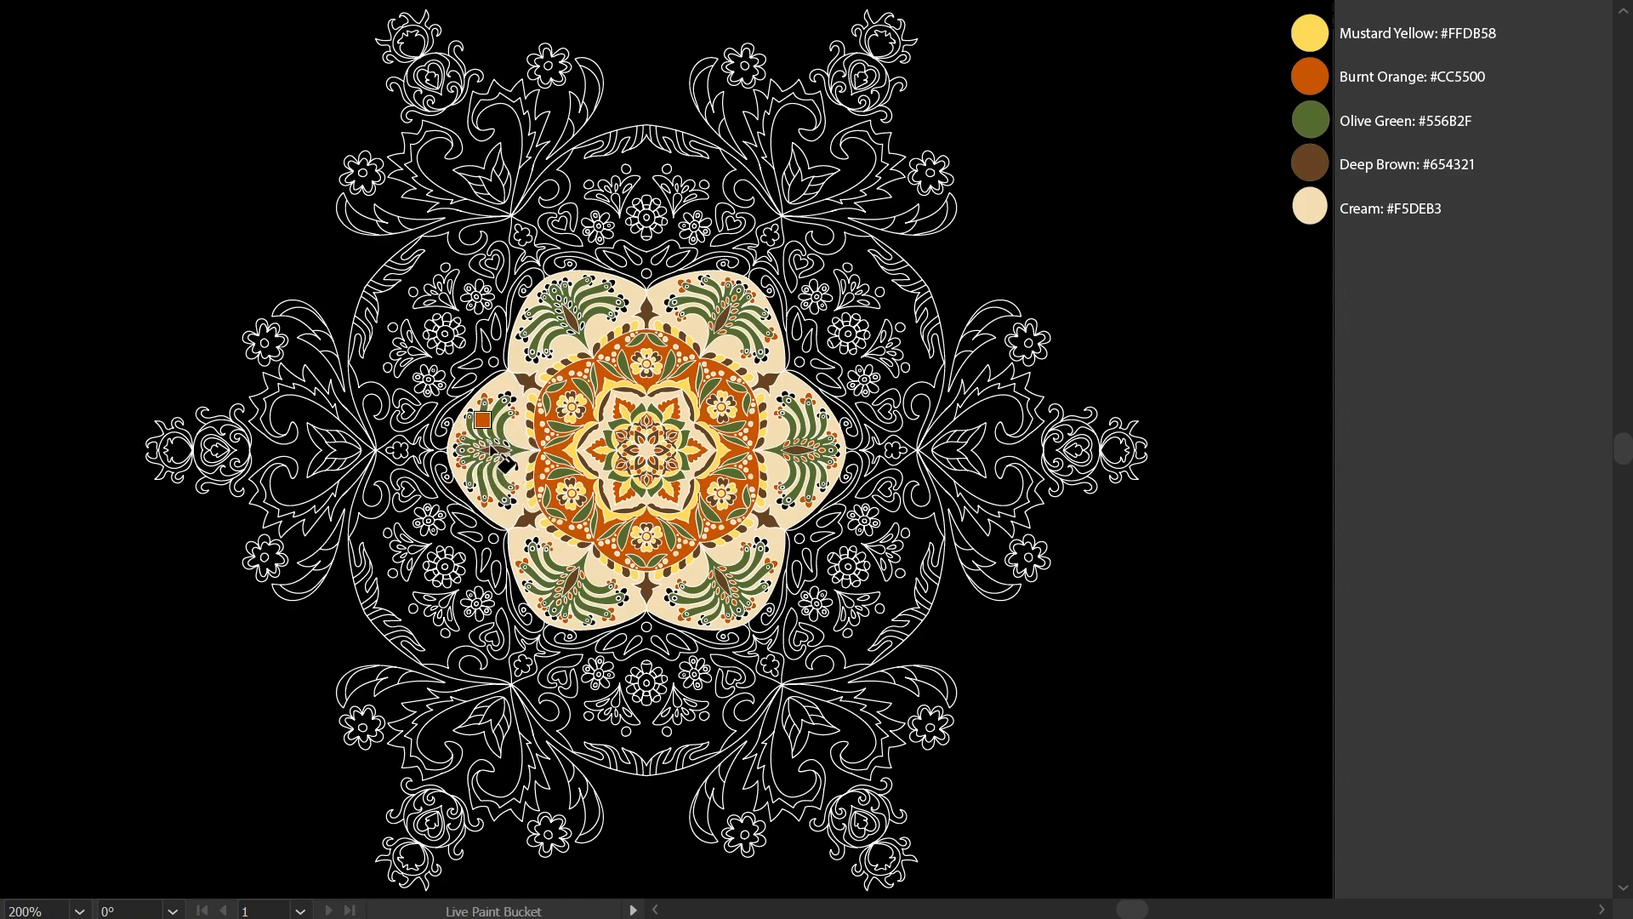
pyautogui.press('k')
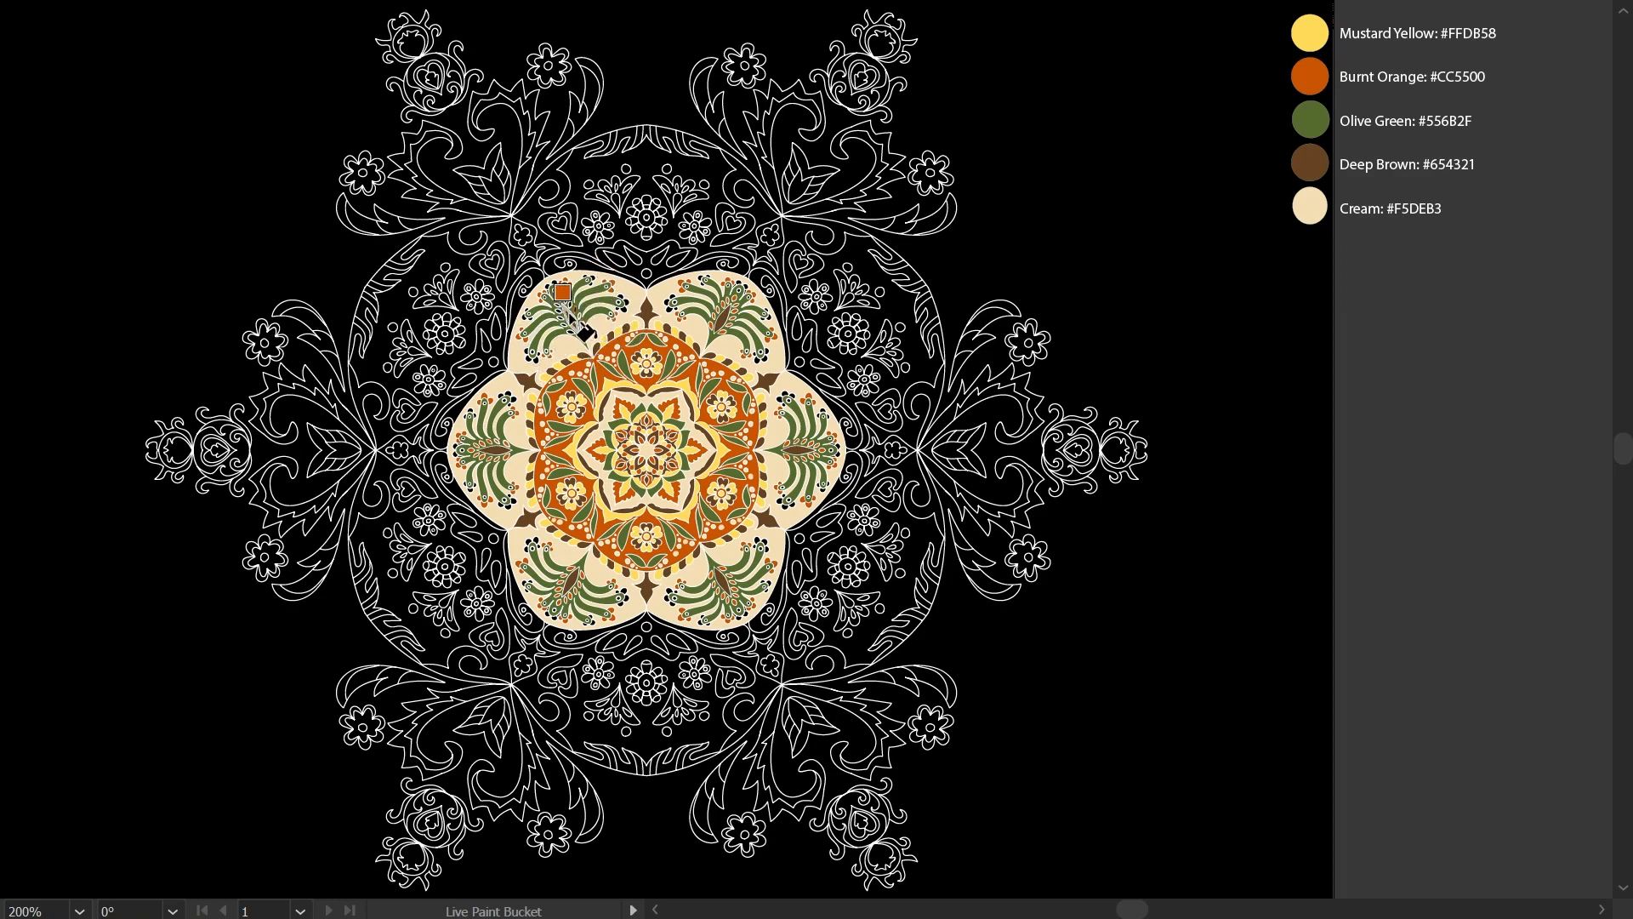
pyautogui.keyDown('alt'); pyautogui.click(1308, 30); pyautogui.keyUp('alt')
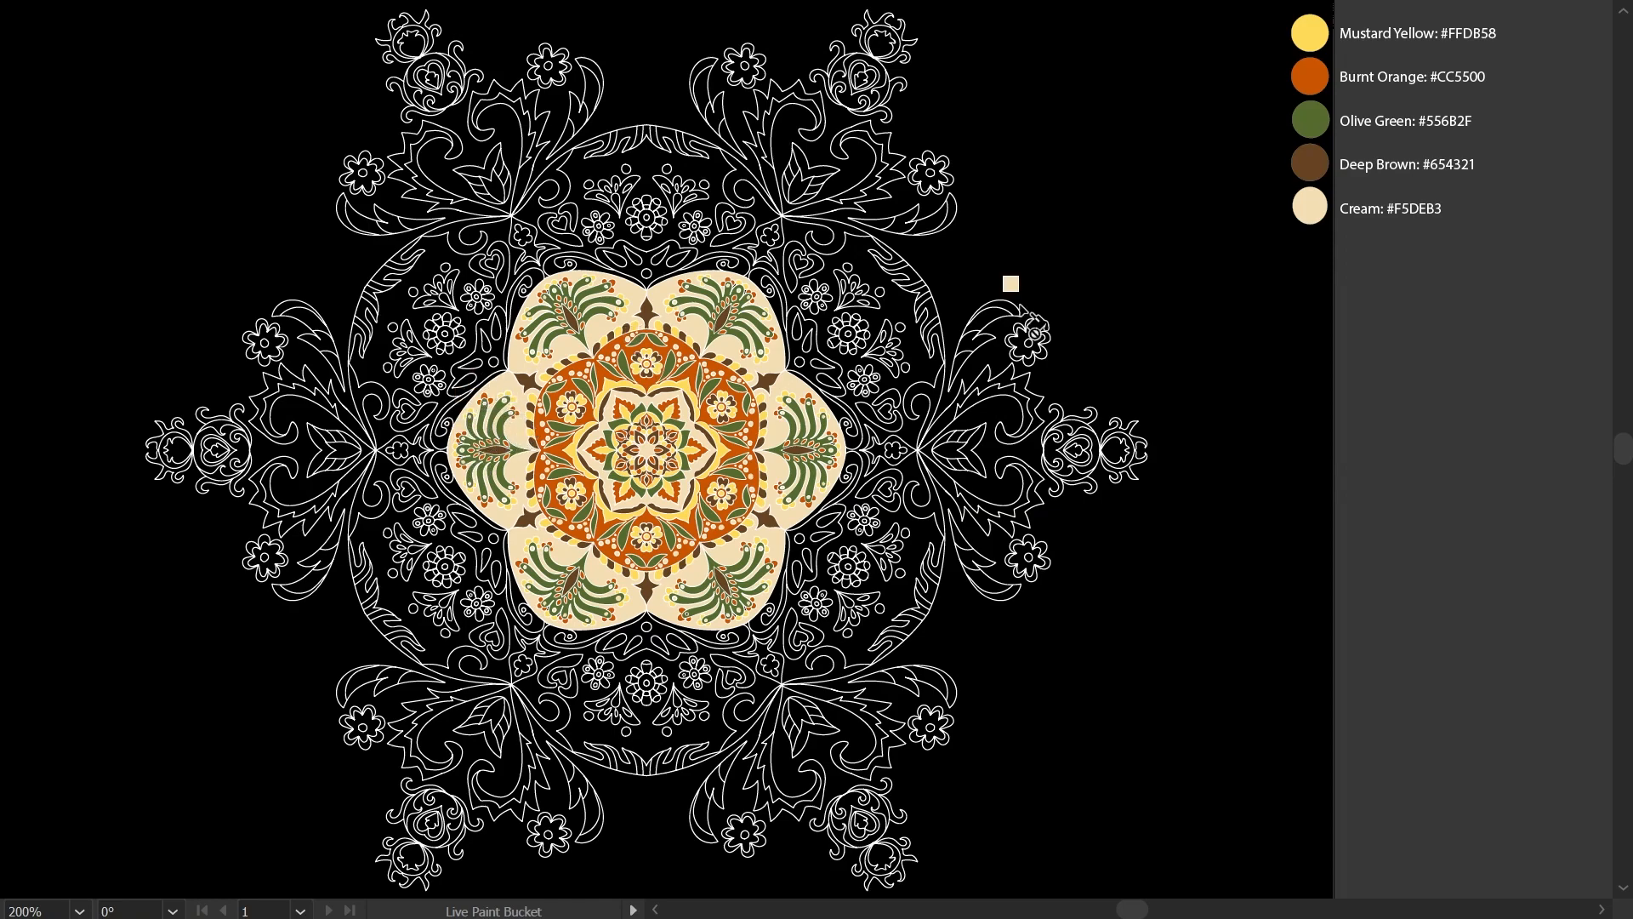
# Step: Fill the backgrounds of all six lobes of the outer ring with Burnt Orange
pyautogui.keyDown('alt'); pyautogui.click(1321, 73); pyautogui.keyUp('alt')
pyautogui.click(592, 217)
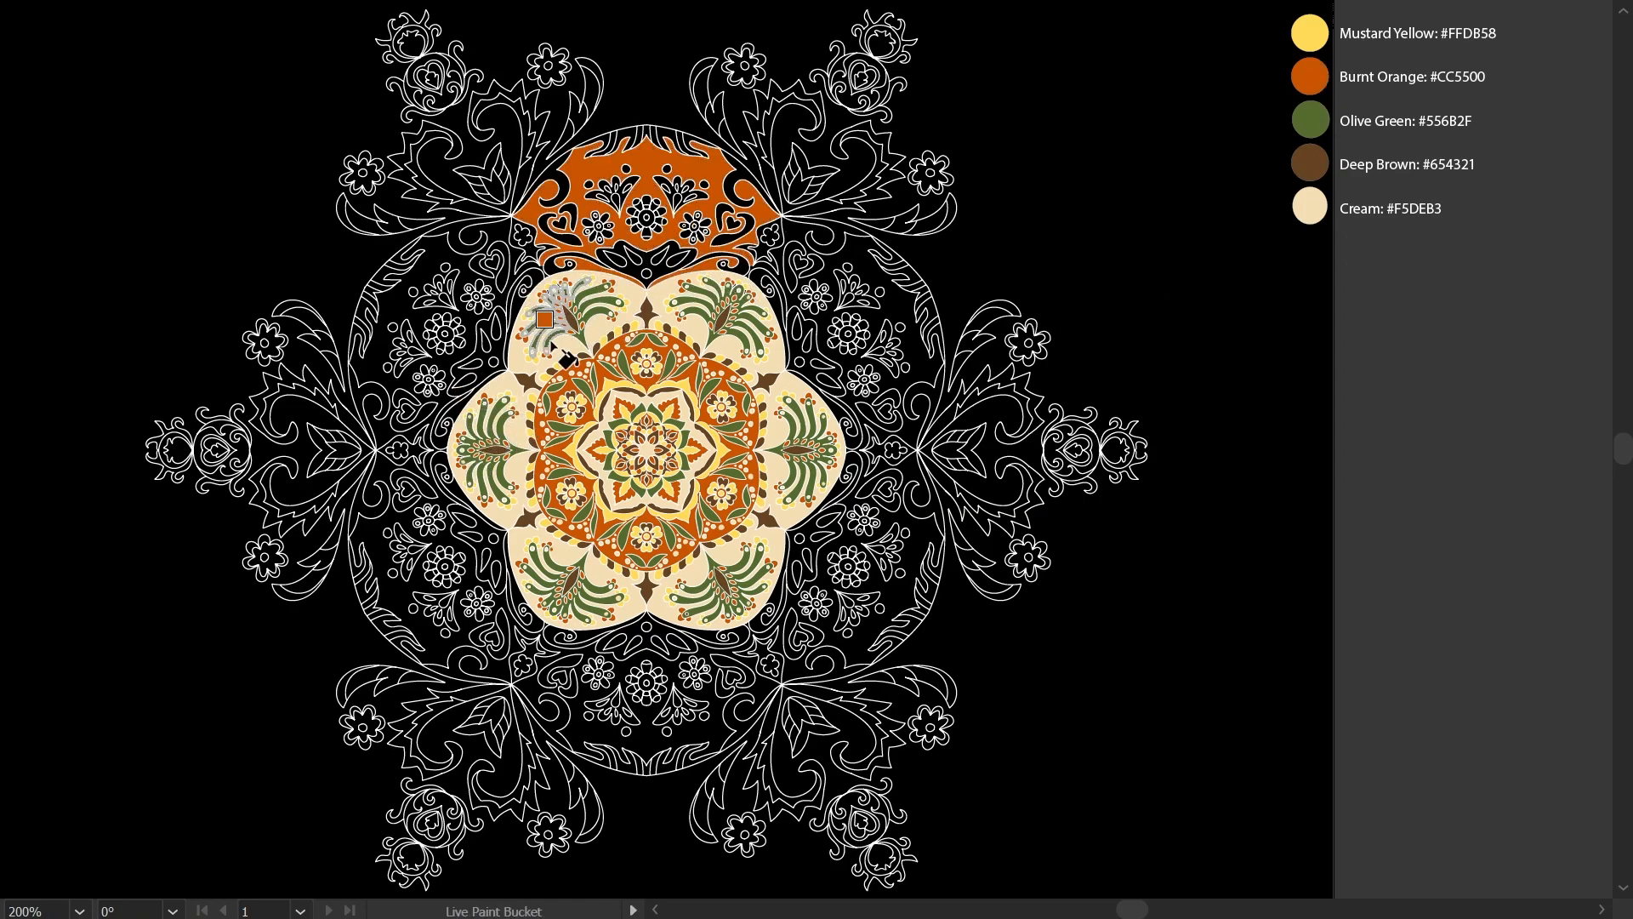
pyautogui.click(838, 268)
pyautogui.click(838, 528)
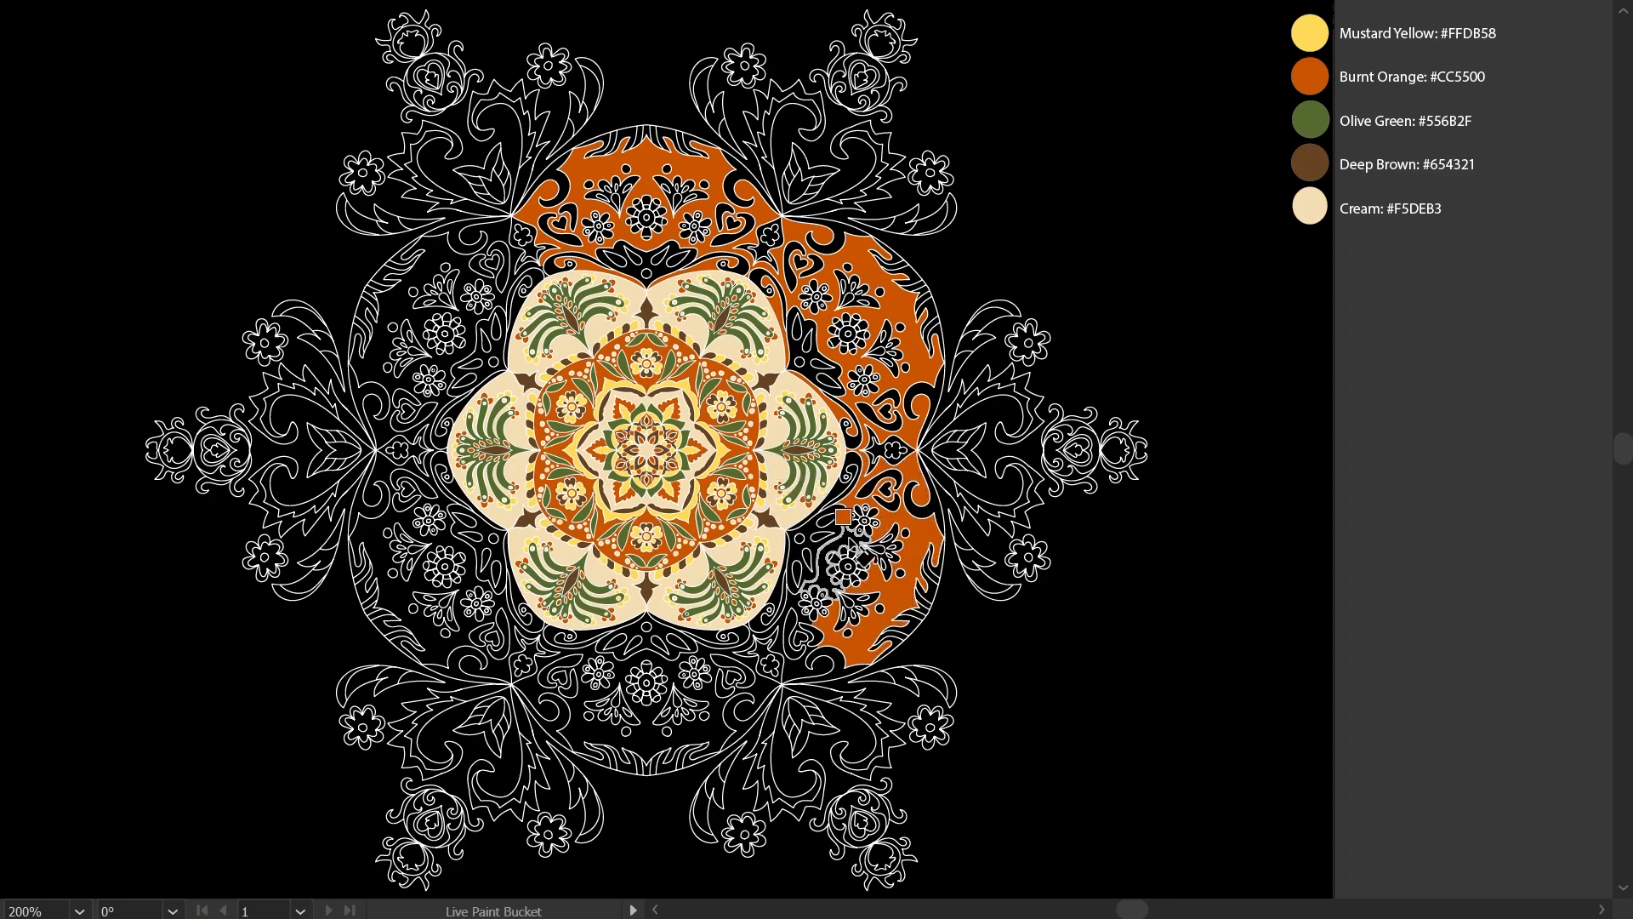
pyautogui.click(732, 679)
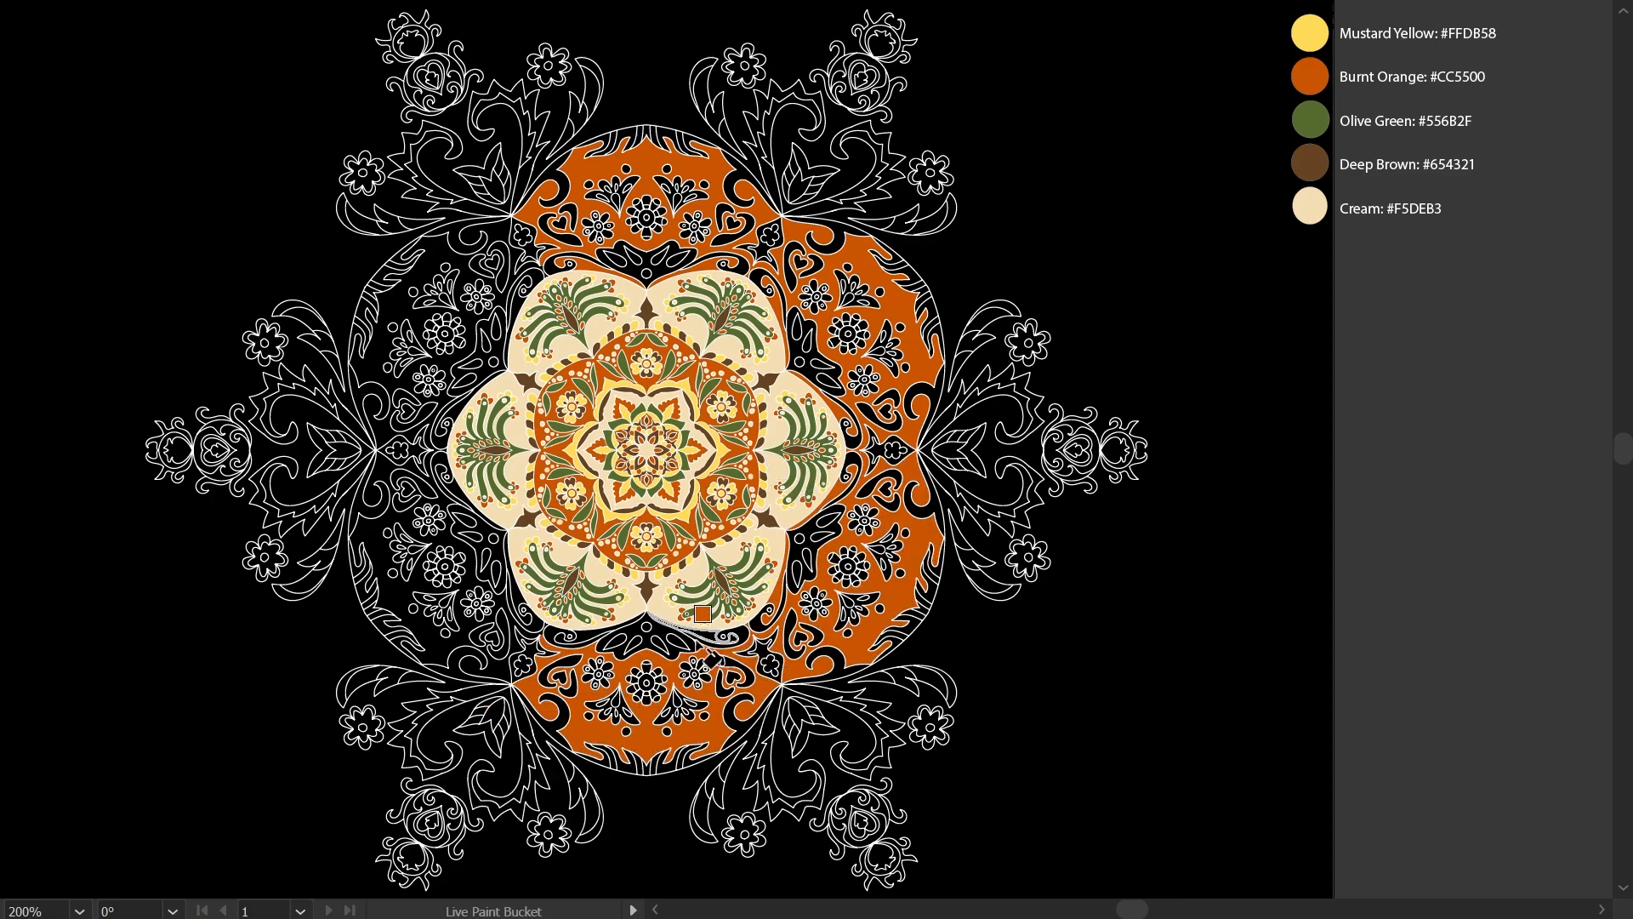
pyautogui.click(449, 605)
pyautogui.click(408, 357)
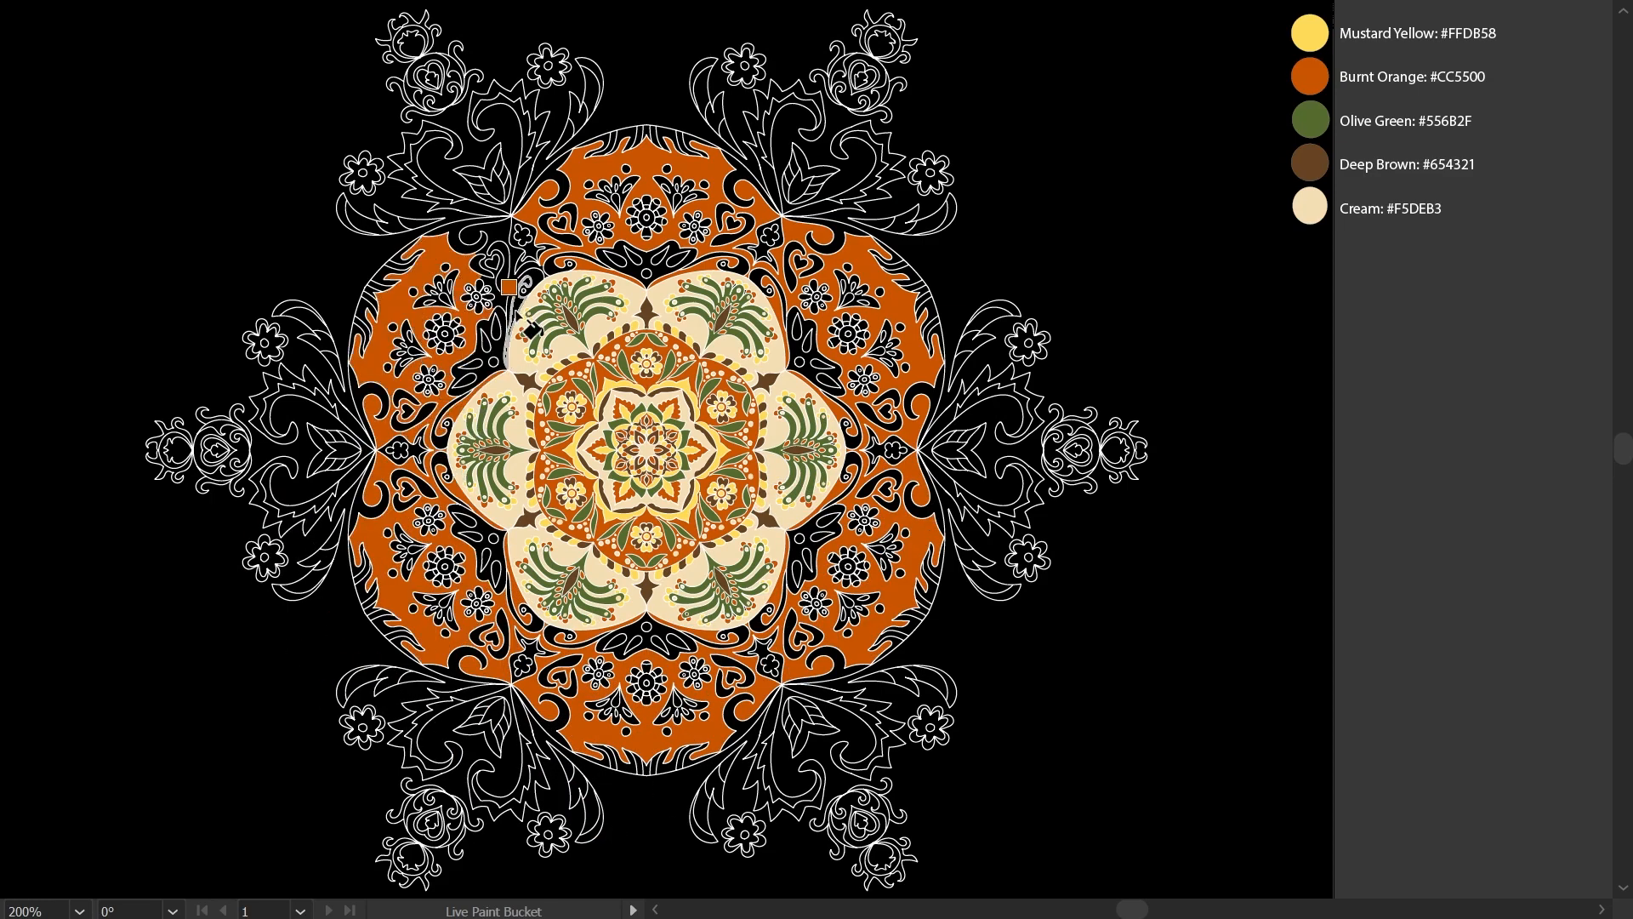
# Step: Fill the scrolls, leaves and heart surrounds in the upper lobe of the outer ring with Deep Brown
pyautogui.keyDown('alt'); pyautogui.click(1303, 170); pyautogui.keyUp('alt')
pyautogui.click(647, 259)
pyautogui.click(571, 260)
pyautogui.click(721, 260)
pyautogui.click(555, 175)
pyautogui.click(625, 134)
pyautogui.click(738, 175)
pyautogui.click(563, 236)
pyautogui.click(729, 238)
# Step: Fill the scrolls, leaves and heart surrounds in the upper-right lobe of the outer ring with Deep Brown
pyautogui.click(770, 285)
pyautogui.click(838, 424)
pyautogui.click(804, 263)
pyautogui.click(822, 241)
pyautogui.click(904, 294)
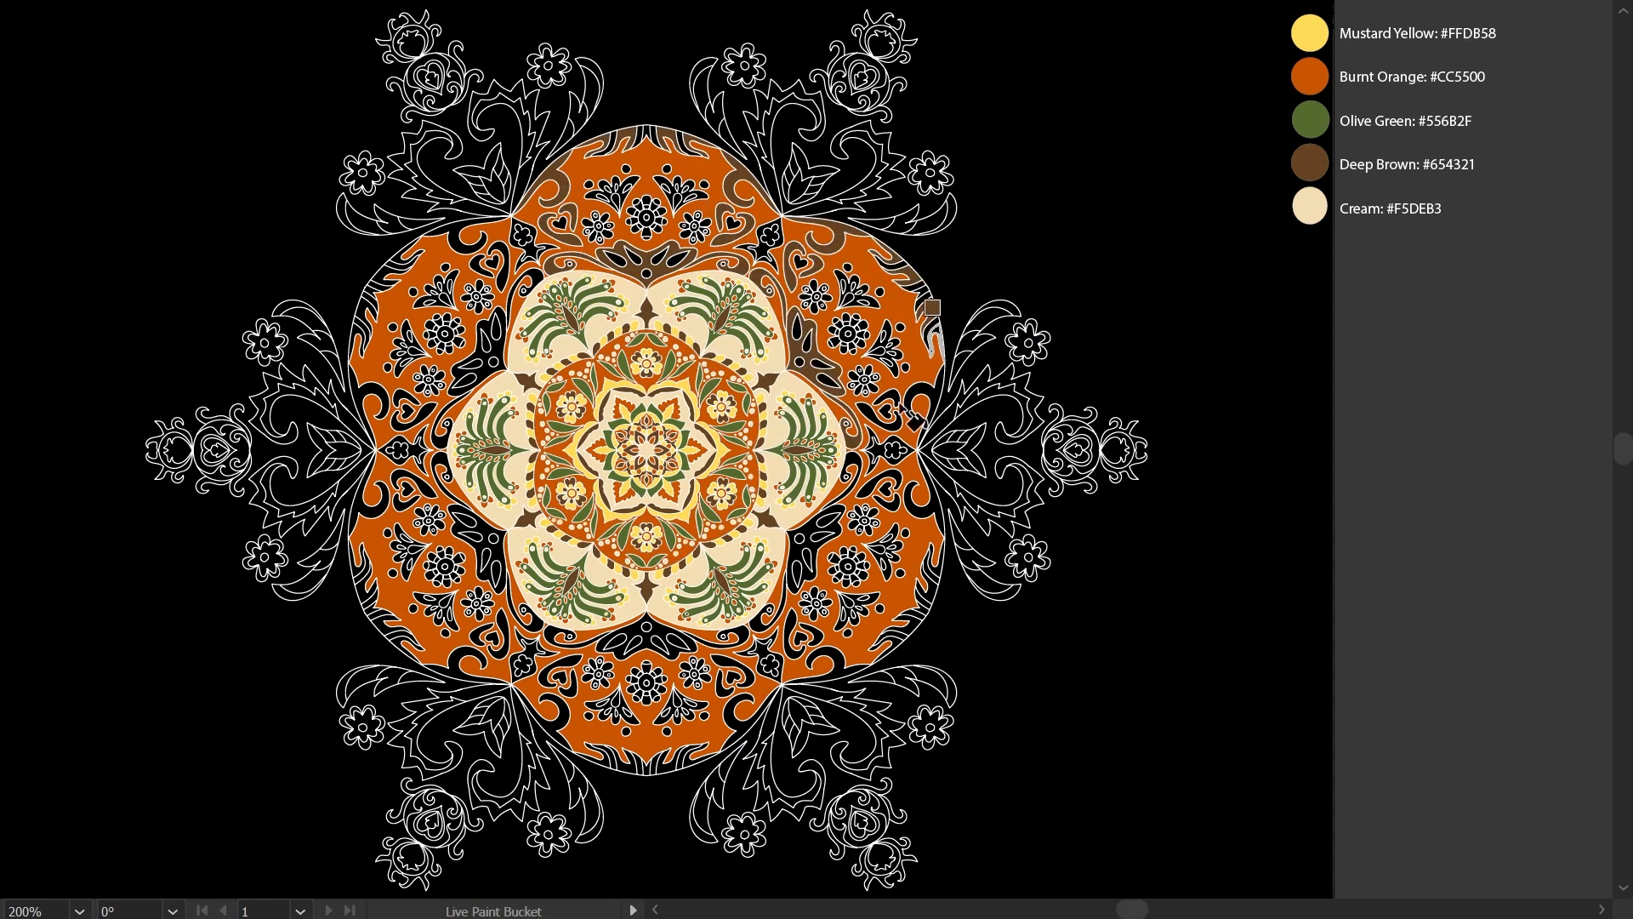
pyautogui.click(923, 396)
pyautogui.click(872, 414)
# Step: Fill the scrolls, leaves and heart surrounds in the lower-right lobe of the outer ring with Deep Brown
pyautogui.click(812, 536)
pyautogui.click(851, 475)
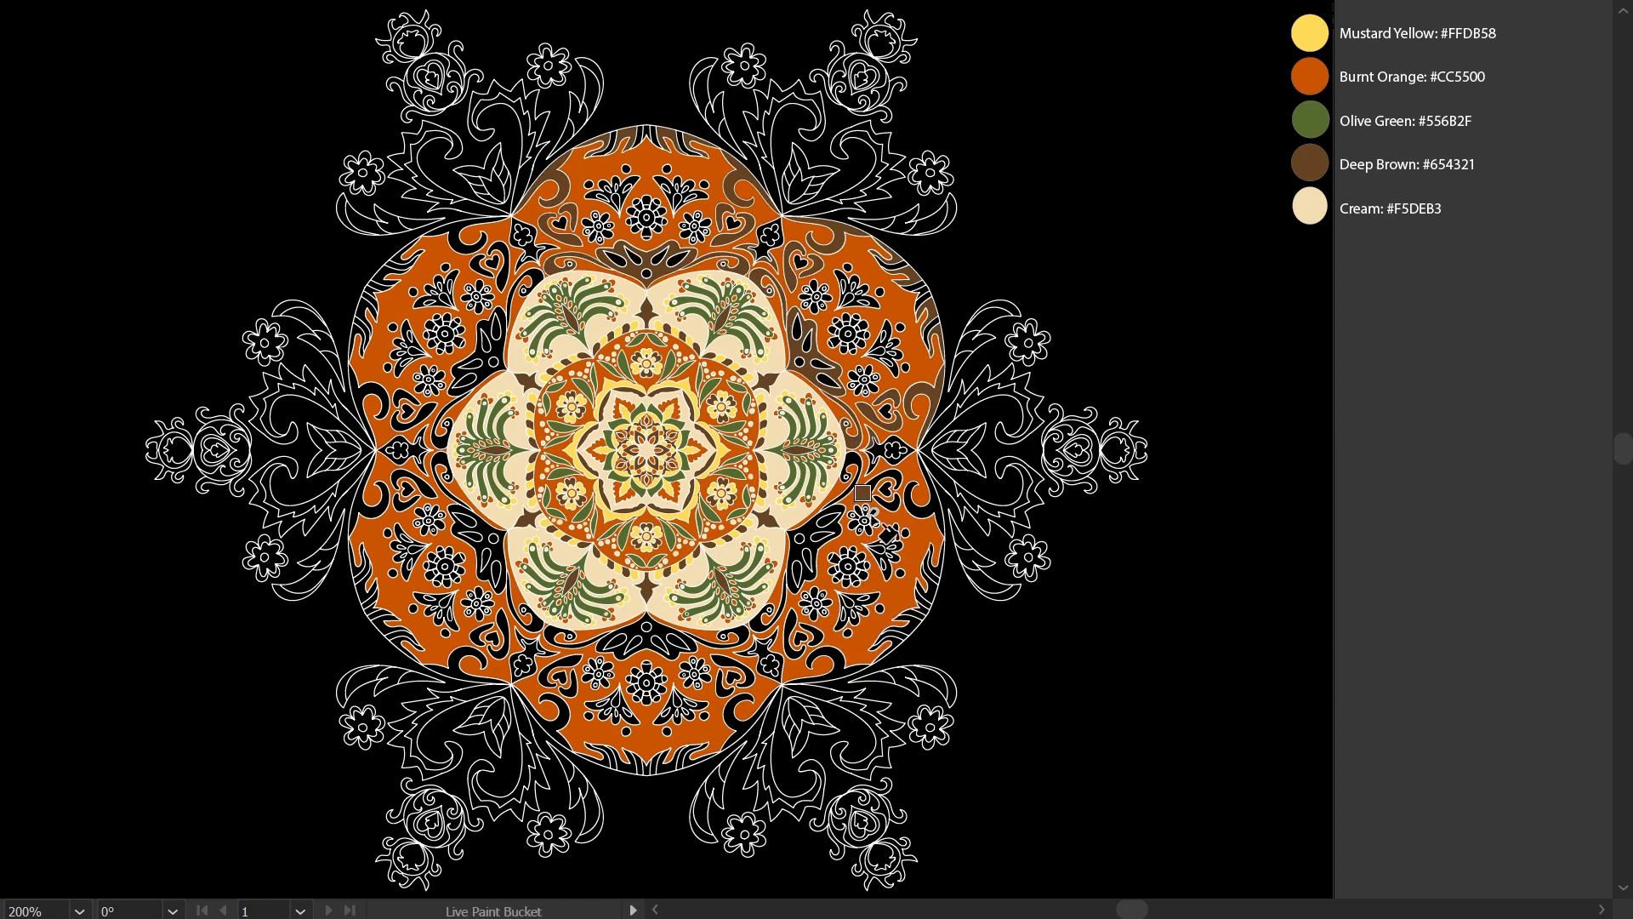
pyautogui.click(889, 478)
pyautogui.click(921, 502)
pyautogui.click(912, 627)
pyautogui.click(829, 659)
pyautogui.click(795, 637)
# Step: Fill the scrolls, leaves and heart surrounds in the bottom lobe of the outer ring with Deep Brown
pyautogui.click(766, 614)
pyautogui.click(715, 642)
pyautogui.click(728, 665)
pyautogui.click(740, 717)
pyautogui.click(668, 765)
pyautogui.click(647, 638)
pyautogui.click(575, 634)
pyautogui.click(565, 665)
pyautogui.click(555, 711)
# Step: Fill the scrolls, leaves and heart surrounds in the lower-left lobe of the outer ring with Deep Brown
pyautogui.click(529, 614)
pyautogui.click(466, 659)
pyautogui.click(497, 630)
pyautogui.click(485, 568)
pyautogui.click(383, 621)
pyautogui.click(370, 493)
pyautogui.click(399, 503)
pyautogui.click(441, 482)
# Step: Fill the scrolls, leaves and heart surrounds in the upper-left lobe of the outer ring with Deep Brown
pyautogui.click(439, 418)
pyautogui.click(377, 397)
pyautogui.click(473, 348)
pyautogui.click(387, 281)
pyautogui.click(467, 241)
pyautogui.click(502, 270)
pyautogui.click(524, 286)
# Step: Fill the hearts, flowers, fan blossoms and accent leaves in the top lobe of the outer ring with Mustard Yellow
pyautogui.press('i')
pyautogui.click(1310, 33)
pyautogui.press('k')
pyautogui.click(560, 224)
pyautogui.click(732, 223)
pyautogui.click(604, 216)
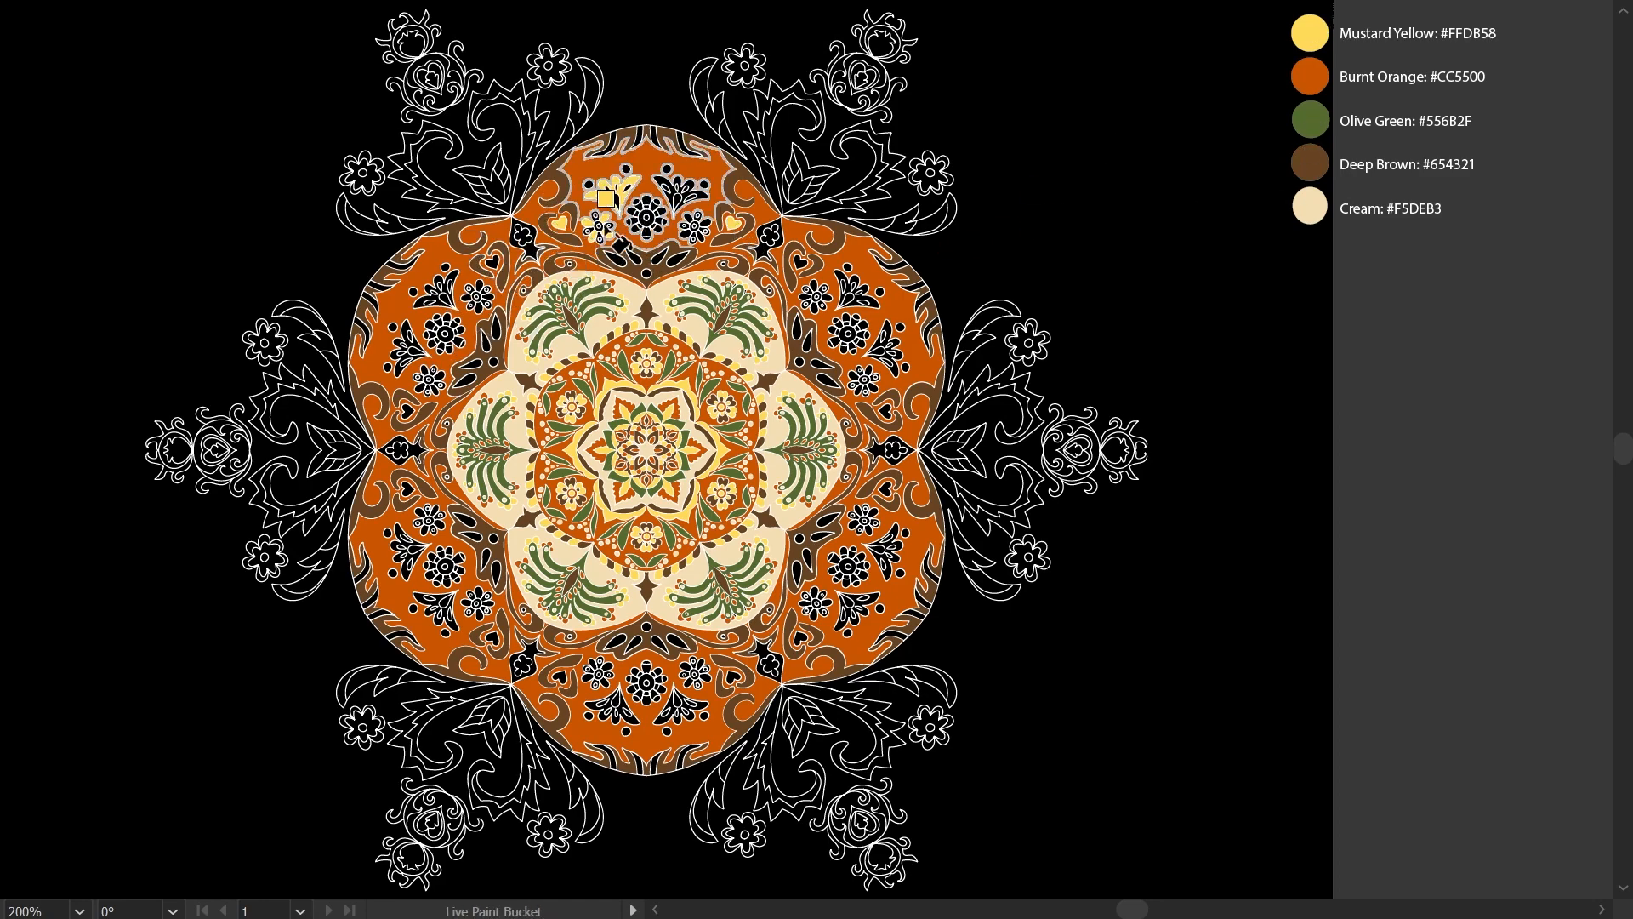
pyautogui.click(611, 189)
pyautogui.click(647, 204)
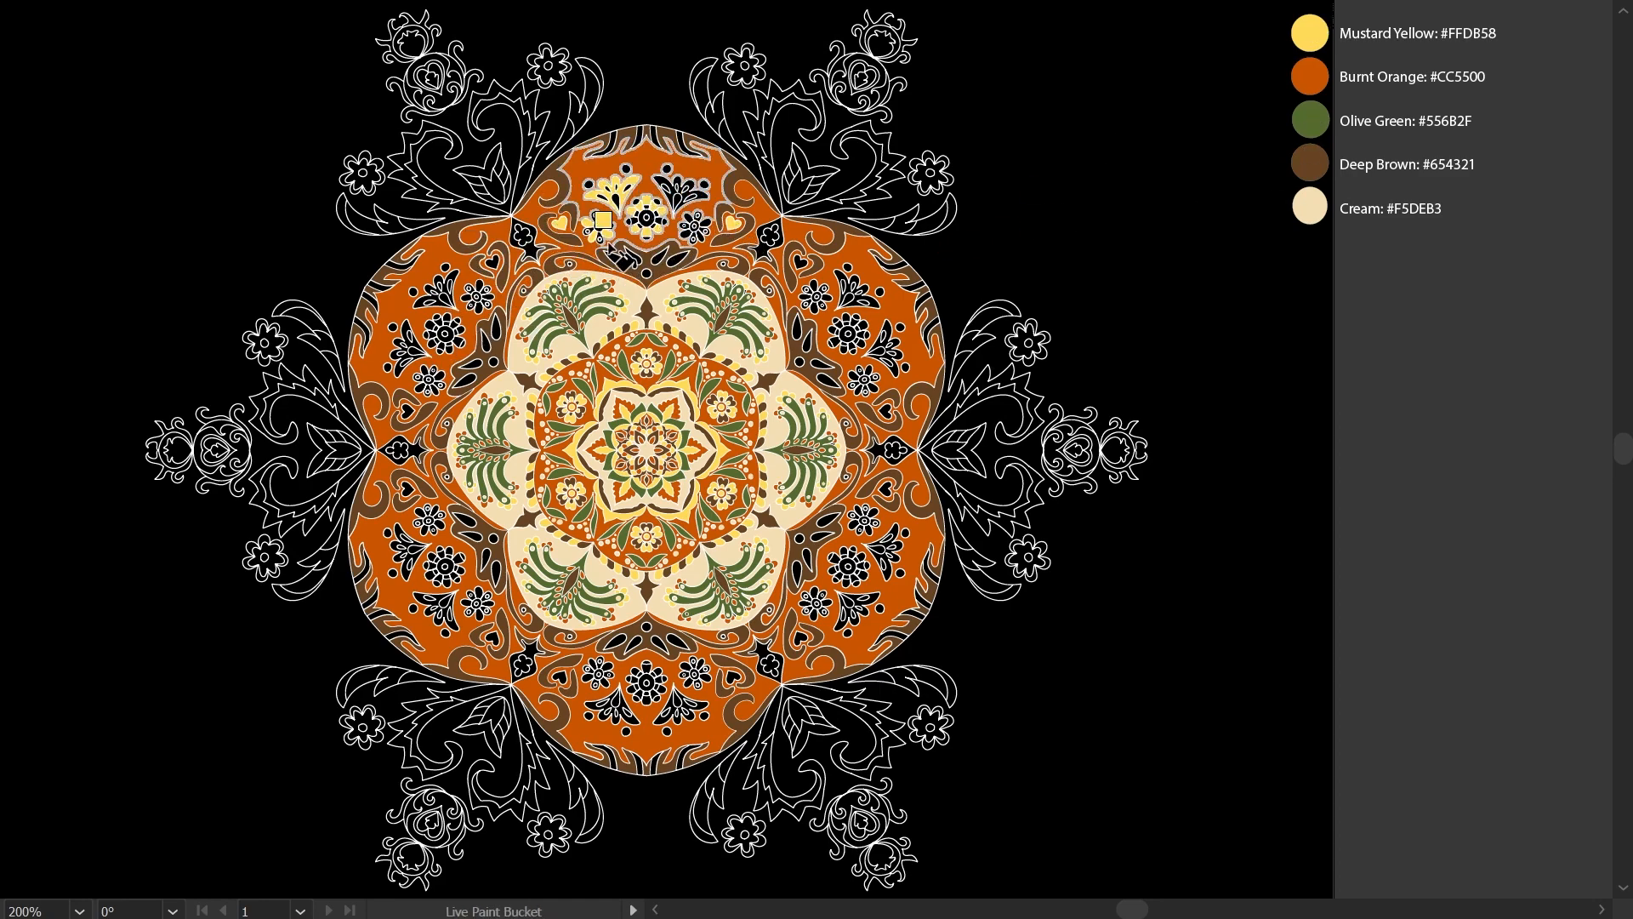
pyautogui.click(683, 194)
pyautogui.click(693, 148)
pyautogui.click(660, 257)
# Step: Fill the hearts, flowers, accent leaves and adjoining upper star in the upper-right lobe of the outer ring with Mustard Yellow
pyautogui.click(765, 243)
pyautogui.click(801, 262)
pyautogui.click(854, 291)
pyautogui.click(916, 292)
pyautogui.click(932, 334)
pyautogui.click(884, 331)
pyautogui.click(816, 297)
pyautogui.click(850, 328)
pyautogui.click(863, 379)
pyautogui.click(820, 364)
pyautogui.click(885, 411)
# Step: Fill the hearts, flowers, accent leaves and adjoining right star in the lower-right lobe of the outer ring with Mustard Yellow
pyautogui.click(893, 450)
pyautogui.click(885, 489)
pyautogui.click(864, 520)
pyautogui.click(886, 549)
pyautogui.click(929, 577)
pyautogui.click(917, 609)
pyautogui.click(890, 633)
pyautogui.click(855, 606)
pyautogui.click(815, 604)
# Step: Fill the flowers, hearts, accent leaves and adjoining star in the bottom lobe of the outer ring with Mustard Yellow
pyautogui.click(770, 662)
pyautogui.click(695, 672)
pyautogui.click(681, 701)
pyautogui.click(668, 759)
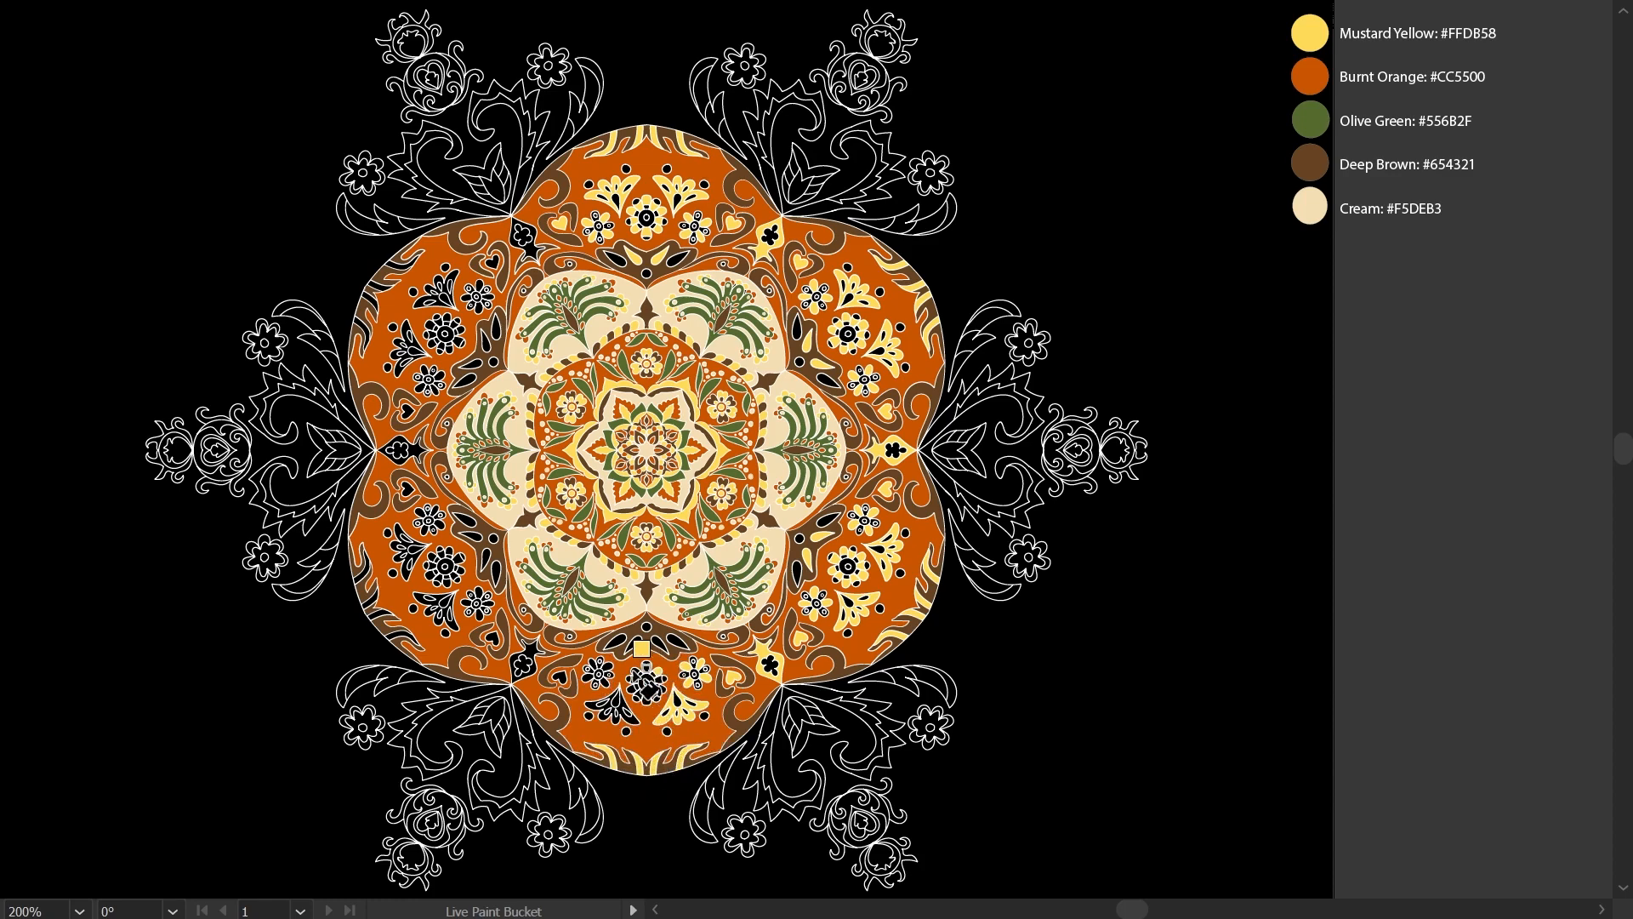
pyautogui.click(613, 711)
# Step: Fill the hearts, flowers and accent leaves in the lower-left lobe of the outer ring with Mustard Yellow
pyautogui.click(494, 637)
pyautogui.click(487, 600)
pyautogui.click(486, 557)
pyautogui.click(472, 536)
pyautogui.click(439, 609)
pyautogui.click(367, 587)
pyautogui.click(409, 549)
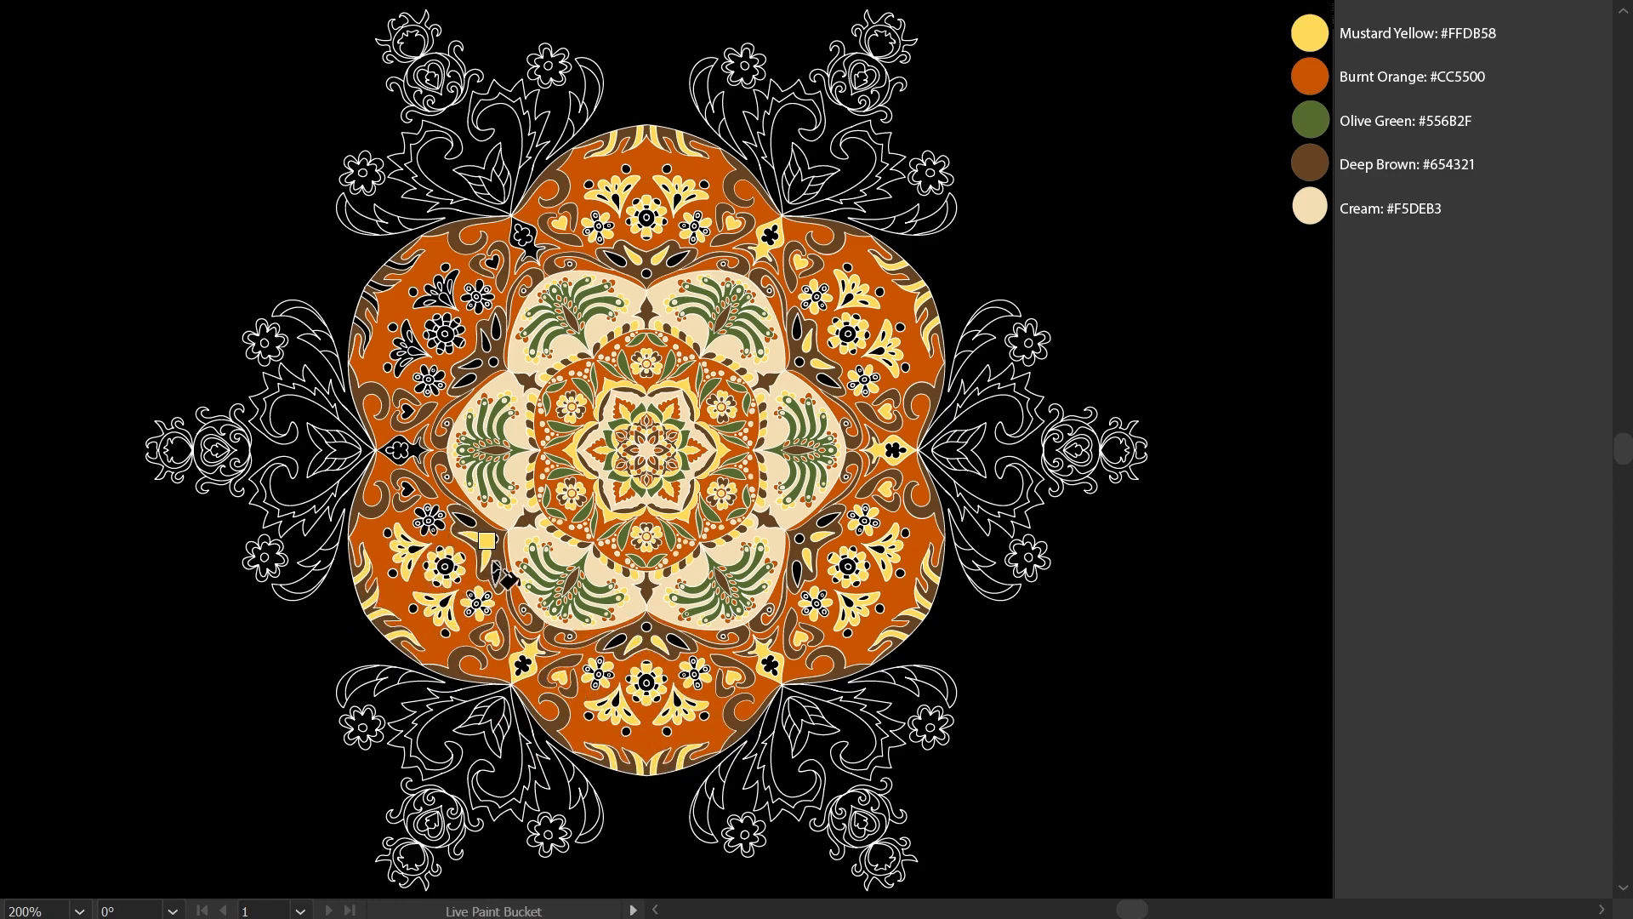
pyautogui.click(407, 490)
# Step: Fill the hearts, flowers, accent leaves and adjoining left star in the upper-left lobe of the outer ring with Mustard Yellow
pyautogui.click(396, 450)
pyautogui.click(408, 412)
pyautogui.click(429, 374)
pyautogui.click(472, 366)
pyautogui.click(410, 349)
pyautogui.click(367, 308)
pyautogui.click(441, 287)
# Step: Fill the clovers, flower centres, dots and remaining leaves around the outer ring with Olive Green
pyautogui.keyDown('alt'); pyautogui.click(1314, 118); pyautogui.keyUp('alt')
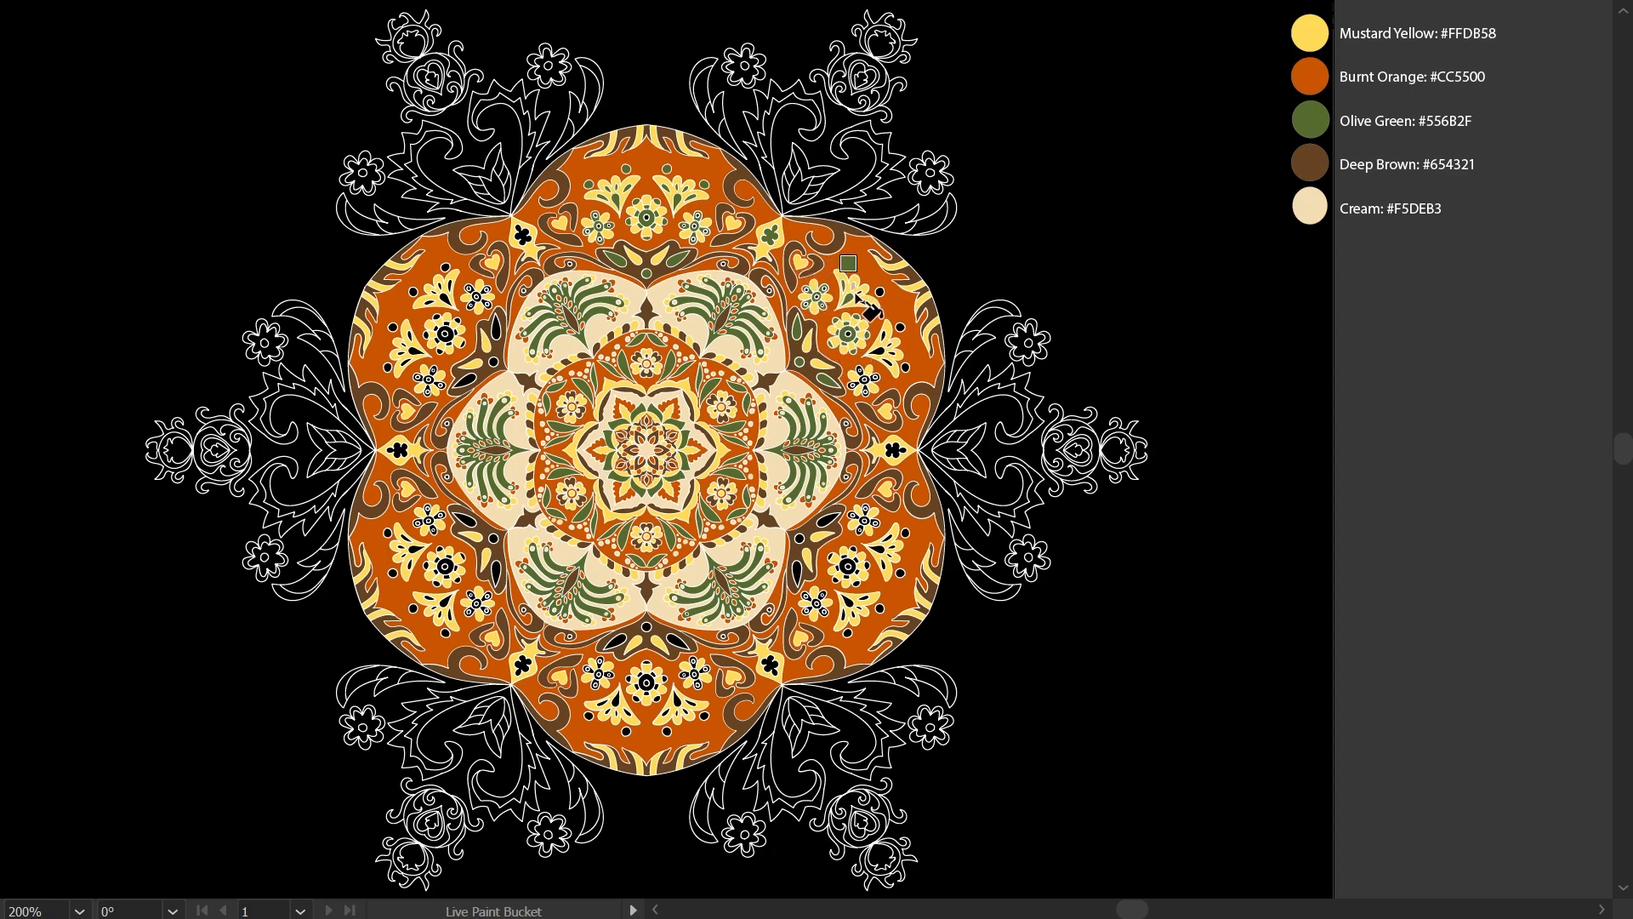
pyautogui.click(893, 449)
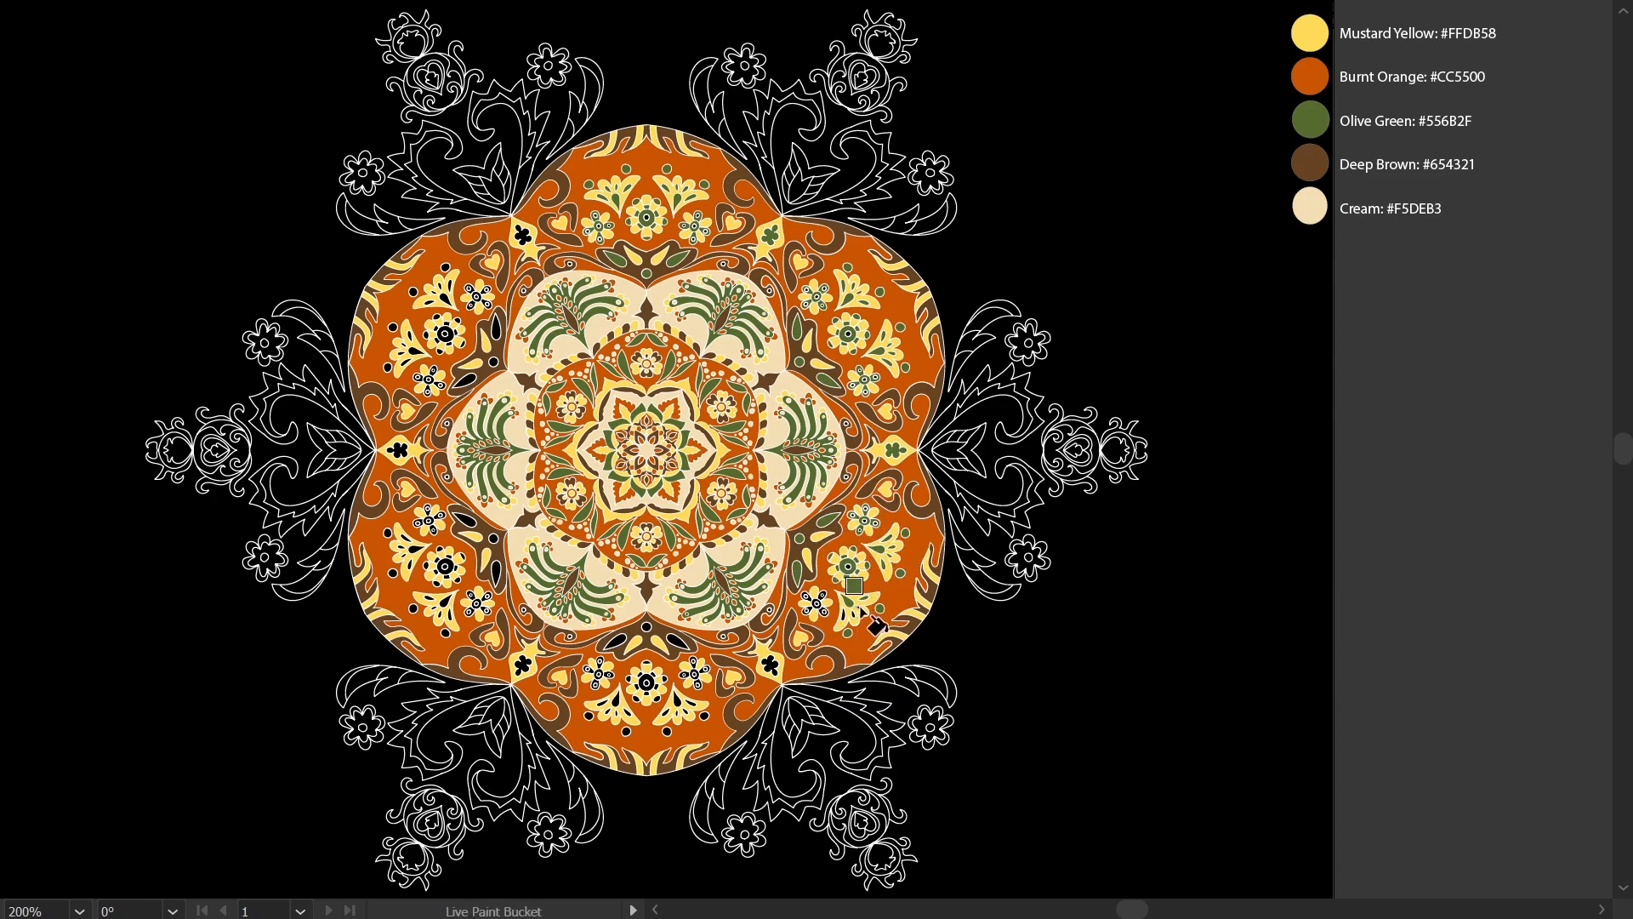
pyautogui.click(770, 663)
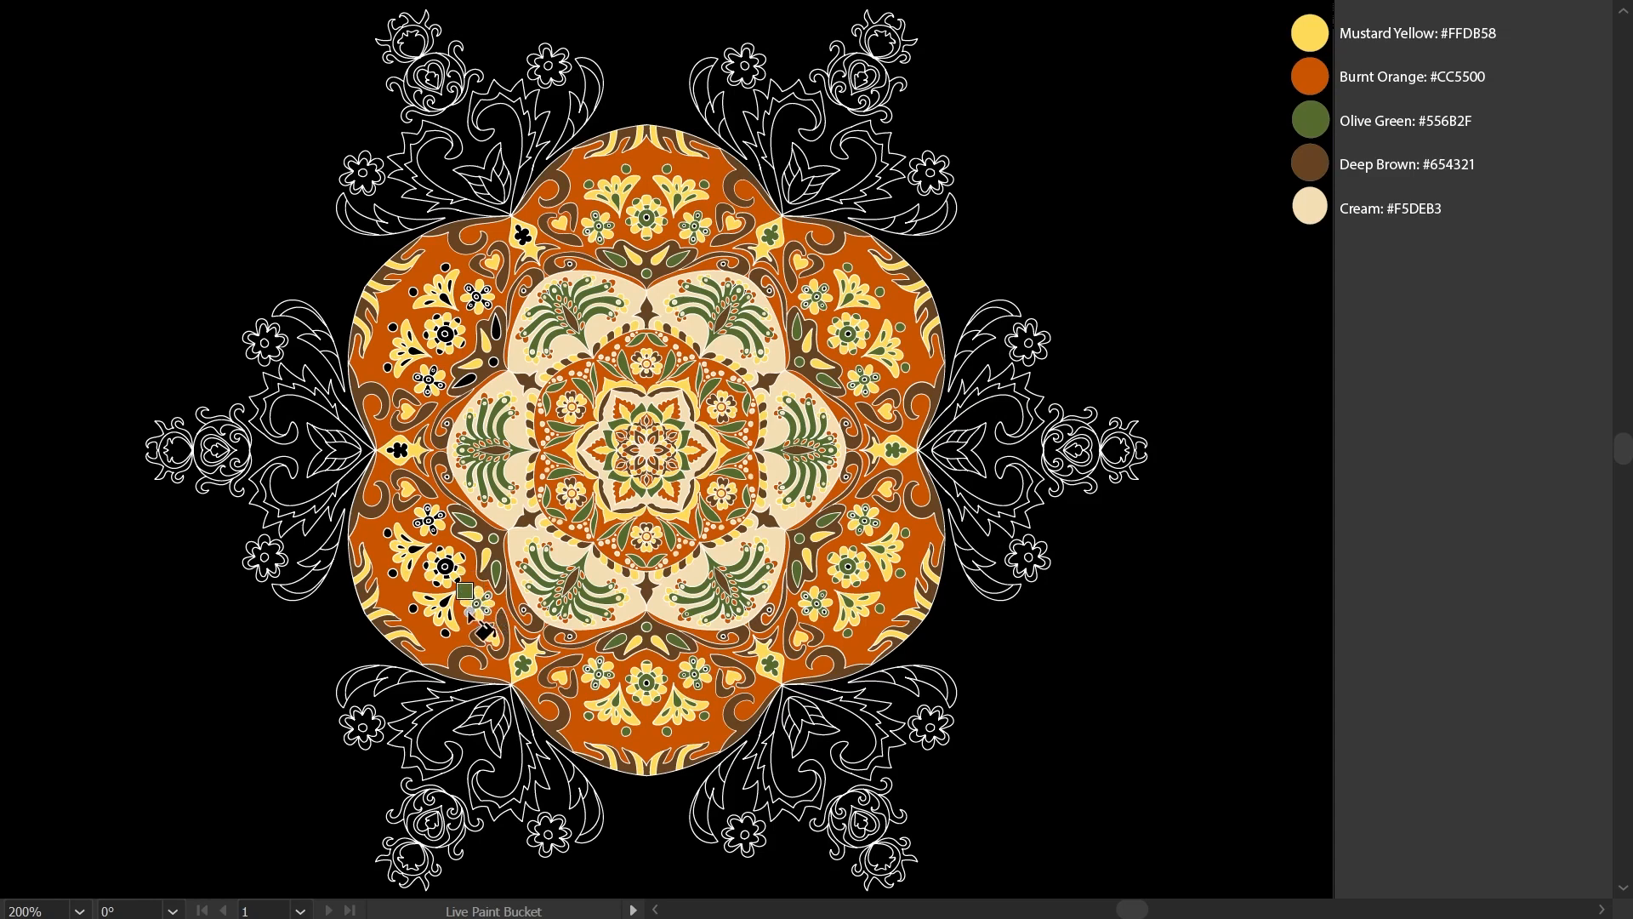
pyautogui.click(457, 566)
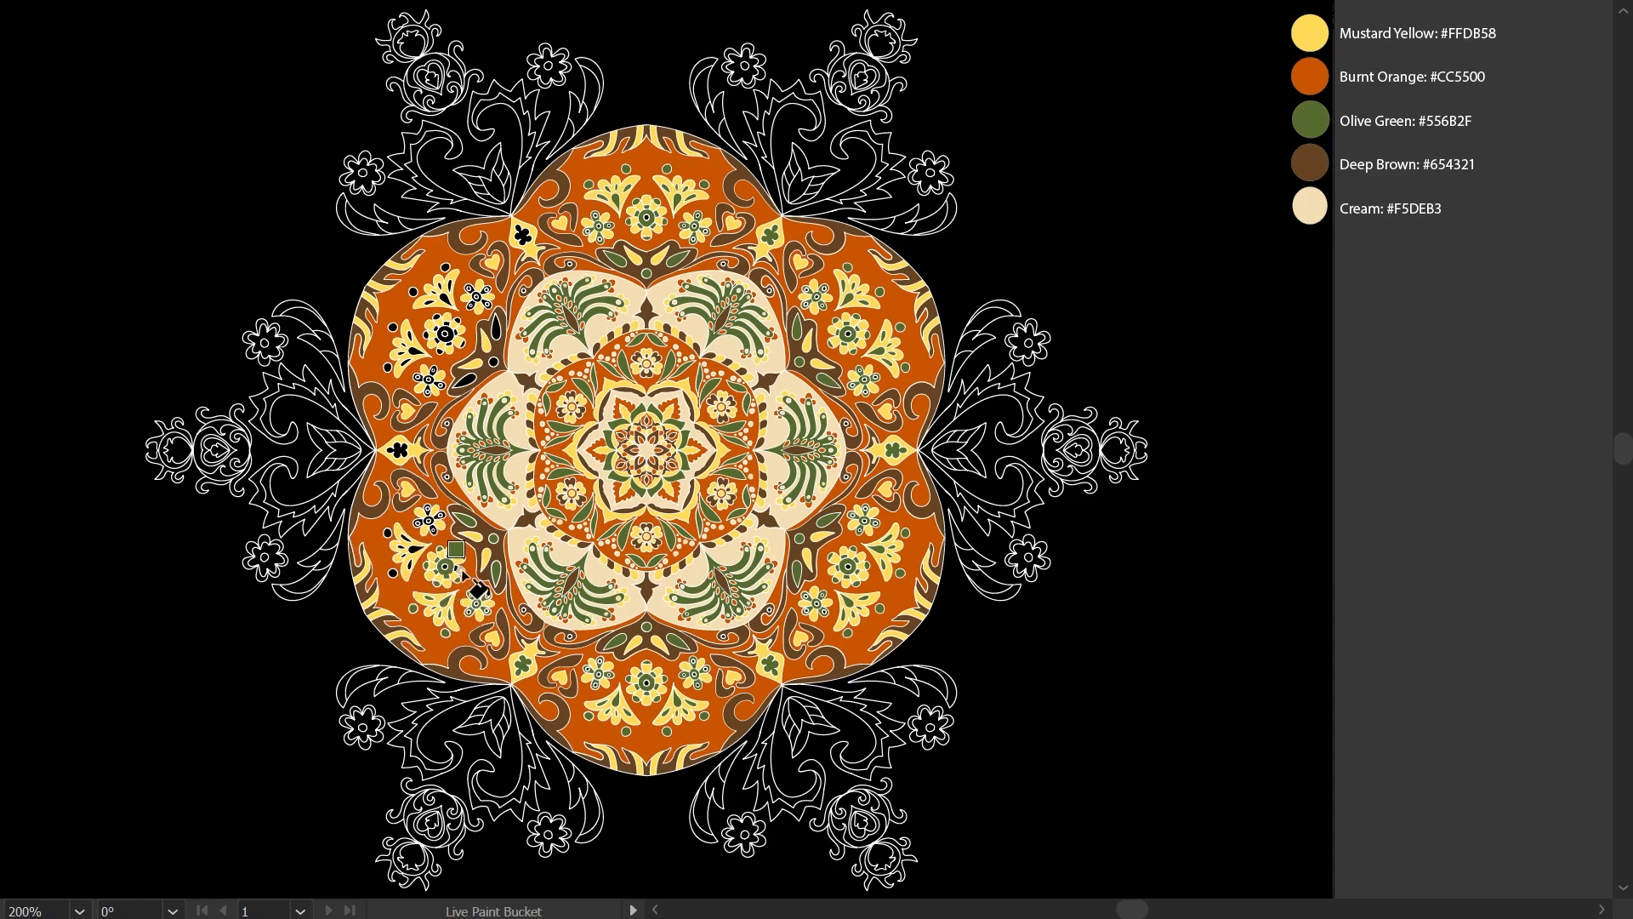
pyautogui.click(397, 449)
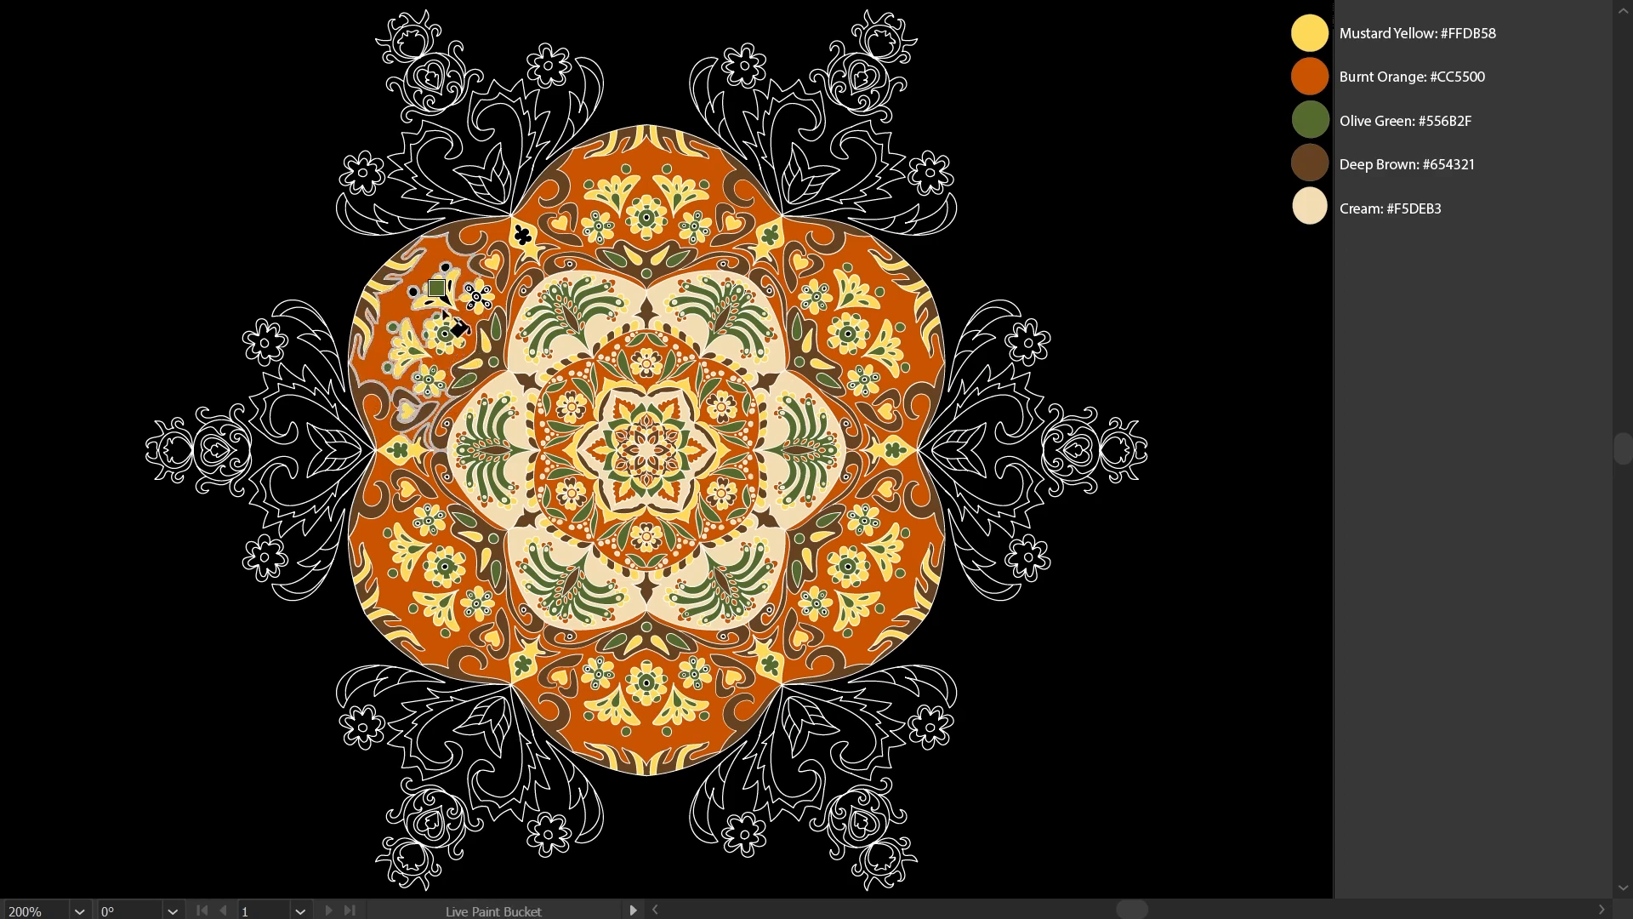
pyautogui.click(522, 236)
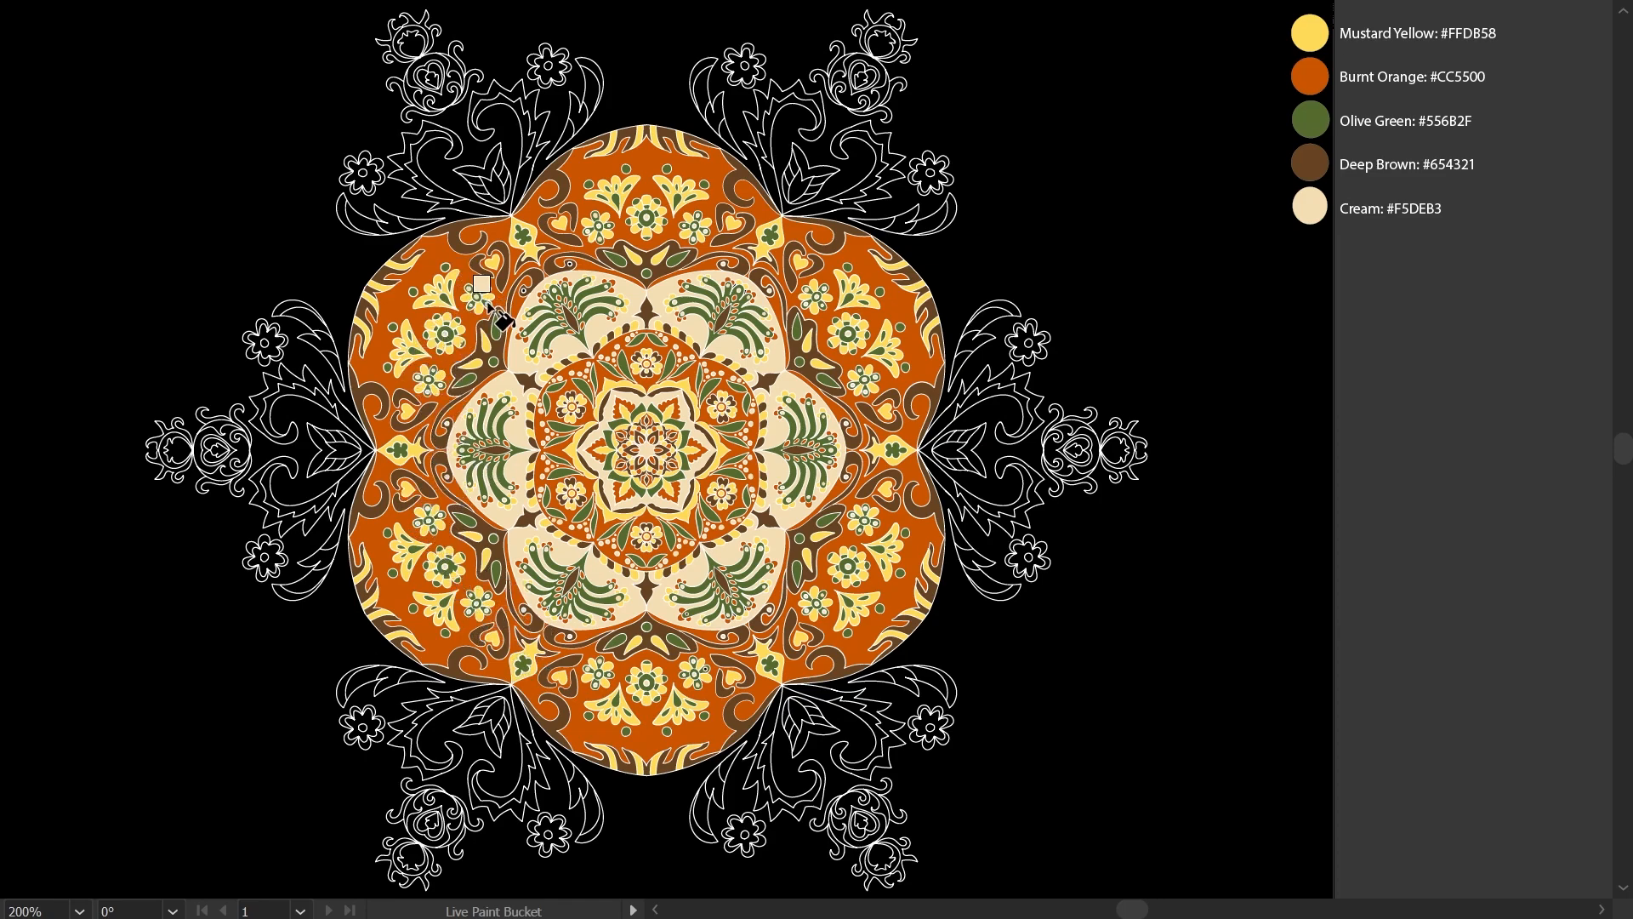
# Step: Fill the jagged leaves and curved outer leaves of the upper-right outer ornament with Deep Brown
pyautogui.keyDown('alt'); pyautogui.click(762, 194); pyautogui.keyUp('alt')
pyautogui.click(770, 179)
pyautogui.click(799, 98)
pyautogui.click(870, 140)
pyautogui.click(847, 203)
pyautogui.click(728, 140)
pyautogui.click(702, 93)
pyautogui.click(928, 222)
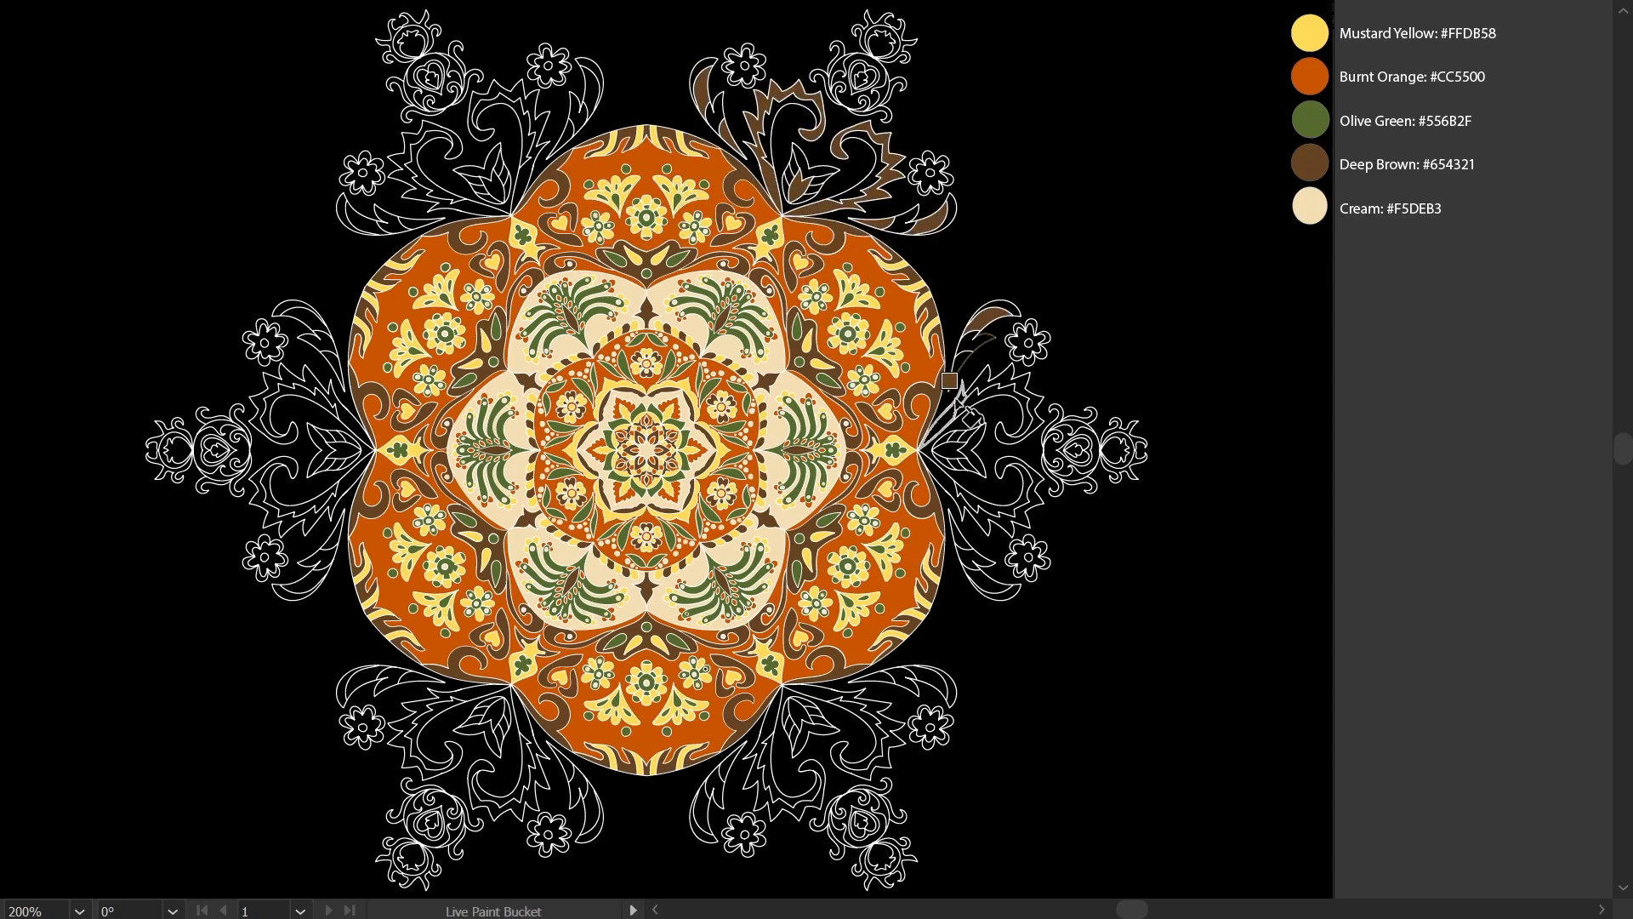
# Step: Fill the jagged leaves and curved outer leaves of the right-hand outer ornament with Deep Brown
pyautogui.click(976, 321)
pyautogui.click(987, 383)
pyautogui.click(1025, 404)
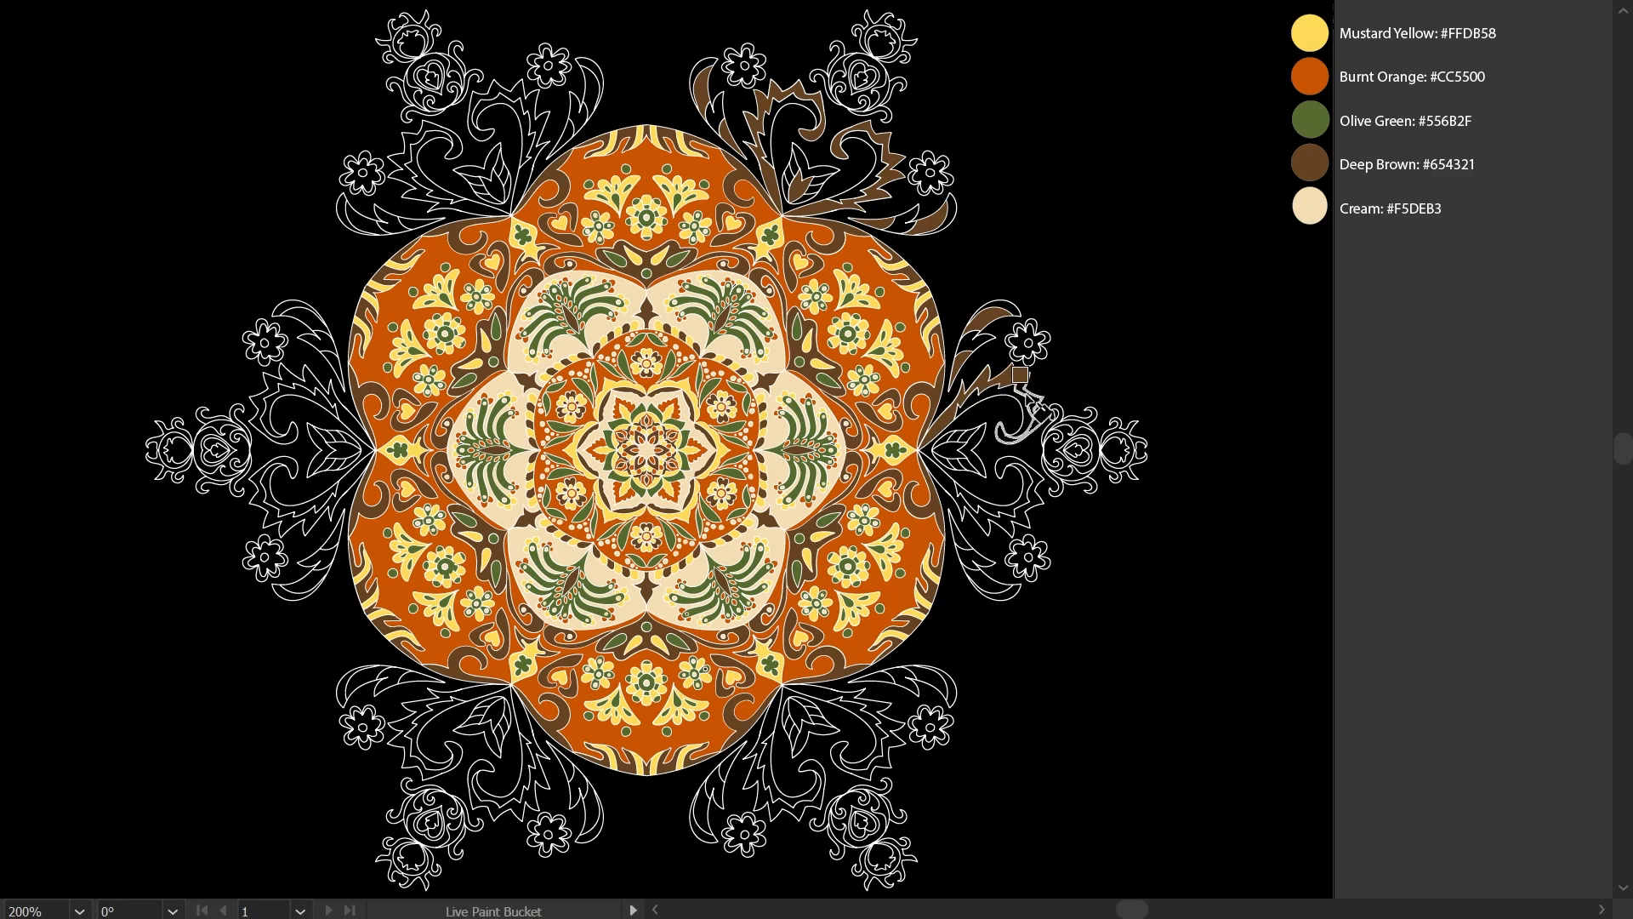
pyautogui.click(951, 450)
pyautogui.click(1020, 491)
pyautogui.click(965, 531)
pyautogui.click(989, 581)
# Step: Fill the jagged leaves and curved outer leaves of the lower-right outer ornament with Deep Brown
pyautogui.click(927, 681)
pyautogui.click(829, 693)
pyautogui.click(872, 714)
pyautogui.click(789, 793)
pyautogui.click(759, 753)
# Step: Fill the jagged leaves and curved outer leaves of the lower-left outer ornament with Deep Brown
pyautogui.click(515, 808)
pyautogui.click(476, 799)
pyautogui.click(496, 716)
pyautogui.click(446, 705)
pyautogui.click(413, 740)
pyautogui.click(367, 679)
# Step: Fill the jagged leaves and curved outer leaves of the left-hand and upper-left outer ornaments with Deep Brown
pyautogui.click(320, 507)
pyautogui.click(339, 451)
pyautogui.click(280, 378)
pyautogui.click(319, 323)
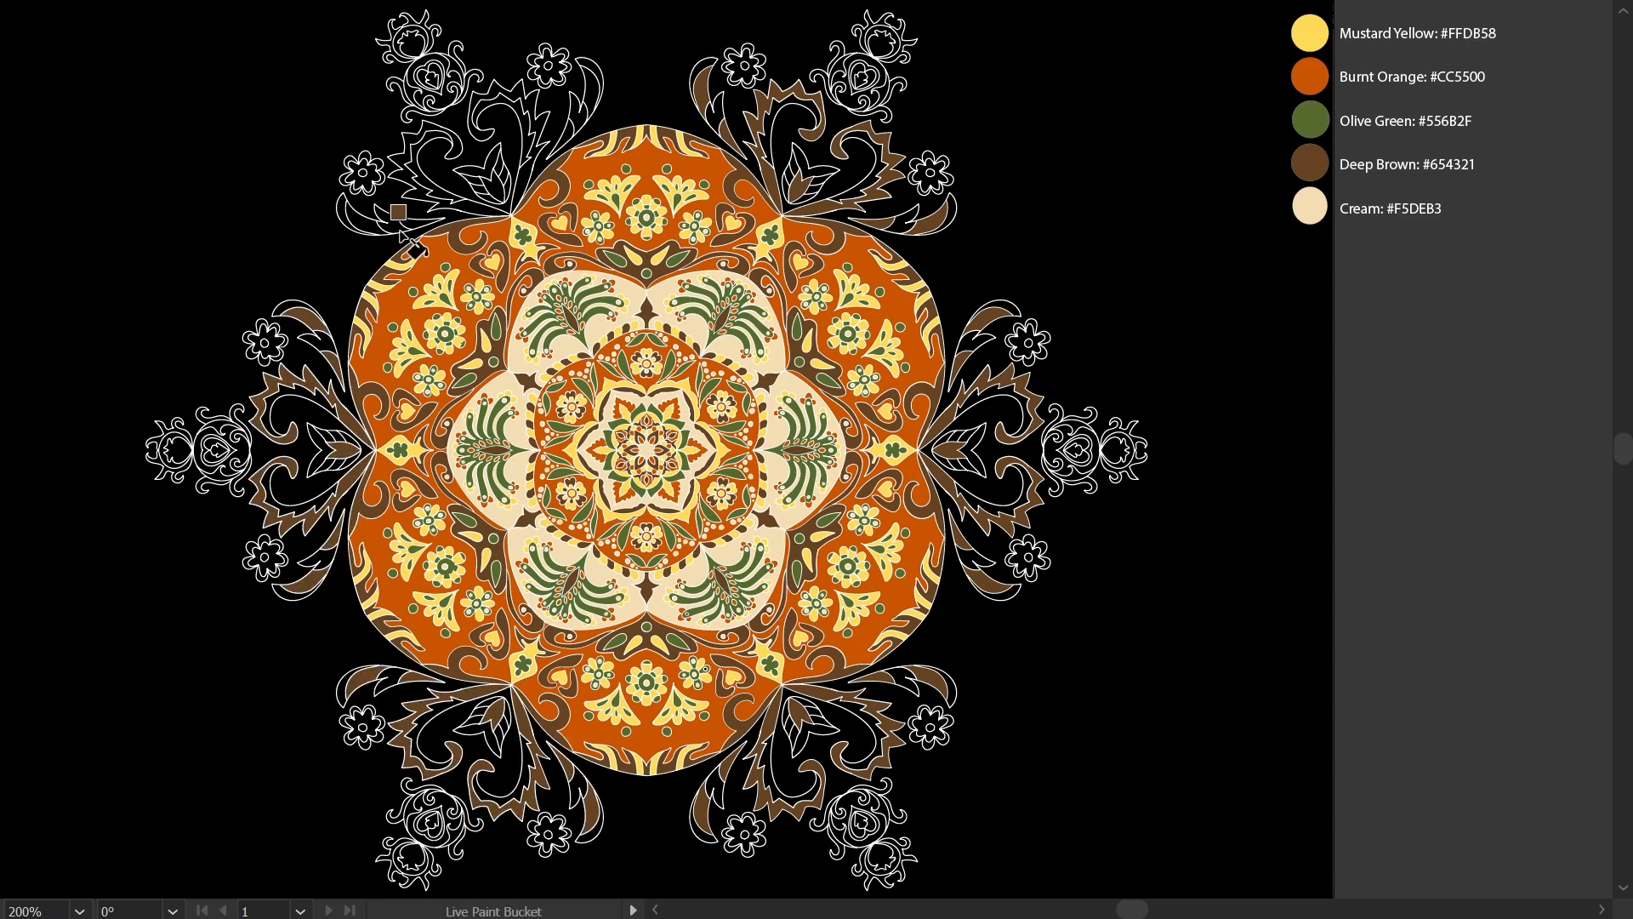
pyautogui.click(374, 220)
pyautogui.click(416, 183)
pyautogui.click(492, 185)
pyautogui.click(519, 106)
# Step: Fill the inner leaf parts, scrolls and central leaves of the upper-left outer ornament with Olive Green
pyautogui.click(425, 165)
pyautogui.click(355, 215)
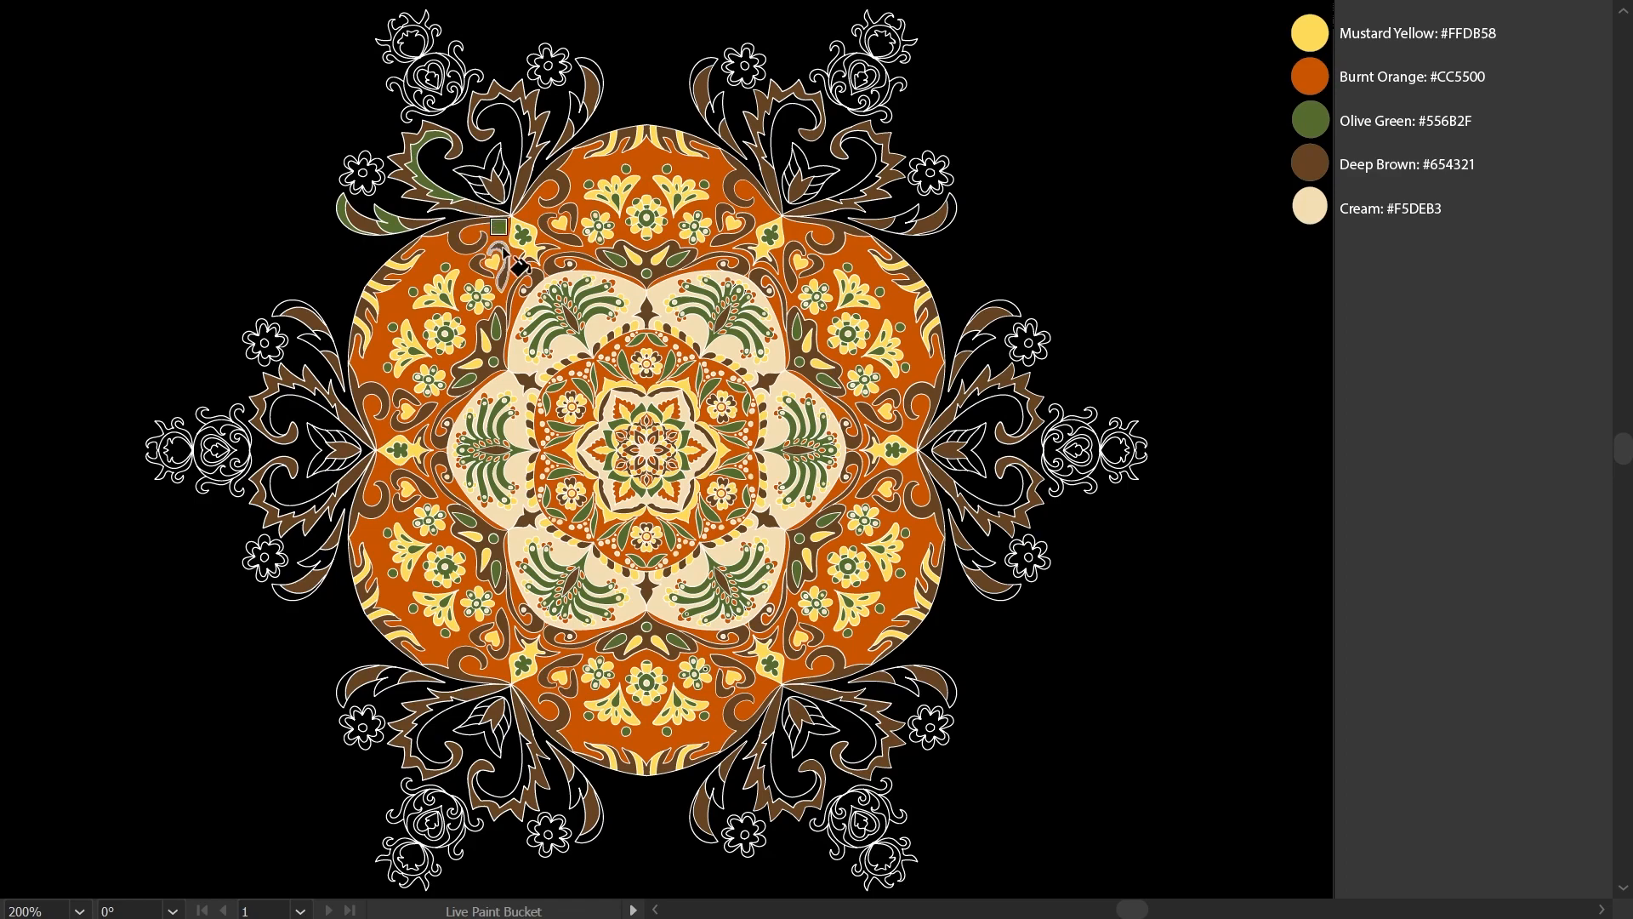
pyautogui.click(576, 117)
pyautogui.click(521, 127)
pyautogui.click(396, 220)
pyautogui.click(486, 174)
pyautogui.press('v')
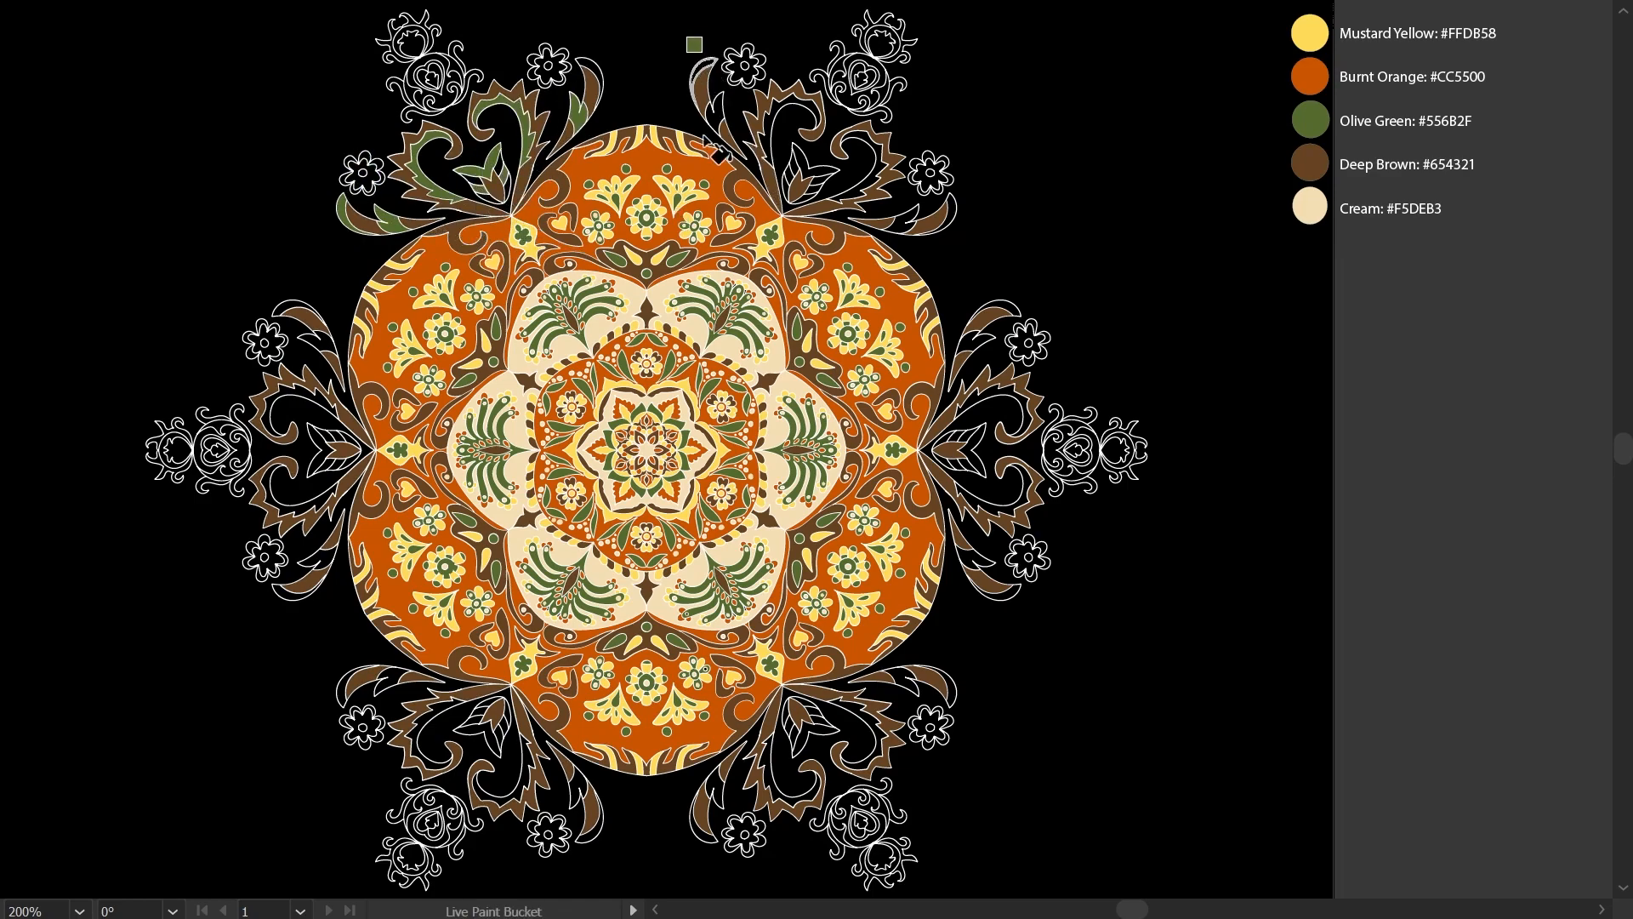
# Step: Fill the inner leaf parts, scrolls and central leaves of the upper-right outer ornament with Olive Green
pyautogui.click(704, 71)
pyautogui.click(719, 116)
pyautogui.click(800, 107)
pyautogui.click(806, 170)
pyautogui.click(864, 158)
pyautogui.click(900, 223)
pyautogui.click(942, 214)
# Step: Fill the inner leaf parts, scrolls and central leaves of the right-hand outer ornament with Olive Green
pyautogui.click(997, 307)
pyautogui.click(976, 407)
pyautogui.click(961, 446)
pyautogui.click(1019, 494)
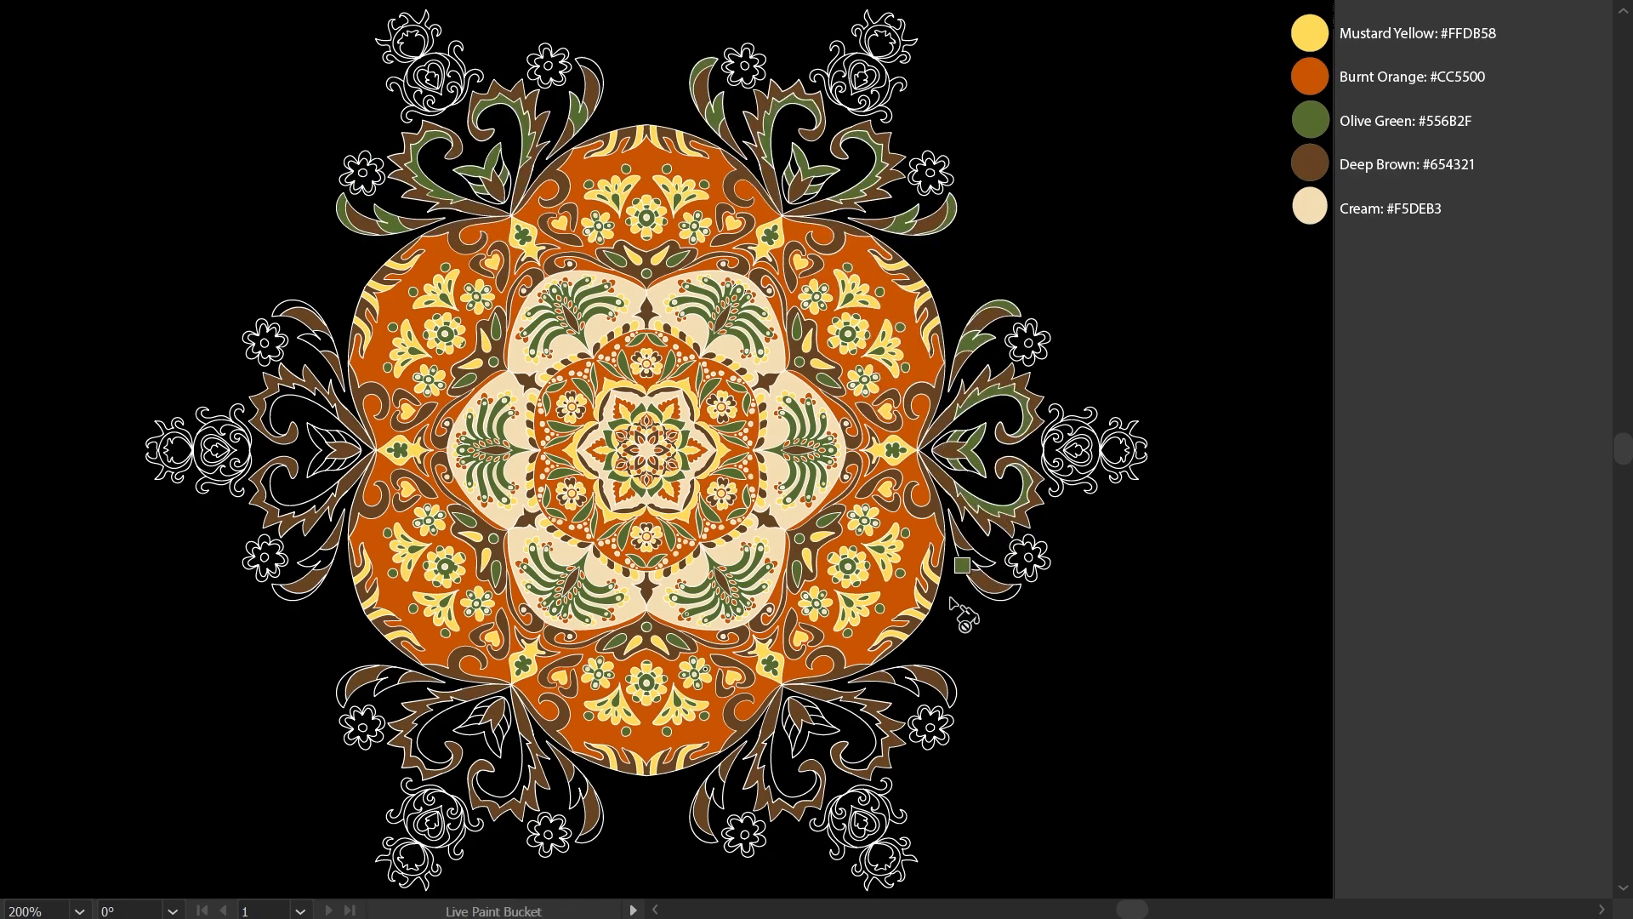
pyautogui.hotkey('ctrl', 'z')
pyautogui.click(1005, 592)
# Step: Fill the inner leaf parts, scrolls and central leaves of the lower-right outer ornament with Olive Green
pyautogui.click(946, 685)
pyautogui.click(907, 685)
pyautogui.click(872, 749)
pyautogui.click(812, 725)
pyautogui.click(783, 787)
pyautogui.click(714, 787)
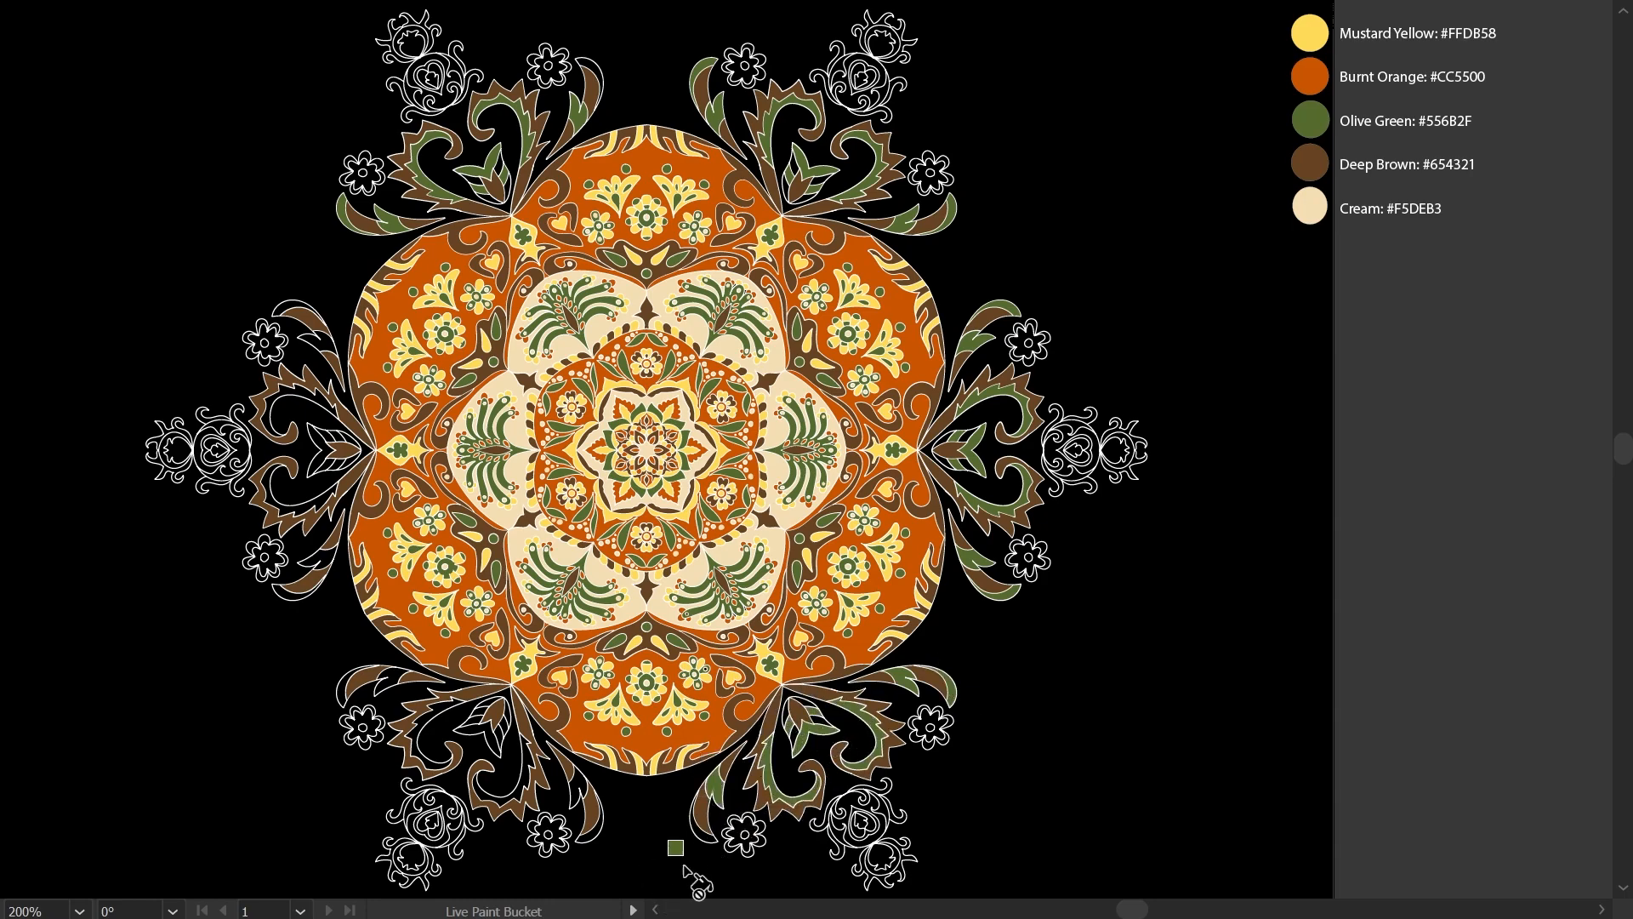
# Step: Fill the inner leaf parts, scrolls and central leaves of the lower-left and left-hand outer ornaments with Olive Green
pyautogui.click(529, 786)
pyautogui.click(483, 729)
pyautogui.click(432, 742)
pyautogui.click(382, 682)
pyautogui.click(313, 562)
pyautogui.click(294, 508)
pyautogui.click(331, 456)
pyautogui.click(298, 399)
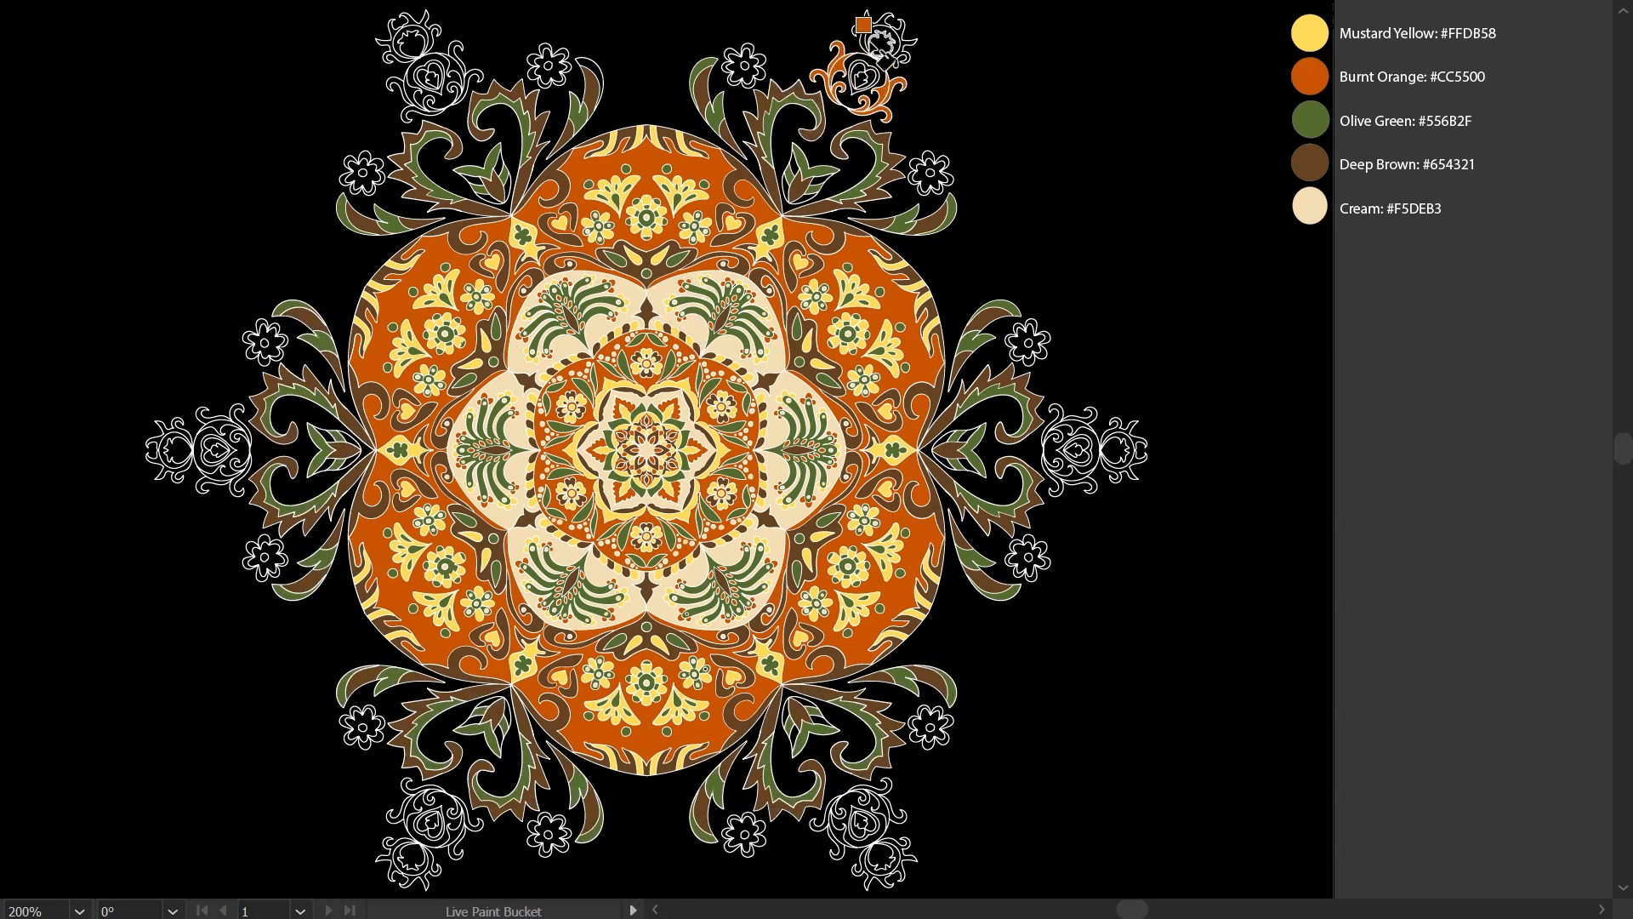
# Step: Fill the flower petals, scrolled tip ornaments and central leaf strips of the six outer ornaments with Burnt Orange
pyautogui.click(731, 56)
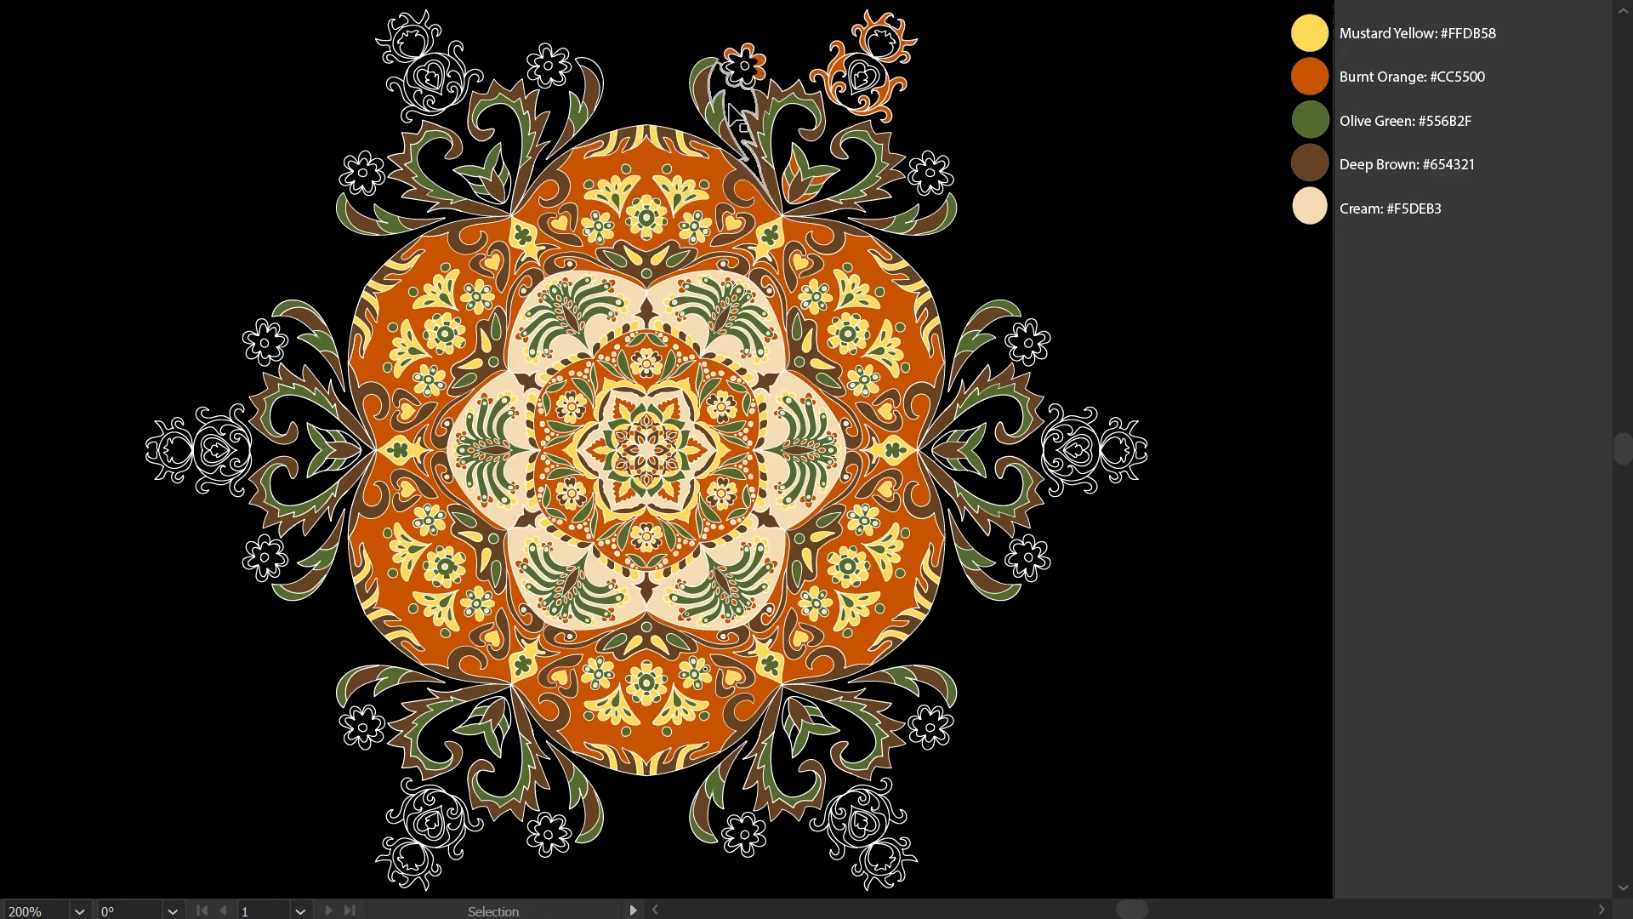
pyautogui.click(929, 161)
pyautogui.hotkey('ctrl', 'z')
pyautogui.click(1079, 415)
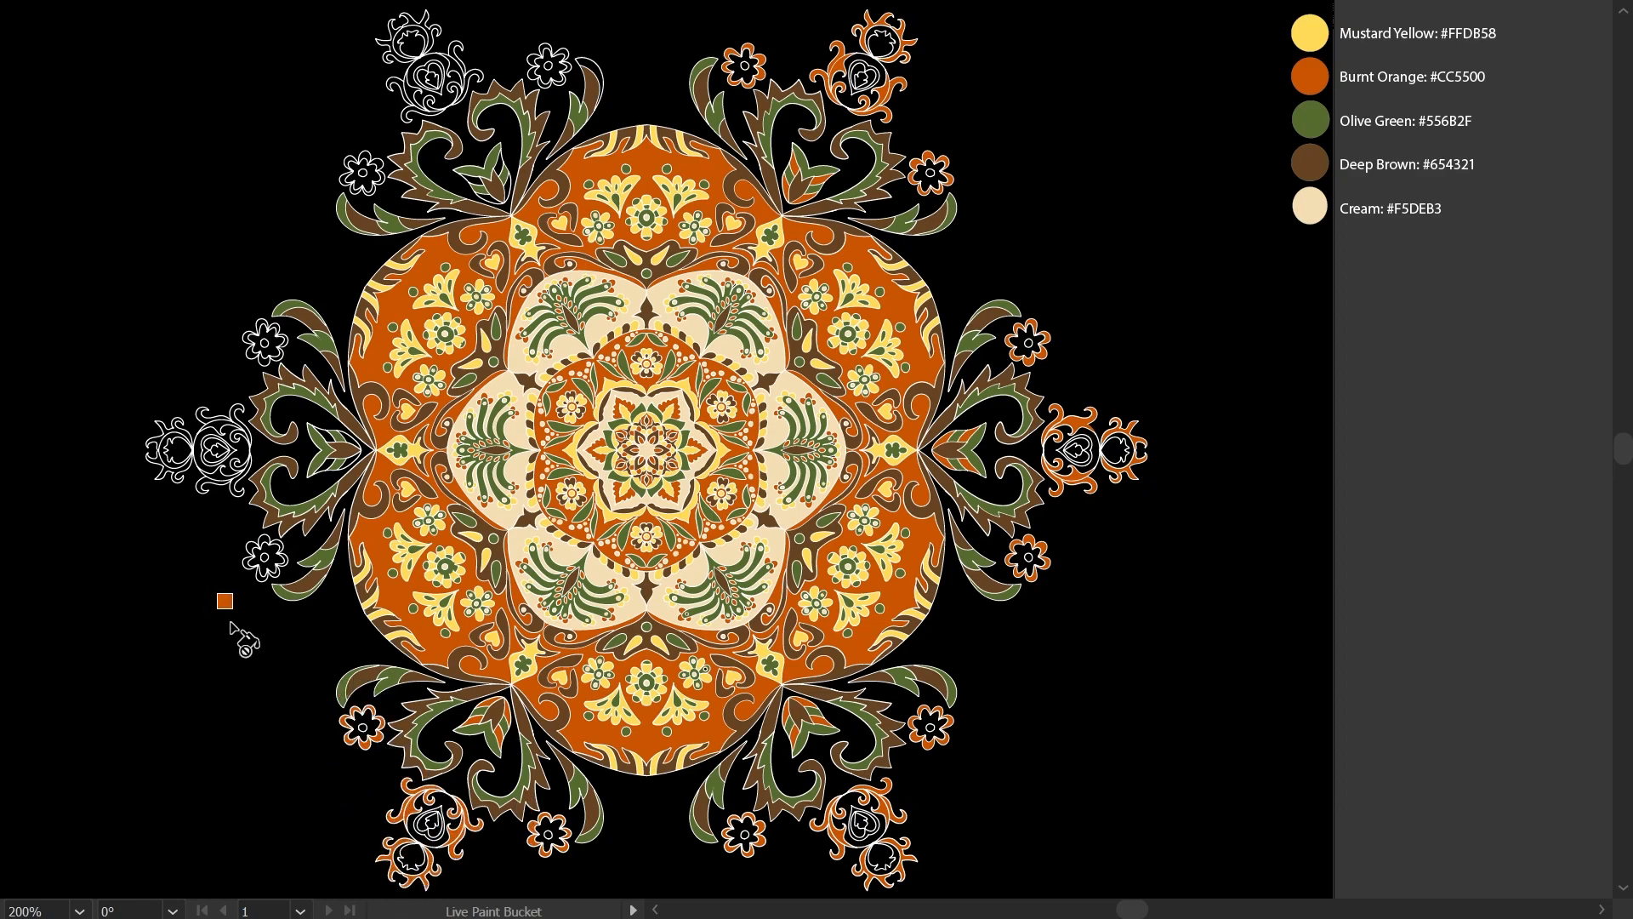
pyautogui.press('k')
pyautogui.click(272, 550)
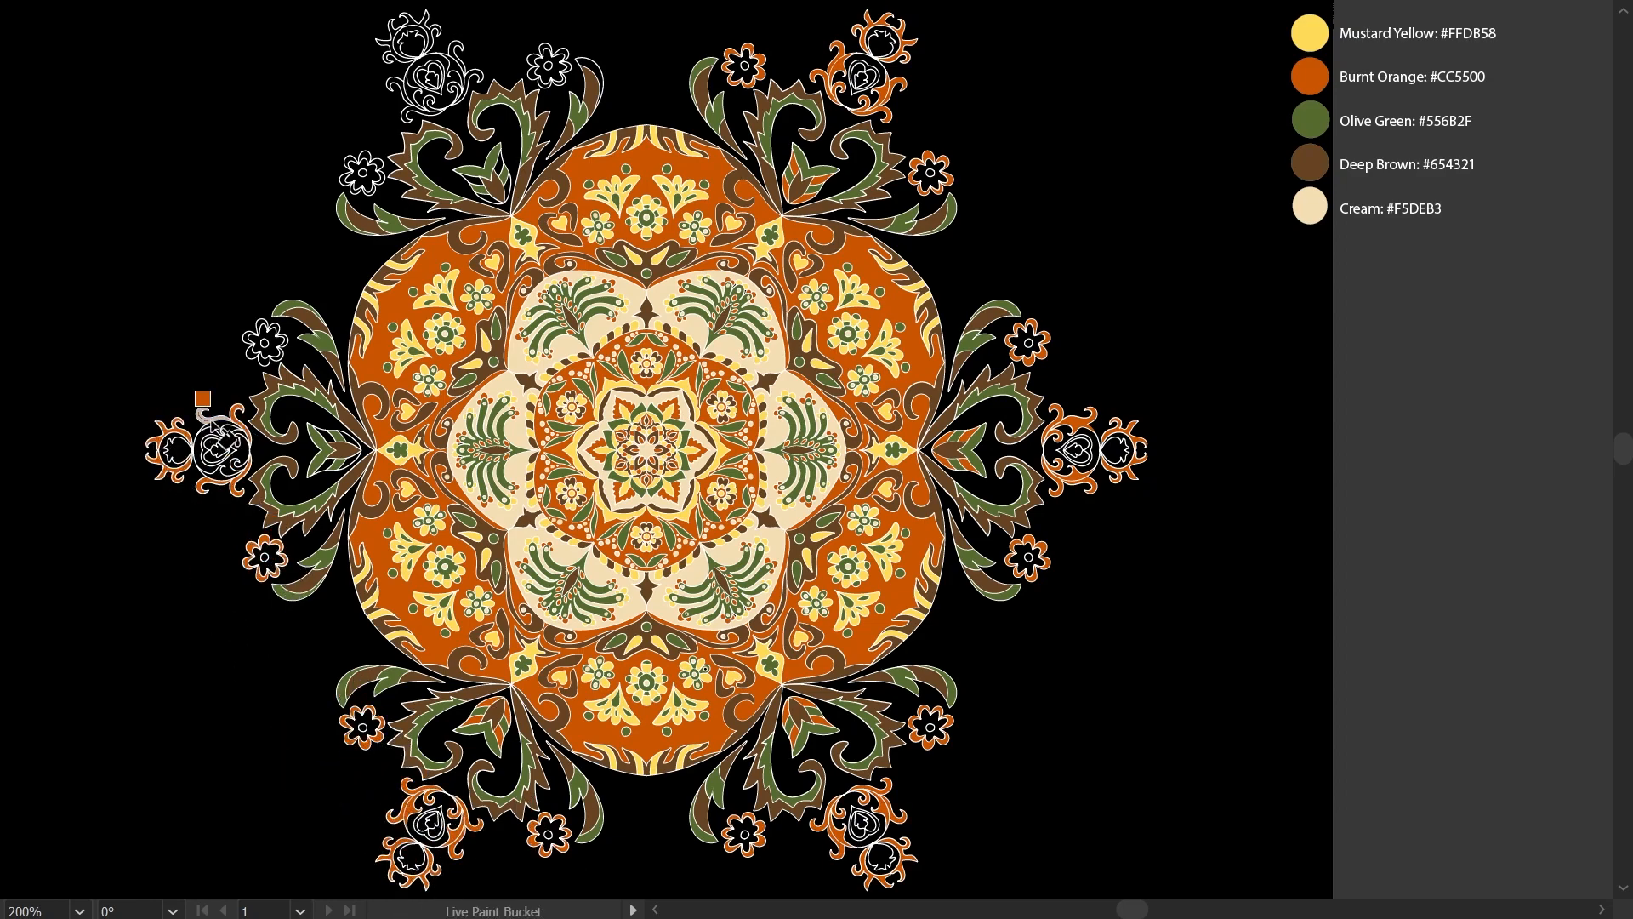
pyautogui.press('k')
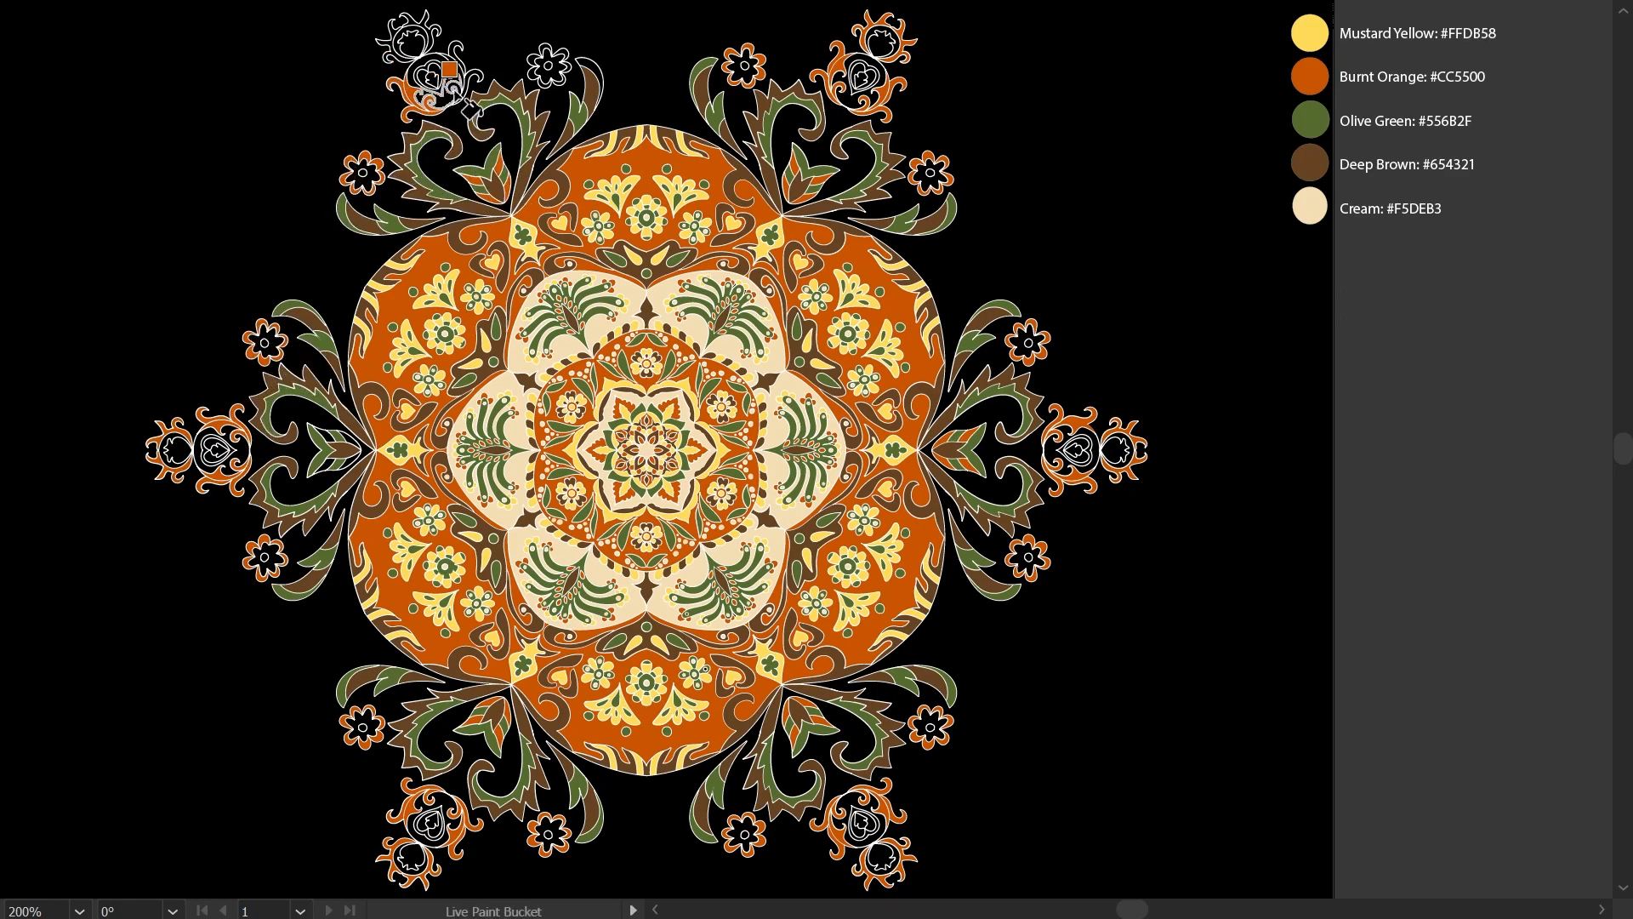
# Step: Fill the outer flowers' centres and the teardrops and round buds of the scrolled tip ornaments with Cream
pyautogui.keyDown('alt'); pyautogui.click(1317, 206); pyautogui.keyUp('alt')
pyautogui.click(744, 65)
pyautogui.click(880, 44)
pyautogui.click(864, 67)
pyautogui.click(860, 81)
pyautogui.click(930, 173)
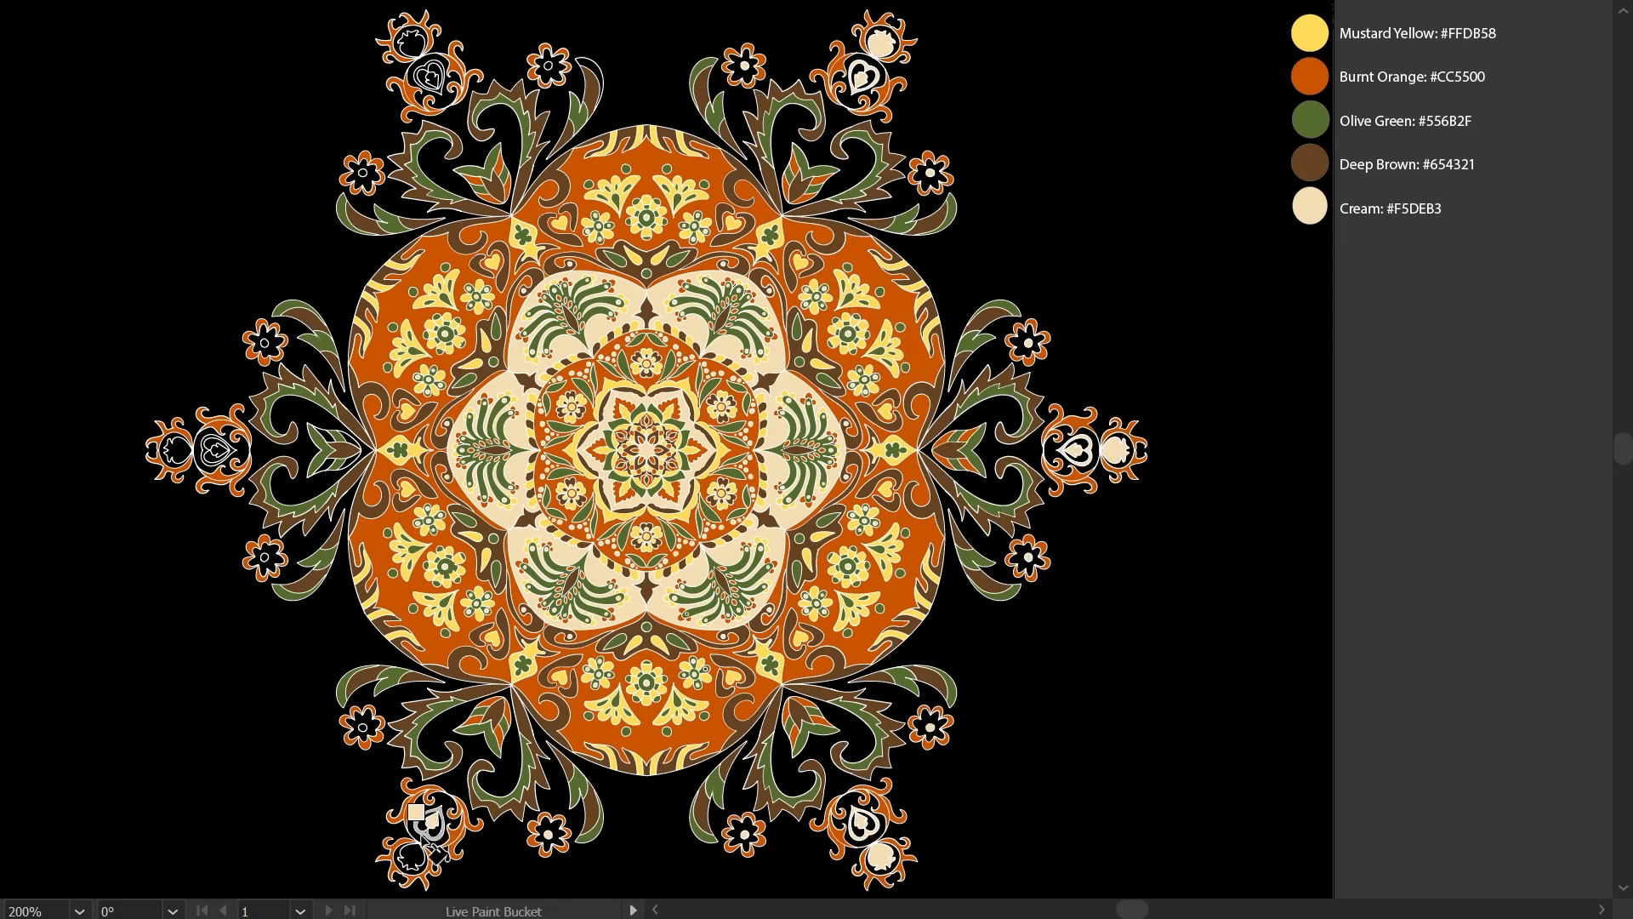
pyautogui.click(432, 75)
pyautogui.click(414, 44)
pyautogui.click(548, 65)
# Step: Fill the inner petals of the outer flowers and the heart shapes around the tip ornaments' teardrops with Mustard Yellow
pyautogui.keyDown('alt'); pyautogui.click(1310, 34); pyautogui.keyUp('alt')
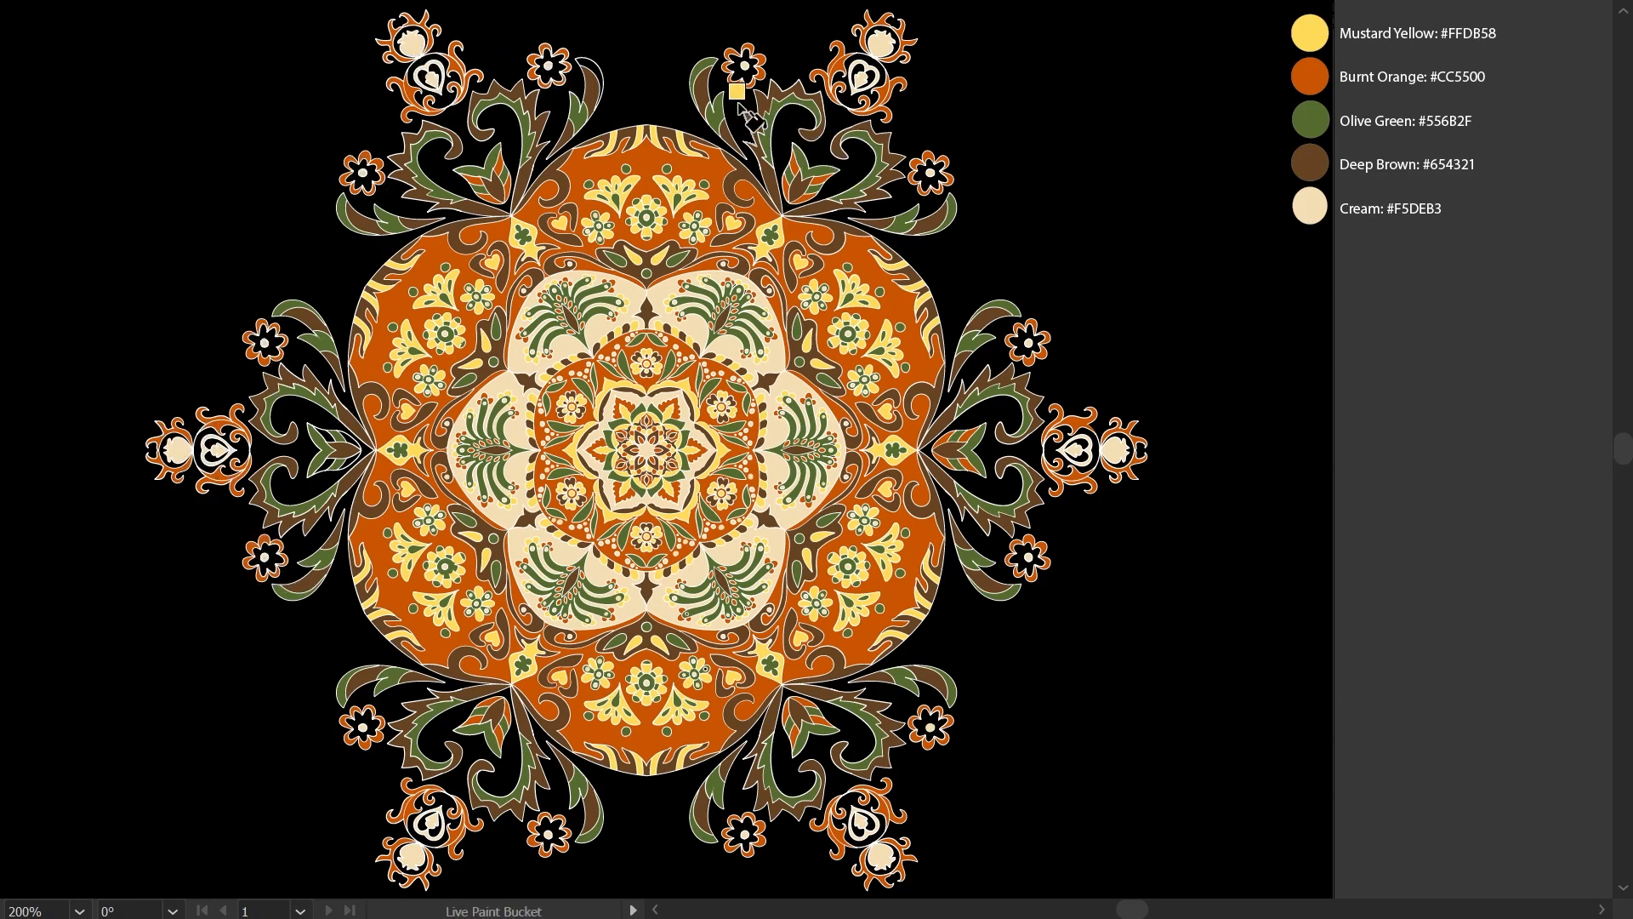
pyautogui.click(744, 75)
pyautogui.click(842, 101)
pyautogui.click(855, 61)
pyautogui.hotkey('ctrl', 'z')
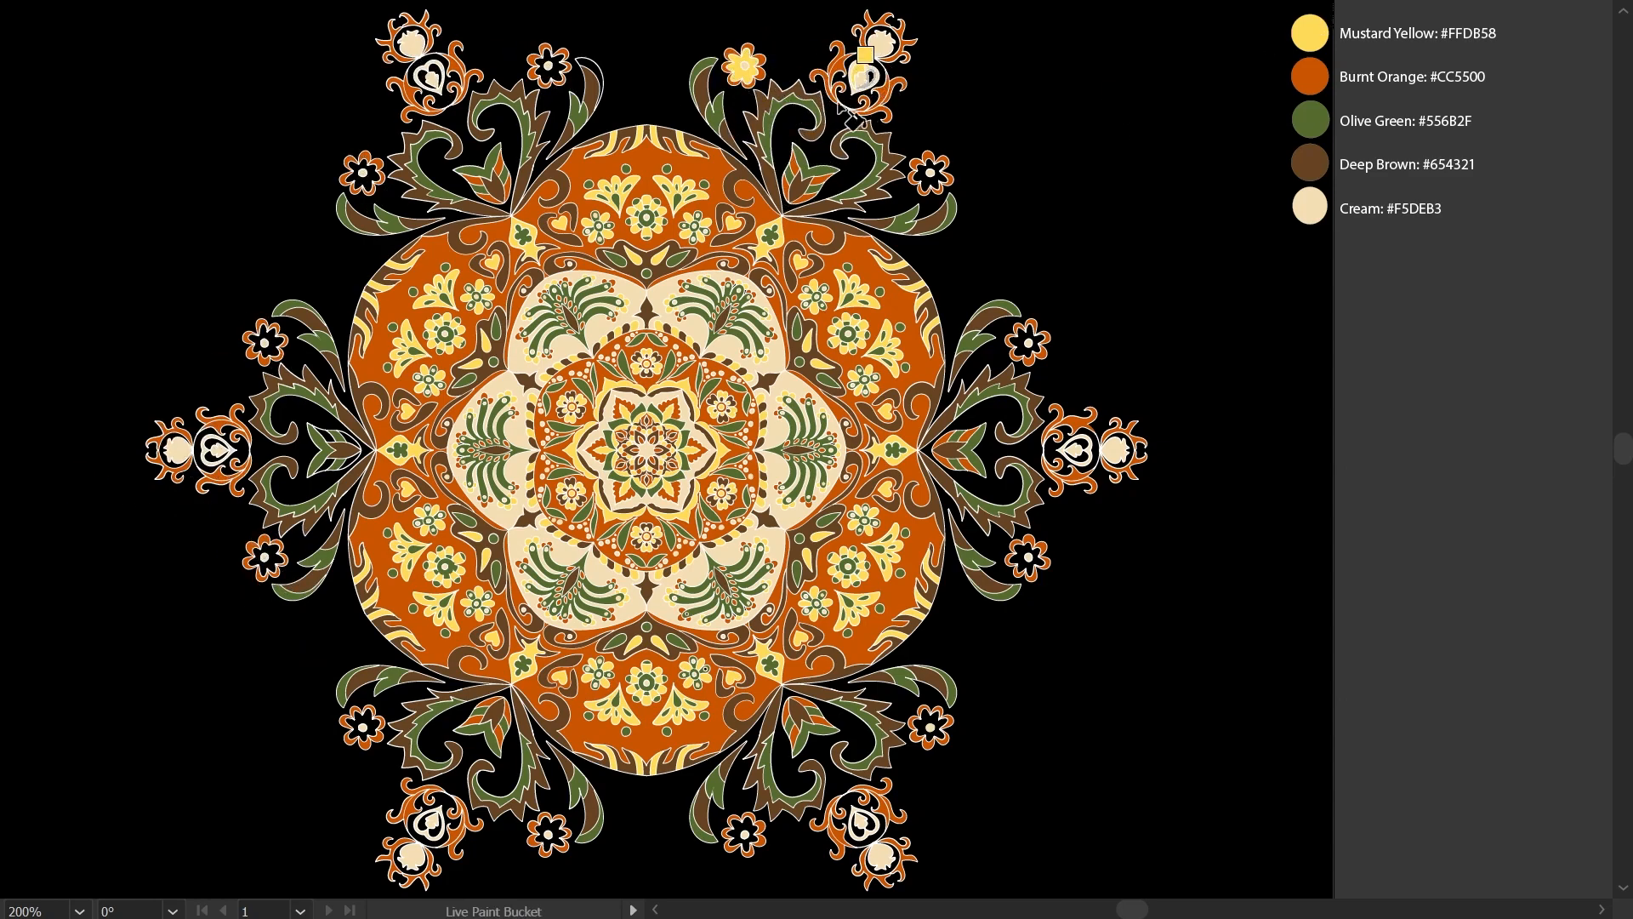
pyautogui.click(930, 173)
pyautogui.click(1028, 342)
pyautogui.click(1076, 450)
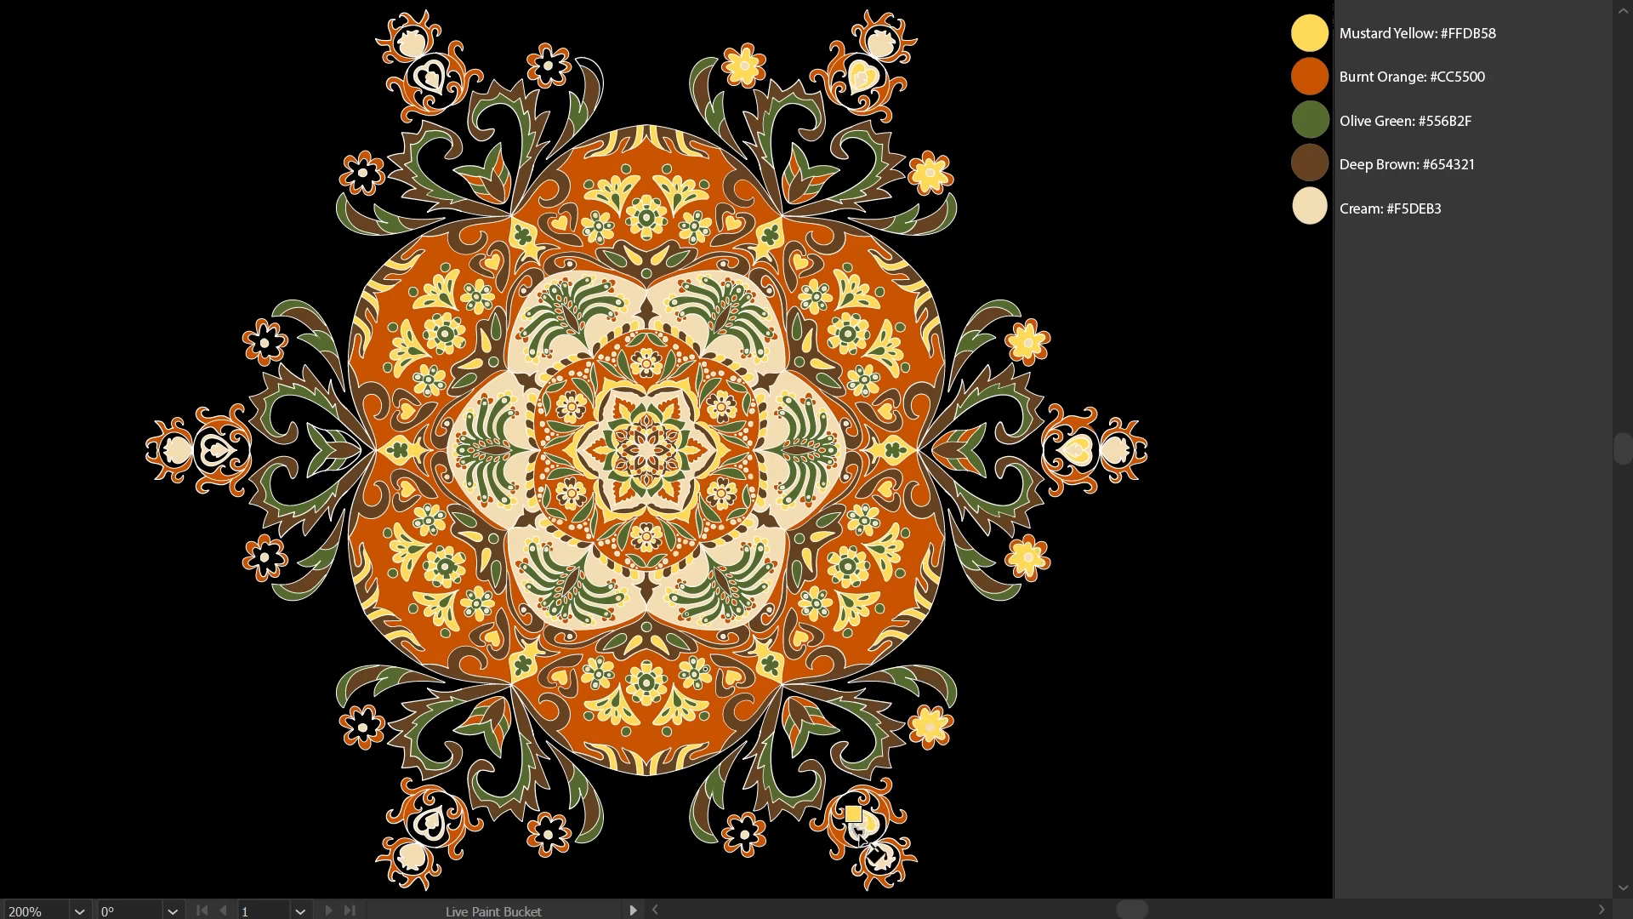
pyautogui.click(861, 826)
pyautogui.click(744, 832)
pyautogui.click(549, 831)
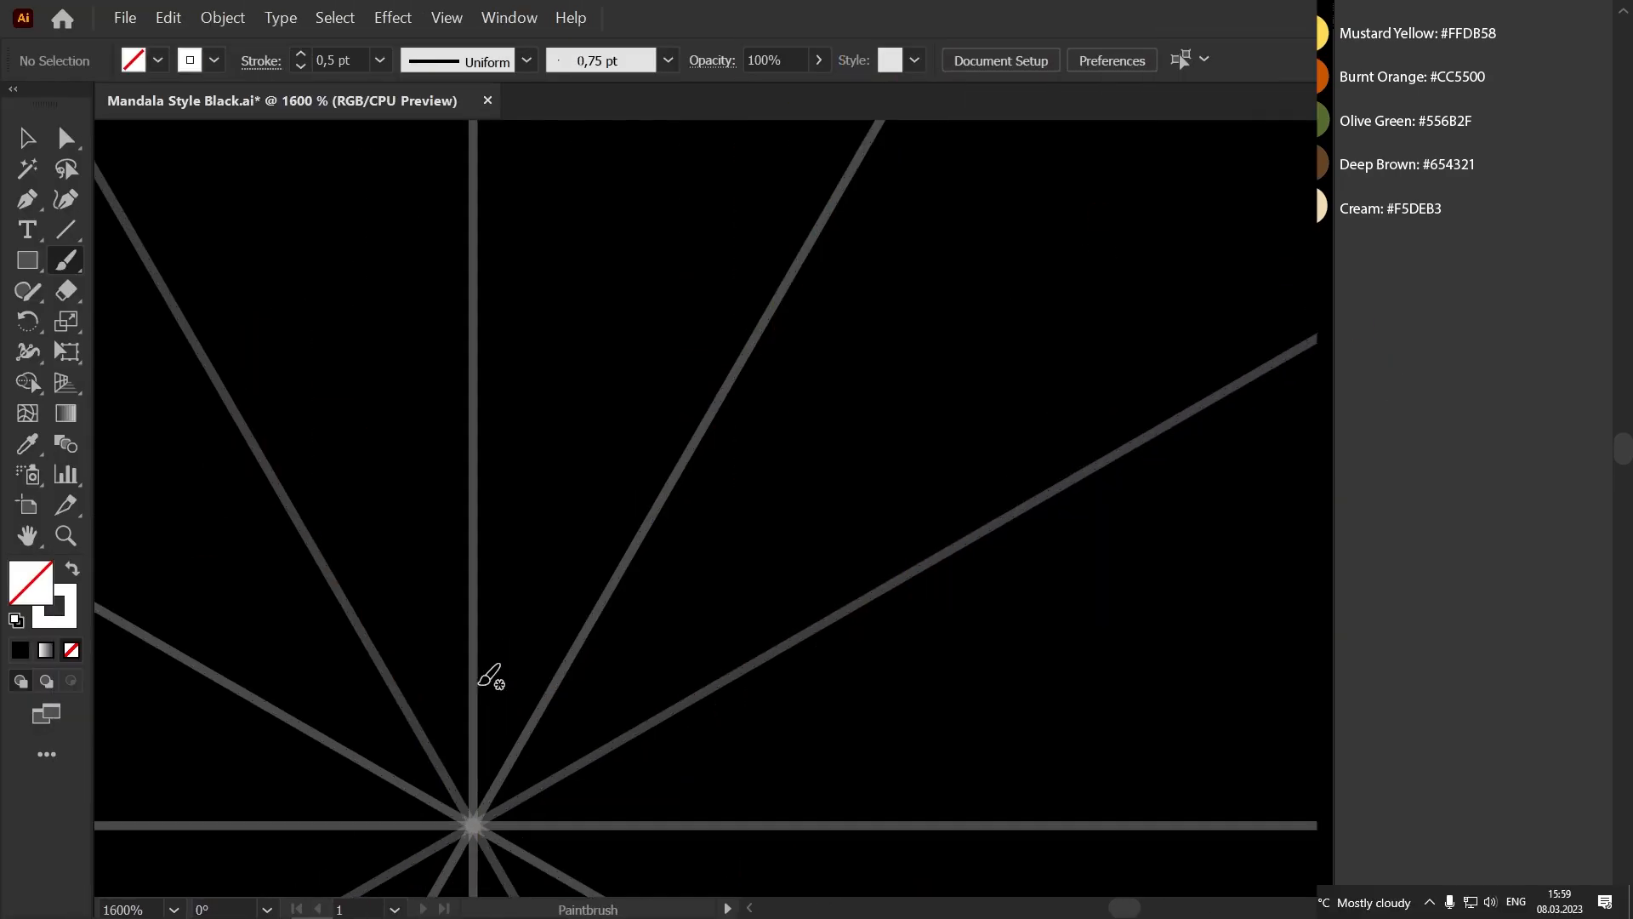
# Step: Paint the outline of a pointed teardrop petal around the diagonal guide near the mandala's centre with the Paintbrush
pyautogui.moveTo(484, 674); pyautogui.dragTo(529, 670)
pyautogui.moveTo(667, 507); pyautogui.dragTo(673, 502)
pyautogui.hotkey('ctrl', 'z')
pyautogui.scroll(2, 564, 681)
pyautogui.moveTo(534, 733)
pyautogui.mouseDown()
pyautogui.moveTo(568, 466)
pyautogui.moveTo(514, 711)
pyautogui.mouseUp()
pyautogui.scroll(-1, 563, 647)
pyautogui.moveTo(563, 646); pyautogui.dragTo(510, 586)
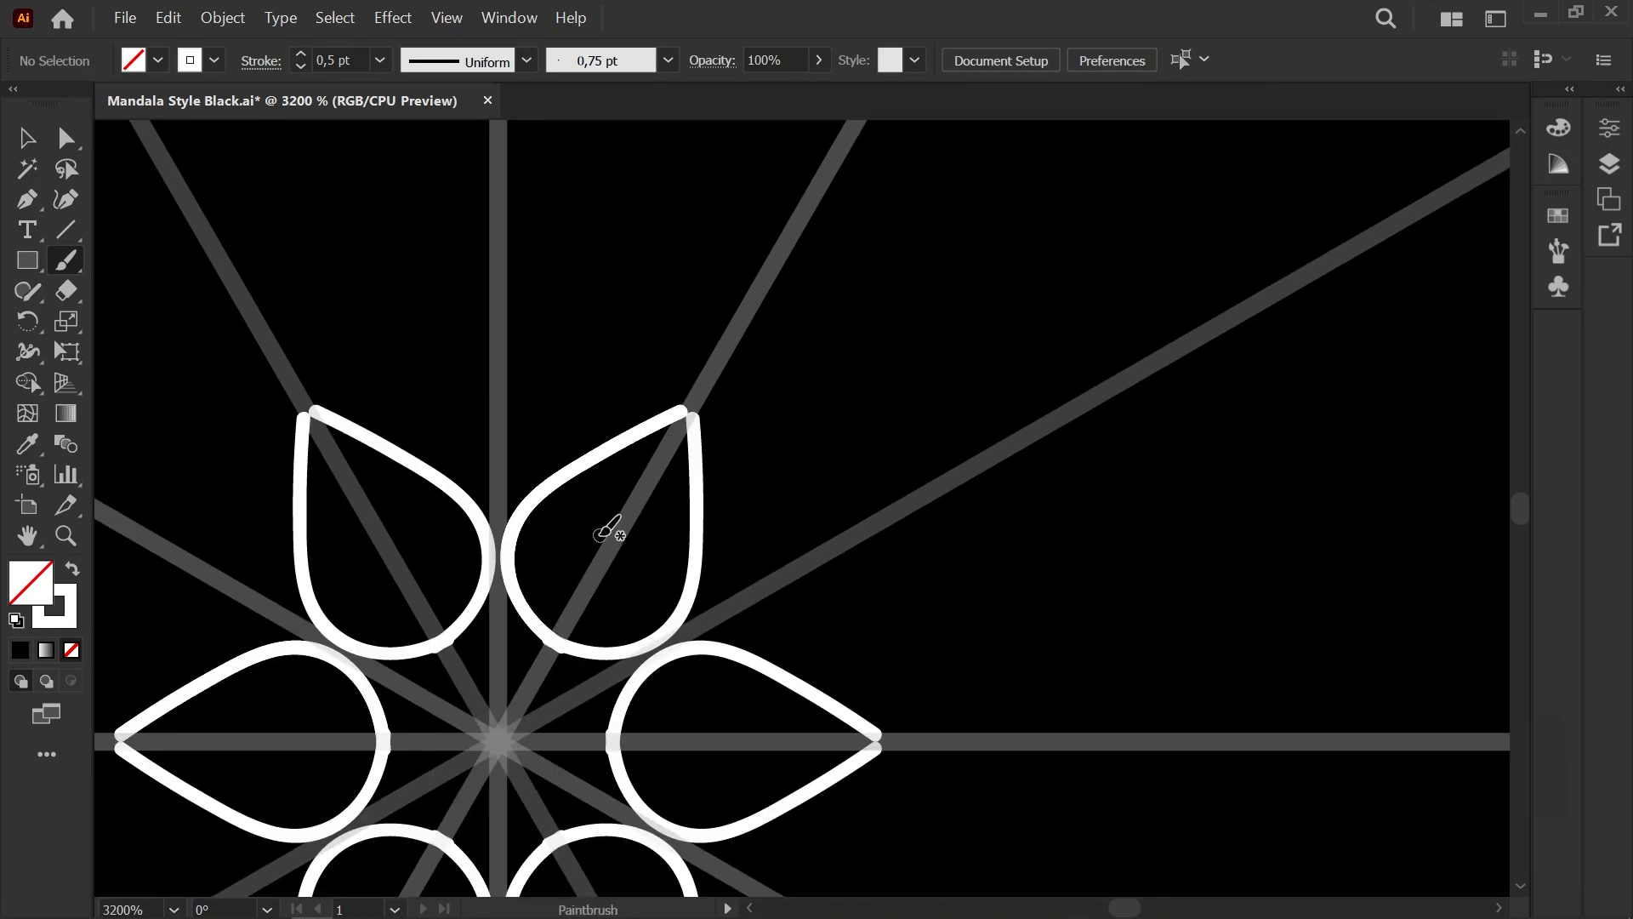
# Step: Move the petal outline's end anchor points onto the diagonal guide so the mirrored halves join at tip and base
pyautogui.scroll(1, 604, 532)
pyautogui.press('a')
pyautogui.click(696, 388)
pyautogui.moveTo(605, 515); pyautogui.dragTo(771, 344)
pyautogui.scroll(2, 663, 558)
pyautogui.moveTo(685, 583); pyautogui.dragTo(557, 593)
pyautogui.scroll(-2, 579, 604)
pyautogui.click(557, 593)
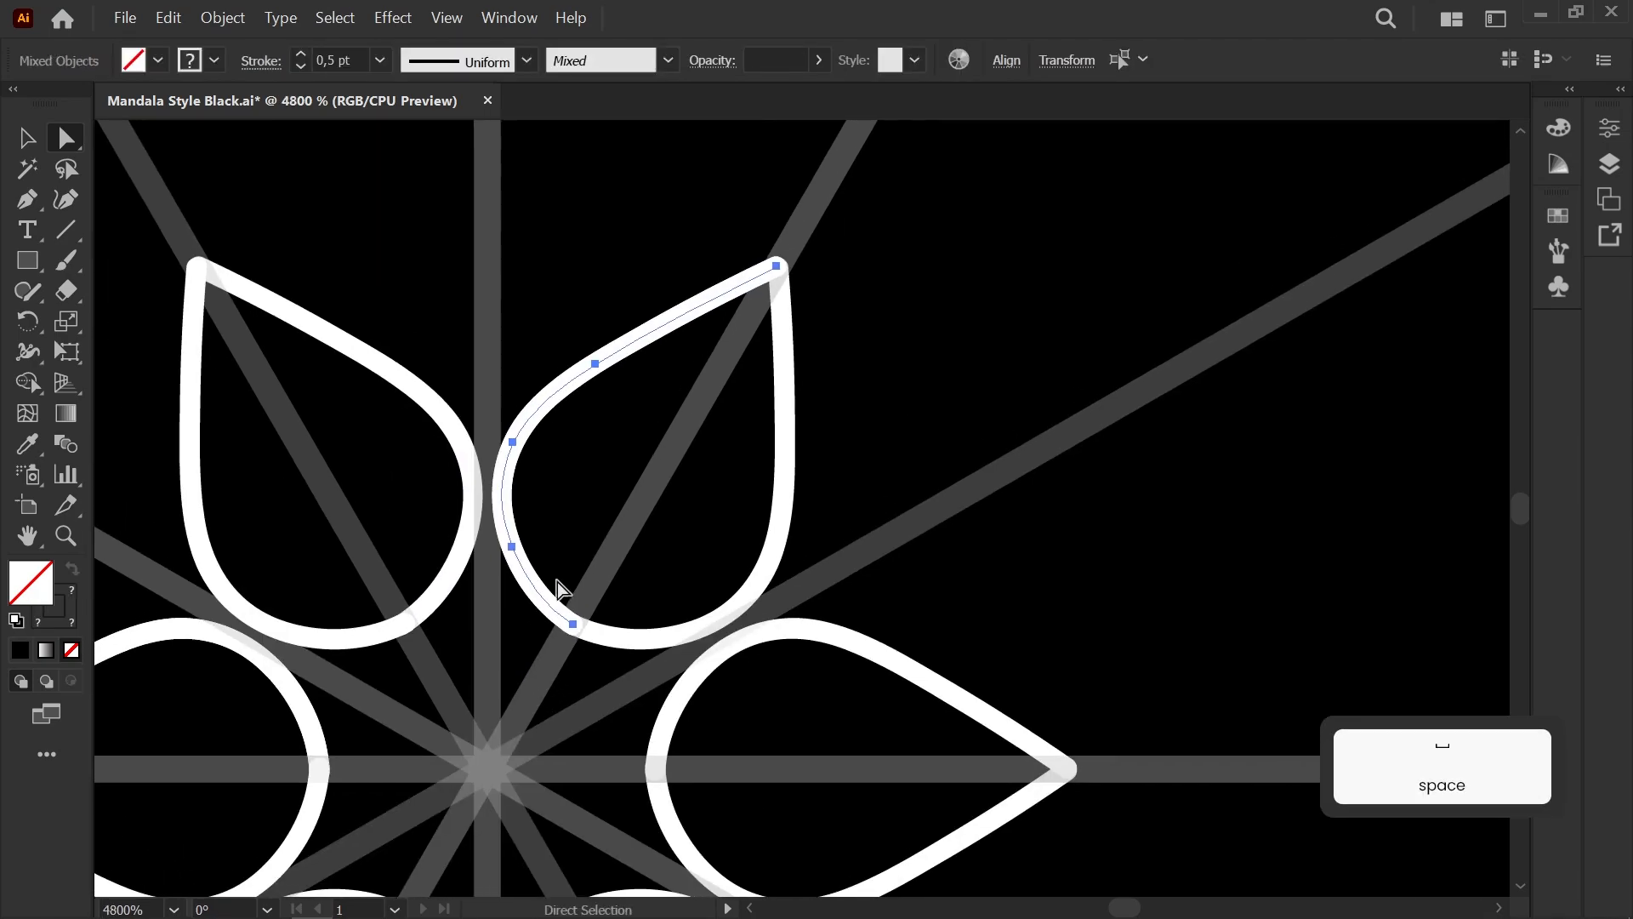
pyautogui.moveTo(551, 340); pyautogui.dragTo(532, 656)
pyautogui.press('b')
pyautogui.click(668, 59)
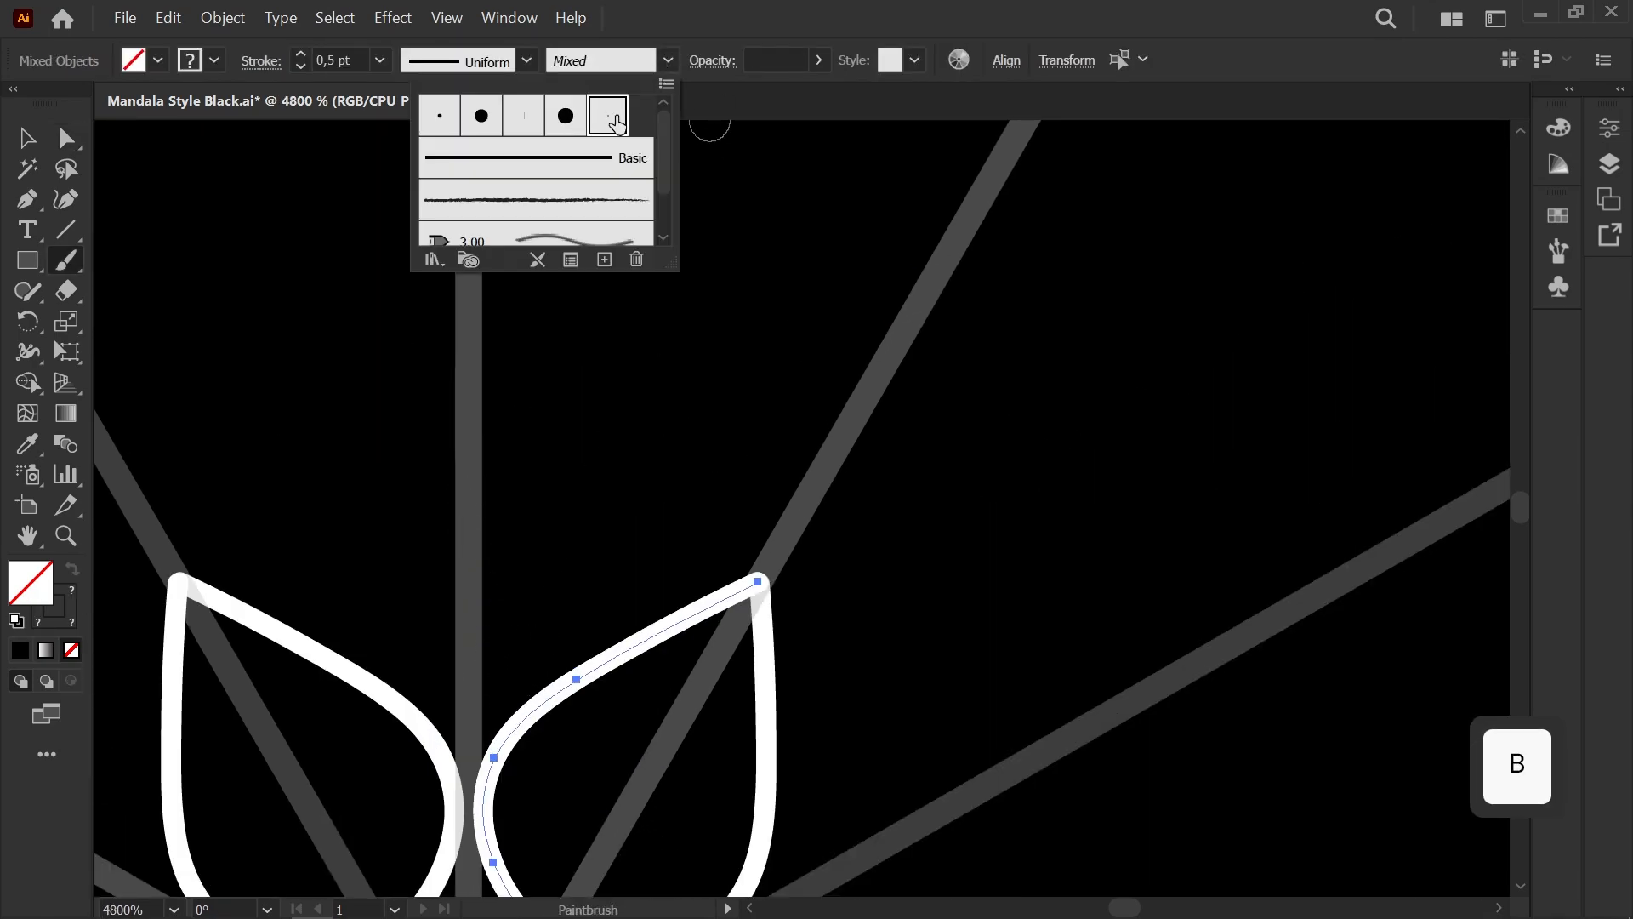
pyautogui.click(1609, 127)
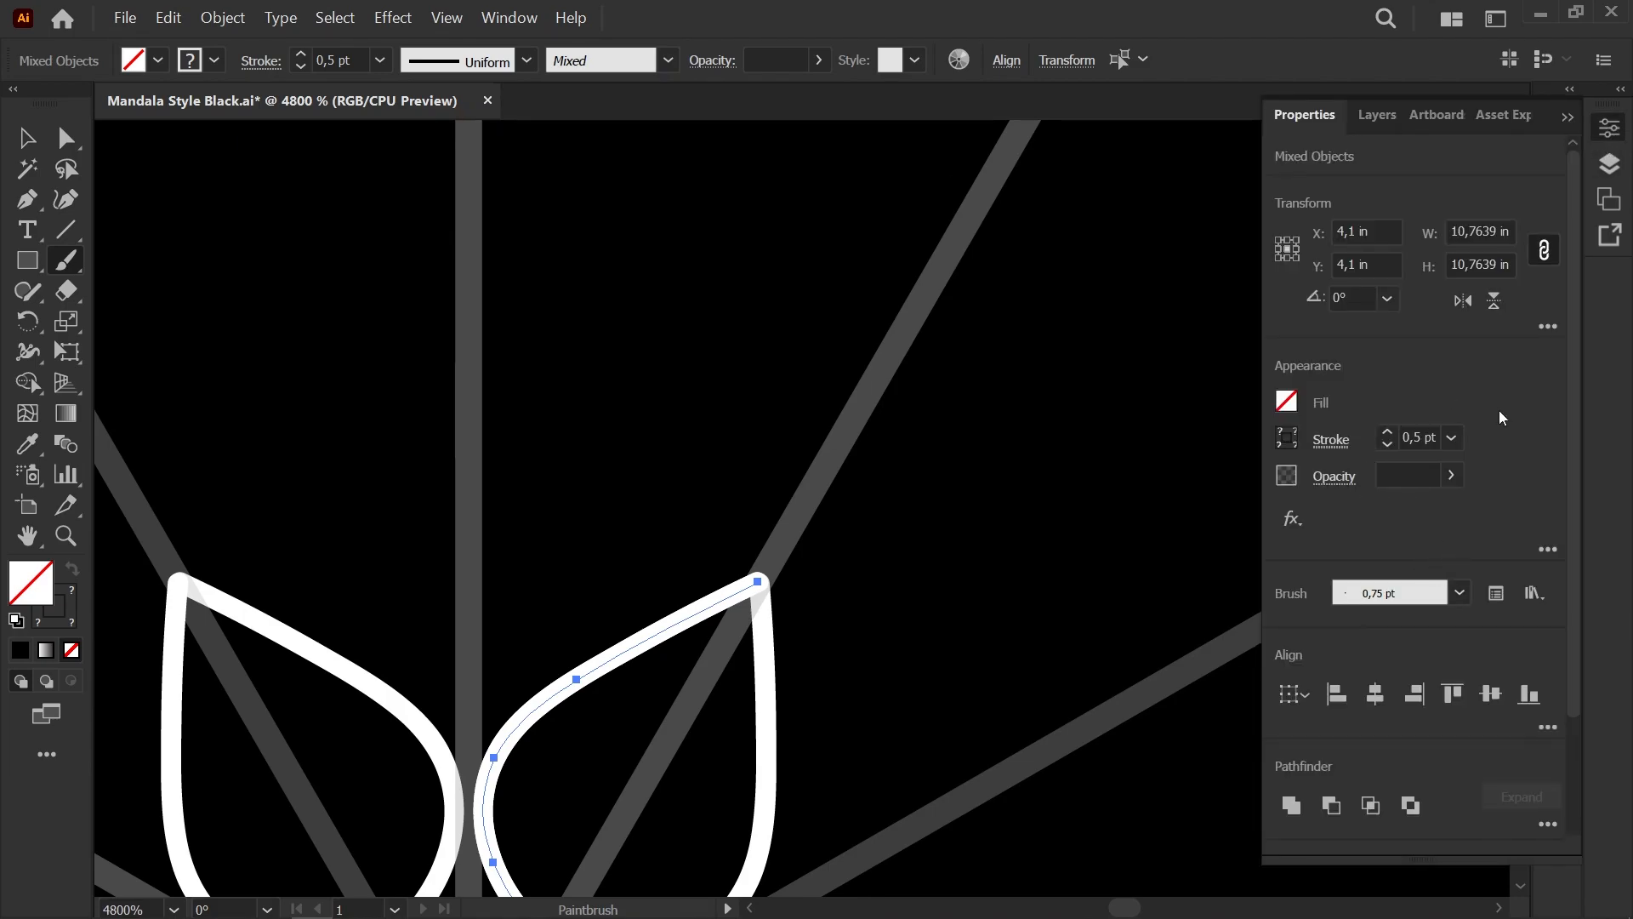
pyautogui.click(1599, 136)
pyautogui.moveTo(591, 576); pyautogui.dragTo(614, 376)
pyautogui.hotkey('ctrl', 'z')
pyautogui.moveTo(591, 515); pyautogui.dragTo(538, 399)
pyautogui.click(27, 137)
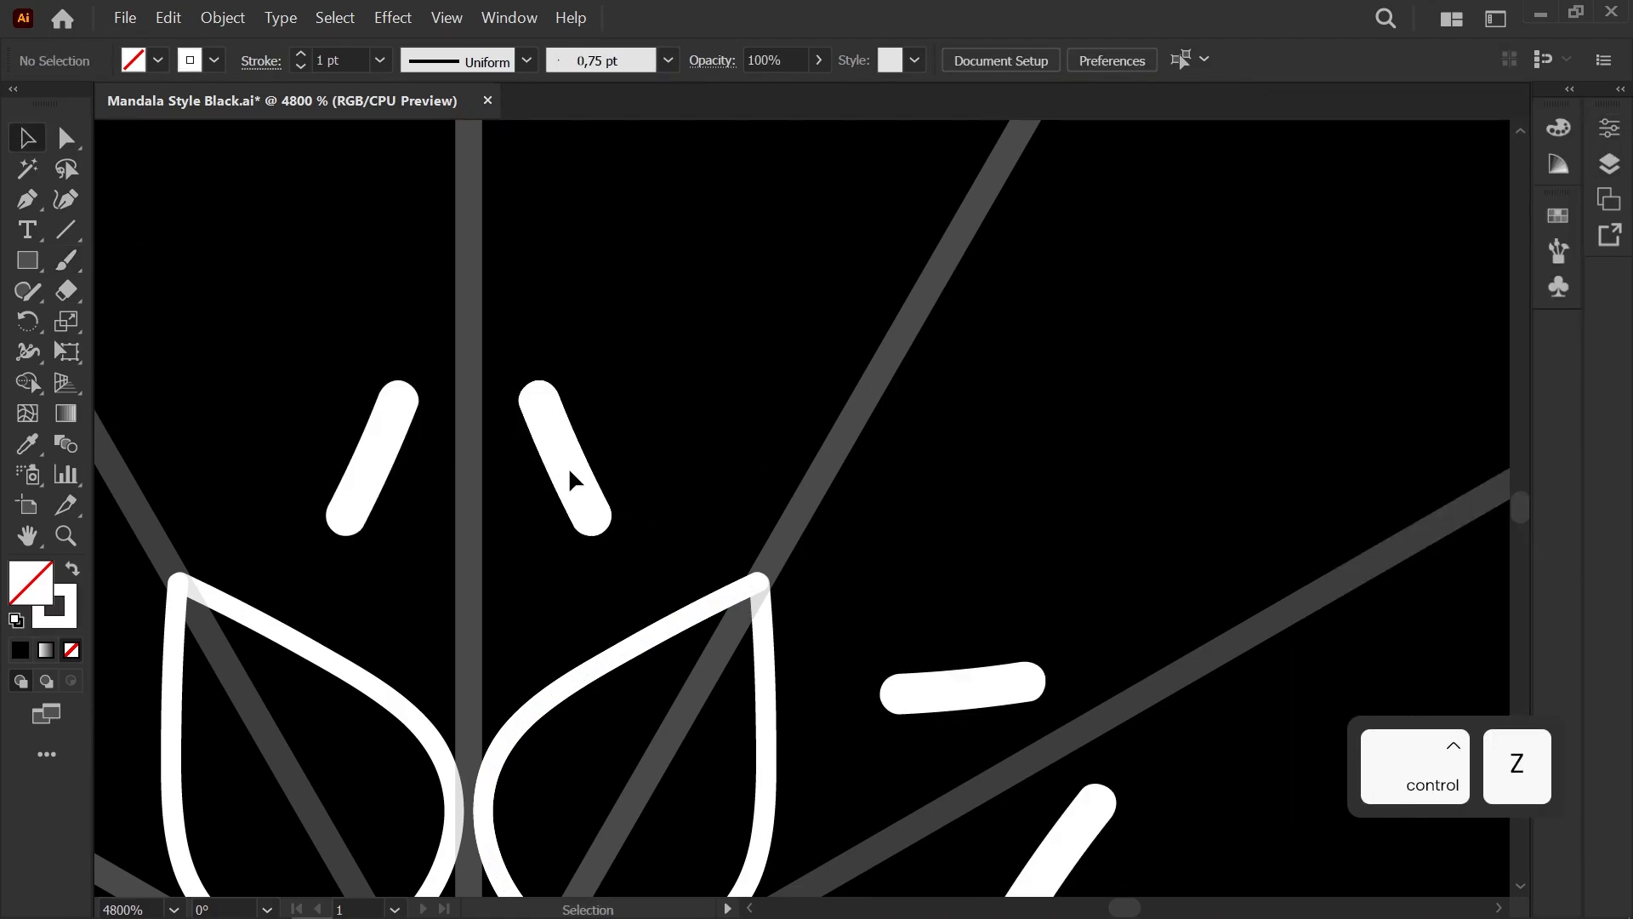
pyautogui.click(575, 481)
pyautogui.hotkey('ctrl', 'z')
pyautogui.press('Delete')
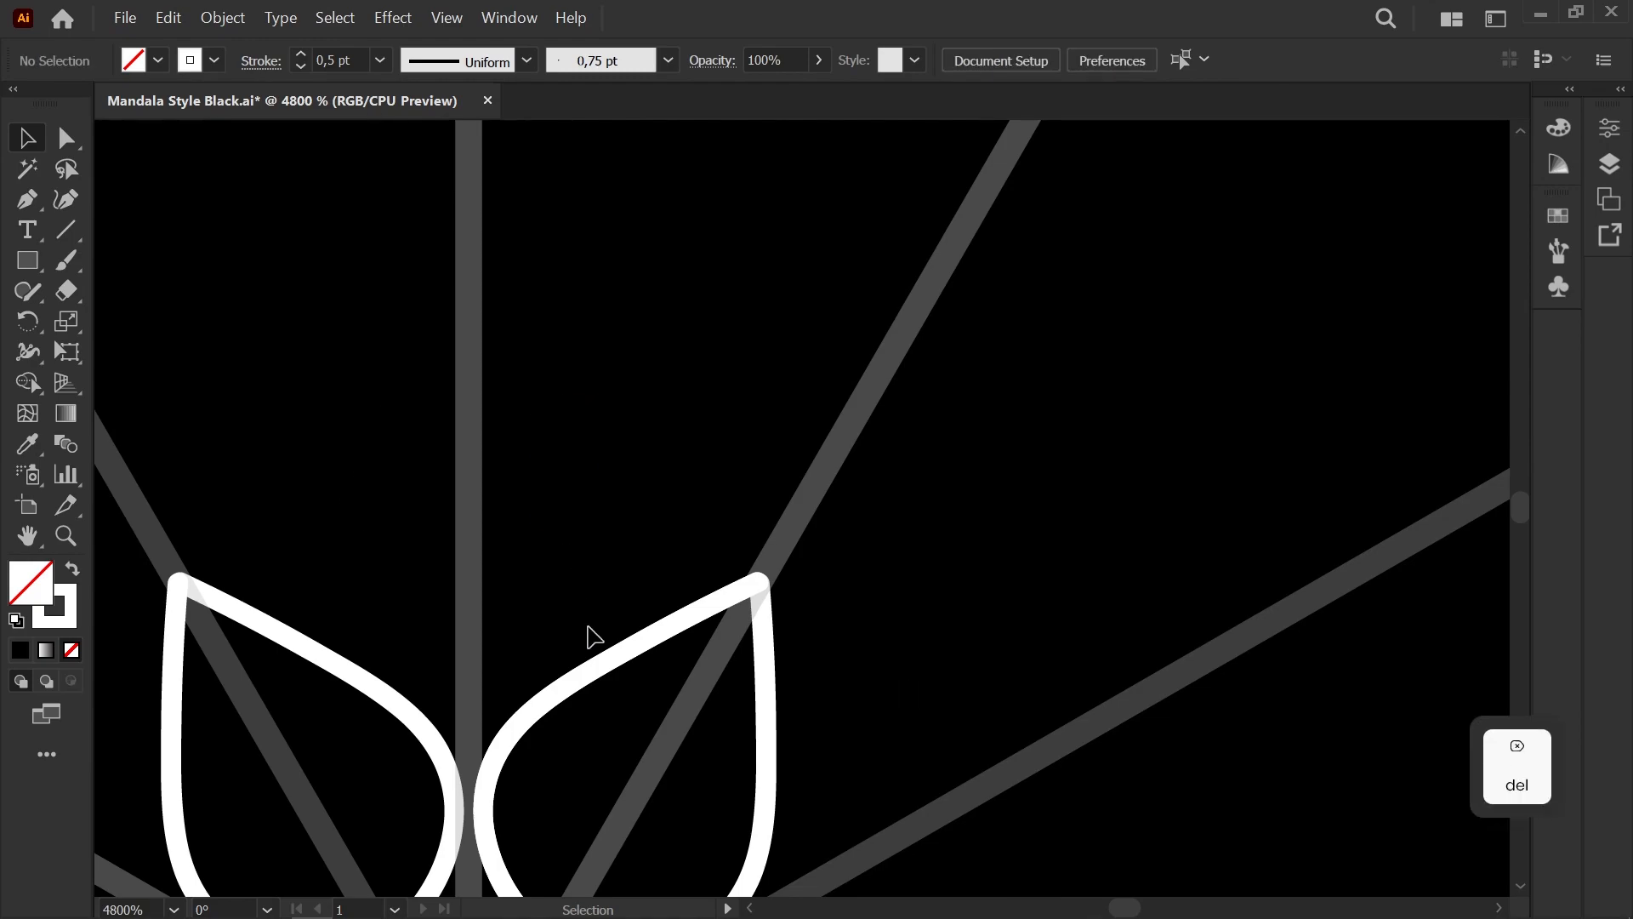
# Step: Paint two rounded scallops and a pointed tip along the outside of the teardrop petal
pyautogui.scroll(1, 638, 738)
pyautogui.press('b')
pyautogui.moveTo(478, 708)
pyautogui.mouseDown()
pyautogui.moveTo(449, 559)
pyautogui.moveTo(587, 559)
pyautogui.moveTo(606, 623)
pyautogui.mouseUp()
pyautogui.moveTo(572, 527)
pyautogui.mouseDown()
pyautogui.moveTo(711, 448)
pyautogui.moveTo(743, 541)
pyautogui.mouseUp()
pyautogui.moveTo(719, 441); pyautogui.dragTo(868, 400)
pyautogui.scroll(-1, 831, 398)
pyautogui.scroll(1, 667, 397)
# Step: Adjust the end anchor points of the scallops and pointed tip so they meet the petal and the guides
pyautogui.press('a')
pyautogui.click(626, 527)
pyautogui.scroll(1, 612, 544)
pyautogui.moveTo(582, 512); pyautogui.dragTo(583, 521)
pyautogui.click(680, 476)
pyautogui.scroll(-3, 680, 477)
pyautogui.moveTo(656, 370); pyautogui.dragTo(700, 416)
pyautogui.scroll(-3, 630, 365)
pyautogui.scroll(4, 612, 357)
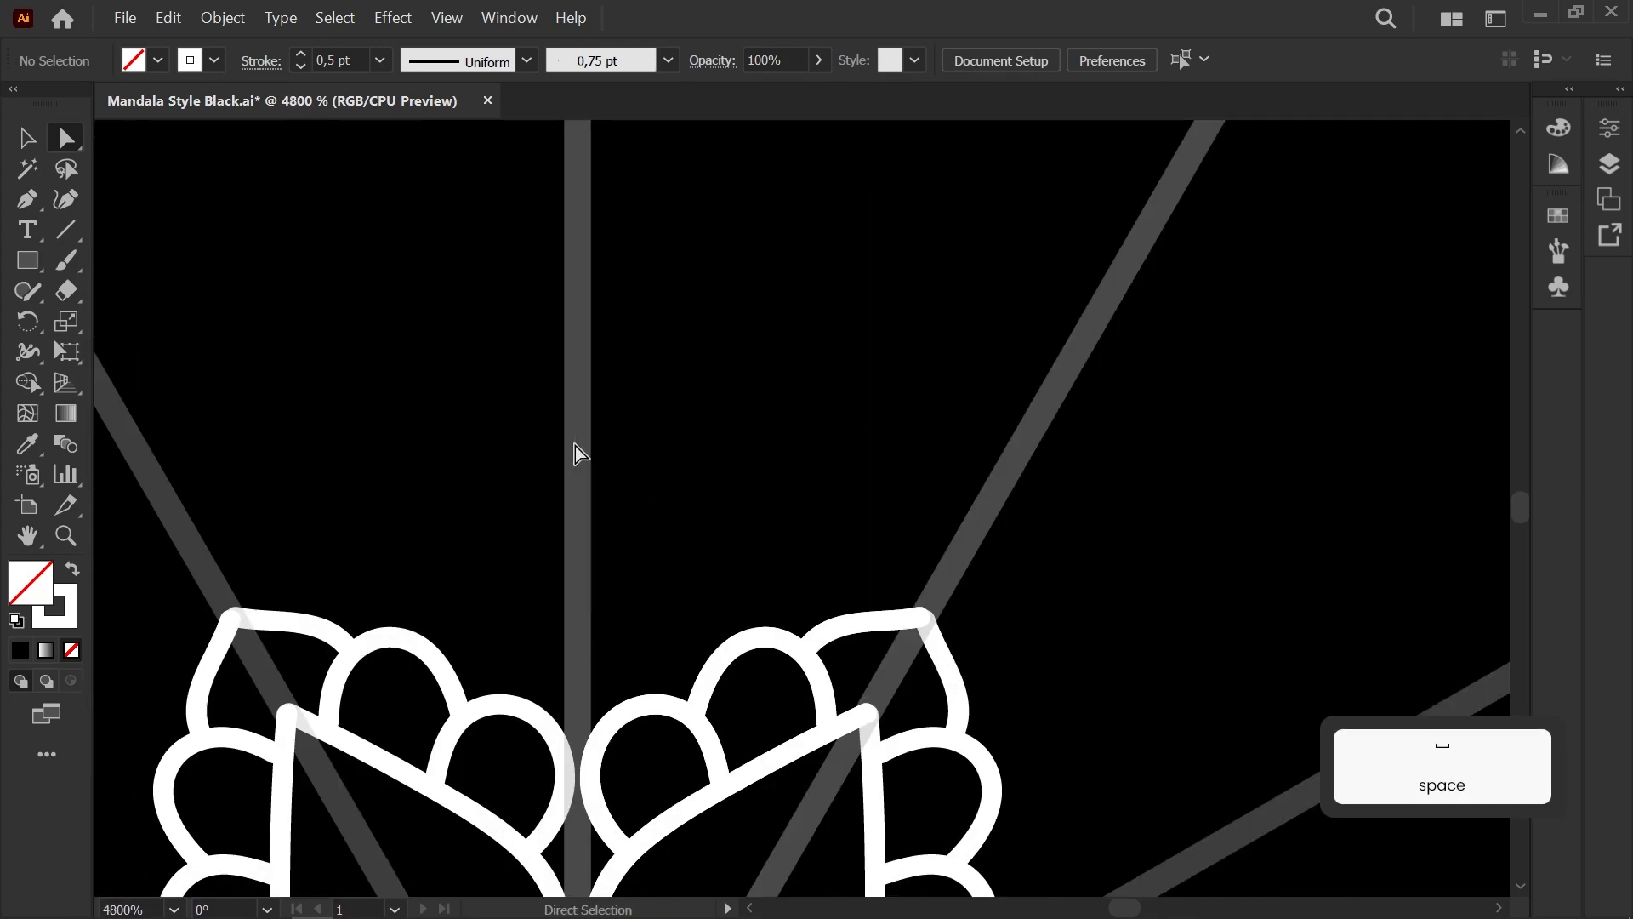
# Step: Paint a large curved arch from the scalloped petal's tip up to the vertical guide
pyautogui.moveTo(579, 453); pyautogui.dragTo(638, 526)
pyautogui.press('b')
pyautogui.moveTo(293, 677)
pyautogui.mouseDown()
pyautogui.moveTo(448, 437)
pyautogui.moveTo(641, 365)
pyautogui.moveTo(589, 350)
pyautogui.mouseUp()
pyautogui.scroll(2, 630, 365)
# Step: Move the arch's end anchor points onto the vertical guide and the petal tip, and refine its curve
pyautogui.press('a')
pyautogui.click(597, 352)
pyautogui.moveTo(349, 380); pyautogui.dragTo(324, 357)
pyautogui.scroll(-3, 646, 553)
pyautogui.click(614, 554)
pyautogui.scroll(-3, 621, 557)
pyautogui.moveTo(653, 576); pyautogui.dragTo(550, 422)
pyautogui.scroll(5, 550, 421)
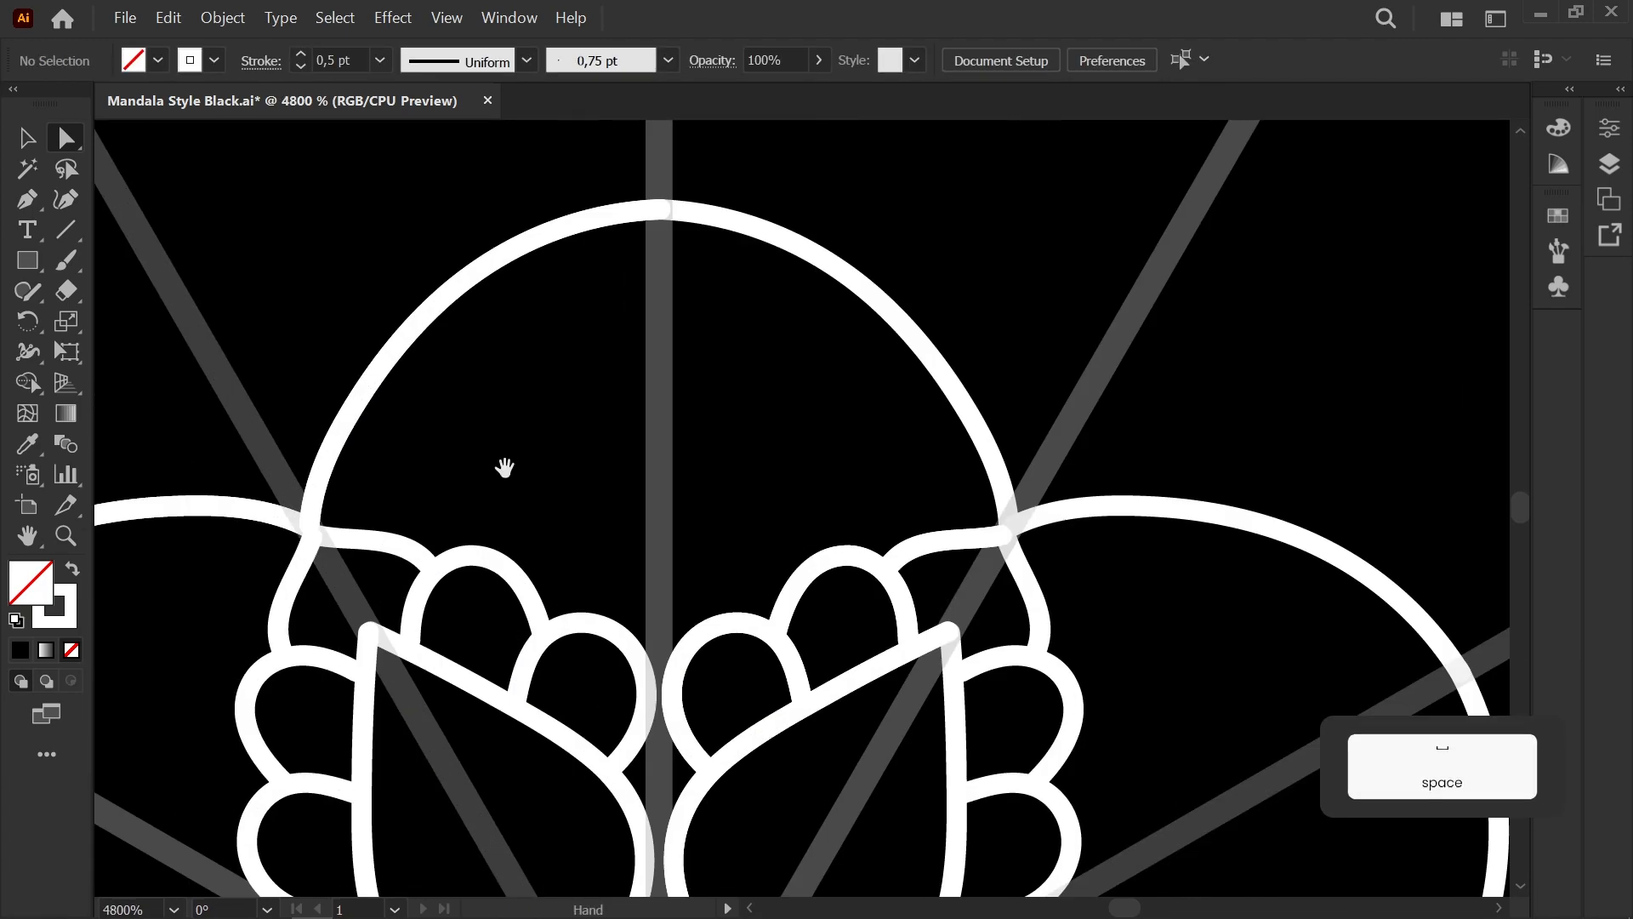
pyautogui.press('a')
pyautogui.click(375, 509)
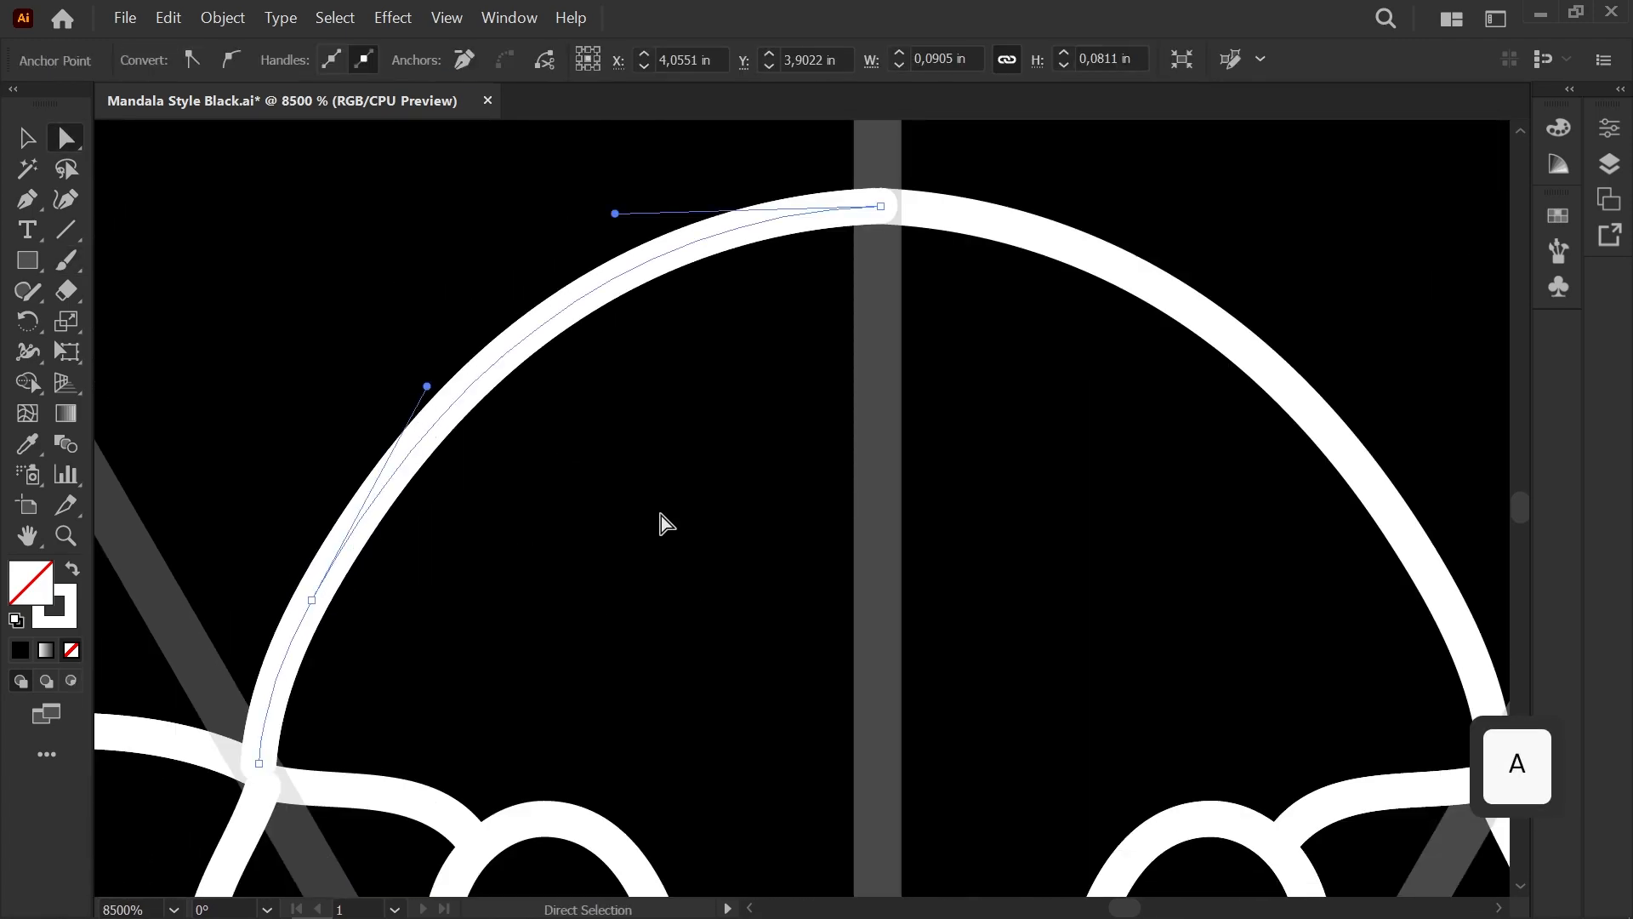
pyautogui.click(660, 525)
# Step: Paint a wavy line inside the arch from its base to its peak, plus a branch curving down to the vertical guide
pyautogui.scroll(-1, 754, 340)
pyautogui.press('b')
pyautogui.moveTo(401, 660)
pyautogui.mouseDown()
pyautogui.moveTo(419, 626)
pyautogui.moveTo(521, 580)
pyautogui.moveTo(587, 595)
pyautogui.moveTo(638, 478)
pyautogui.moveTo(798, 321)
pyautogui.moveTo(845, 237)
pyautogui.mouseUp()
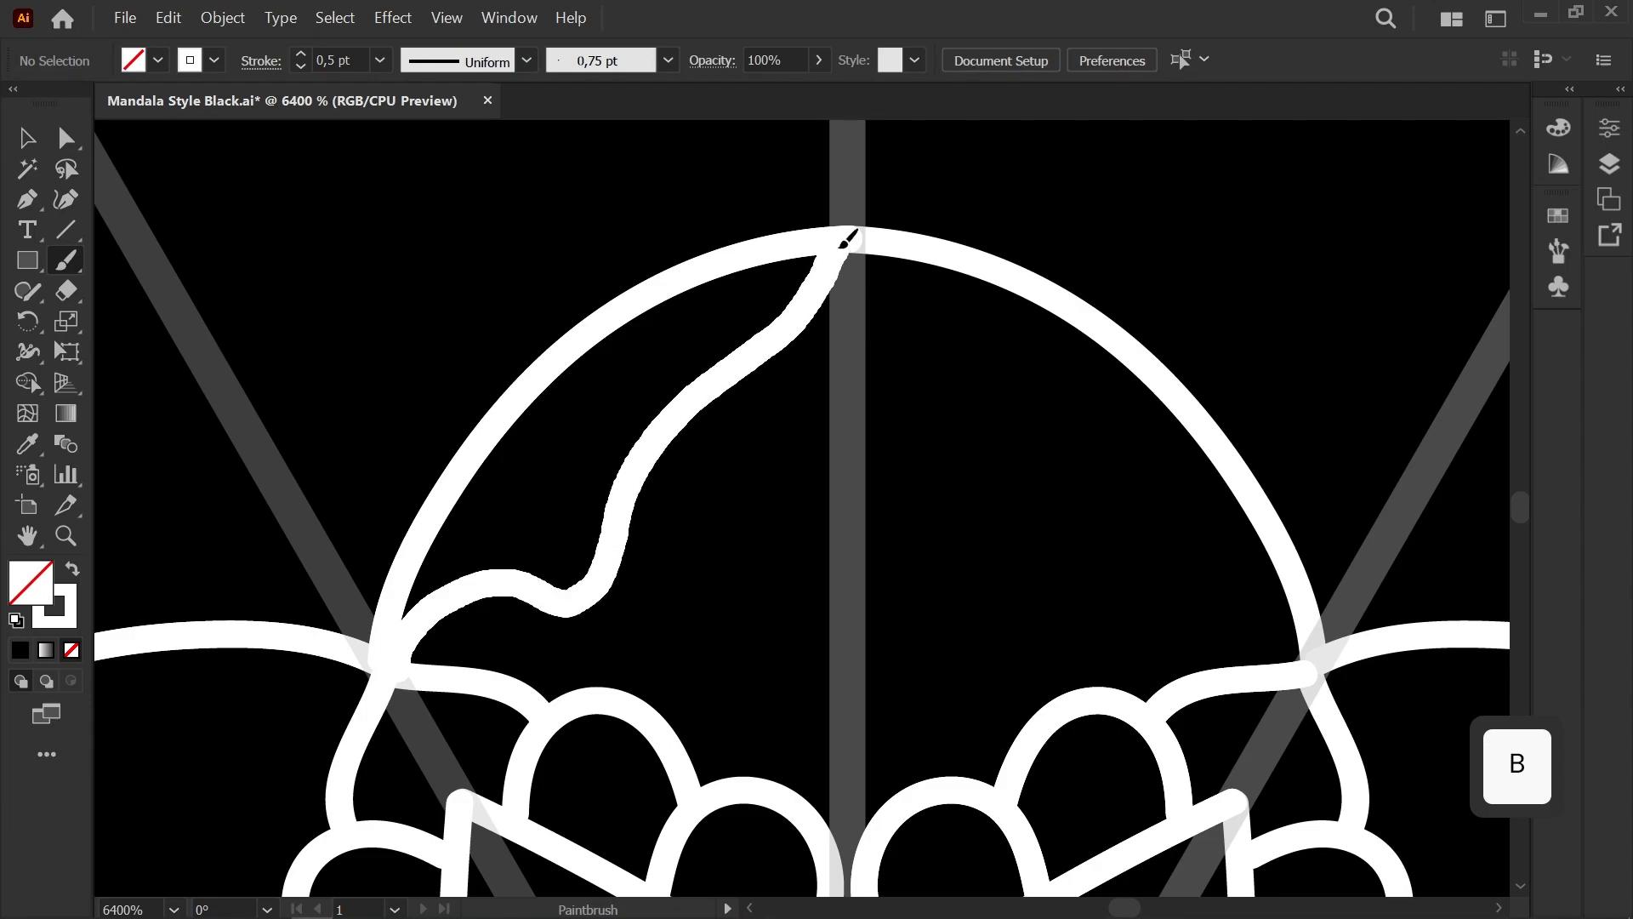
pyautogui.press('space')
pyautogui.moveTo(729, 580); pyautogui.dragTo(550, 558)
pyautogui.moveTo(675, 839)
pyautogui.mouseDown()
pyautogui.moveTo(516, 631)
pyautogui.moveTo(481, 435)
pyautogui.mouseUp()
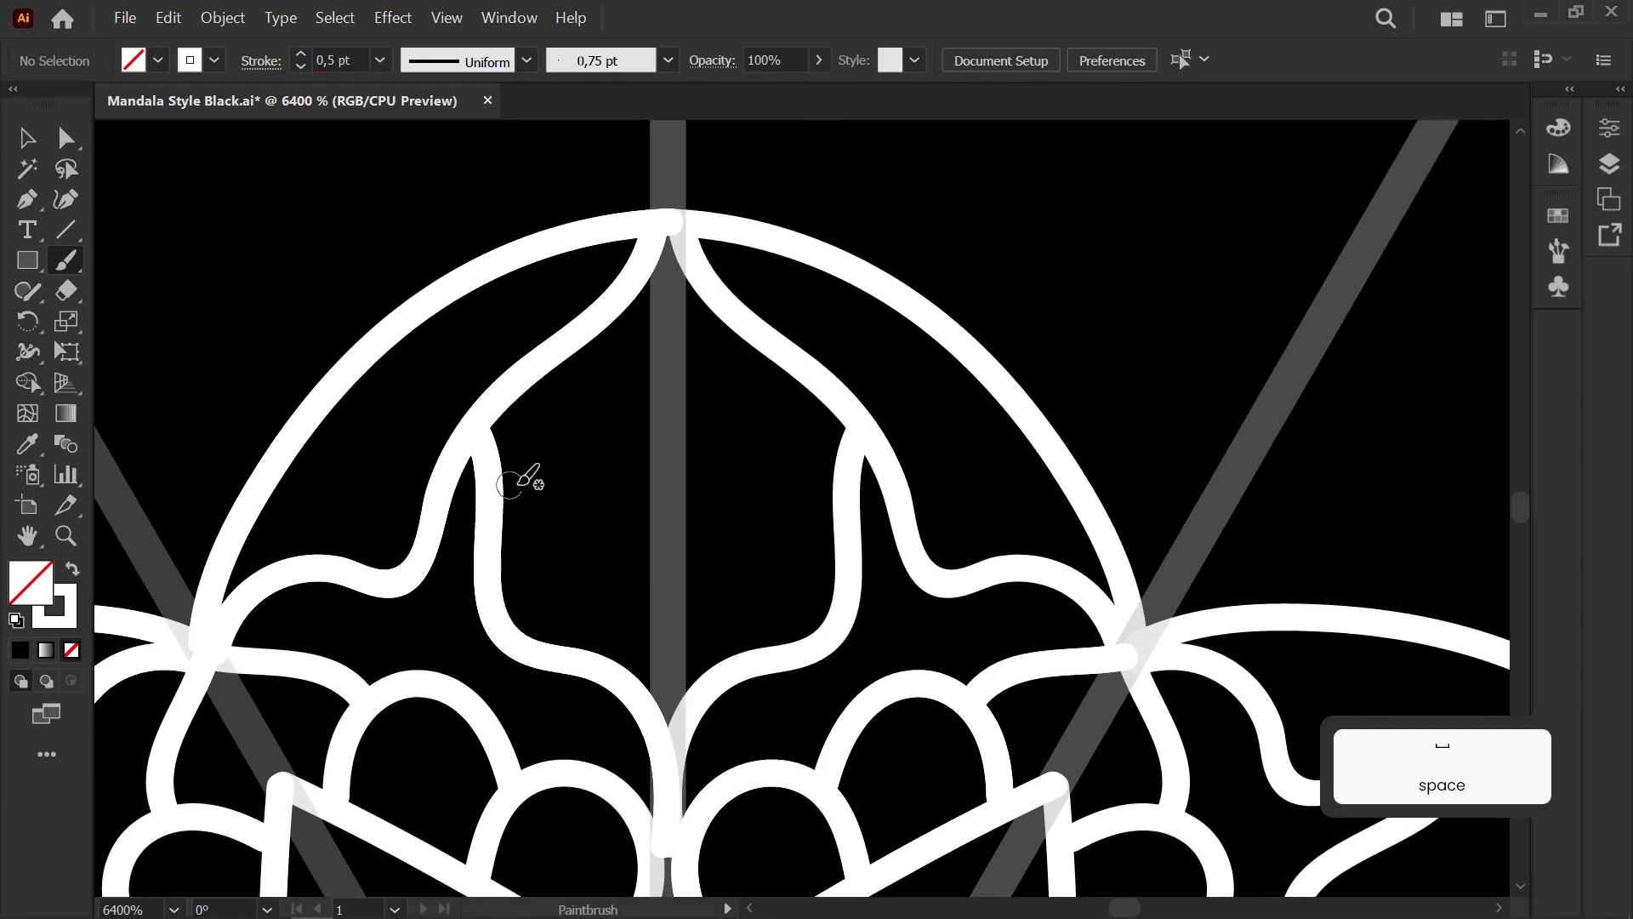
pyautogui.scroll(-3, 625, 515)
pyautogui.scroll(3, 618, 438)
# Step: Adjust the anchor points of the wavy inner lines so they meet the mirrored lines on the vertical guide
pyautogui.press('a')
pyautogui.click(657, 388)
pyautogui.moveTo(669, 354); pyautogui.dragTo(681, 349)
pyautogui.click(589, 642)
pyautogui.press('space')
pyautogui.moveTo(589, 642)
pyautogui.mouseDown()
pyautogui.moveTo(649, 452)
pyautogui.moveTo(545, 455)
pyautogui.mouseUp()
pyautogui.scroll(-3, 544, 456)
pyautogui.scroll(3, 547, 476)
# Step: Paint a narrow pointed leaf on the vertical guide inside the arch and align its end anchor points with the guide
pyautogui.press('b')
pyautogui.moveTo(588, 710)
pyautogui.mouseDown()
pyautogui.moveTo(535, 565)
pyautogui.moveTo(583, 350)
pyautogui.mouseUp()
pyautogui.scroll(-3, 583, 357)
pyautogui.scroll(3, 569, 357)
pyautogui.press('a')
pyautogui.click(626, 682)
pyautogui.moveTo(624, 680); pyautogui.dragTo(630, 680)
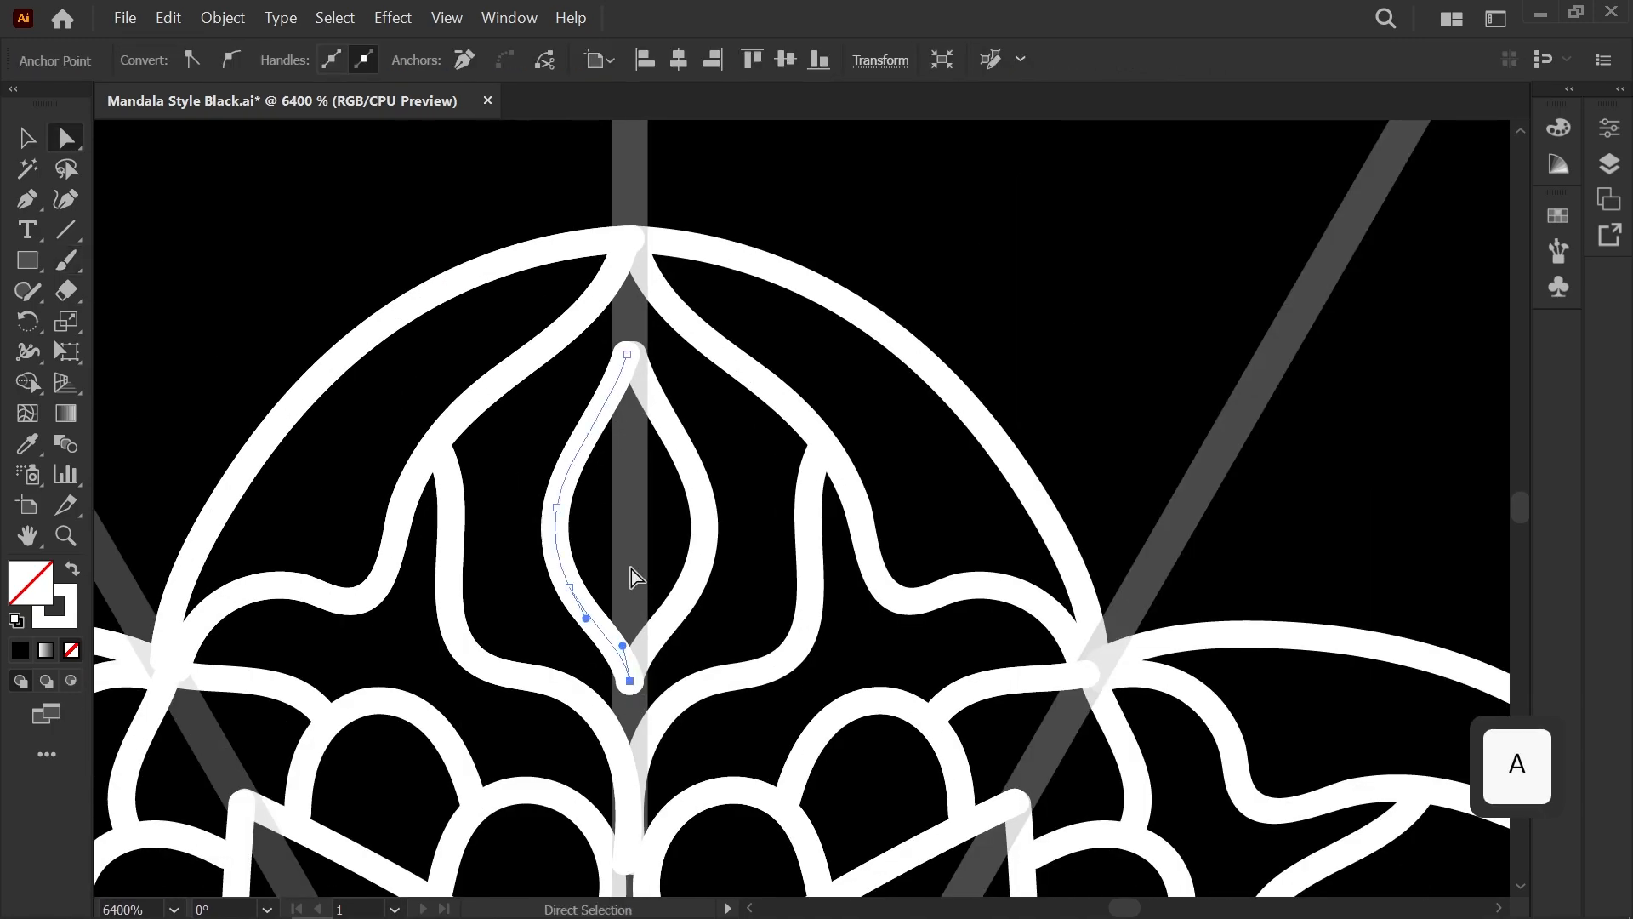
pyautogui.hotkey('ctrl', 'a')
pyautogui.scroll(-1, 749, 468)
pyautogui.click(519, 270)
# Step: Paint a pointed outer petal with a 0.5 pt stroke from the arch's base up and back down to its peak
pyautogui.scroll(-3, 523, 281)
pyautogui.press('space')
pyautogui.scroll(2, 619, 374)
pyautogui.moveTo(525, 353); pyautogui.dragTo(375, 438)
pyautogui.scroll(-10, 620, 375)
pyautogui.moveTo(273, 394)
pyautogui.mouseDown()
pyautogui.moveTo(296, 485)
pyautogui.moveTo(203, 343)
pyautogui.moveTo(755, 537)
pyautogui.moveTo(586, 605)
pyautogui.mouseUp()
pyautogui.scroll(8, 613, 471)
pyautogui.scroll(1, 586, 605)
pyautogui.press('b')
pyautogui.moveTo(631, 851)
pyautogui.mouseDown()
pyautogui.moveTo(670, 508)
pyautogui.moveTo(915, 350)
pyautogui.moveTo(984, 534)
pyautogui.mouseUp()
pyautogui.press('a')
pyautogui.click(380, 59)
pyautogui.click(421, 143)
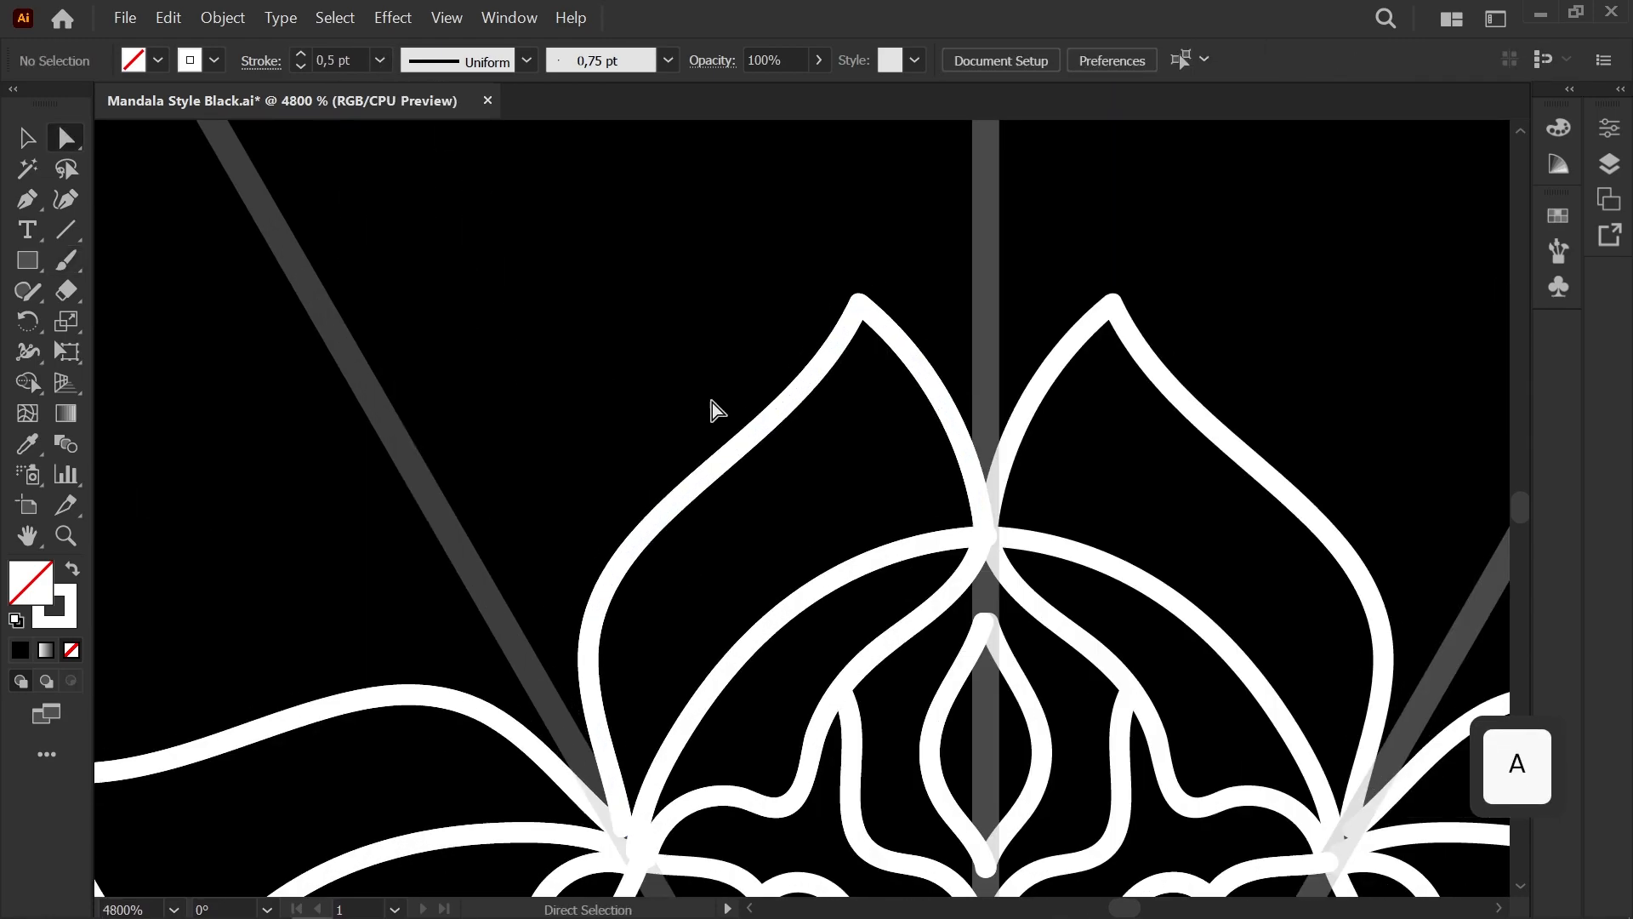
# Step: Align the outer petal's end anchor point with the vertical guide at the arch's peak
pyautogui.moveTo(570, 664); pyautogui.dragTo(573, 500)
pyautogui.click(630, 667)
pyautogui.moveTo(984, 361); pyautogui.dragTo(990, 364)
pyautogui.click(1003, 169)
pyautogui.scroll(-4, 1002, 171)
pyautogui.moveTo(1003, 171)
pyautogui.mouseDown()
pyautogui.moveTo(629, 364)
pyautogui.moveTo(670, 147)
pyautogui.mouseUp()
pyautogui.scroll(4, 684, 335)
pyautogui.scroll(-1, 669, 147)
pyautogui.moveTo(583, 248)
pyautogui.mouseDown()
pyautogui.moveTo(472, 455)
pyautogui.moveTo(315, 369)
pyautogui.mouseUp()
# Step: Paint a scalloped leaf edge from the outer petal's side up to a pointed tip on the diagonal guide
pyautogui.press('b')
pyautogui.scroll(-1, 518, 428)
pyautogui.scroll(-4, 518, 429)
pyautogui.moveTo(526, 428); pyautogui.dragTo(627, 461)
pyautogui.scroll(5, 649, 439)
pyautogui.scroll(-5, 676, 500)
pyautogui.moveTo(790, 504); pyautogui.dragTo(512, 481)
pyautogui.scroll(-4, 512, 482)
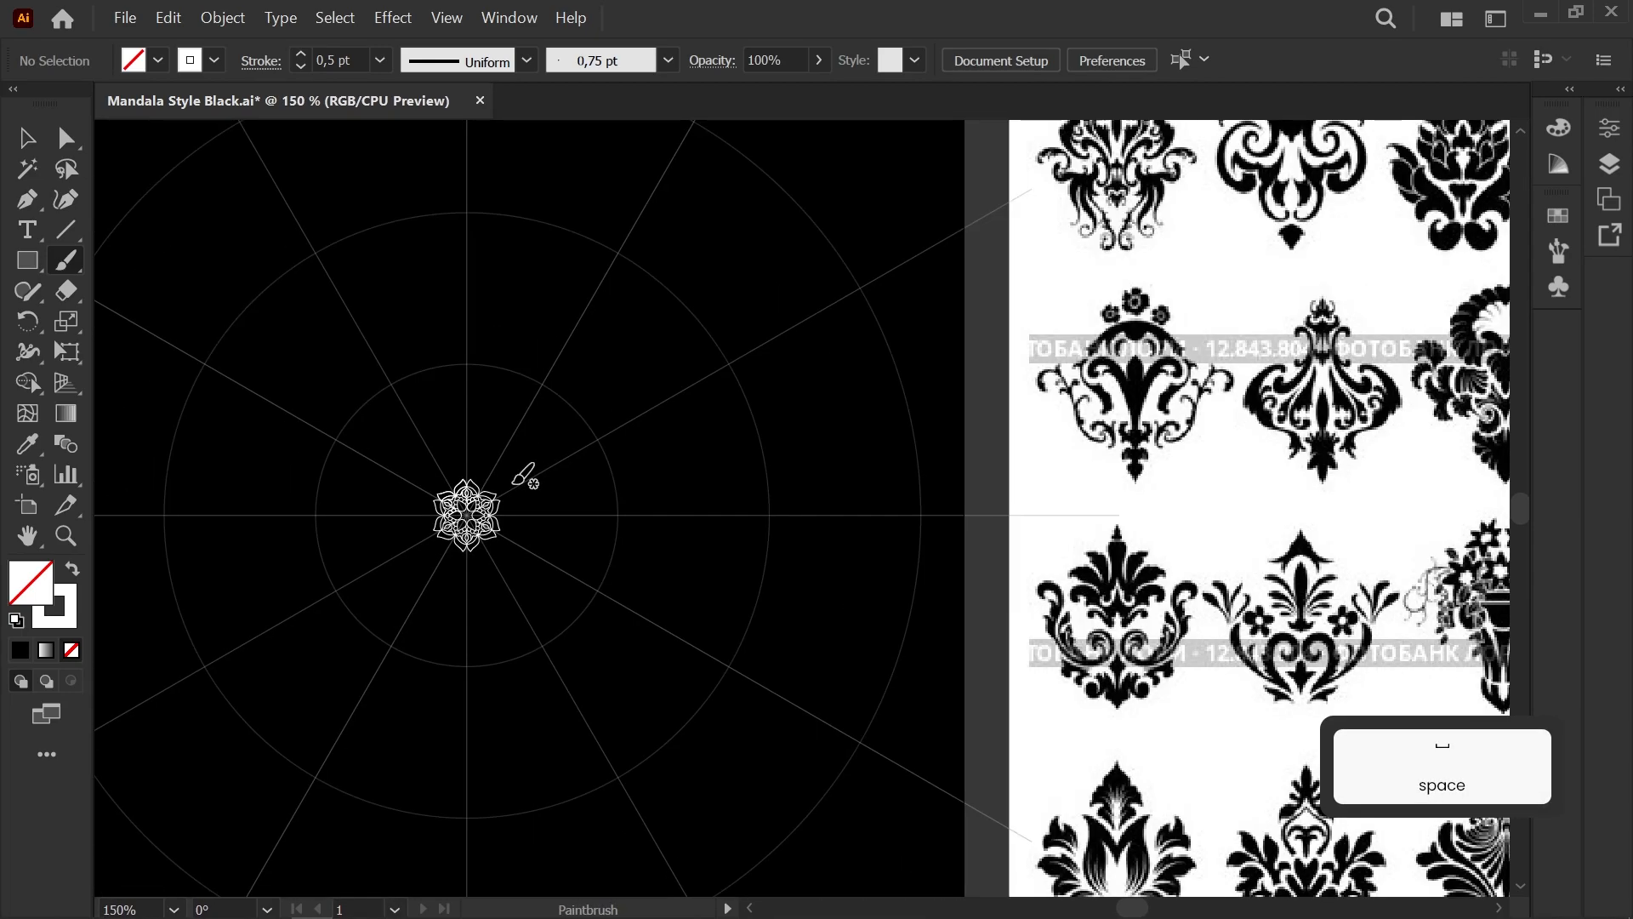
pyautogui.scroll(10, 494, 463)
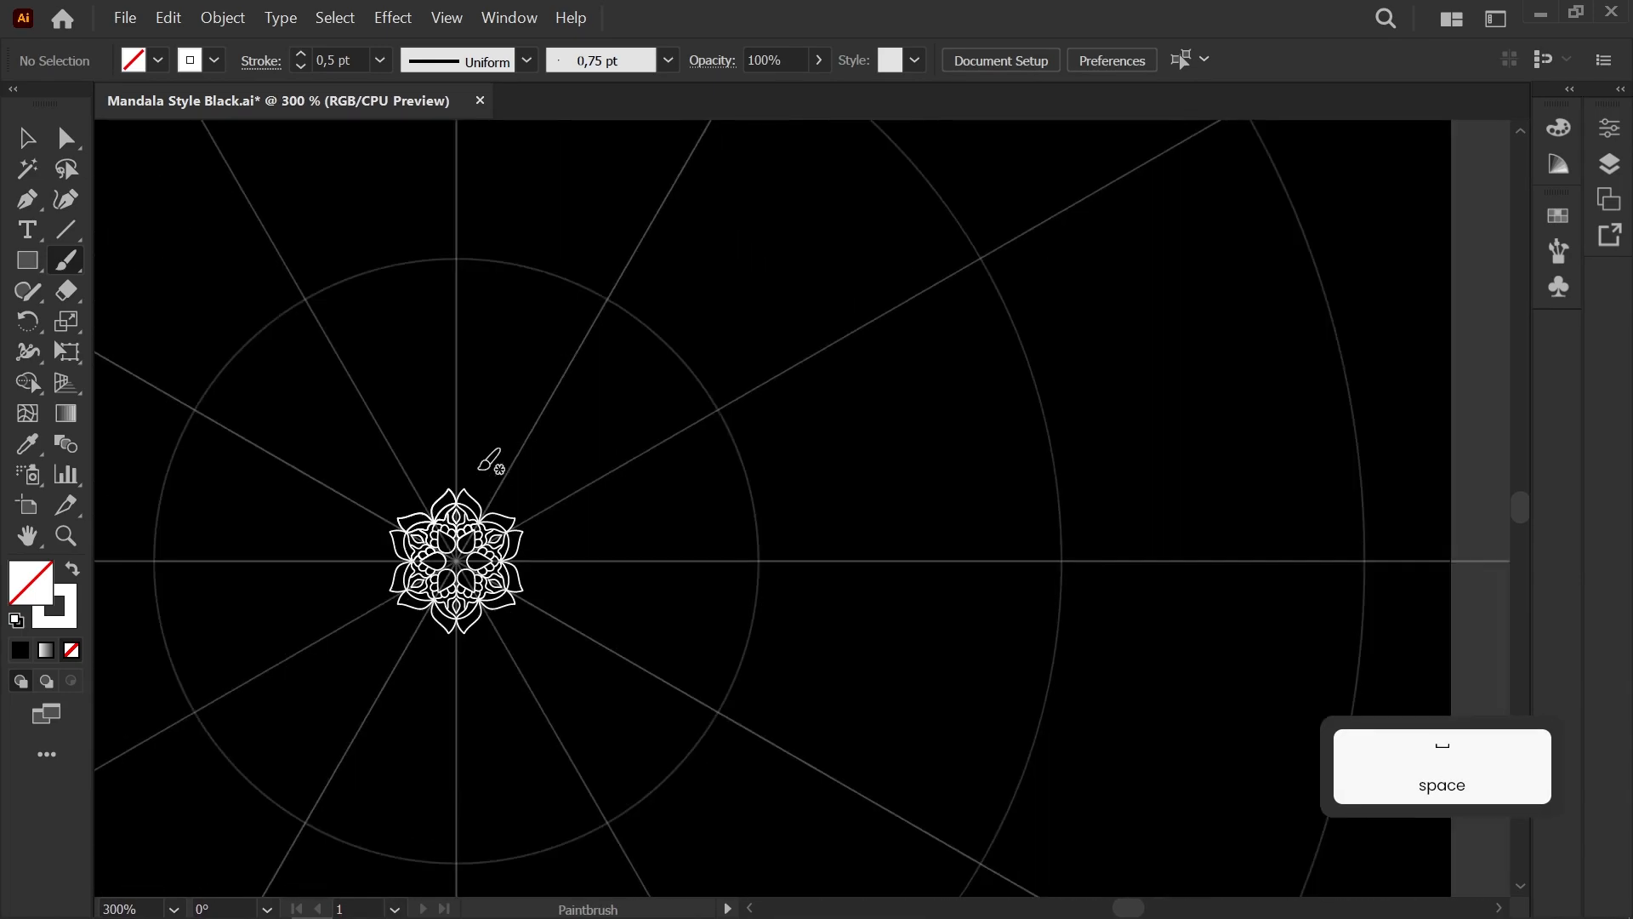
pyautogui.moveTo(375, 560)
pyautogui.mouseDown()
pyautogui.moveTo(391, 487)
pyautogui.moveTo(440, 500)
pyautogui.mouseUp()
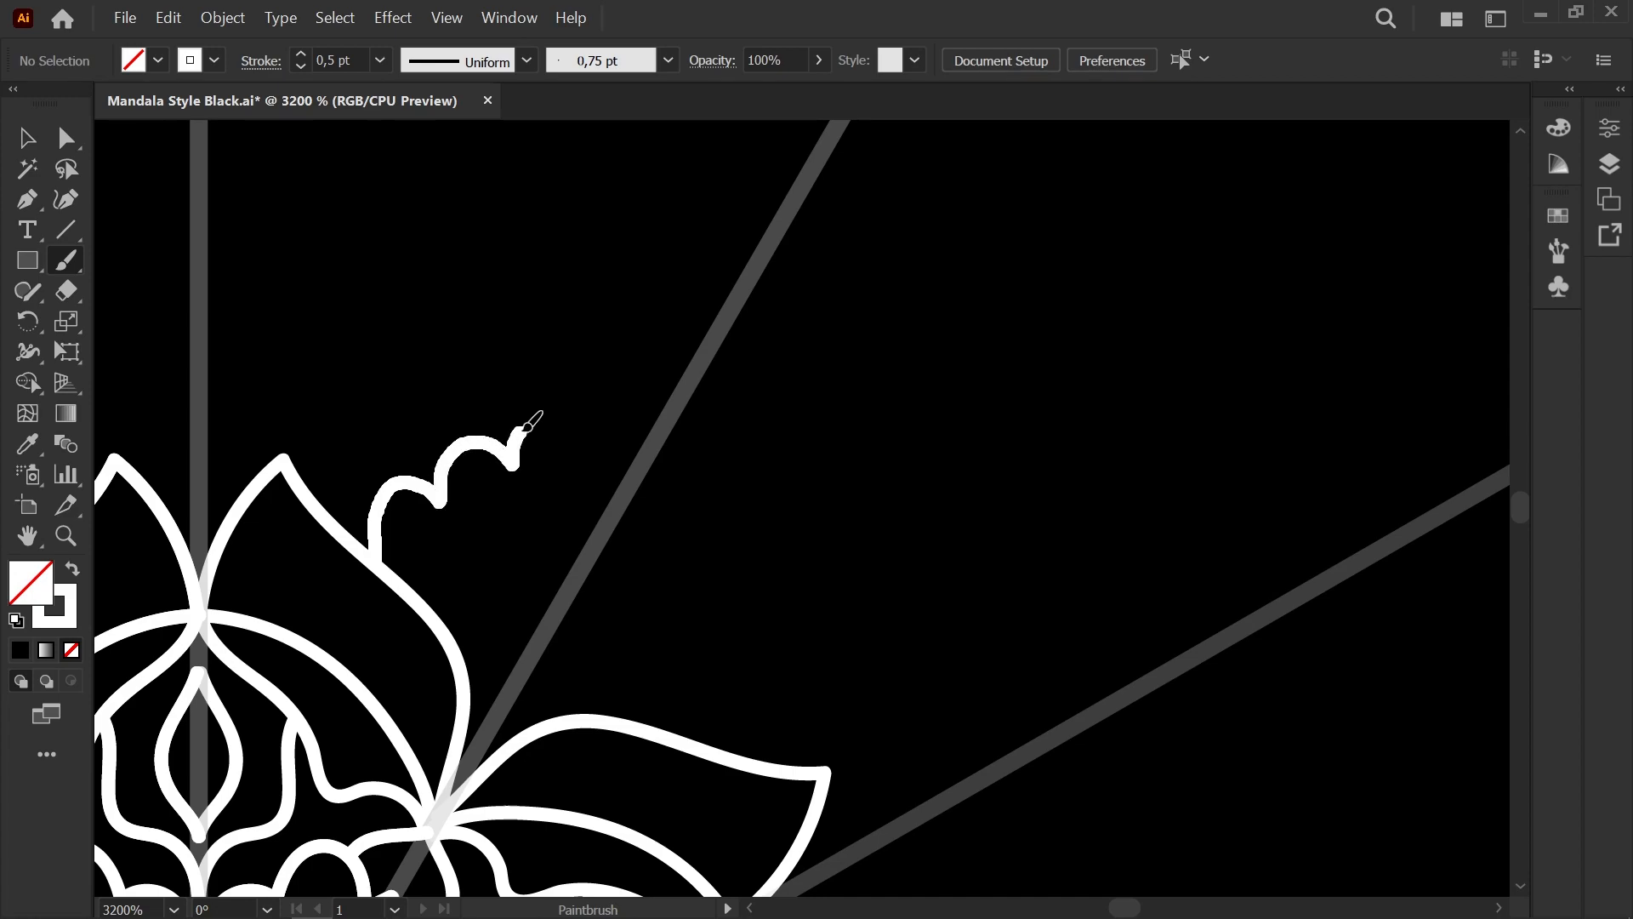
pyautogui.moveTo(666, 378); pyautogui.dragTo(687, 352)
# Step: Move the scalloped leaf's tip anchor point so it meets its mirrored copy on the diagonal guide
pyautogui.scroll(1, 672, 351)
pyautogui.press('a')
pyautogui.click(696, 404)
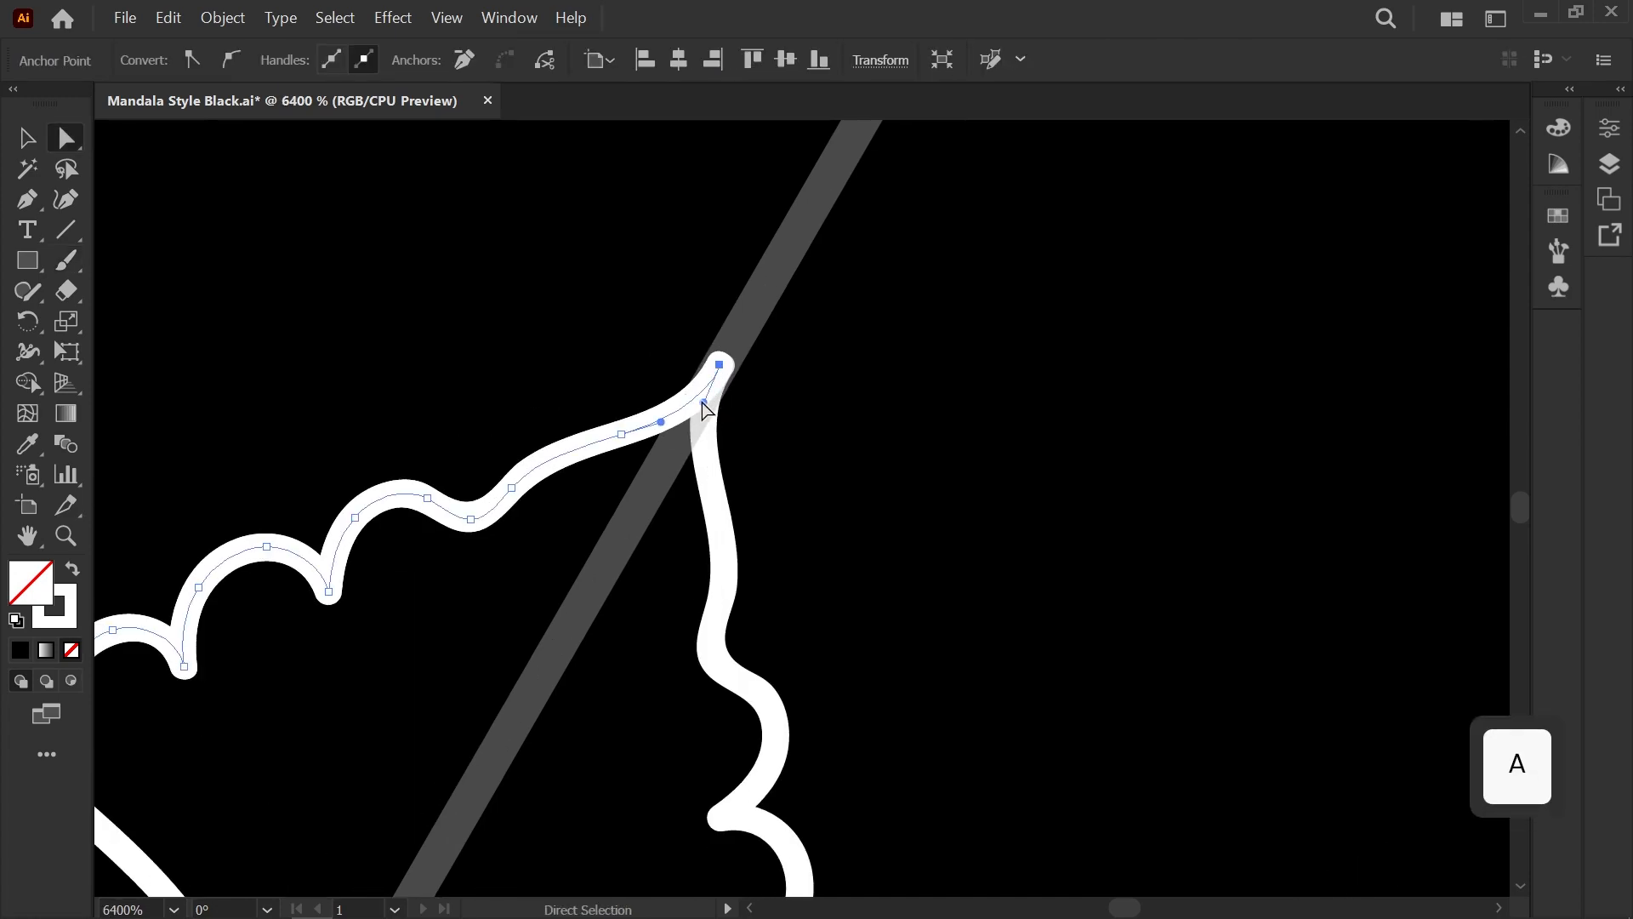
pyautogui.click(630, 366)
pyautogui.scroll(-1, 629, 365)
pyautogui.moveTo(460, 377); pyautogui.dragTo(722, 463)
pyautogui.scroll(-1, 722, 463)
pyautogui.moveTo(514, 444)
pyautogui.mouseDown()
pyautogui.moveTo(460, 372)
pyautogui.moveTo(423, 478)
pyautogui.mouseUp()
# Step: Paint a wide arch above the scalloped leaf from the vertical guide to the diagonal guide and align its lower end anchor with the vertical guide
pyautogui.press('b')
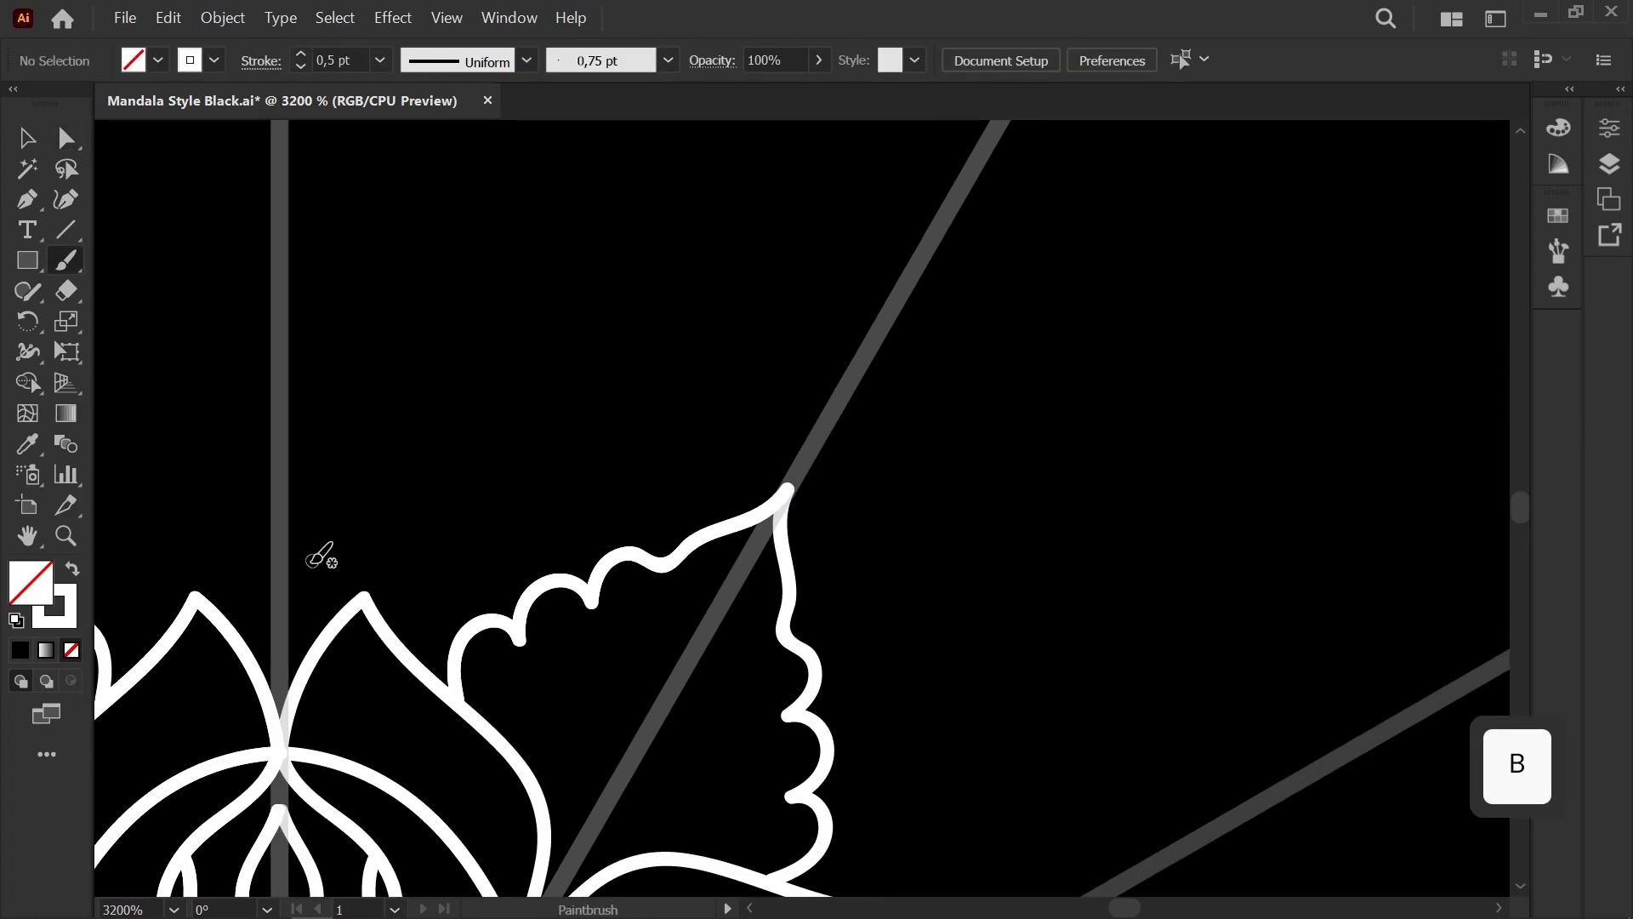
pyautogui.moveTo(281, 497)
pyautogui.mouseDown()
pyautogui.moveTo(398, 412)
pyautogui.moveTo(703, 353)
pyautogui.moveTo(839, 383)
pyautogui.mouseUp()
pyautogui.scroll(-3, 576, 365)
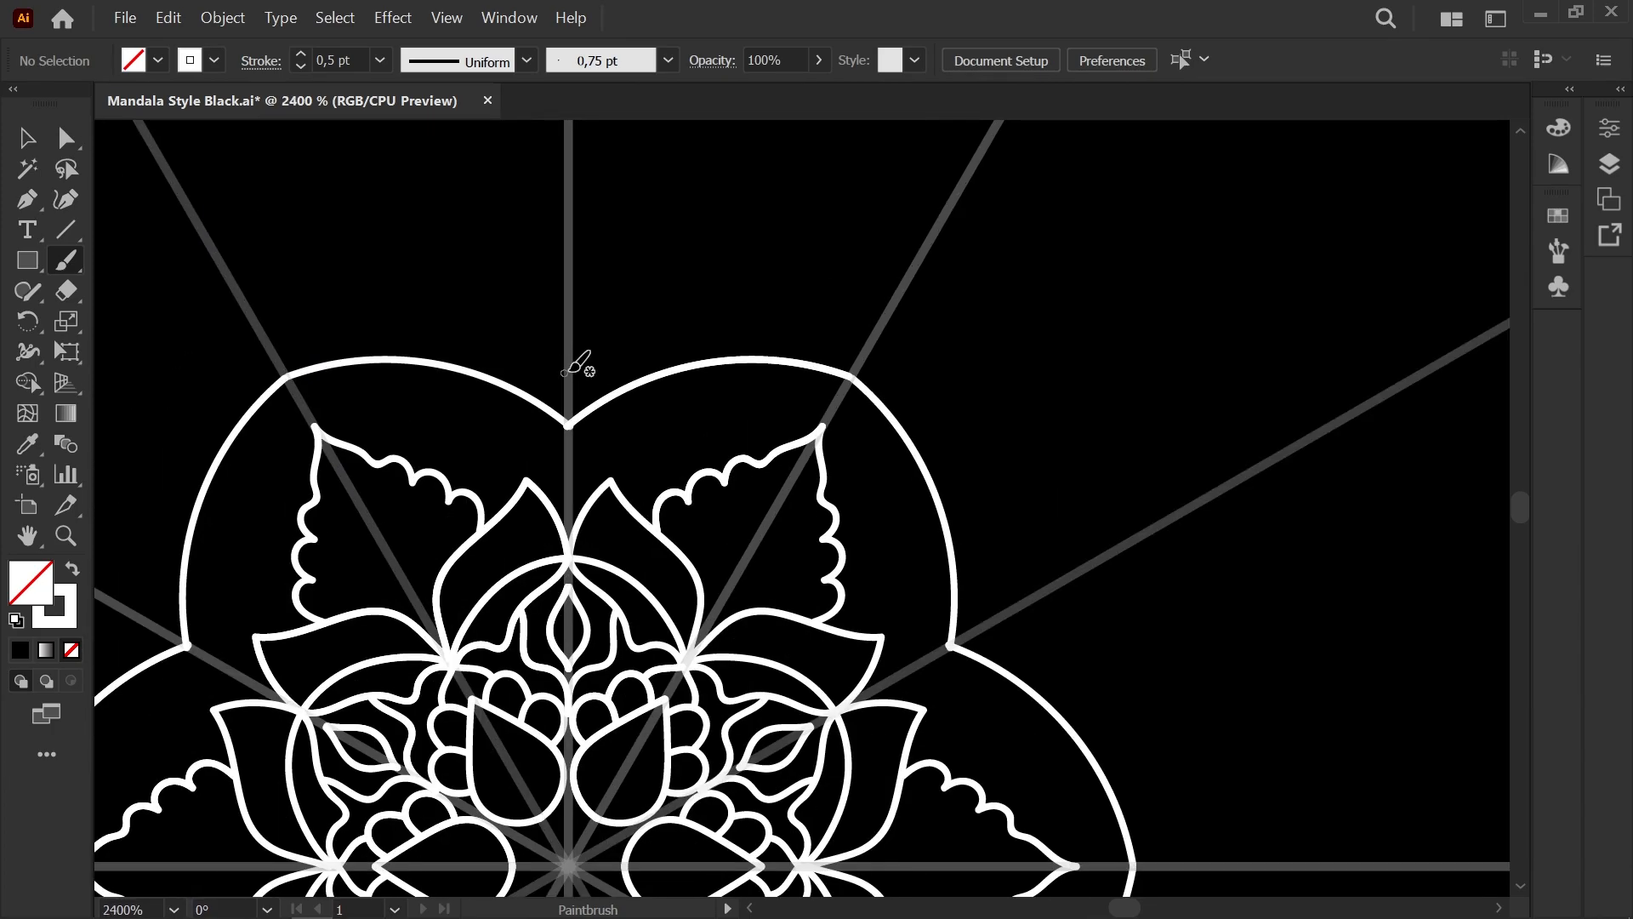
pyautogui.scroll(4, 576, 365)
pyautogui.press('a')
pyautogui.click(576, 468)
pyautogui.moveTo(576, 468); pyautogui.dragTo(580, 467)
pyautogui.click(634, 477)
pyautogui.scroll(-2, 638, 476)
pyautogui.moveTo(742, 478); pyautogui.dragTo(532, 467)
pyautogui.press('b')
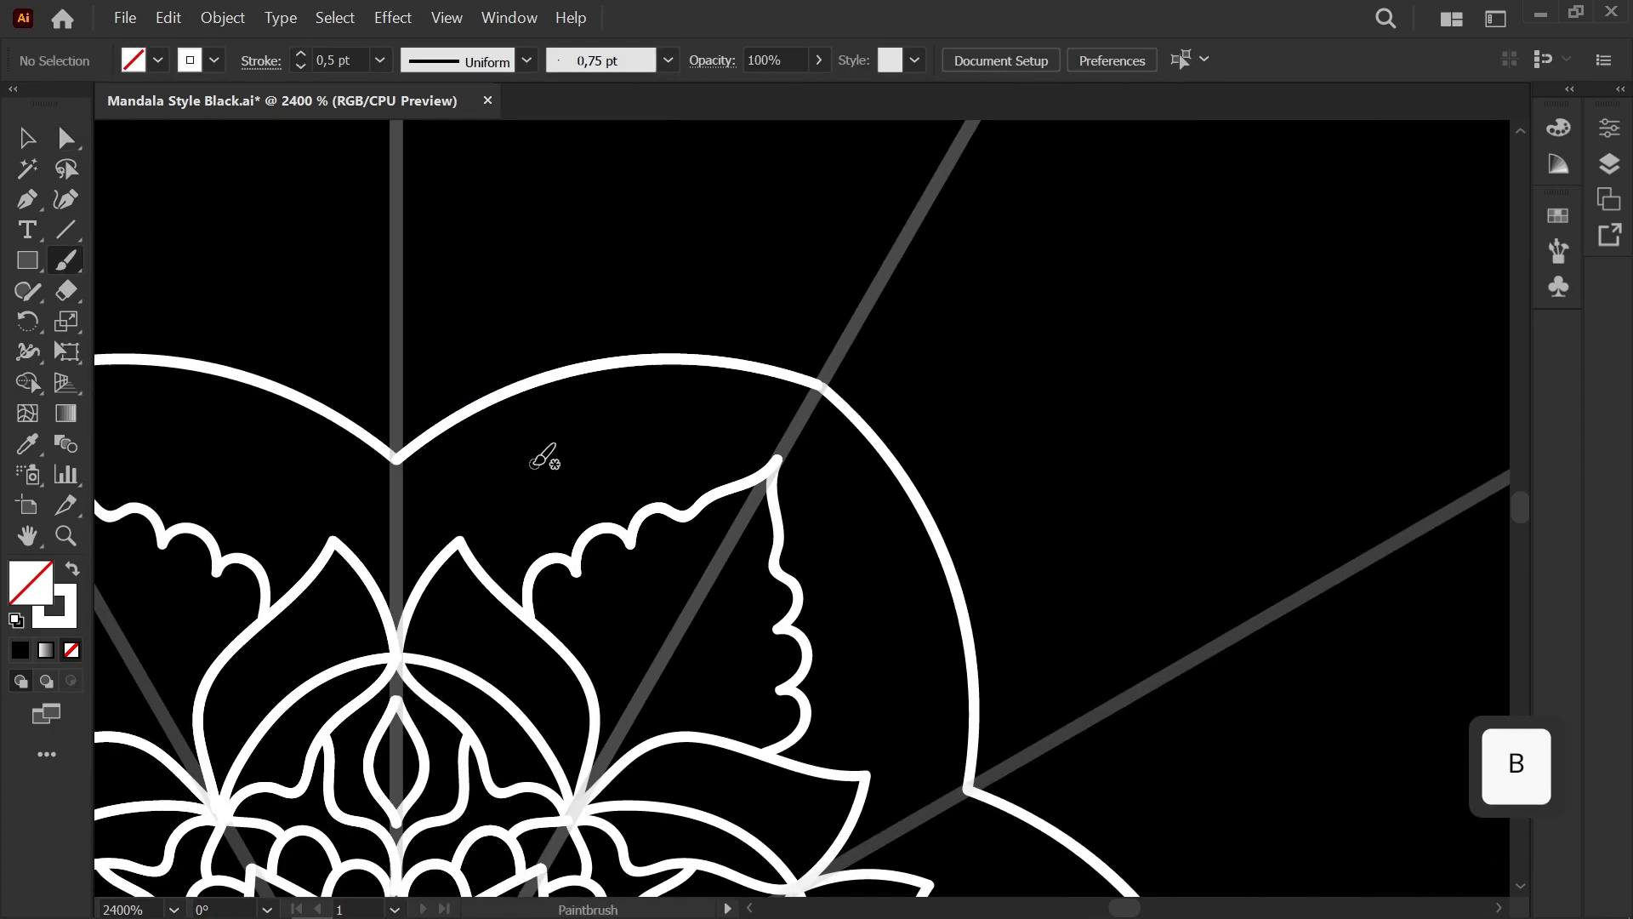
# Step: Examine the black damask ornaments beside the artboard as a reference for the next mandala ring
pyautogui.scroll(-3, 529, 458)
pyautogui.scroll(-5, 545, 456)
pyautogui.press('space')
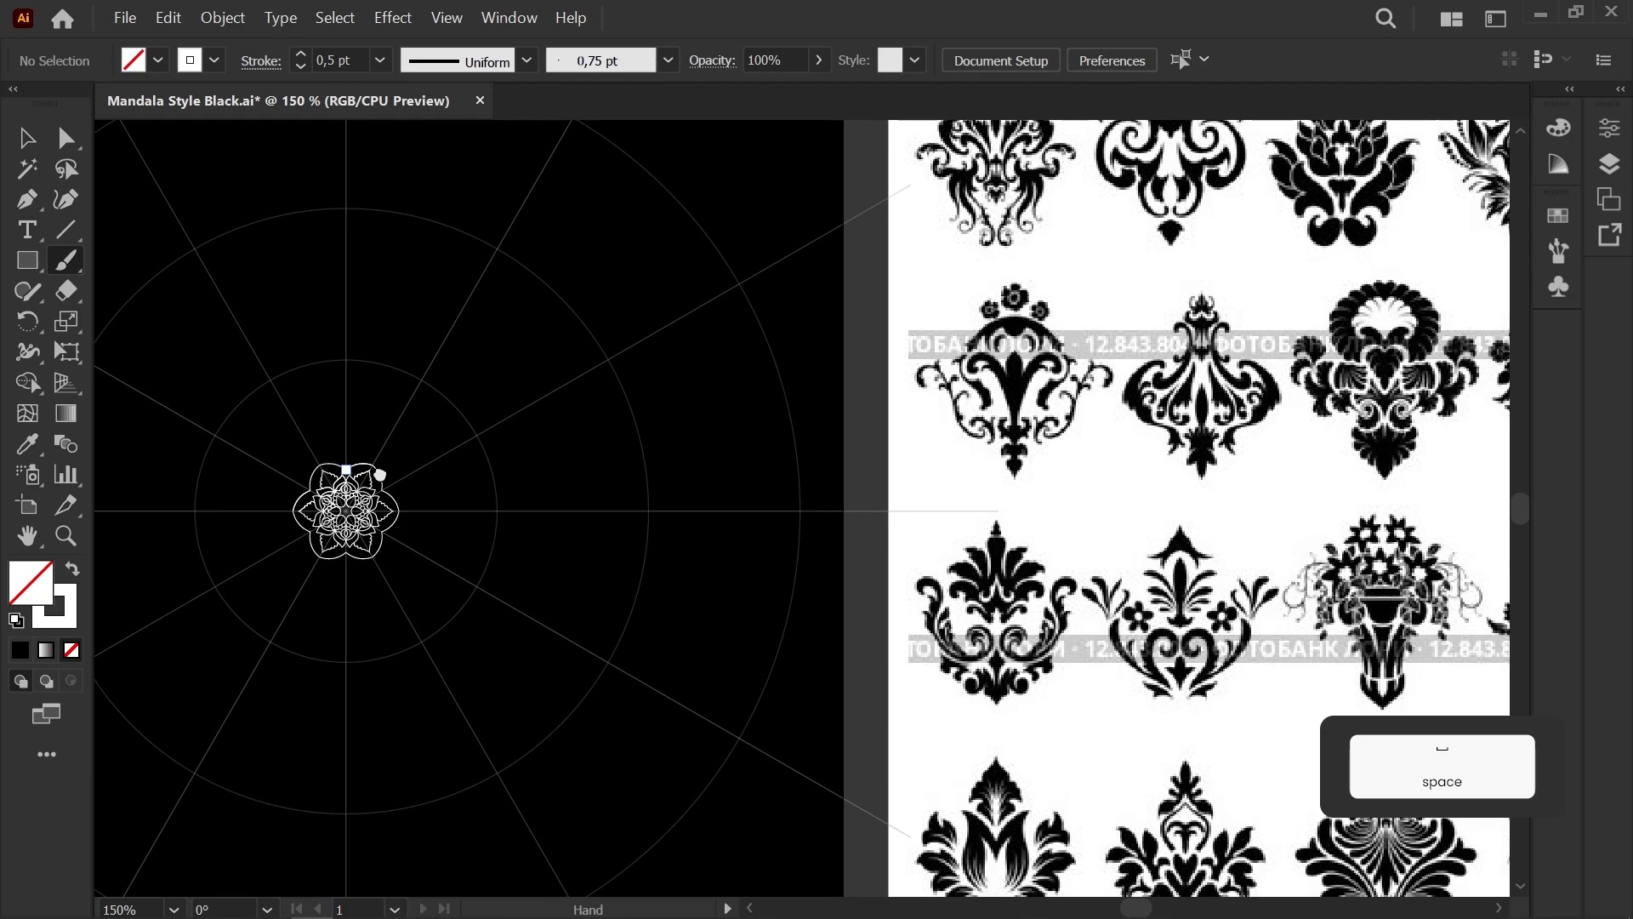
pyautogui.moveTo(368, 486)
pyautogui.mouseDown()
pyautogui.moveTo(204, 609)
pyautogui.moveTo(284, 609)
pyautogui.moveTo(251, 530)
pyautogui.moveTo(70, 502)
pyautogui.moveTo(230, 341)
pyautogui.moveTo(362, 507)
pyautogui.mouseUp()
pyautogui.moveTo(661, 518); pyautogui.dragTo(737, 598)
pyautogui.scroll(10, 422, 595)
pyautogui.moveTo(346, 509)
pyautogui.mouseDown()
pyautogui.moveTo(514, 661)
pyautogui.moveTo(446, 741)
pyautogui.mouseUp()
pyautogui.press('b')
pyautogui.moveTo(528, 842)
pyautogui.mouseDown()
pyautogui.moveTo(574, 672)
pyautogui.moveTo(803, 514)
pyautogui.moveTo(731, 408)
pyautogui.moveTo(640, 498)
pyautogui.moveTo(638, 564)
pyautogui.moveTo(498, 620)
pyautogui.mouseUp()
pyautogui.hotkey('ctrl', 'z')
pyautogui.moveTo(396, 710)
pyautogui.mouseDown()
pyautogui.moveTo(797, 554)
pyautogui.moveTo(638, 450)
pyautogui.moveTo(603, 535)
pyautogui.moveTo(432, 634)
pyautogui.mouseUp()
pyautogui.hotkey('ctrl', 'z')
pyautogui.moveTo(264, 548)
pyautogui.mouseDown()
pyautogui.moveTo(377, 614)
pyautogui.moveTo(641, 592)
pyautogui.moveTo(669, 499)
pyautogui.moveTo(595, 454)
pyautogui.moveTo(976, 458)
pyautogui.moveTo(1098, 411)
pyautogui.mouseUp()
pyautogui.scroll(-3, 787, 379)
pyautogui.scroll(3, 804, 371)
pyautogui.hotkey('ctrl', 'z')
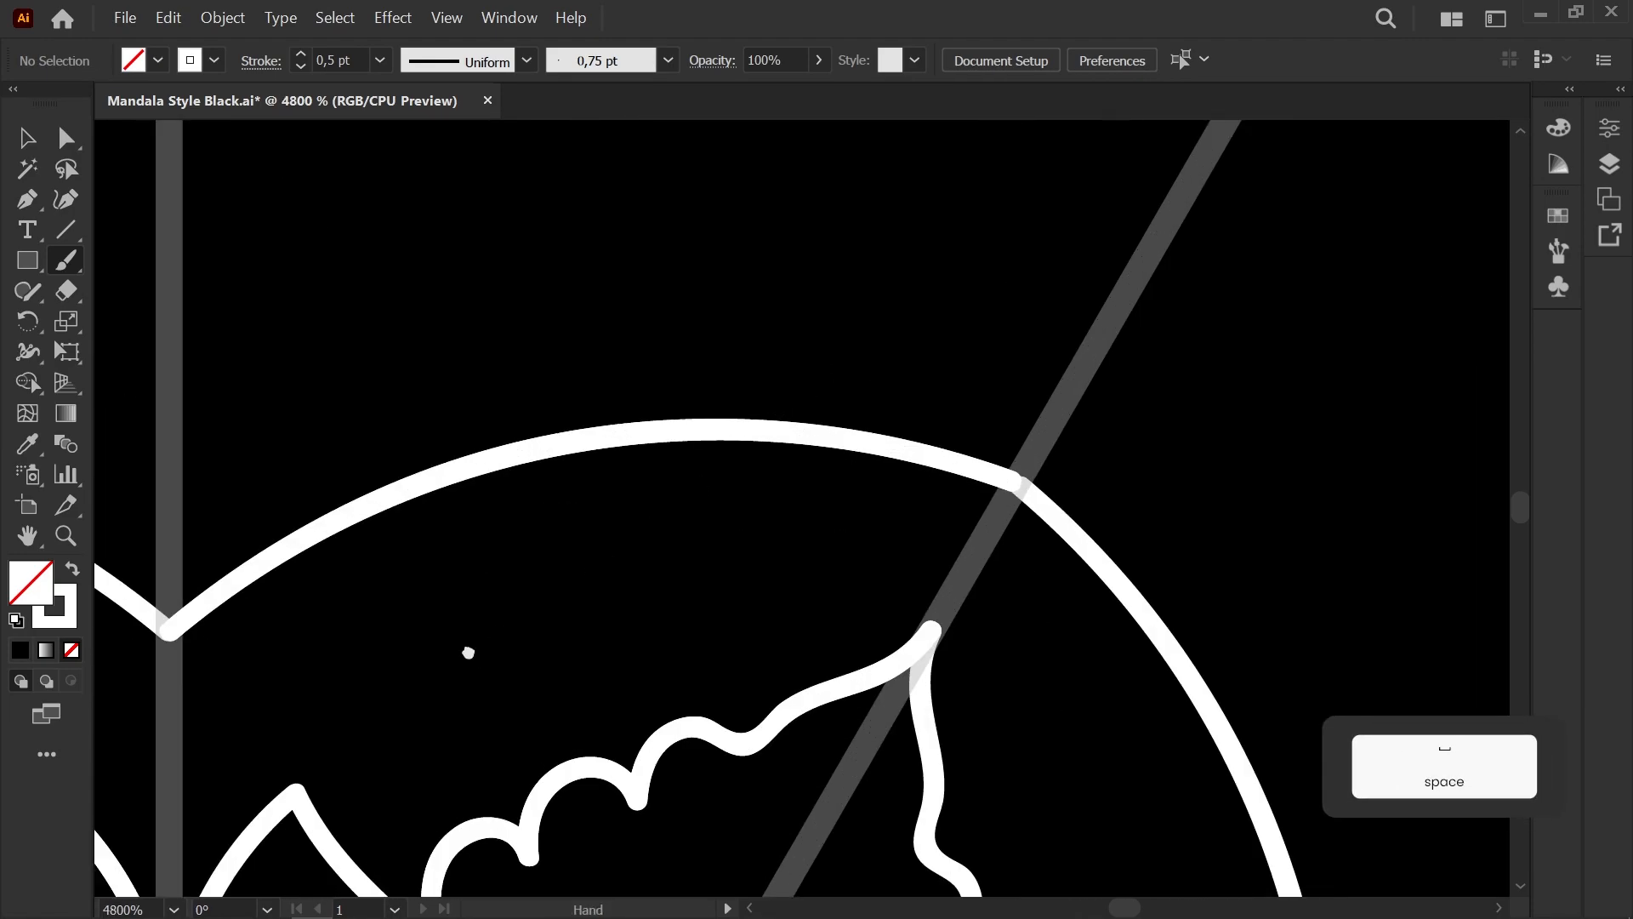
# Step: Paint a wavy line beneath the wide arch between the two guides and select it to adjust its end at the diagonal guide
pyautogui.moveTo(467, 667); pyautogui.dragTo(514, 467)
pyautogui.moveTo(231, 439)
pyautogui.mouseDown()
pyautogui.moveTo(312, 481)
pyautogui.moveTo(610, 366)
pyautogui.moveTo(935, 326)
pyautogui.moveTo(1050, 285)
pyautogui.mouseUp()
pyautogui.scroll(-3, 678, 371)
pyautogui.scroll(4, 765, 365)
pyautogui.press('a')
pyautogui.click(893, 354)
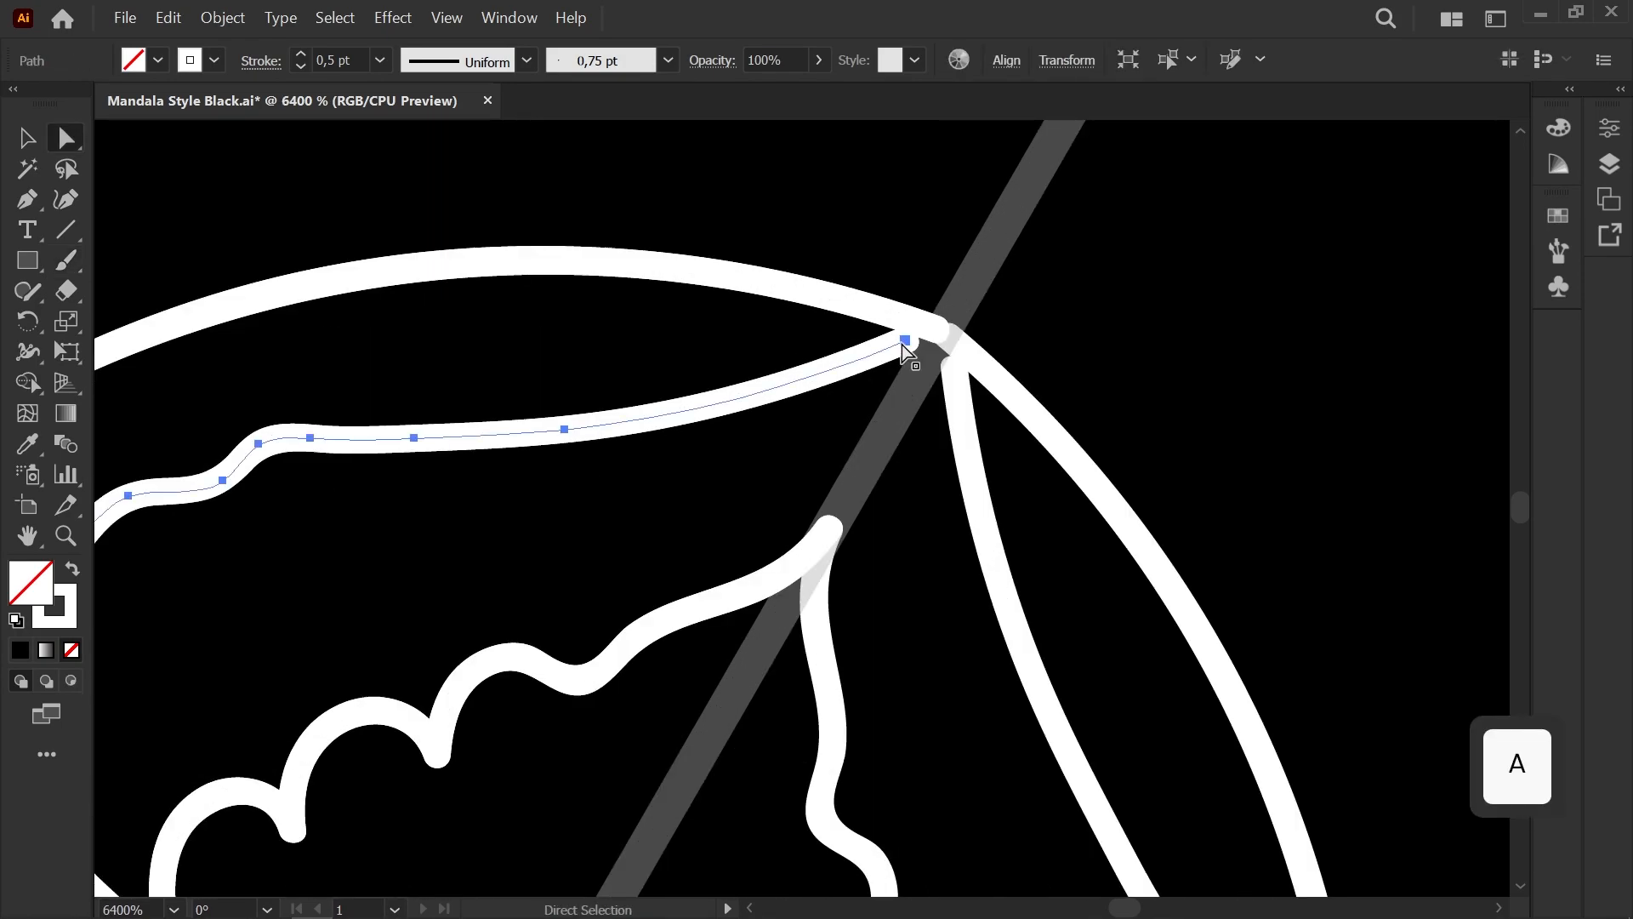
pyautogui.click(740, 491)
pyautogui.scroll(-3, 680, 483)
pyautogui.scroll(4, 551, 425)
pyautogui.moveTo(502, 510)
pyautogui.mouseDown()
pyautogui.moveTo(288, 652)
pyautogui.moveTo(194, 747)
pyautogui.mouseUp()
pyautogui.press('b')
pyautogui.hotkey('ctrl', 'z')
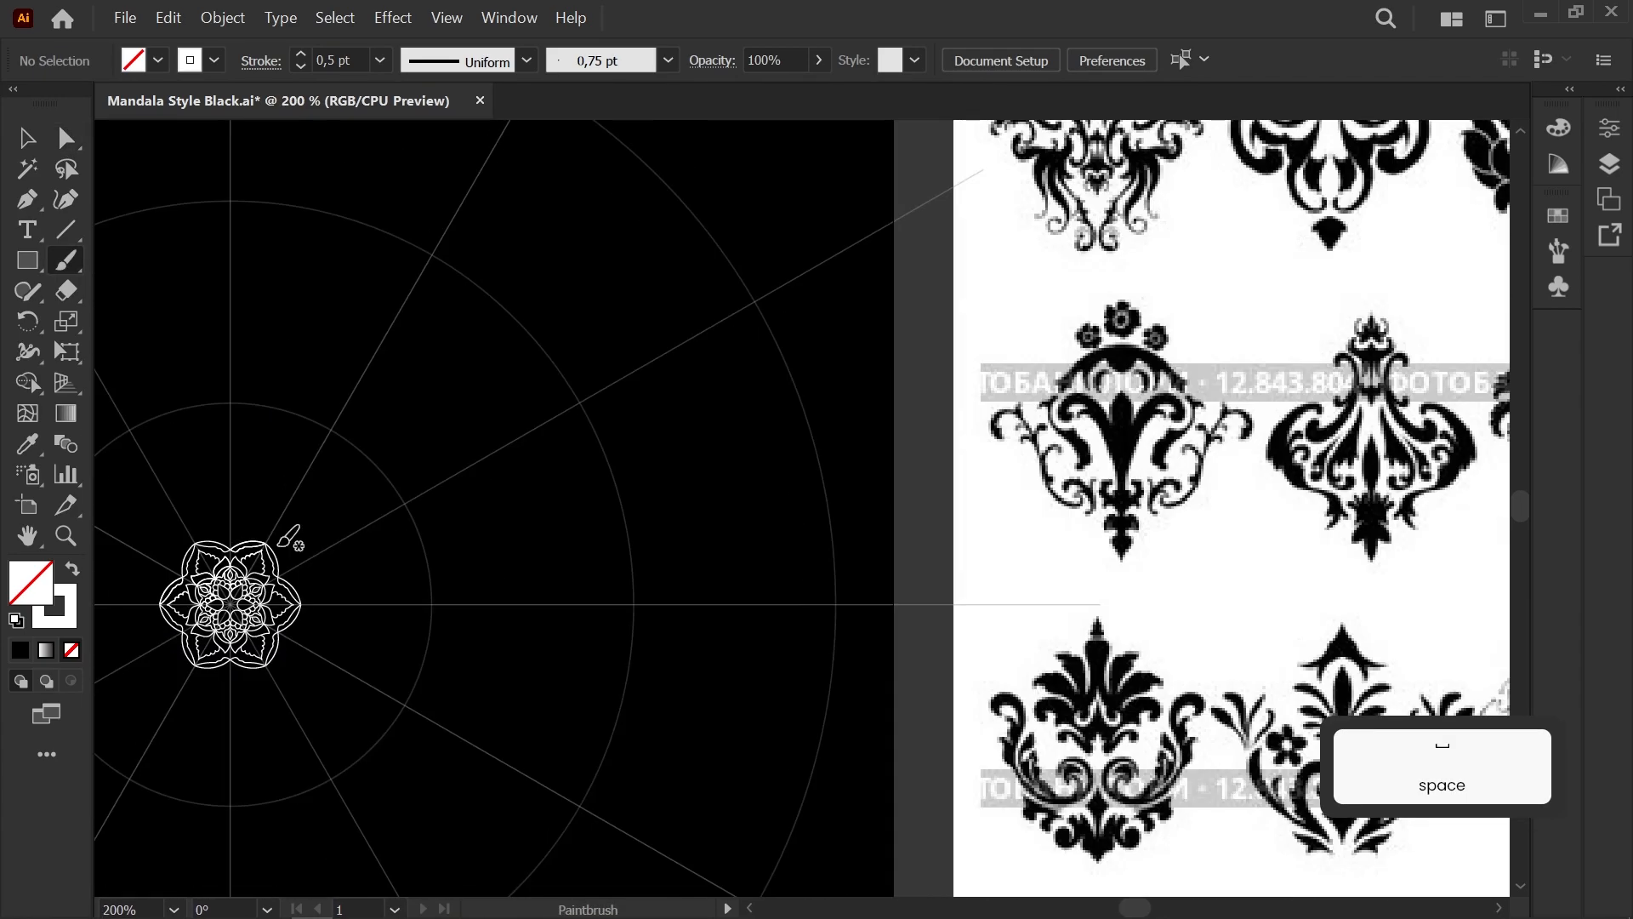
# Step: Paint a scalloped outer border above the wide arch, rising to a point on the diagonal guide, and align its tip anchor with that guide
pyautogui.moveTo(470, 580)
pyautogui.mouseDown()
pyautogui.moveTo(329, 321)
pyautogui.moveTo(521, 314)
pyautogui.mouseUp()
pyautogui.scroll(8, 474, 518)
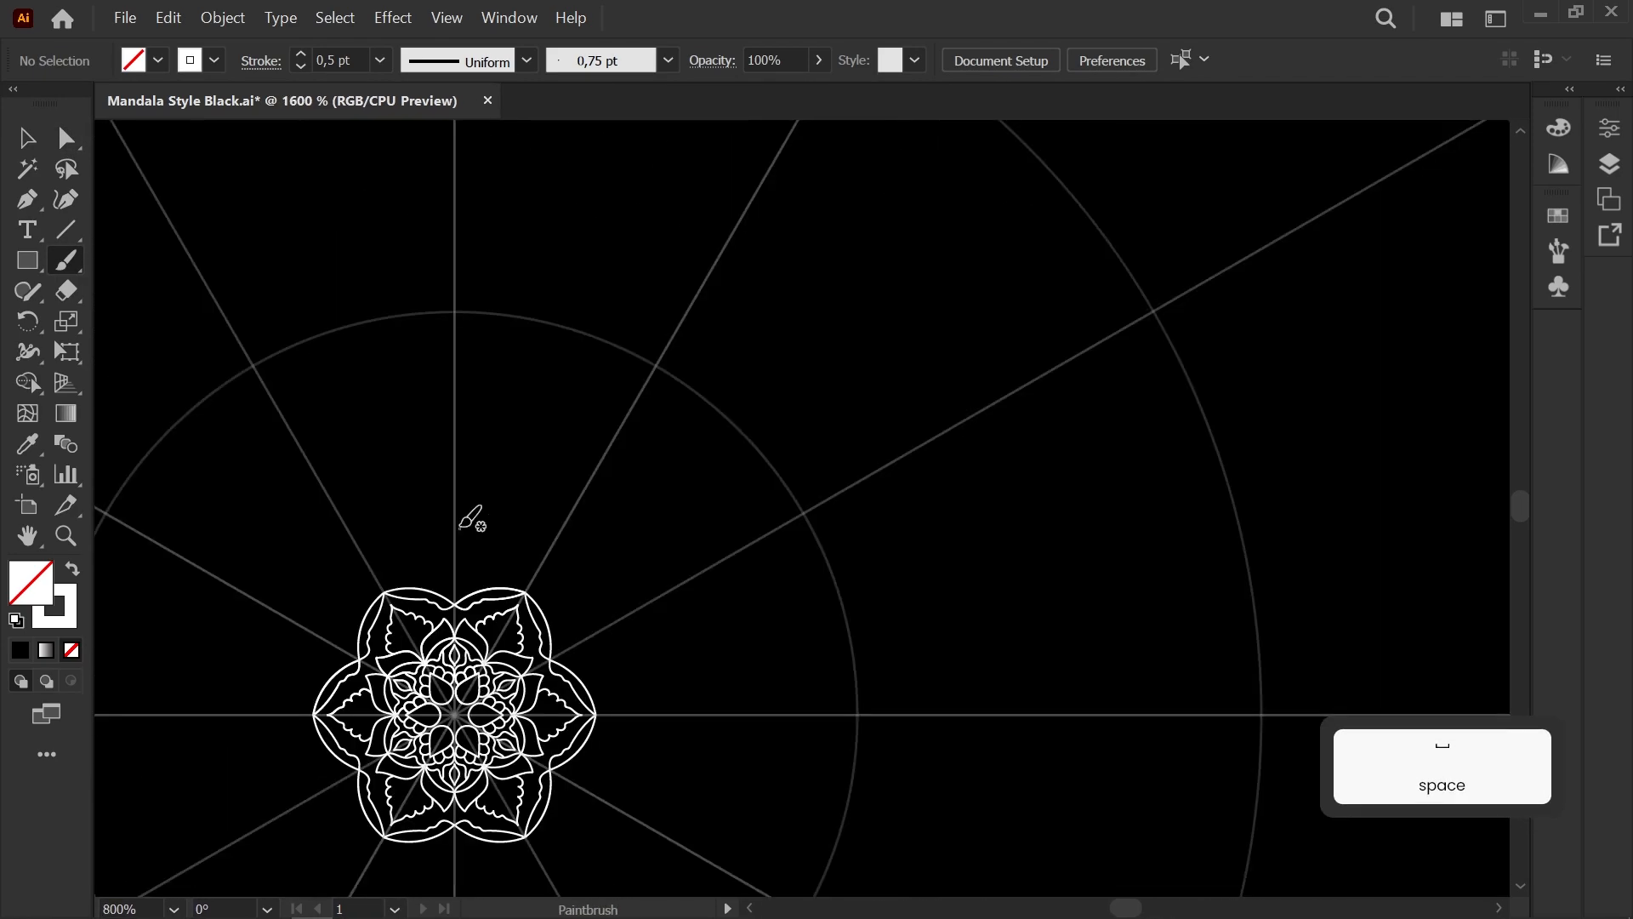
pyautogui.moveTo(680, 568)
pyautogui.mouseDown()
pyautogui.moveTo(807, 499)
pyautogui.moveTo(952, 543)
pyautogui.moveTo(1145, 445)
pyautogui.mouseUp()
pyautogui.moveTo(1182, 485); pyautogui.dragTo(859, 412)
pyautogui.scroll(1, 859, 413)
pyautogui.press('a')
pyautogui.moveTo(827, 346); pyautogui.dragTo(833, 339)
pyautogui.click(951, 382)
# Step: Paint a smaller wavy leaf edge inside the scalloped leaf, ending in a point on the diagonal guide
pyautogui.scroll(-5, 951, 382)
pyautogui.moveTo(832, 427); pyautogui.dragTo(745, 272)
pyautogui.scroll(1, 738, 197)
pyautogui.moveTo(592, 278); pyautogui.dragTo(600, 408)
pyautogui.scroll(-4, 656, 411)
pyautogui.scroll(7, 589, 483)
pyautogui.press('b')
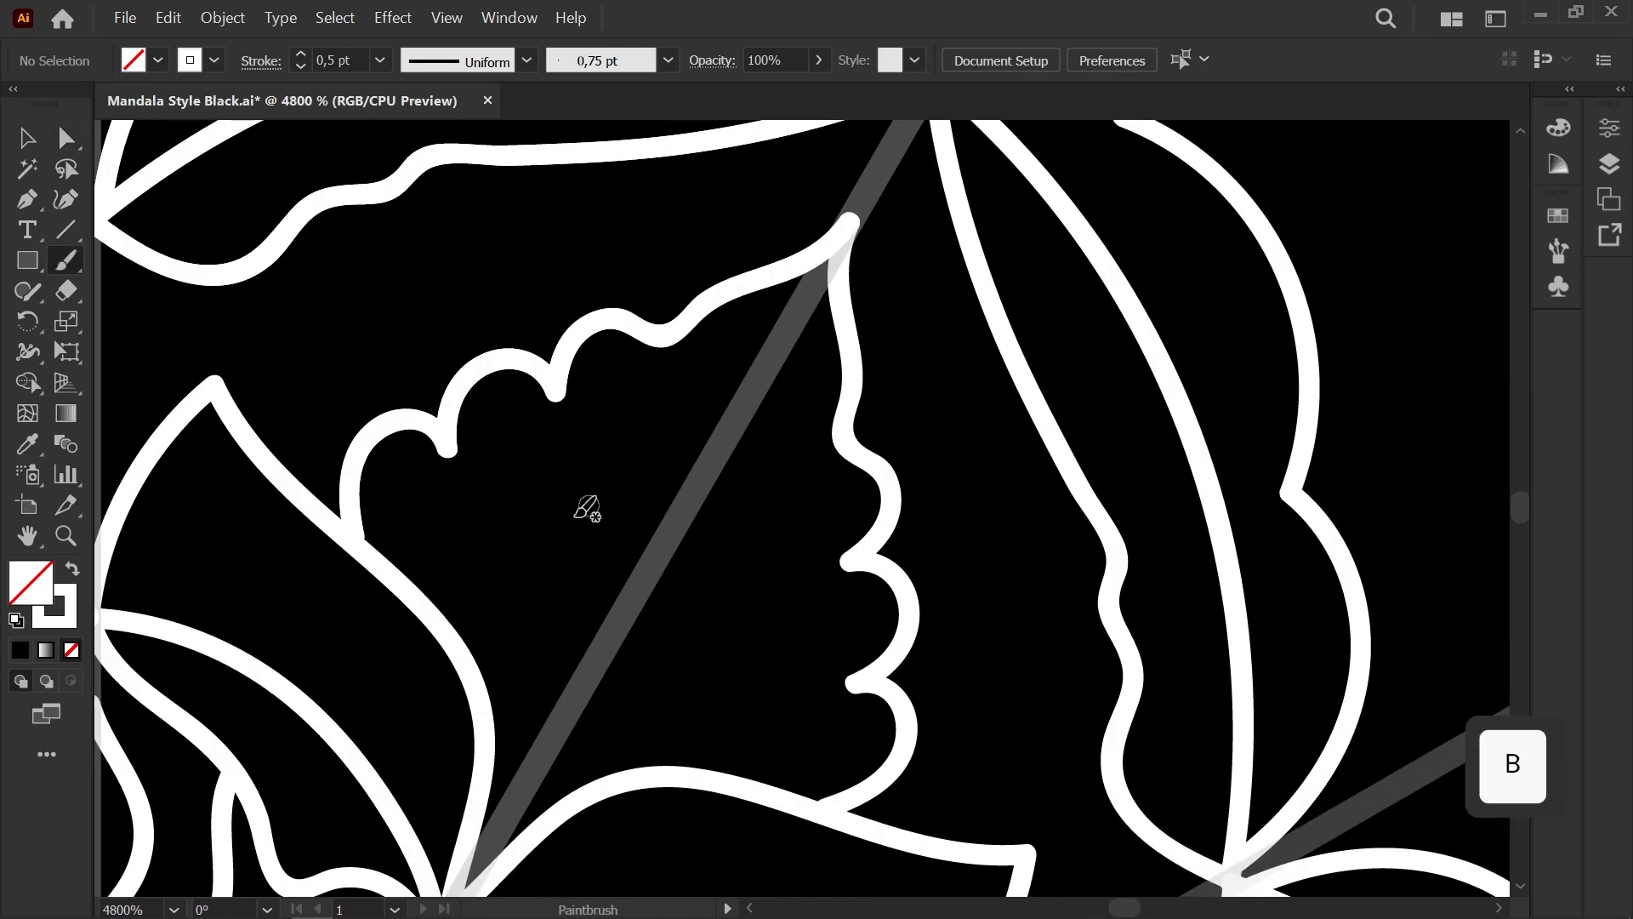
pyautogui.moveTo(646, 468); pyautogui.dragTo(729, 433)
# Step: Adjust the anchor points of the smaller wavy leaf so its ends meet the petal and the diagonal guide
pyautogui.press('a')
pyautogui.click(485, 702)
pyautogui.click(562, 451)
pyautogui.scroll(-2, 561, 451)
pyautogui.moveTo(562, 450); pyautogui.dragTo(636, 506)
pyautogui.scroll(1, 524, 584)
pyautogui.press('b')
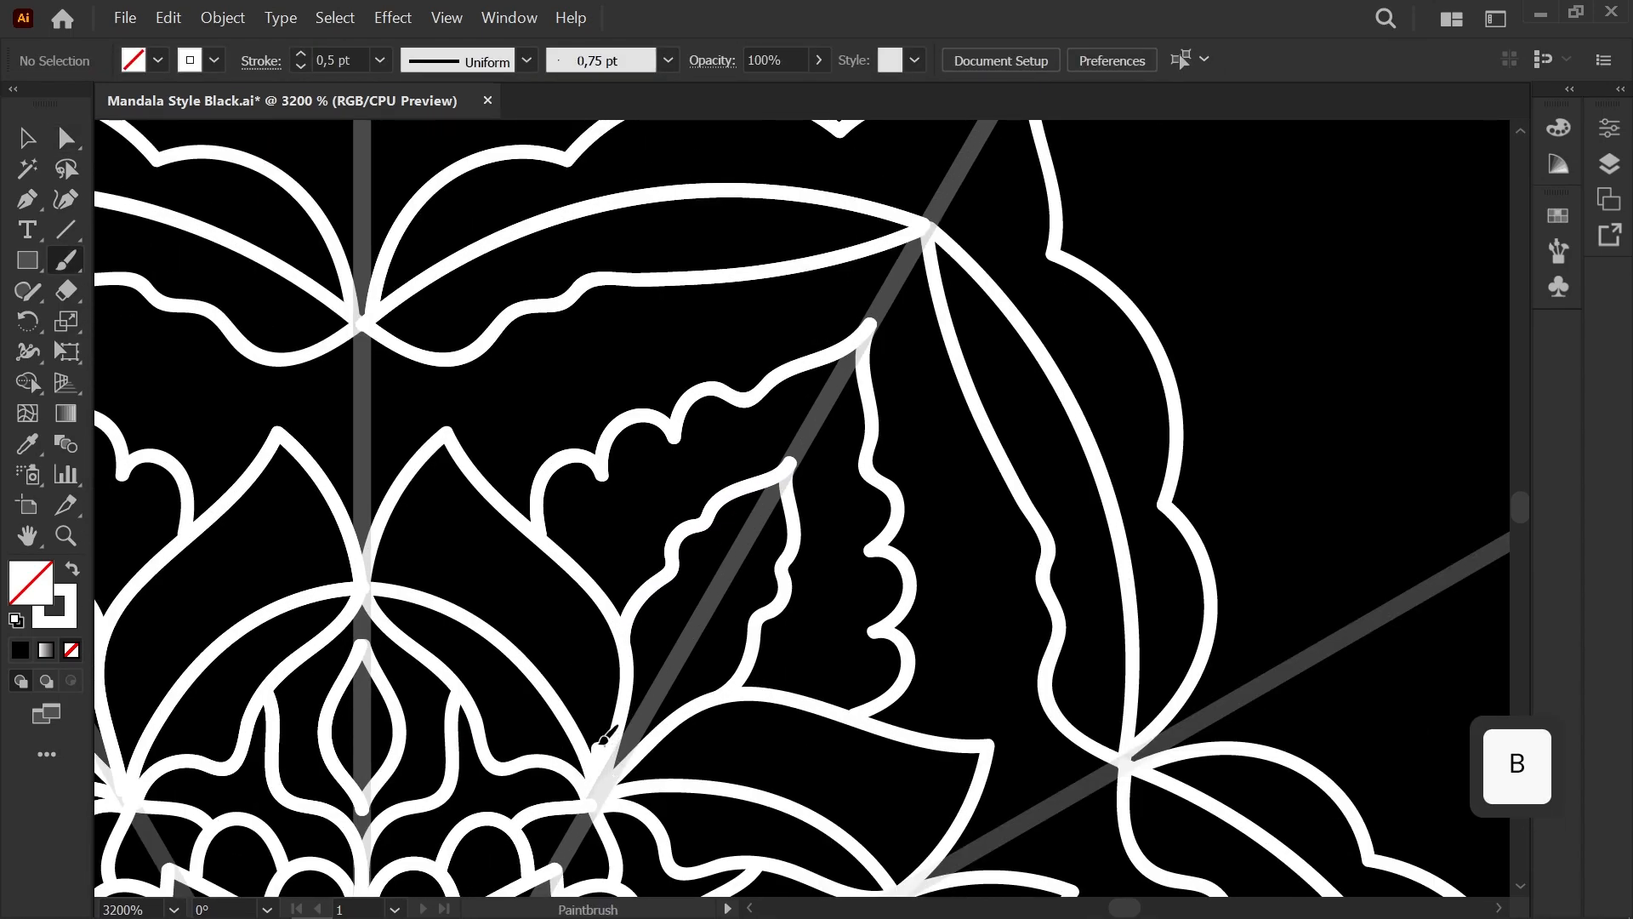
pyautogui.moveTo(399, 568); pyautogui.dragTo(371, 573)
pyautogui.scroll(-3, 451, 531)
pyautogui.hotkey('ctrl', 'z')
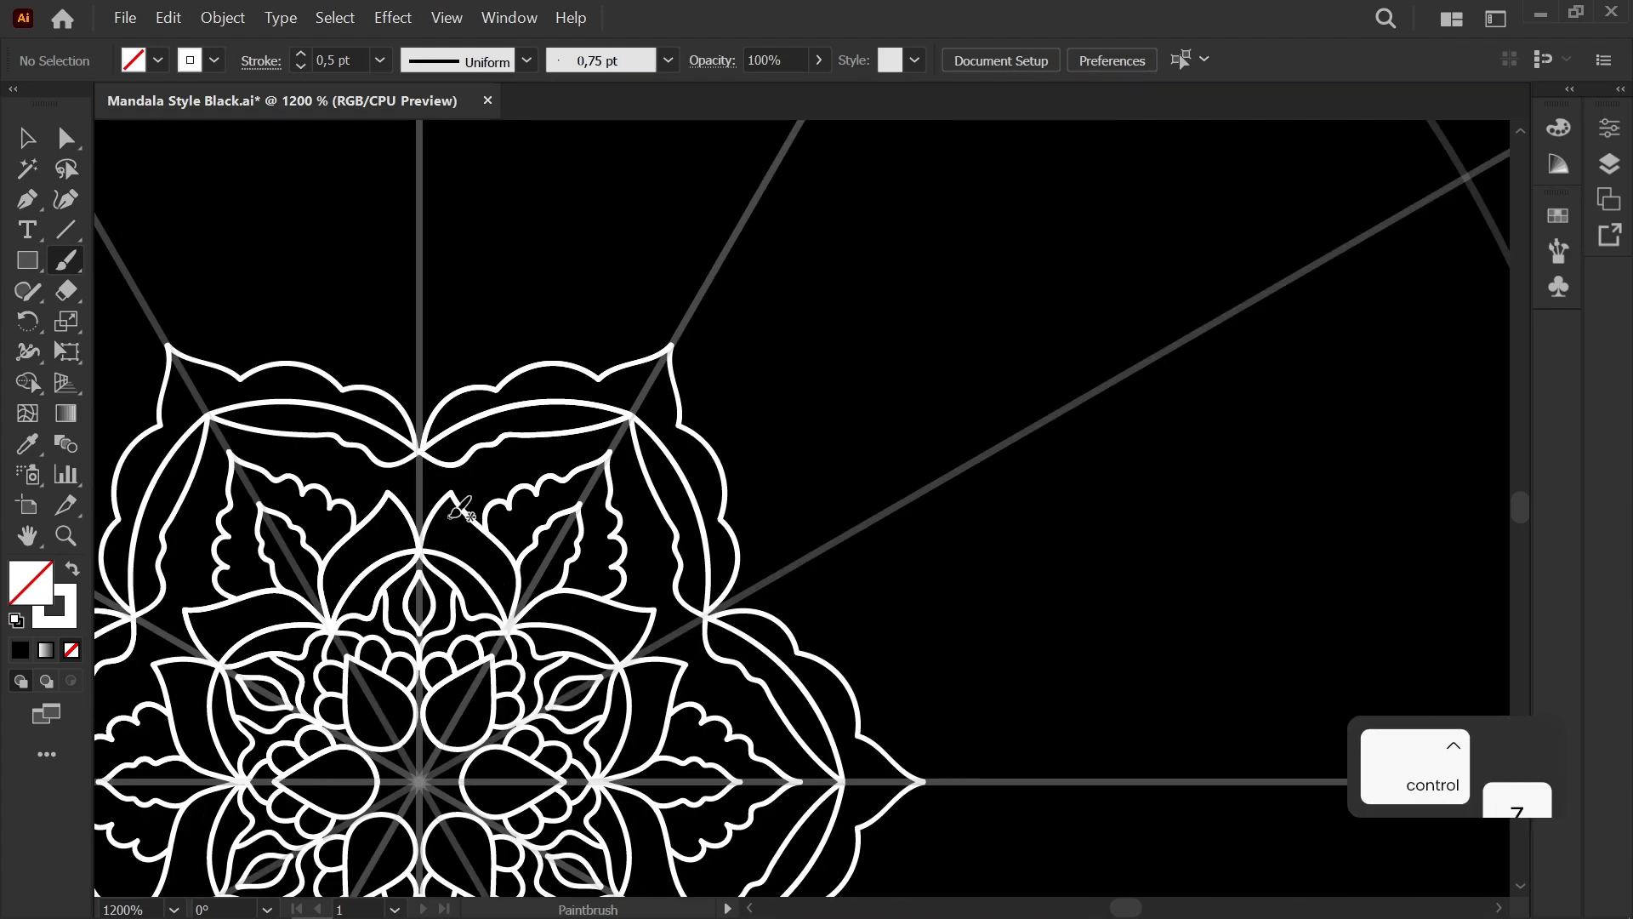
pyautogui.scroll(4, 451, 515)
pyautogui.moveTo(683, 800); pyautogui.dragTo(684, 831)
pyautogui.scroll(-3, 629, 541)
pyautogui.moveTo(635, 533)
pyautogui.mouseDown()
pyautogui.moveTo(603, 467)
pyautogui.moveTo(667, 394)
pyautogui.mouseUp()
pyautogui.hotkey('ctrl', 'z')
pyautogui.scroll(2, 582, 659)
pyautogui.scroll(-2, 624, 656)
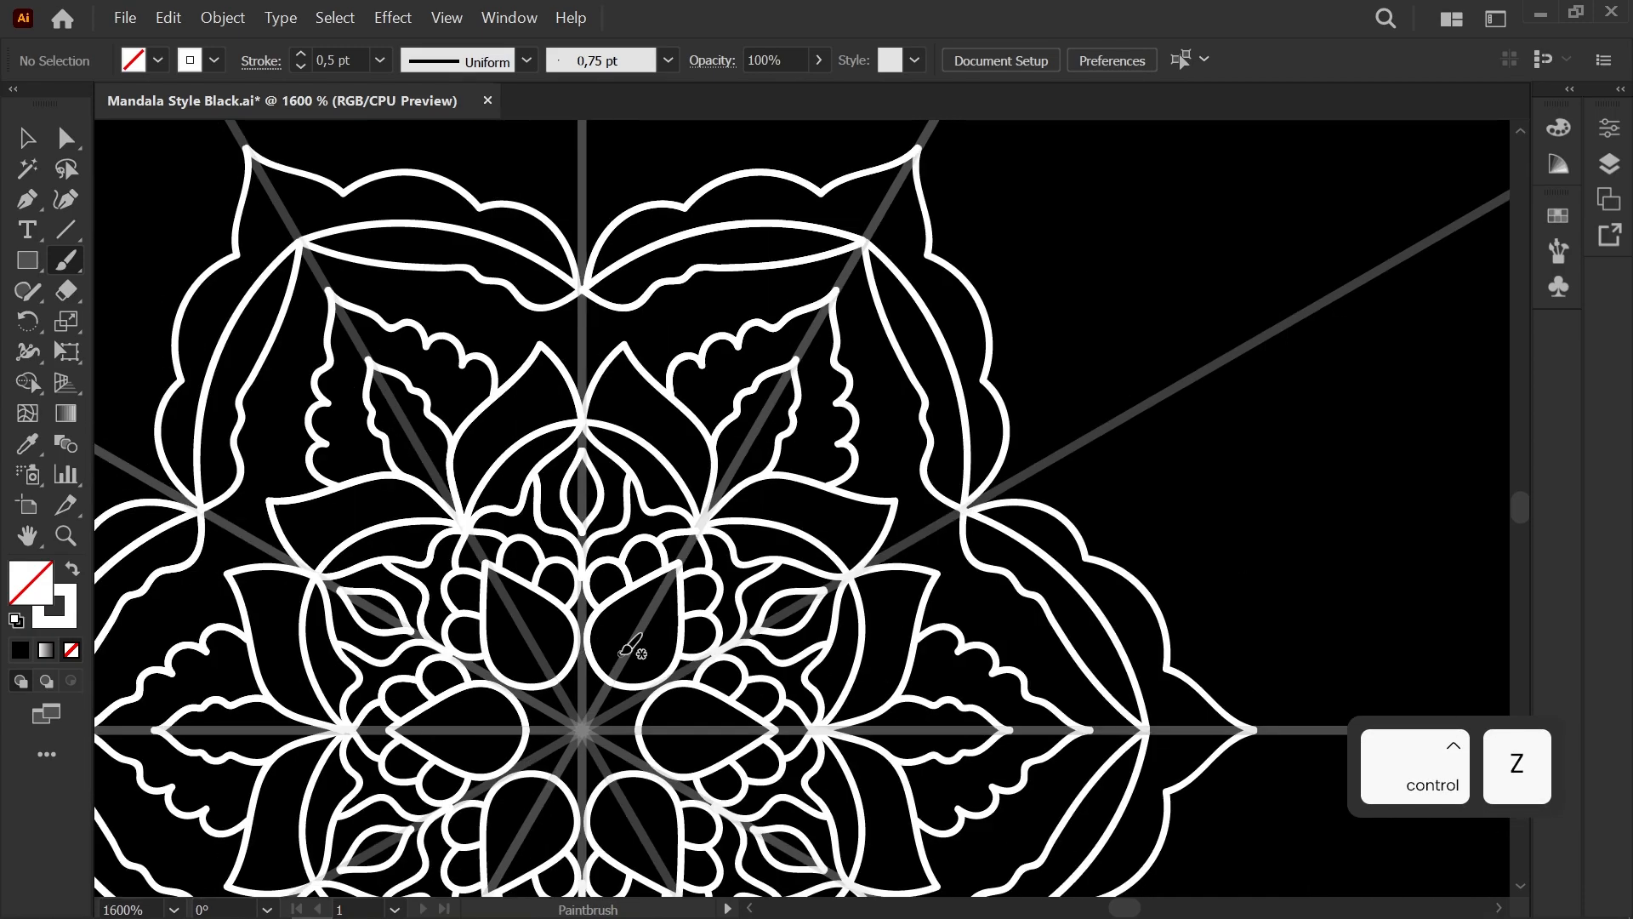
# Step: Paint a small pointed leaf inside the innermost petal, starting from the petal's rounded base
pyautogui.scroll(4, 623, 656)
pyautogui.moveTo(549, 749)
pyautogui.mouseDown()
pyautogui.moveTo(656, 587)
pyautogui.moveTo(690, 581)
pyautogui.mouseUp()
pyautogui.scroll(-2, 632, 559)
pyautogui.scroll(1, 634, 557)
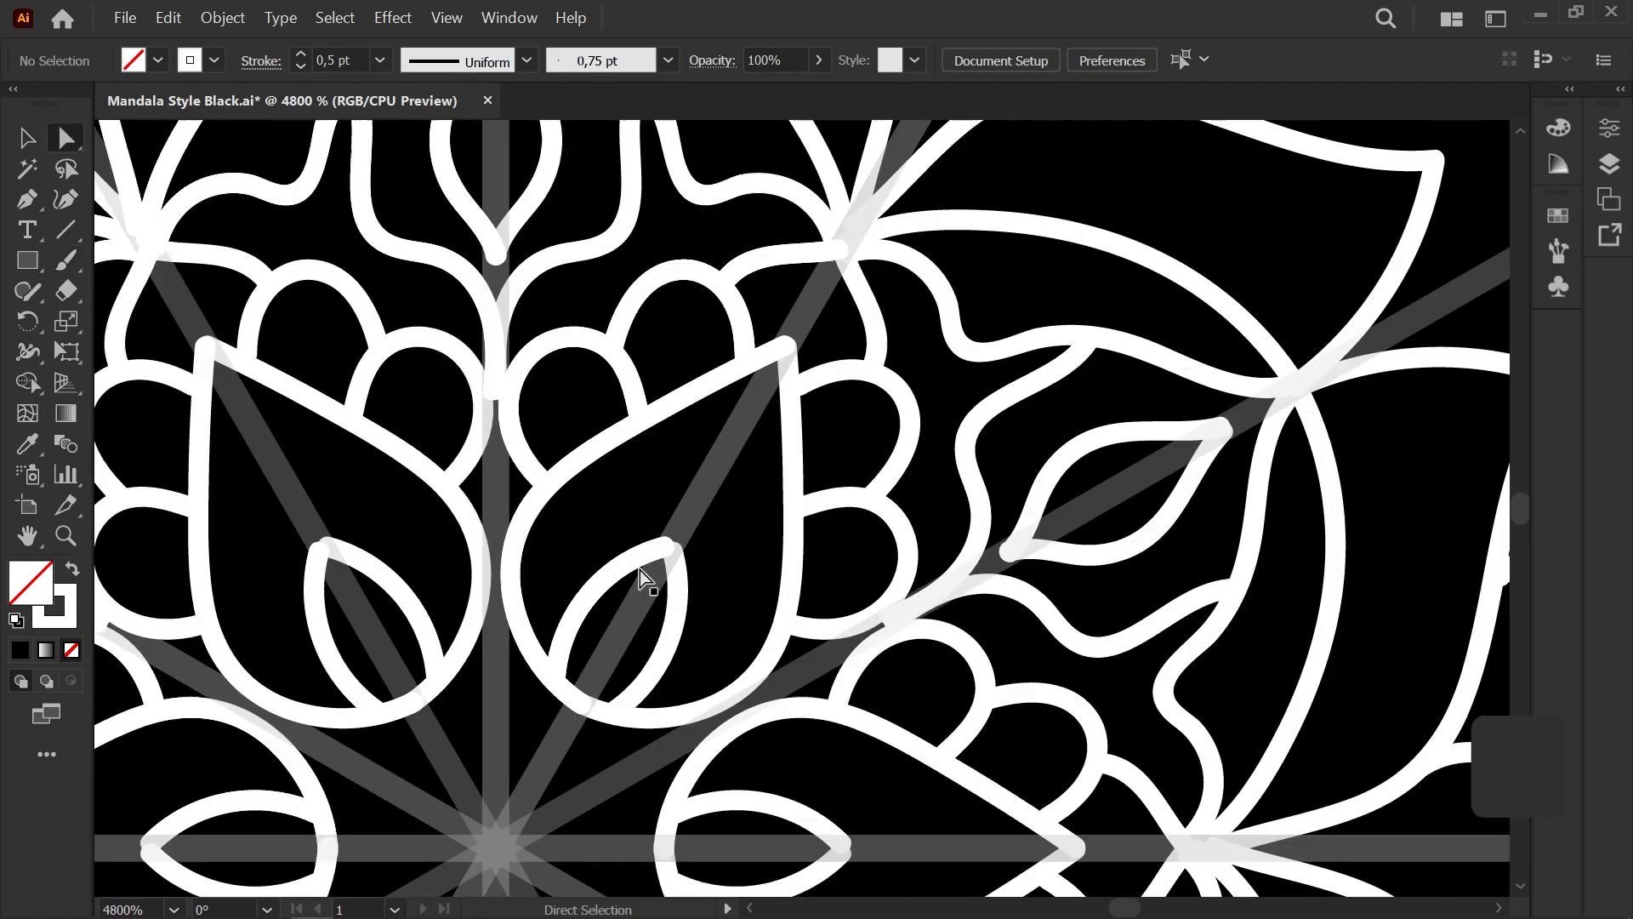
# Step: Reshape the small inner leaf by extending its tip along the diagonal guide and moving the anchor point on its curved side
pyautogui.press('a')
pyautogui.click(687, 510)
pyautogui.moveTo(588, 594); pyautogui.dragTo(585, 586)
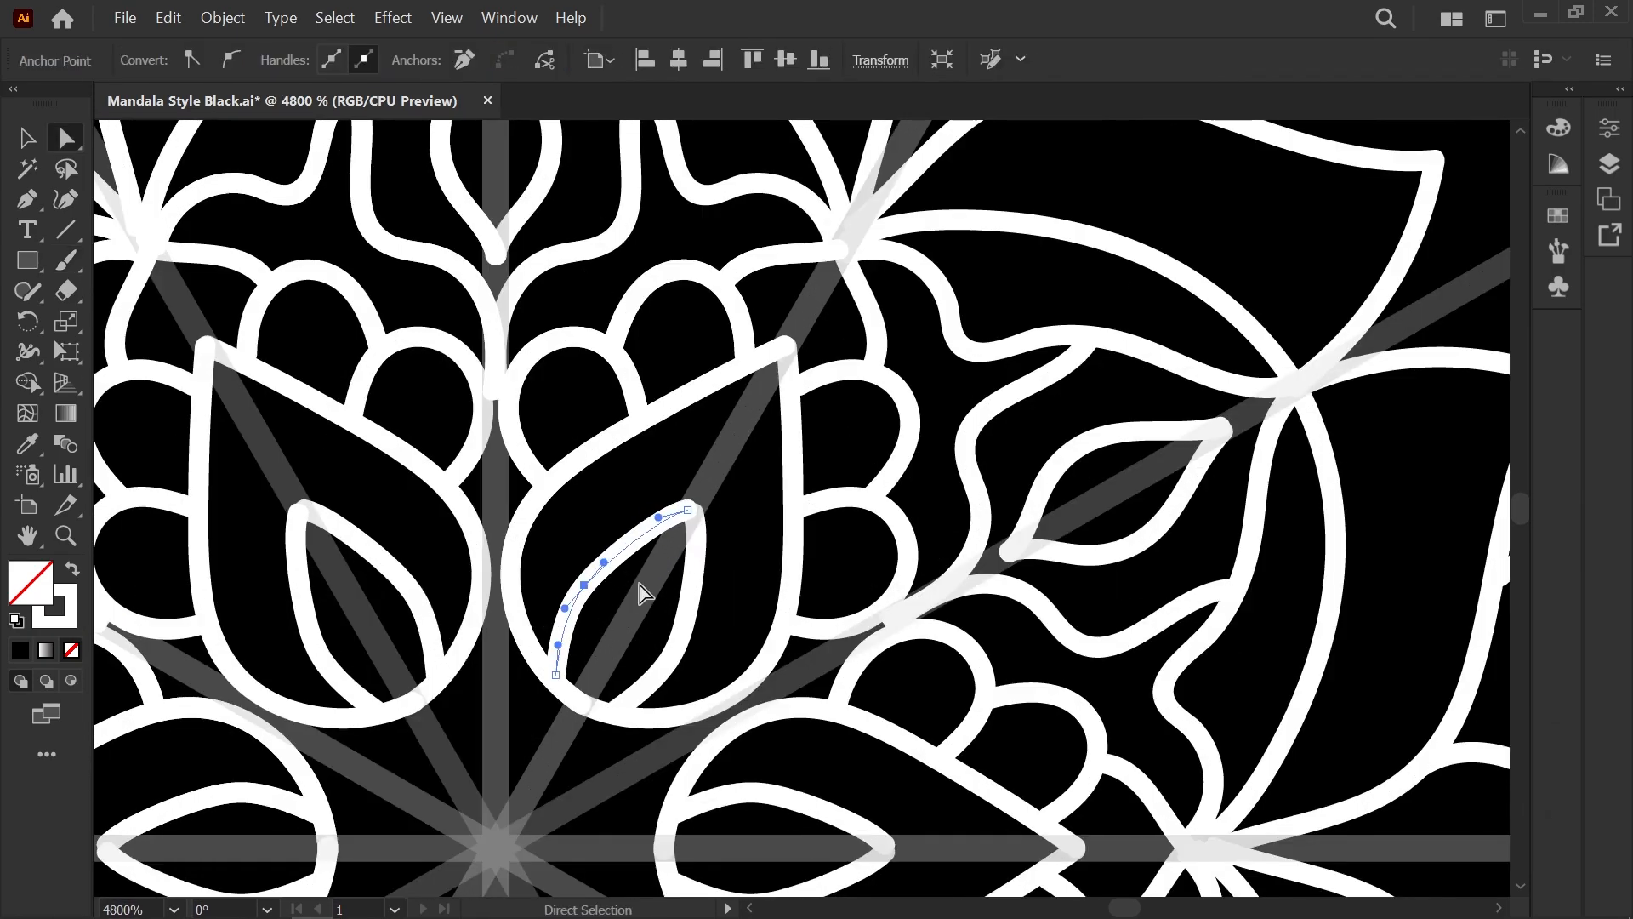
pyautogui.moveTo(640, 525); pyautogui.dragTo(642, 521)
pyautogui.click(625, 578)
pyautogui.scroll(-4, 624, 578)
pyautogui.moveTo(644, 448); pyautogui.dragTo(287, 465)
pyautogui.scroll(-4, 473, 507)
pyautogui.scroll(-2, 644, 554)
pyautogui.moveTo(445, 495); pyautogui.dragTo(710, 581)
pyautogui.scroll(6, 456, 482)
pyautogui.scroll(-5, 457, 482)
pyautogui.moveTo(518, 501); pyautogui.dragTo(496, 518)
pyautogui.scroll(7, 491, 531)
pyautogui.moveTo(315, 562)
pyautogui.mouseDown()
pyautogui.moveTo(356, 490)
pyautogui.moveTo(677, 534)
pyautogui.mouseUp()
# Step: Paint two concentric circles centred on the vertical guide above the scalloped border
pyautogui.press('b')
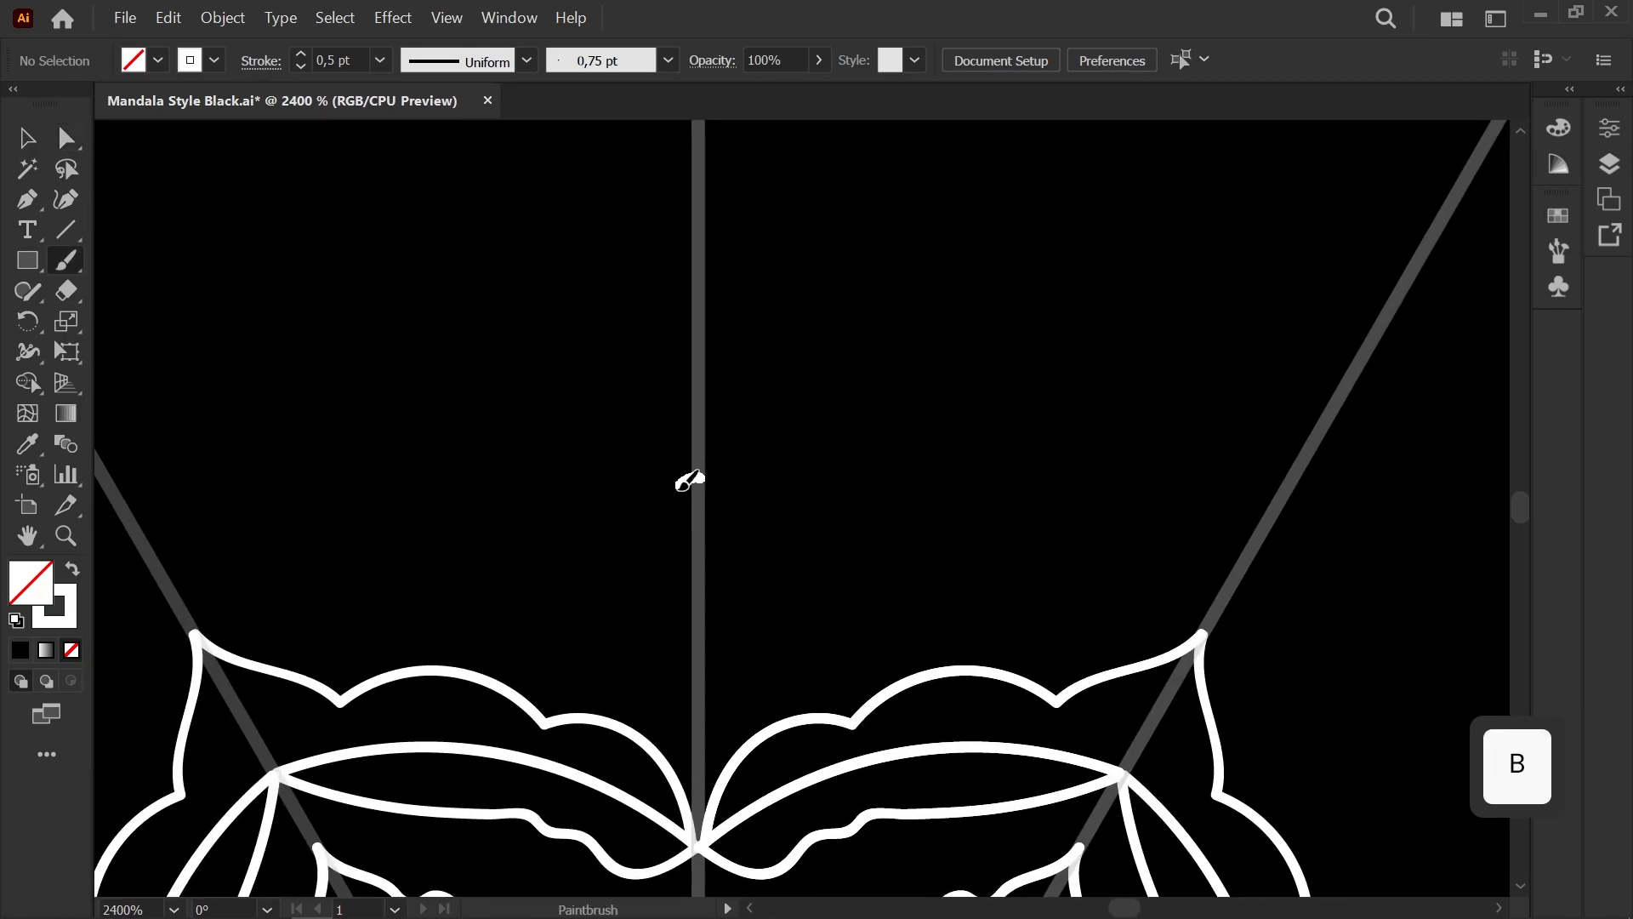
pyautogui.hotkey('ctrl', 'z')
pyautogui.moveTo(699, 439)
pyautogui.mouseDown()
pyautogui.moveTo(670, 463)
pyautogui.moveTo(705, 504)
pyautogui.moveTo(654, 454)
pyautogui.mouseUp()
pyautogui.scroll(1, 644, 376)
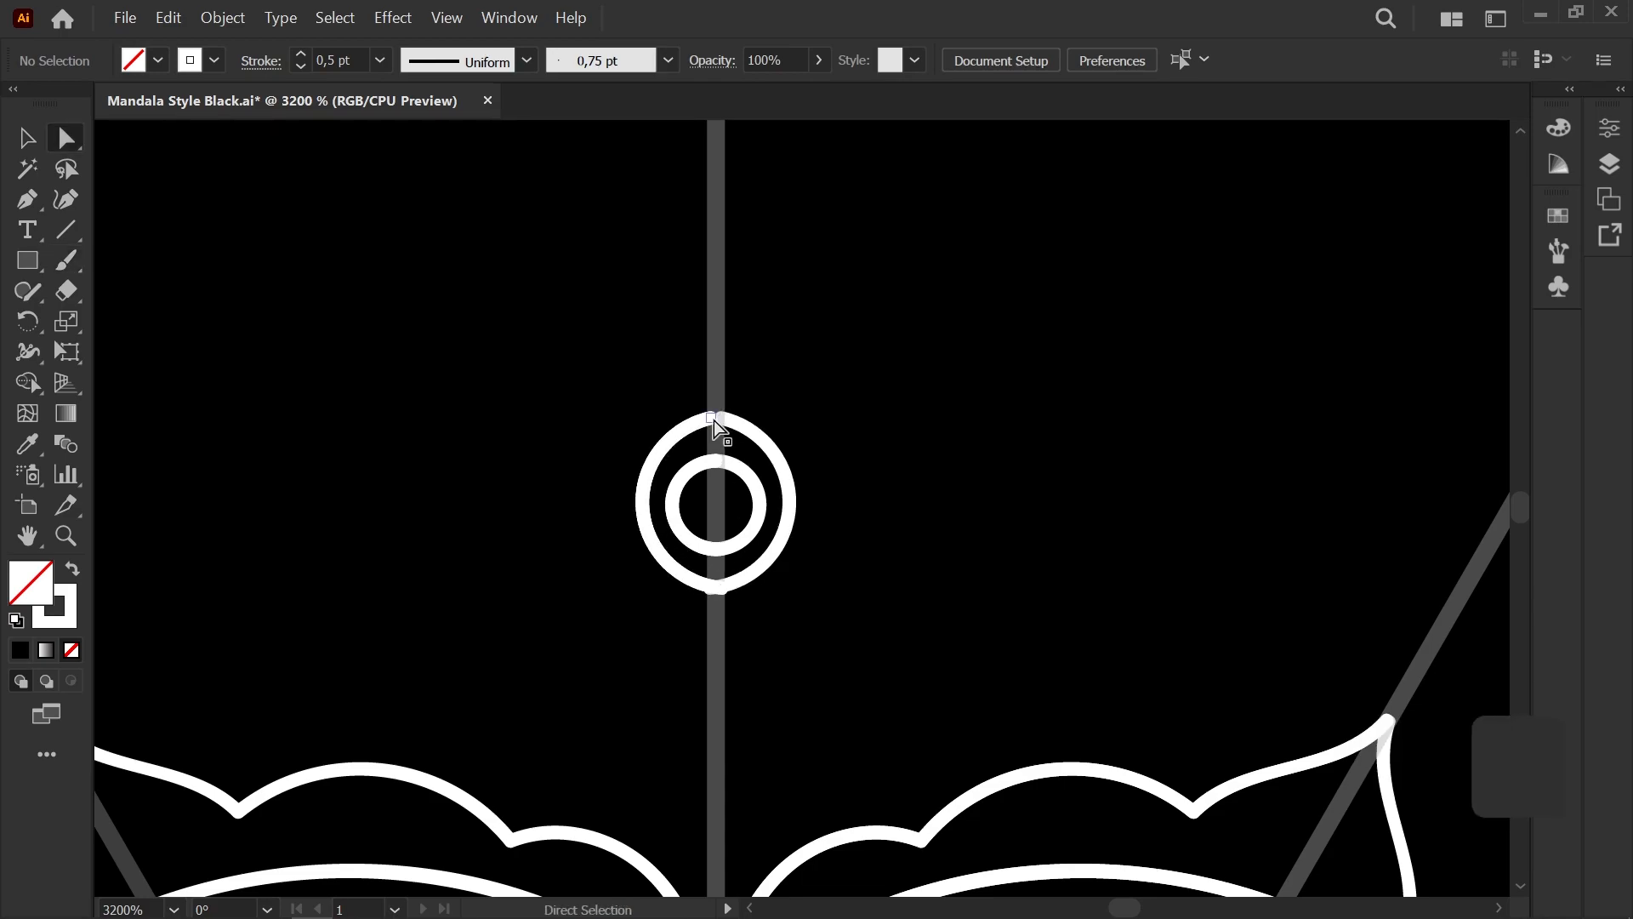
# Step: Align the outer of the two circles' top anchor with the vertical guide and round its outline by moving the side anchors
pyautogui.press('a')
pyautogui.click(715, 421)
pyautogui.moveTo(643, 468); pyautogui.dragTo(643, 467)
pyautogui.click(654, 547)
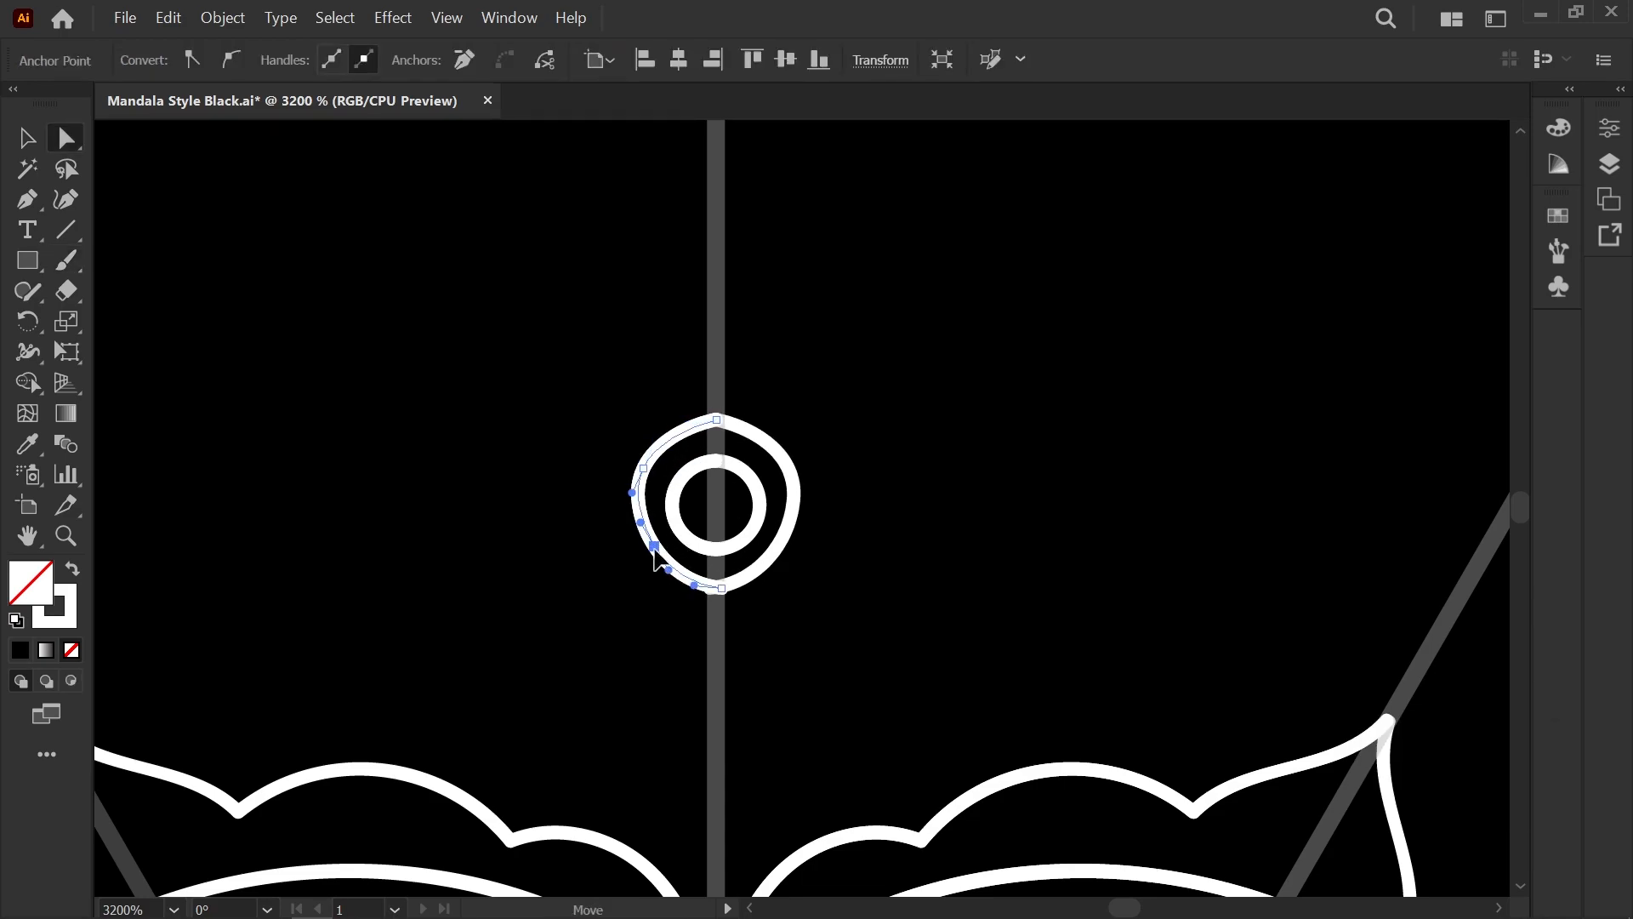
pyautogui.click(643, 469)
pyautogui.moveTo(665, 430)
pyautogui.mouseDown()
pyautogui.moveTo(601, 588)
pyautogui.moveTo(681, 580)
pyautogui.mouseUp()
pyautogui.click(621, 390)
pyautogui.scroll(-2, 620, 390)
pyautogui.scroll(1, 601, 588)
pyautogui.press('b')
pyautogui.moveTo(640, 444); pyautogui.dragTo(757, 691)
pyautogui.hotkey('ctrl', 'z')
pyautogui.moveTo(760, 389); pyautogui.dragTo(706, 393)
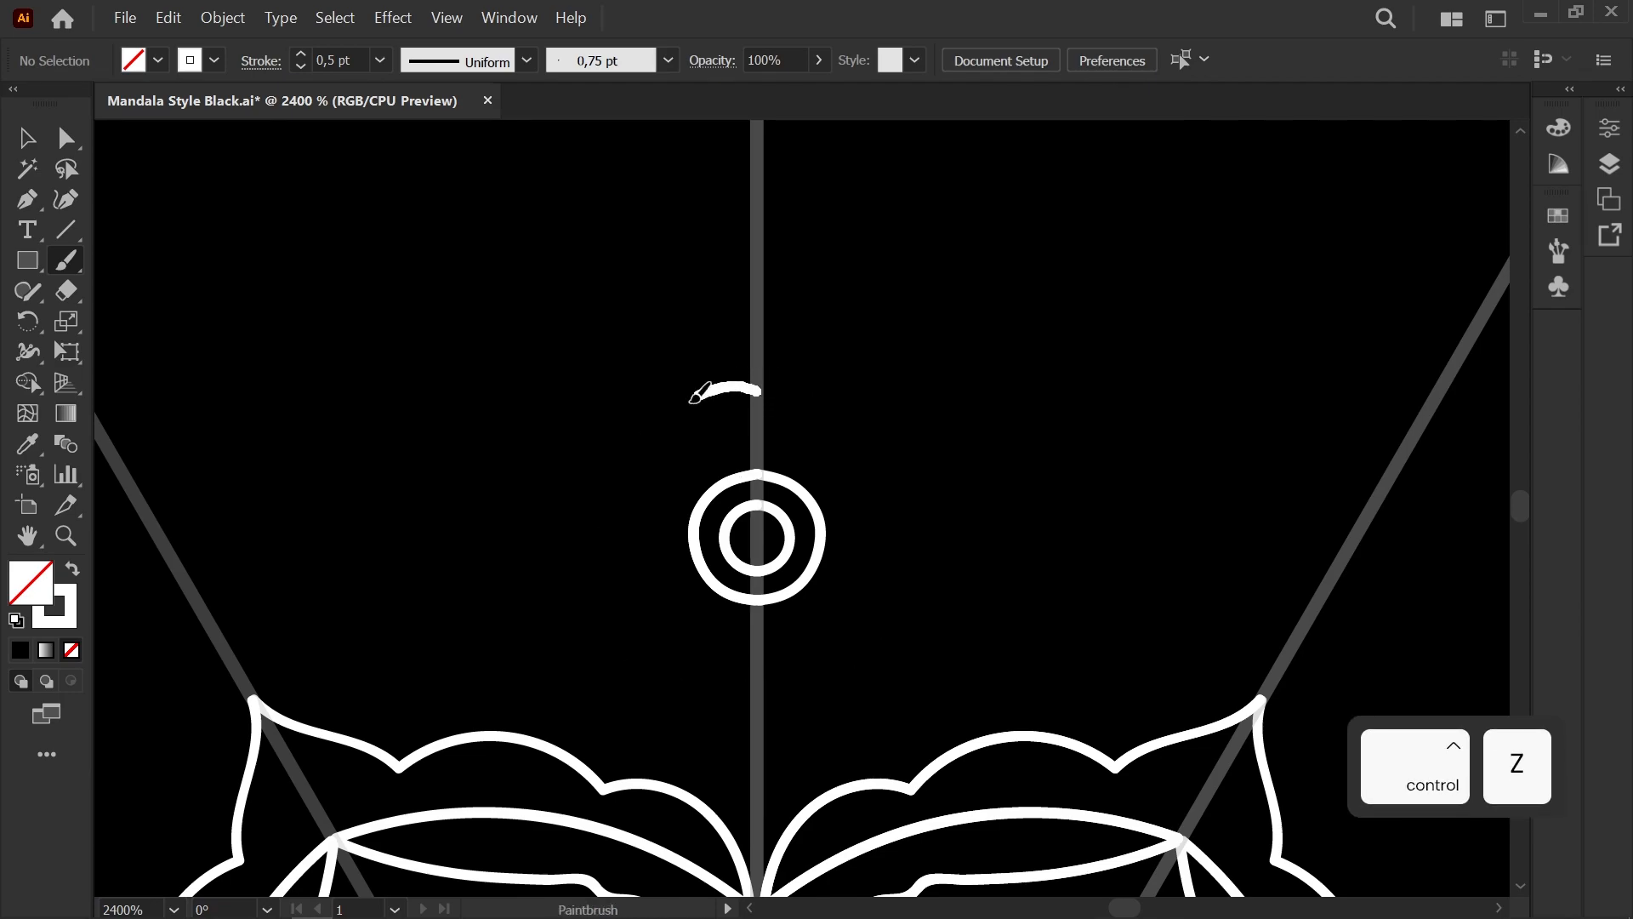
pyautogui.moveTo(681, 637)
pyautogui.mouseDown()
pyautogui.moveTo(813, 667)
pyautogui.moveTo(609, 562)
pyautogui.mouseUp()
pyautogui.hotkey('ctrl', 'z')
# Step: Paint a large circle around the two concentric circles and align its bottom anchor point with the vertical guide
pyautogui.moveTo(737, 379); pyautogui.dragTo(757, 377)
pyautogui.scroll(1, 797, 717)
pyautogui.press('a')
pyautogui.click(743, 666)
pyautogui.moveTo(744, 667); pyautogui.dragTo(745, 667)
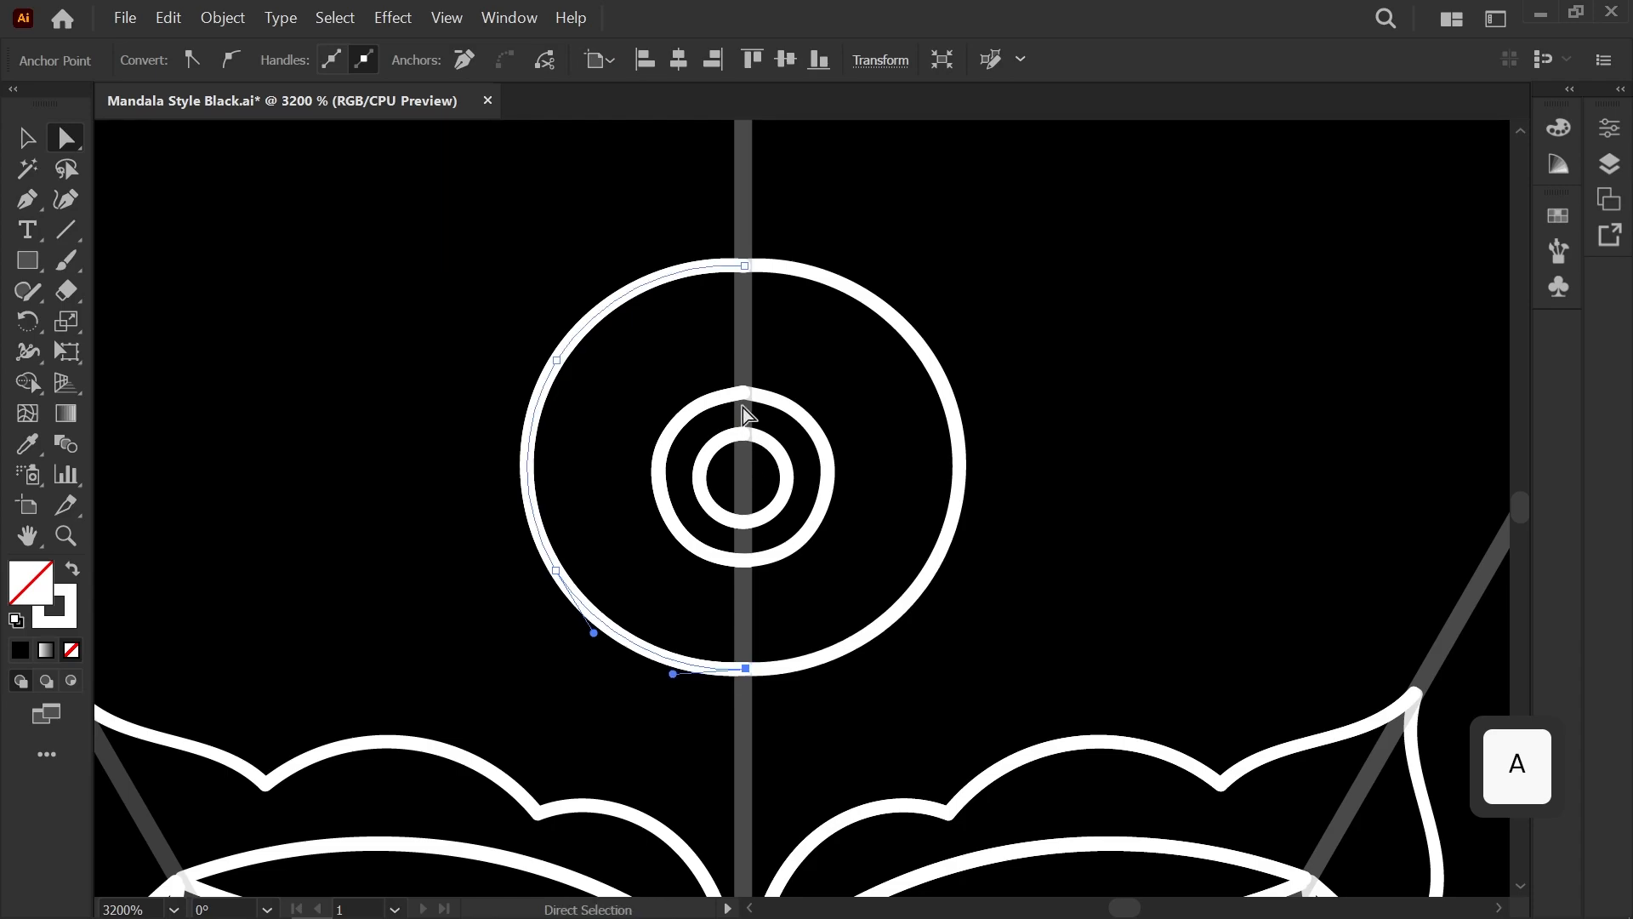
# Step: Align the top anchor points of the middle circle and the large circle with the vertical guide
pyautogui.click(744, 392)
pyautogui.moveTo(715, 393); pyautogui.dragTo(715, 393)
pyautogui.click(622, 382)
pyautogui.press('space')
pyautogui.moveTo(623, 383); pyautogui.dragTo(644, 518)
pyautogui.click(763, 401)
pyautogui.moveTo(763, 399); pyautogui.dragTo(769, 393)
pyautogui.click(667, 510)
# Step: Paint a narrow looped petal from the middle circle's top up past the large circle and back to the vertical guide
pyautogui.press('b')
pyautogui.moveTo(668, 510)
pyautogui.mouseDown()
pyautogui.moveTo(666, 446)
pyautogui.moveTo(725, 487)
pyautogui.moveTo(567, 481)
pyautogui.mouseUp()
pyautogui.press('space')
pyautogui.scroll(-9, 731, 510)
pyautogui.press('space')
pyautogui.scroll(8, 577, 477)
pyautogui.moveTo(754, 497); pyautogui.dragTo(768, 523)
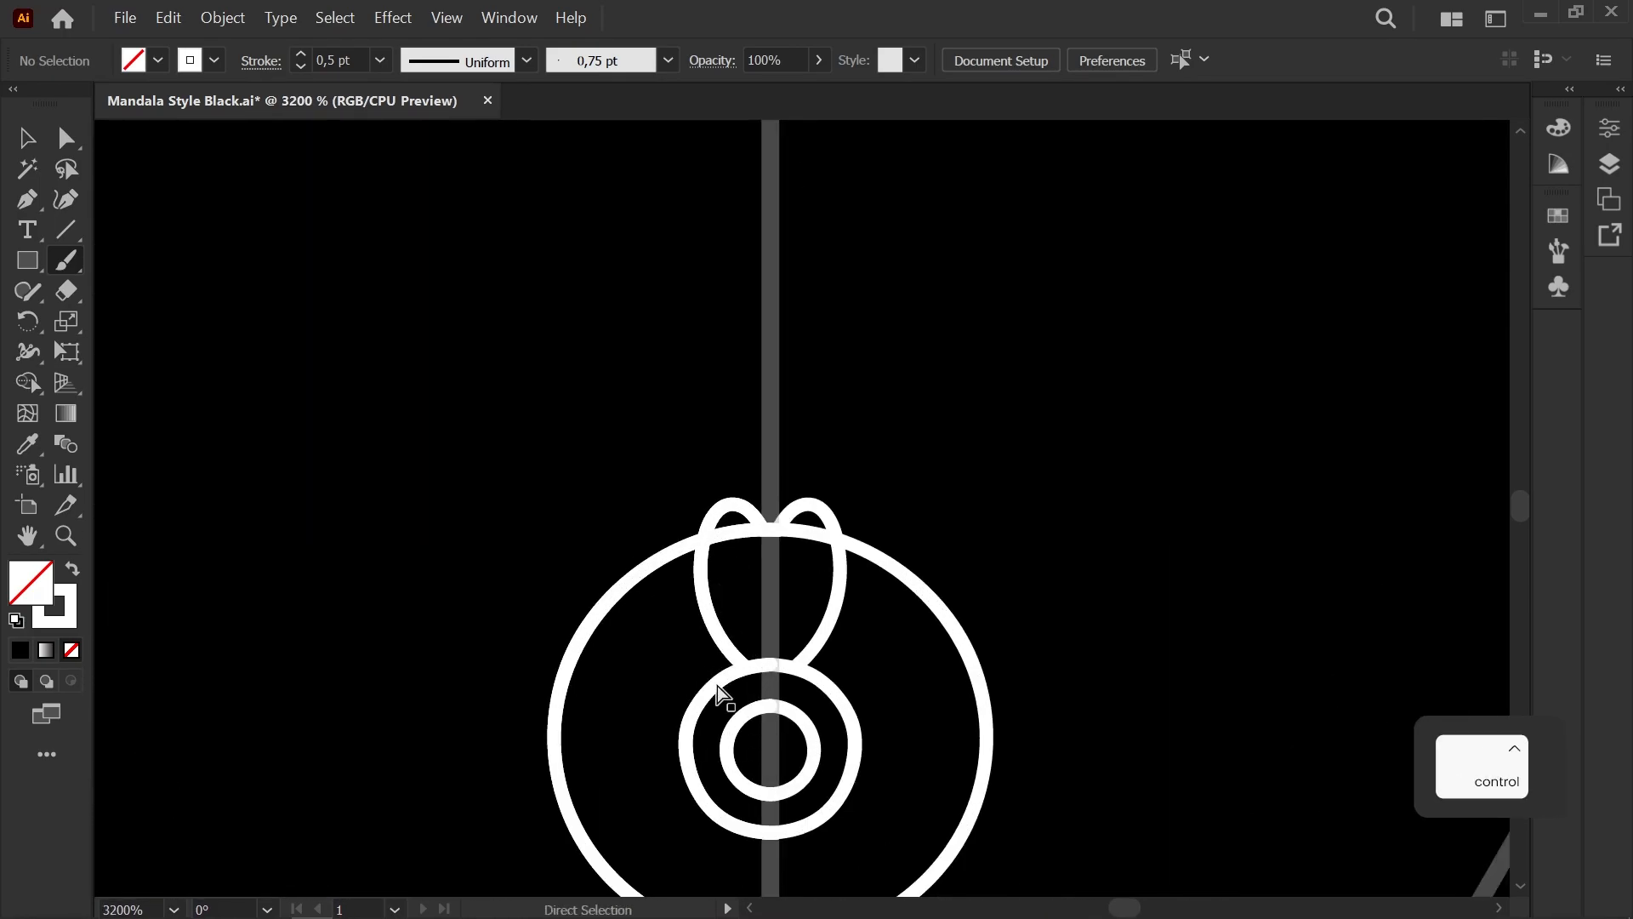
# Step: Paint a two-lobed petal at the flower's upper left, from the middle circle out past the large circle and back
pyautogui.press('space')
pyautogui.moveTo(715, 681); pyautogui.dragTo(692, 539)
pyautogui.moveTo(585, 525)
pyautogui.mouseDown()
pyautogui.moveTo(685, 572)
pyautogui.moveTo(711, 656)
pyautogui.mouseUp()
pyautogui.hotkey('ctrl', 'z')
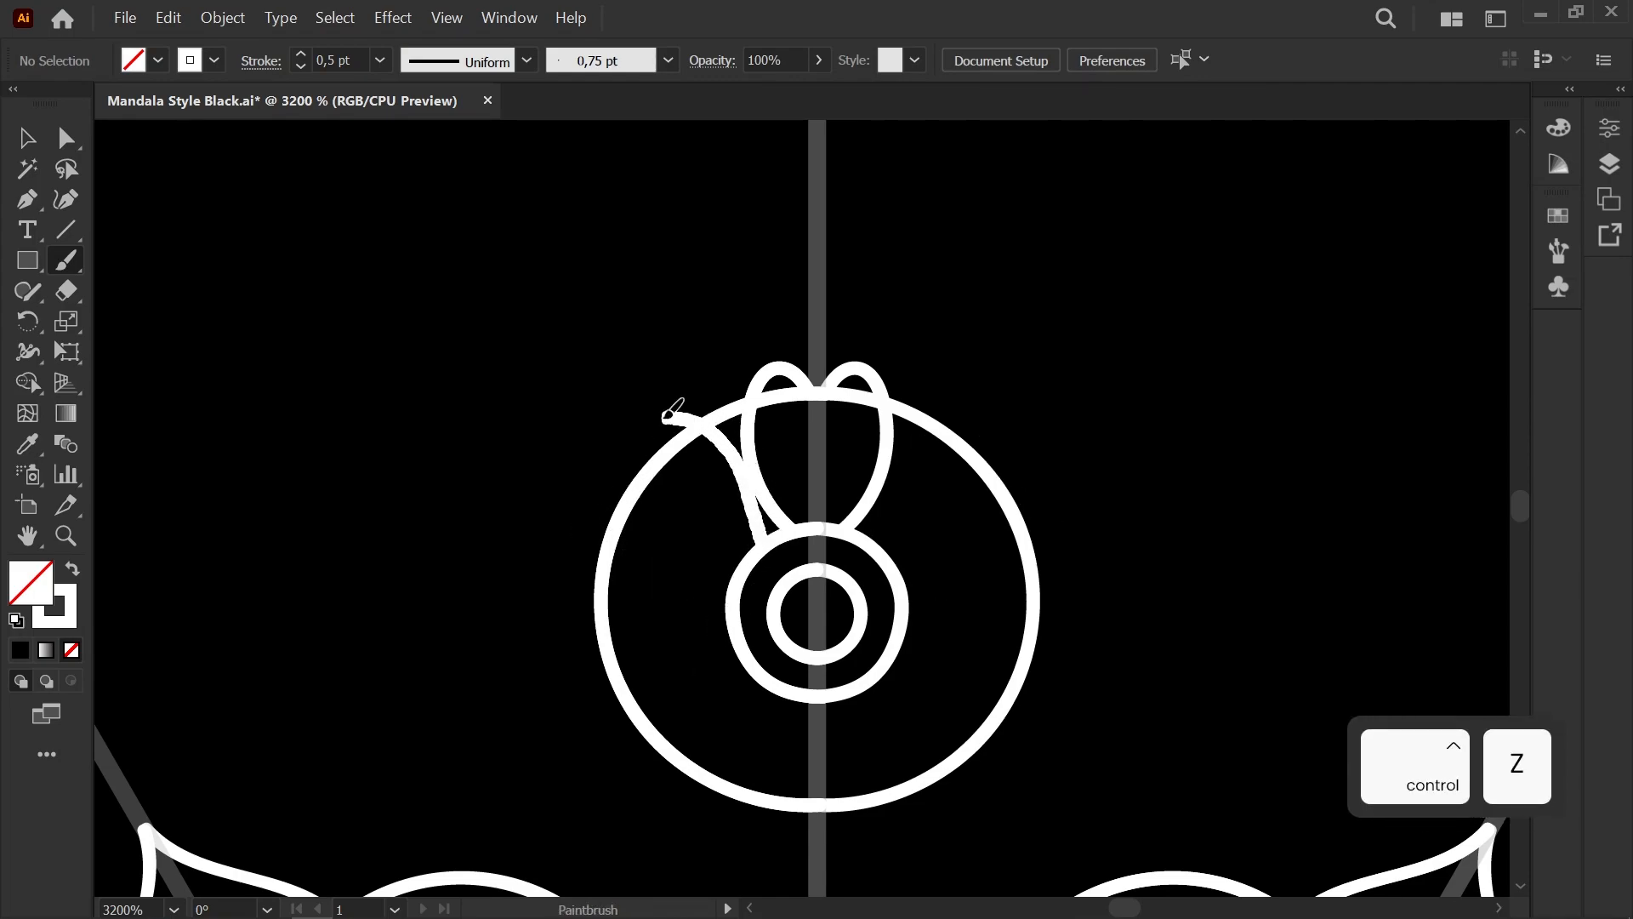
pyautogui.moveTo(644, 474)
pyautogui.mouseDown()
pyautogui.moveTo(579, 525)
pyautogui.moveTo(650, 583)
pyautogui.moveTo(737, 592)
pyautogui.mouseUp()
pyautogui.press('space')
pyautogui.moveTo(700, 689); pyautogui.dragTo(722, 515)
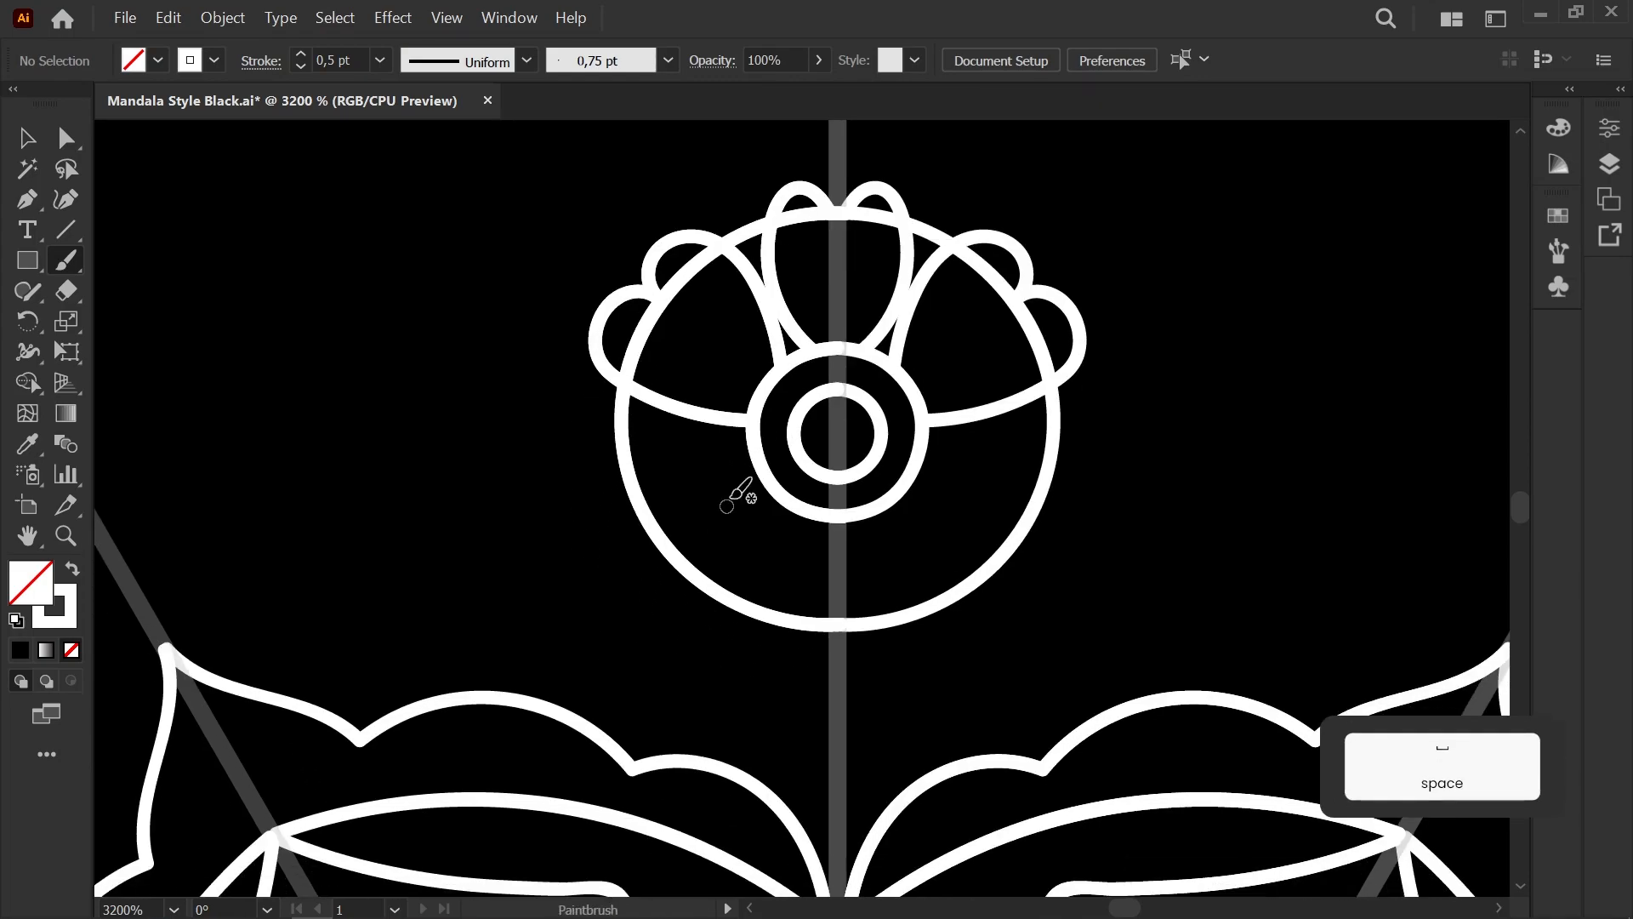
# Step: Paint a two-lobed petal at the flower's lower left, returning to the middle circle's lower edge
pyautogui.moveTo(668, 590)
pyautogui.mouseDown()
pyautogui.moveTo(739, 548)
pyautogui.moveTo(777, 484)
pyautogui.mouseUp()
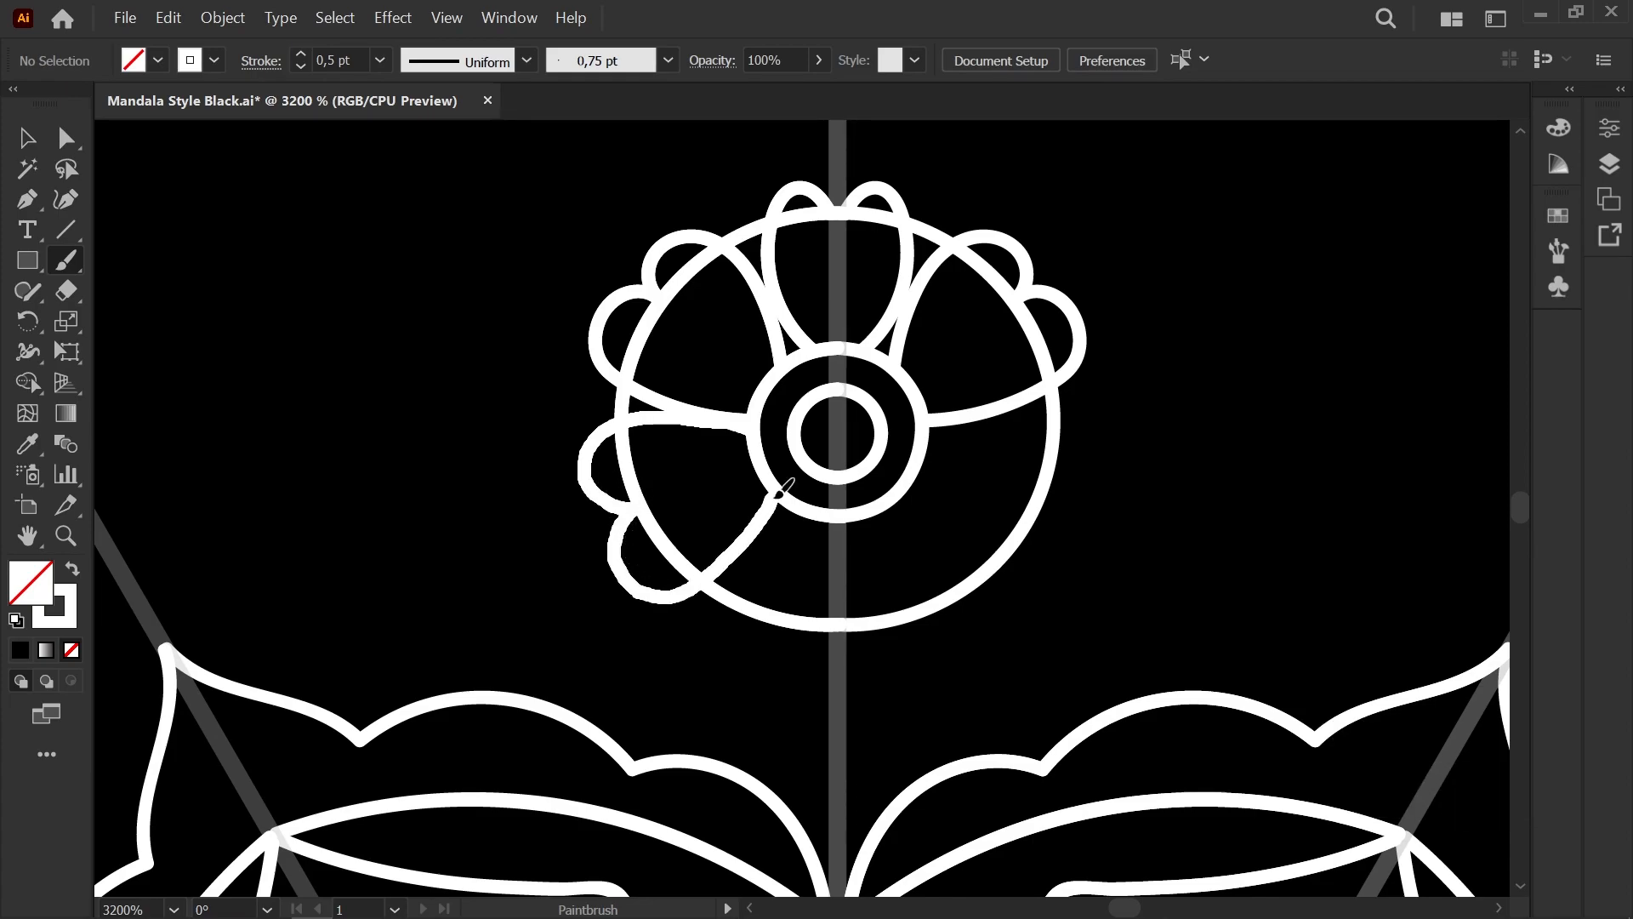
pyautogui.press('space')
pyautogui.moveTo(763, 681); pyautogui.dragTo(604, 560)
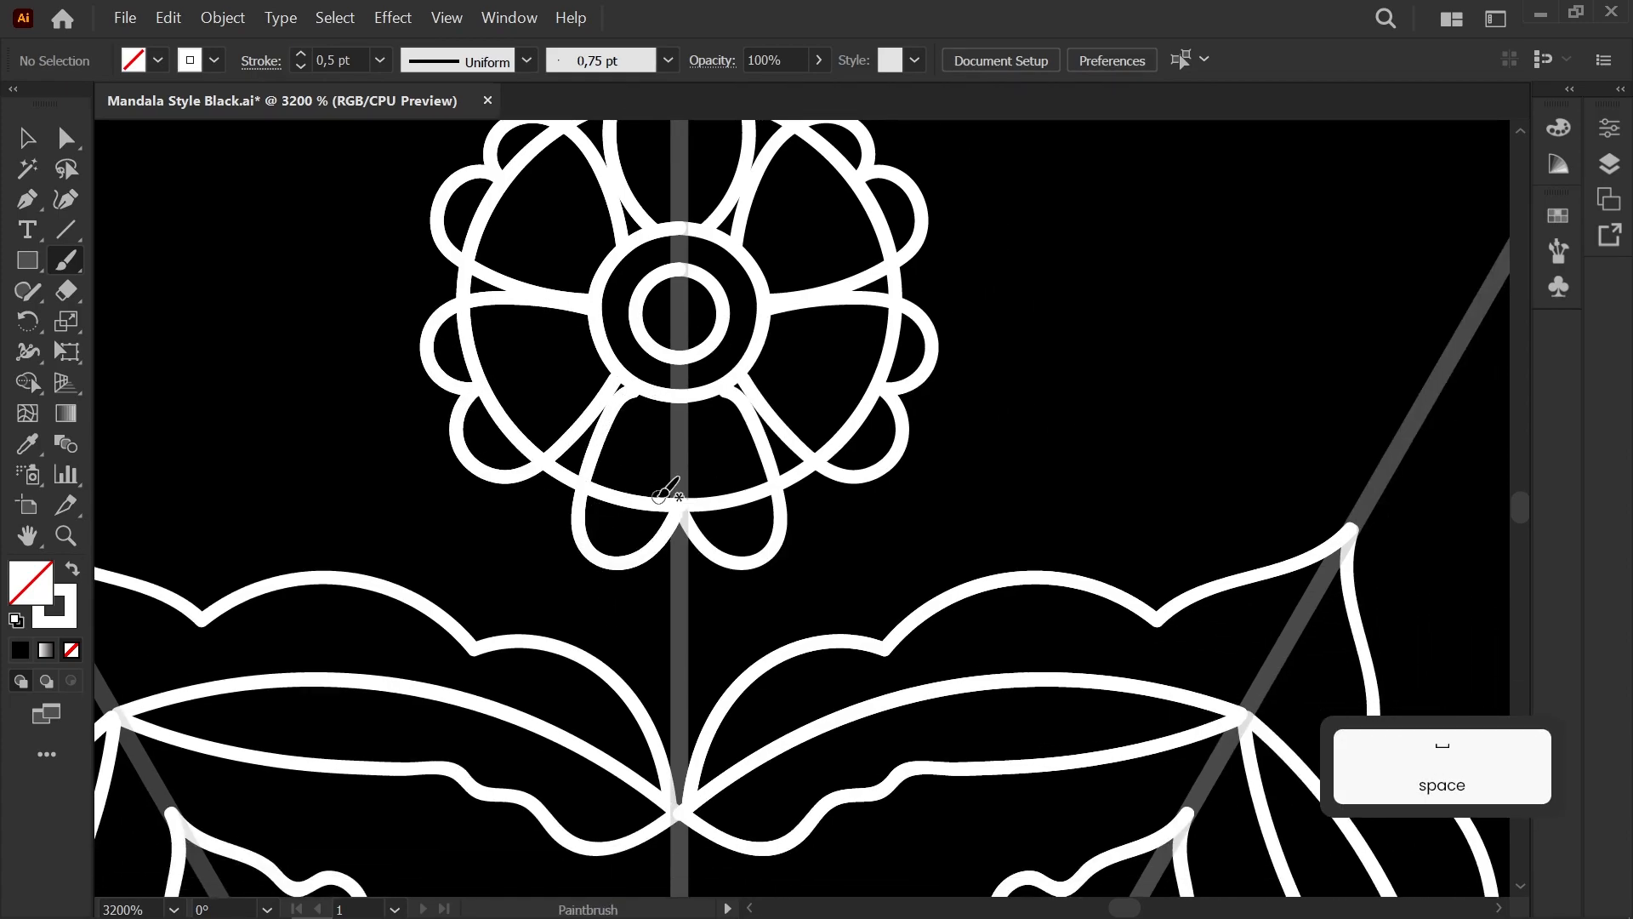
# Step: Repaint the left half of the bottom petal from the middle circle around to the vertical guide below the large circle
pyautogui.hotkey('ctrl', 'z')
pyautogui.scroll(-2, 659, 489)
pyautogui.scroll(3, 653, 451)
pyautogui.scroll(-3, 653, 451)
pyautogui.scroll(3, 646, 468)
pyautogui.hotkey('ctrl', 'z')
pyautogui.hotkey('ctrl', 'z')
pyautogui.moveTo(634, 455); pyautogui.dragTo(549, 581)
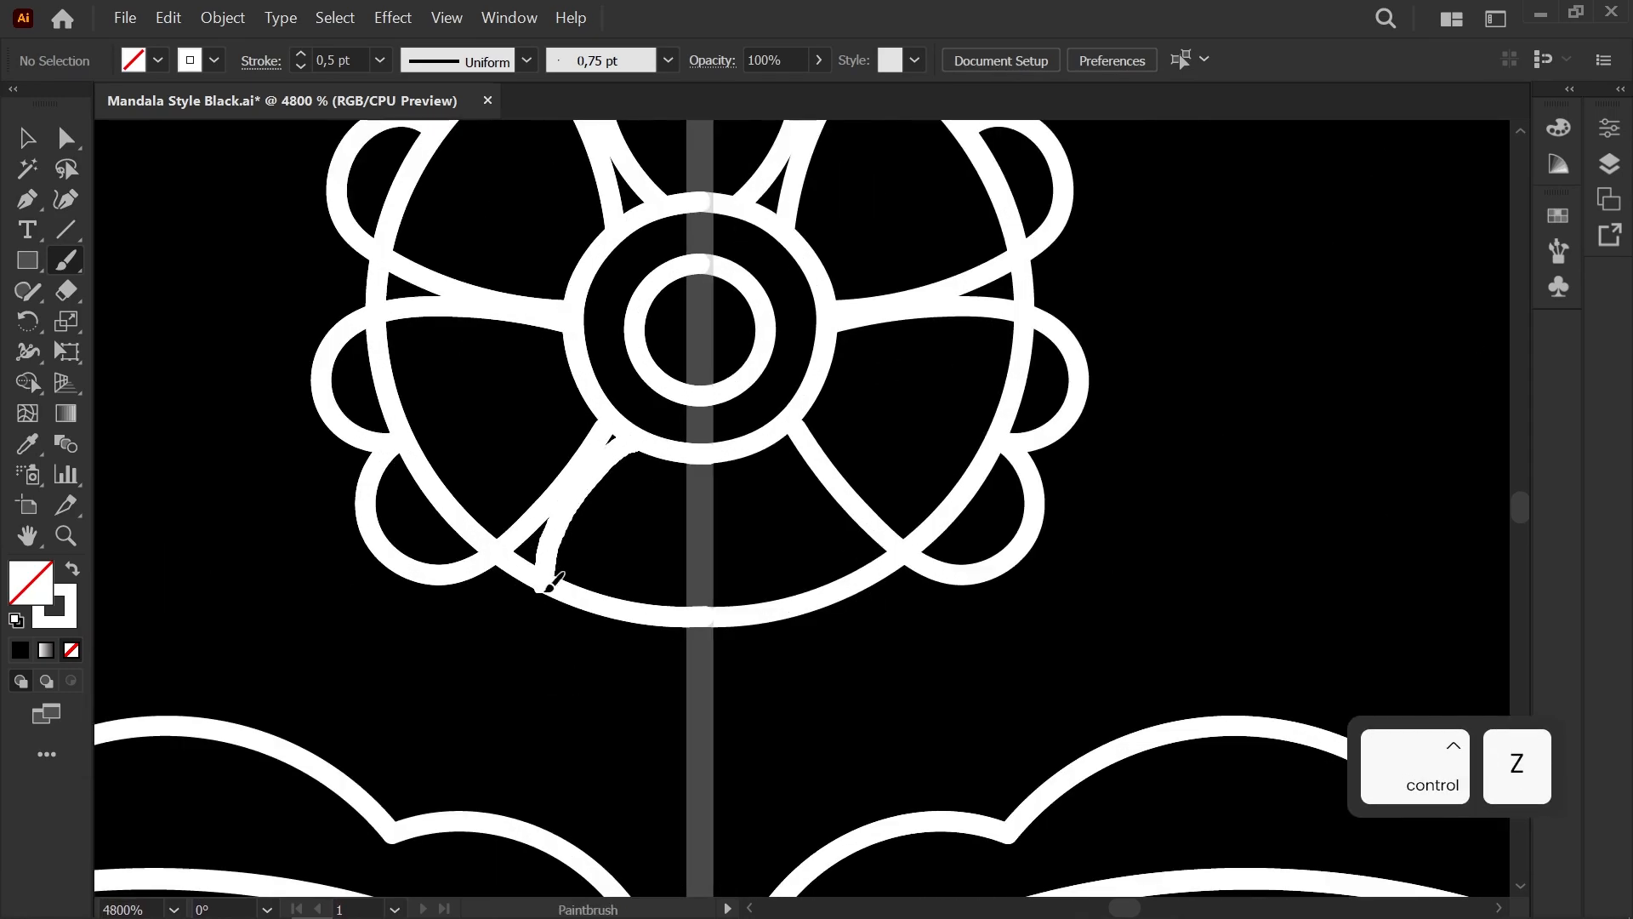
pyautogui.moveTo(705, 622); pyautogui.dragTo(706, 621)
pyautogui.scroll(-3, 649, 503)
pyautogui.scroll(5, 665, 490)
# Step: Reshape the bottom petal's curve beside the middle circle by adjusting its direction handles
pyautogui.press('a')
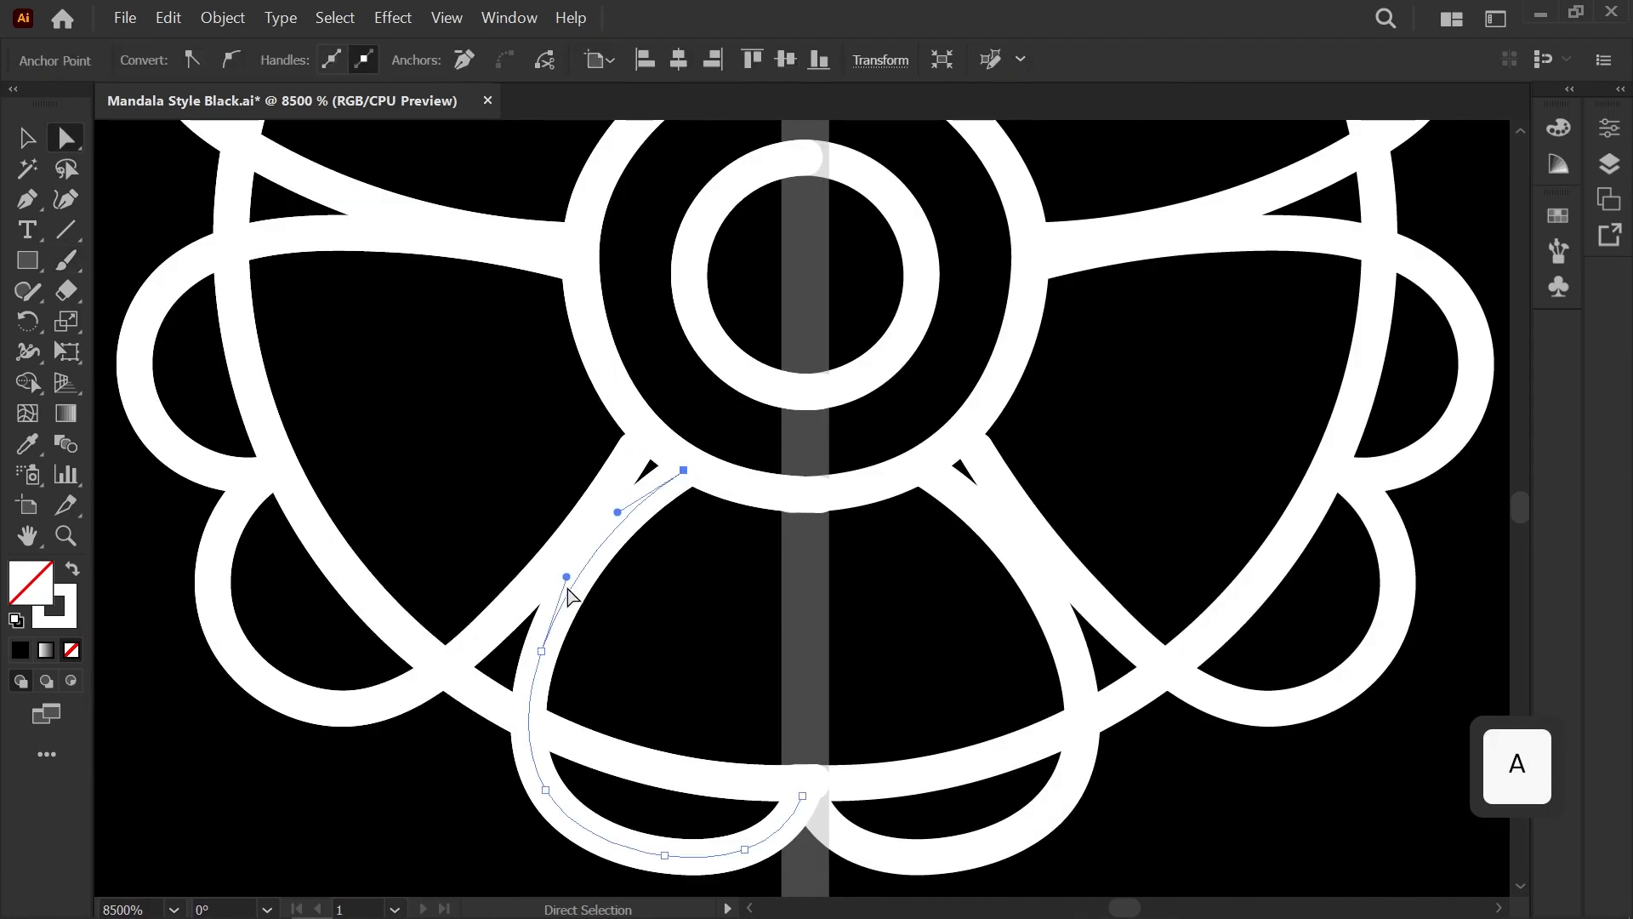
pyautogui.moveTo(584, 583); pyautogui.dragTo(585, 581)
pyautogui.moveTo(625, 523); pyautogui.dragTo(627, 517)
pyautogui.click(687, 466)
pyautogui.click(700, 561)
# Step: Widen the top petal's rounded lobe by adjusting its anchor points
pyautogui.scroll(-3, 700, 561)
pyautogui.scroll(3, 640, 184)
pyautogui.moveTo(648, 225)
pyautogui.mouseDown()
pyautogui.moveTo(671, 420)
pyautogui.moveTo(628, 425)
pyautogui.mouseUp()
pyautogui.click(720, 406)
pyautogui.click(660, 430)
pyautogui.click(642, 422)
pyautogui.click(641, 419)
pyautogui.click(803, 545)
# Step: Delete the large circle that crosses the flower's petals
pyautogui.scroll(-5, 803, 544)
pyautogui.moveTo(762, 577); pyautogui.dragTo(643, 497)
pyautogui.scroll(2, 596, 525)
pyautogui.click(663, 412)
pyautogui.press('Delete')
pyautogui.press('Delete')
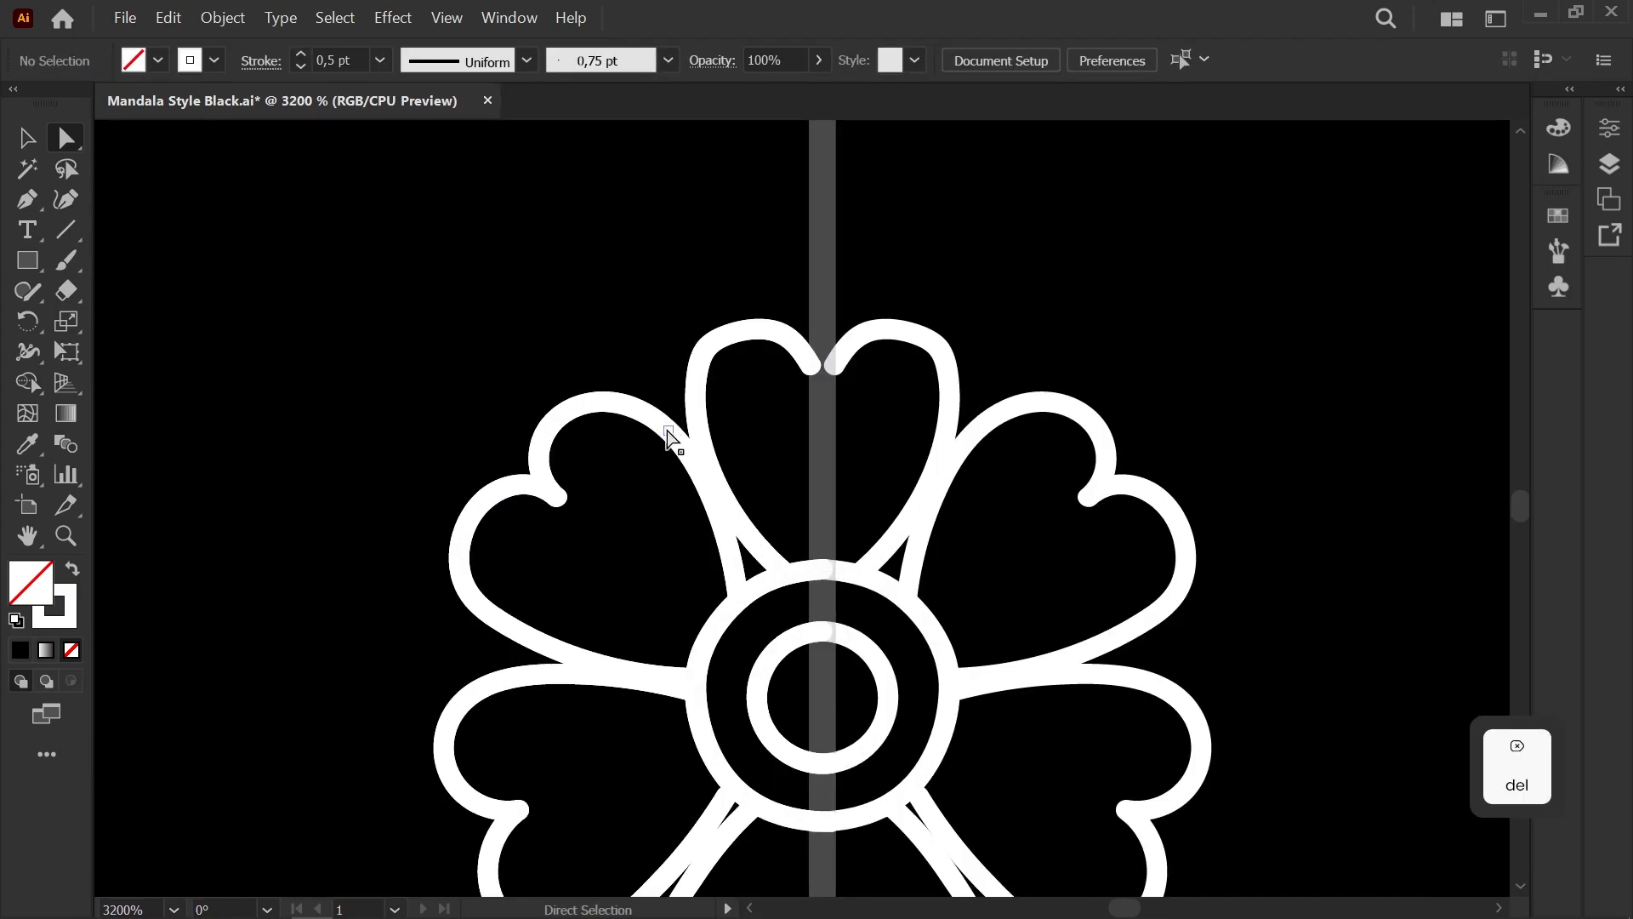
# Step: Move the top petal's inner end anchor onto the vertical guide to close the gap between the mirrored halves
pyautogui.scroll(-1, 596, 512)
pyautogui.scroll(2, 730, 423)
pyautogui.press('a')
pyautogui.moveTo(722, 394); pyautogui.dragTo(738, 395)
pyautogui.click(647, 485)
pyautogui.moveTo(561, 519); pyautogui.dragTo(570, 470)
# Step: Paint small rounded loops on the middle circle inside the top petal and the upper-left petal
pyautogui.scroll(-2, 562, 477)
pyautogui.moveTo(580, 555); pyautogui.dragTo(575, 417)
pyautogui.scroll(-3, 575, 417)
pyautogui.scroll(4, 604, 344)
pyautogui.press('b')
pyautogui.press('space')
pyautogui.moveTo(533, 564)
pyautogui.mouseDown()
pyautogui.moveTo(675, 603)
pyautogui.moveTo(746, 572)
pyautogui.mouseUp()
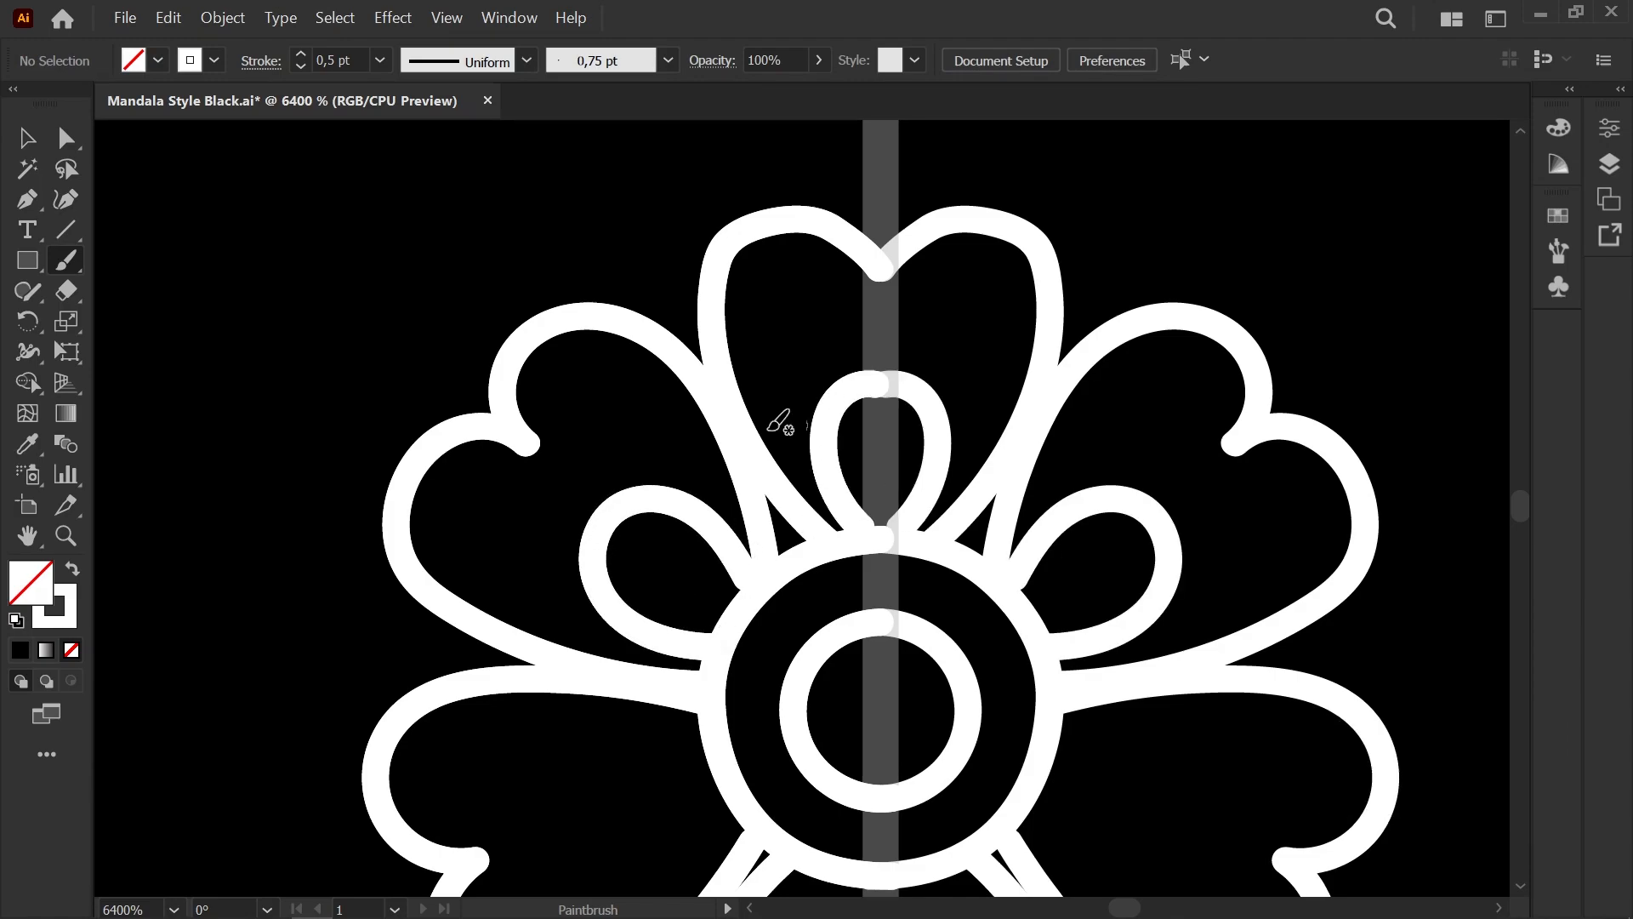
pyautogui.moveTo(825, 414); pyautogui.dragTo(825, 415)
# Step: Paint small rounded loops on the middle circle inside the lower-left petal and the bottom petal
pyautogui.press('space')
pyautogui.moveTo(660, 749); pyautogui.dragTo(799, 473)
pyautogui.moveTo(763, 583); pyautogui.dragTo(764, 584)
pyautogui.hotkey('ctrl', 'z')
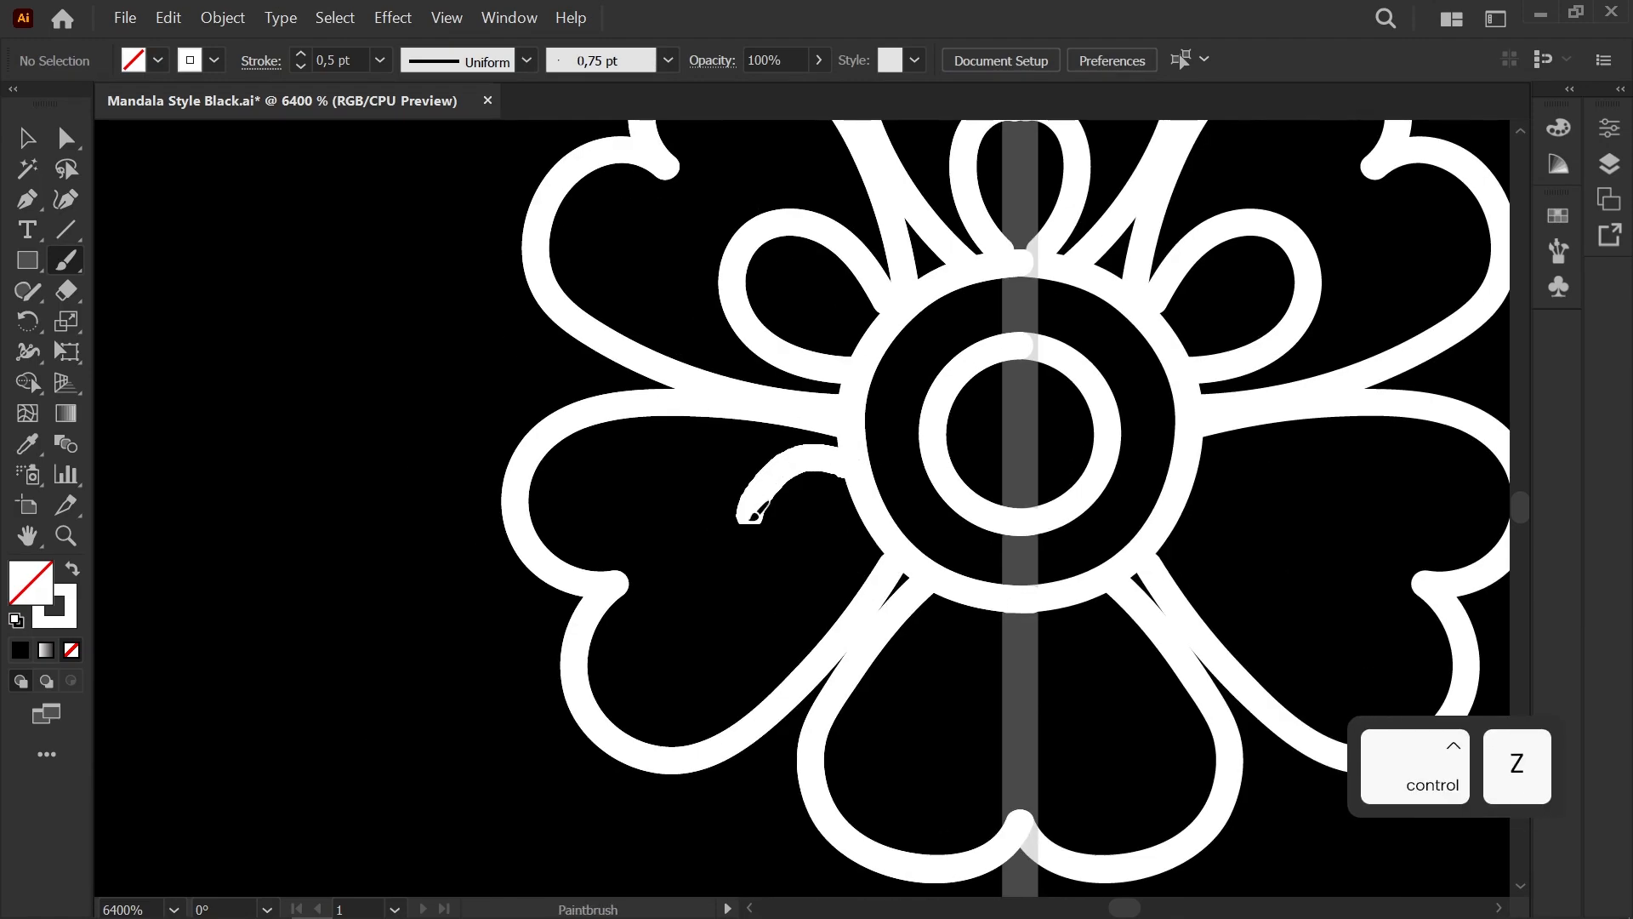
pyautogui.moveTo(1027, 724); pyautogui.dragTo(1029, 722)
pyautogui.scroll(-1, 999, 578)
pyautogui.moveTo(1000, 578); pyautogui.dragTo(872, 693)
# Step: Paint a small circle in each of the two lobes of the upper-left petal
pyautogui.scroll(3, 661, 409)
pyautogui.moveTo(660, 409)
pyautogui.mouseDown()
pyautogui.moveTo(623, 514)
pyautogui.moveTo(642, 547)
pyautogui.mouseUp()
pyautogui.moveTo(717, 307)
pyautogui.mouseDown()
pyautogui.moveTo(700, 303)
pyautogui.moveTo(793, 384)
pyautogui.mouseUp()
pyautogui.scroll(-1, 573, 412)
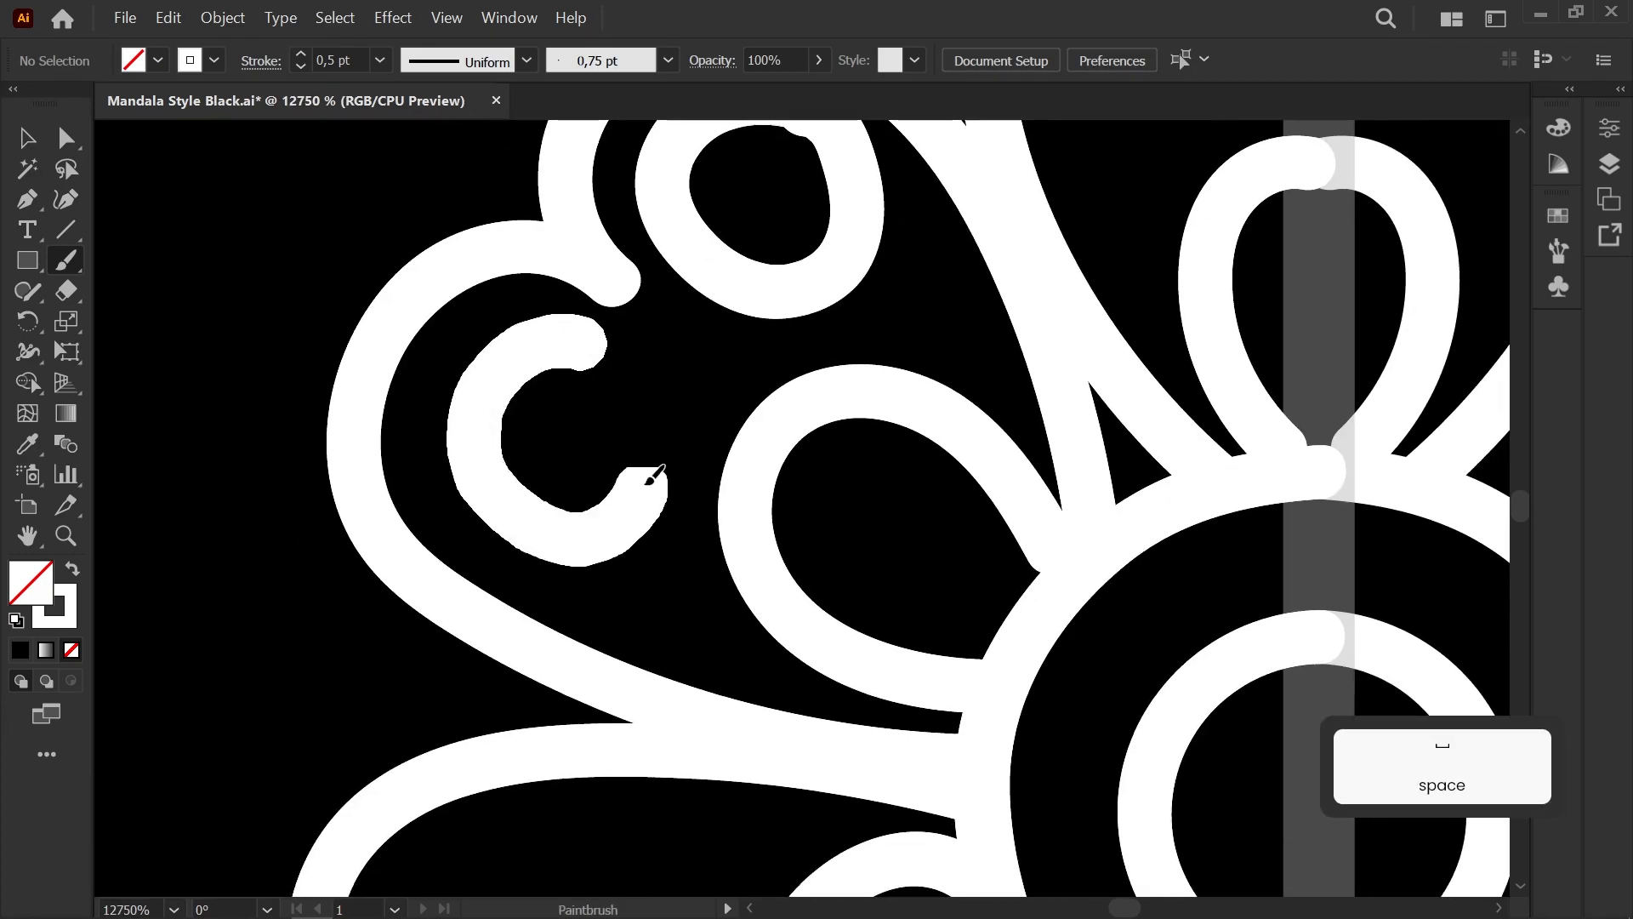
pyautogui.scroll(-4, 558, 365)
pyautogui.scroll(5, 562, 340)
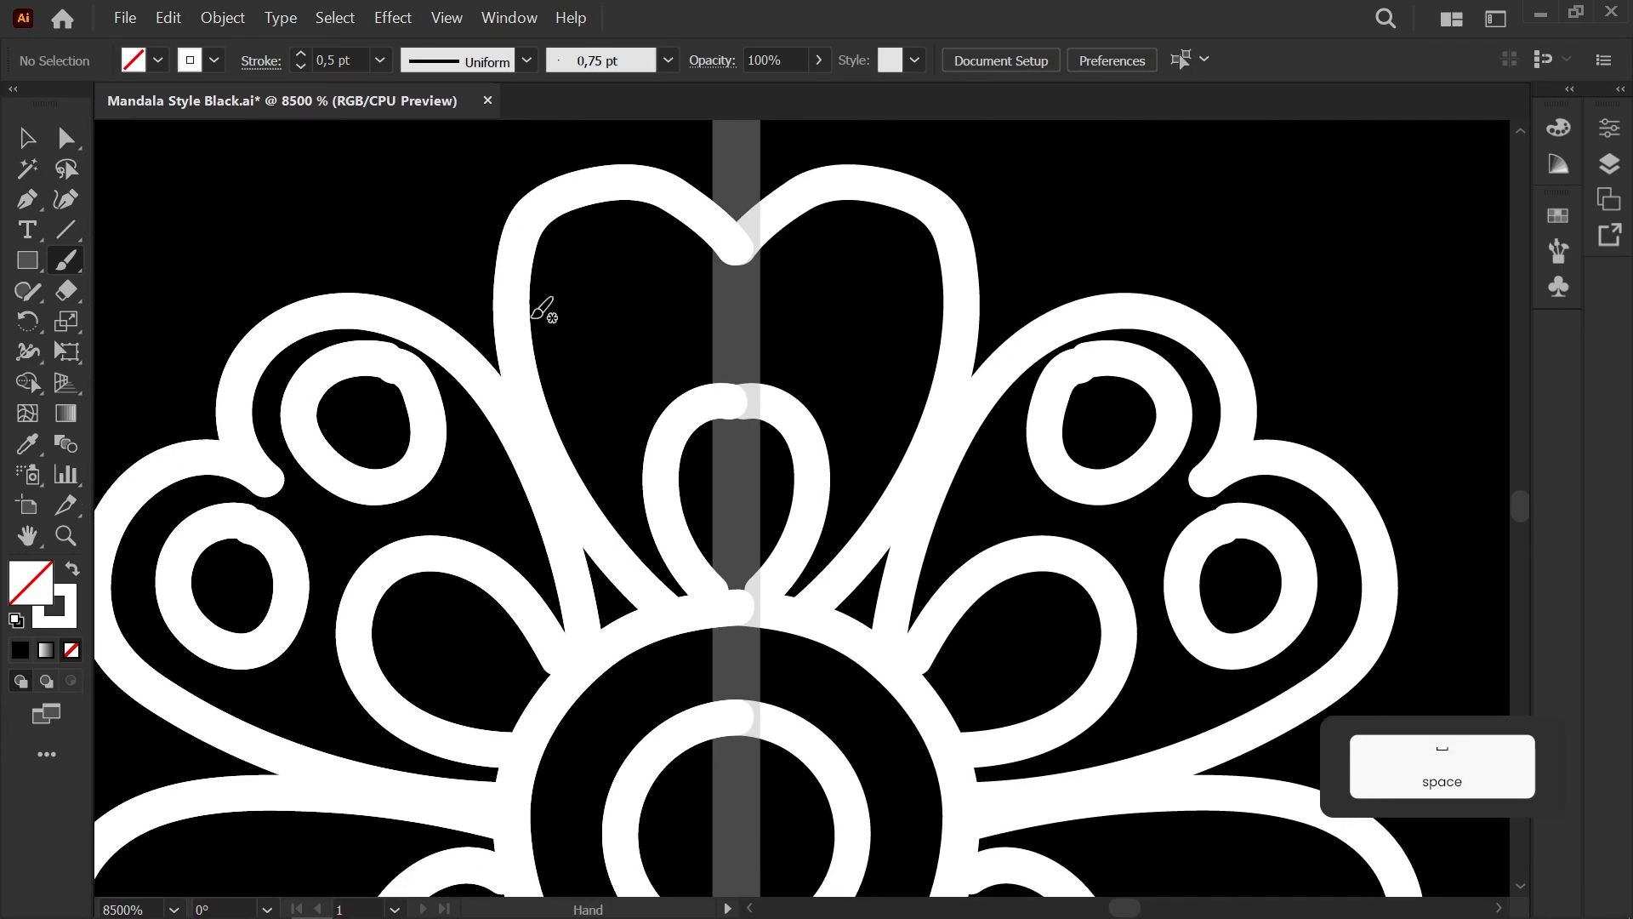
# Step: Paint a small circle in the top petal's lobe and smooth its outline by adjusting its anchor points
pyautogui.moveTo(561, 360); pyautogui.dragTo(676, 340)
pyautogui.hotkey('ctrl', 'z')
pyautogui.moveTo(639, 237)
pyautogui.mouseDown()
pyautogui.moveTo(678, 340)
pyautogui.moveTo(646, 247)
pyautogui.mouseUp()
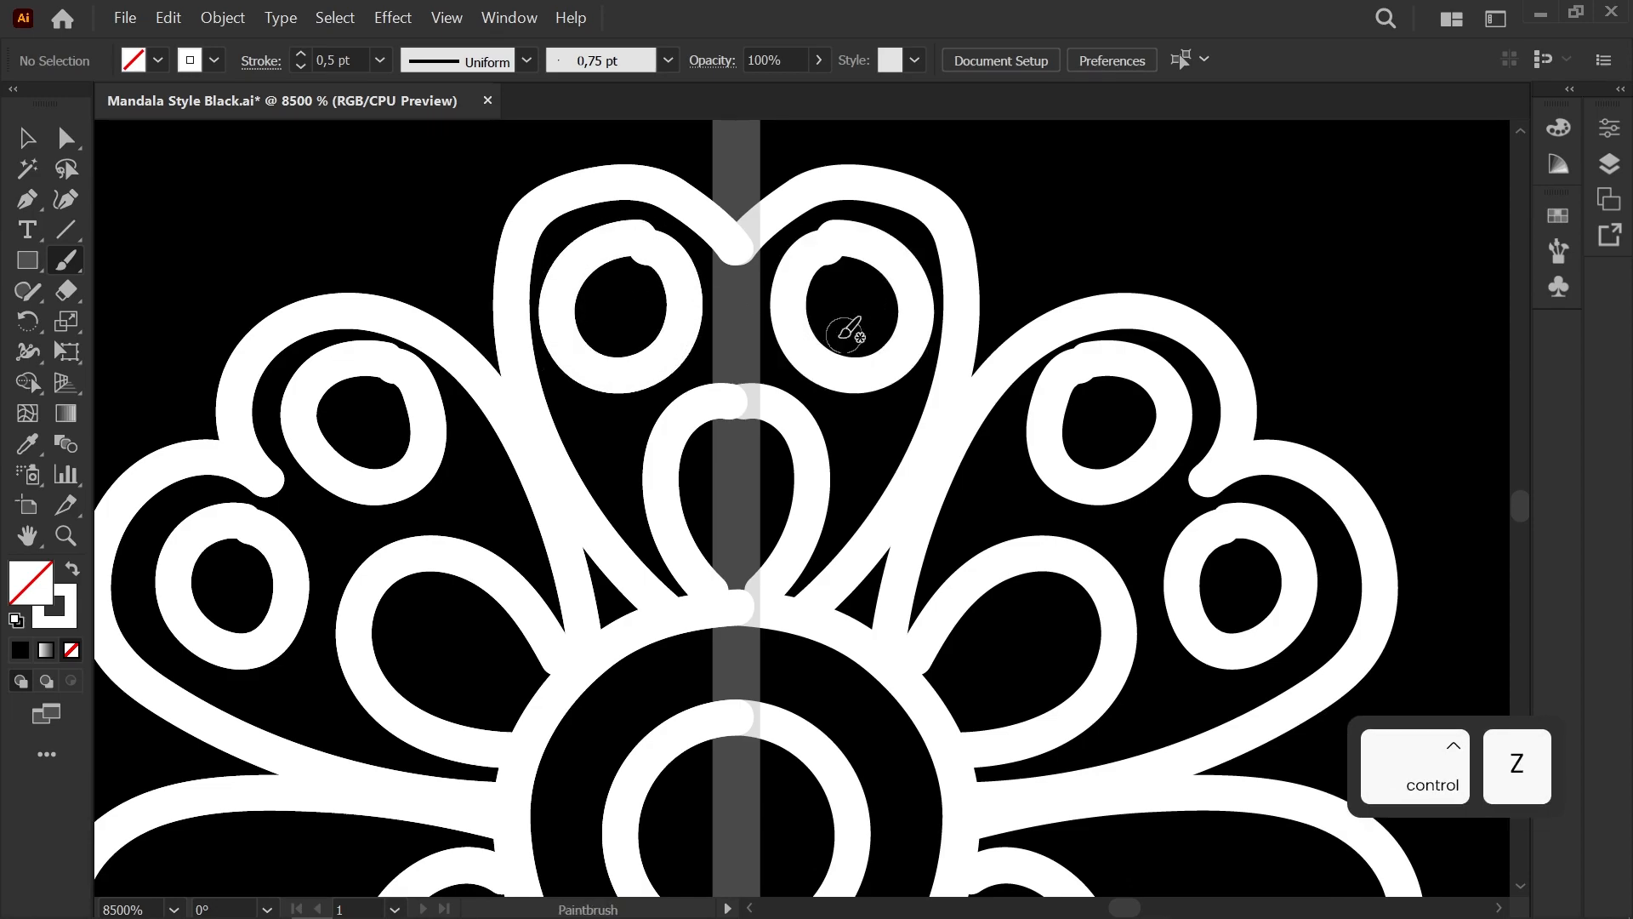
pyautogui.scroll(1, 647, 246)
pyautogui.press('a')
pyautogui.click(752, 230)
pyautogui.moveTo(807, 228); pyautogui.dragTo(798, 215)
pyautogui.click(748, 493)
pyautogui.scroll(-2, 582, 742)
# Step: Paint a small circle in the upper lobe of the lower-left petal
pyautogui.moveTo(582, 742); pyautogui.dragTo(792, 213)
pyautogui.scroll(1, 691, 255)
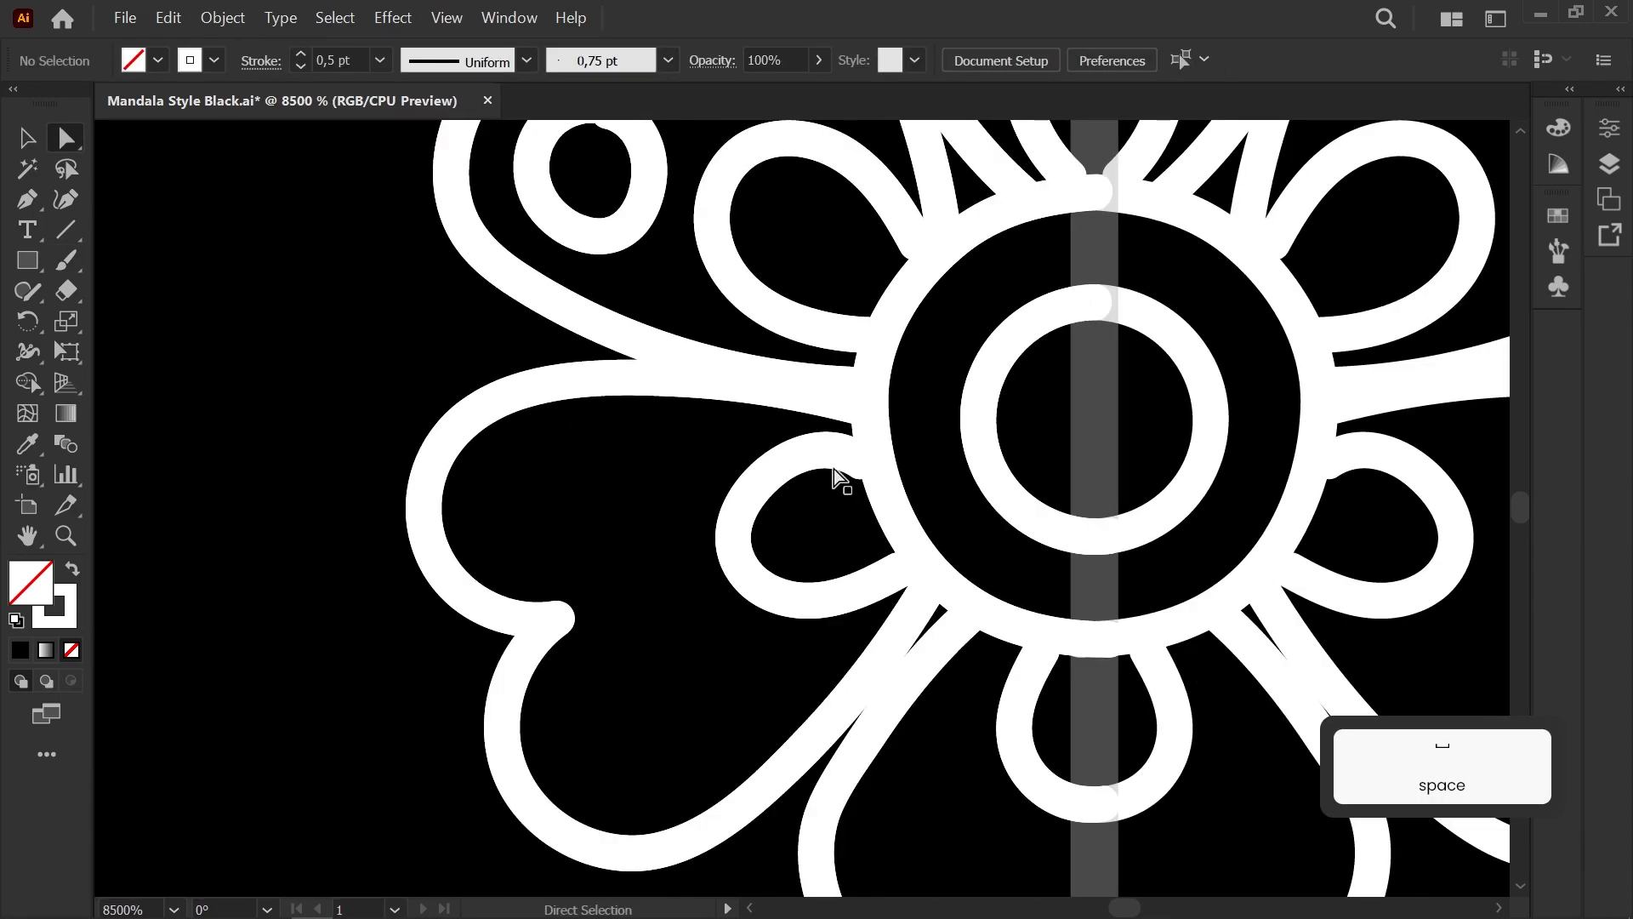
pyautogui.click(627, 503)
pyautogui.press('b')
pyautogui.moveTo(596, 430); pyautogui.dragTo(525, 524)
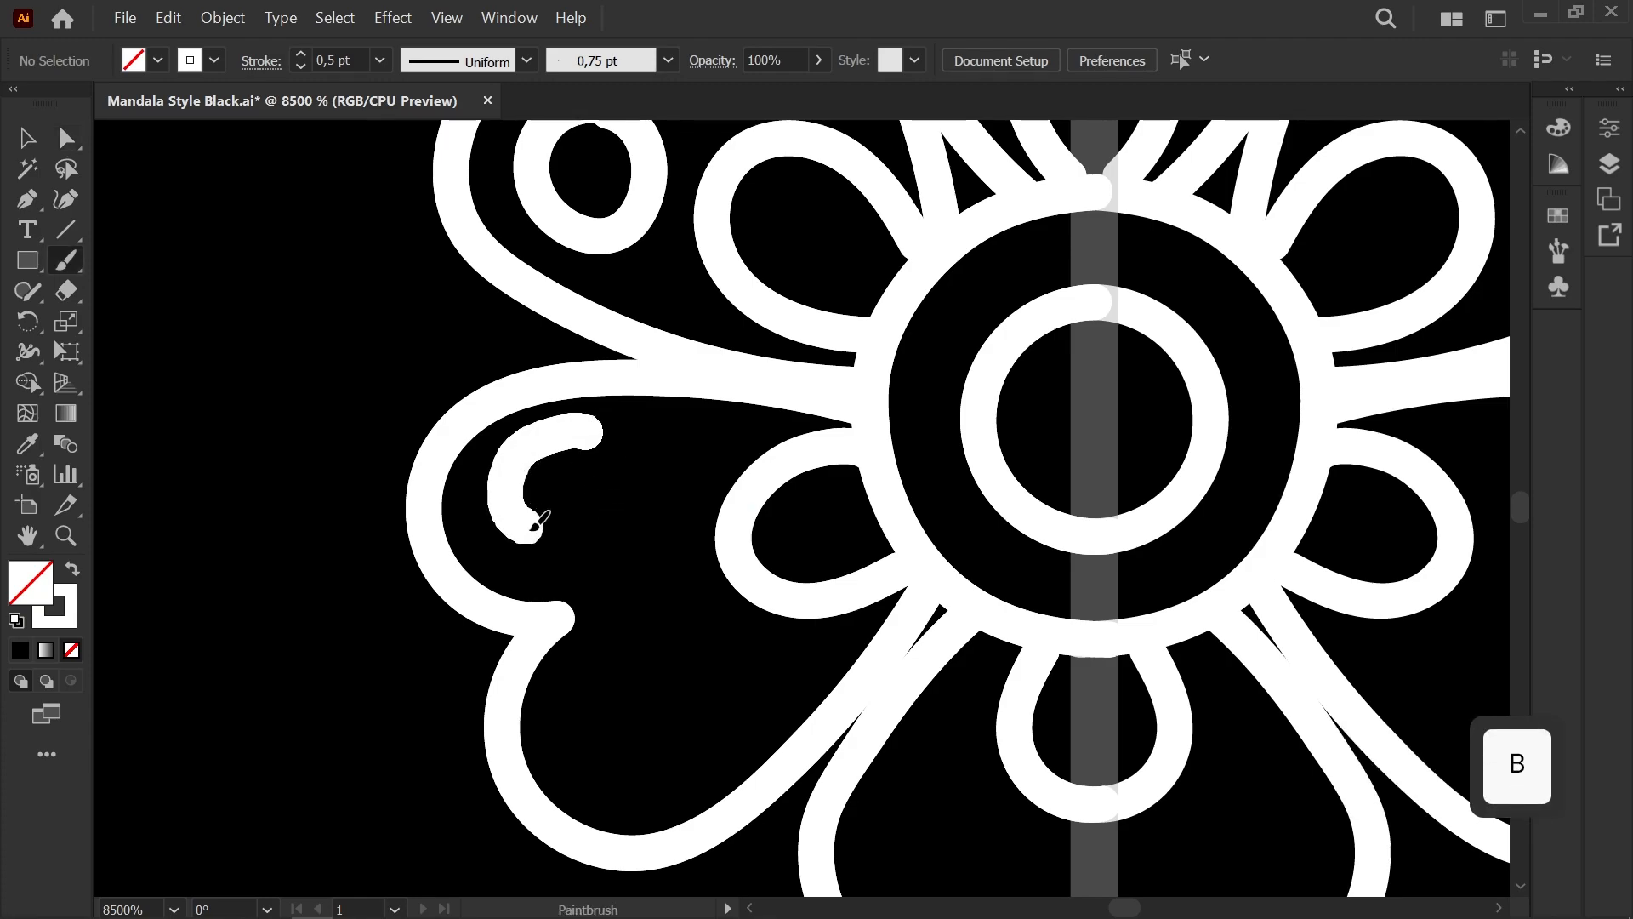
pyautogui.hotkey('ctrl', 'z')
pyautogui.moveTo(598, 436); pyautogui.dragTo(527, 446)
pyautogui.moveTo(609, 500); pyautogui.dragTo(587, 439)
pyautogui.press('space')
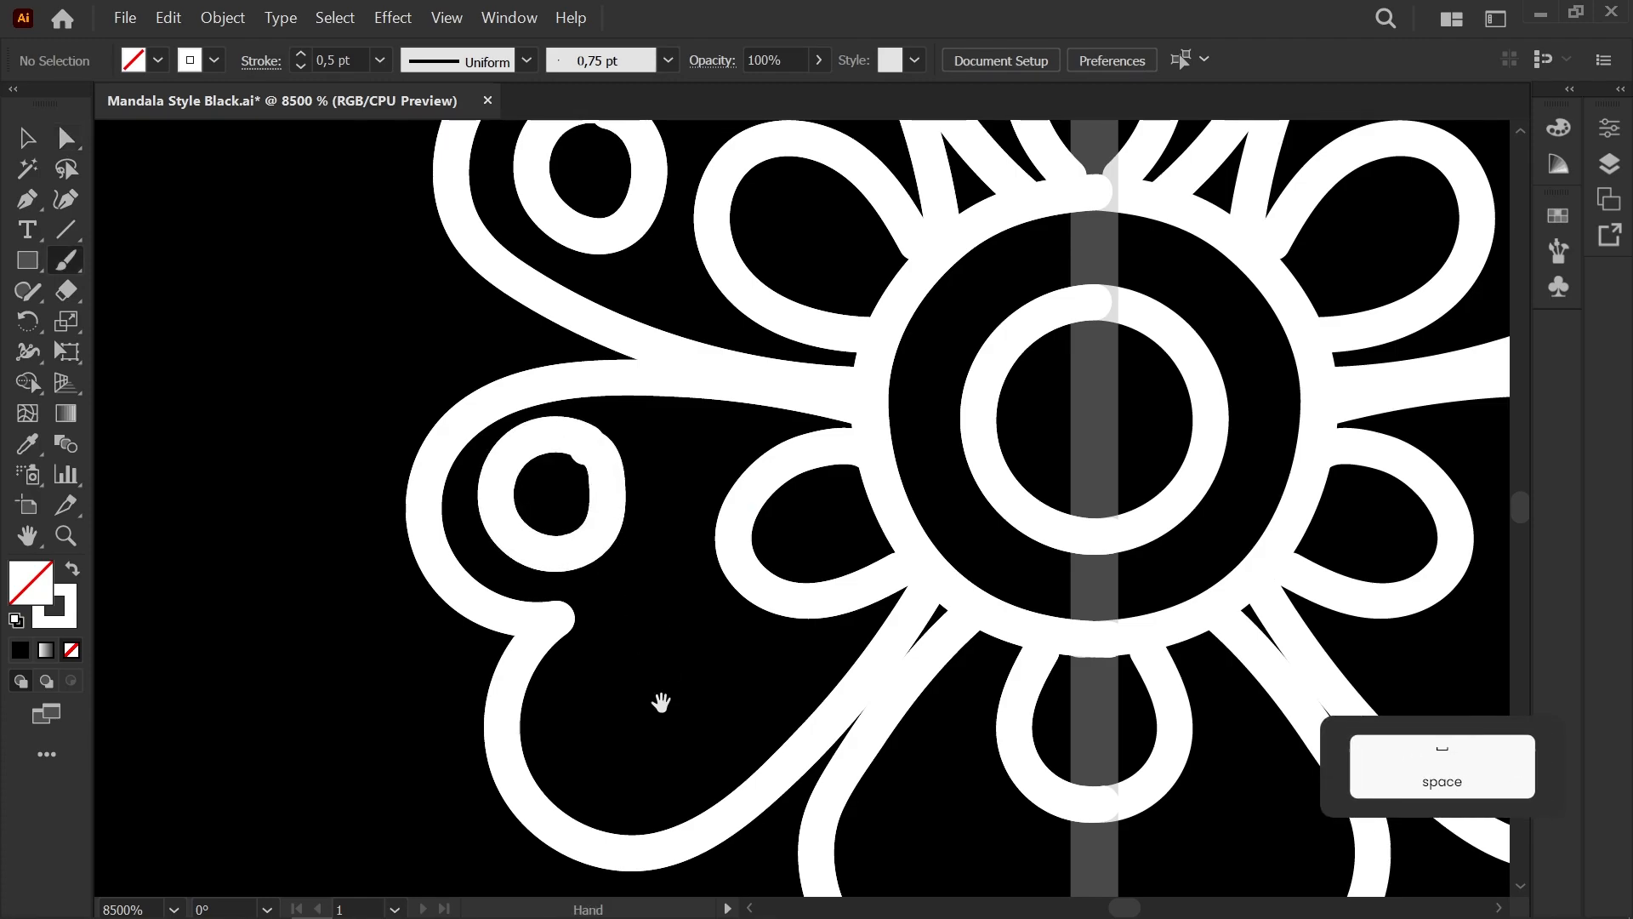
# Step: Paint small circles in the lower lobe of the lower-left petal and in the bottom petal's lobe
pyautogui.moveTo(660, 703); pyautogui.dragTo(583, 576)
pyautogui.moveTo(594, 519); pyautogui.dragTo(524, 572)
pyautogui.hotkey('ctrl', 'z')
pyautogui.moveTo(576, 522); pyautogui.dragTo(633, 621)
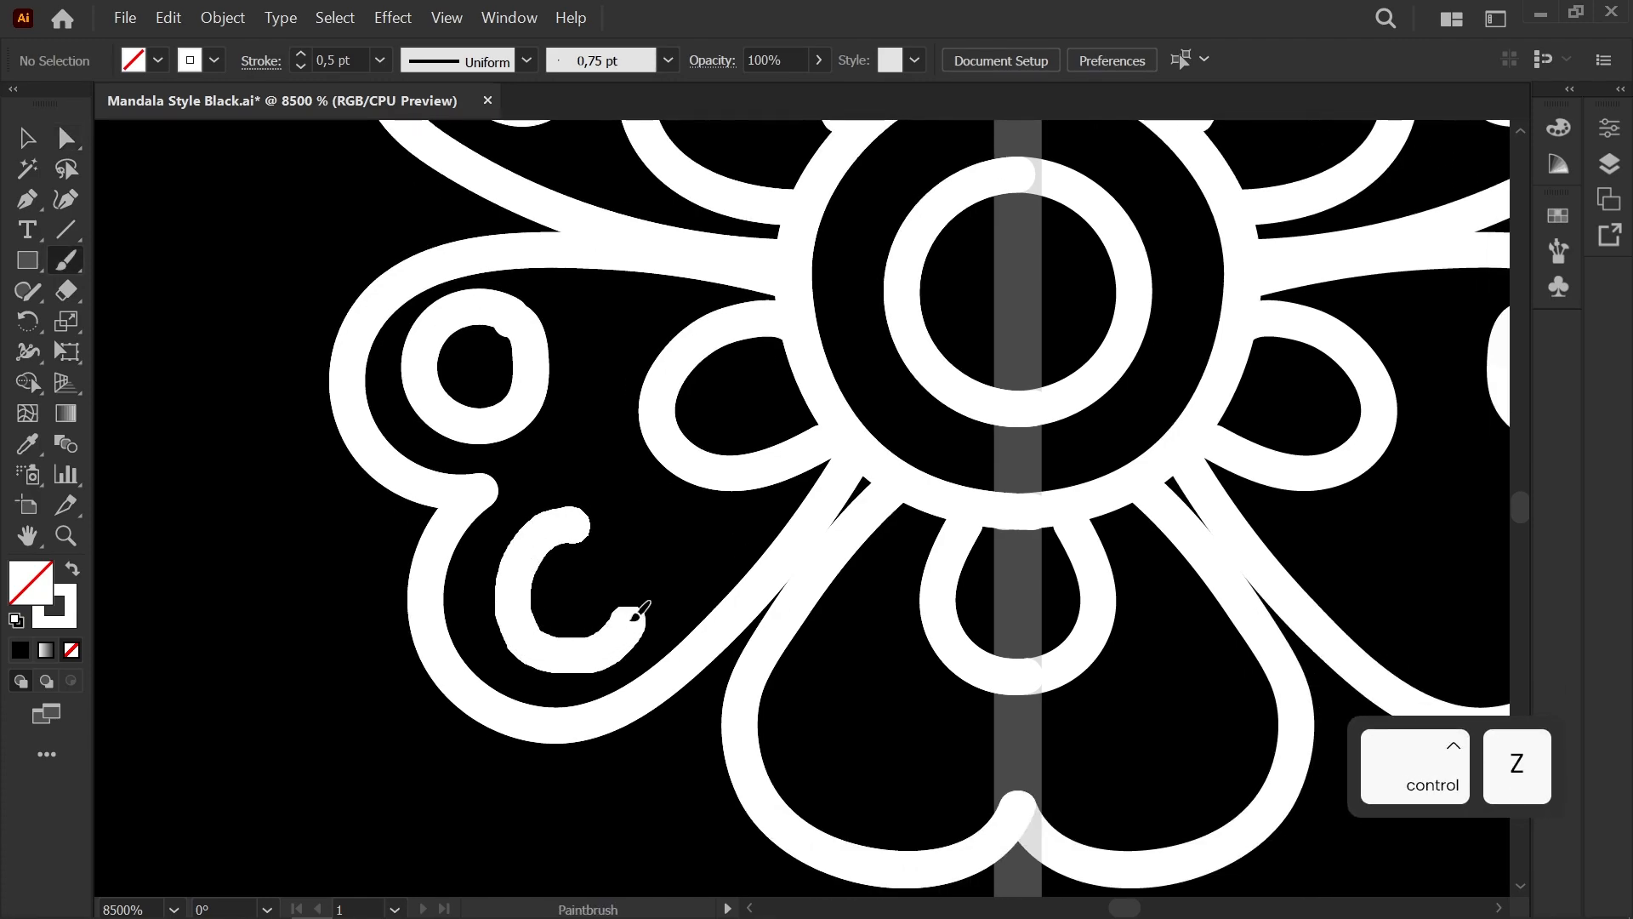
pyautogui.press('space')
pyautogui.moveTo(903, 679); pyautogui.dragTo(584, 532)
pyautogui.moveTo(637, 617)
pyautogui.mouseDown()
pyautogui.moveTo(578, 524)
pyautogui.moveTo(787, 656)
pyautogui.moveTo(847, 640)
pyautogui.mouseUp()
pyautogui.scroll(1, 548, 544)
# Step: Smooth the small circles in the bottom and lower-left petals by moving their anchor points
pyautogui.press('space')
pyautogui.press('a')
pyautogui.click(538, 542)
pyautogui.press('space')
pyautogui.moveTo(538, 542); pyautogui.dragTo(971, 733)
pyautogui.click(629, 512)
pyautogui.moveTo(629, 511); pyautogui.dragTo(620, 517)
# Step: Smooth the small circles in the upper-left and top petals by moving their anchor points
pyautogui.press('space')
pyautogui.moveTo(667, 427); pyautogui.dragTo(711, 791)
pyautogui.click(555, 490)
pyautogui.moveTo(551, 453); pyautogui.dragTo(547, 448)
pyautogui.click(683, 443)
pyautogui.scroll(-2, 682, 442)
pyautogui.press('space')
pyautogui.moveTo(626, 406); pyautogui.dragTo(651, 590)
pyautogui.scroll(-3, 577, 477)
pyautogui.scroll(4, 719, 205)
pyautogui.click(669, 605)
pyautogui.click(624, 632)
pyautogui.click(646, 527)
# Step: Examine the whole mandala with its ring of flowers alongside the reference sheet of ornaments
pyautogui.scroll(-2, 646, 528)
pyautogui.press('space')
pyautogui.moveTo(645, 528); pyautogui.dragTo(642, 277)
pyautogui.scroll(-2, 641, 276)
pyautogui.scroll(-3, 594, 433)
pyautogui.press('space')
pyautogui.moveTo(518, 513); pyautogui.dragTo(480, 395)
pyautogui.scroll(2, 553, 493)
pyautogui.press('space')
pyautogui.scroll(-8, 480, 396)
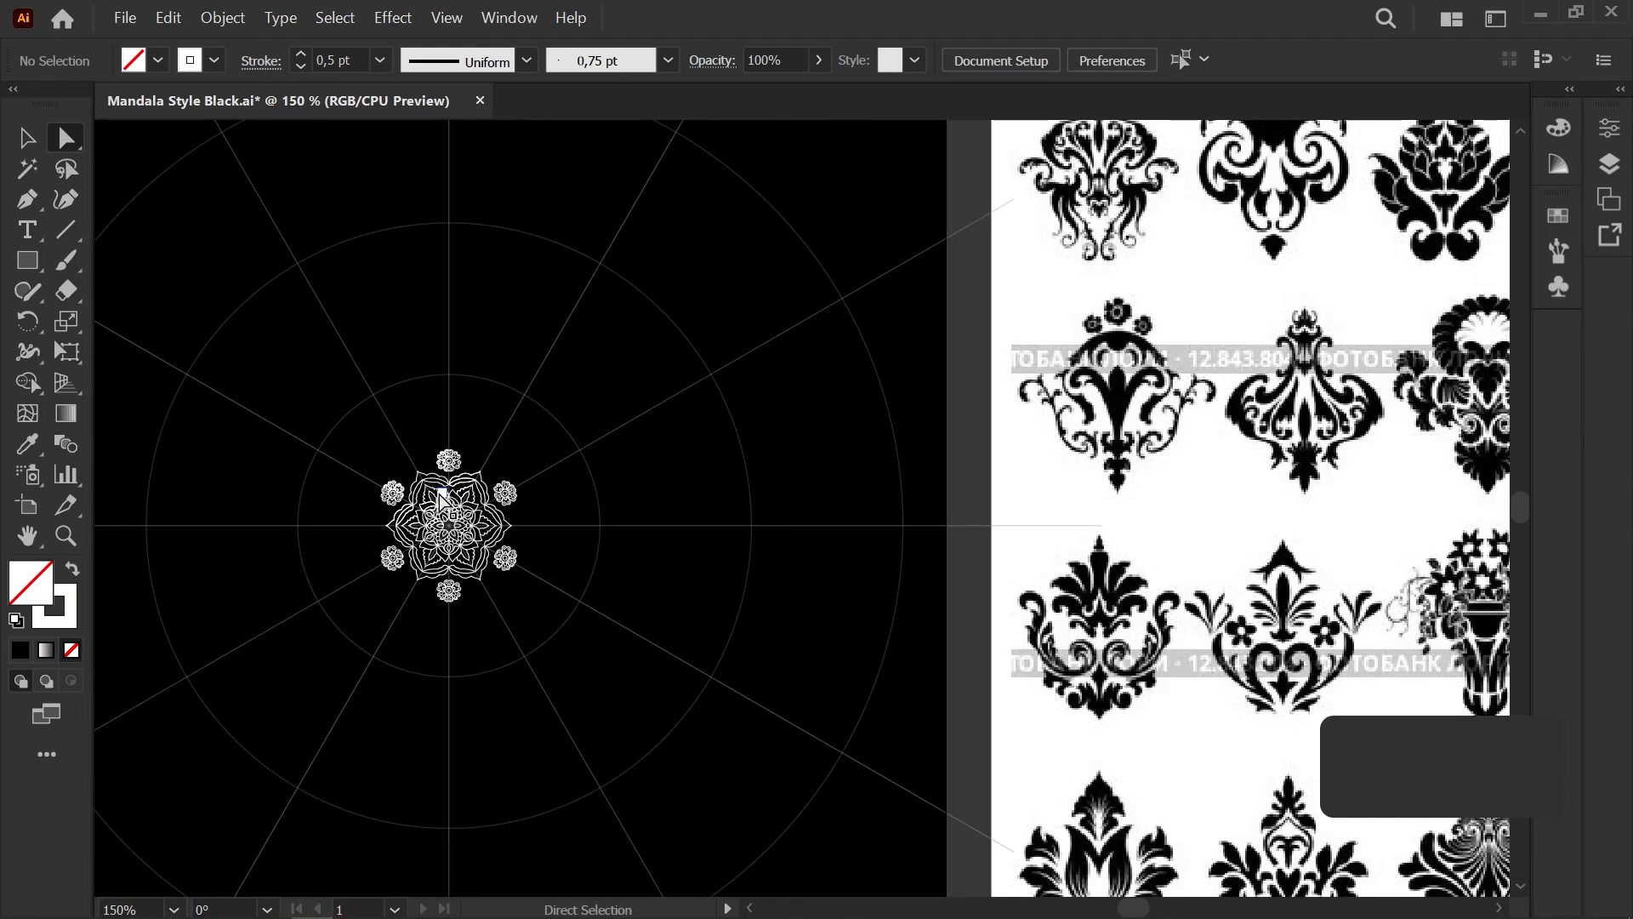
pyautogui.press('space')
pyautogui.moveTo(523, 504)
pyautogui.mouseDown()
pyautogui.moveTo(364, 492)
pyautogui.moveTo(279, 559)
pyautogui.moveTo(383, 584)
pyautogui.mouseUp()
pyautogui.scroll(8, 265, 542)
pyautogui.press('b')
pyautogui.press('space')
pyautogui.moveTo(514, 572); pyautogui.dragTo(517, 647)
pyautogui.moveTo(557, 266)
pyautogui.mouseDown()
pyautogui.moveTo(746, 785)
pyautogui.moveTo(644, 691)
pyautogui.mouseUp()
pyautogui.hotkey('ctrl', 'z')
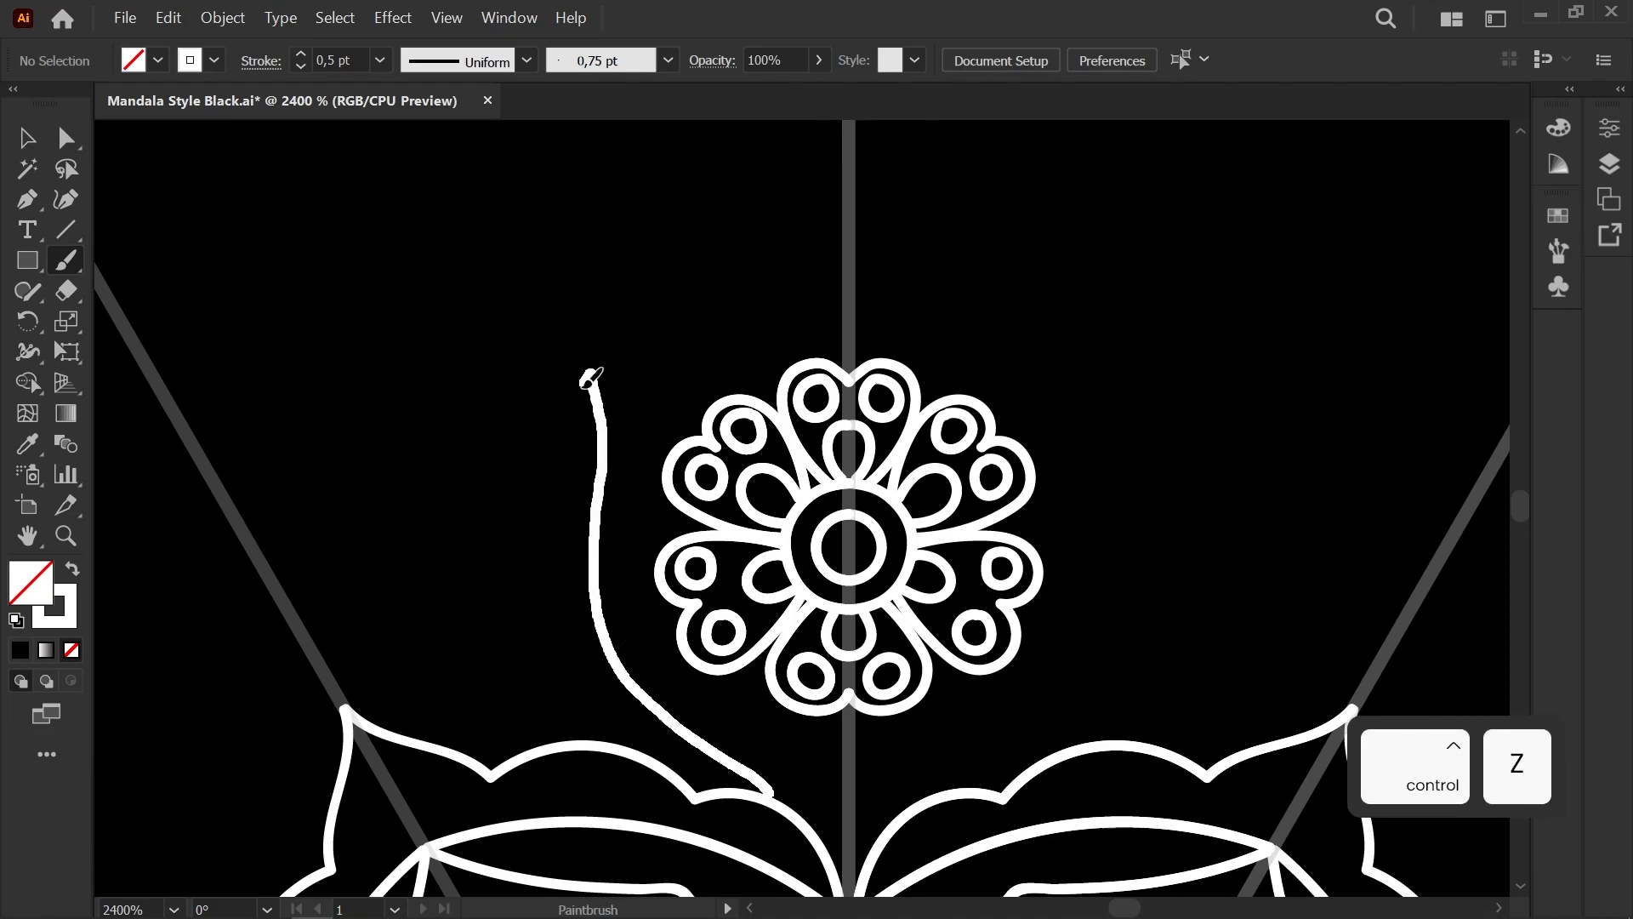
pyautogui.scroll(-9, 641, 554)
pyautogui.press('space')
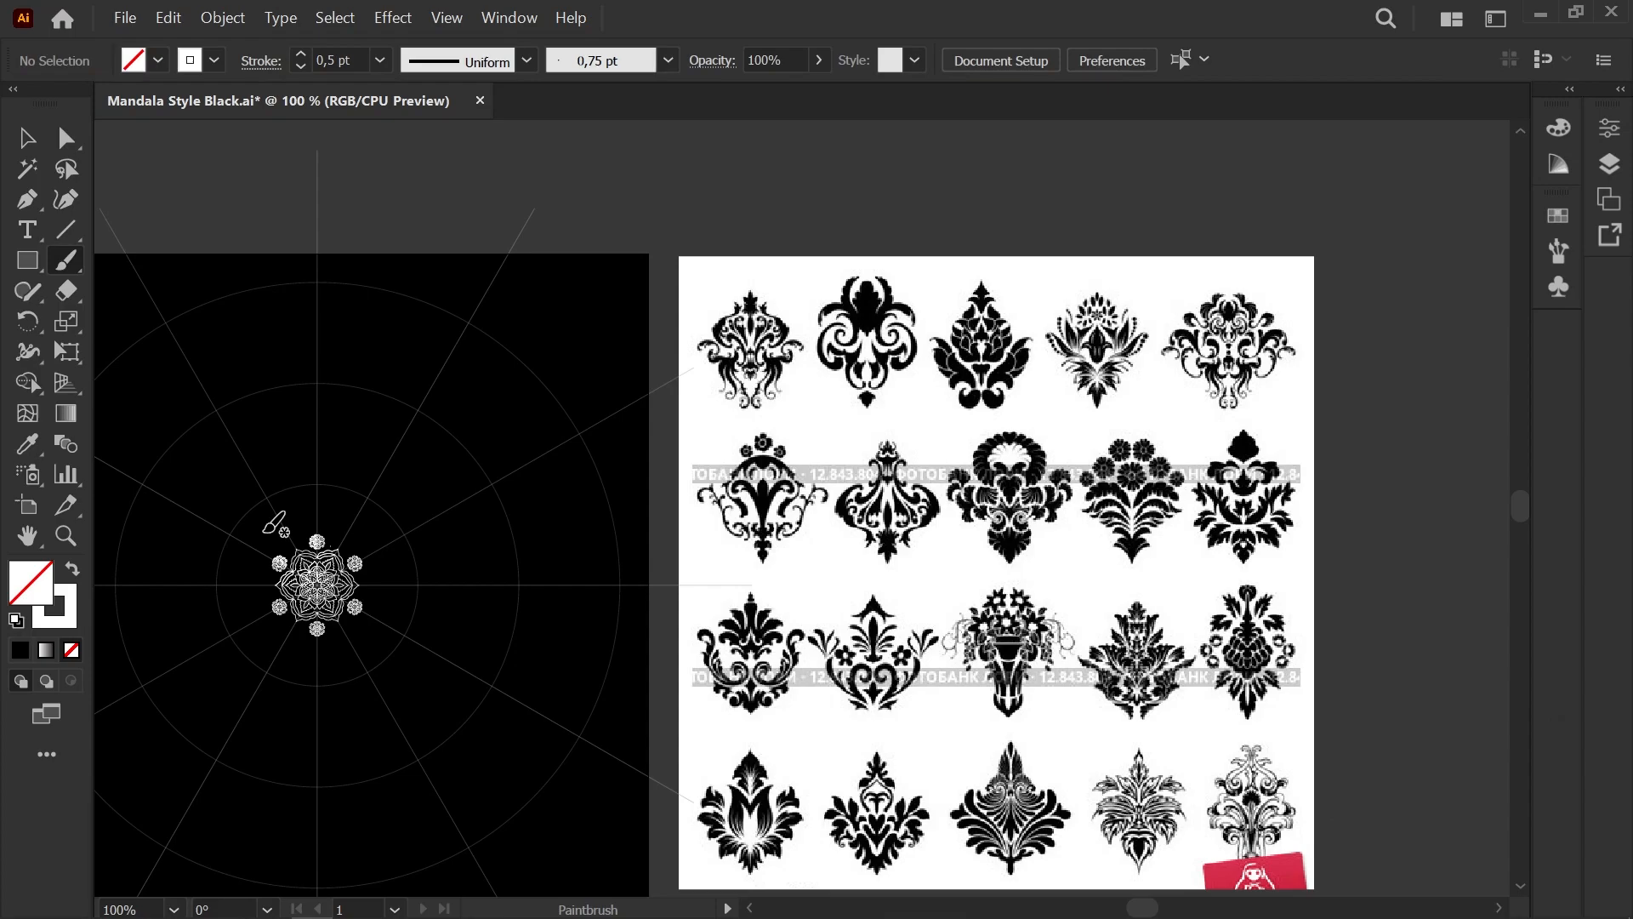
# Step: Paint a tall pointed leaf left of the flower, rising from the scalloped border and curving back to its base
pyautogui.scroll(9, 273, 523)
pyautogui.press('space')
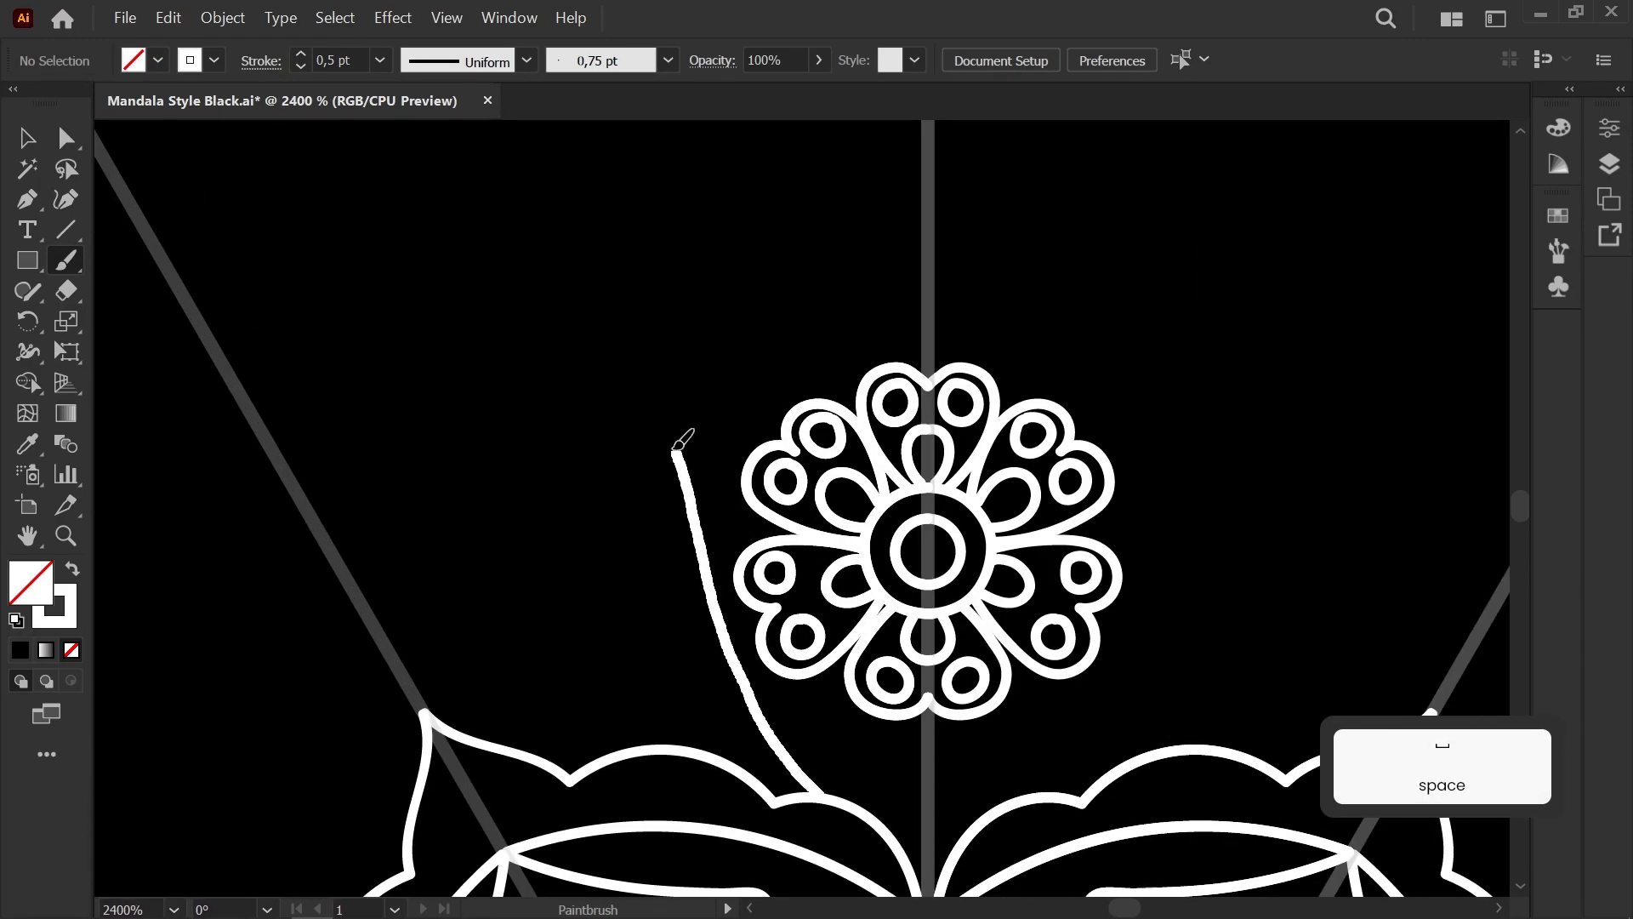
pyautogui.scroll(-9, 595, 542)
pyautogui.press('space')
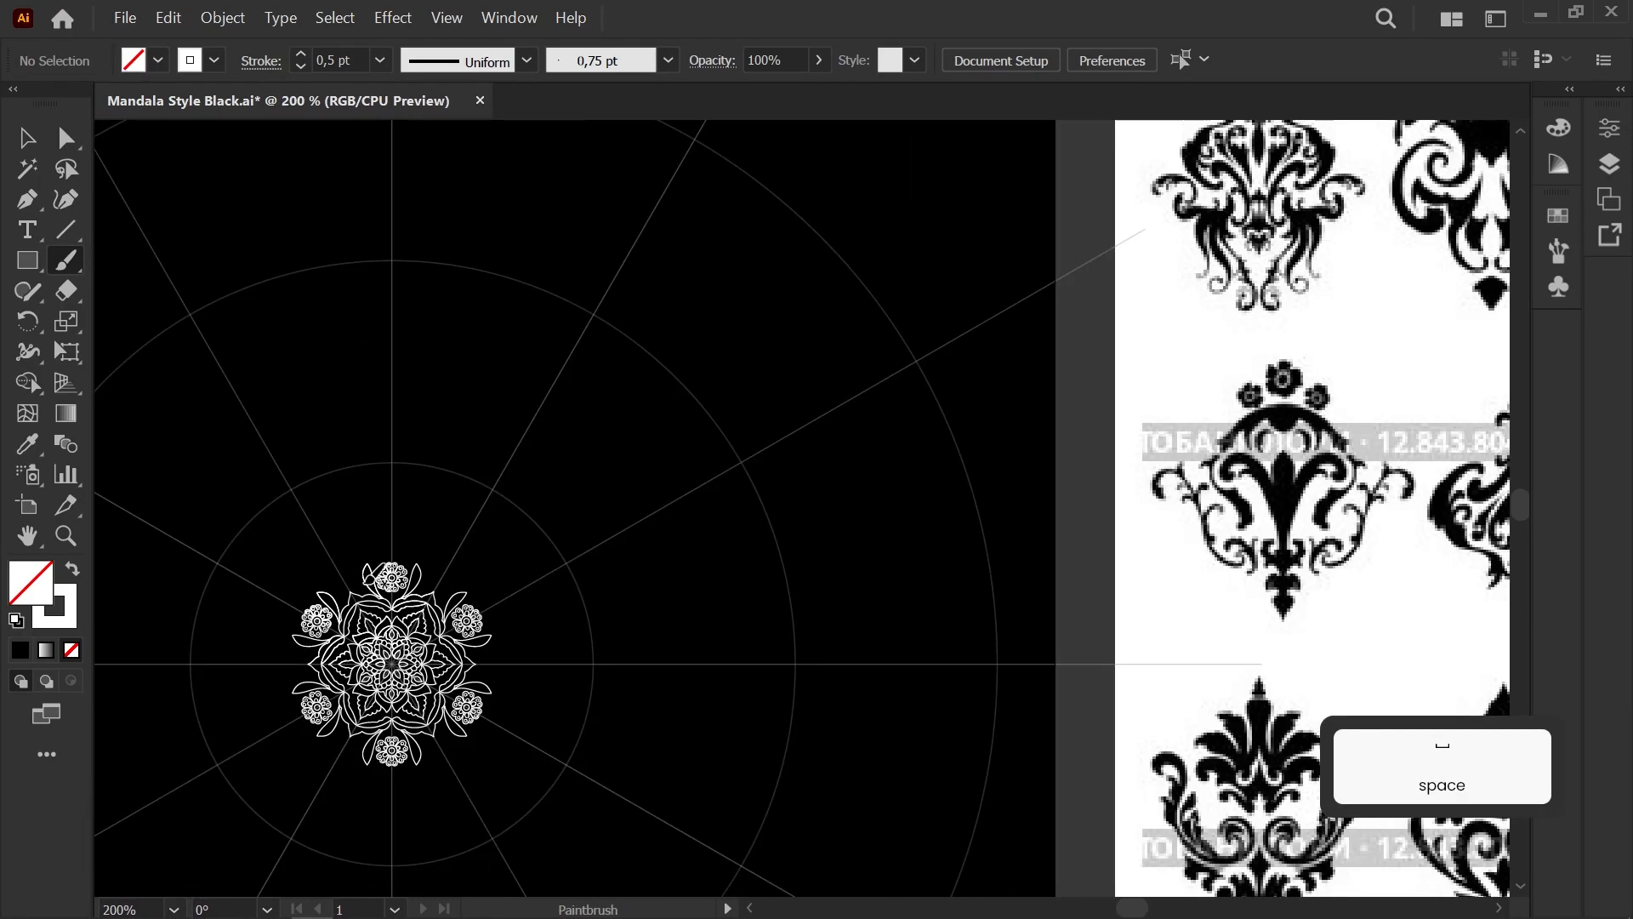
pyautogui.scroll(-2, 367, 584)
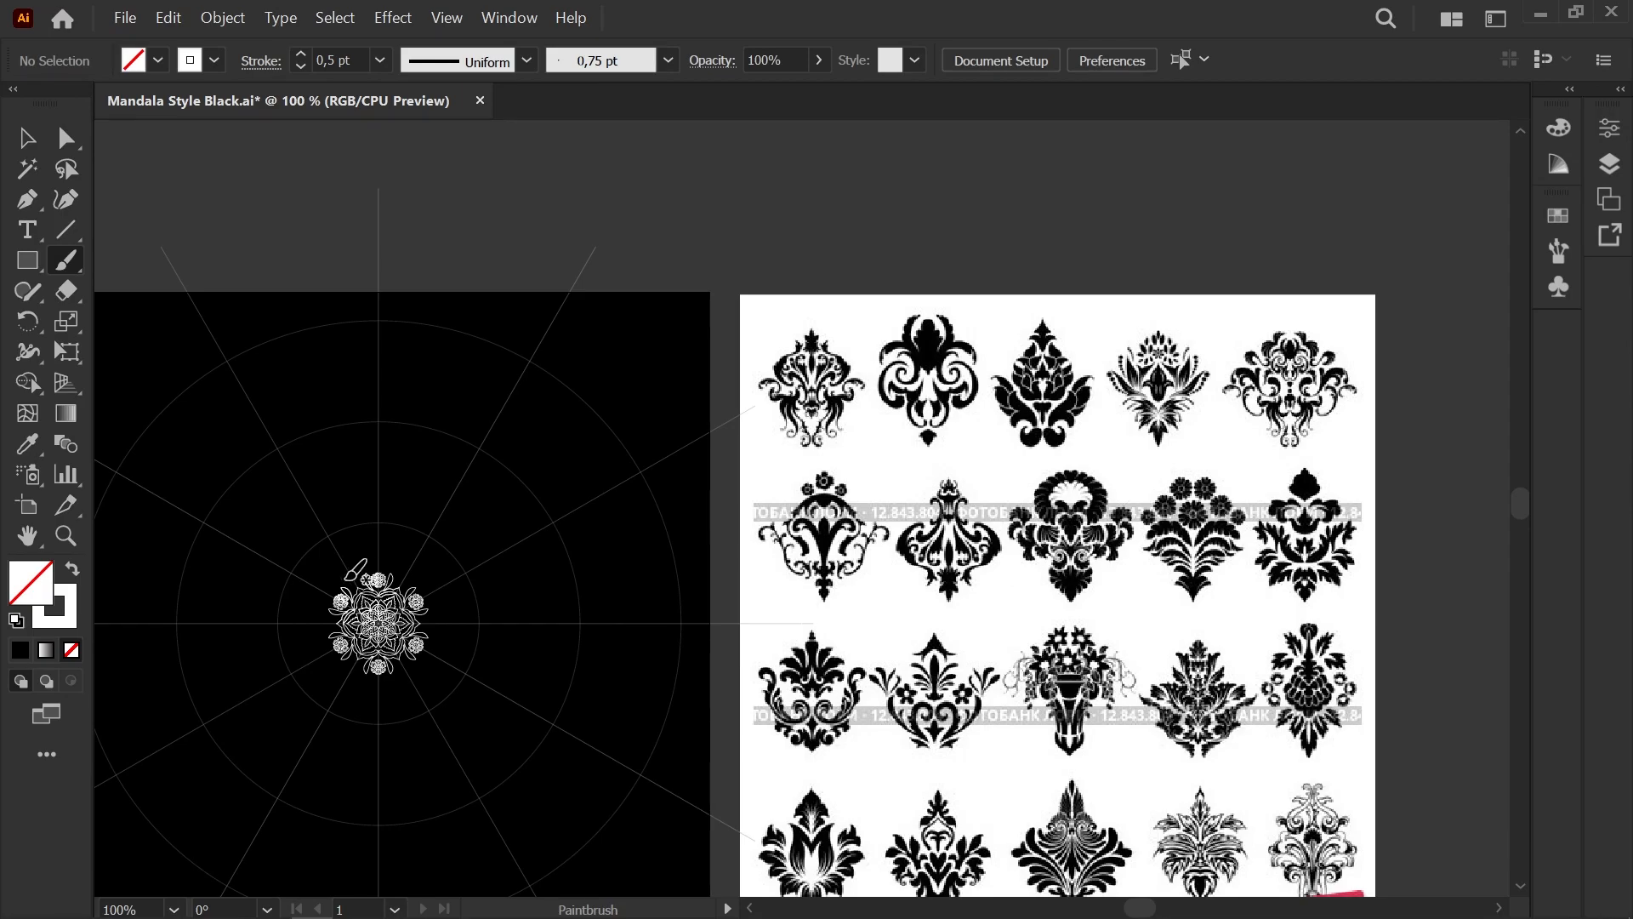
pyautogui.scroll(10, 356, 568)
# Step: Paint a slender leaf leaning outward from the tall leaf's base, its tip crossing the diagonal guide
pyautogui.press('space')
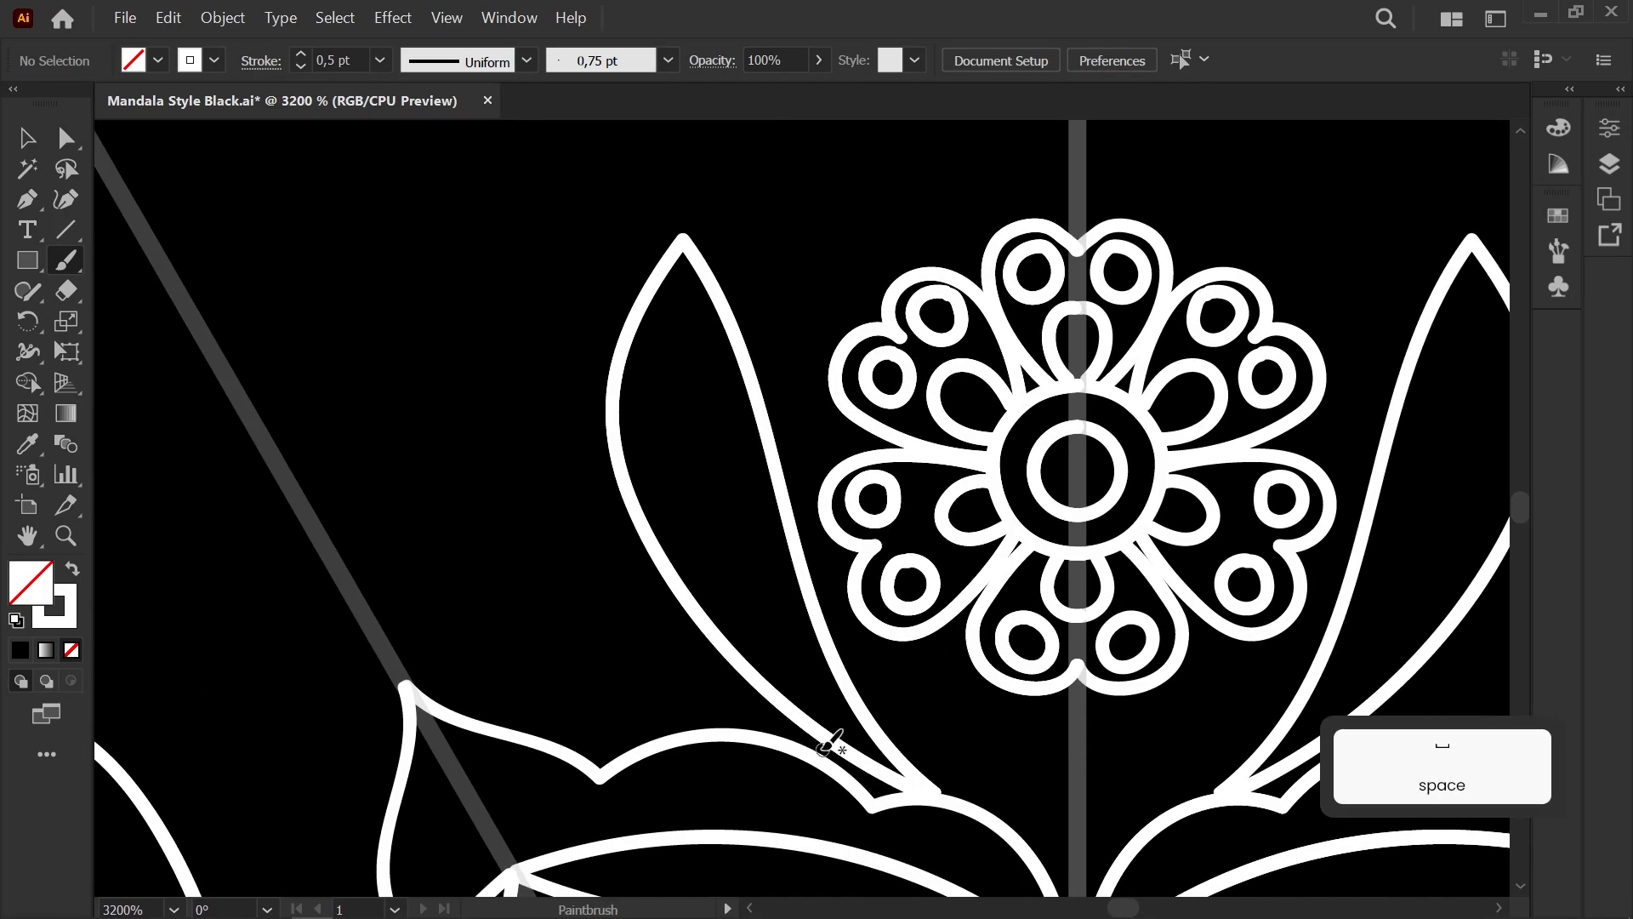
pyautogui.moveTo(331, 410); pyautogui.dragTo(675, 630)
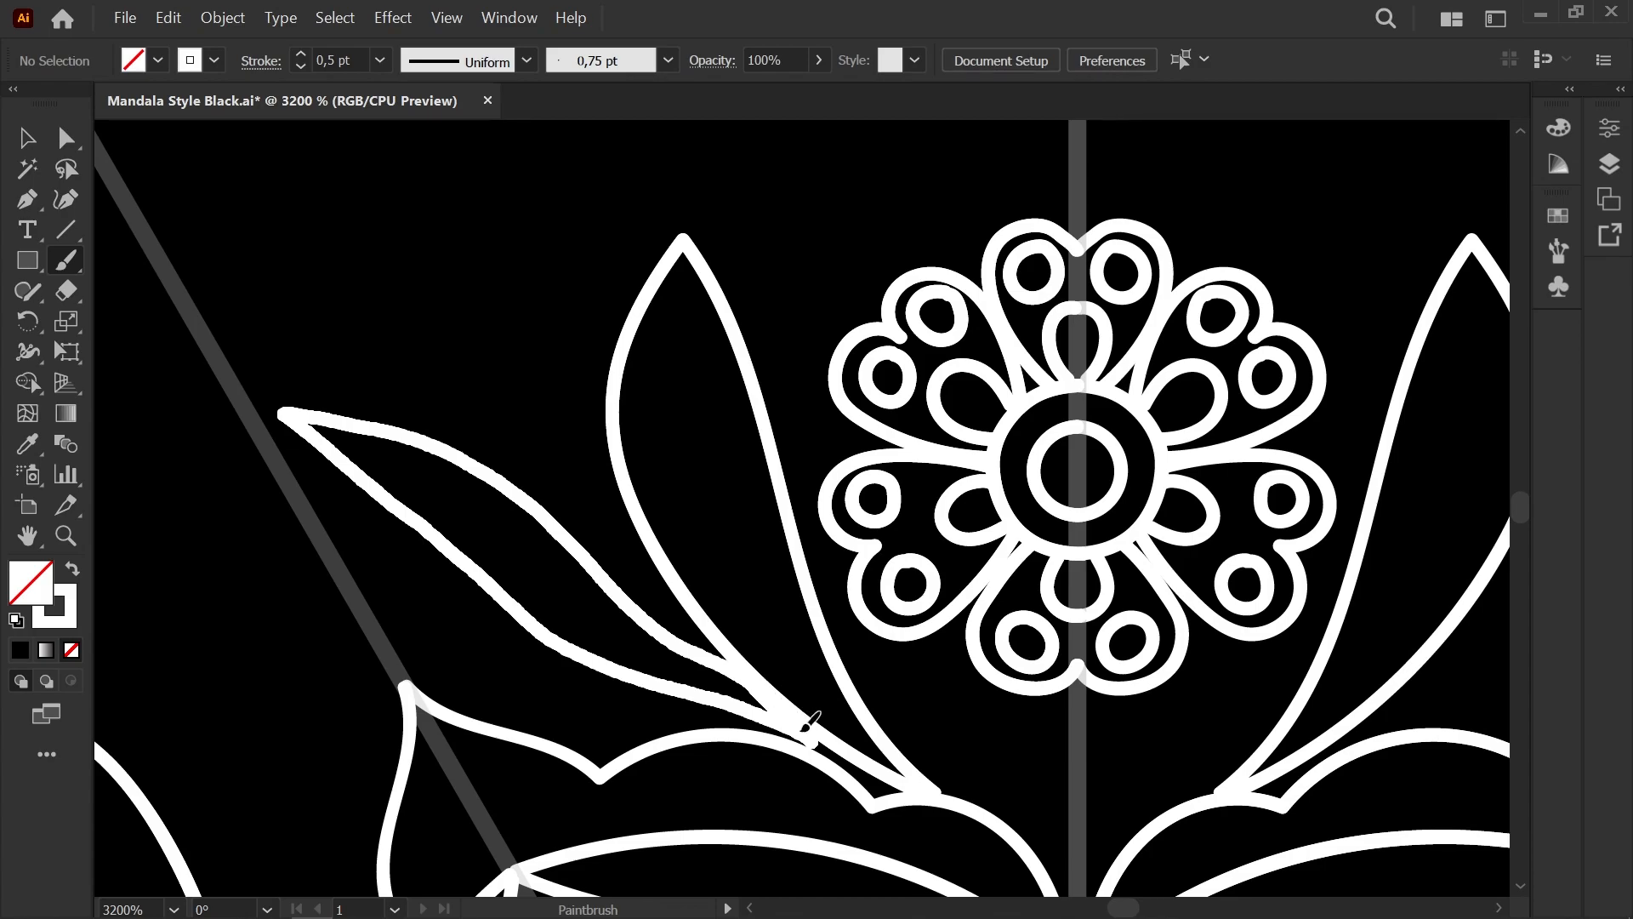
pyautogui.scroll(-3, 810, 721)
pyautogui.scroll(4, 730, 719)
# Step: Reshape the slender leaf's edges near its base by adjusting its anchor points and direction handles
pyautogui.press('a')
pyautogui.click(796, 745)
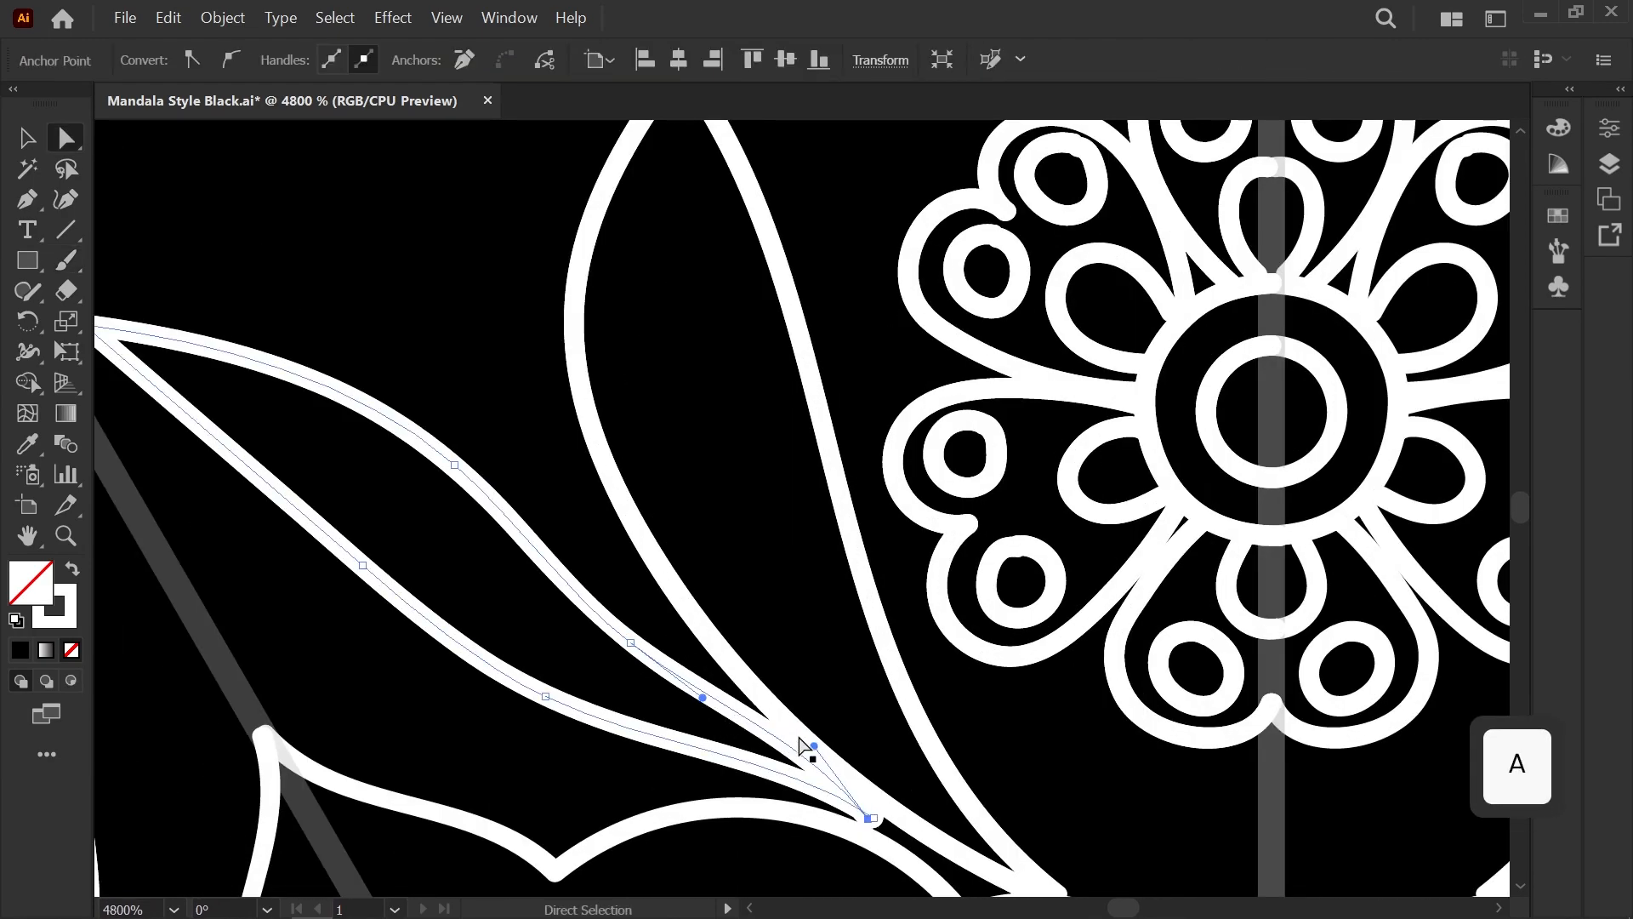
pyautogui.moveTo(793, 746); pyautogui.dragTo(767, 747)
pyautogui.press('space')
pyautogui.moveTo(784, 840); pyautogui.dragTo(670, 746)
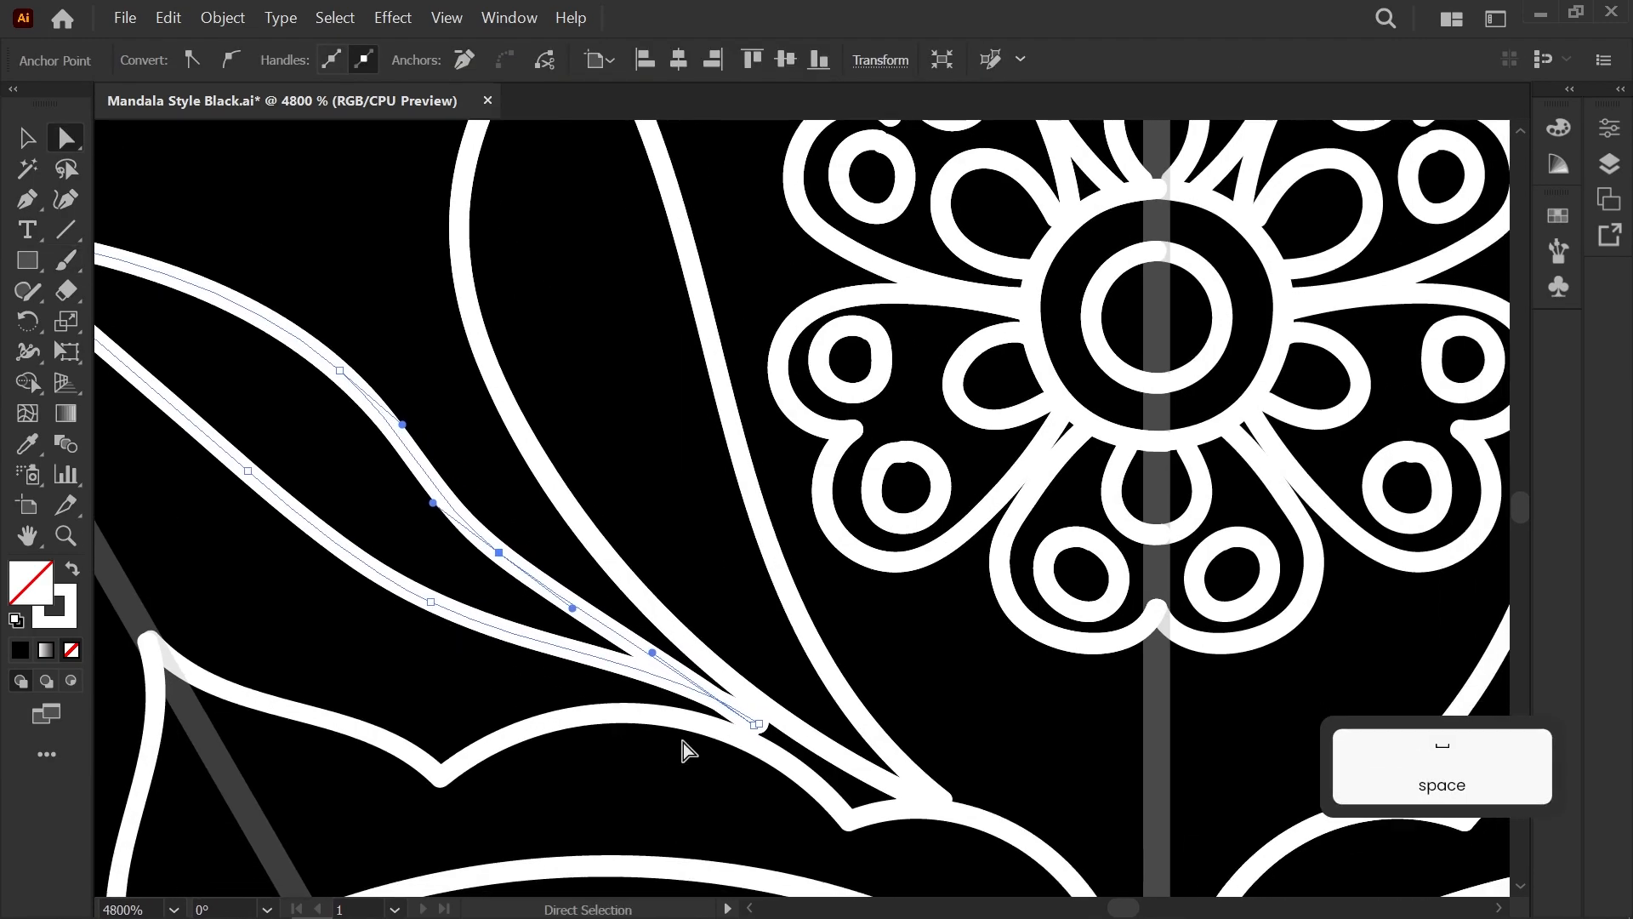
pyautogui.moveTo(672, 691); pyautogui.dragTo(672, 689)
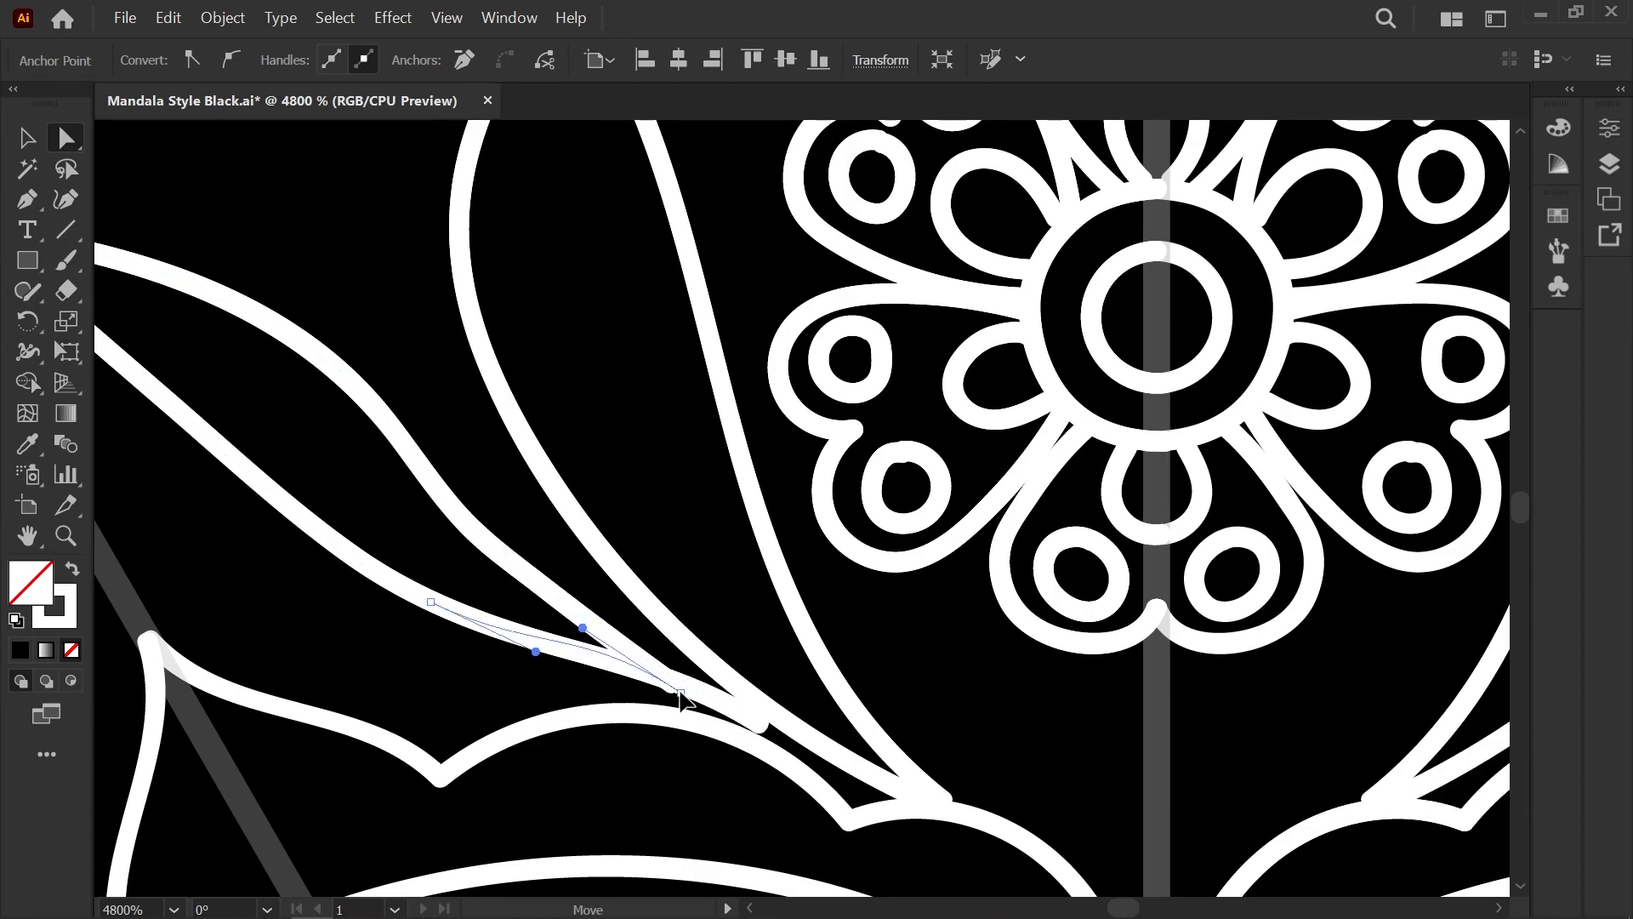
# Step: Adjust the tall leaf's end anchors where its edges meet the scalloped border
pyautogui.click(841, 733)
pyautogui.click(927, 801)
pyautogui.moveTo(944, 799); pyautogui.dragTo(926, 774)
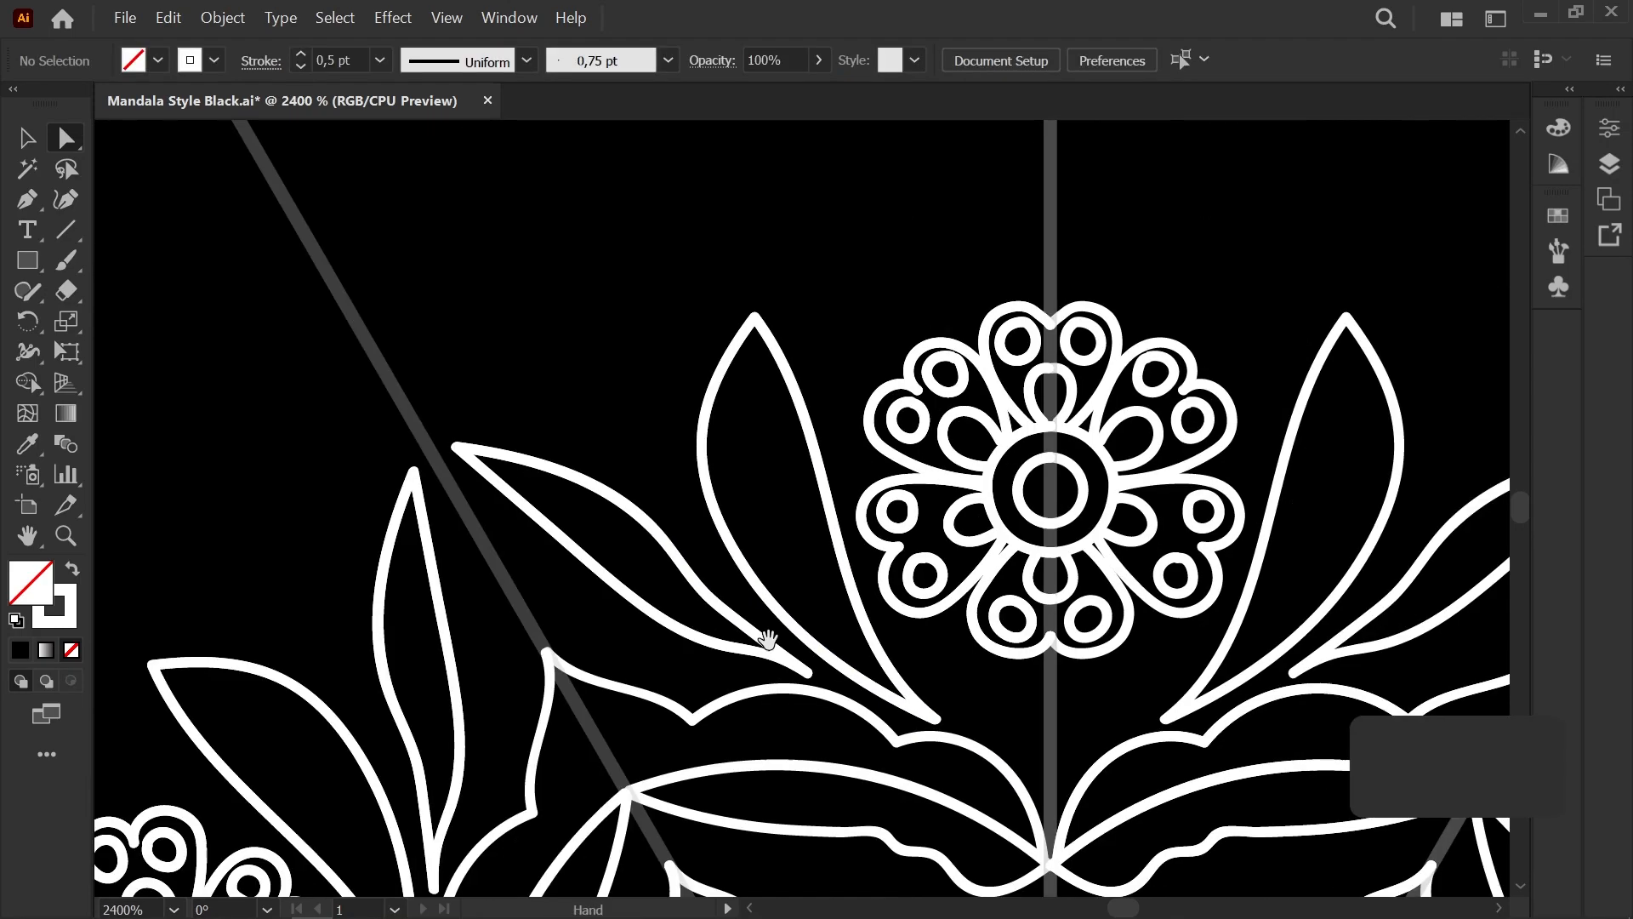
# Step: Paint a small dot and three progressively larger circles rising along the outer side of the tall leaf
pyautogui.press('space')
pyautogui.moveTo(591, 484); pyautogui.dragTo(584, 364)
pyautogui.scroll(2, 631, 499)
pyautogui.scroll(3, 633, 491)
pyautogui.press('b')
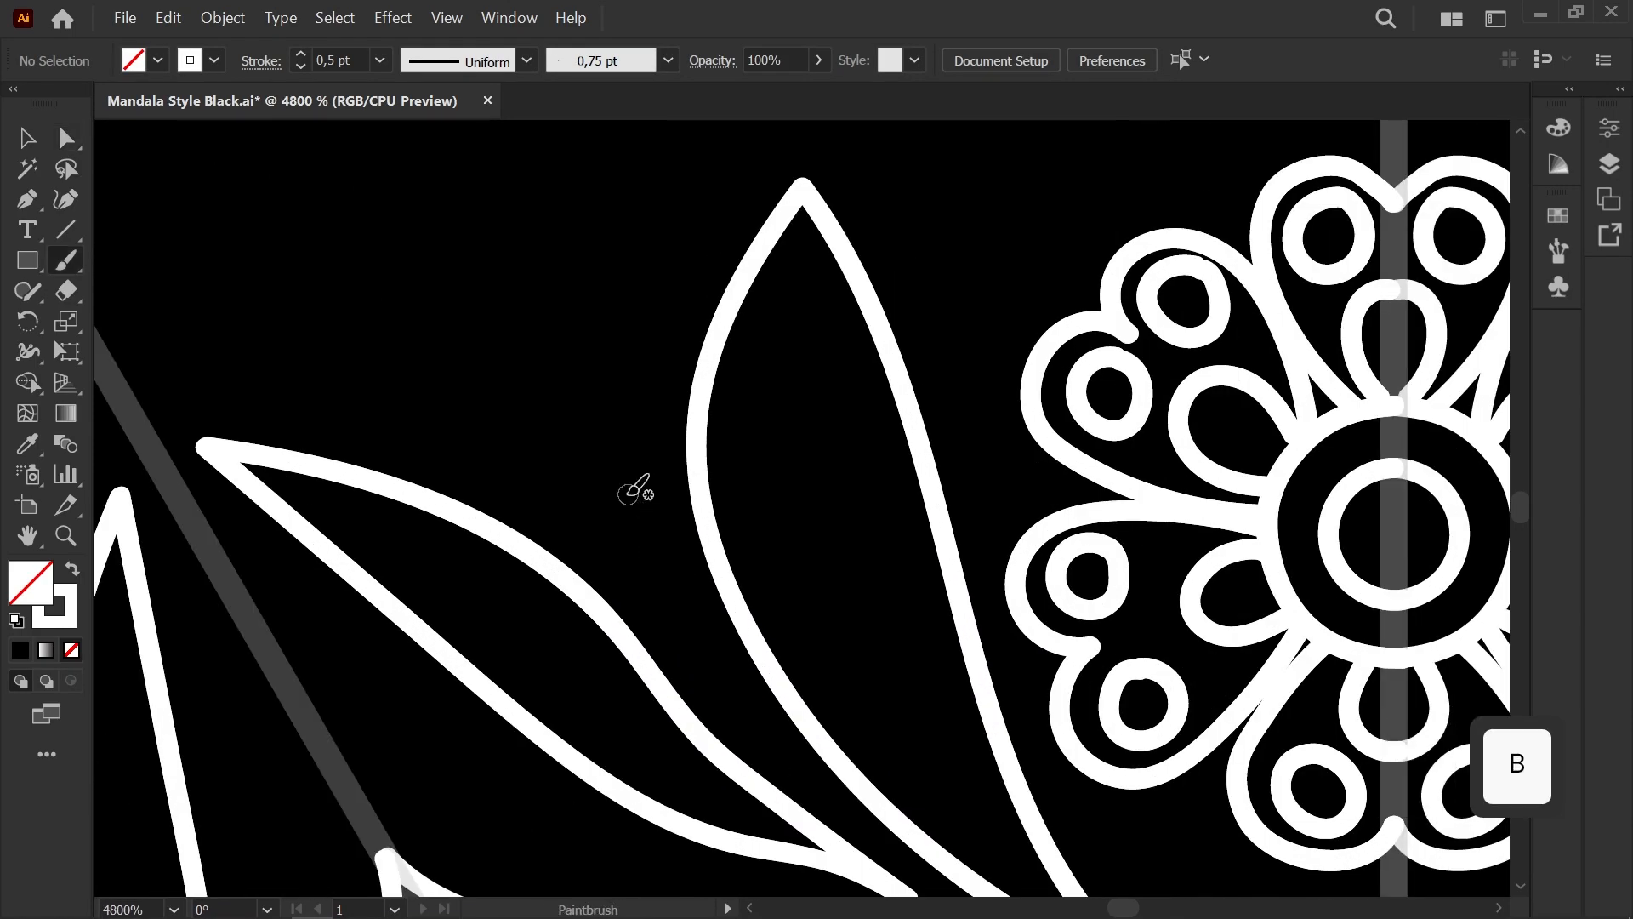
pyautogui.hotkey('ctrl', 'z')
pyautogui.moveTo(645, 554)
pyautogui.mouseDown()
pyautogui.moveTo(654, 582)
pyautogui.moveTo(655, 563)
pyautogui.mouseUp()
pyautogui.press('space')
pyautogui.moveTo(559, 512); pyautogui.dragTo(531, 619)
pyautogui.moveTo(589, 519); pyautogui.dragTo(564, 598)
pyautogui.moveTo(581, 449); pyautogui.dragTo(605, 359)
pyautogui.press('space')
pyautogui.moveTo(683, 178); pyautogui.dragTo(558, 313)
pyautogui.scroll(-4, 482, 309)
pyautogui.press('space')
pyautogui.moveTo(433, 315); pyautogui.dragTo(487, 274)
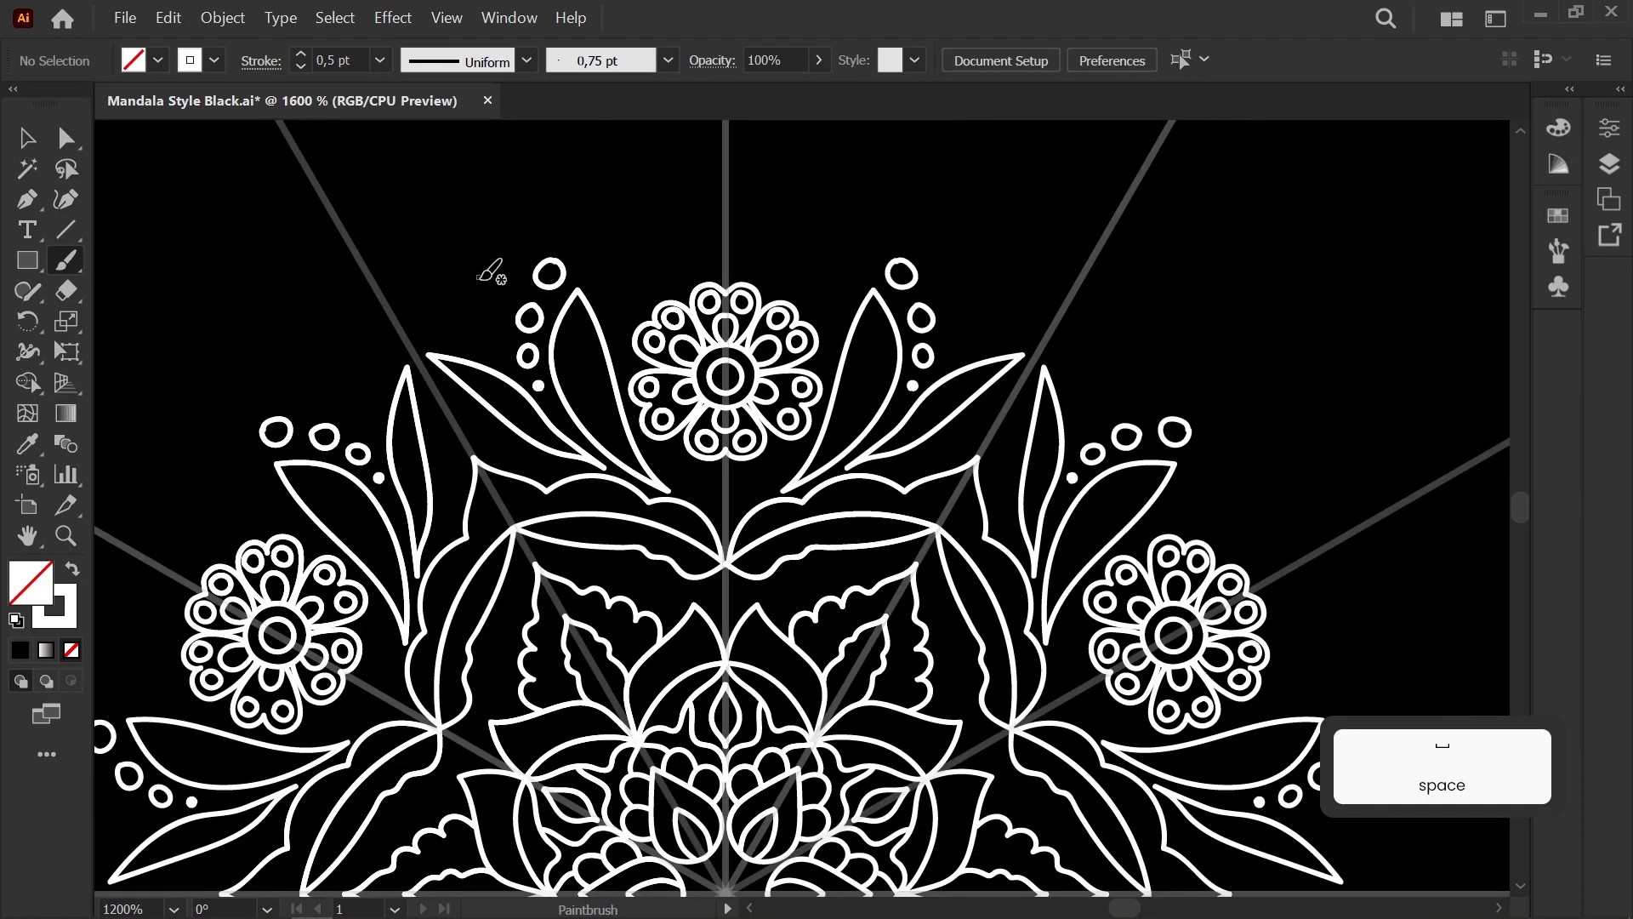
# Step: Paint two circles above the slender leaf, continuing outward toward the diagonal guide
pyautogui.scroll(4, 476, 315)
pyautogui.moveTo(636, 441); pyautogui.dragTo(615, 403)
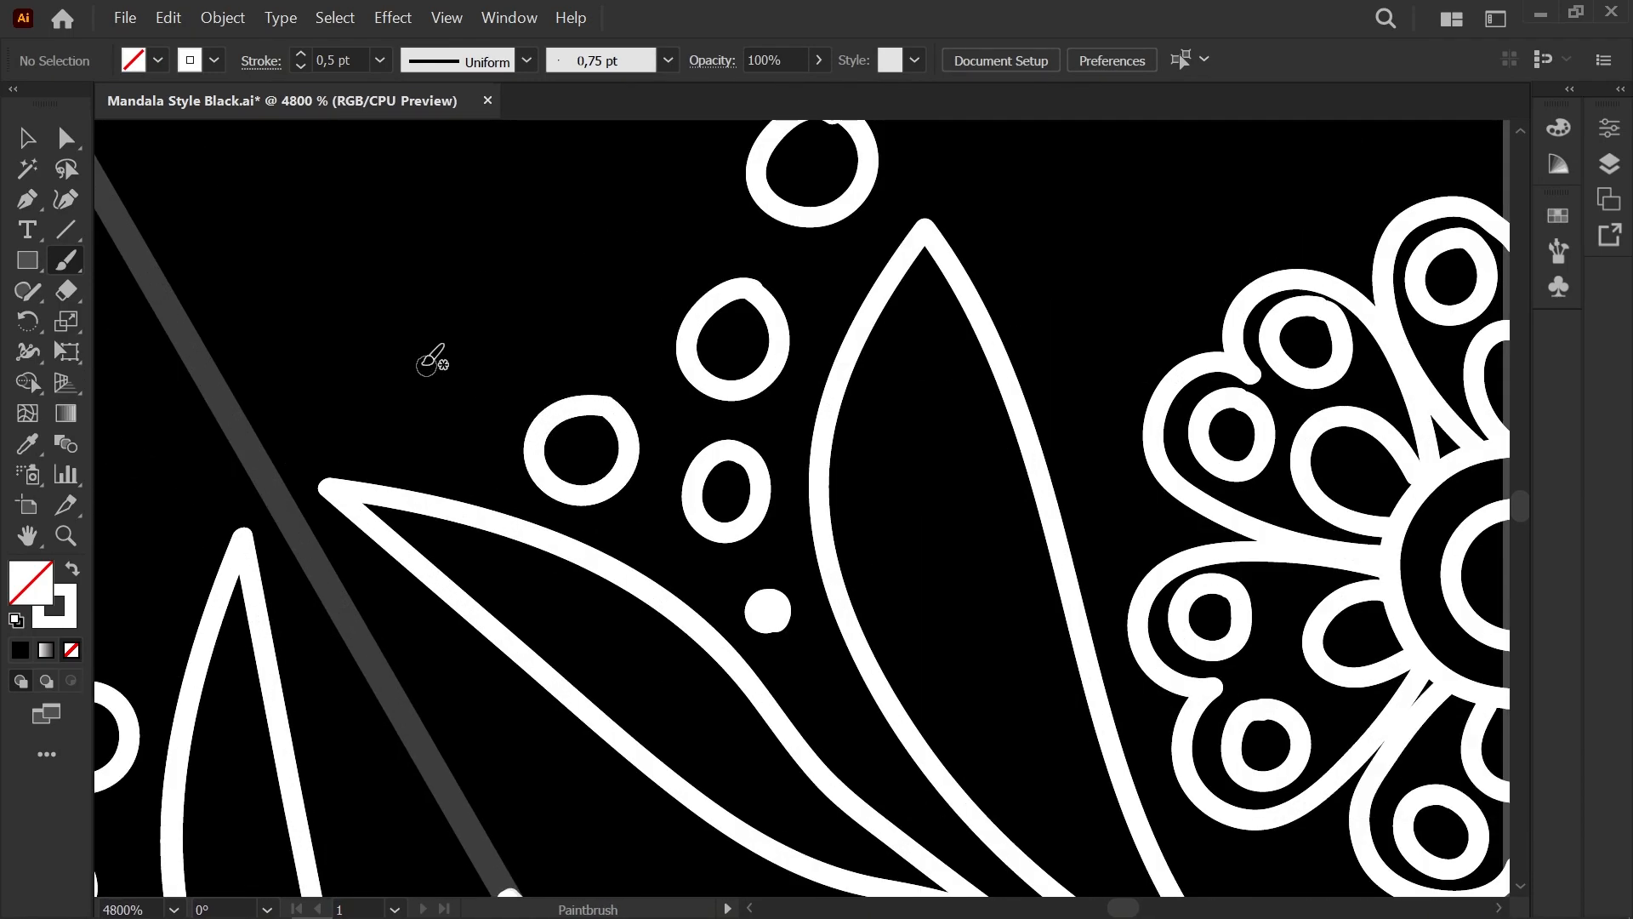
pyautogui.moveTo(478, 415); pyautogui.dragTo(425, 364)
pyautogui.scroll(-5, 339, 394)
pyautogui.press('space')
pyautogui.moveTo(339, 394); pyautogui.dragTo(398, 277)
# Step: Paint a wide arch over the flower and leaves, running between the vertical and diagonal guides
pyautogui.scroll(-2, 408, 281)
pyautogui.press('space')
pyautogui.moveTo(506, 307)
pyautogui.mouseDown()
pyautogui.moveTo(435, 376)
pyautogui.moveTo(367, 638)
pyautogui.moveTo(392, 620)
pyautogui.mouseUp()
pyautogui.scroll(-3, 438, 376)
pyautogui.press('space')
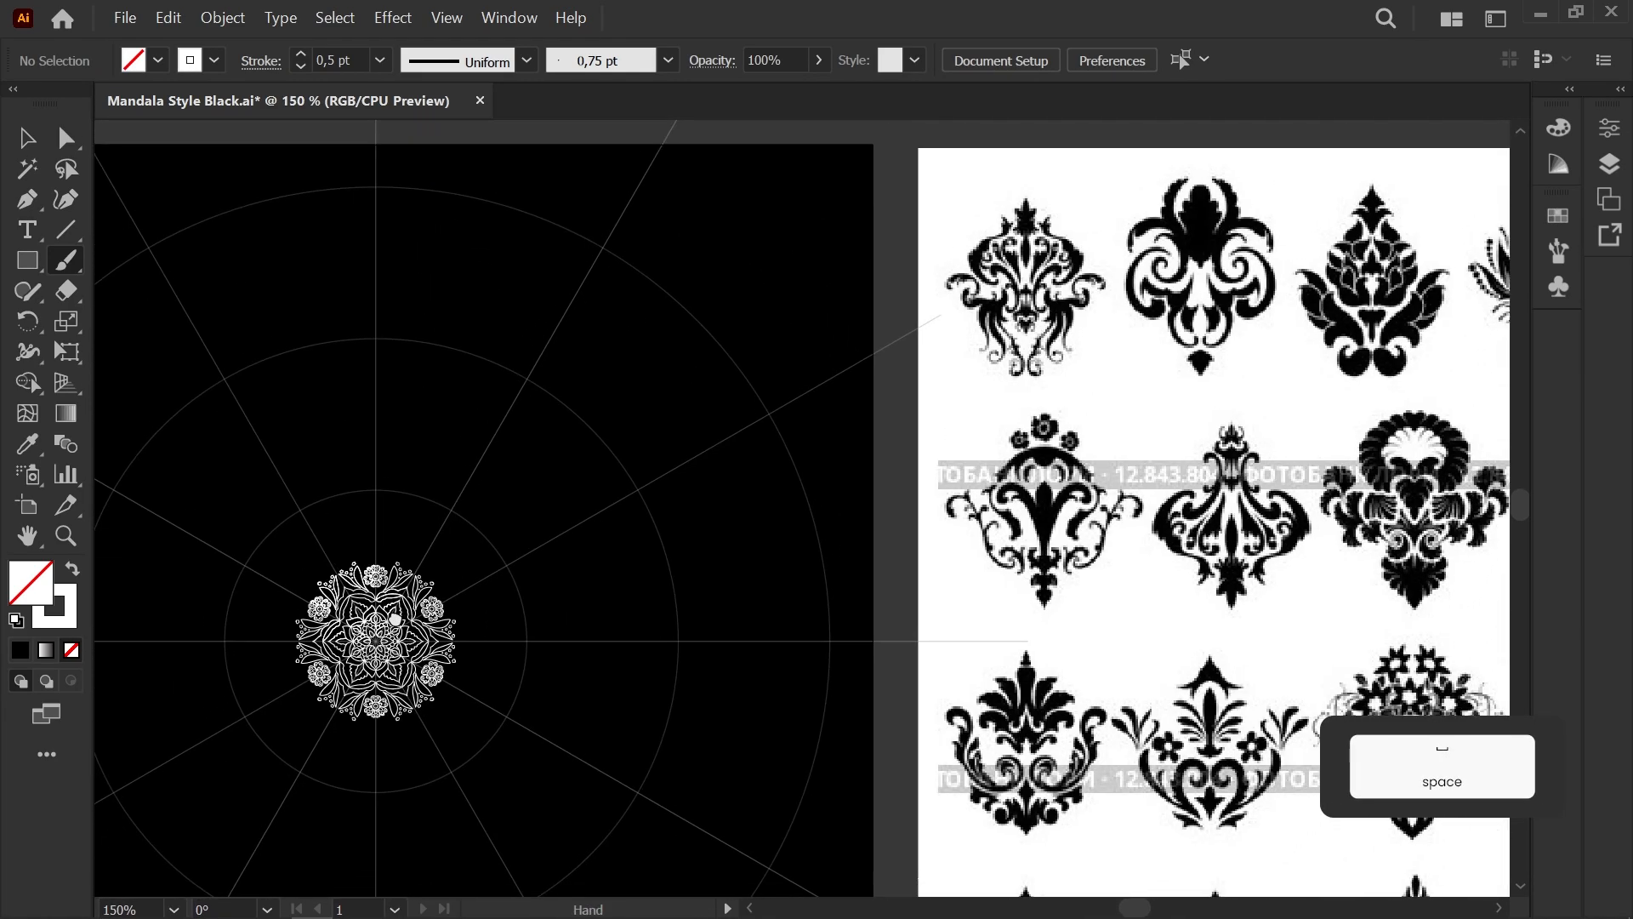
pyautogui.scroll(6, 329, 564)
pyautogui.scroll(3, 337, 555)
pyautogui.moveTo(662, 466)
pyautogui.mouseDown()
pyautogui.moveTo(857, 412)
pyautogui.moveTo(775, 407)
pyautogui.mouseUp()
pyautogui.scroll(2, 859, 417)
# Step: Align the arch's end anchor with the diagonal guide so it meets its mirrored copy
pyautogui.press('a')
pyautogui.click(641, 544)
pyautogui.press('space')
pyautogui.moveTo(641, 556); pyautogui.dragTo(1104, 182)
pyautogui.scroll(2, 456, 477)
pyautogui.click(477, 496)
pyautogui.moveTo(477, 497); pyautogui.dragTo(481, 492)
pyautogui.press('space')
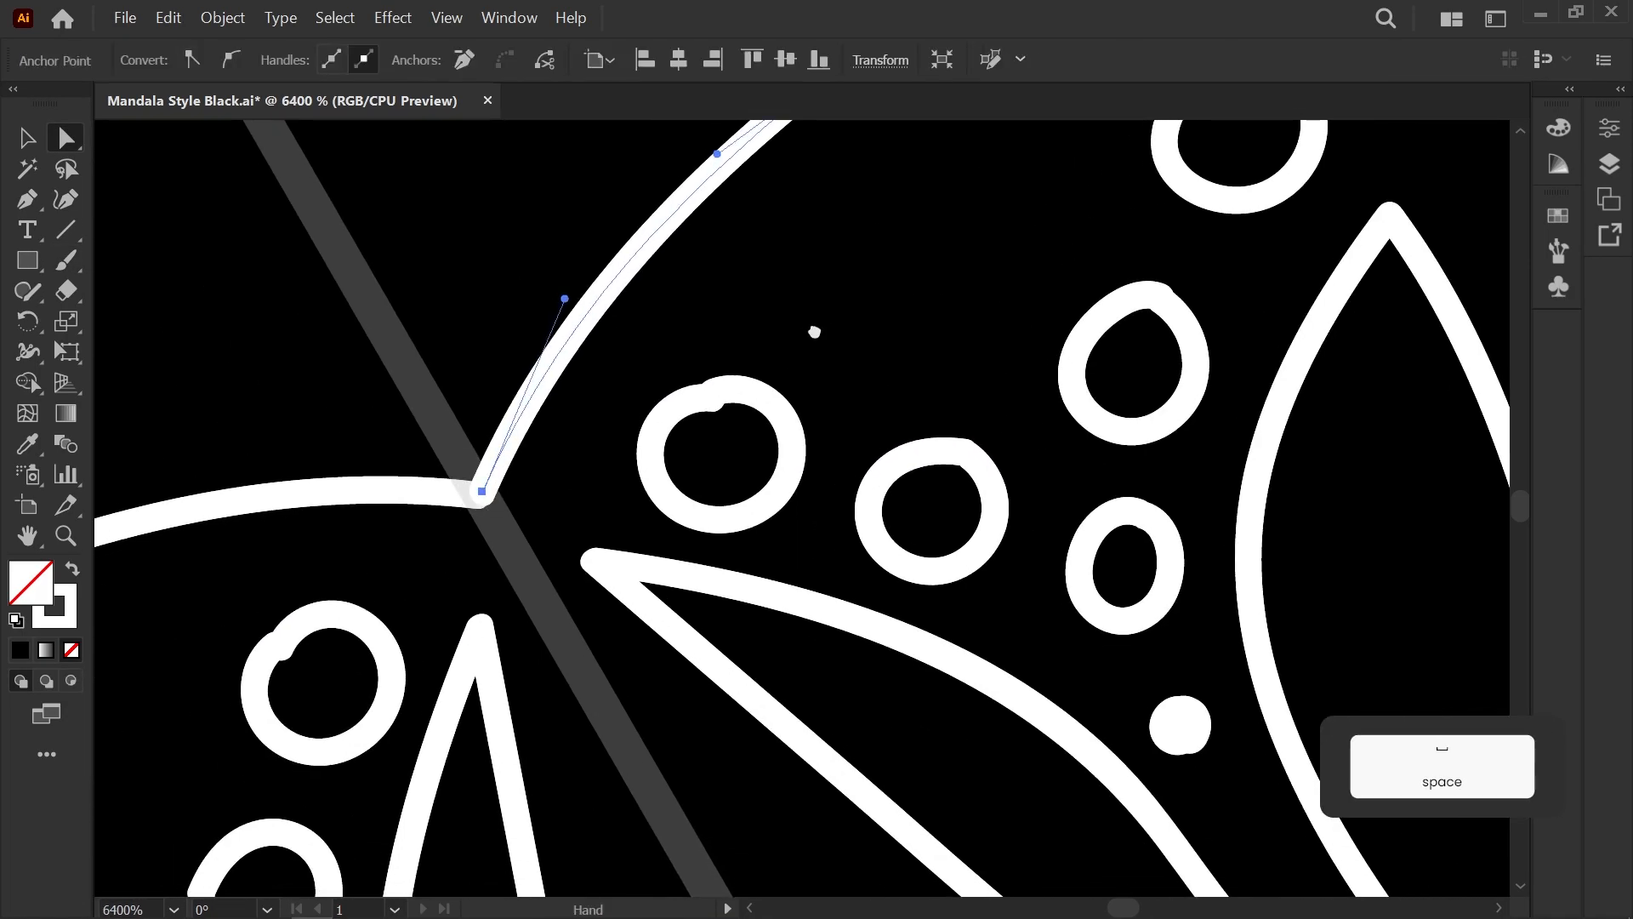
# Step: Adjust the end anchors of the circles above the slender leaf and beside the tall leaf to close their outlines
pyautogui.moveTo(813, 324); pyautogui.dragTo(799, 385)
pyautogui.scroll(1, 799, 384)
pyautogui.click(661, 492)
pyautogui.moveTo(663, 490); pyautogui.dragTo(671, 474)
pyautogui.click(798, 413)
pyautogui.moveTo(798, 413); pyautogui.dragTo(721, 691)
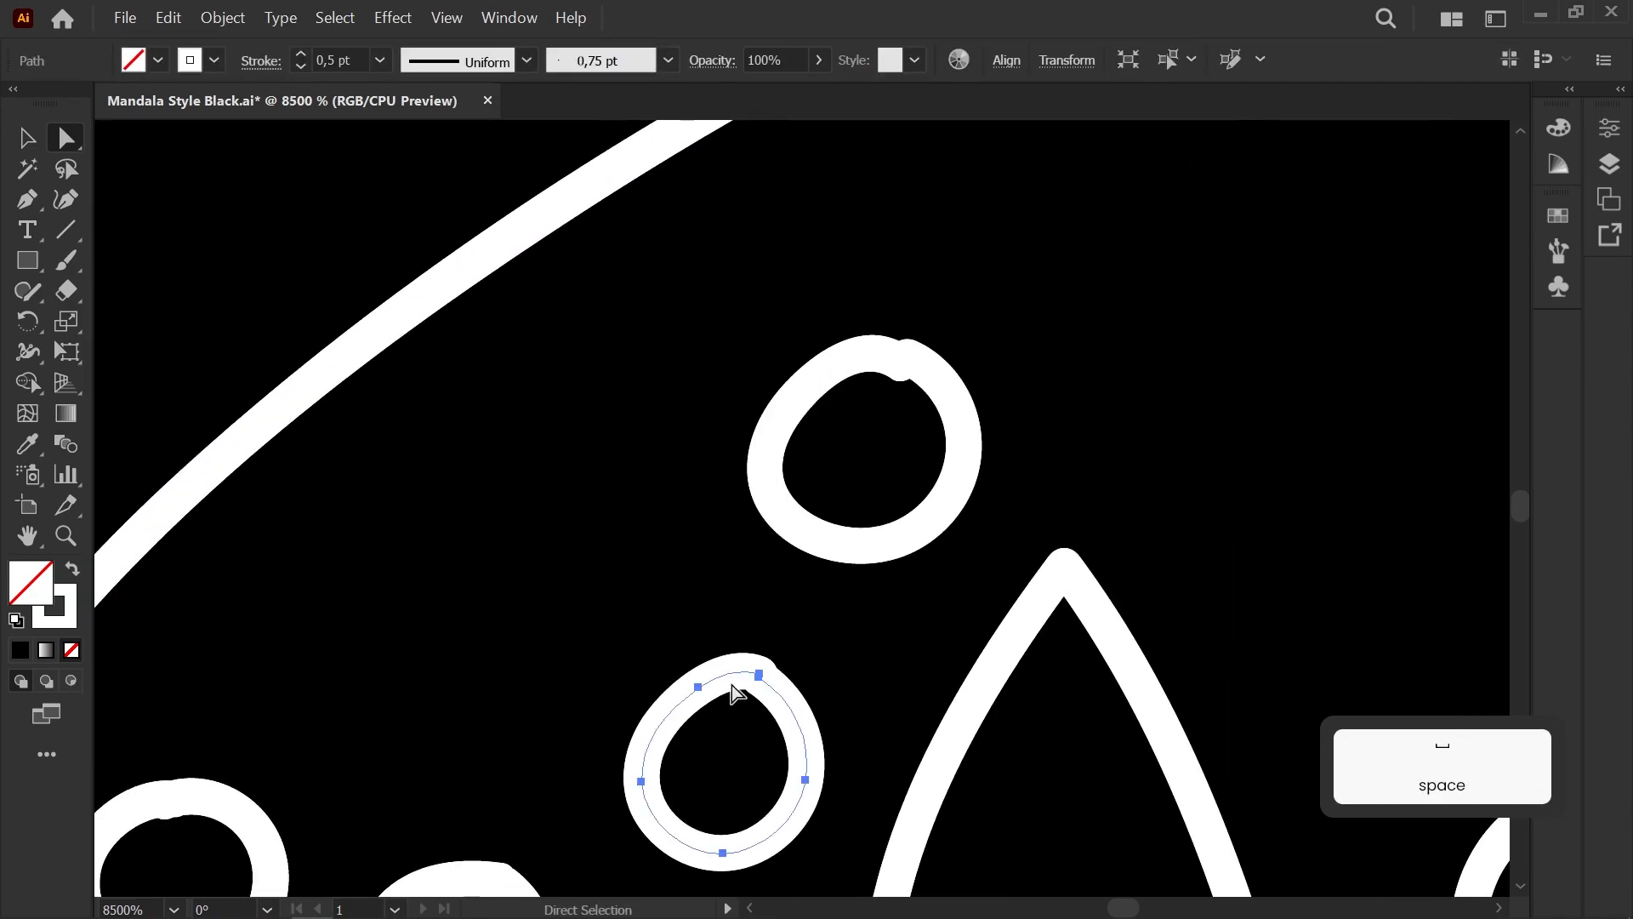
pyautogui.click(679, 689)
pyautogui.click(875, 417)
pyautogui.moveTo(899, 361); pyautogui.dragTo(906, 359)
pyautogui.click(1055, 357)
pyautogui.scroll(-3, 1059, 341)
pyautogui.moveTo(1059, 340); pyautogui.dragTo(819, 277)
pyautogui.scroll(3, 1096, 387)
pyautogui.scroll(-3, 1103, 417)
pyautogui.moveTo(1061, 368); pyautogui.dragTo(849, 306)
pyautogui.scroll(3, 1006, 358)
pyautogui.press('b')
pyautogui.moveTo(1144, 422); pyautogui.dragTo(970, 320)
pyautogui.moveTo(803, 469); pyautogui.dragTo(826, 478)
pyautogui.moveTo(609, 431); pyautogui.dragTo(939, 292)
pyautogui.moveTo(1016, 223); pyautogui.dragTo(819, 252)
pyautogui.moveTo(742, 315); pyautogui.dragTo(1014, 189)
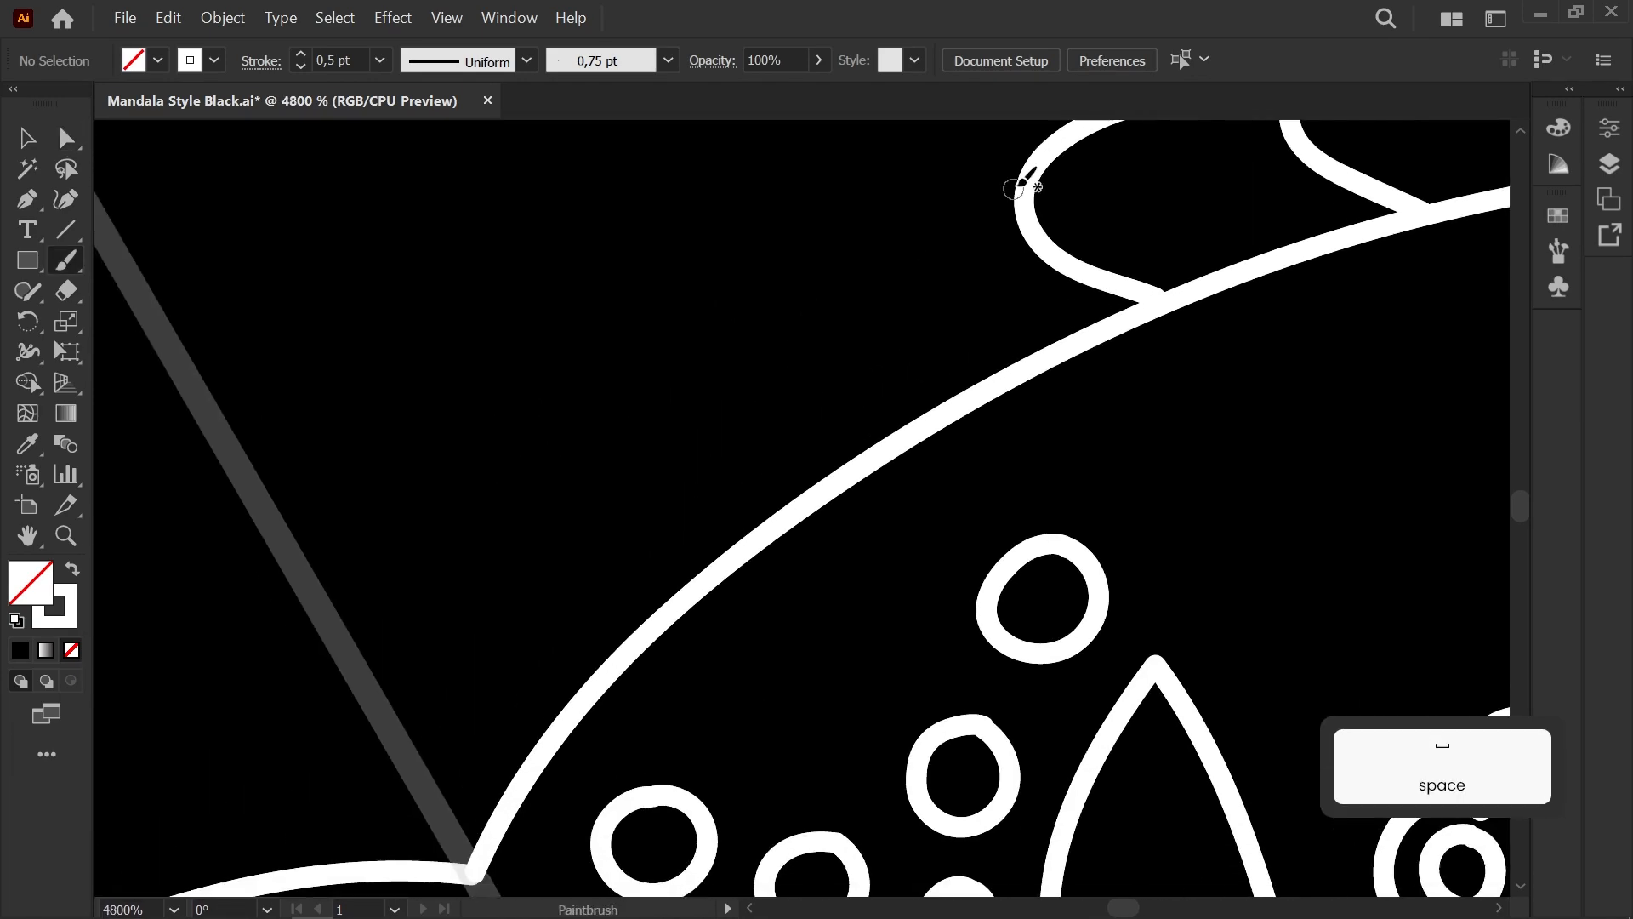
pyautogui.moveTo(653, 485); pyautogui.dragTo(728, 542)
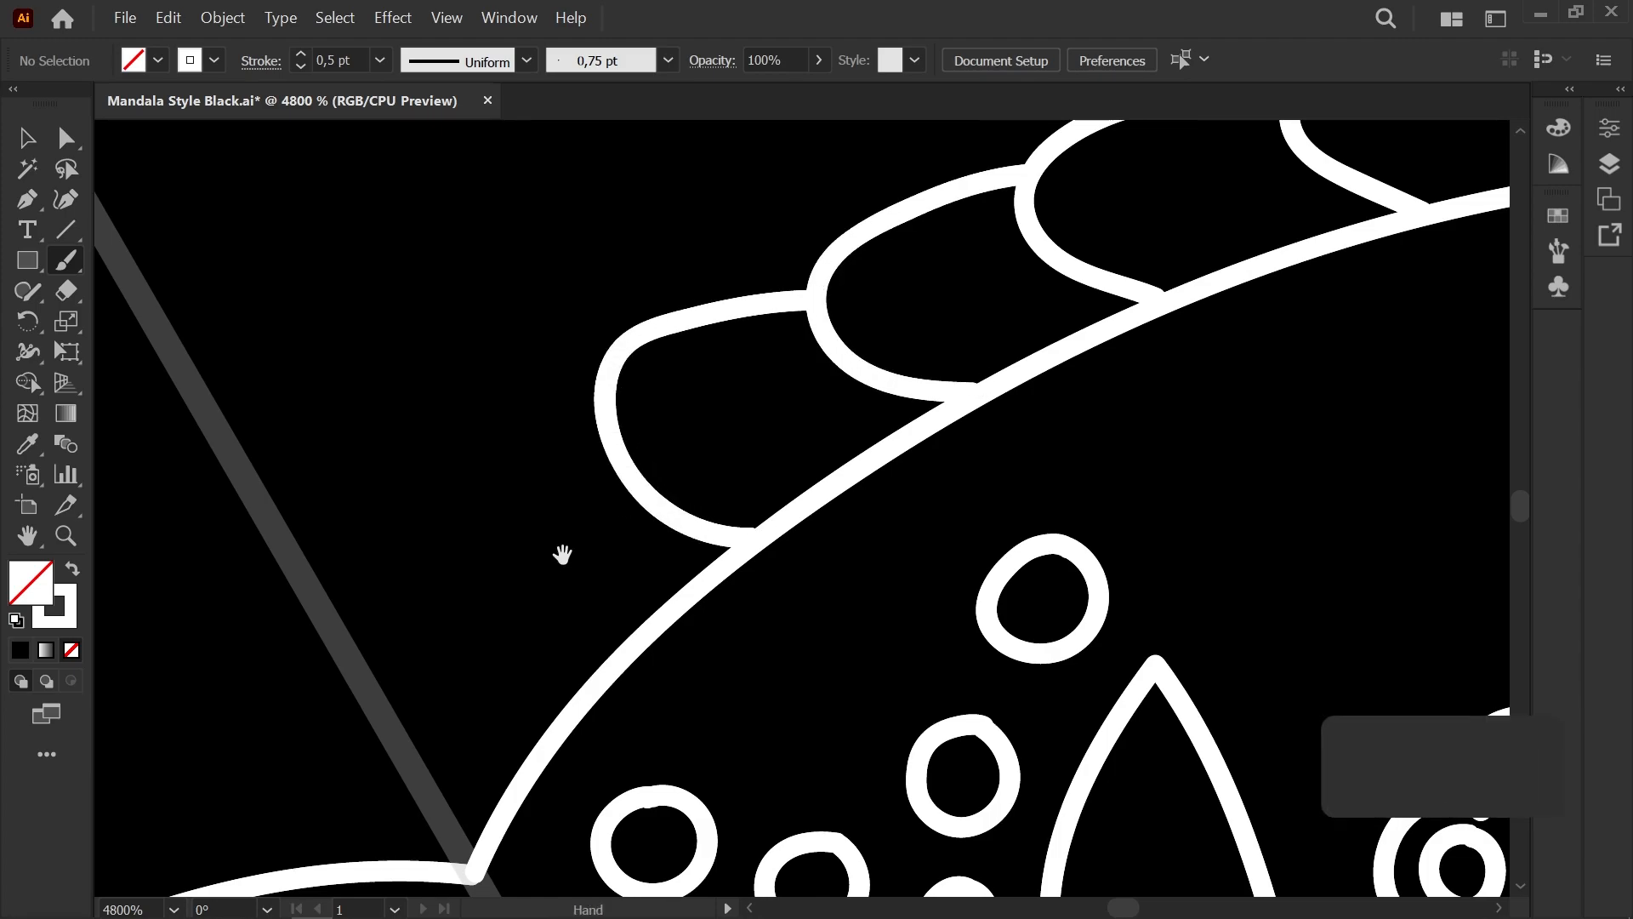
pyautogui.moveTo(611, 421); pyautogui.dragTo(687, 297)
pyautogui.moveTo(585, 592); pyautogui.dragTo(634, 606)
pyautogui.scroll(-3, 527, 481)
pyautogui.scroll(1, 517, 467)
pyautogui.hotkey('ctrl', 'z')
pyautogui.hotkey('ctrl', 'z')
pyautogui.hotkey('ctrl', 'z')
pyautogui.scroll(1, 723, 340)
pyautogui.scroll(1, 723, 348)
pyautogui.moveTo(543, 559)
pyautogui.mouseDown()
pyautogui.moveTo(681, 627)
pyautogui.moveTo(670, 395)
pyautogui.mouseUp()
pyautogui.scroll(-1, 679, 587)
pyautogui.moveTo(573, 433)
pyautogui.mouseDown()
pyautogui.moveTo(564, 575)
pyautogui.moveTo(627, 605)
pyautogui.mouseUp()
pyautogui.moveTo(644, 494)
pyautogui.mouseDown()
pyautogui.moveTo(529, 434)
pyautogui.moveTo(488, 547)
pyautogui.mouseUp()
pyautogui.scroll(-5, 529, 434)
pyautogui.scroll(4, 519, 380)
pyautogui.hotkey('ctrl', 'z')
pyautogui.hotkey('ctrl', 'z')
pyautogui.hotkey('ctrl', 'z')
pyautogui.hotkey('ctrl', 'z')
# Step: Paint a row of overlapping rounded petals along the arch's outer edge, from the diagonal guide toward the vertical guide
pyautogui.scroll(1, 489, 454)
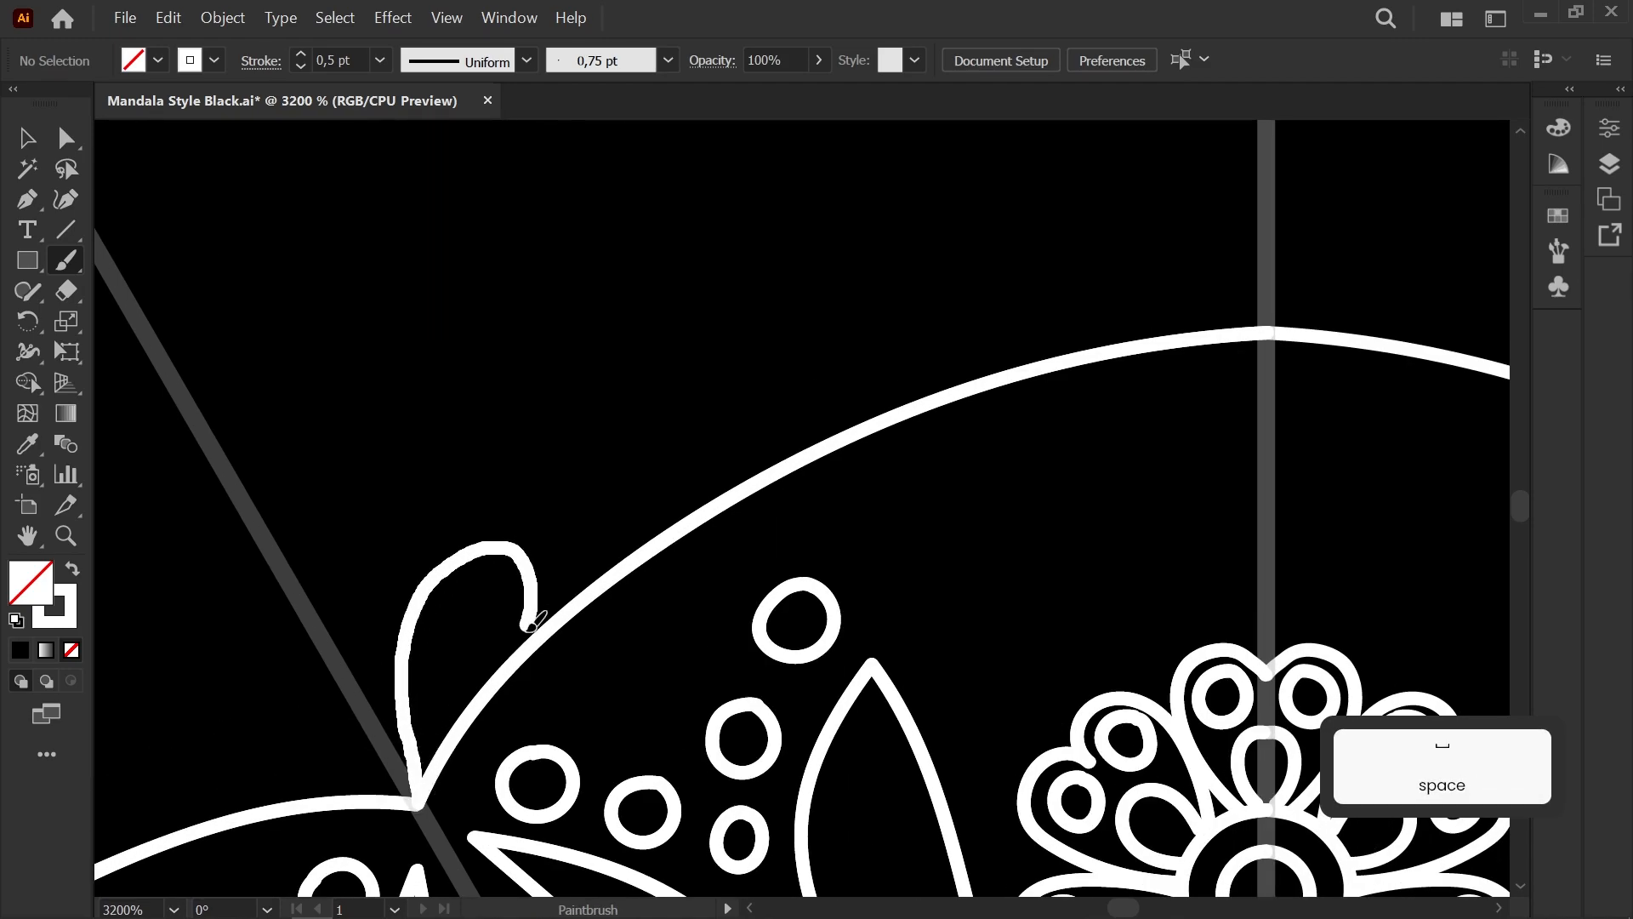
pyautogui.moveTo(529, 621); pyautogui.dragTo(521, 646)
pyautogui.moveTo(521, 557); pyautogui.dragTo(616, 478)
pyautogui.hotkey('ctrl', 'z')
pyautogui.moveTo(507, 541)
pyautogui.mouseDown()
pyautogui.moveTo(619, 445)
pyautogui.moveTo(638, 545)
pyautogui.moveTo(700, 372)
pyautogui.mouseUp()
pyautogui.hotkey('ctrl', 'z')
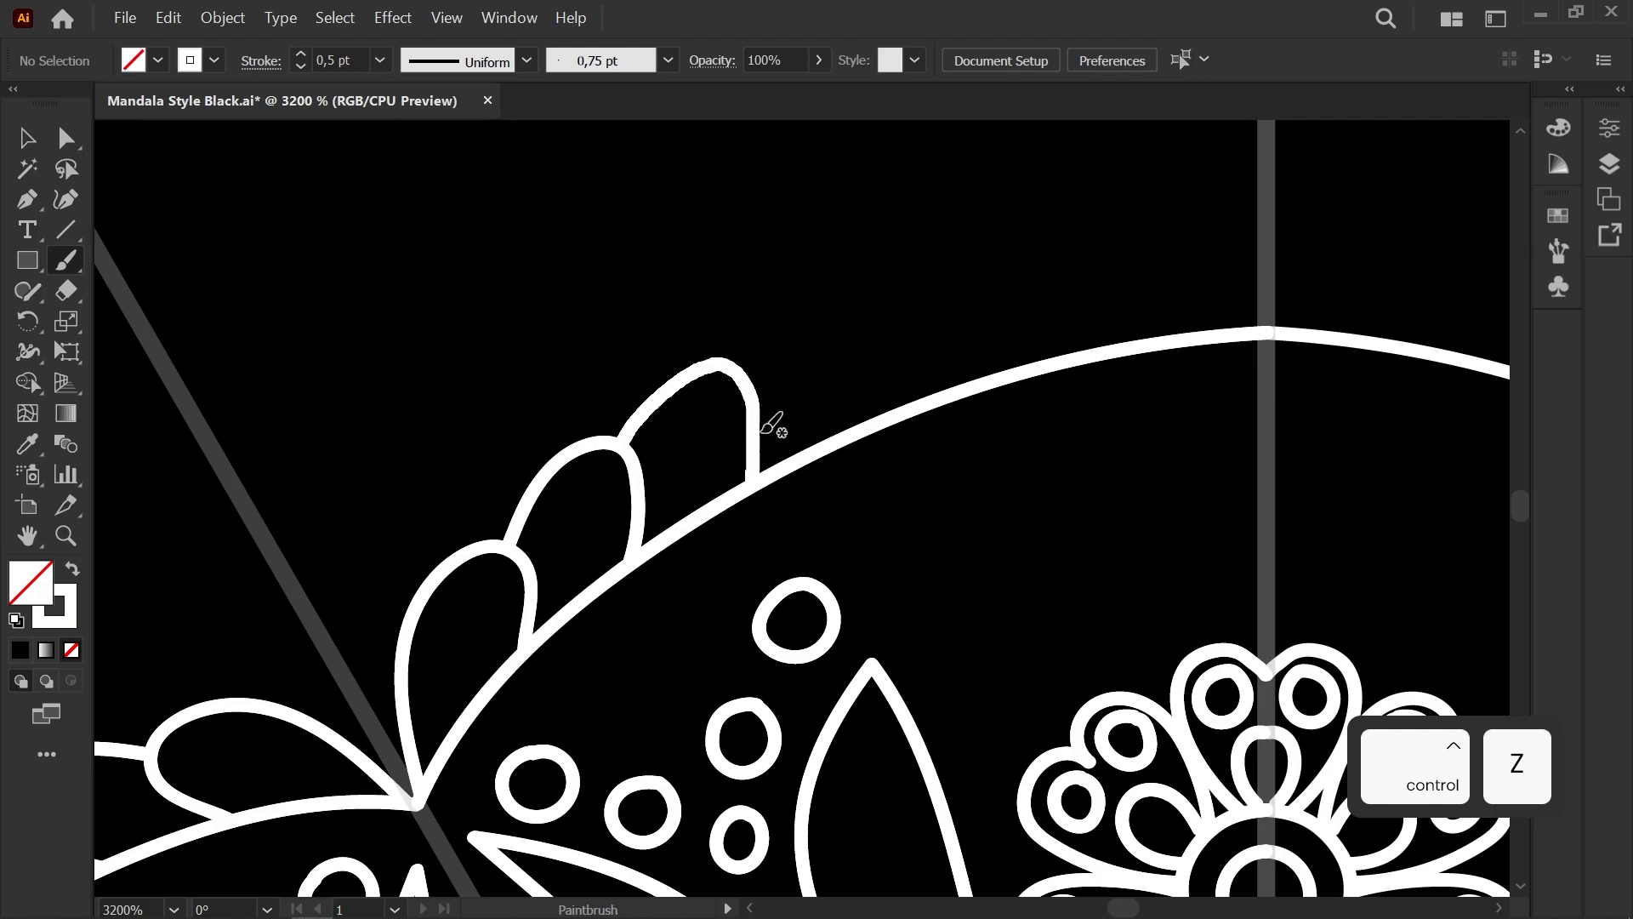
pyautogui.moveTo(831, 297); pyautogui.dragTo(857, 421)
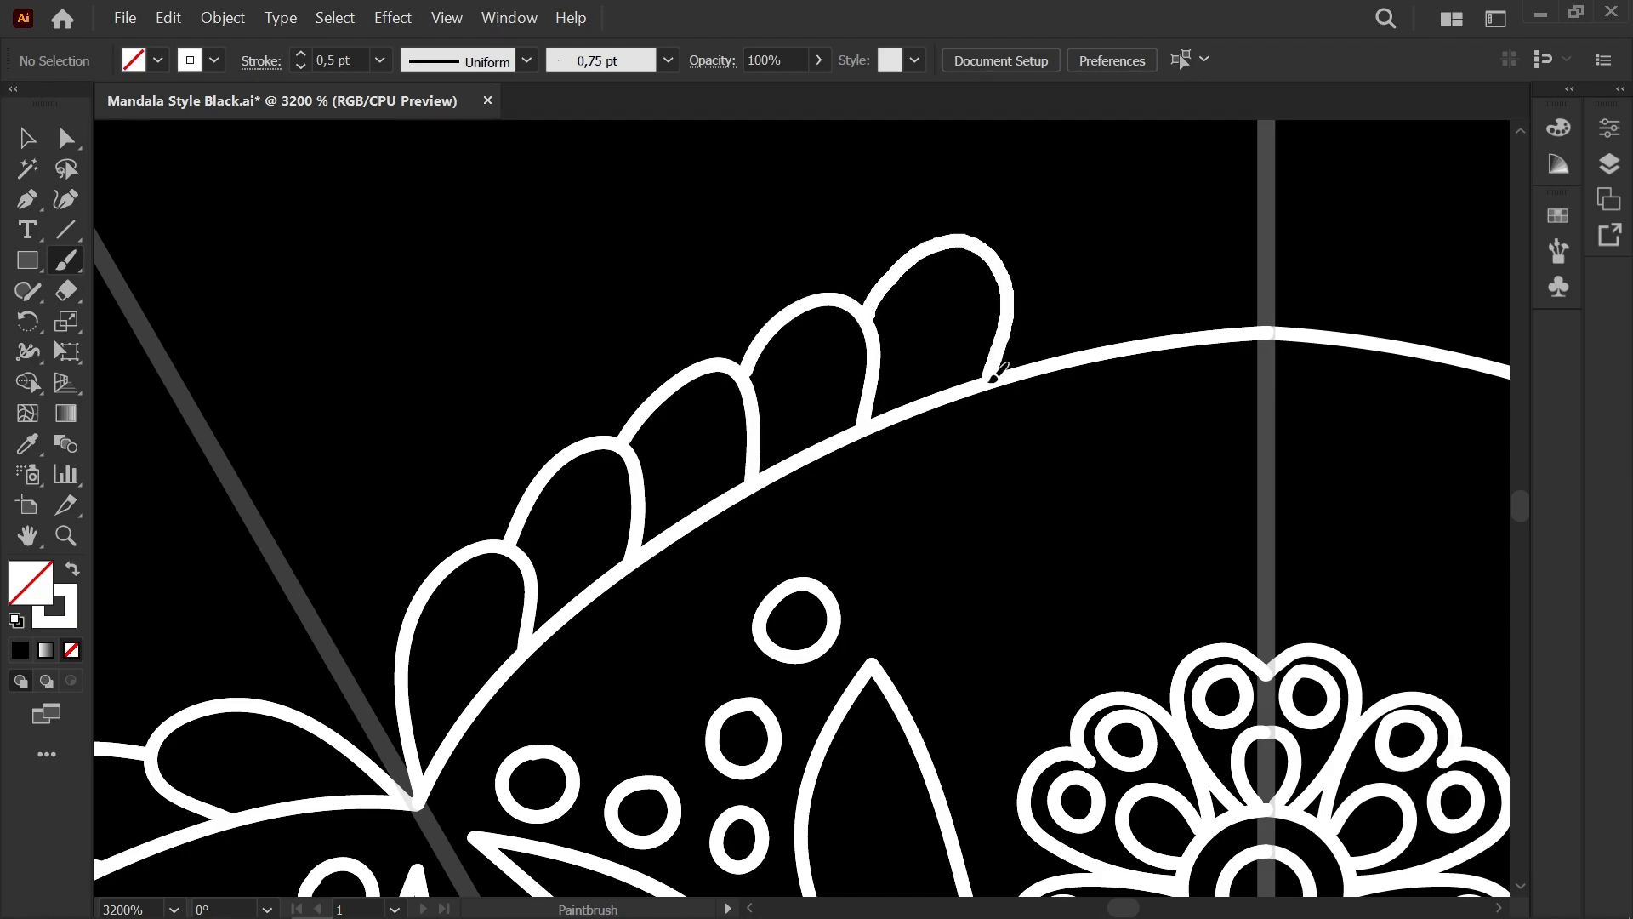
pyautogui.moveTo(1128, 344); pyautogui.dragTo(1121, 343)
pyautogui.moveTo(1142, 224); pyautogui.dragTo(1179, 195)
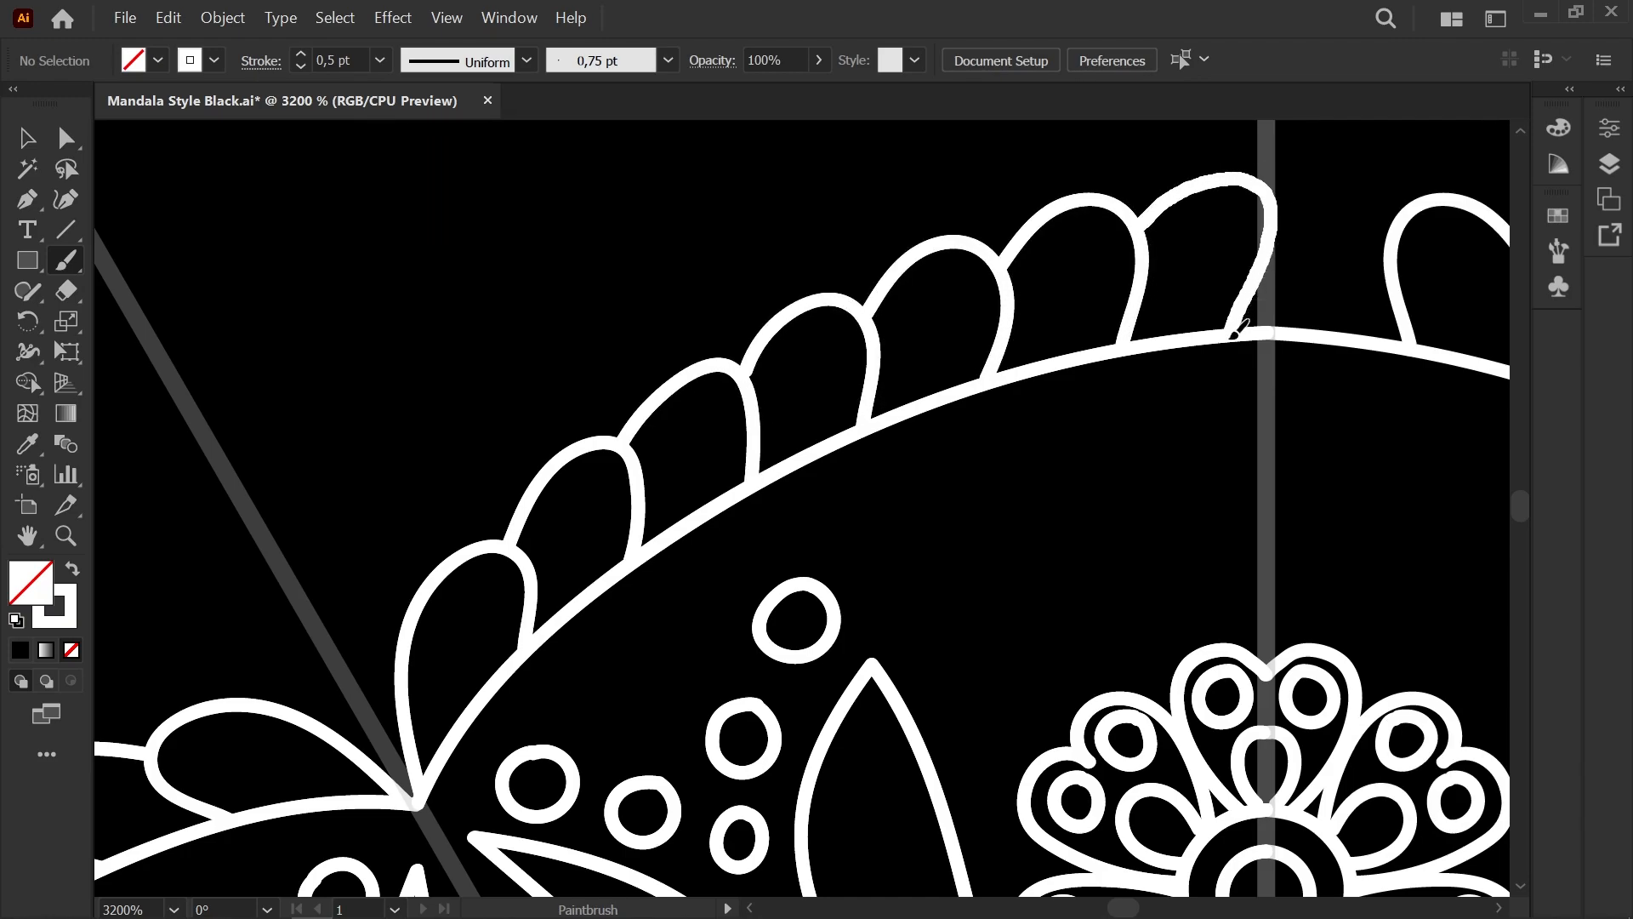
pyautogui.moveTo(1234, 336); pyautogui.dragTo(1229, 339)
pyautogui.scroll(-1, 1218, 255)
pyautogui.scroll(2, 1395, 166)
pyautogui.hotkey('ctrl', 'z')
# Step: Tidy the end anchors of the rounded petals where they meet their neighbours on the arch
pyautogui.moveTo(404, 546)
pyautogui.mouseDown()
pyautogui.moveTo(777, 485)
pyautogui.moveTo(820, 314)
pyautogui.moveTo(442, 447)
pyautogui.mouseUp()
pyautogui.scroll(1, 737, 517)
pyautogui.press('a')
pyautogui.click(623, 495)
pyautogui.click(697, 507)
pyautogui.scroll(-2, 697, 507)
pyautogui.scroll(-5, 820, 323)
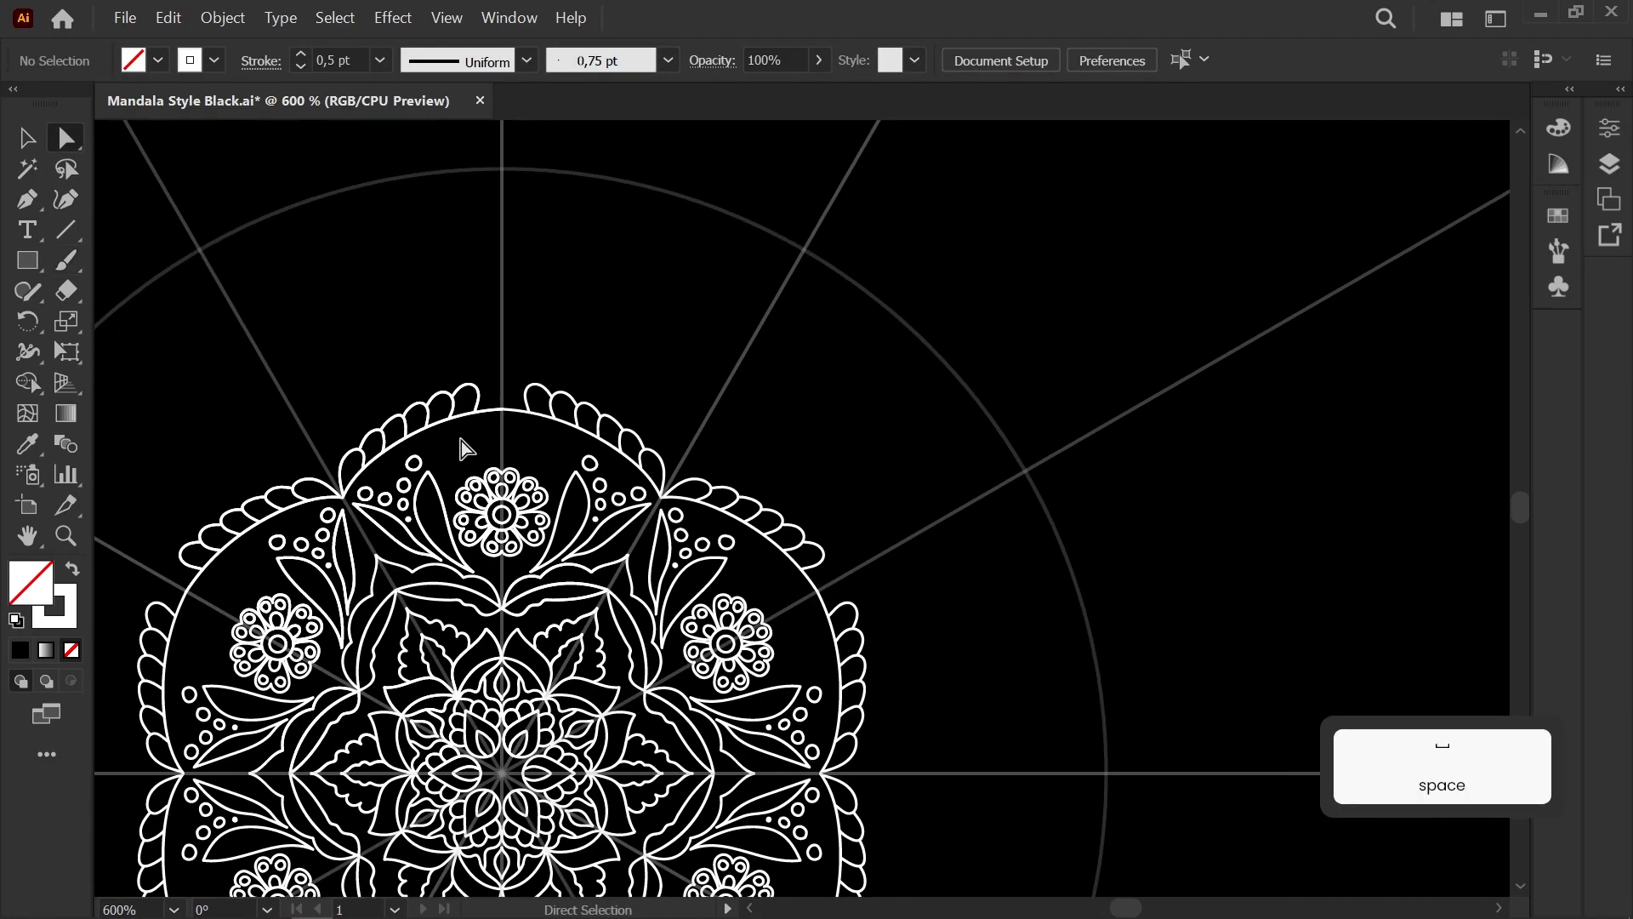
# Step: Paint half of a pointed finial above the arch at the vertical guide, with a curved stem, side barb and bulging tip
pyautogui.scroll(-3, 434, 525)
pyautogui.moveTo(544, 519); pyautogui.dragTo(492, 696)
pyautogui.scroll(6, 397, 671)
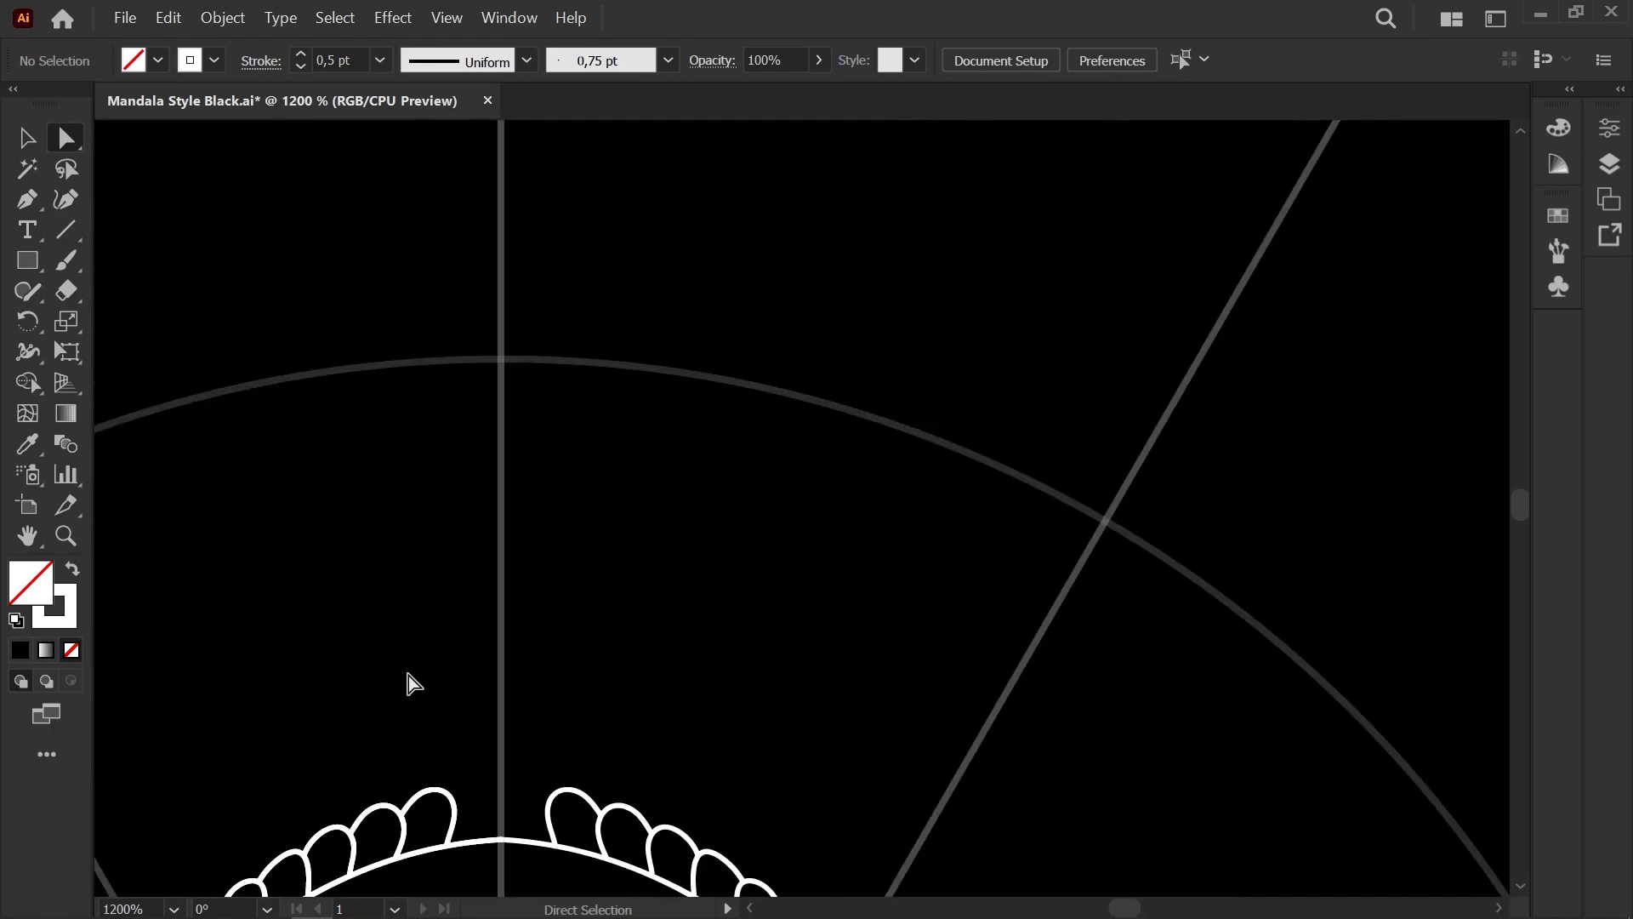
pyautogui.moveTo(473, 844); pyautogui.dragTo(614, 593)
pyautogui.press('b')
pyautogui.moveTo(645, 426); pyautogui.dragTo(678, 315)
pyautogui.scroll(-3, 634, 408)
pyautogui.scroll(4, 633, 408)
# Step: Move the finial's tip anchor onto the vertical guide and its base anchor slightly outward along the arch
pyautogui.press('a')
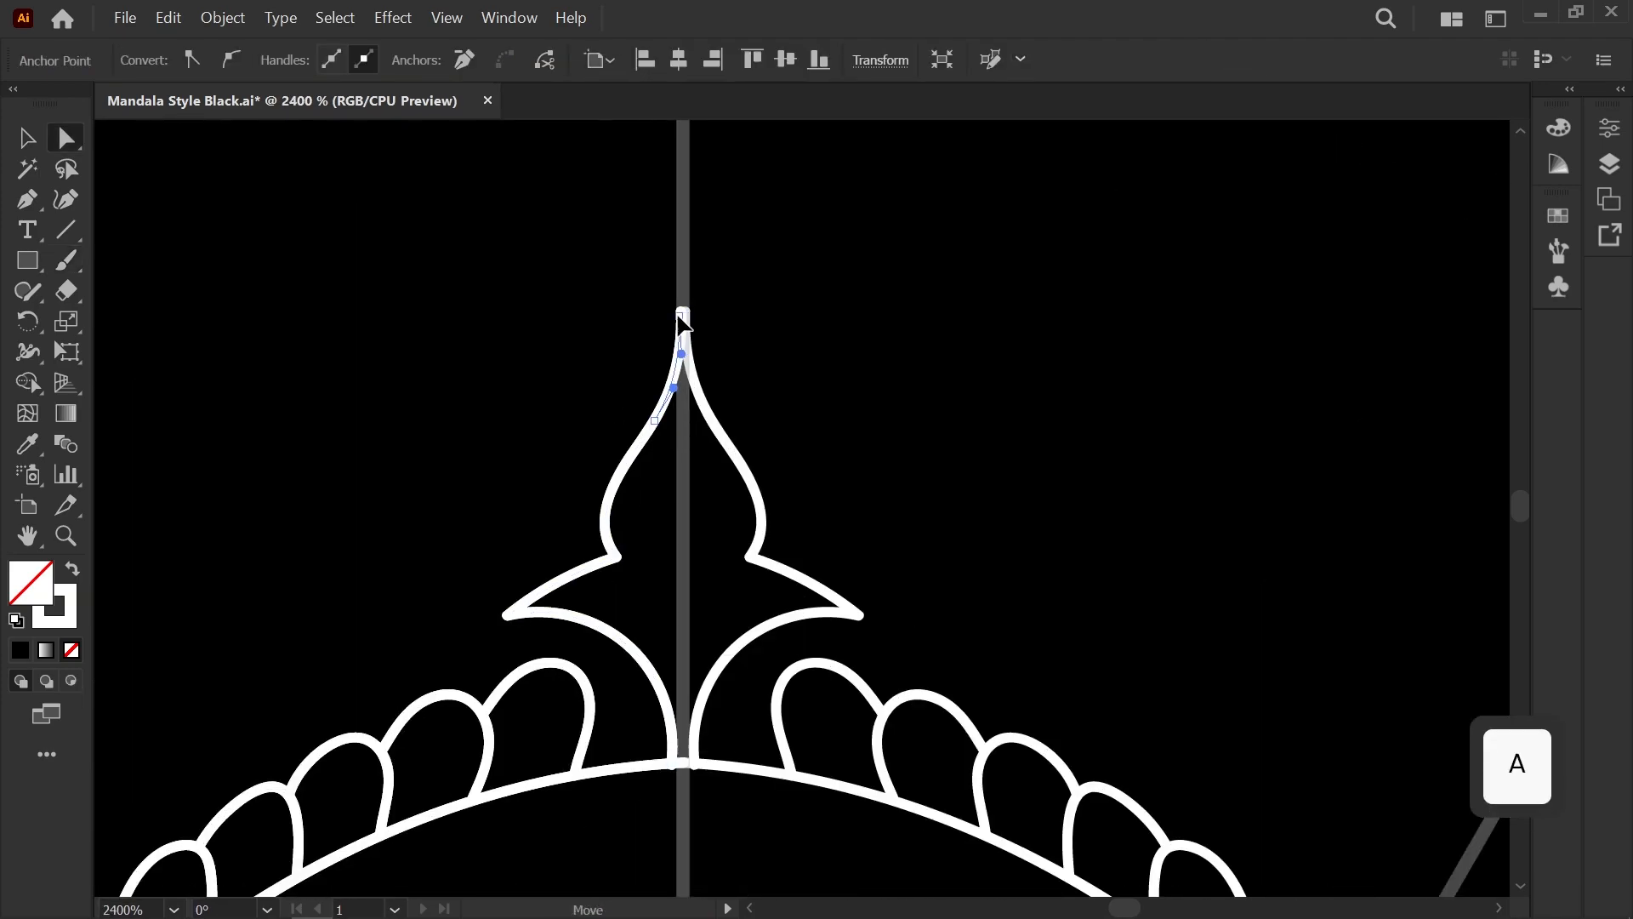
pyautogui.moveTo(672, 764); pyautogui.dragTo(656, 763)
pyautogui.click(686, 631)
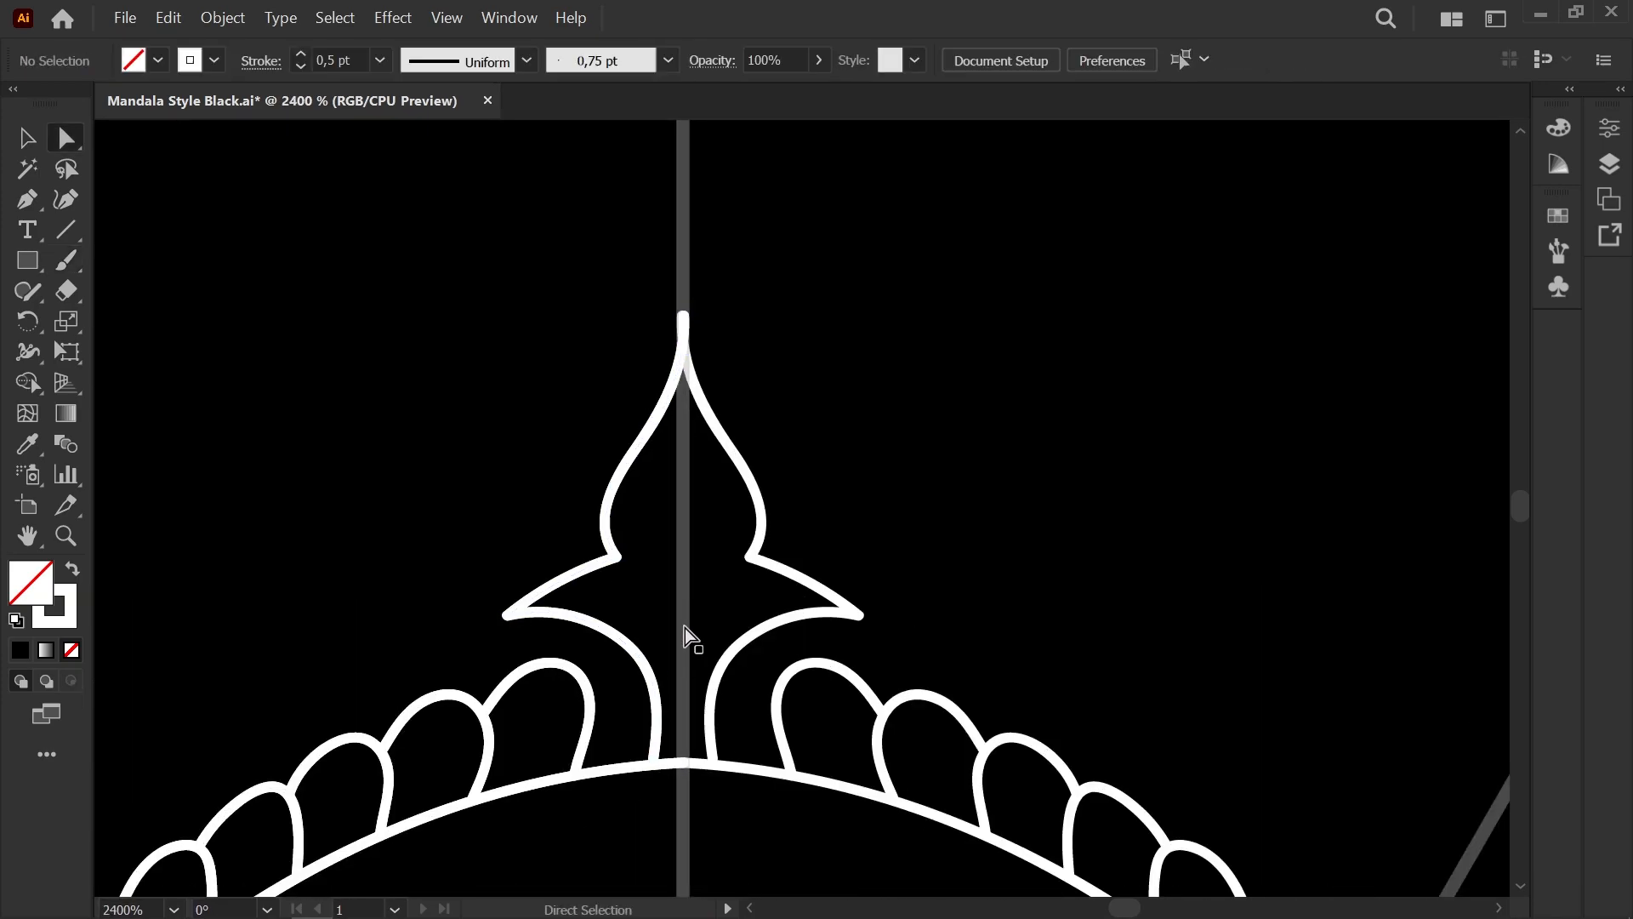
pyautogui.scroll(-3, 685, 631)
pyautogui.moveTo(685, 631); pyautogui.dragTo(740, 392)
pyautogui.scroll(-2, 740, 393)
pyautogui.moveTo(762, 487); pyautogui.dragTo(636, 459)
pyautogui.scroll(-4, 636, 460)
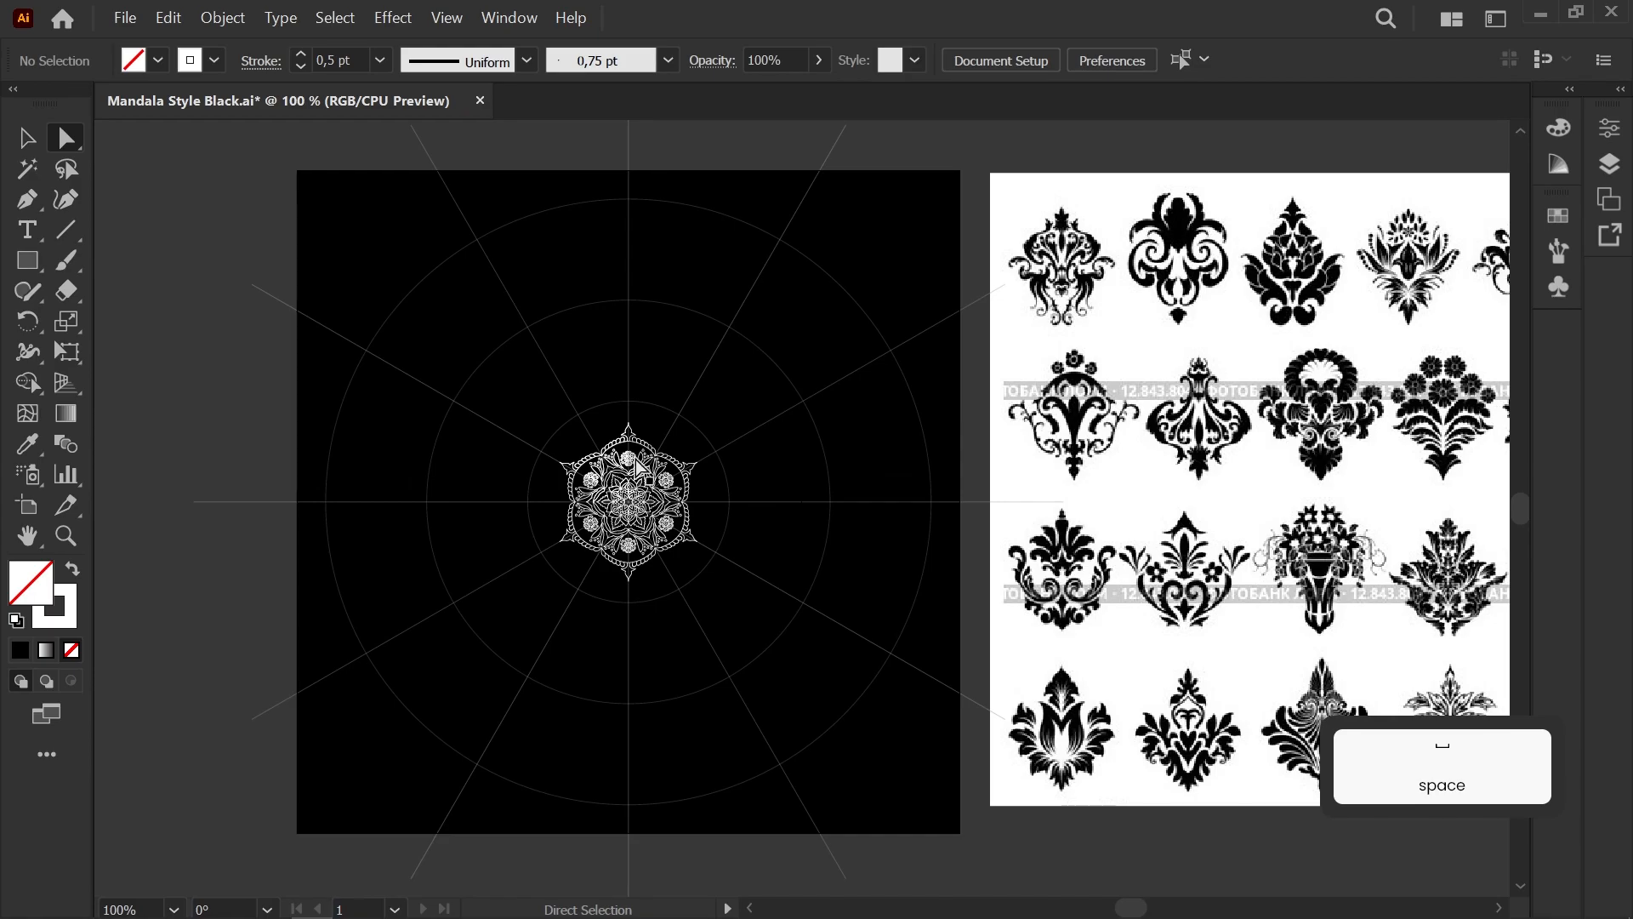
# Step: Paint a curved pointed leaf under the arch, from the vertical guide outward above the flower and back
pyautogui.scroll(6, 804, 531)
pyautogui.press('b')
pyautogui.hotkey('ctrl', 'z')
pyautogui.press('b')
pyautogui.moveTo(849, 440); pyautogui.dragTo(804, 513)
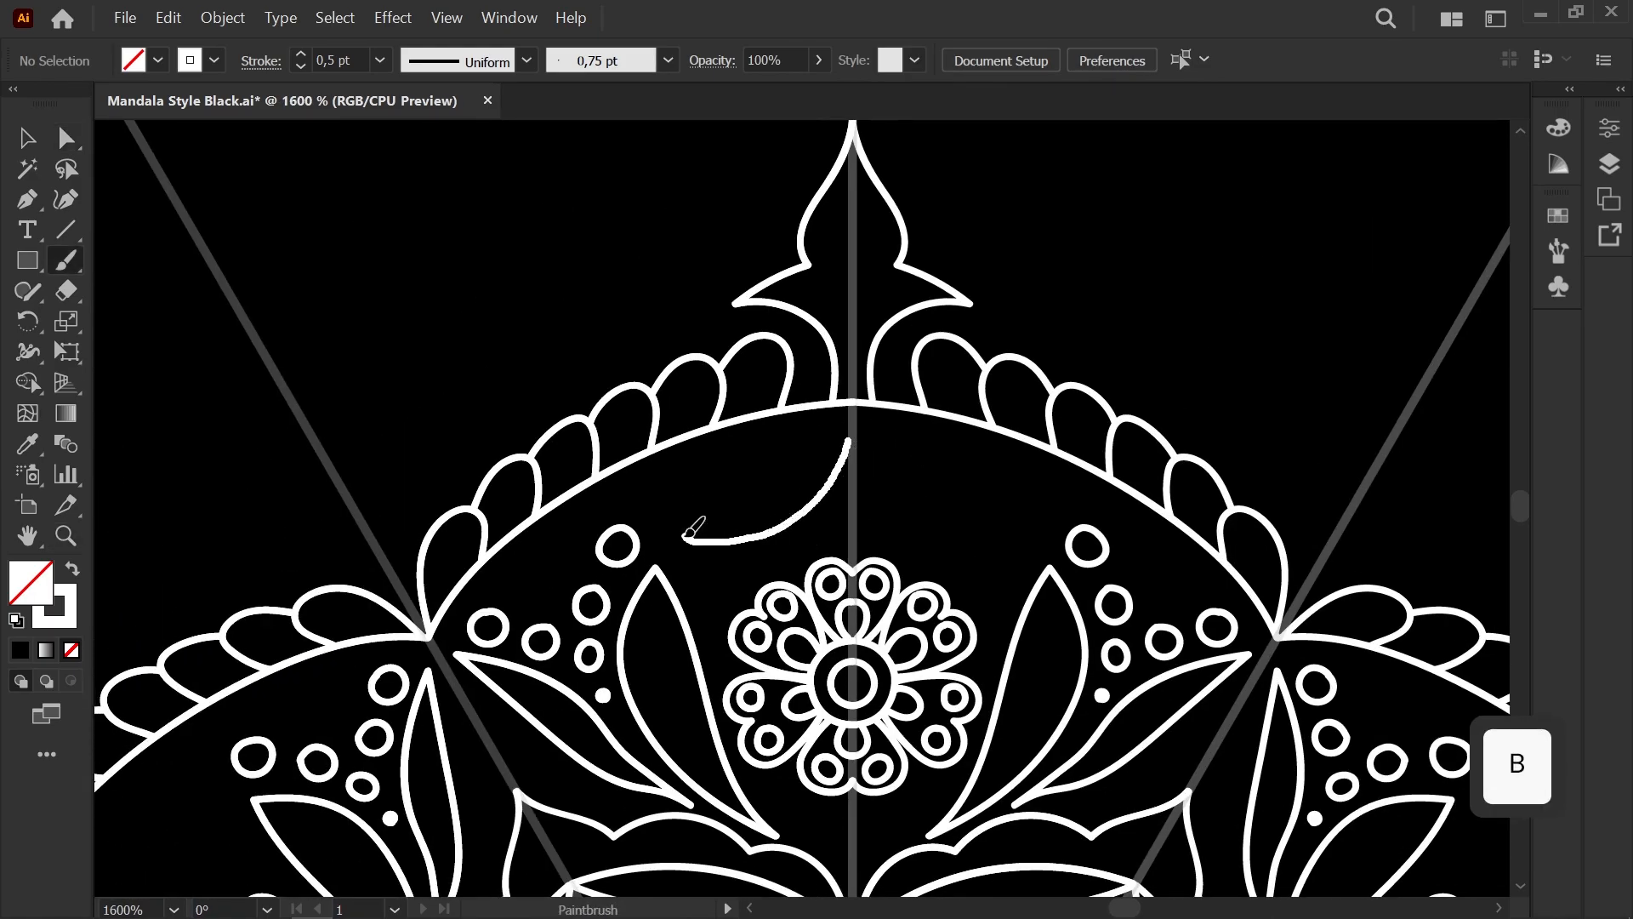
pyautogui.moveTo(824, 438); pyautogui.dragTo(842, 438)
pyautogui.scroll(-1, 759, 472)
pyautogui.scroll(4, 766, 452)
# Step: Adjust the curved leaf's end anchor at the vertical guide so its two edges meet in a point
pyautogui.press('a')
pyautogui.moveTo(993, 412); pyautogui.dragTo(1009, 415)
pyautogui.click(1048, 508)
pyautogui.scroll(-2, 1021, 511)
# Step: Paint two circles between the curved leaf and the arch, the smaller one nearer the vertical guide
pyautogui.moveTo(978, 515); pyautogui.dragTo(724, 314)
pyautogui.scroll(-3, 715, 319)
pyautogui.moveTo(690, 465)
pyautogui.mouseDown()
pyautogui.moveTo(578, 443)
pyautogui.moveTo(579, 368)
pyautogui.mouseUp()
pyautogui.scroll(5, 549, 204)
pyautogui.press('b')
pyautogui.moveTo(629, 432); pyautogui.dragTo(554, 493)
pyautogui.moveTo(737, 353); pyautogui.dragTo(725, 364)
pyautogui.scroll(-4, 647, 459)
pyautogui.scroll(-2, 647, 486)
pyautogui.scroll(7, 647, 485)
pyautogui.hotkey('ctrl', 'z')
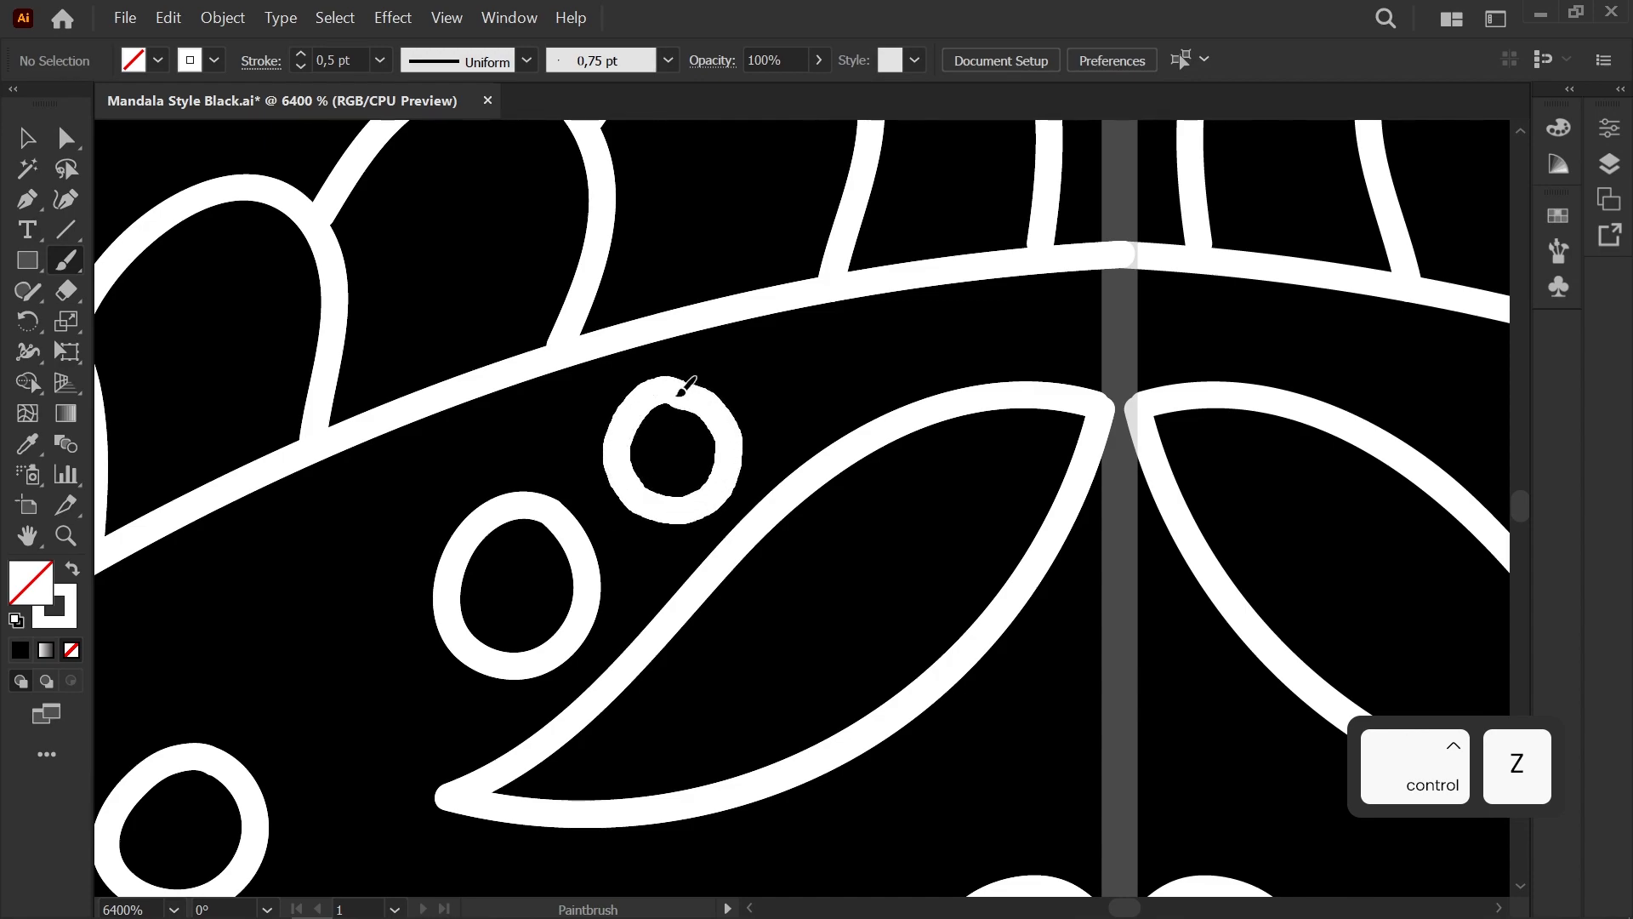
# Step: Close the smaller circle by adjusting its end anchor, and paint a dot beside it toward the vertical guide
pyautogui.press('a')
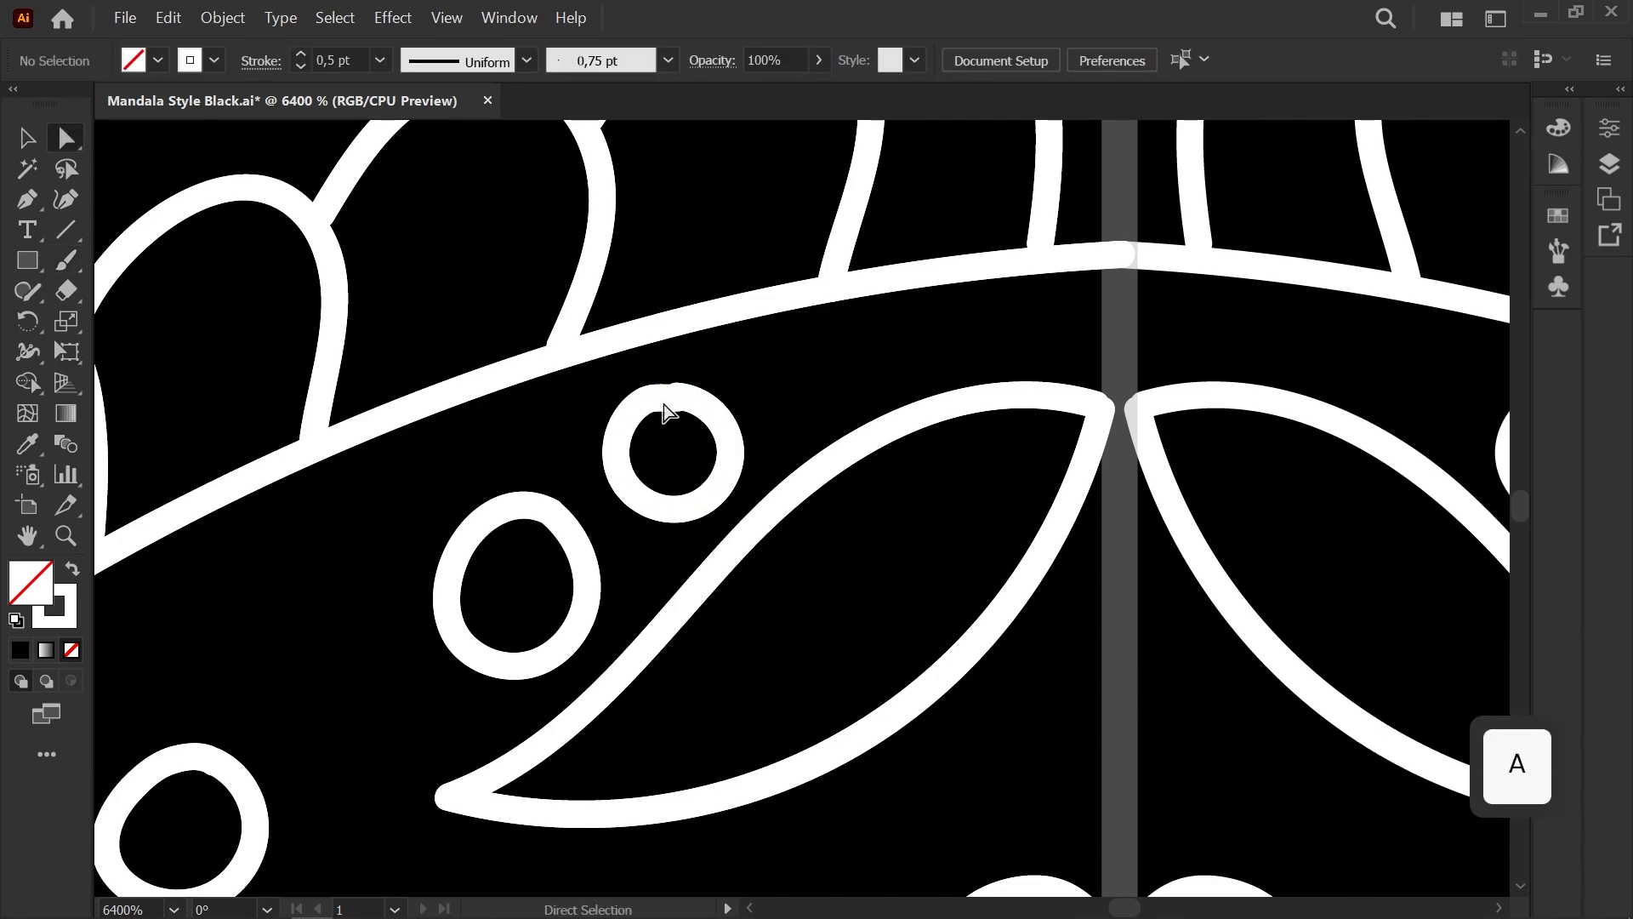
pyautogui.click(677, 396)
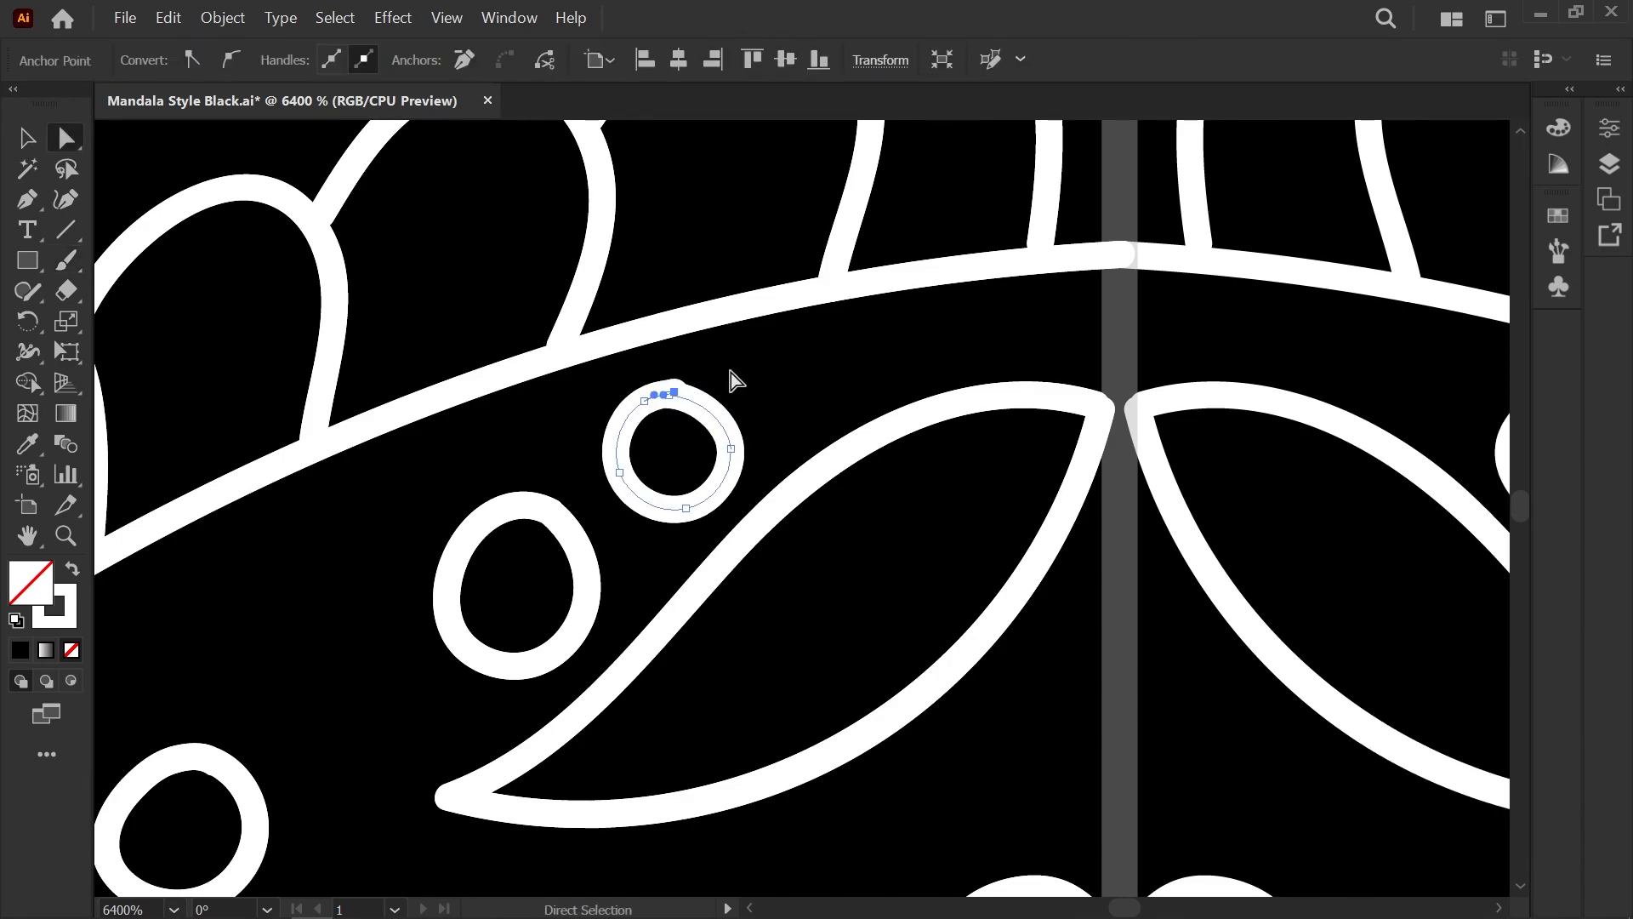
pyautogui.click(783, 412)
pyautogui.press('b')
pyautogui.moveTo(823, 374); pyautogui.dragTo(817, 360)
pyautogui.scroll(-5, 813, 364)
pyautogui.moveTo(716, 395)
pyautogui.mouseDown()
pyautogui.moveTo(635, 422)
pyautogui.moveTo(613, 335)
pyautogui.mouseUp()
pyautogui.scroll(-3, 635, 423)
pyautogui.scroll(-1, 609, 339)
pyautogui.scroll(4, 554, 339)
pyautogui.moveTo(502, 420); pyautogui.dragTo(172, 480)
pyautogui.moveTo(612, 416)
pyautogui.mouseDown()
pyautogui.moveTo(411, 457)
pyautogui.moveTo(345, 494)
pyautogui.mouseUp()
pyautogui.press('b')
pyautogui.scroll(1, 374, 423)
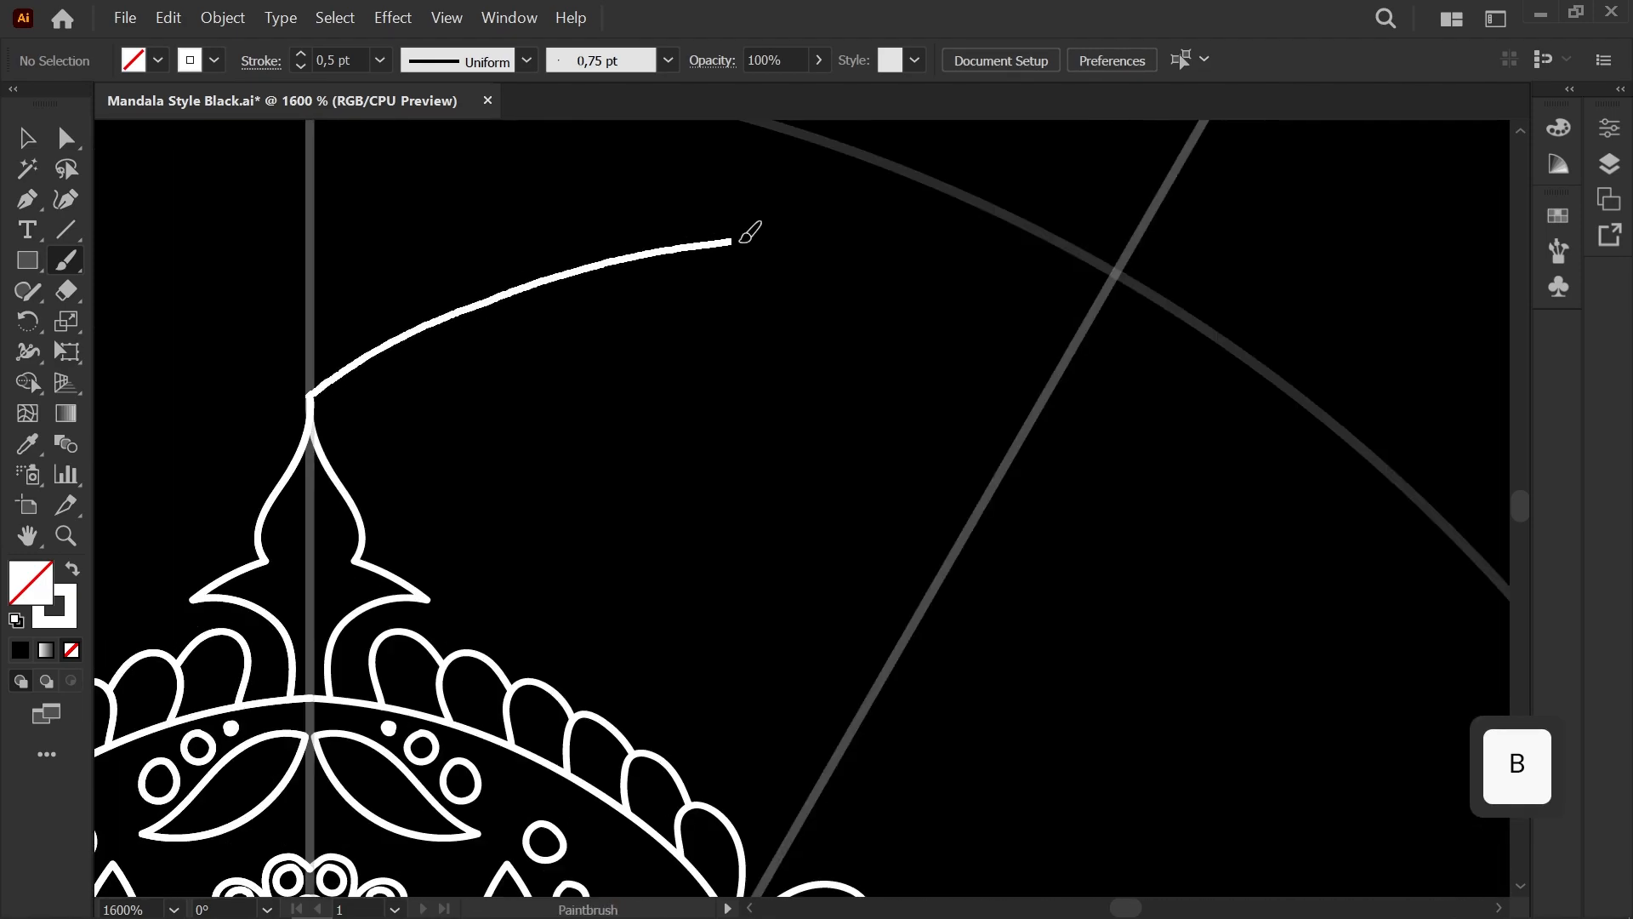
pyautogui.scroll(-5, 1086, 254)
pyautogui.scroll(5, 1086, 250)
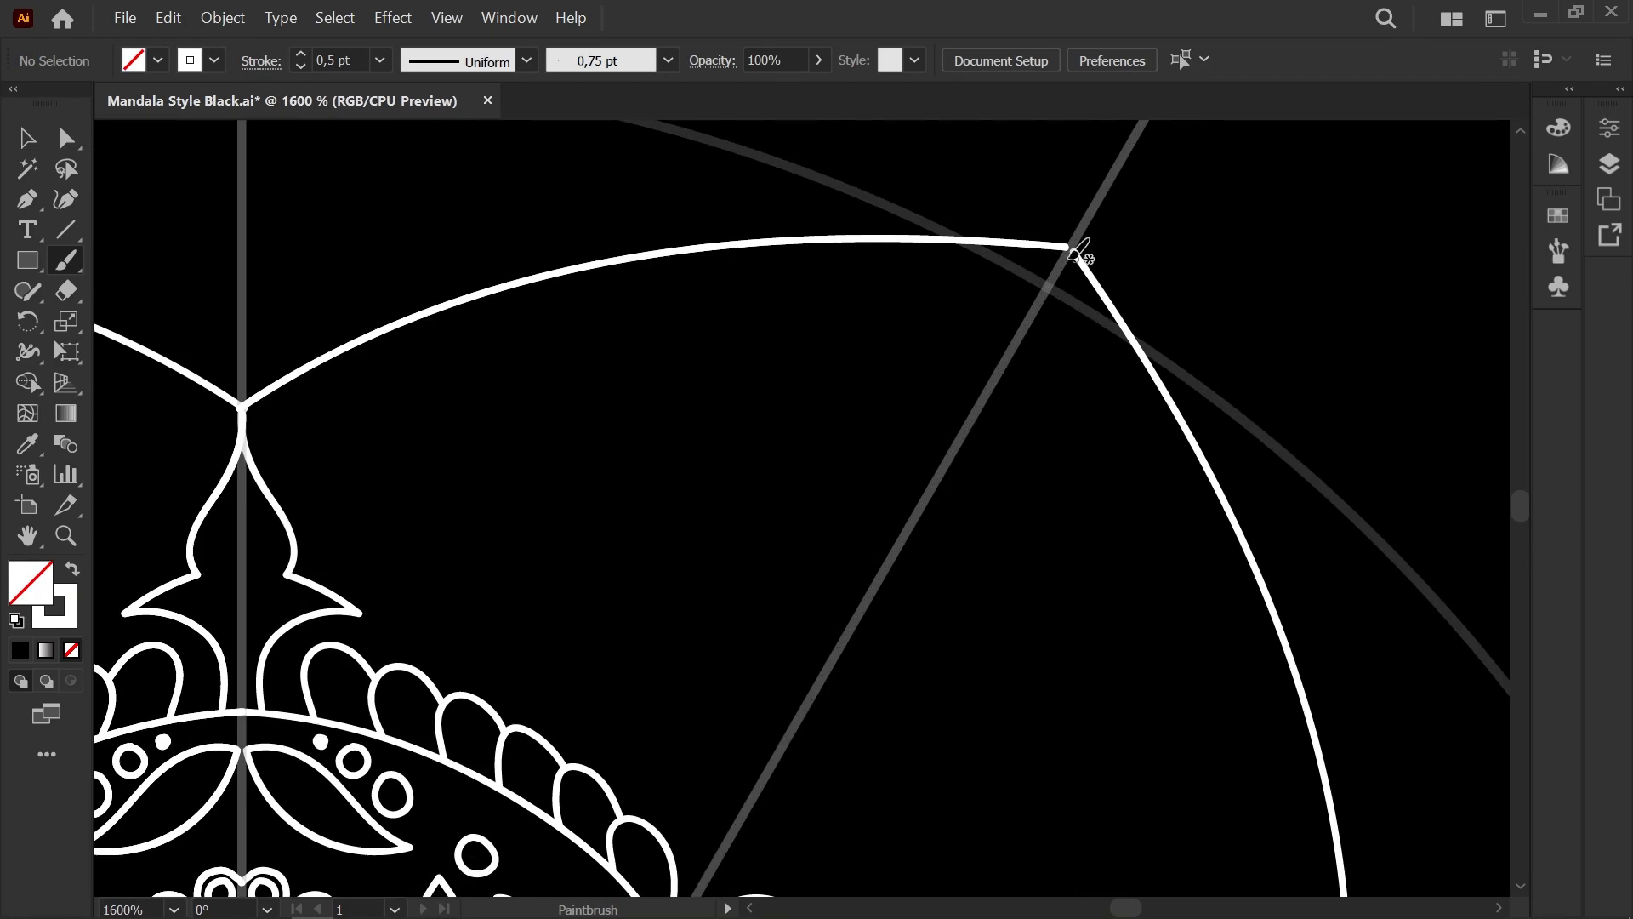
pyautogui.hotkey('ctrl', 'z')
# Step: Paint a large outer arch from the finial's tip to the neighbouring diagonal guide, ending just inside the guide circle
pyautogui.moveTo(242, 410); pyautogui.dragTo(493, 292)
pyautogui.moveTo(975, 283); pyautogui.dragTo(1042, 296)
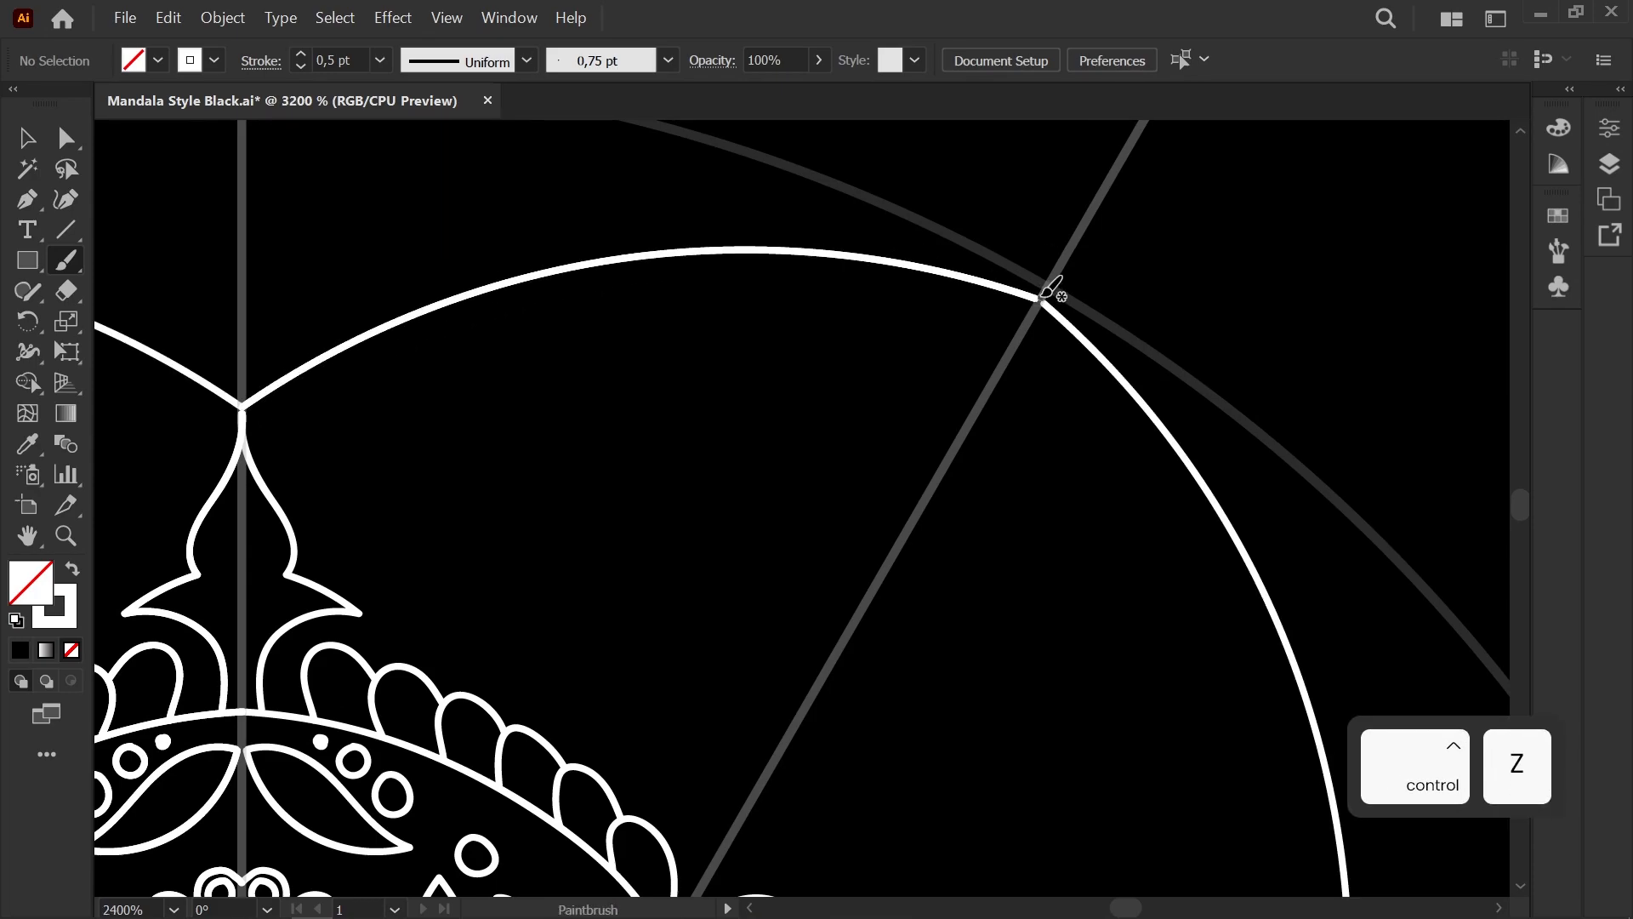
# Step: Adjust the outer arch's end anchor at the diagonal guide so it meets its mirrored half in a smooth curve
pyautogui.scroll(1, 1085, 281)
pyautogui.press('a')
pyautogui.click(997, 313)
pyautogui.moveTo(738, 277)
pyautogui.mouseDown()
pyautogui.moveTo(688, 387)
pyautogui.moveTo(681, 289)
pyautogui.mouseUp()
pyautogui.moveTo(946, 422); pyautogui.dragTo(954, 428)
pyautogui.click(822, 529)
# Step: Paint a plume of long curved fronds and short rounded lobes from the diagonal guide's base up inside the outer arch
pyautogui.scroll(-7, 822, 529)
pyautogui.moveTo(782, 548); pyautogui.dragTo(380, 436)
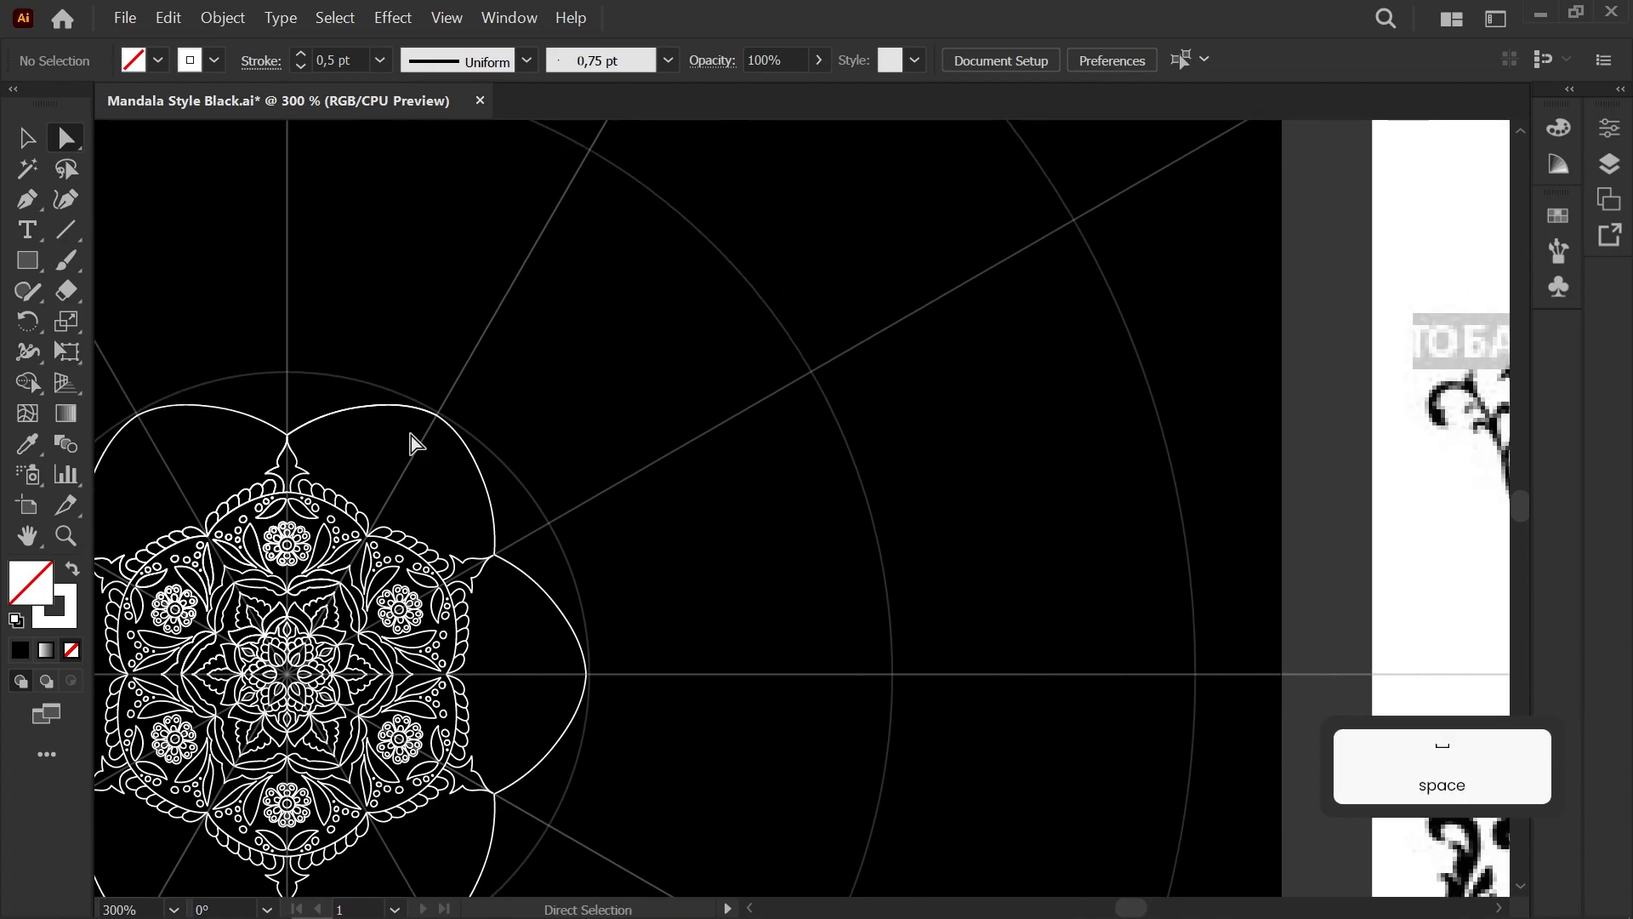
pyautogui.scroll(-2, 410, 435)
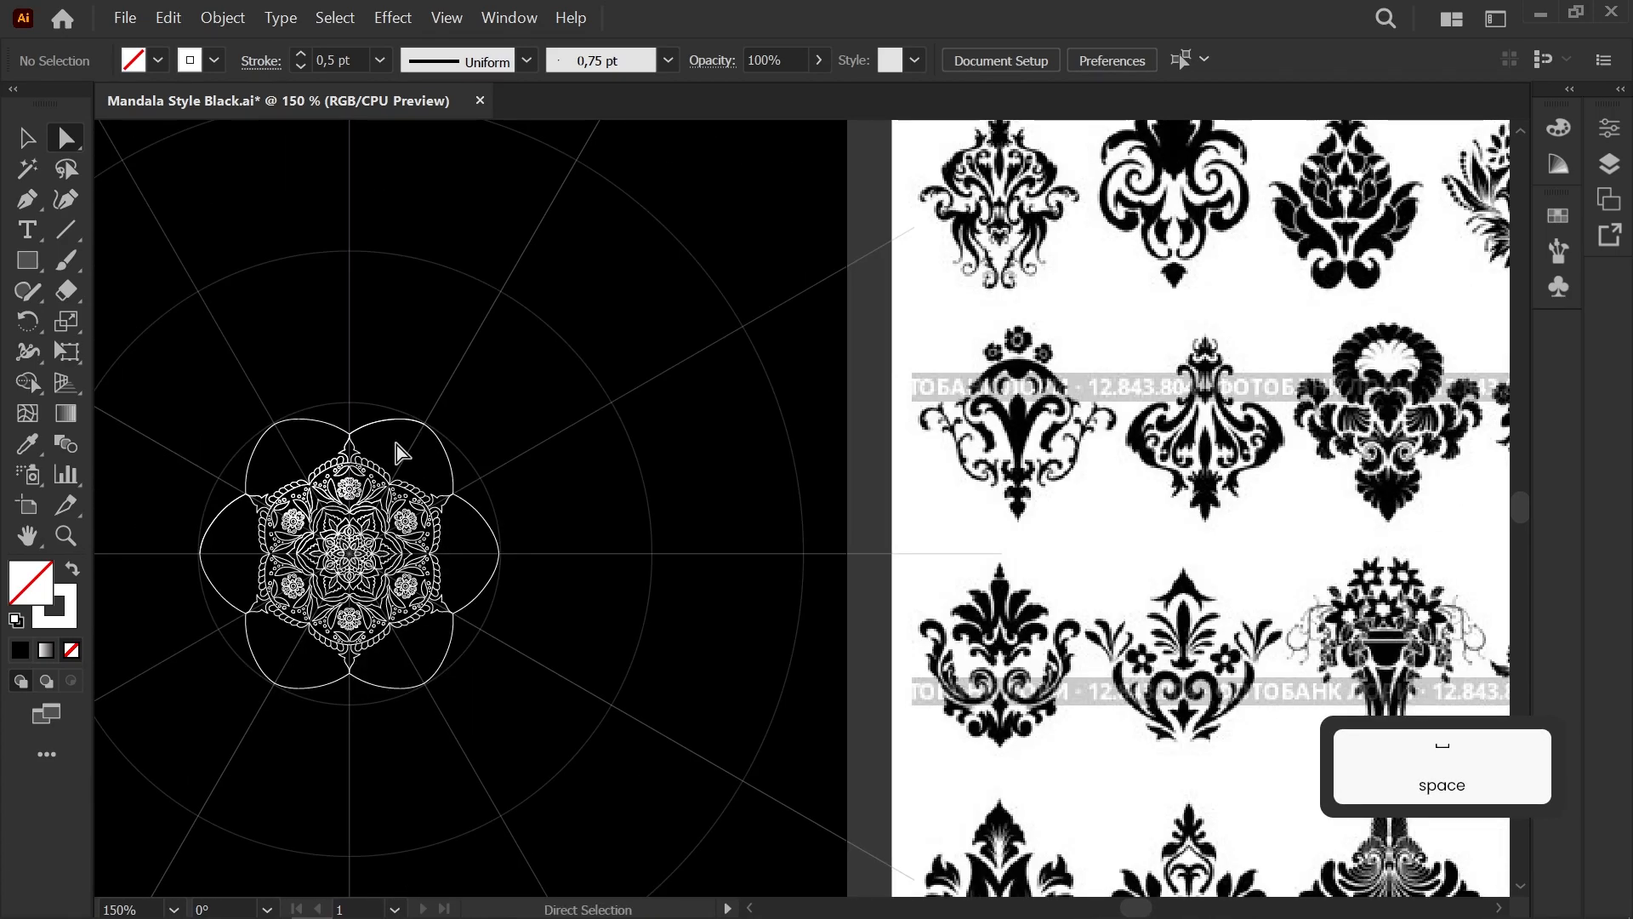
pyautogui.scroll(7, 390, 451)
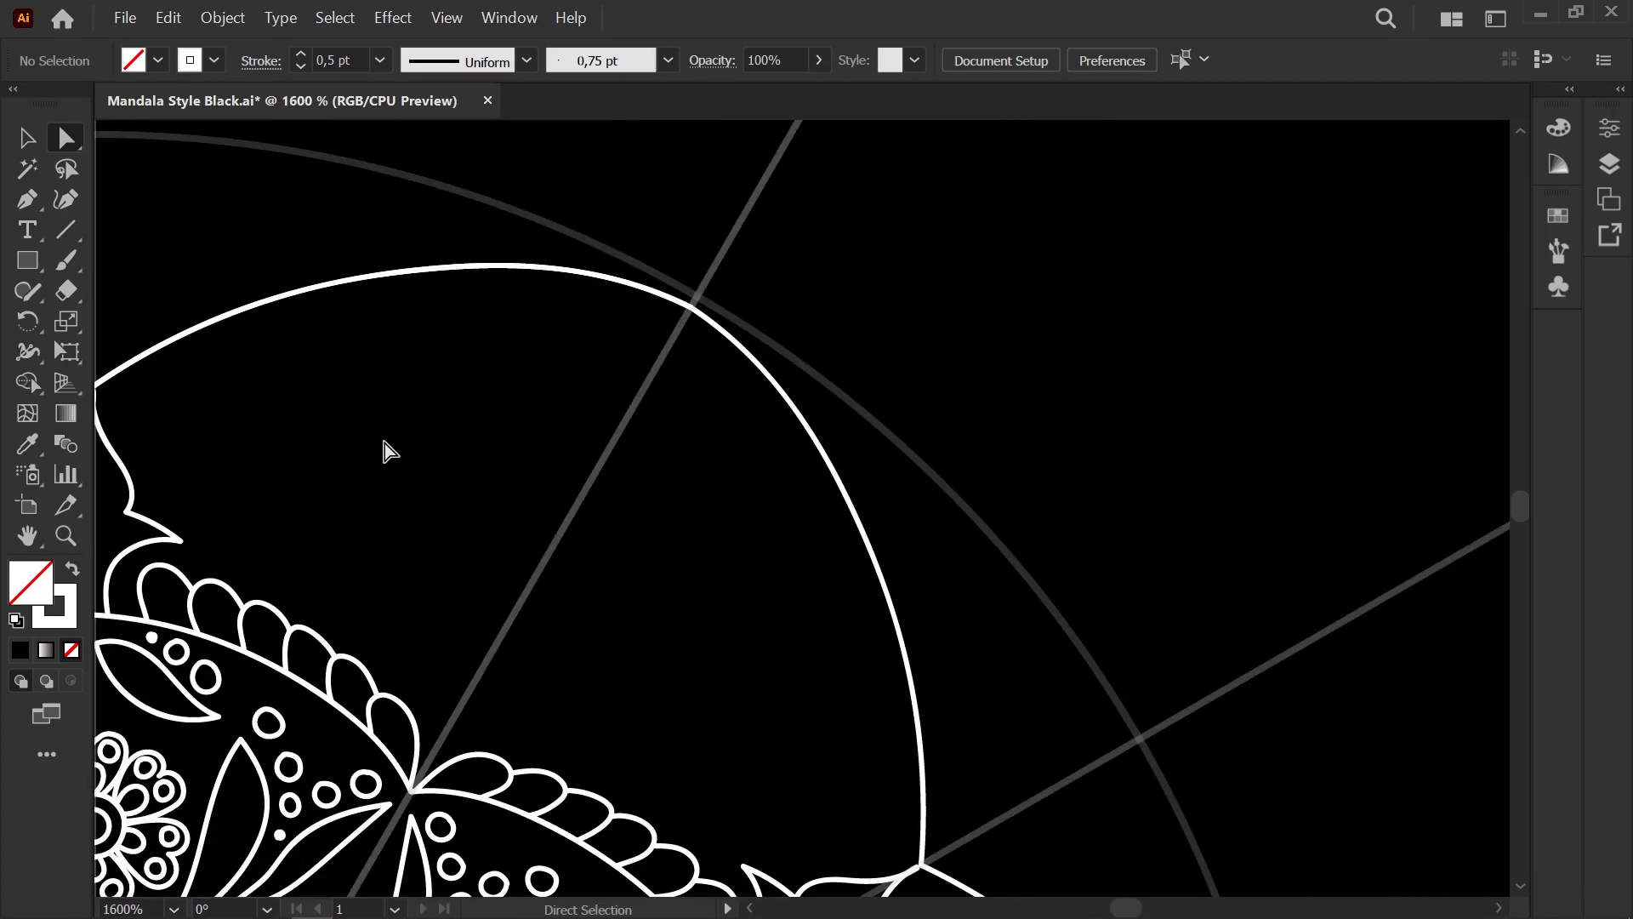
pyautogui.moveTo(383, 448)
pyautogui.mouseDown()
pyautogui.moveTo(545, 423)
pyautogui.moveTo(638, 572)
pyautogui.mouseUp()
pyautogui.press('b')
pyautogui.moveTo(666, 676); pyautogui.dragTo(693, 615)
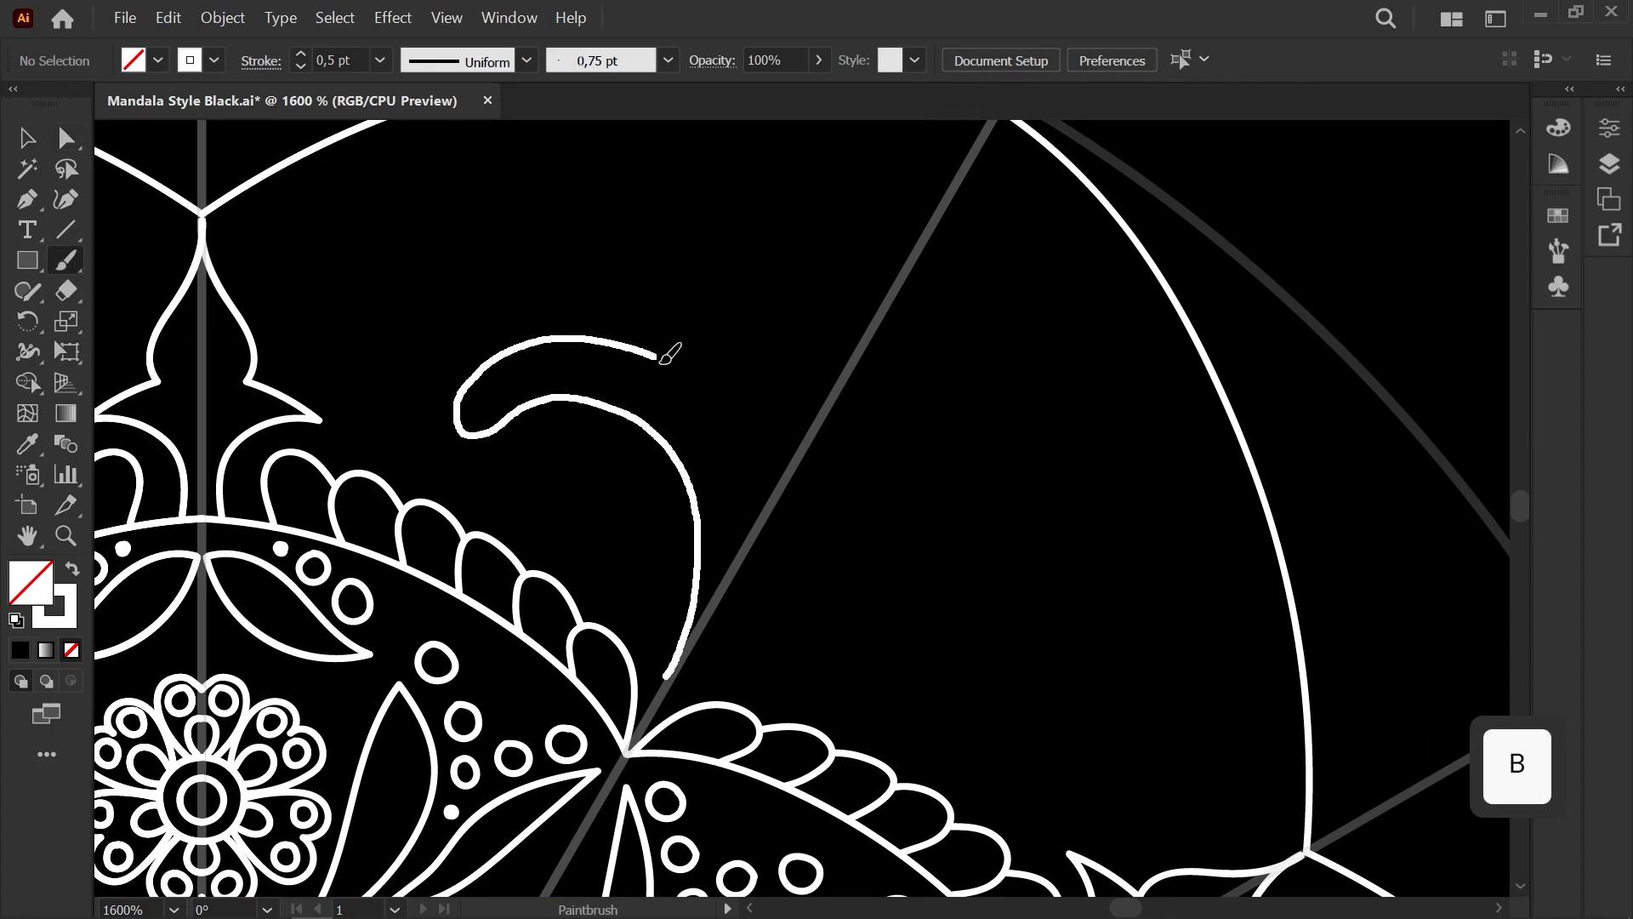
pyautogui.moveTo(653, 355); pyautogui.dragTo(639, 325)
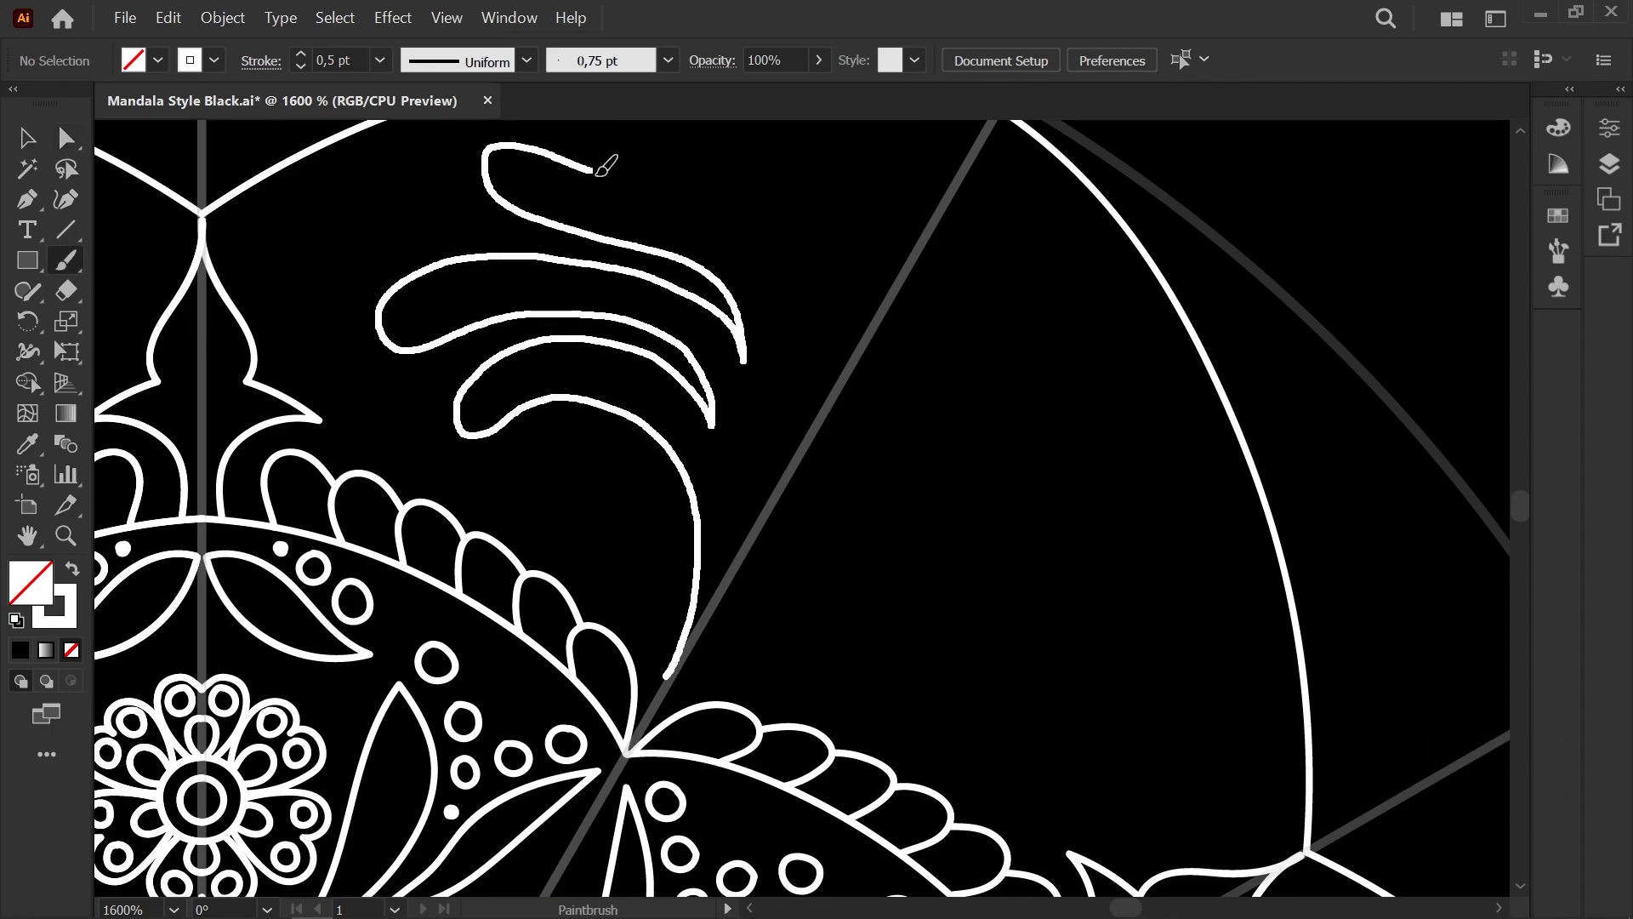
pyautogui.moveTo(814, 195)
pyautogui.mouseDown()
pyautogui.moveTo(832, 233)
pyautogui.moveTo(693, 389)
pyautogui.moveTo(808, 369)
pyautogui.moveTo(938, 522)
pyautogui.mouseUp()
# Step: Adjust the lowest frond's end anchor at the plume's base so the curve runs down onto the diagonal guide
pyautogui.scroll(-3, 743, 452)
pyautogui.moveTo(743, 451); pyautogui.dragTo(618, 286)
pyautogui.scroll(-4, 532, 499)
pyautogui.moveTo(531, 498)
pyautogui.mouseDown()
pyautogui.moveTo(440, 457)
pyautogui.moveTo(344, 467)
pyautogui.moveTo(352, 506)
pyautogui.moveTo(437, 362)
pyautogui.moveTo(415, 576)
pyautogui.mouseUp()
pyautogui.scroll(6, 360, 484)
pyautogui.scroll(2, 416, 692)
pyautogui.press('a')
pyautogui.moveTo(379, 644); pyautogui.dragTo(533, 488)
pyautogui.click(478, 621)
pyautogui.moveTo(478, 620); pyautogui.dragTo(445, 696)
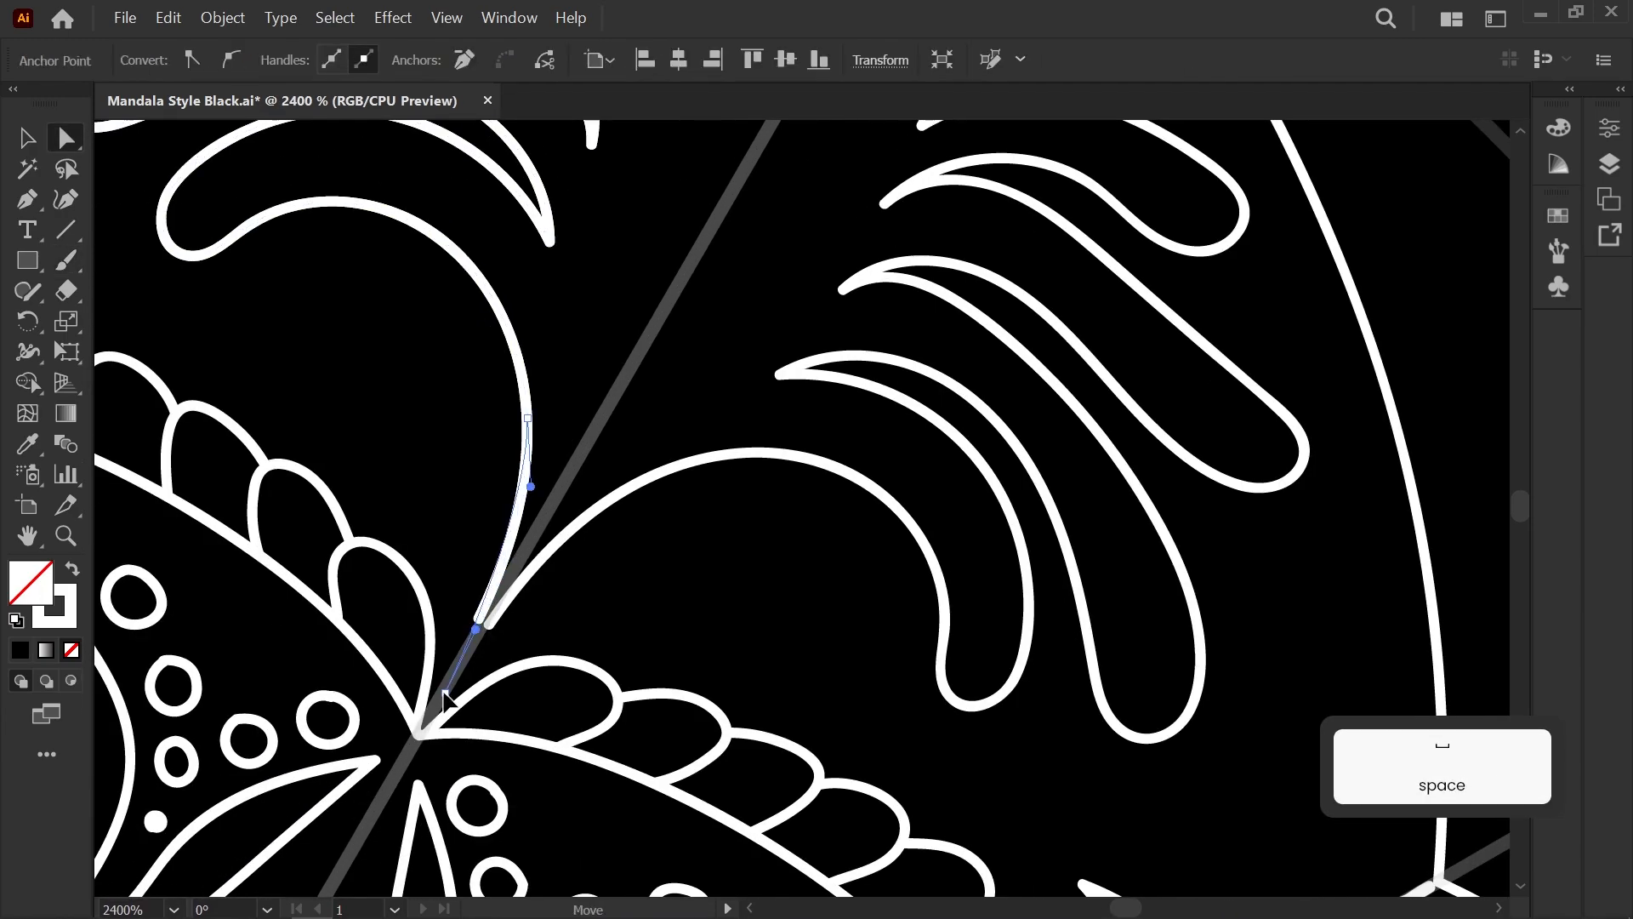
pyautogui.click(638, 409)
# Step: Smooth the outer edge of the plume's uppermost long frond by adjusting the anchor and handle where its strokes join
pyautogui.moveTo(587, 364); pyautogui.dragTo(555, 741)
pyautogui.click(619, 237)
pyautogui.moveTo(600, 256); pyautogui.dragTo(594, 384)
pyautogui.scroll(2, 593, 379)
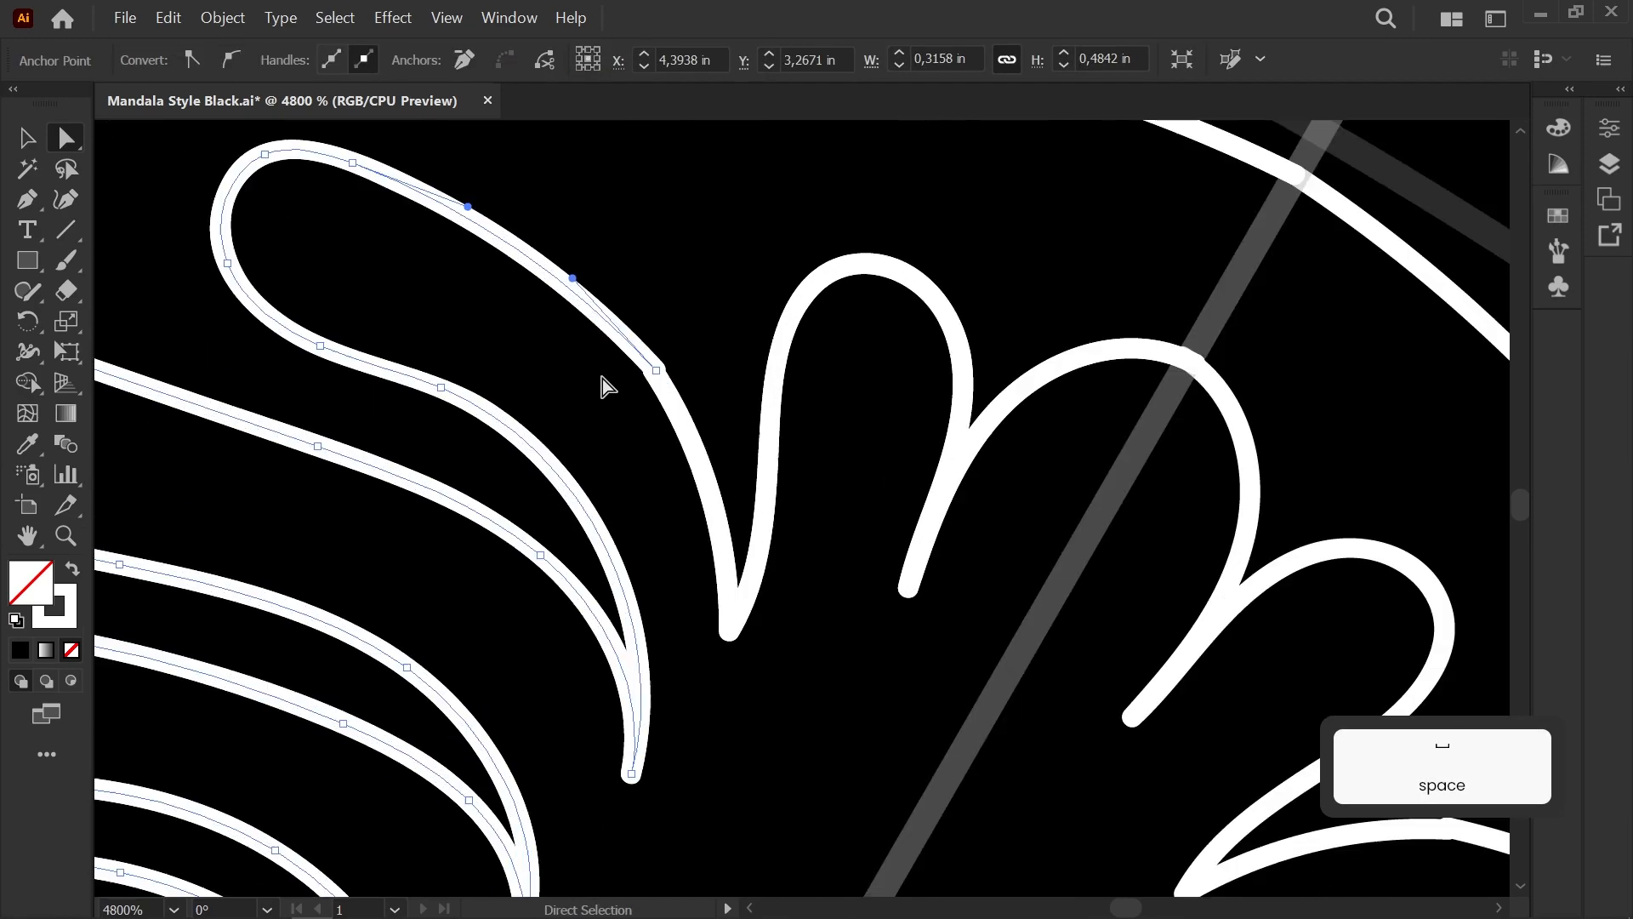
pyautogui.moveTo(575, 277); pyautogui.dragTo(584, 256)
pyautogui.moveTo(656, 369); pyautogui.dragTo(653, 373)
pyautogui.click(723, 348)
# Step: Reshape the plume's top lobe at the diagonal guide by adjusting its end anchor and handle for a rounder crown
pyautogui.click(1193, 363)
pyautogui.moveTo(1135, 329); pyautogui.dragTo(1136, 313)
pyautogui.moveTo(1194, 364); pyautogui.dragTo(1199, 354)
pyautogui.click(1109, 414)
# Step: Try a zigzag leaf edge along the diagonal guide inside the plume, and undo it
pyautogui.scroll(-2, 1109, 413)
pyautogui.moveTo(1053, 481); pyautogui.dragTo(937, 322)
pyautogui.scroll(-1, 938, 321)
pyautogui.scroll(-2, 850, 361)
pyautogui.moveTo(794, 438); pyautogui.dragTo(747, 372)
pyautogui.scroll(-4, 748, 372)
pyautogui.moveTo(663, 402)
pyautogui.mouseDown()
pyautogui.moveTo(485, 441)
pyautogui.moveTo(463, 578)
pyautogui.moveTo(542, 508)
pyautogui.mouseUp()
pyautogui.scroll(8, 485, 424)
pyautogui.press('b')
pyautogui.scroll(1, 499, 461)
pyautogui.scroll(-2, 477, 711)
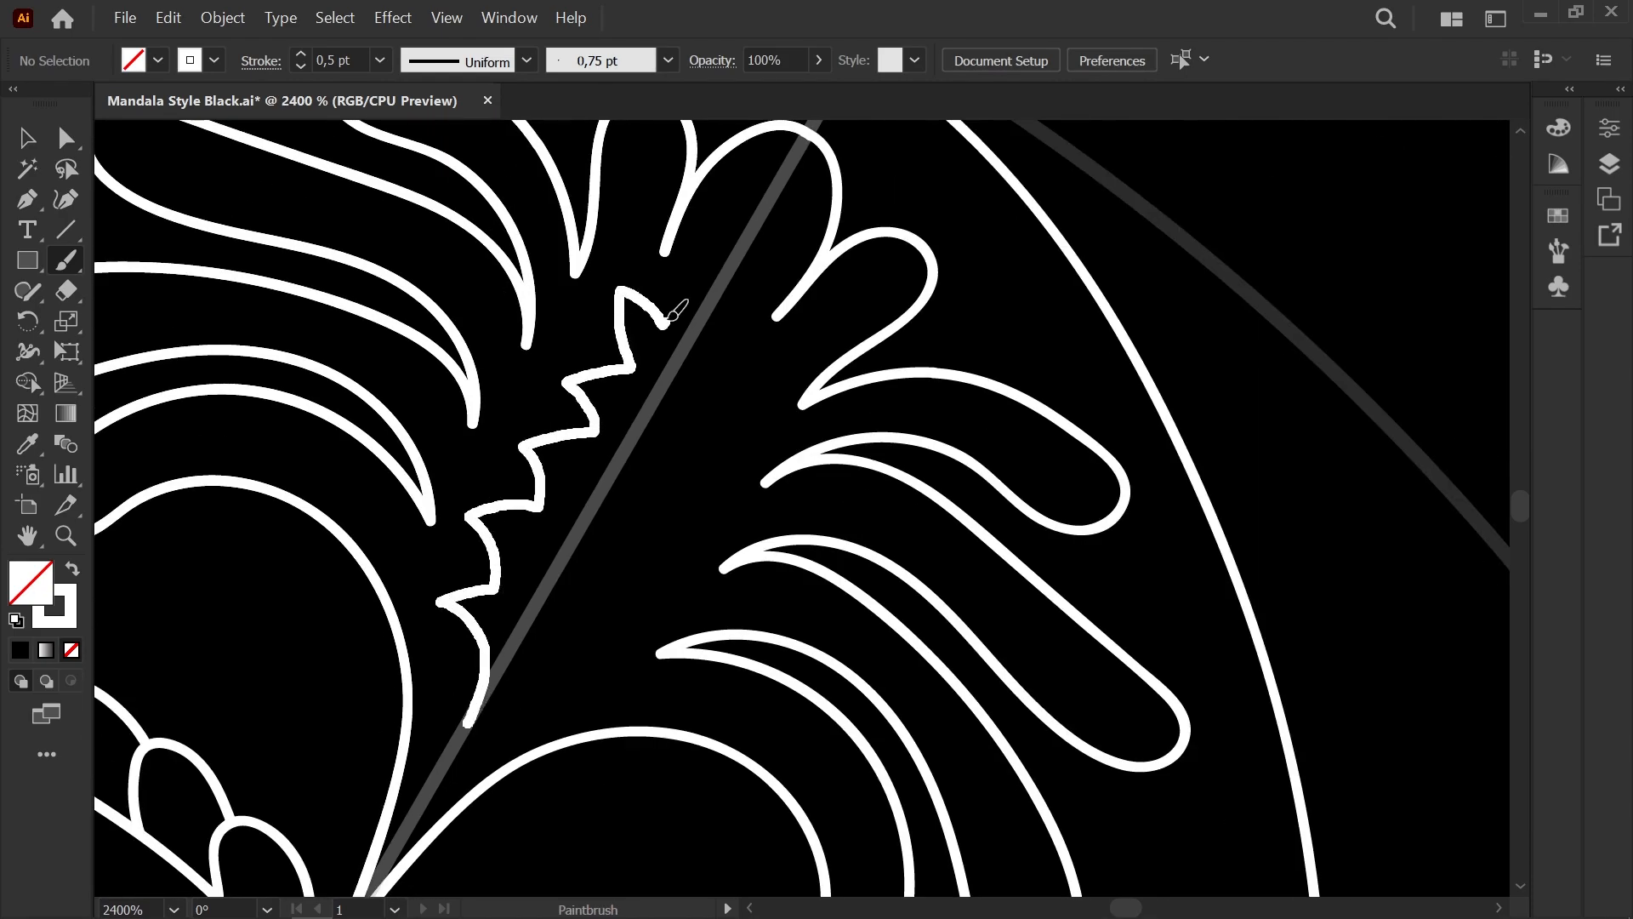
pyautogui.moveTo(737, 256); pyautogui.dragTo(737, 255)
pyautogui.scroll(-1, 663, 386)
pyautogui.scroll(2, 663, 368)
pyautogui.scroll(-2, 646, 395)
pyautogui.hotkey('ctrl', 'z')
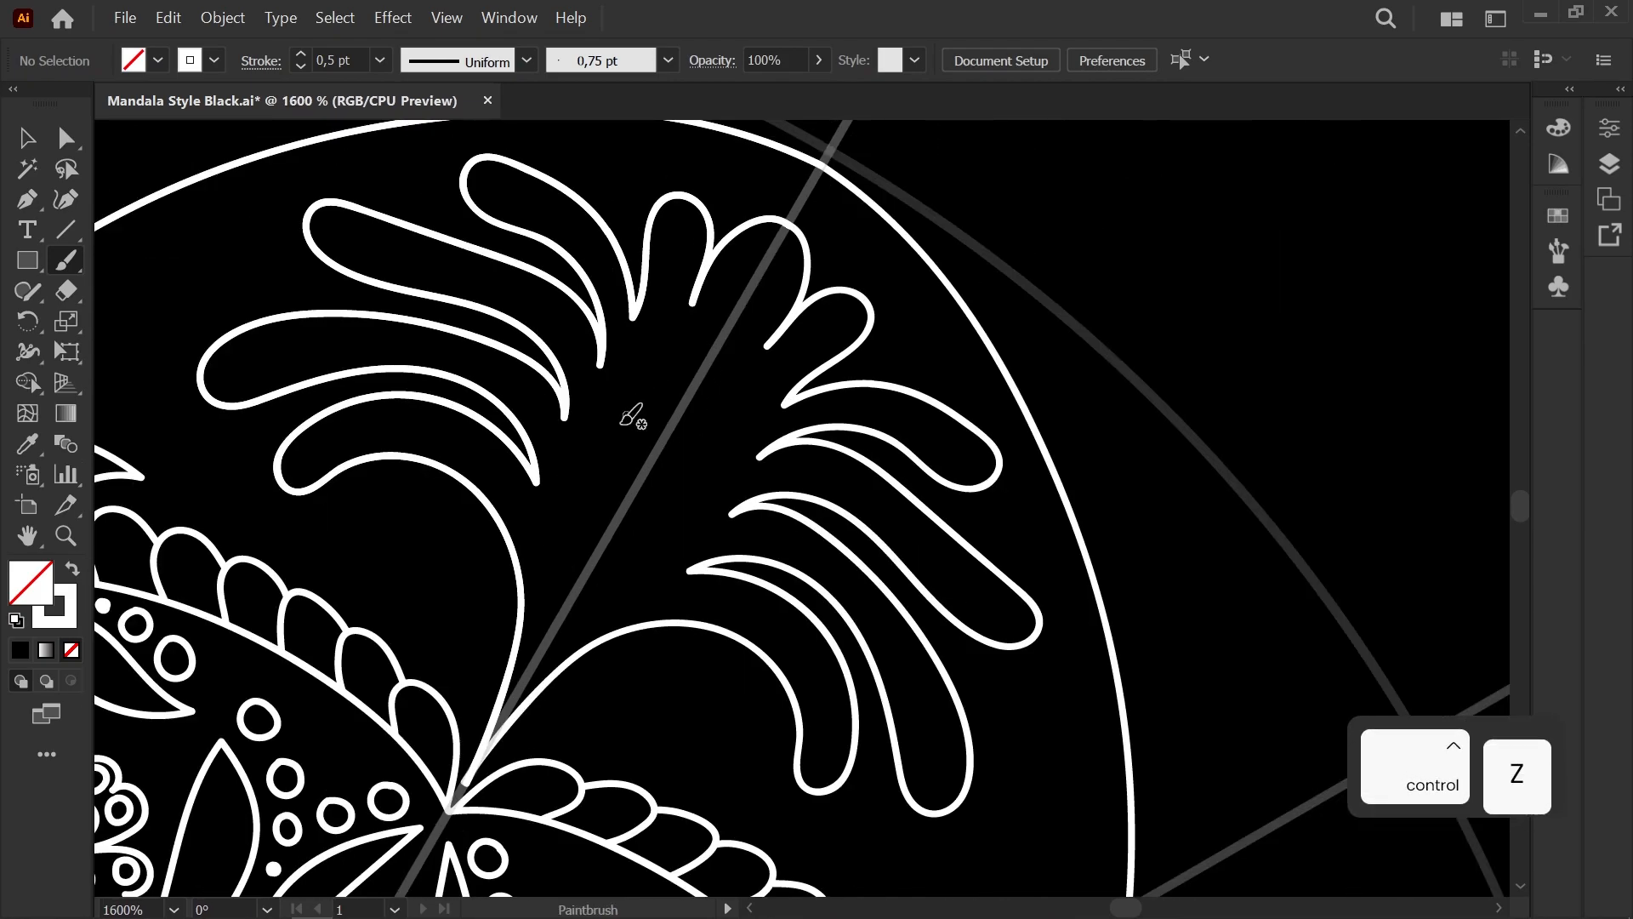
# Step: Try a softly scalloped leaf edge along the diagonal guide inside the plume, and undo it
pyautogui.scroll(1, 520, 689)
pyautogui.moveTo(575, 466); pyautogui.dragTo(646, 337)
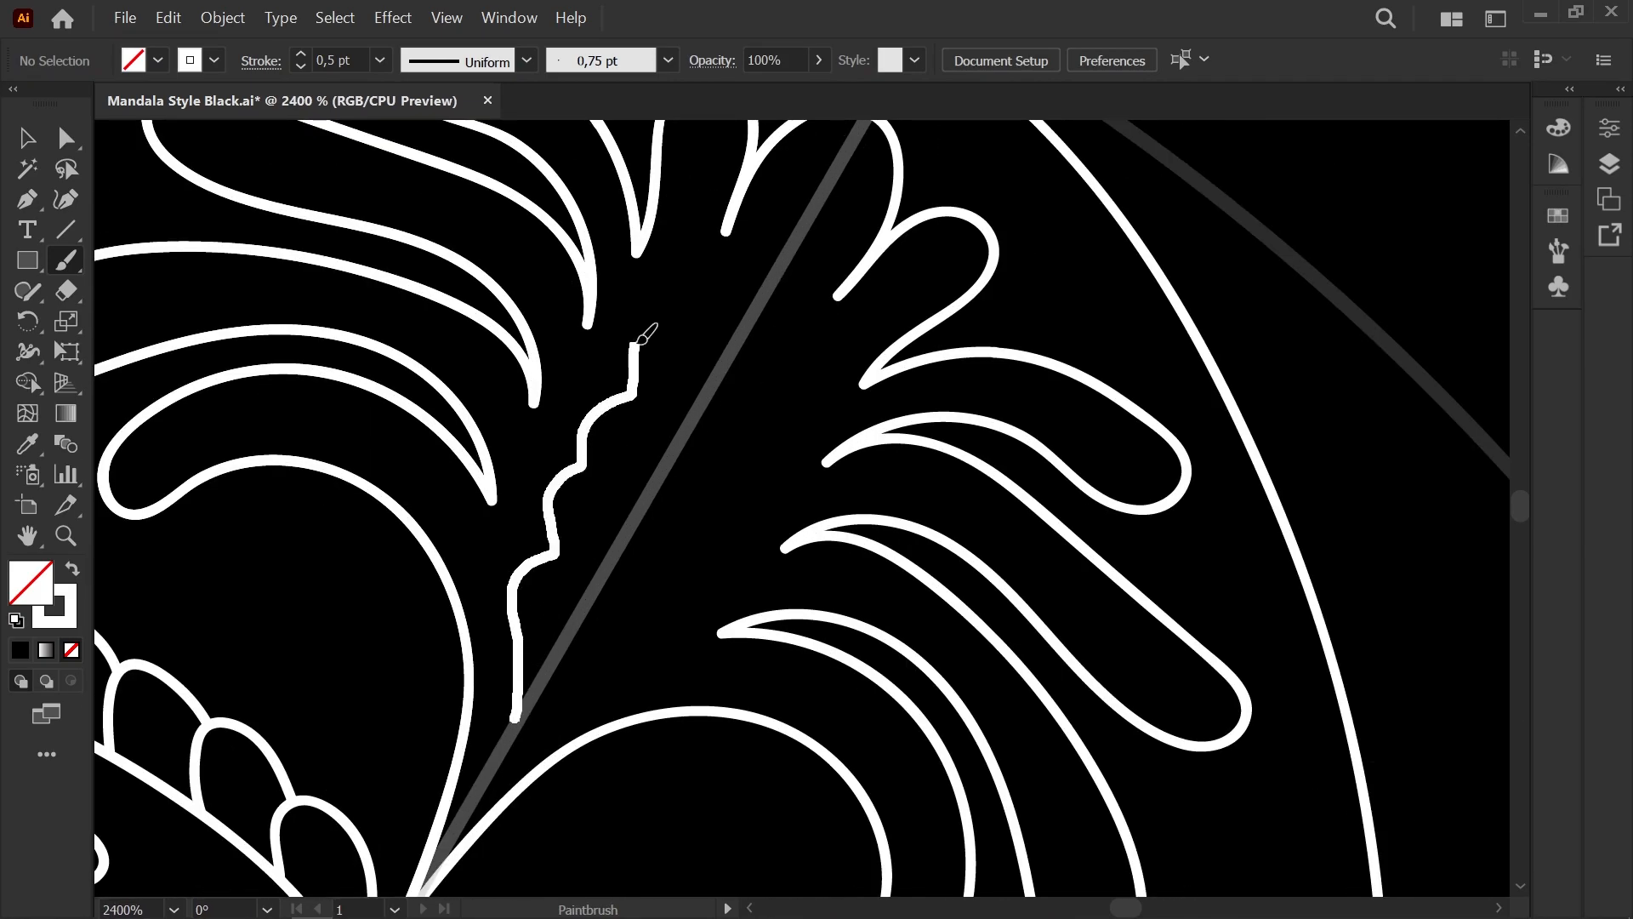
pyautogui.moveTo(742, 270); pyautogui.dragTo(736, 277)
pyautogui.scroll(-2, 692, 309)
pyautogui.scroll(2, 681, 329)
pyautogui.scroll(-2, 691, 321)
pyautogui.hotkey('ctrl', 'z')
# Step: Paint a small circle inside the tip of each frond and lobe, including one centred on the diagonal guide
pyautogui.scroll(-1, 679, 331)
pyautogui.moveTo(638, 376)
pyautogui.mouseDown()
pyautogui.moveTo(686, 365)
pyautogui.moveTo(642, 361)
pyautogui.mouseUp()
pyautogui.scroll(5, 544, 264)
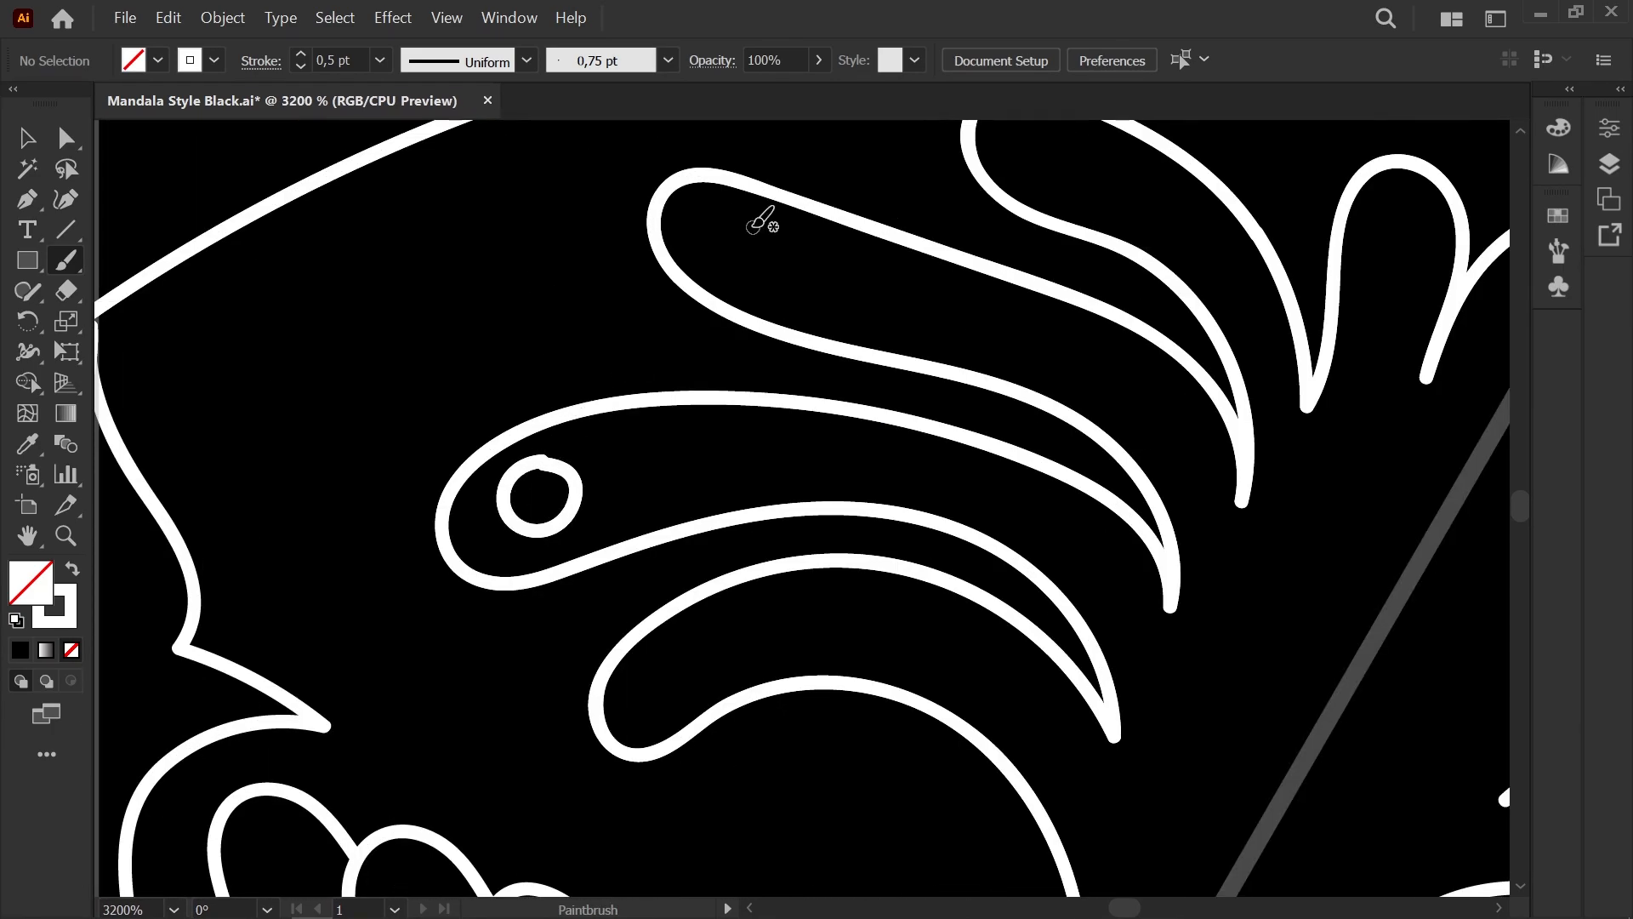
pyautogui.moveTo(766, 242); pyautogui.dragTo(755, 228)
pyautogui.scroll(-1, 743, 268)
pyautogui.moveTo(907, 136); pyautogui.dragTo(717, 243)
pyautogui.scroll(1, 717, 244)
pyautogui.moveTo(782, 324); pyautogui.dragTo(807, 291)
pyautogui.moveTo(427, 812); pyautogui.dragTo(521, 539)
pyautogui.moveTo(962, 328); pyautogui.dragTo(530, 588)
pyautogui.moveTo(838, 357); pyautogui.dragTo(796, 370)
pyautogui.moveTo(978, 423); pyautogui.dragTo(970, 438)
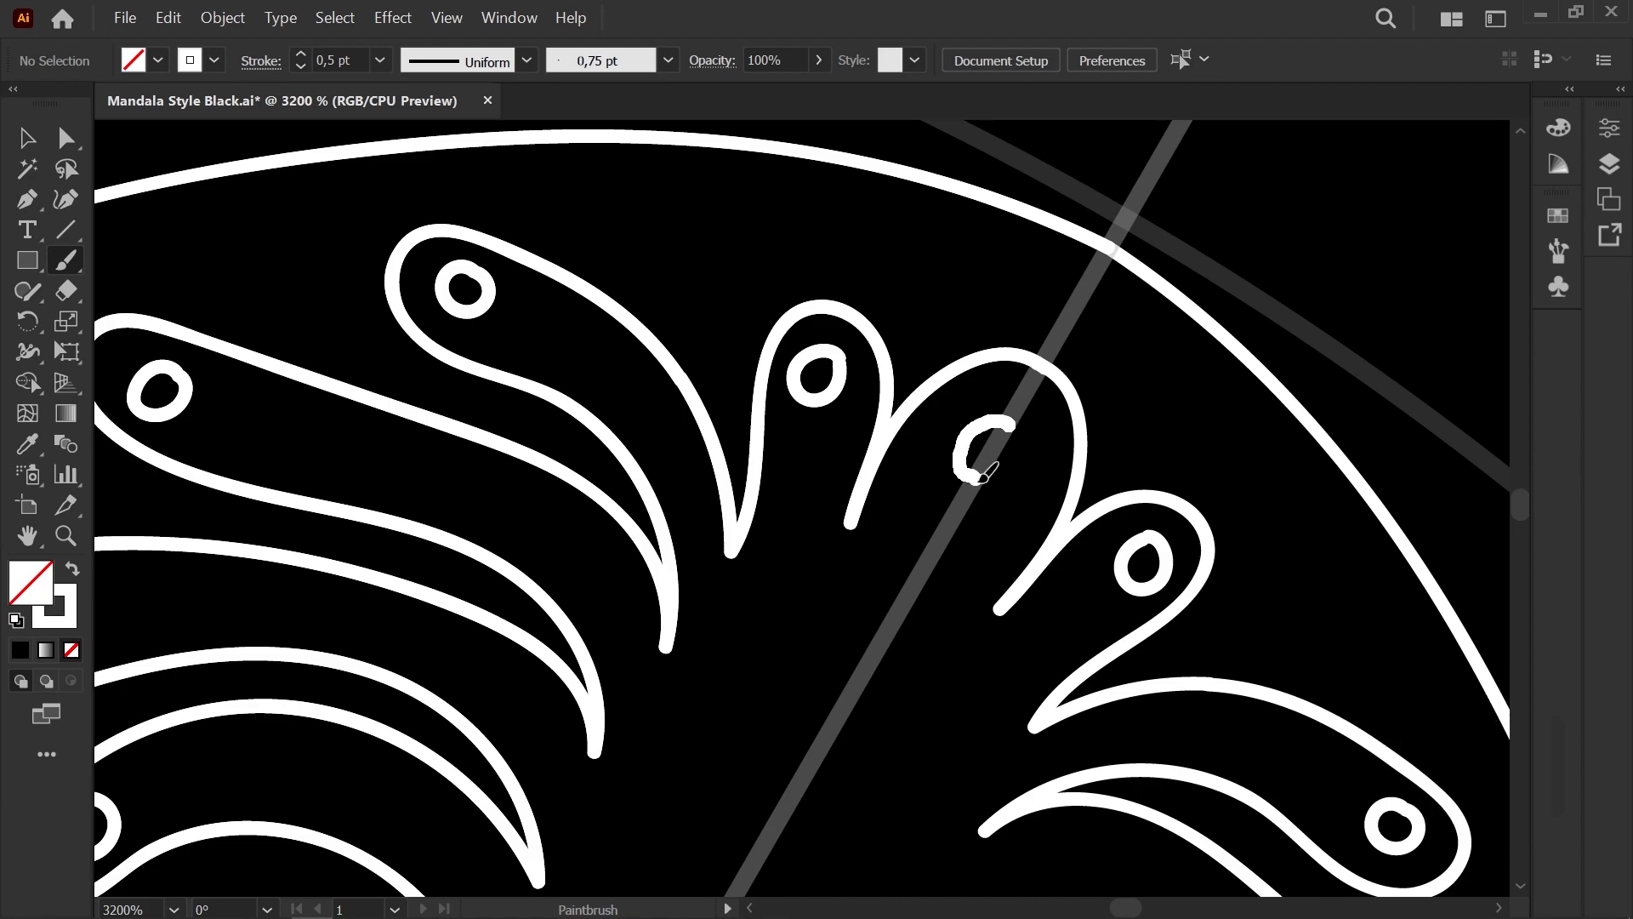
# Step: Adjust the end anchors of the circle on the diagonal guide so its mirrored halves close into a clean ring
pyautogui.scroll(-5, 986, 451)
pyautogui.scroll(6, 1055, 433)
pyautogui.press('a')
pyautogui.scroll(1, 744, 596)
pyautogui.click(614, 436)
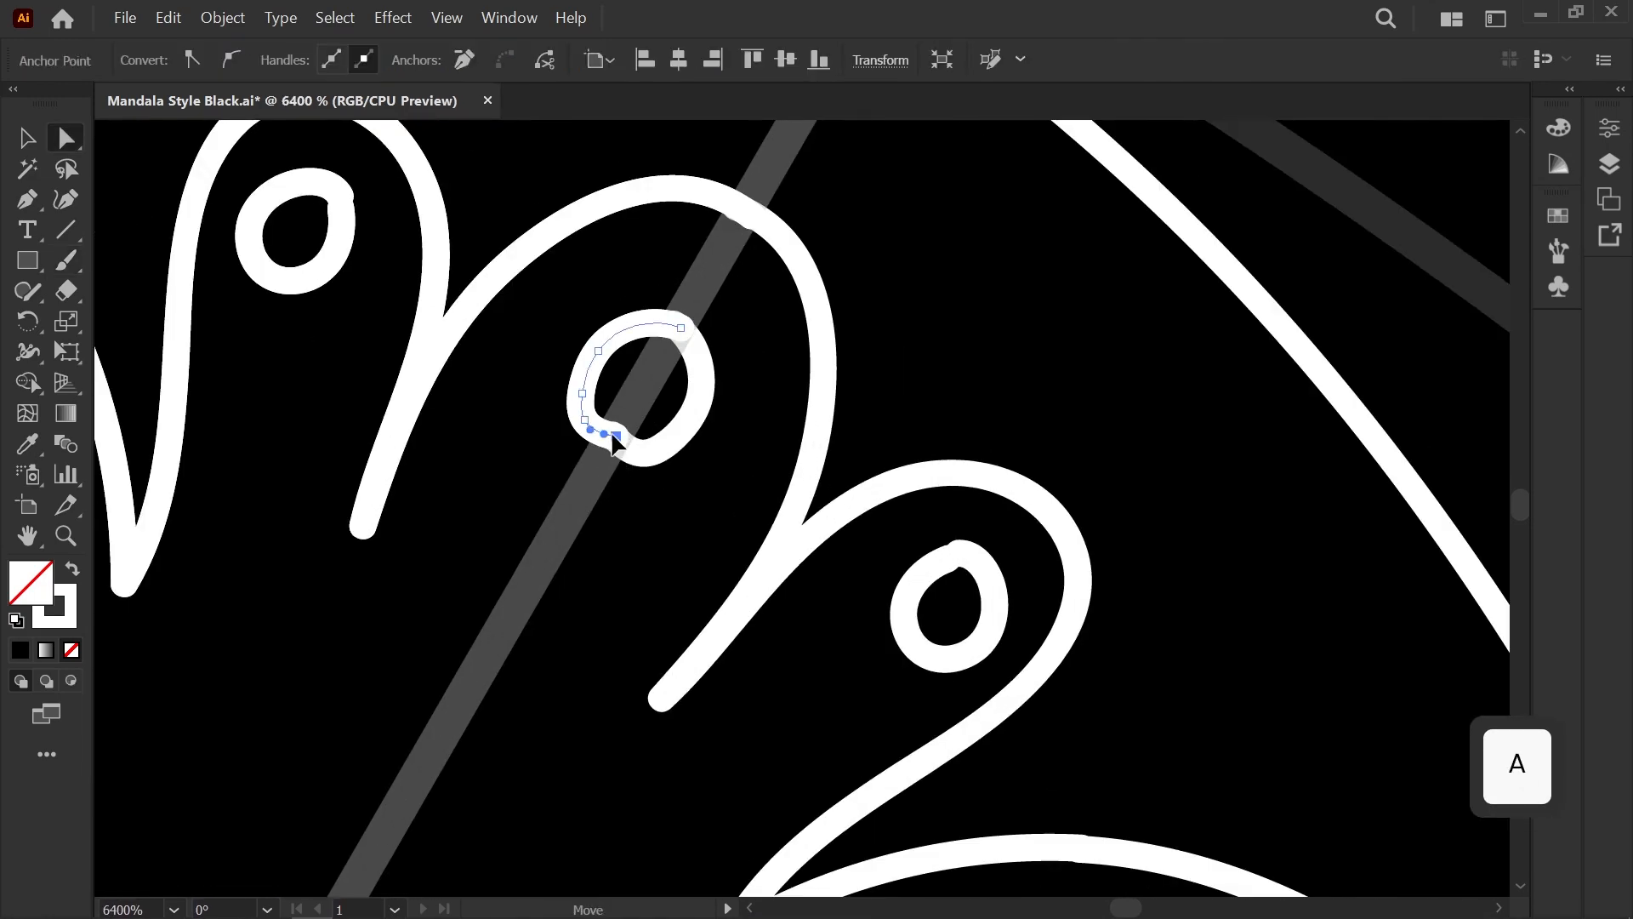
pyautogui.moveTo(653, 316); pyautogui.dragTo(676, 338)
pyautogui.moveTo(362, 262); pyautogui.dragTo(573, 343)
pyautogui.moveTo(552, 282); pyautogui.dragTo(556, 292)
pyautogui.click(482, 417)
# Step: Paint four rounded petals around the circled tip of the plume's second-lowest frond to form a small flower
pyautogui.scroll(-2, 481, 417)
pyautogui.moveTo(543, 477)
pyautogui.mouseDown()
pyautogui.moveTo(1166, 440)
pyautogui.moveTo(1200, 416)
pyautogui.mouseUp()
pyautogui.scroll(-2, 1132, 410)
pyautogui.scroll(2, 938, 558)
pyautogui.press('b')
pyautogui.moveTo(382, 441); pyautogui.dragTo(733, 500)
pyautogui.scroll(-1, 590, 463)
pyautogui.moveTo(731, 394)
pyautogui.mouseDown()
pyautogui.moveTo(590, 463)
pyautogui.moveTo(620, 427)
pyautogui.mouseUp()
pyautogui.moveTo(586, 572)
pyautogui.mouseDown()
pyautogui.moveTo(655, 593)
pyautogui.moveTo(698, 577)
pyautogui.mouseUp()
pyautogui.moveTo(713, 374); pyautogui.dragTo(535, 476)
# Step: Paint rounded petals around the tips of the plume's two upper long fronds and its short top lobes
pyautogui.moveTo(681, 398); pyautogui.dragTo(654, 344)
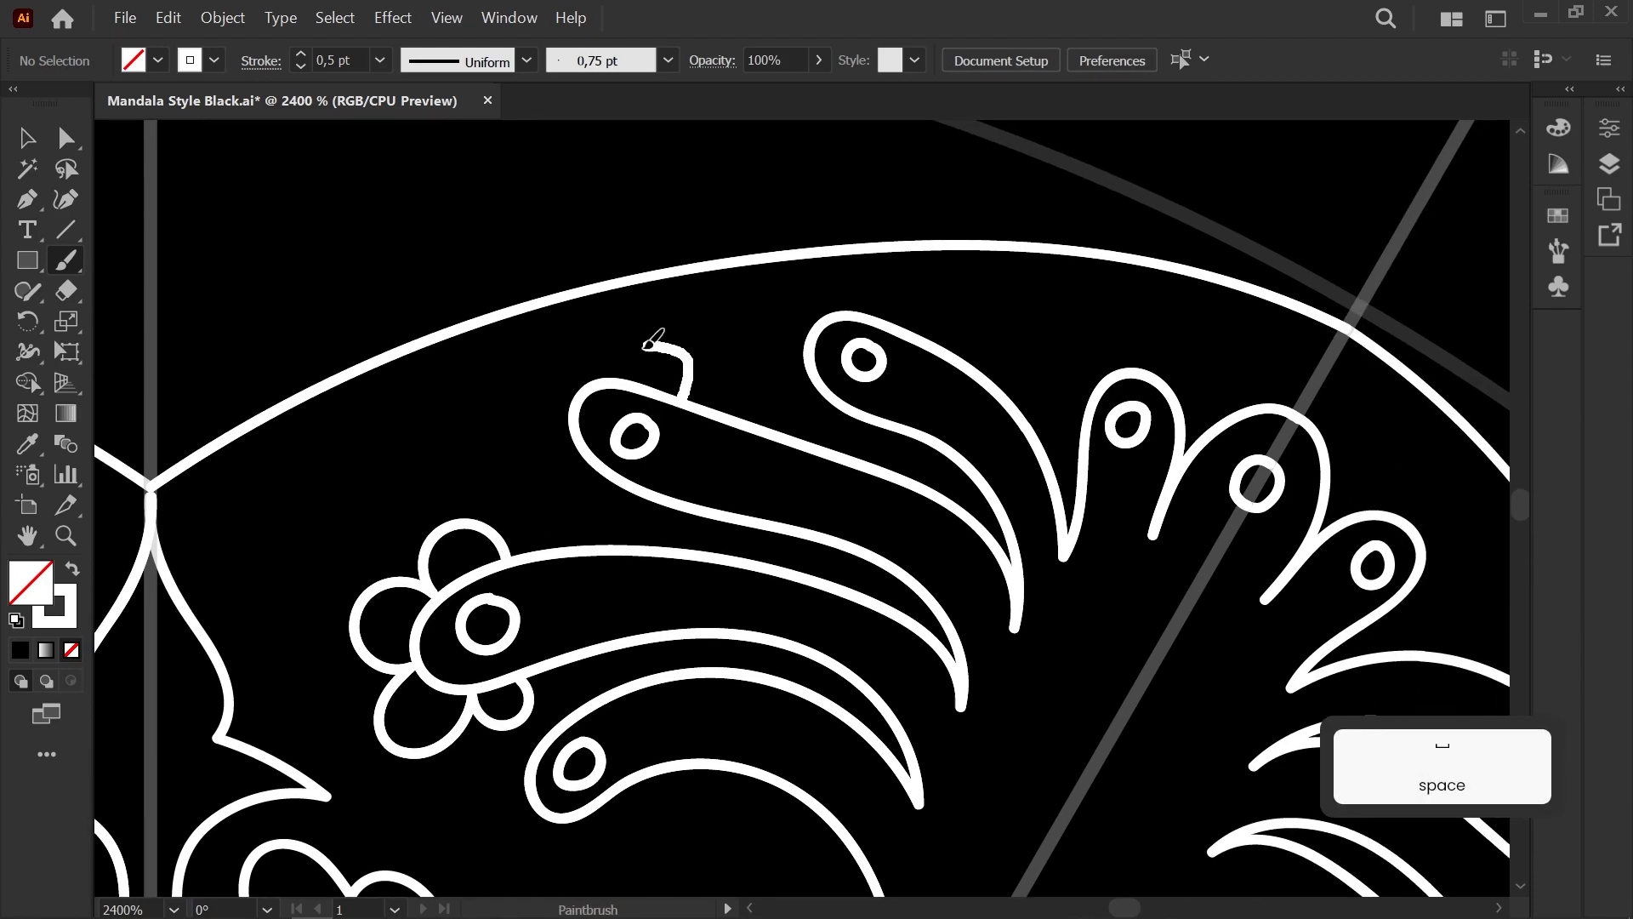
pyautogui.moveTo(545, 460); pyautogui.dragTo(624, 509)
pyautogui.moveTo(916, 338); pyautogui.dragTo(710, 419)
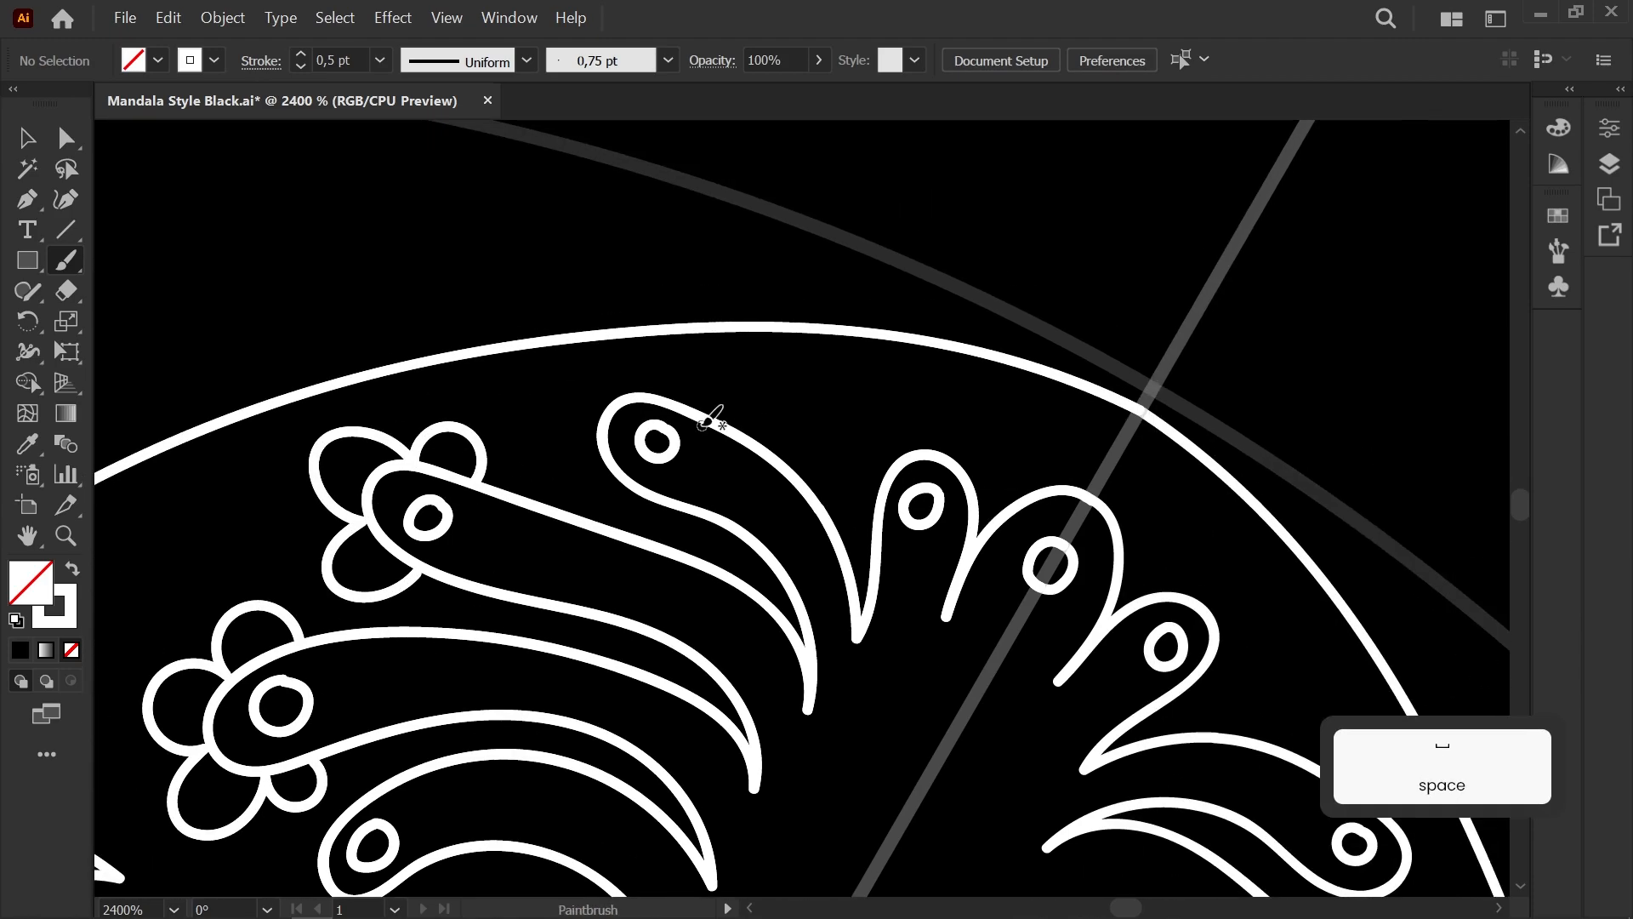
pyautogui.moveTo(598, 483); pyautogui.dragTo(646, 477)
pyautogui.moveTo(887, 497)
pyautogui.mouseDown()
pyautogui.moveTo(670, 460)
pyautogui.moveTo(760, 473)
pyautogui.mouseUp()
pyautogui.moveTo(836, 403)
pyautogui.mouseDown()
pyautogui.moveTo(874, 455)
pyautogui.moveTo(795, 304)
pyautogui.mouseUp()
# Step: Paint small rounded petals around the circled tip of the plume's lowest frond
pyautogui.scroll(-3, 788, 401)
pyautogui.scroll(4, 583, 417)
pyautogui.moveTo(522, 597); pyautogui.dragTo(507, 528)
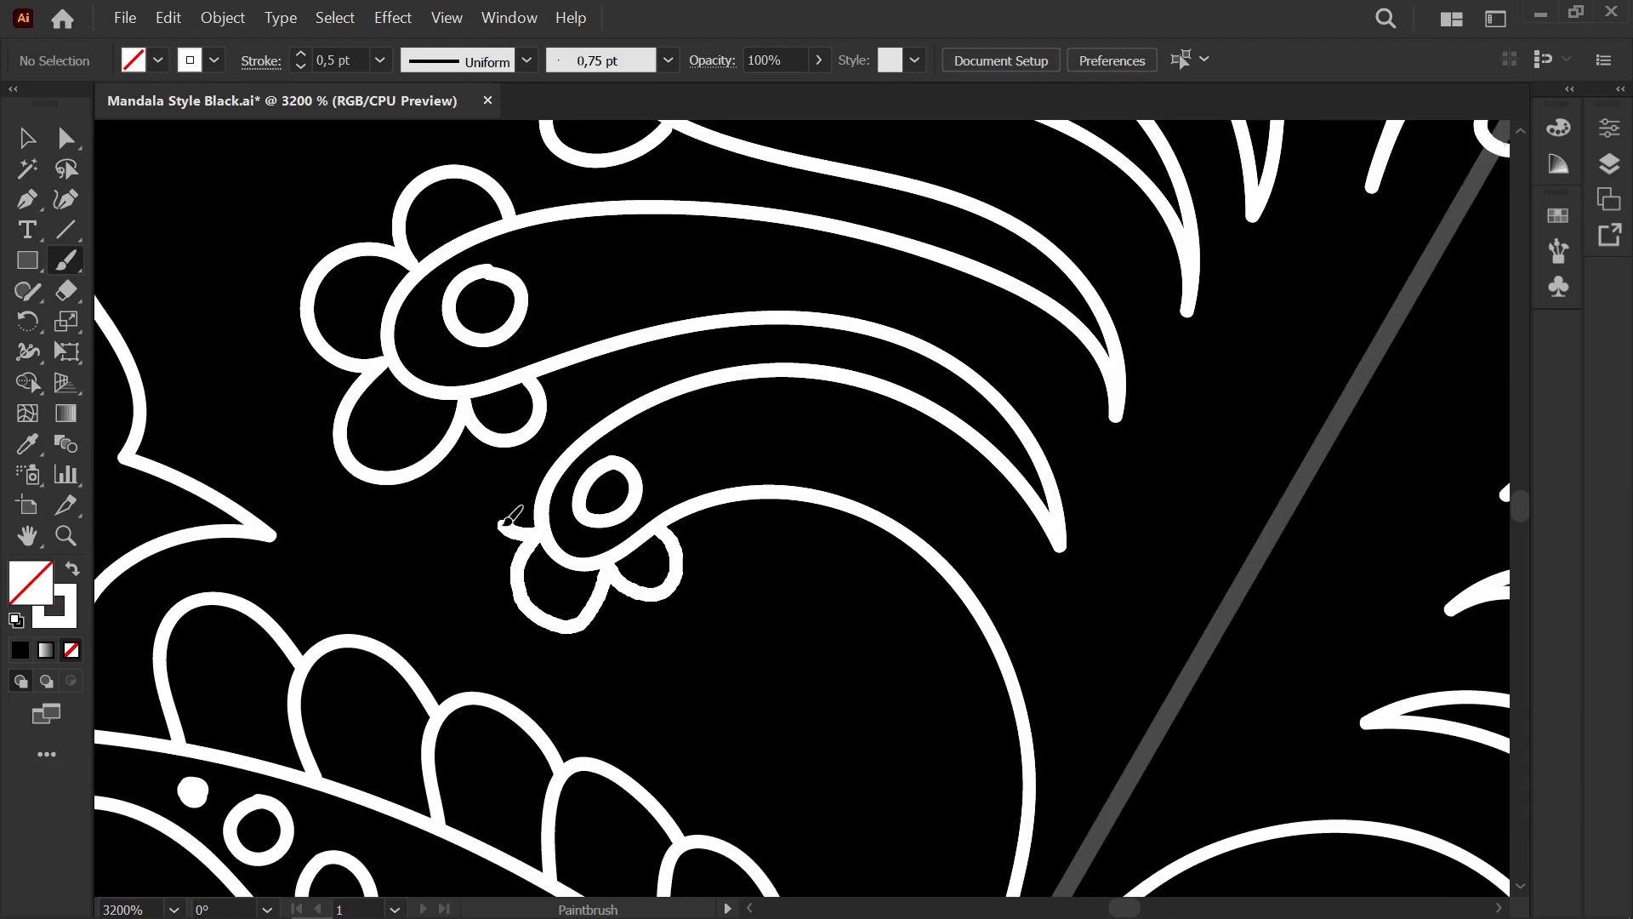
# Step: Paint a slender pointed leaf centred on the diagonal guide in the middle of the plume
pyautogui.scroll(-3, 578, 371)
pyautogui.moveTo(576, 375); pyautogui.dragTo(420, 398)
pyautogui.scroll(-3, 419, 397)
pyautogui.moveTo(462, 462); pyautogui.dragTo(646, 426)
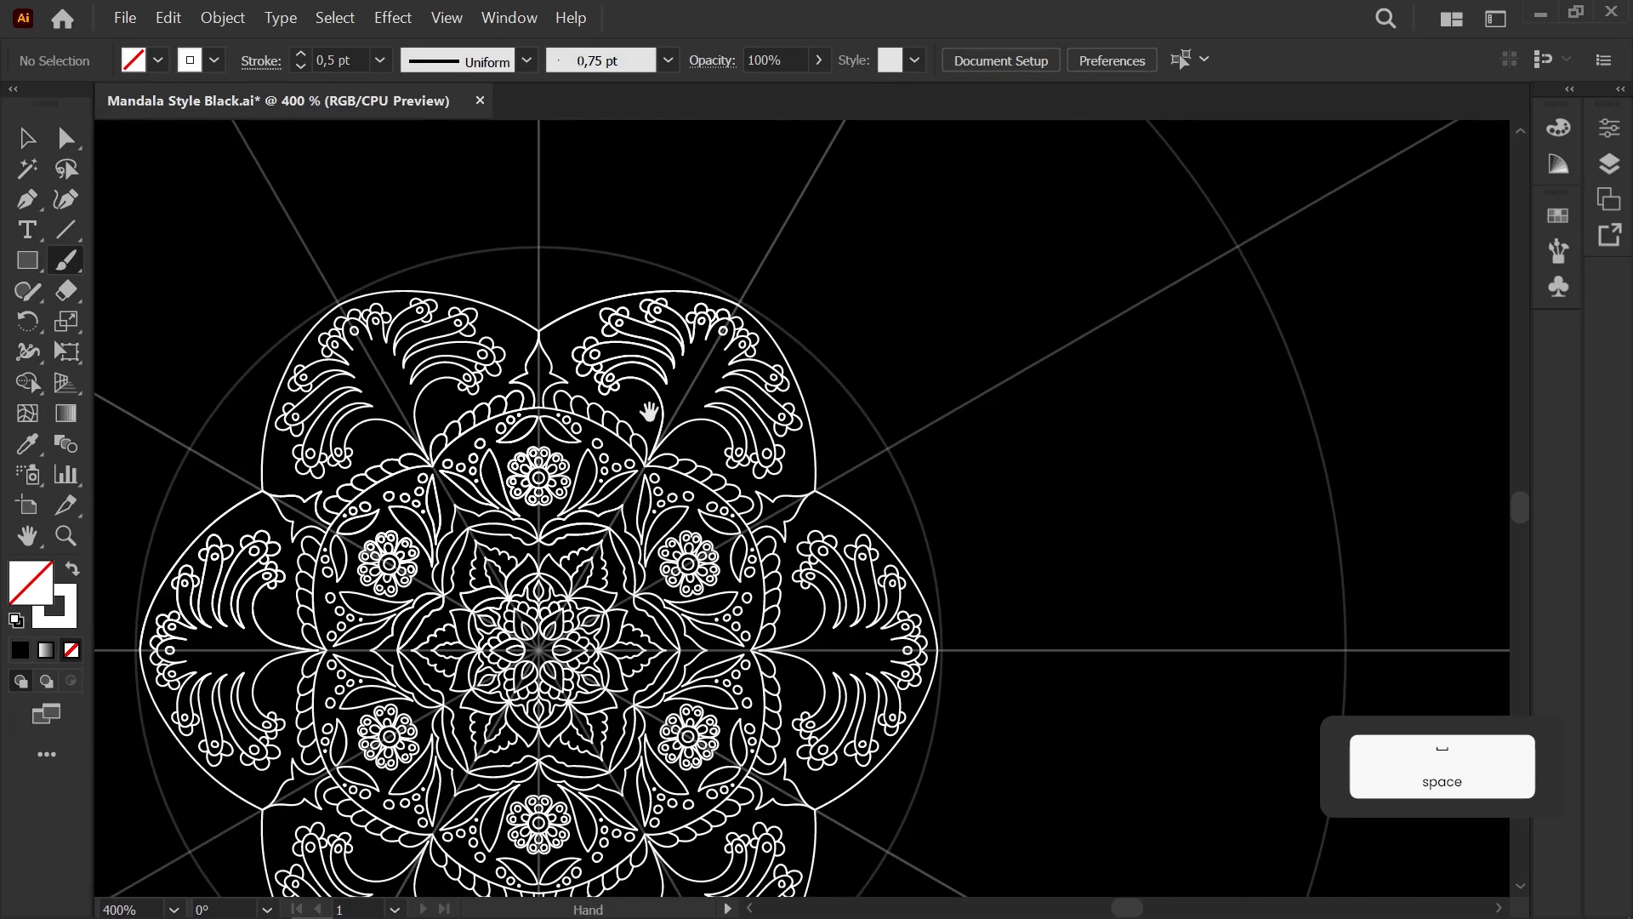
pyautogui.scroll(4, 675, 346)
pyautogui.scroll(-5, 693, 376)
pyautogui.moveTo(673, 640); pyautogui.dragTo(463, 473)
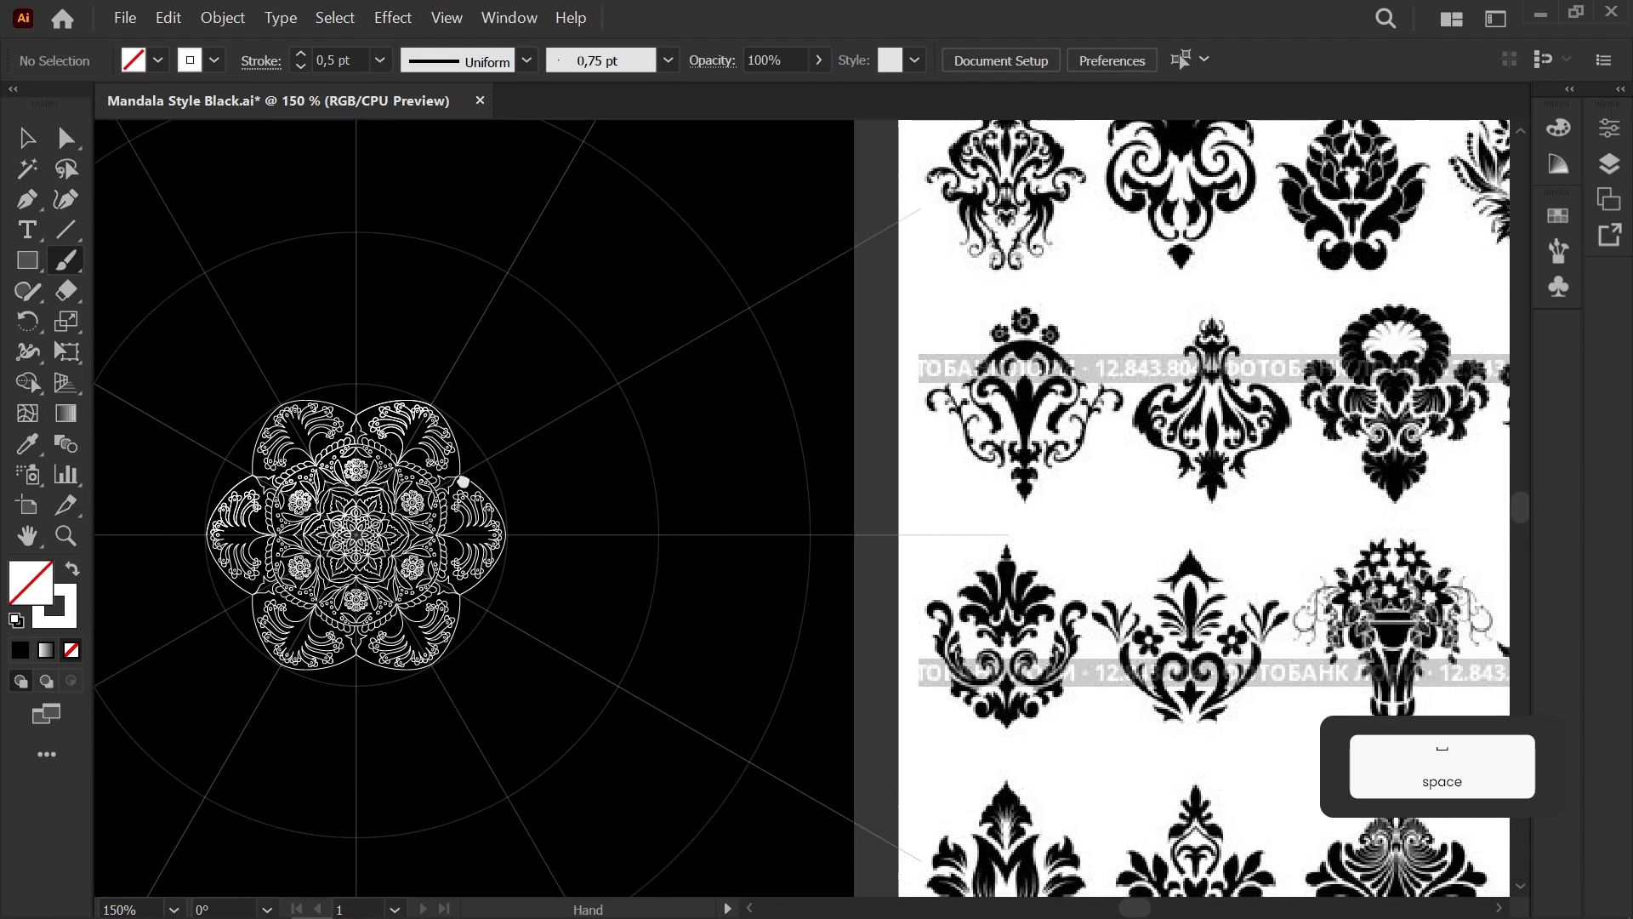
pyautogui.scroll(6, 462, 473)
pyautogui.scroll(2, 472, 410)
pyautogui.press('b')
pyautogui.moveTo(549, 736)
pyautogui.mouseDown()
pyautogui.moveTo(590, 565)
pyautogui.moveTo(747, 374)
pyautogui.mouseUp()
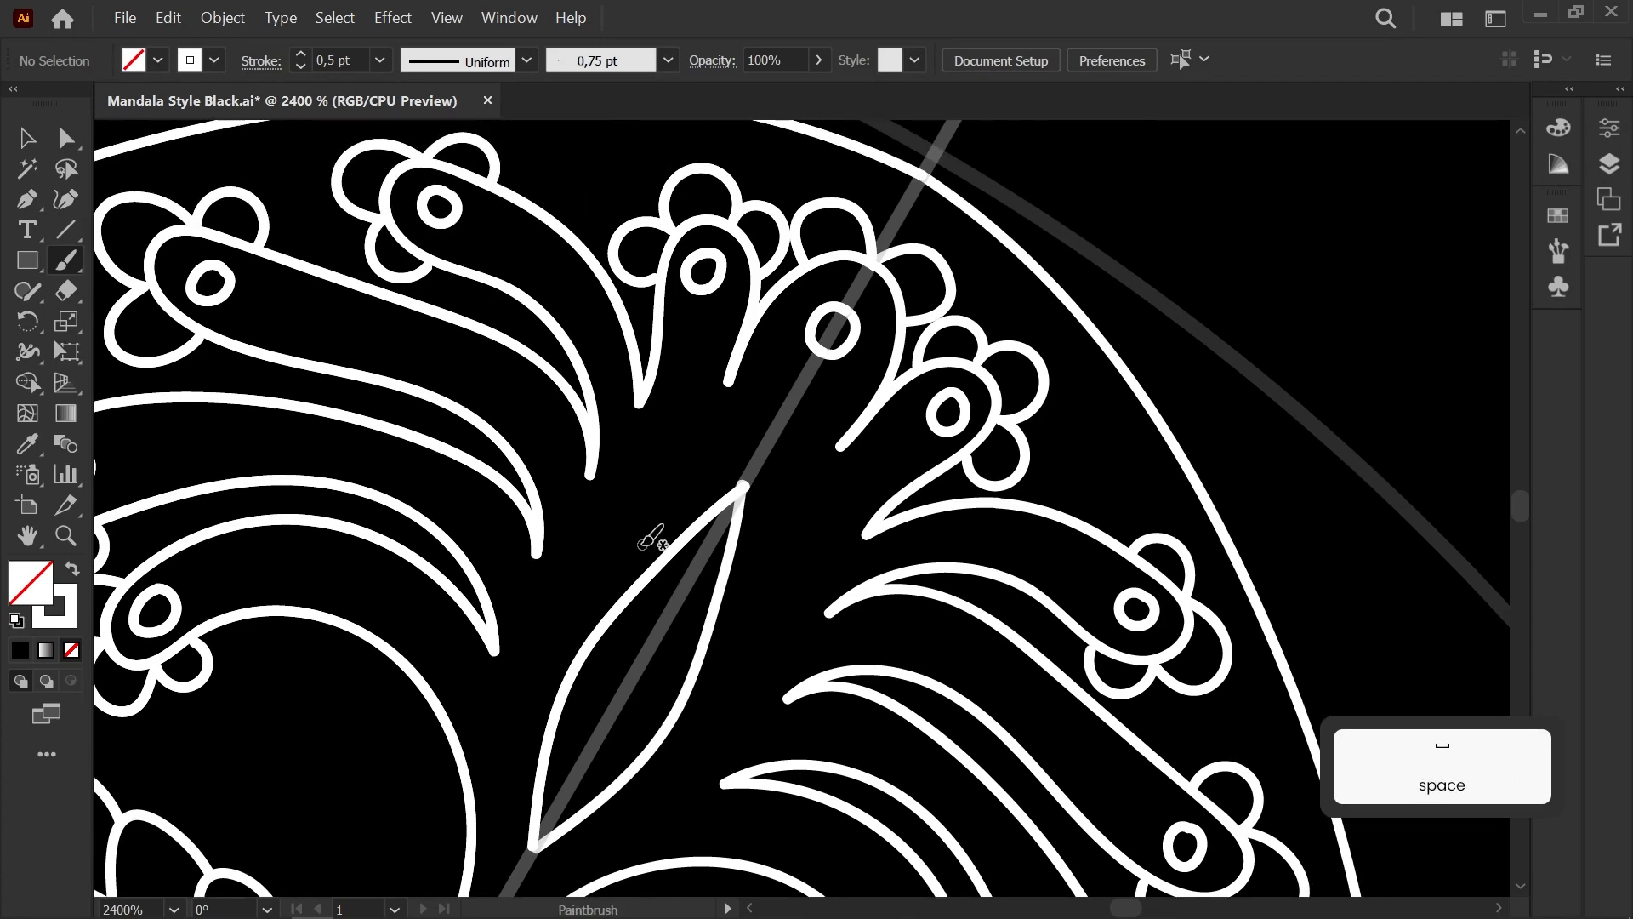
# Step: Paint small pointed leaflets beside the lower half of the plume's central leaf, undoing and redrawing the unwanted ones
pyautogui.moveTo(715, 455); pyautogui.dragTo(691, 493)
pyautogui.moveTo(545, 605); pyautogui.dragTo(634, 499)
pyautogui.hotkey('ctrl', 'z')
pyautogui.hotkey('ctrl', 'z')
pyautogui.moveTo(600, 690)
pyautogui.mouseDown()
pyautogui.moveTo(574, 592)
pyautogui.moveTo(638, 570)
pyautogui.mouseUp()
pyautogui.hotkey('ctrl', 'z')
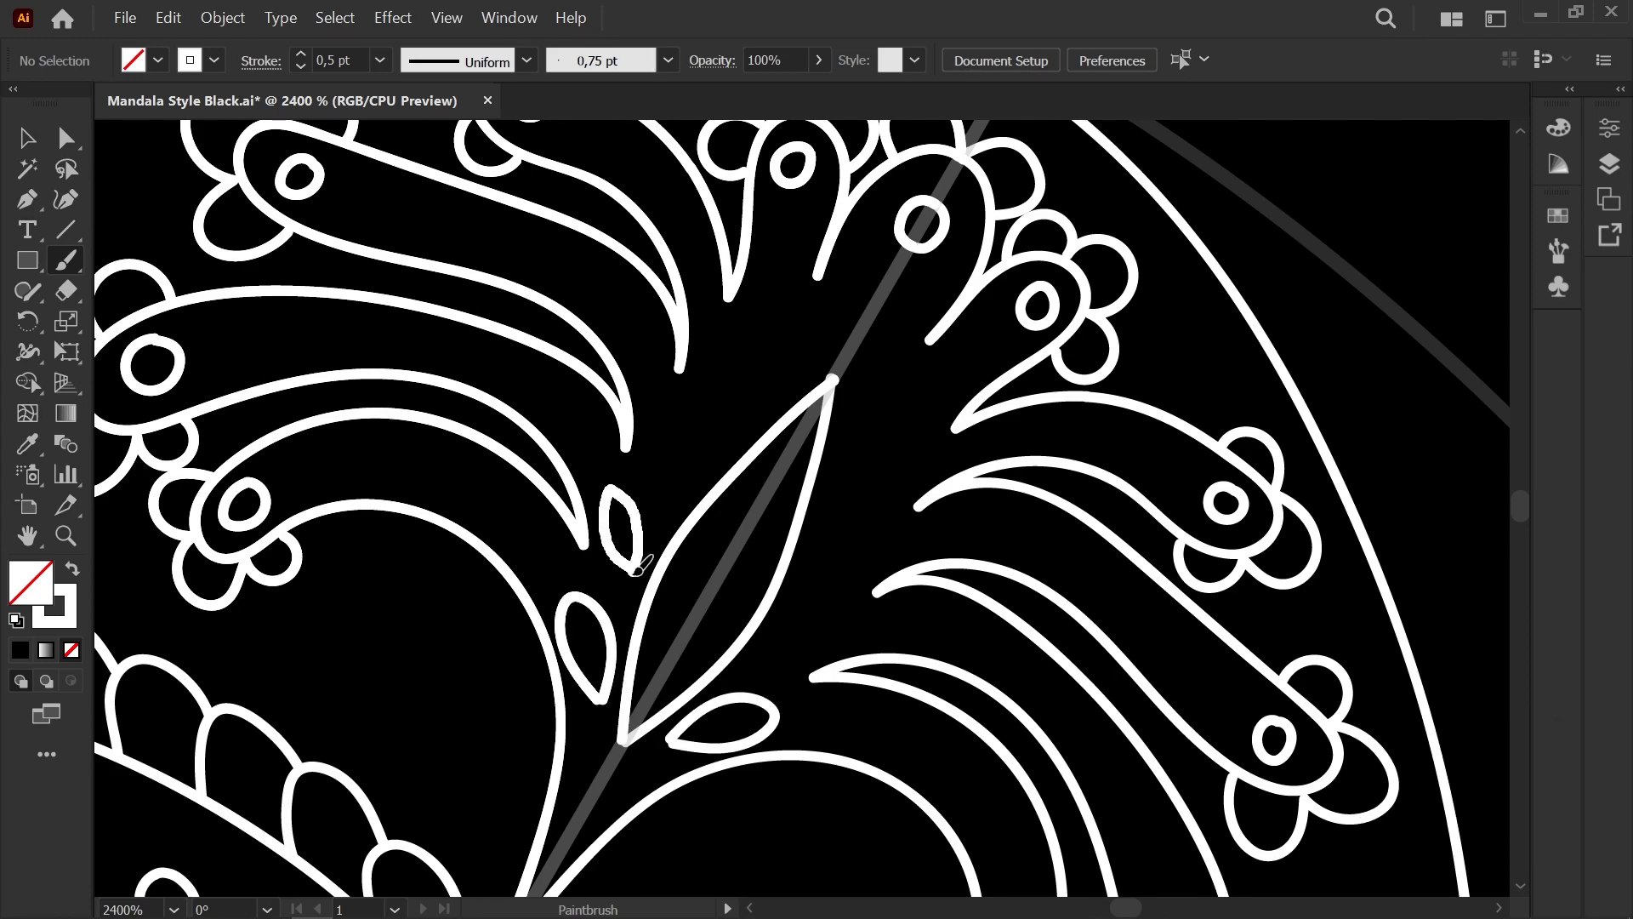
# Step: Continue the leaflets up to the central leaf's tip and paint the last one across the diagonal guide
pyautogui.moveTo(741, 441)
pyautogui.mouseDown()
pyautogui.moveTo(717, 361)
pyautogui.moveTo(795, 387)
pyautogui.mouseUp()
pyautogui.hotkey('ctrl', 'z')
pyautogui.scroll(-1, 842, 313)
pyautogui.scroll(3, 849, 319)
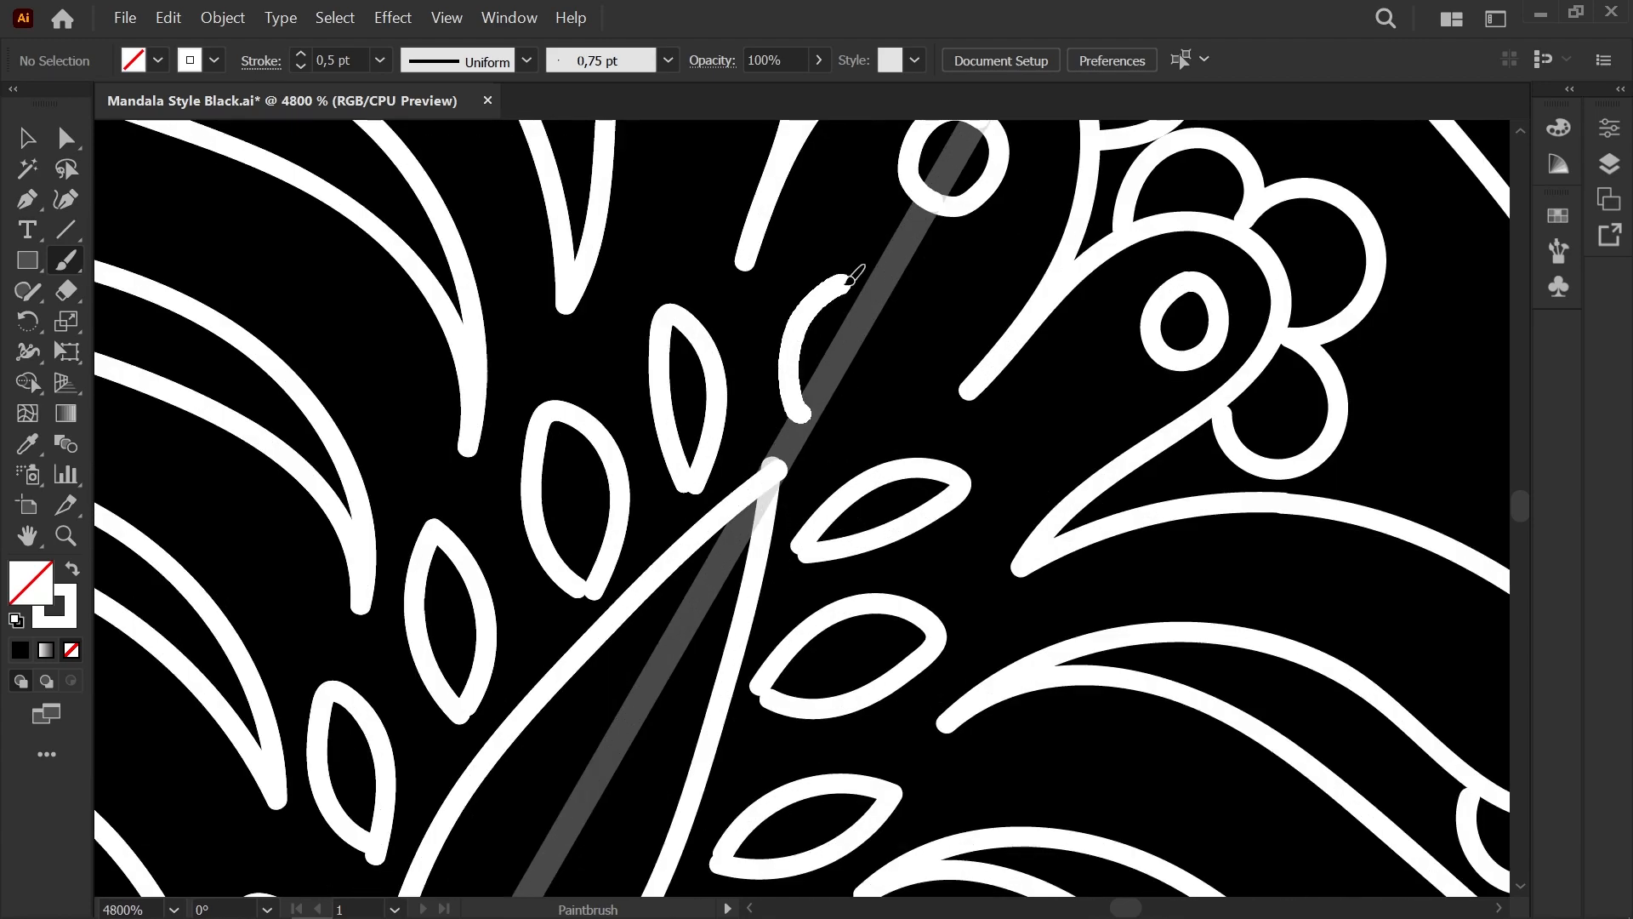
pyautogui.moveTo(851, 274); pyautogui.dragTo(806, 418)
# Step: Adjust the end anchors of the upper leaflets near the central leaf's tip so their points close
pyautogui.press('a')
pyautogui.click(686, 473)
pyautogui.click(593, 586)
pyautogui.moveTo(593, 586); pyautogui.dragTo(679, 448)
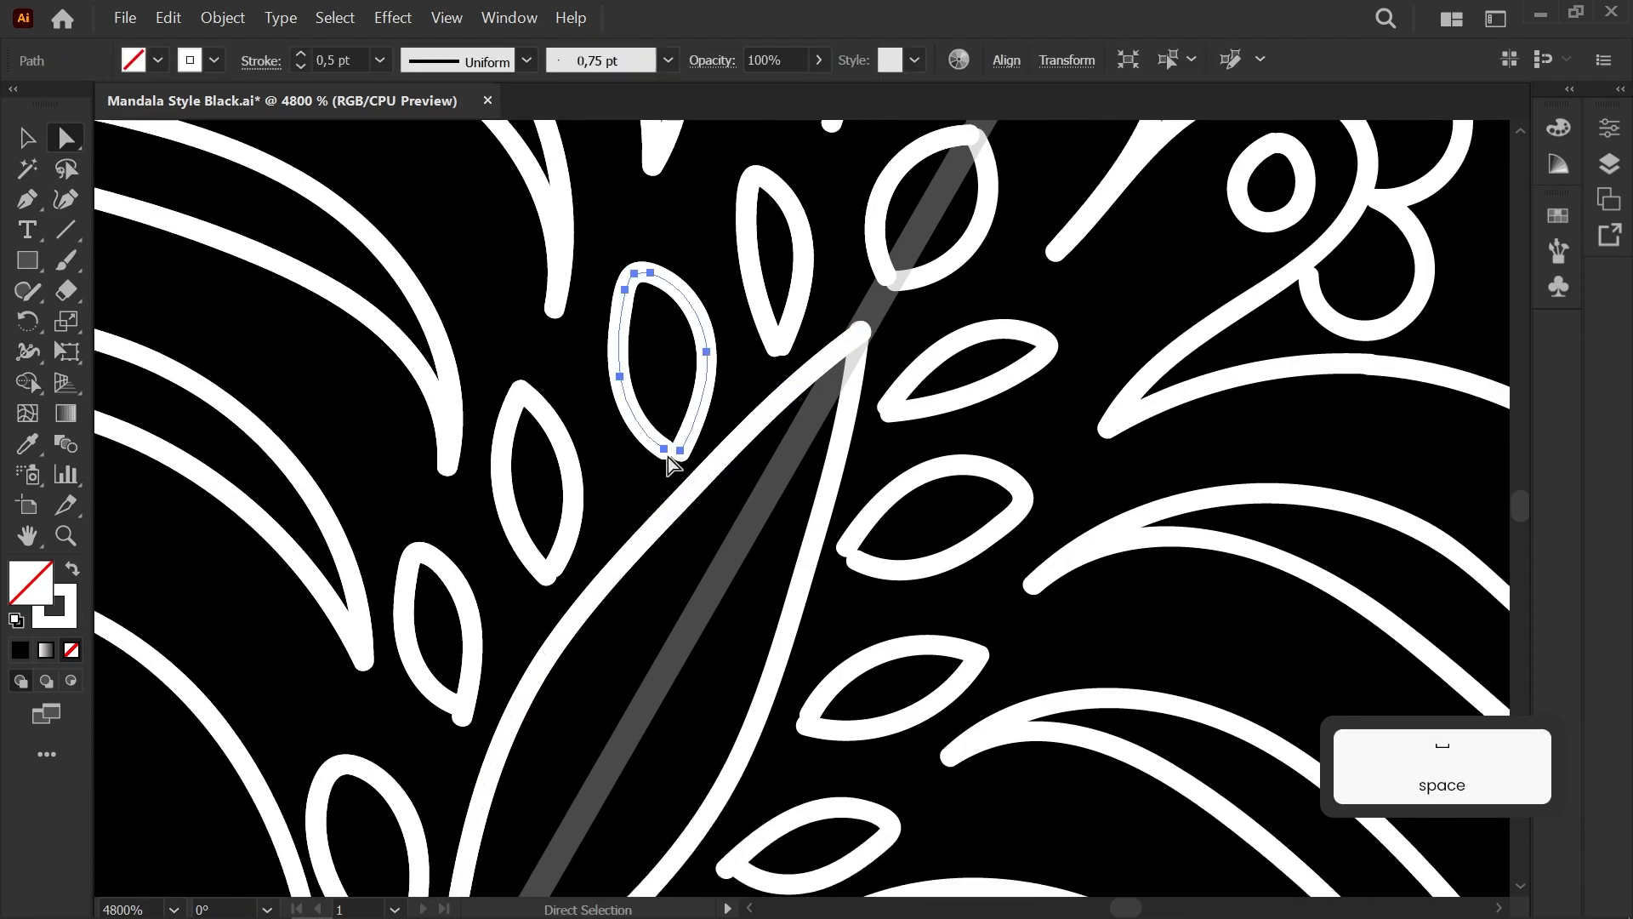
pyautogui.click(771, 355)
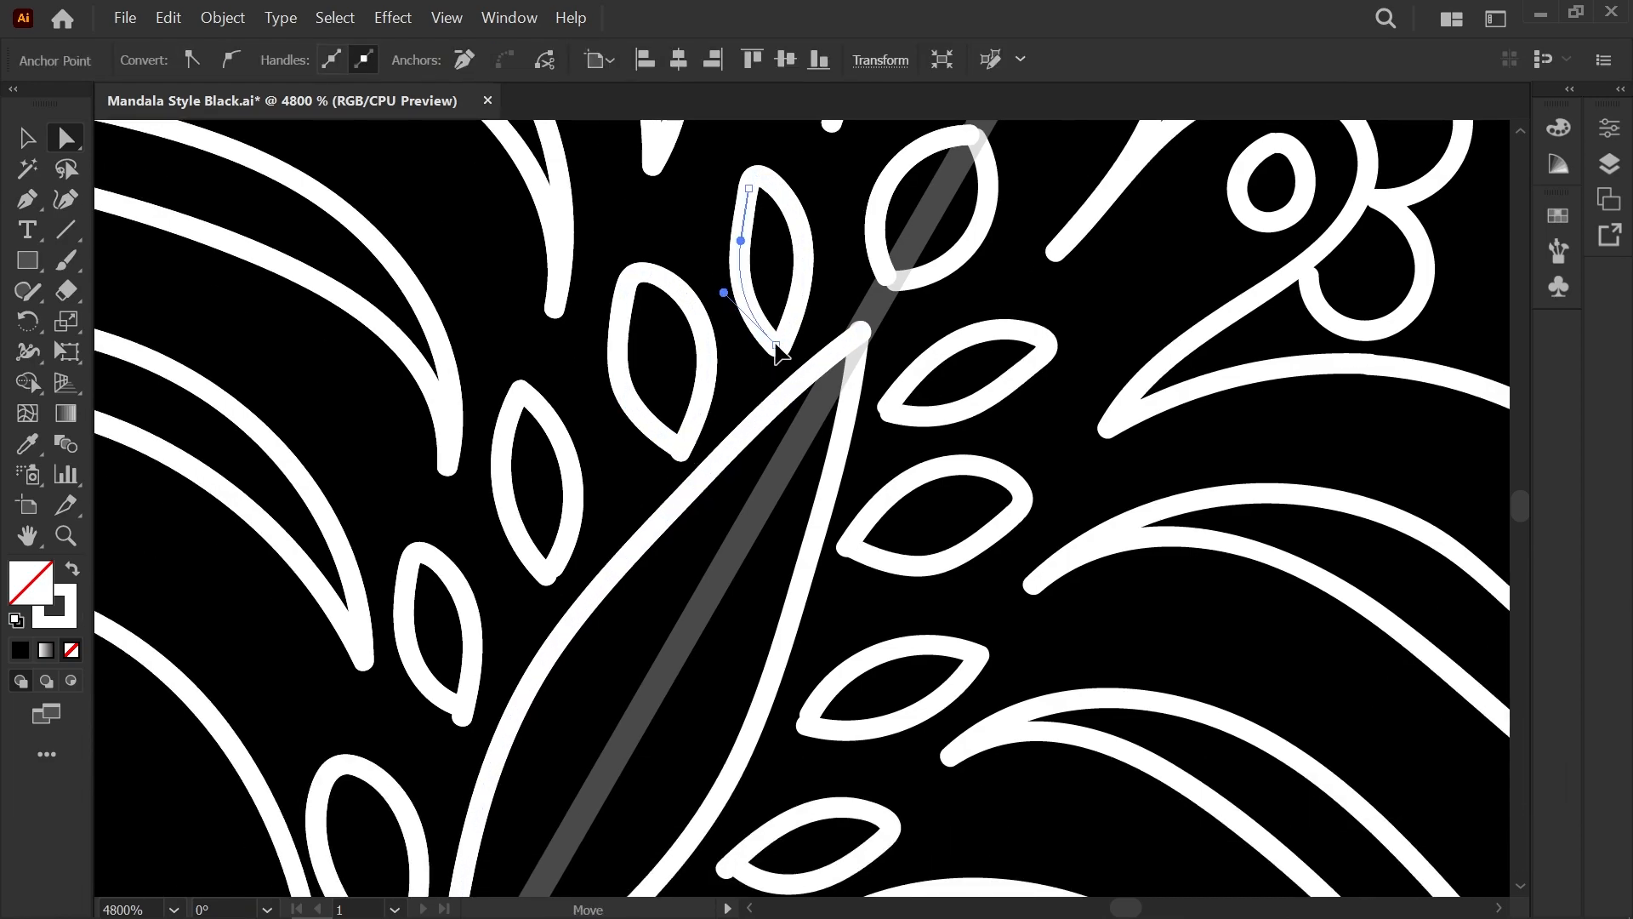
pyautogui.moveTo(894, 286); pyautogui.dragTo(1022, 184)
# Step: Close the points of the remaining lower leaflets beside the central leaf by adjusting their end anchors
pyautogui.click(678, 473)
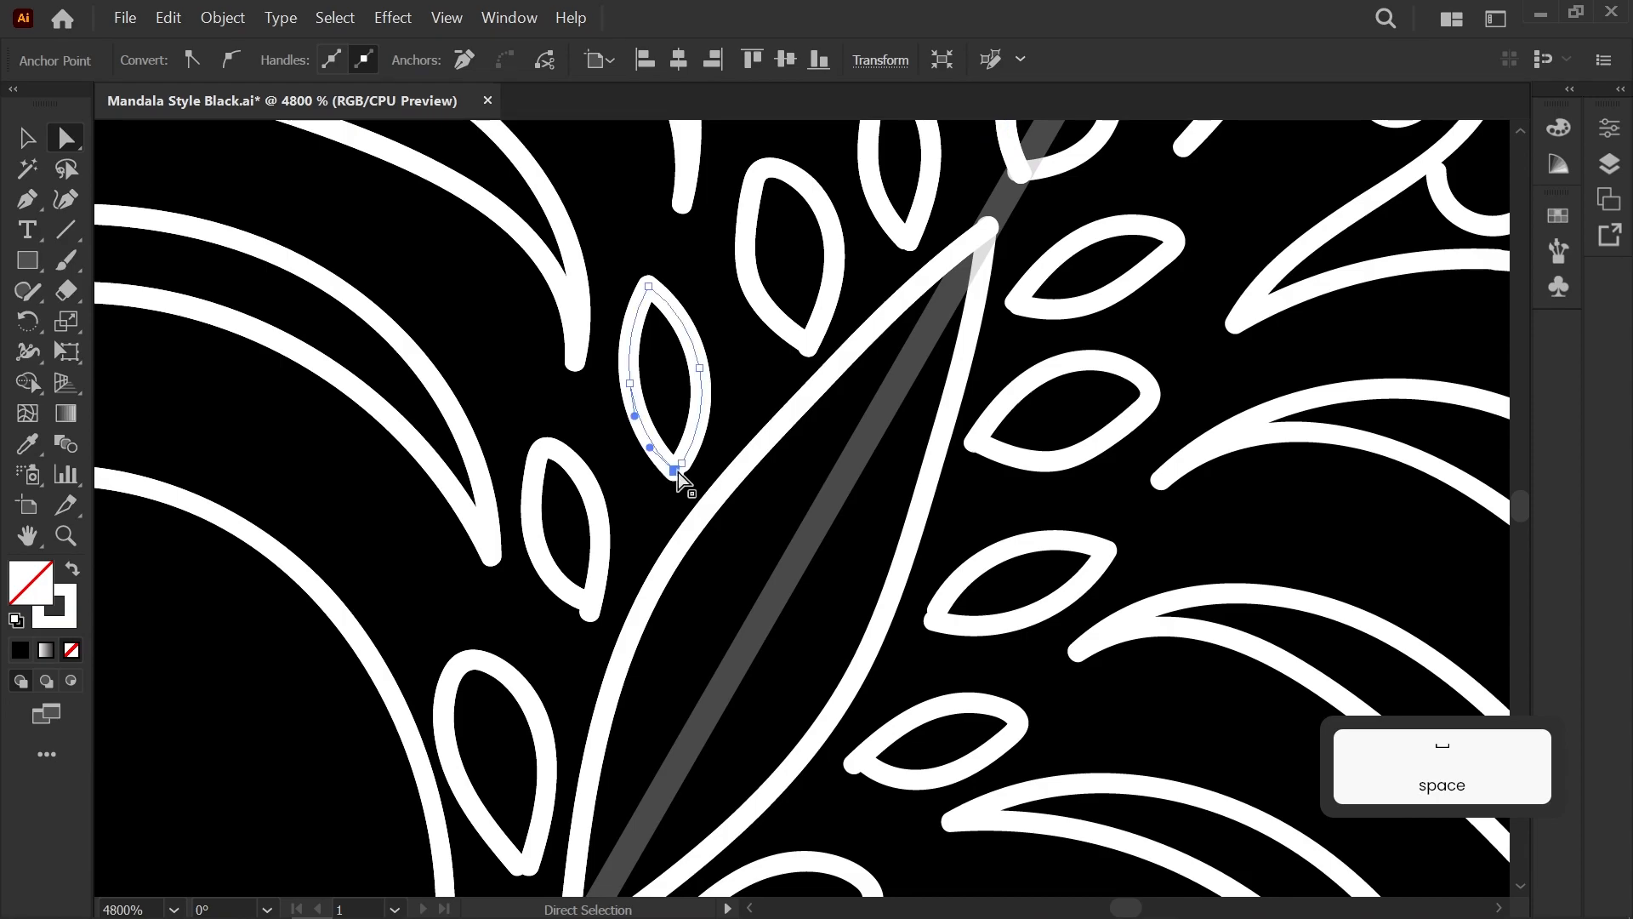
pyautogui.moveTo(676, 466); pyautogui.dragTo(681, 463)
pyautogui.click(554, 584)
pyautogui.moveTo(584, 601); pyautogui.dragTo(590, 611)
pyautogui.moveTo(593, 594); pyautogui.dragTo(679, 357)
pyautogui.click(609, 634)
pyautogui.moveTo(605, 632); pyautogui.dragTo(612, 629)
# Step: Move the central leaf's base anchor onto the diagonal guide so its two edges meet in a point
pyautogui.click(656, 713)
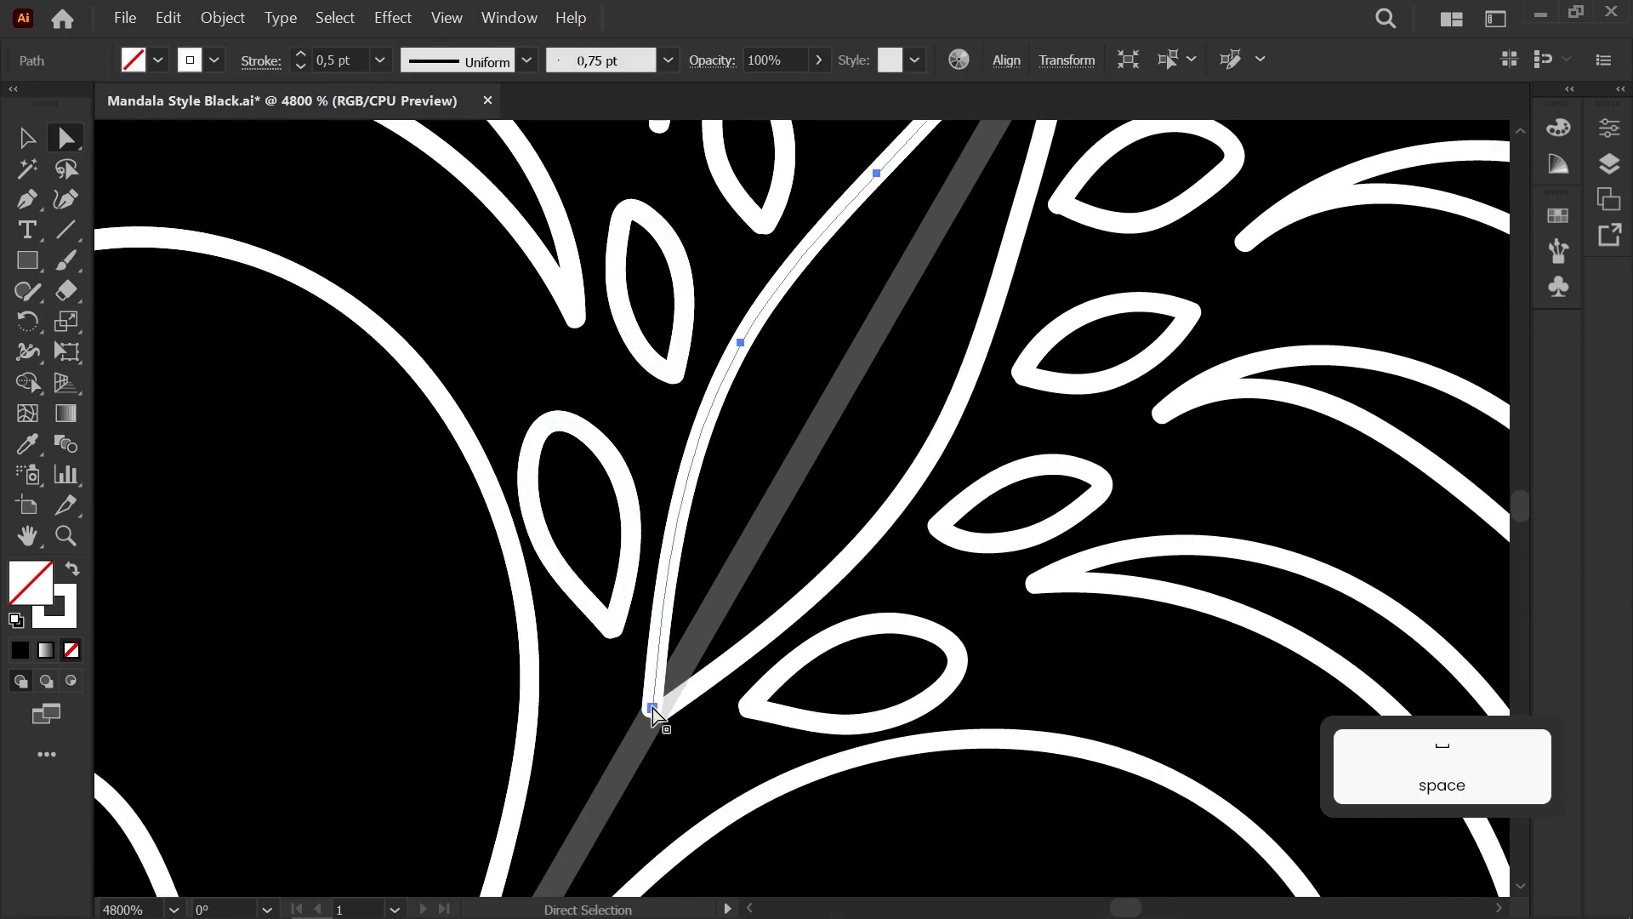
pyautogui.moveTo(656, 713); pyautogui.dragTo(657, 710)
pyautogui.click(668, 739)
pyautogui.scroll(-1, 667, 739)
pyautogui.scroll(3, 665, 725)
pyautogui.click(706, 654)
pyautogui.moveTo(706, 653); pyautogui.dragTo(700, 651)
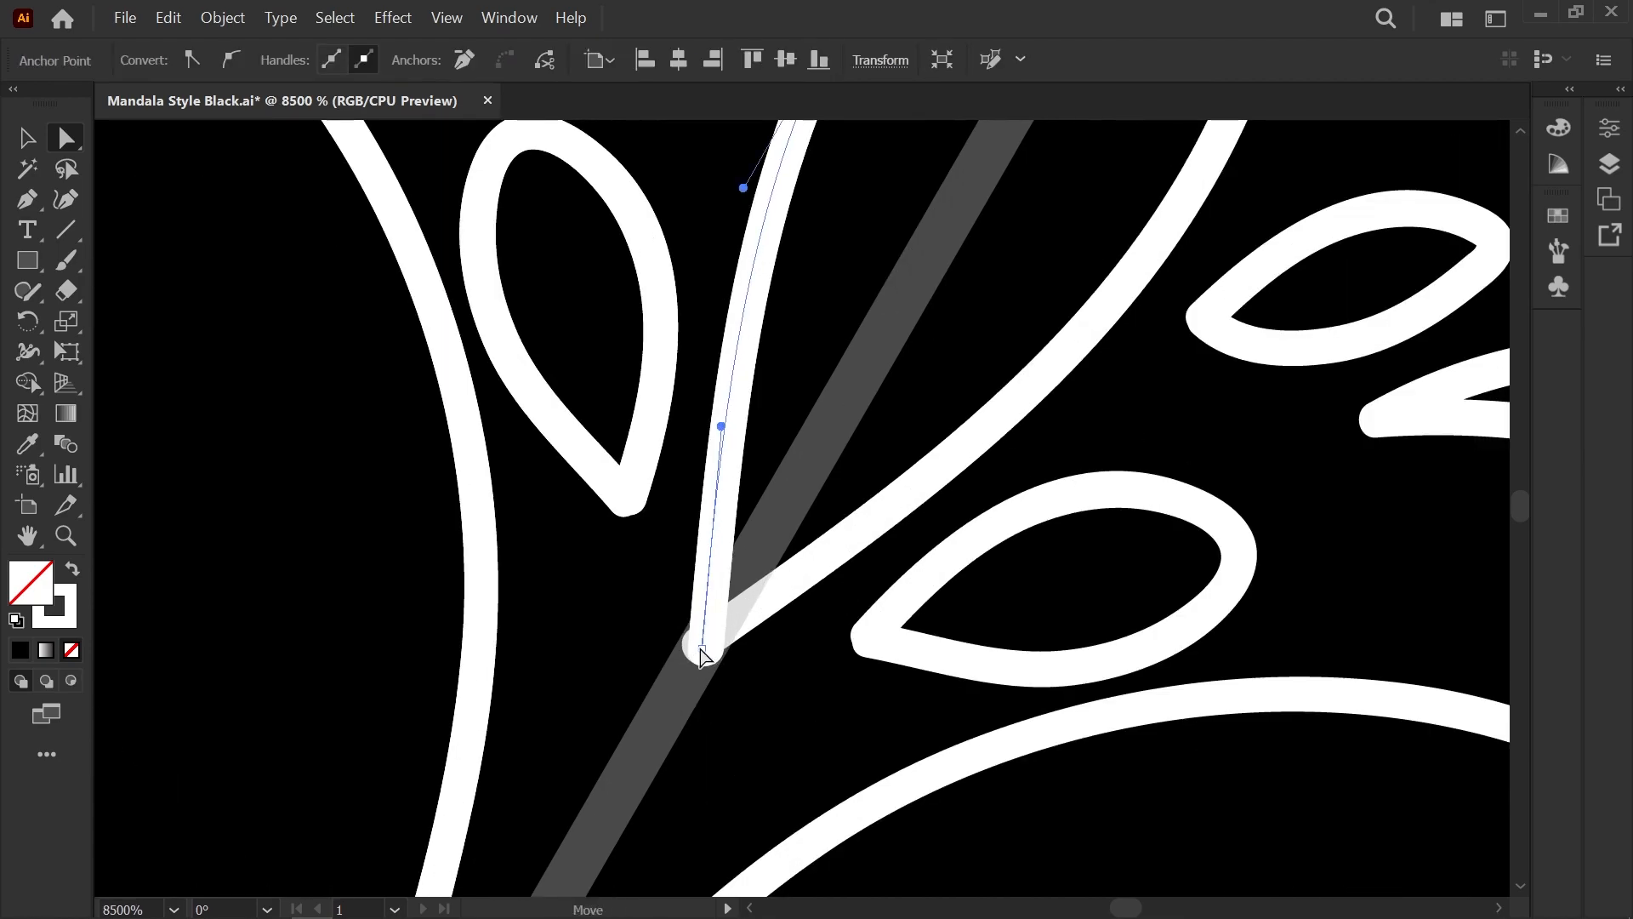
pyautogui.click(682, 666)
# Step: Examine the whole mandala with its ring of plumes, the empty outer guide circles and the ornament references beside it
pyautogui.scroll(-4, 681, 666)
pyautogui.moveTo(603, 632); pyautogui.dragTo(549, 609)
pyautogui.scroll(-5, 549, 610)
pyautogui.scroll(2, 561, 467)
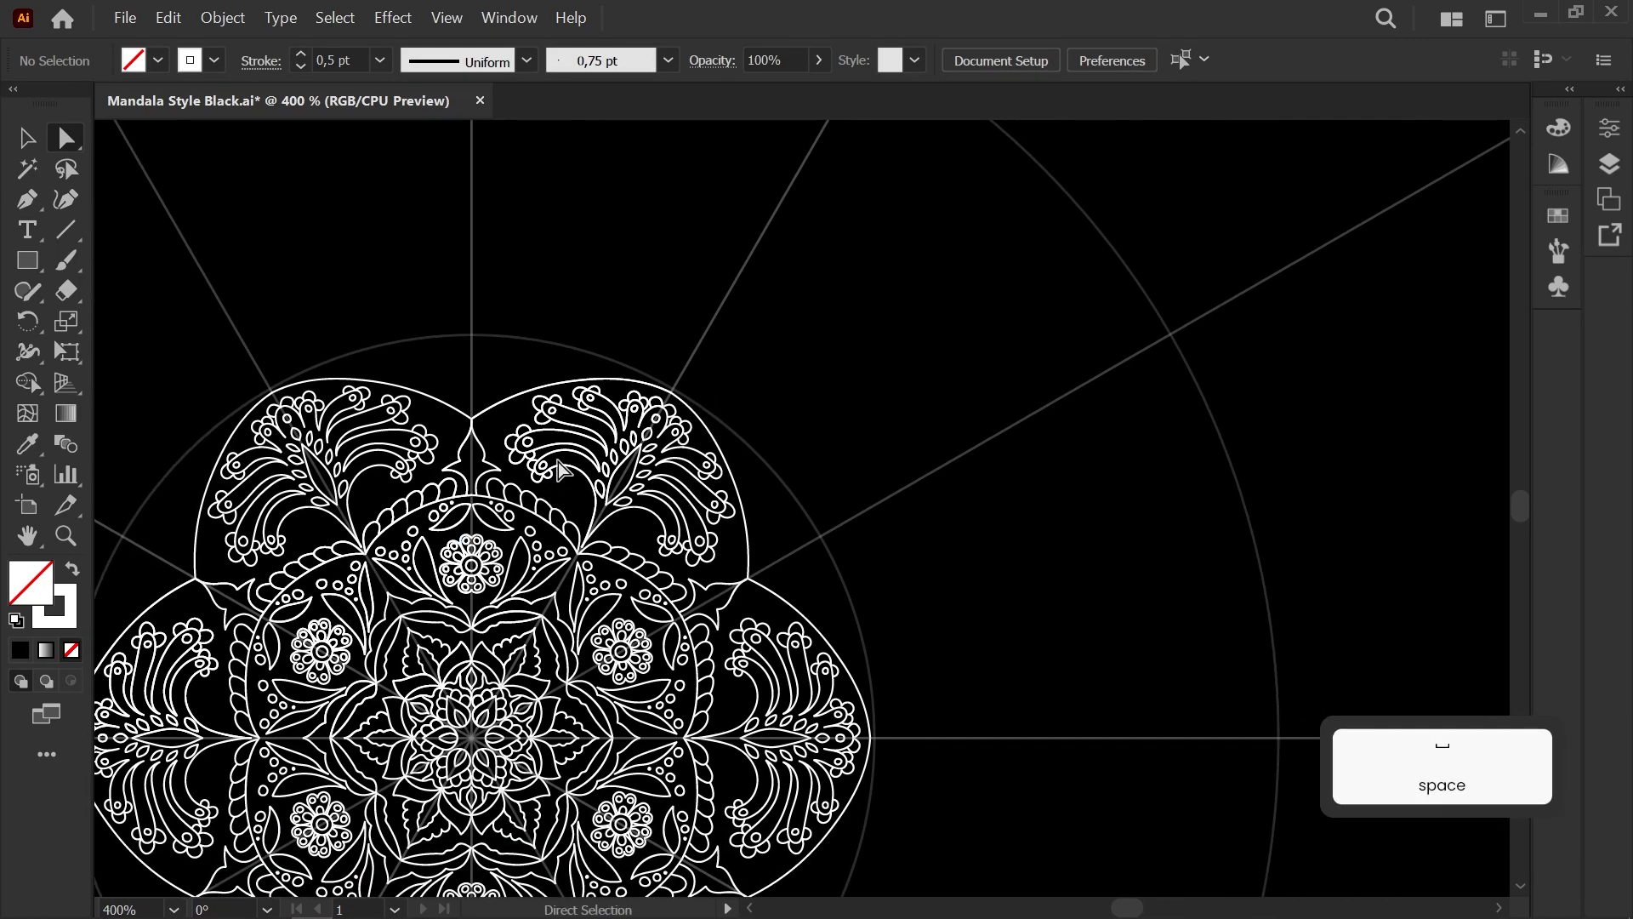
pyautogui.moveTo(395, 371); pyautogui.dragTo(442, 433)
pyautogui.scroll(-4, 444, 435)
pyautogui.moveTo(557, 419); pyautogui.dragTo(595, 478)
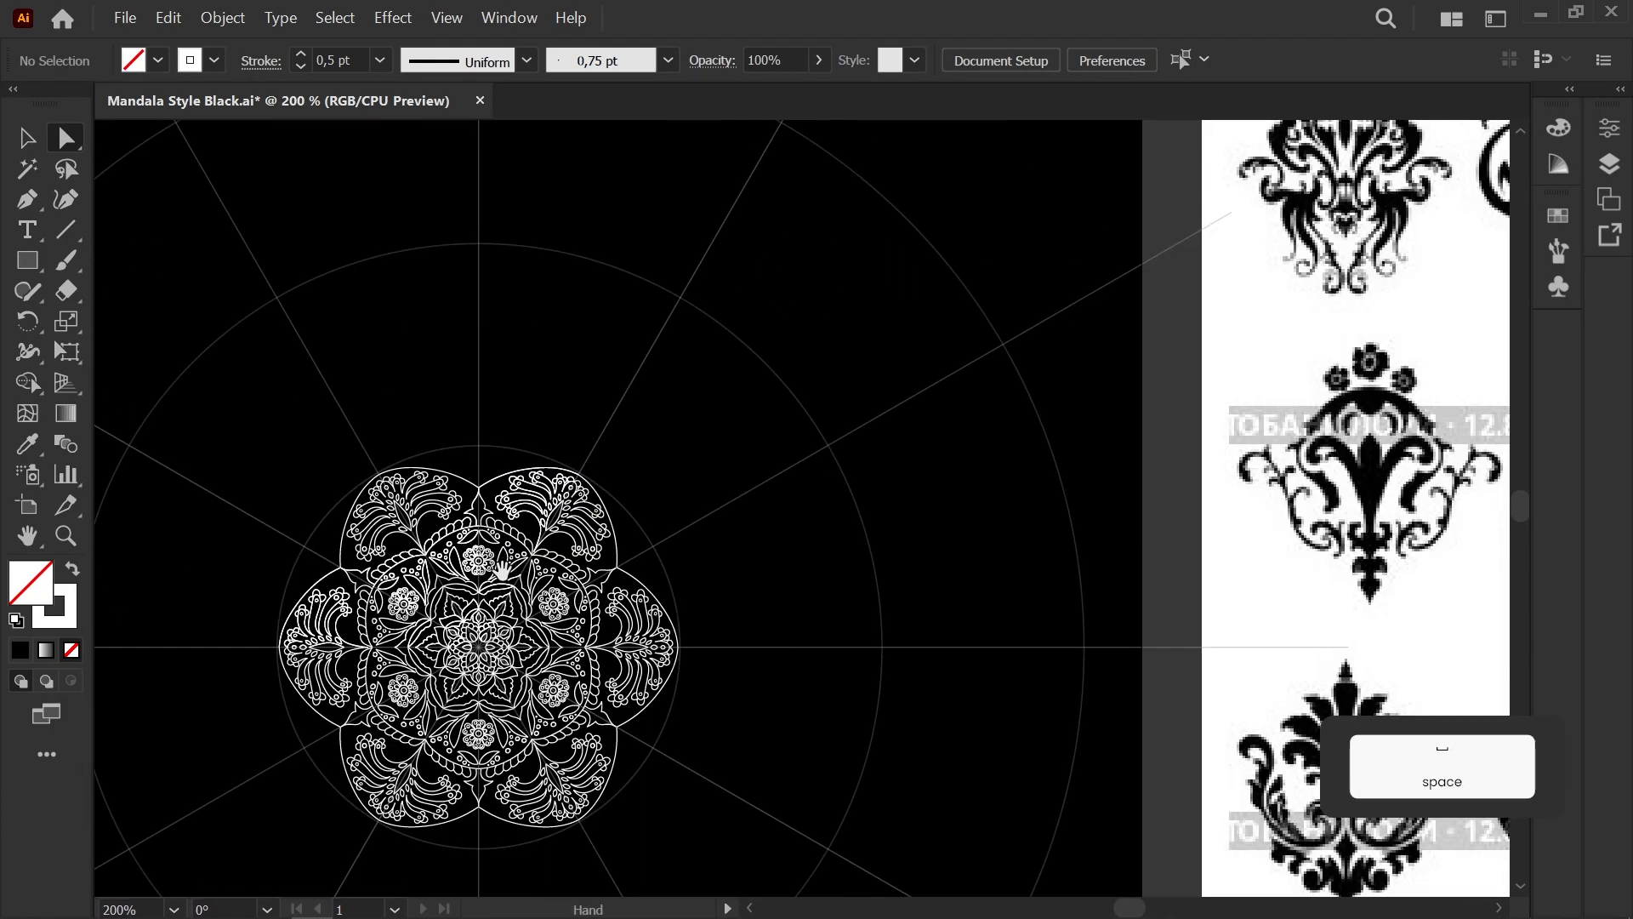
pyautogui.moveTo(498, 572); pyautogui.dragTo(665, 485)
pyautogui.scroll(-1, 663, 485)
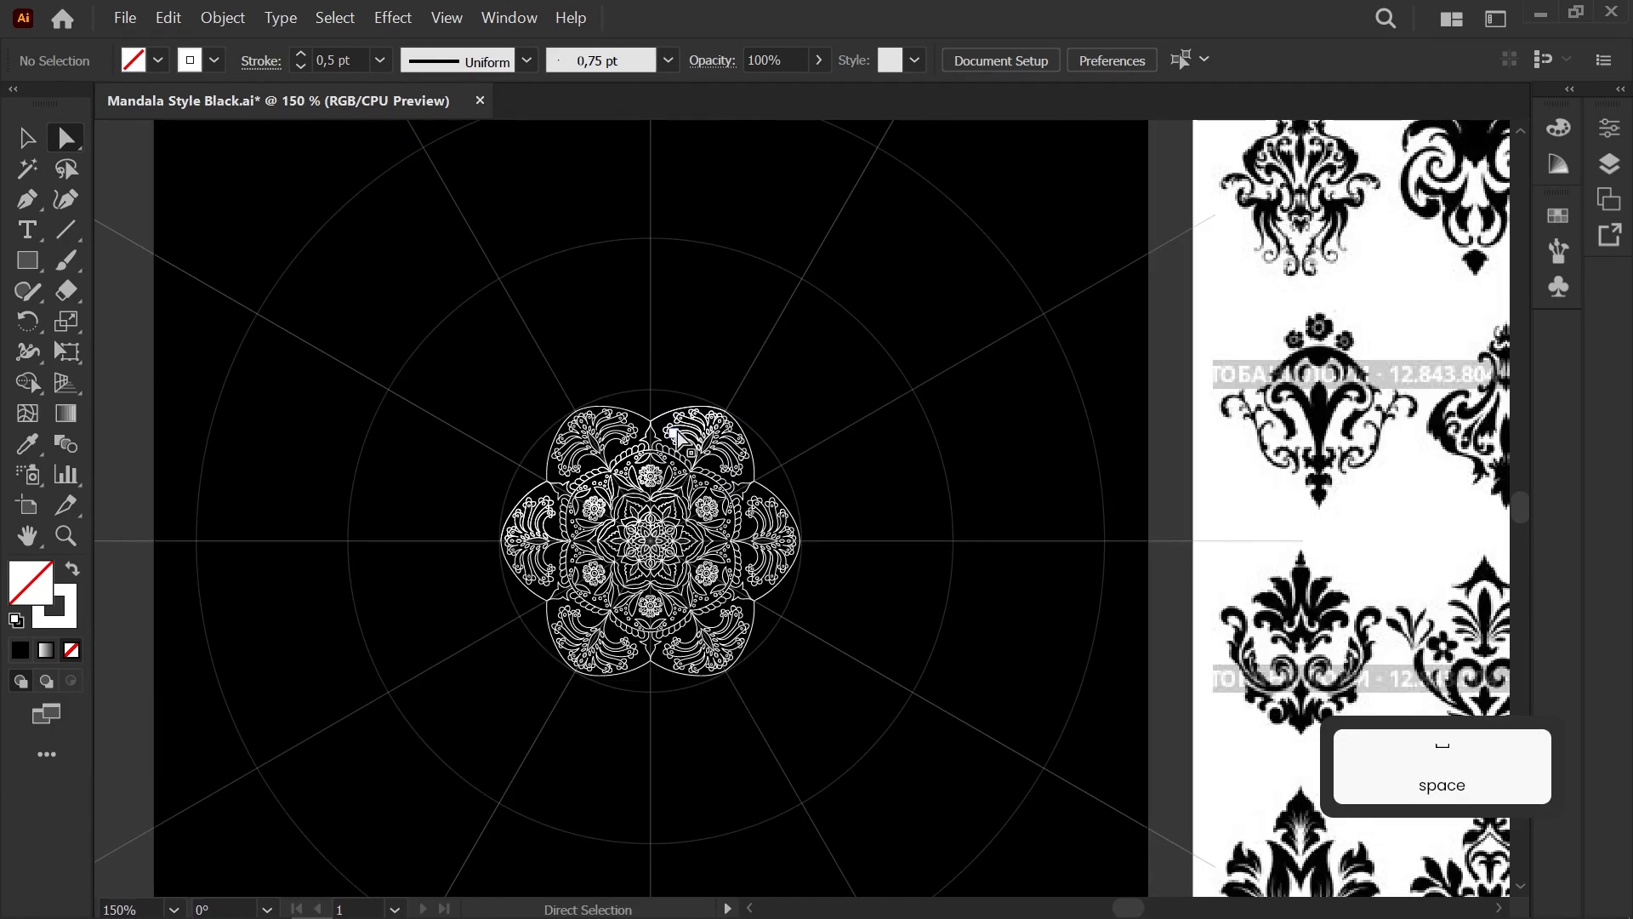
pyautogui.scroll(1, 646, 414)
pyautogui.scroll(4, 648, 417)
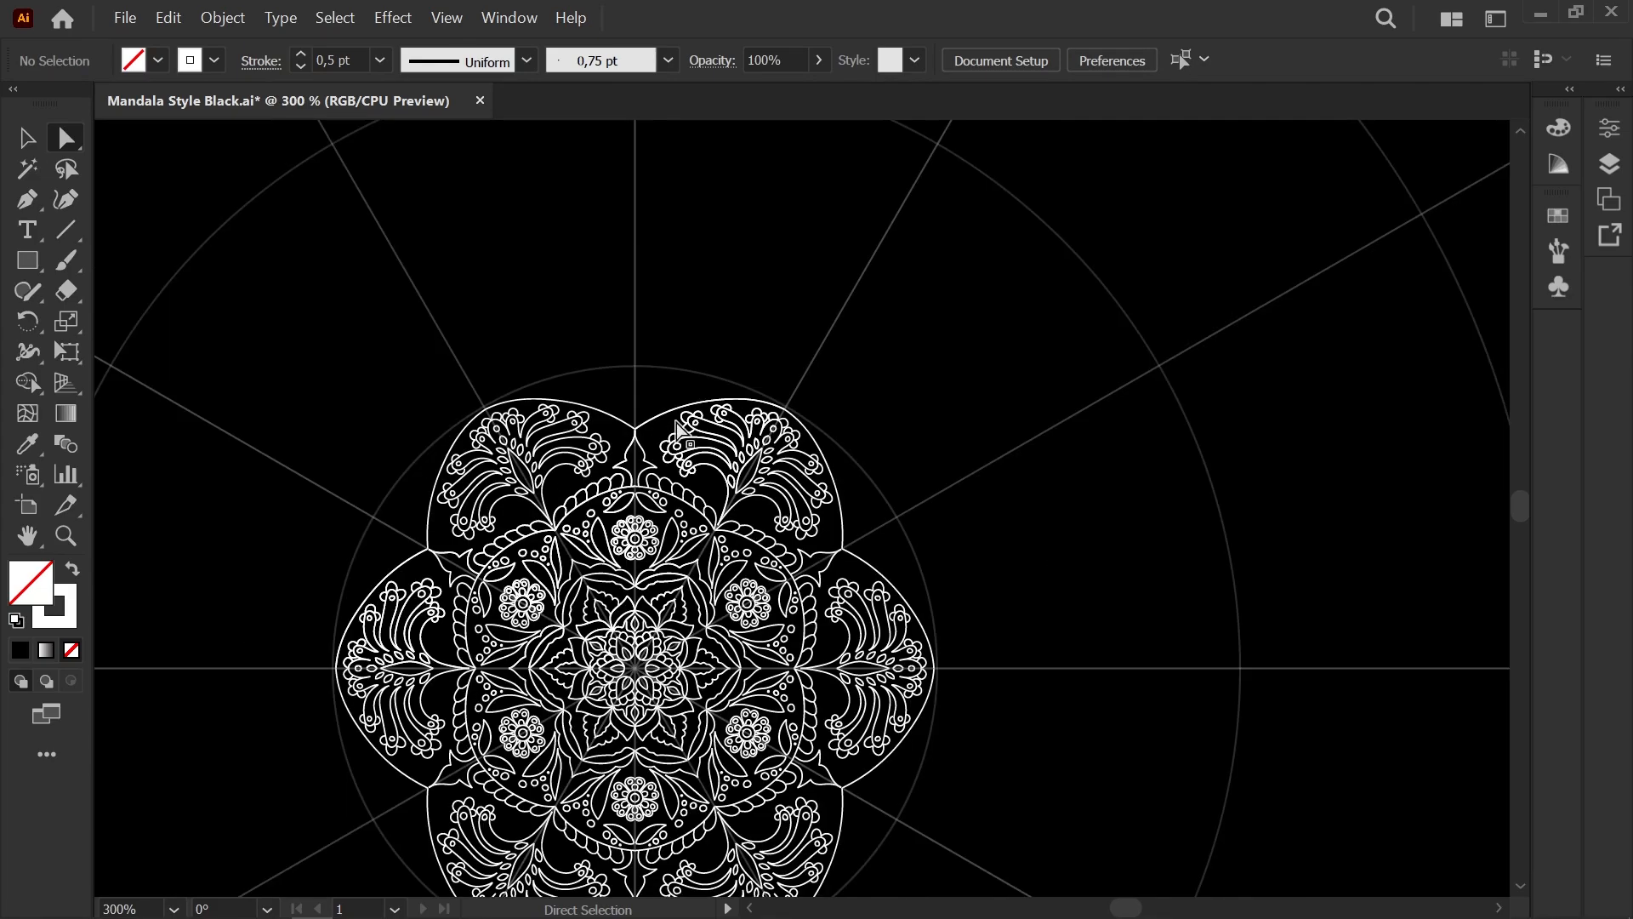
pyautogui.scroll(-5, 654, 435)
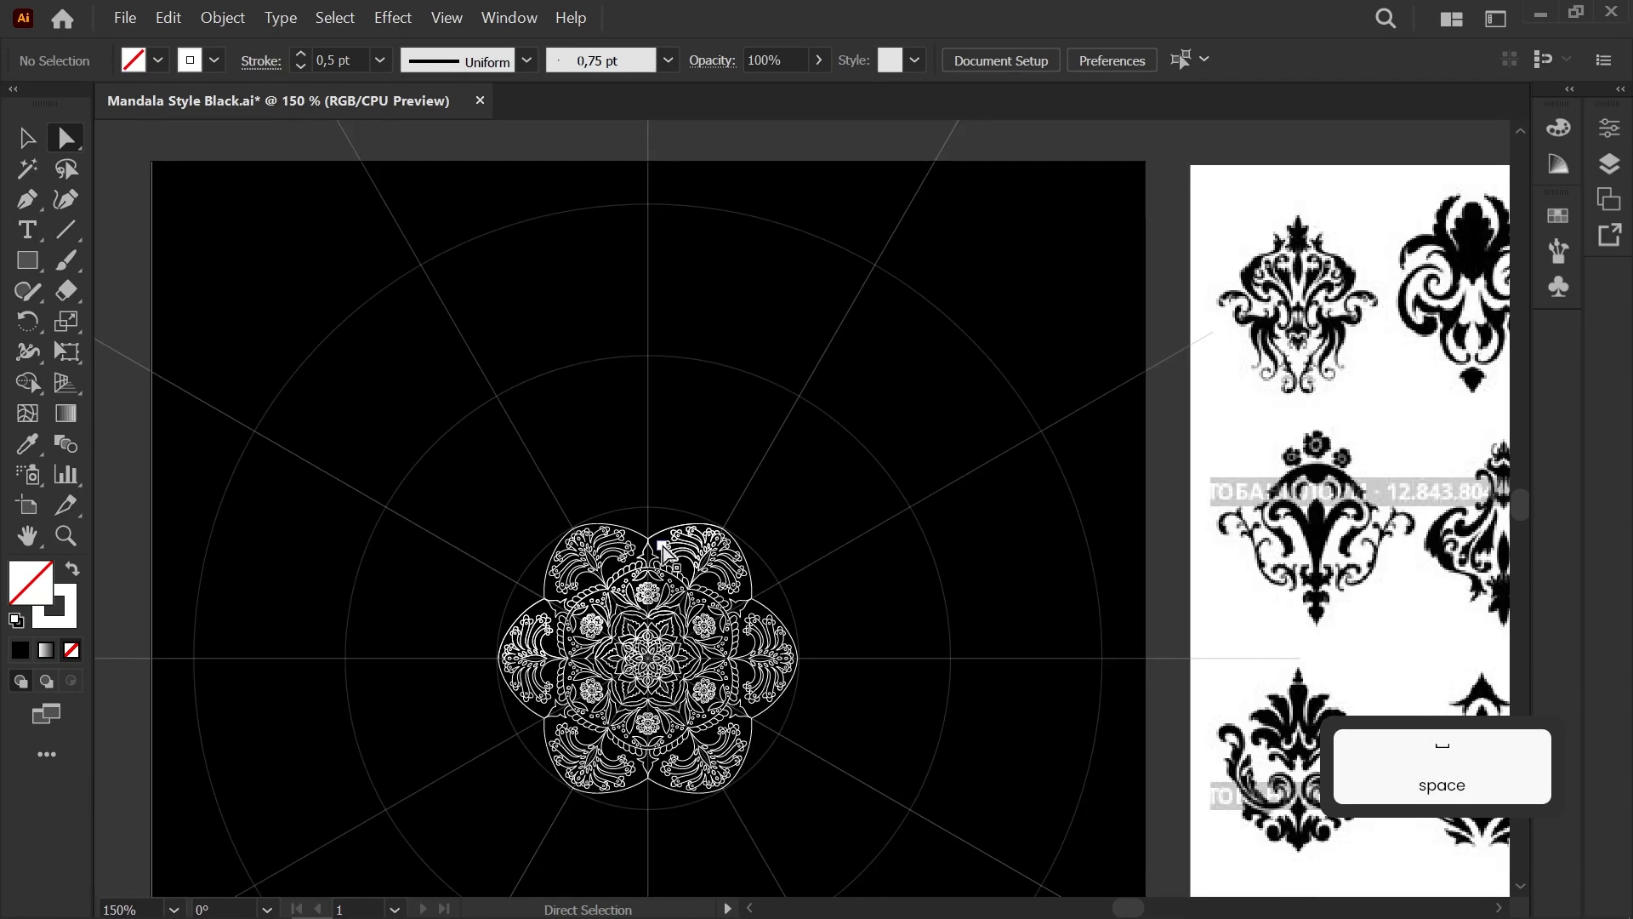
pyautogui.scroll(2, 681, 587)
pyautogui.scroll(5, 680, 587)
pyautogui.press('space')
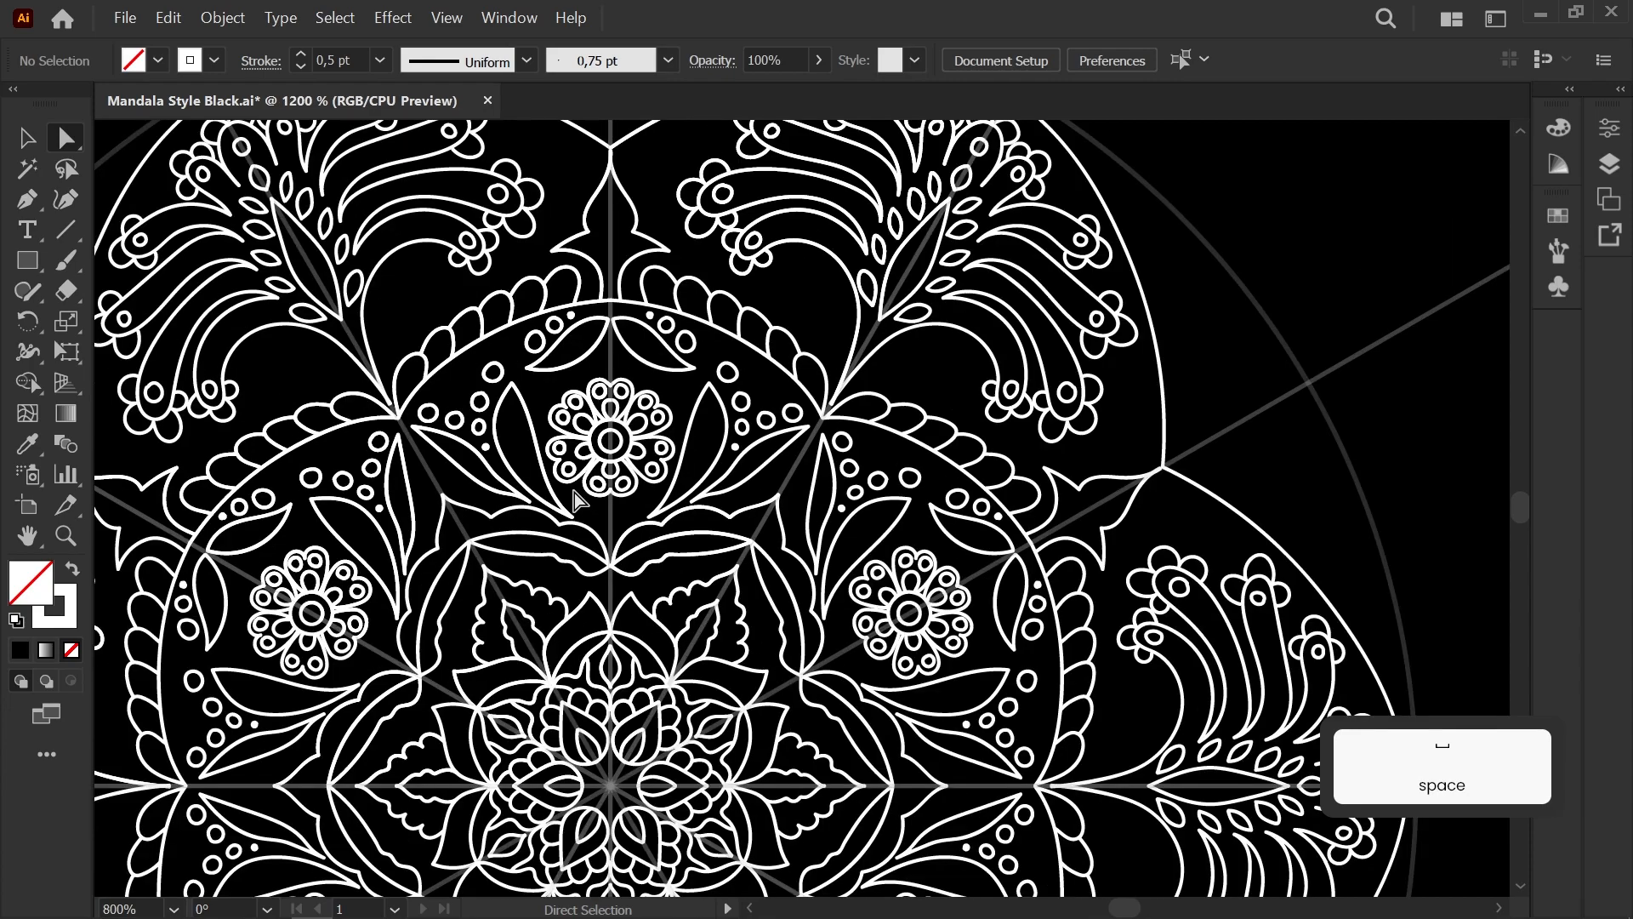
pyautogui.scroll(-7, 549, 575)
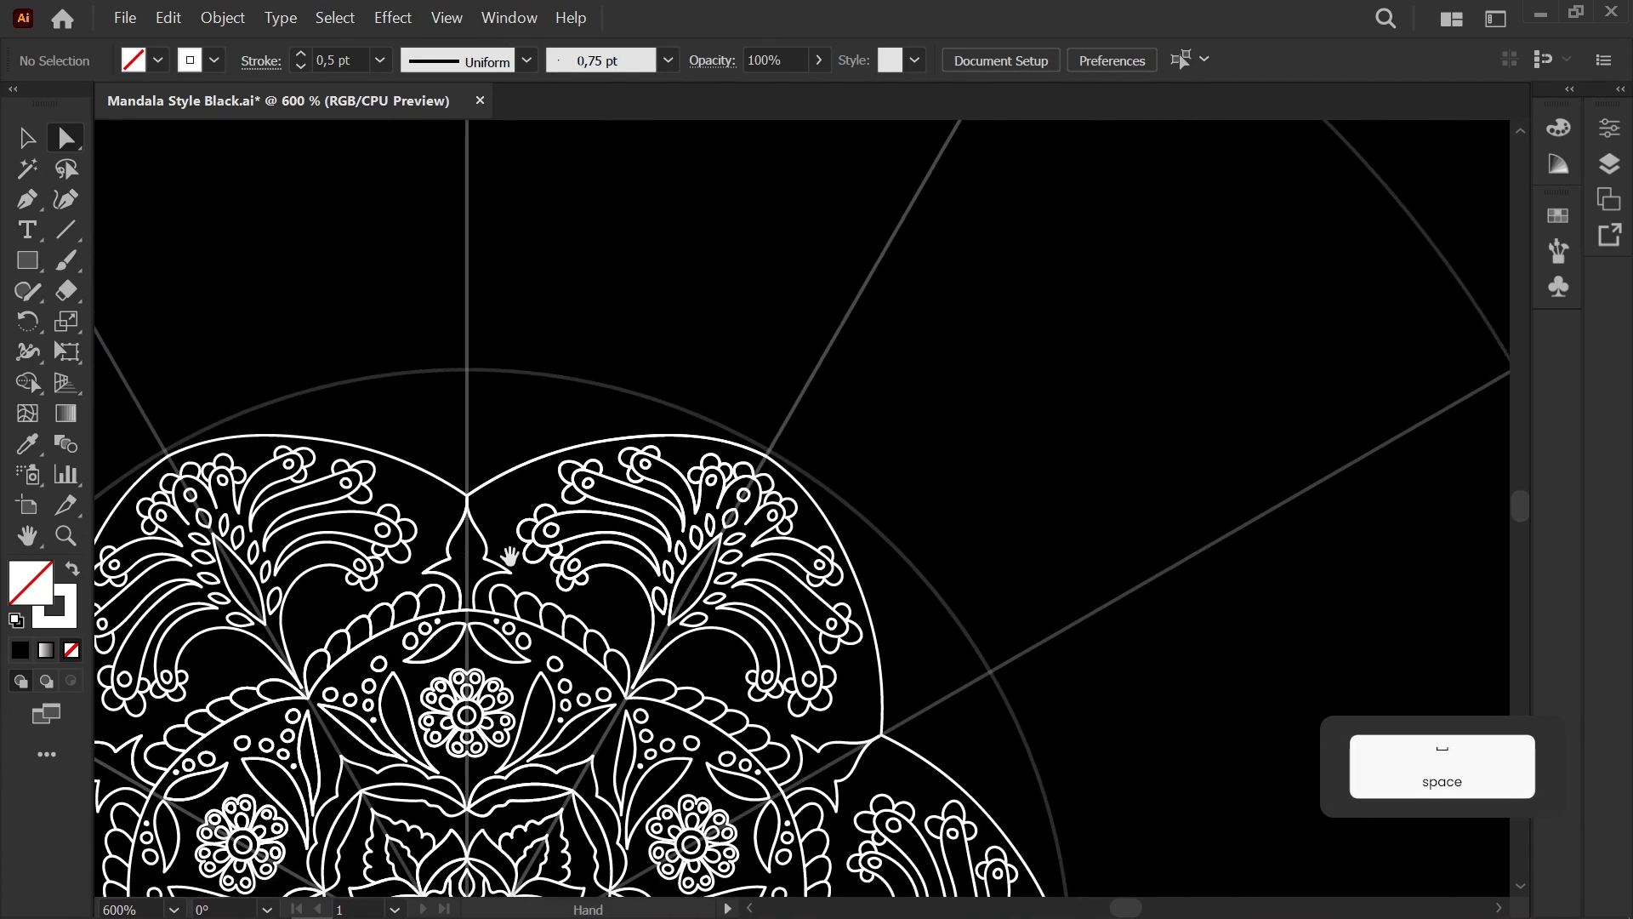
pyautogui.scroll(-1, 516, 587)
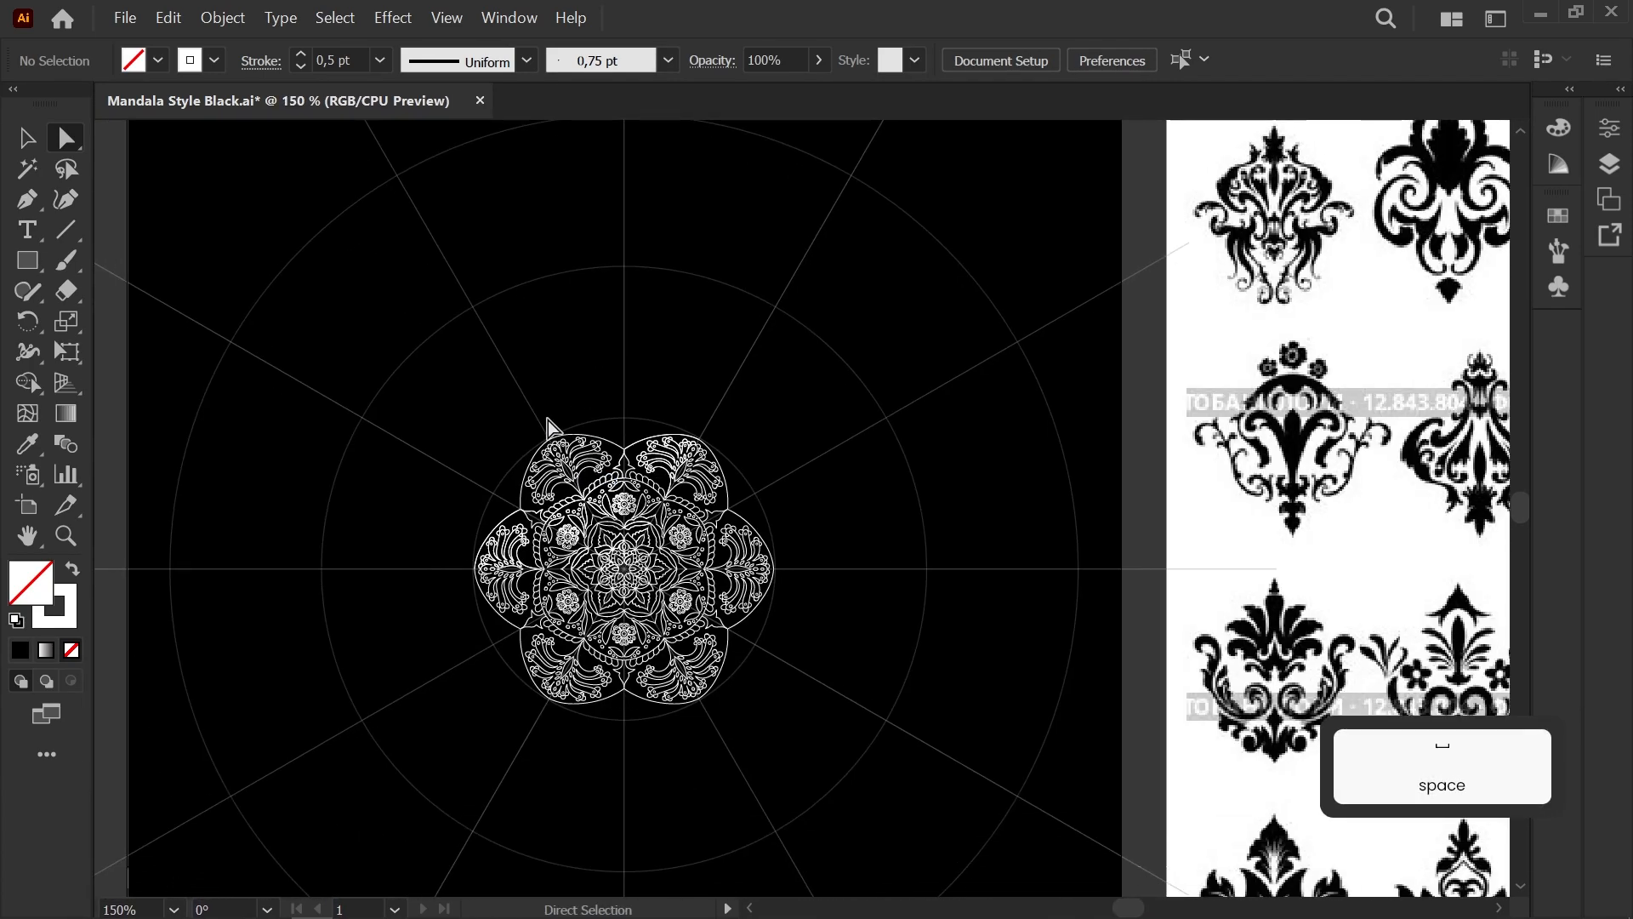
# Step: Try to paint a row of rounded loops along the outer edge of the upper petal arches
pyautogui.scroll(1, 633, 404)
pyautogui.press('space')
pyautogui.moveTo(631, 400); pyautogui.dragTo(280, 460)
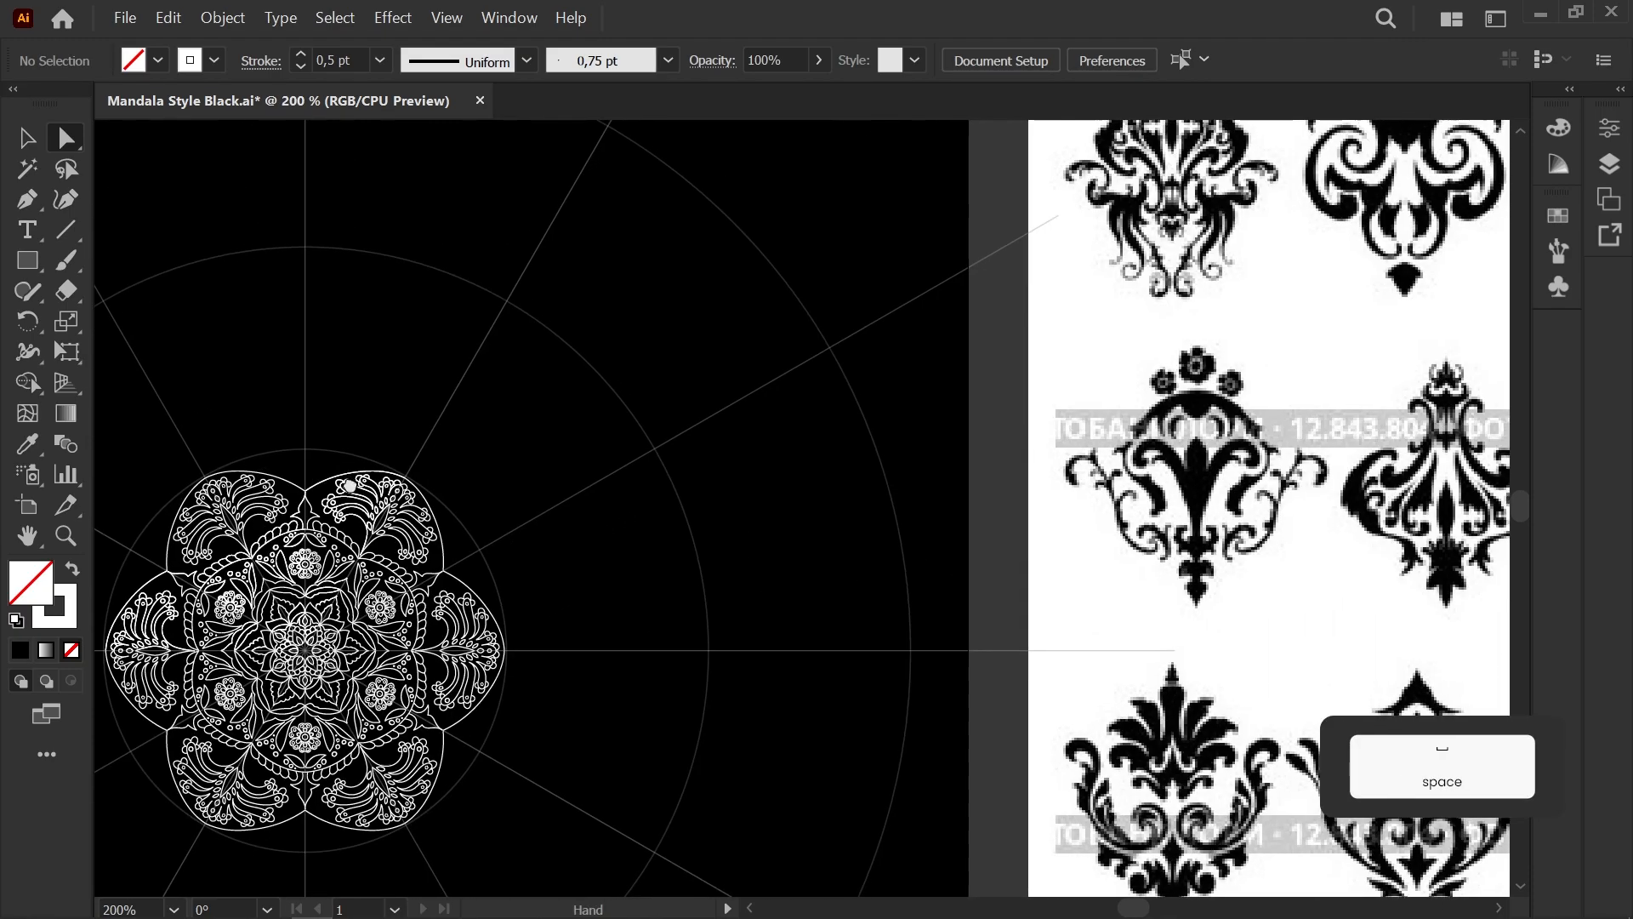
pyautogui.scroll(5, 323, 498)
pyautogui.scroll(1, 464, 523)
pyautogui.press('b')
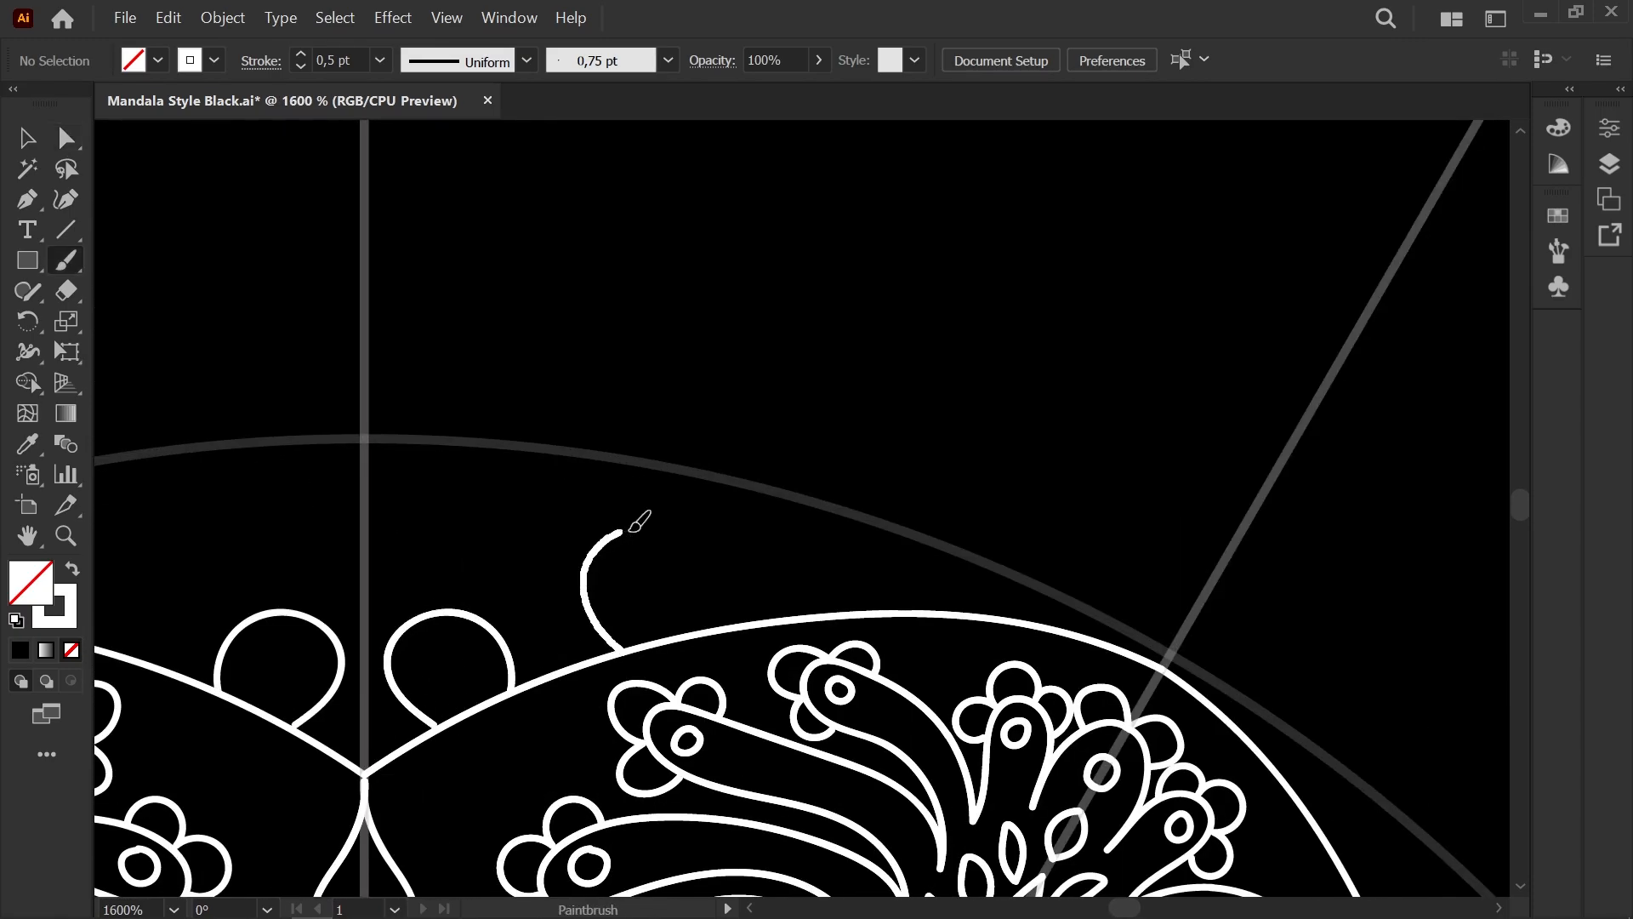
pyautogui.hotkey('ctrl', 'z')
pyautogui.moveTo(838, 613); pyautogui.dragTo(804, 587)
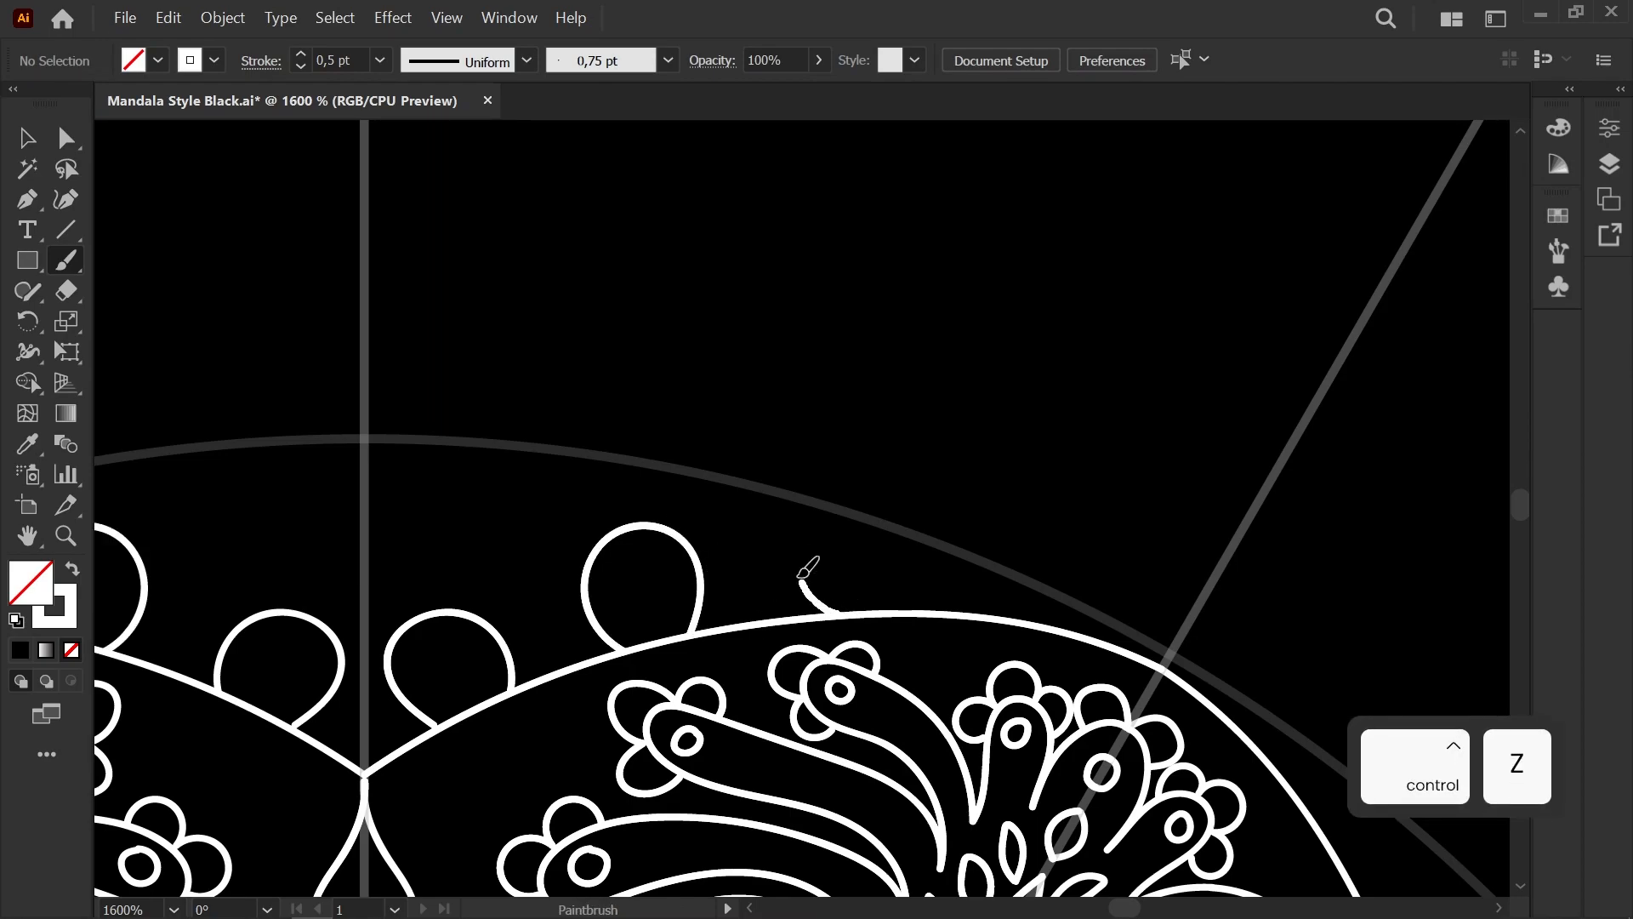
pyautogui.moveTo(1017, 619); pyautogui.dragTo(1091, 521)
pyautogui.moveTo(1094, 636); pyautogui.dragTo(1091, 638)
# Step: Try to adjust the end anchors of the loop nearest the diagonal guide so it meets the petal edge
pyautogui.moveTo(484, 605); pyautogui.dragTo(272, 483)
pyautogui.hotkey('ctrl', '+')
pyautogui.press('a')
pyautogui.moveTo(934, 514); pyautogui.dragTo(916, 530)
pyautogui.click(880, 567)
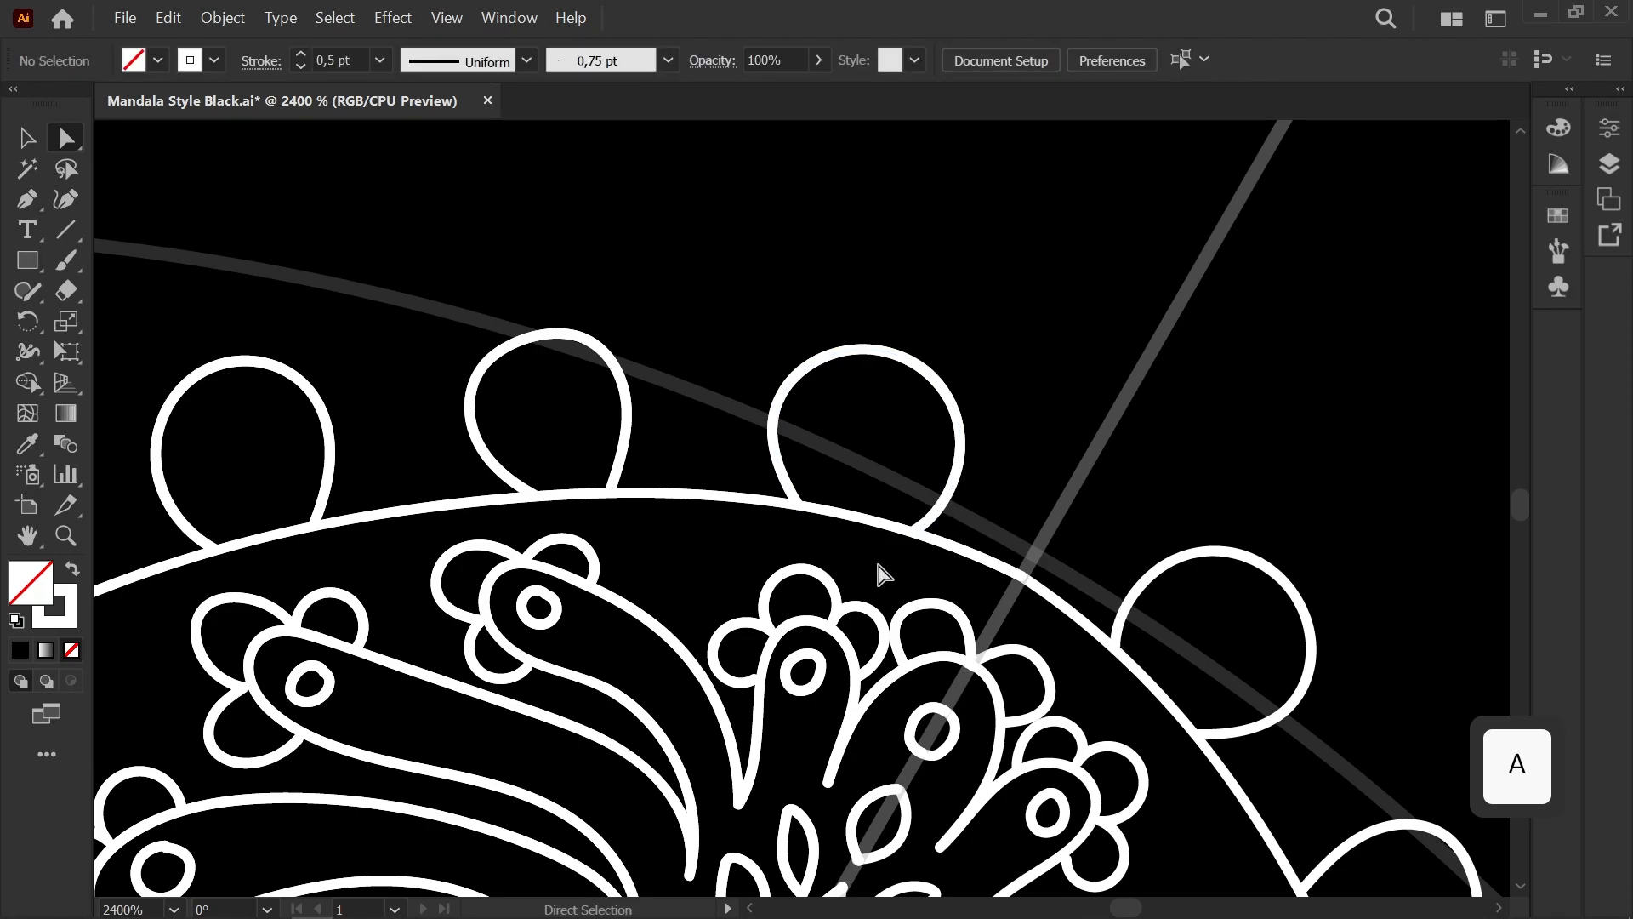
pyautogui.moveTo(110, 516); pyautogui.dragTo(513, 528)
pyautogui.scroll(1, 447, 502)
# Step: Try to paint three small rounded petals around each of the loops on the upper petal arch
pyautogui.press('b')
pyautogui.scroll(-2, 421, 447)
pyautogui.scroll(2, 421, 447)
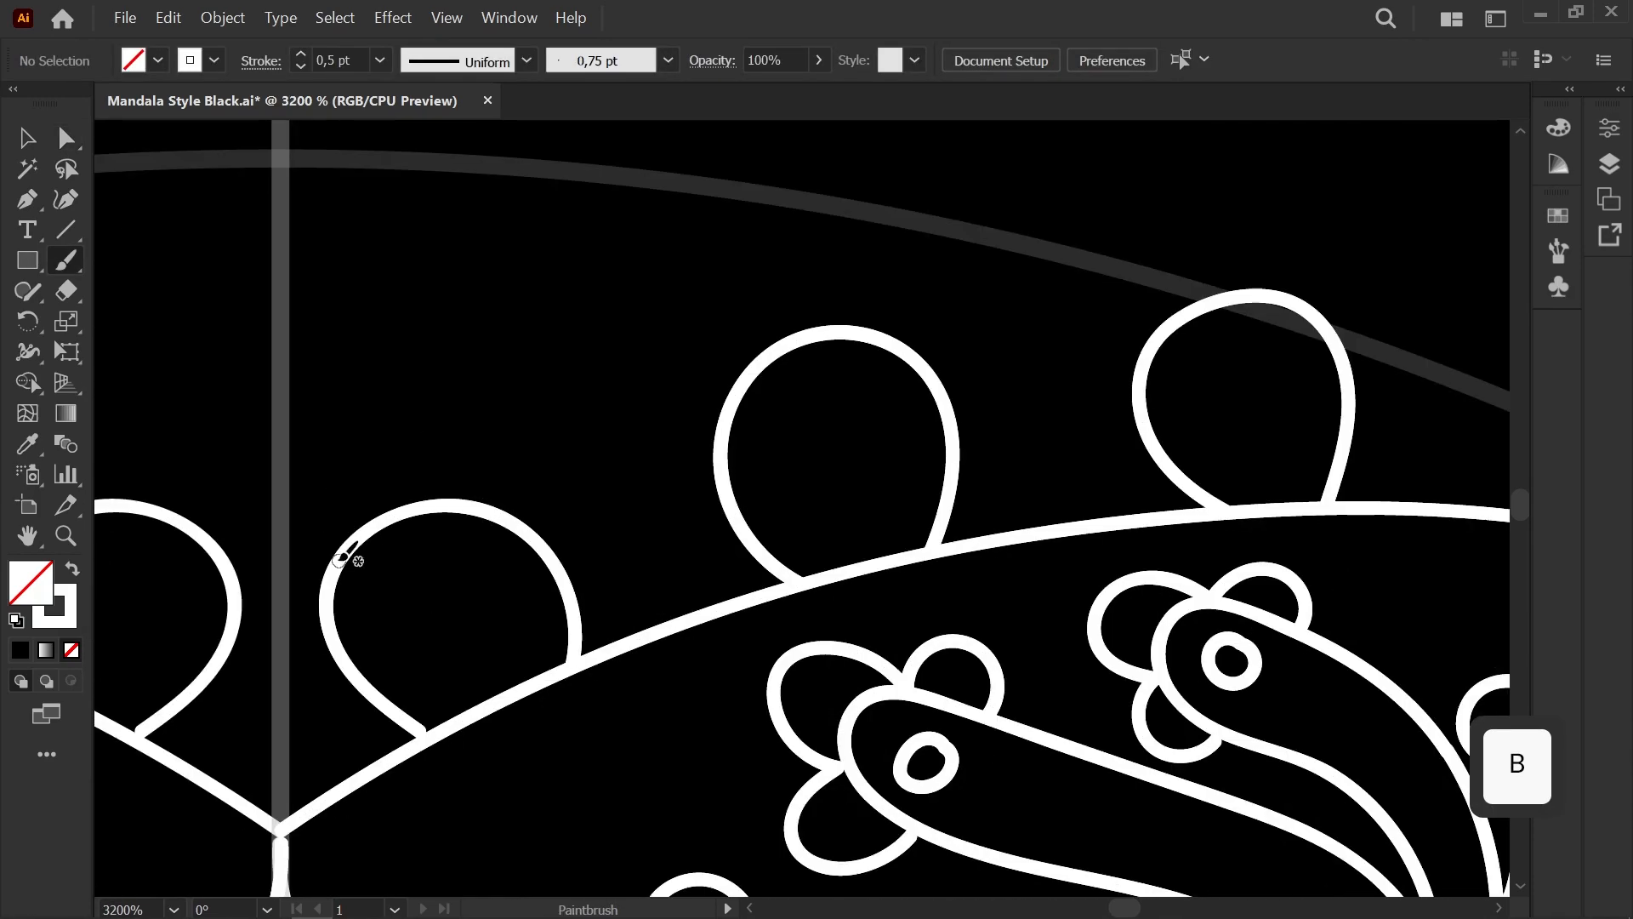
pyautogui.moveTo(338, 482)
pyautogui.mouseDown()
pyautogui.moveTo(409, 505)
pyautogui.moveTo(483, 441)
pyautogui.mouseUp()
pyautogui.moveTo(558, 513); pyautogui.dragTo(574, 586)
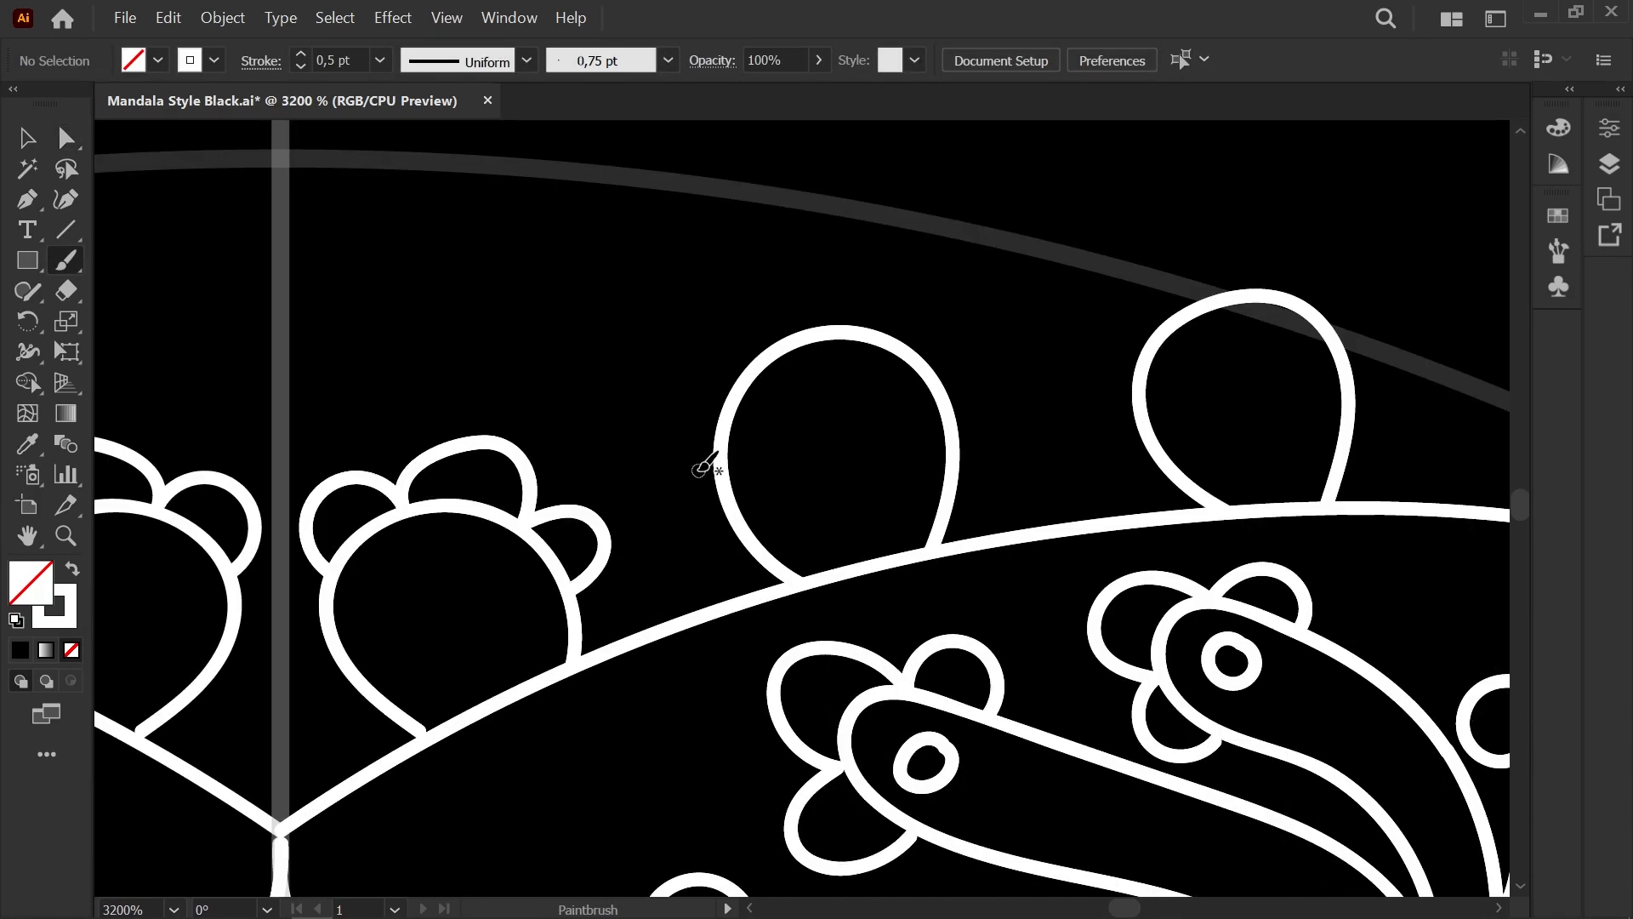
pyautogui.press('space')
pyautogui.moveTo(987, 462)
pyautogui.mouseDown()
pyautogui.moveTo(748, 573)
pyautogui.moveTo(544, 611)
pyautogui.mouseUp()
pyautogui.moveTo(689, 536); pyautogui.dragTo(648, 483)
pyautogui.moveTo(964, 488); pyautogui.dragTo(905, 587)
pyautogui.press('space')
pyautogui.moveTo(1029, 459); pyautogui.dragTo(688, 498)
pyautogui.moveTo(754, 638); pyautogui.dragTo(717, 609)
pyautogui.moveTo(949, 513); pyautogui.dragTo(1010, 609)
pyautogui.scroll(-4, 991, 408)
pyautogui.press('space')
pyautogui.moveTo(895, 398); pyautogui.dragTo(831, 334)
pyautogui.scroll(-4, 865, 362)
pyautogui.scroll(5, 868, 311)
# Step: Undo the small petals and the whole row of loops along the outer petal edge
pyautogui.hotkey('ctrl', 'z')
pyautogui.hotkey('ctrl', 'z')
pyautogui.hotkey('ctrl', 'z')
pyautogui.hotkey('ctrl', 'z')
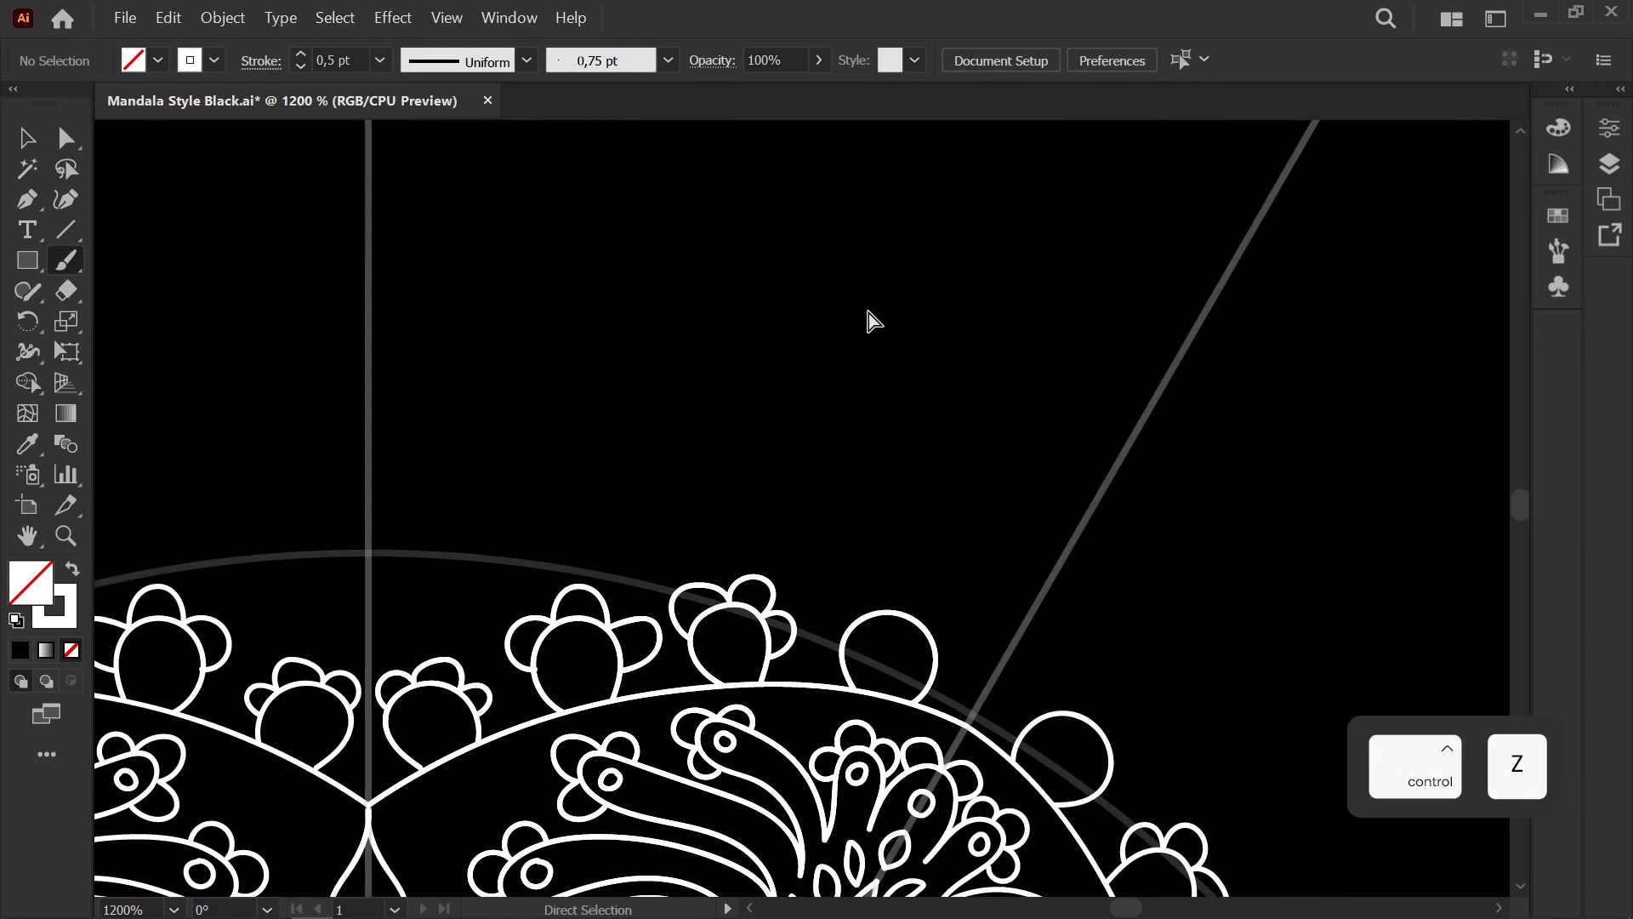
pyautogui.scroll(-4, 758, 406)
pyautogui.scroll(3, 698, 468)
pyautogui.scroll(2, 718, 485)
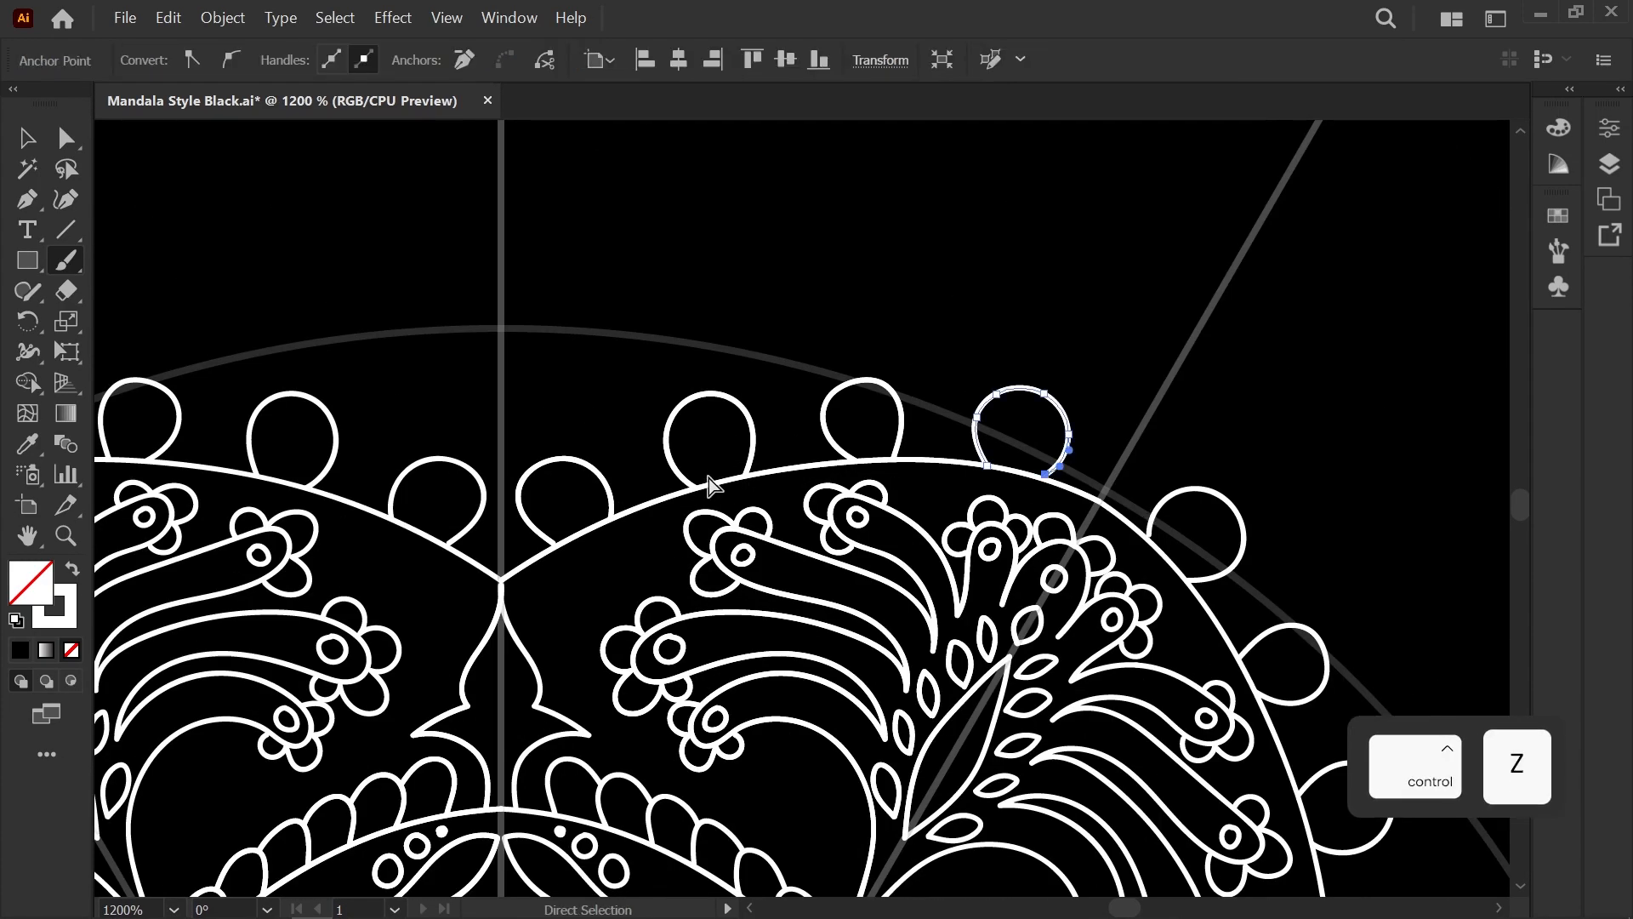
pyautogui.hotkey('ctrl', 'z')
pyautogui.hotkey('ctrl', 'z')
pyautogui.hotkey('ctrl', 'z')
pyautogui.scroll(1, 634, 462)
pyautogui.press('space')
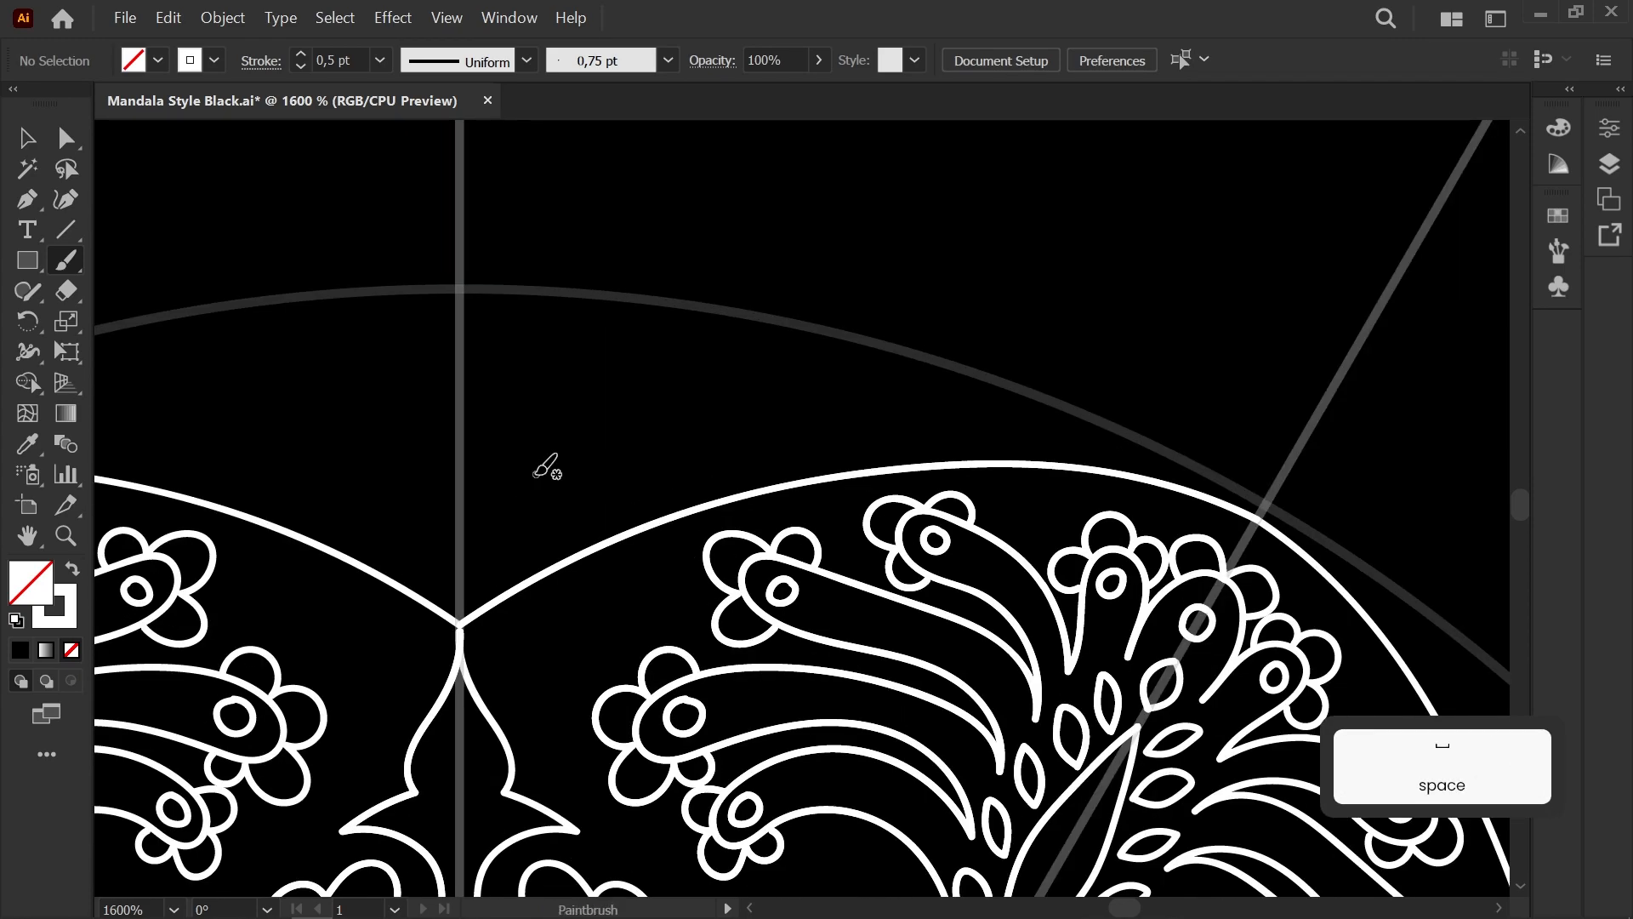
# Step: Paint a wavy outer arch from the notch between the upper petals, curling back to the petal edge at the diagonal guide
pyautogui.scroll(-6, 431, 511)
pyautogui.moveTo(454, 512)
pyautogui.mouseDown()
pyautogui.moveTo(644, 436)
pyautogui.moveTo(382, 598)
pyautogui.moveTo(380, 423)
pyautogui.moveTo(554, 561)
pyautogui.moveTo(431, 589)
pyautogui.mouseUp()
pyautogui.press('space')
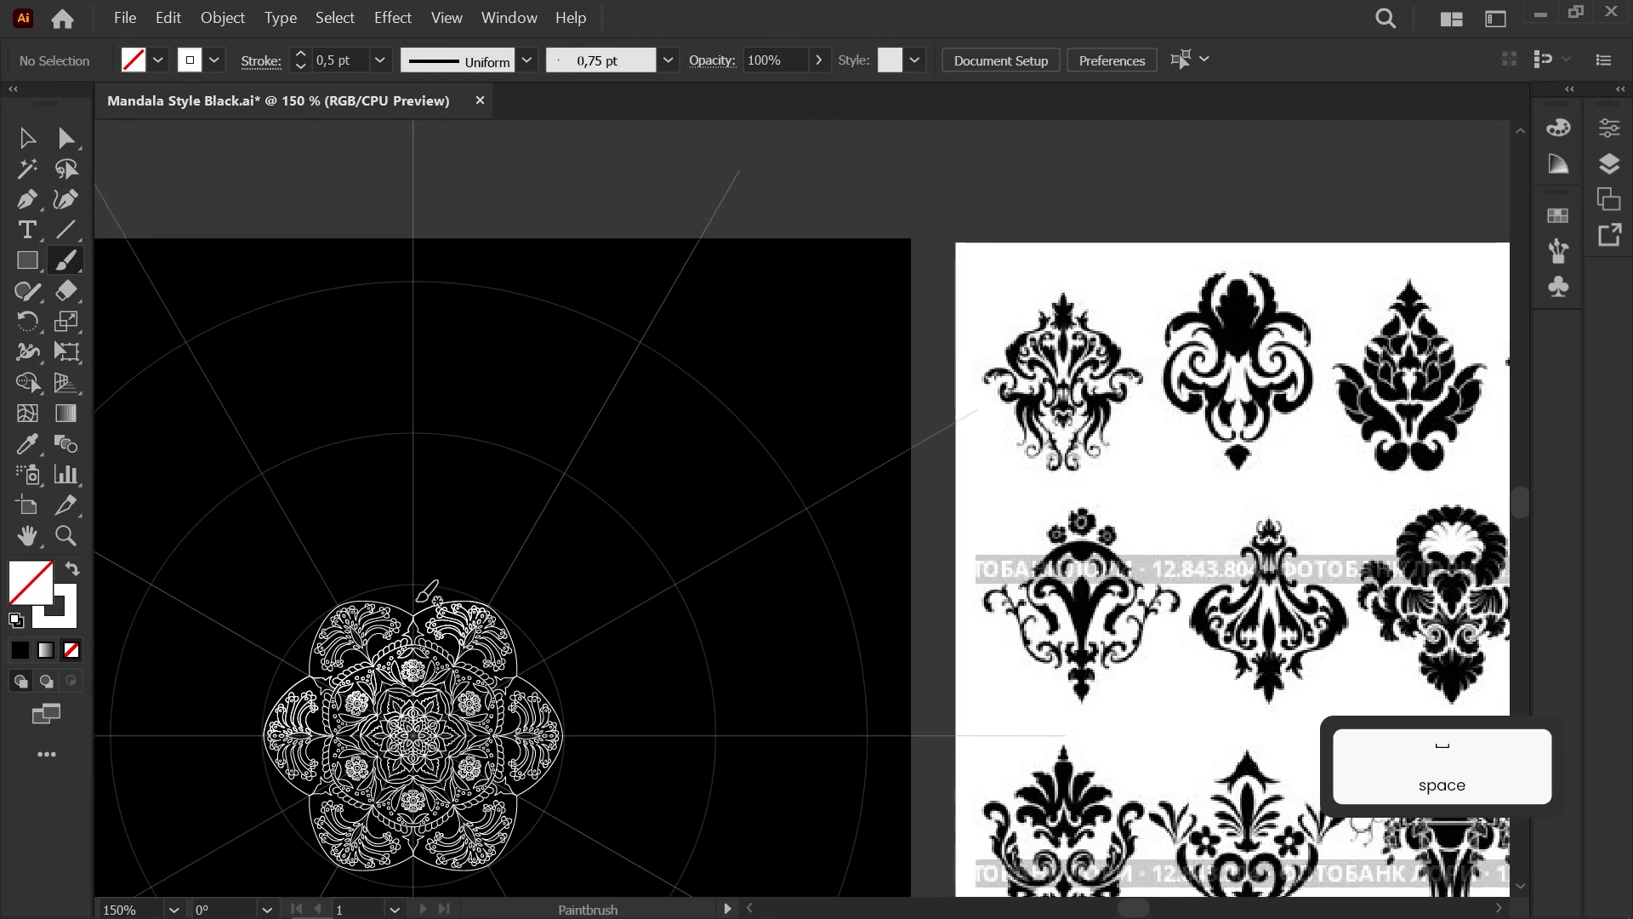
pyautogui.scroll(6, 432, 590)
pyautogui.hotkey('ctrl', 'z')
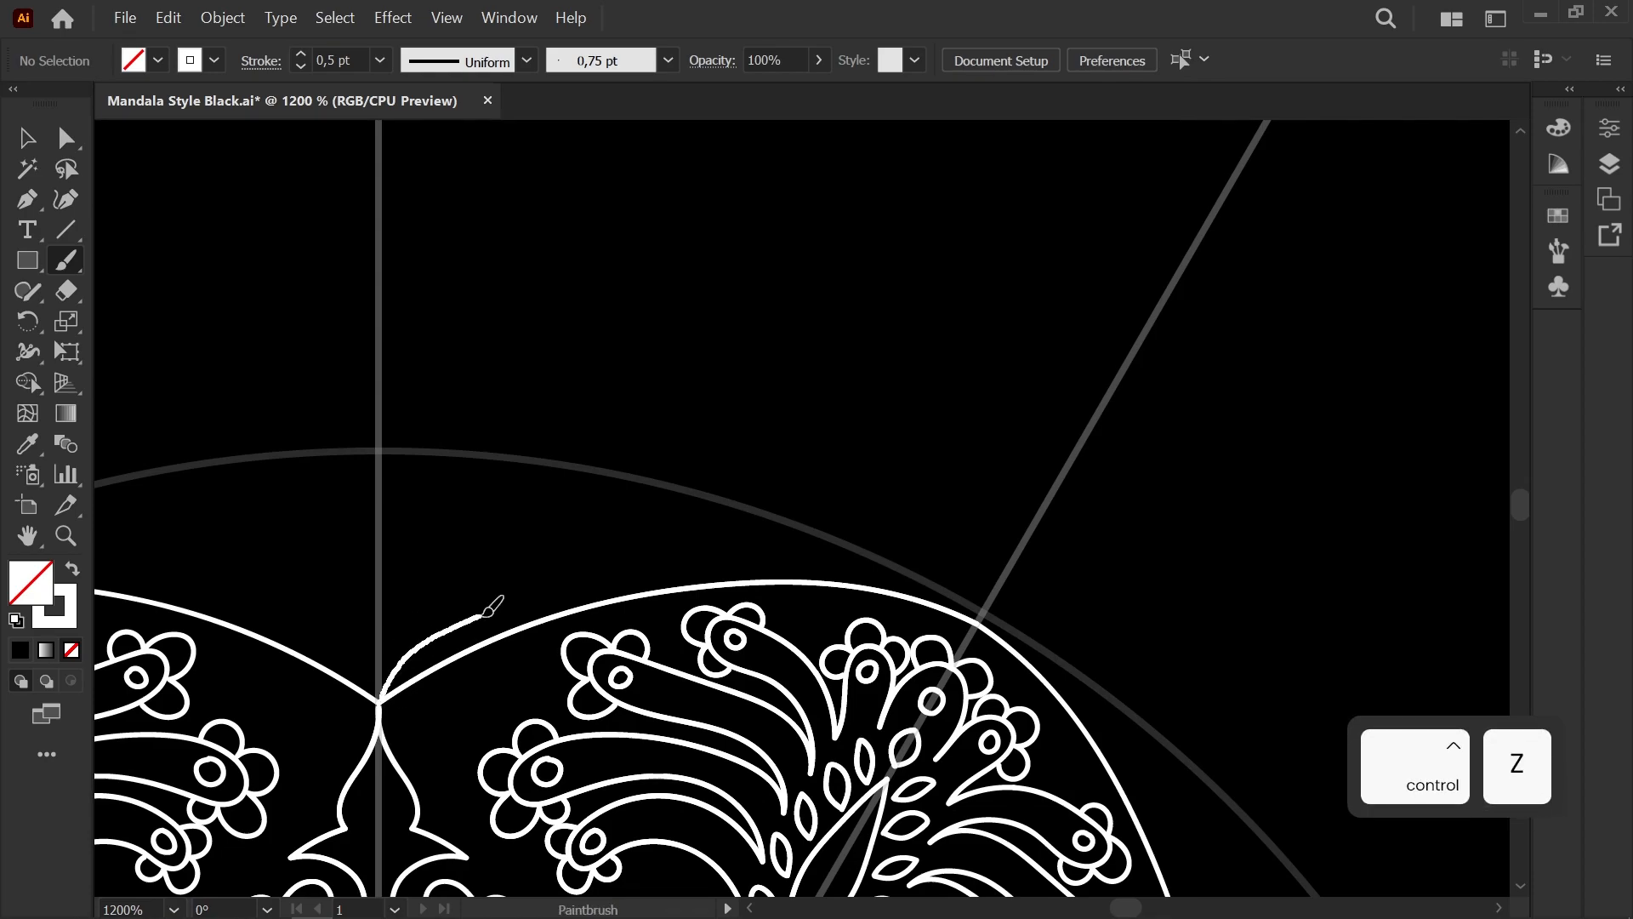
pyautogui.moveTo(997, 542); pyautogui.dragTo(970, 617)
# Step: Adjust the arch's end and side anchors near the diagonal guide so it stays clear of its mirrored copy
pyautogui.scroll(2, 1012, 549)
pyautogui.press('a')
pyautogui.click(983, 609)
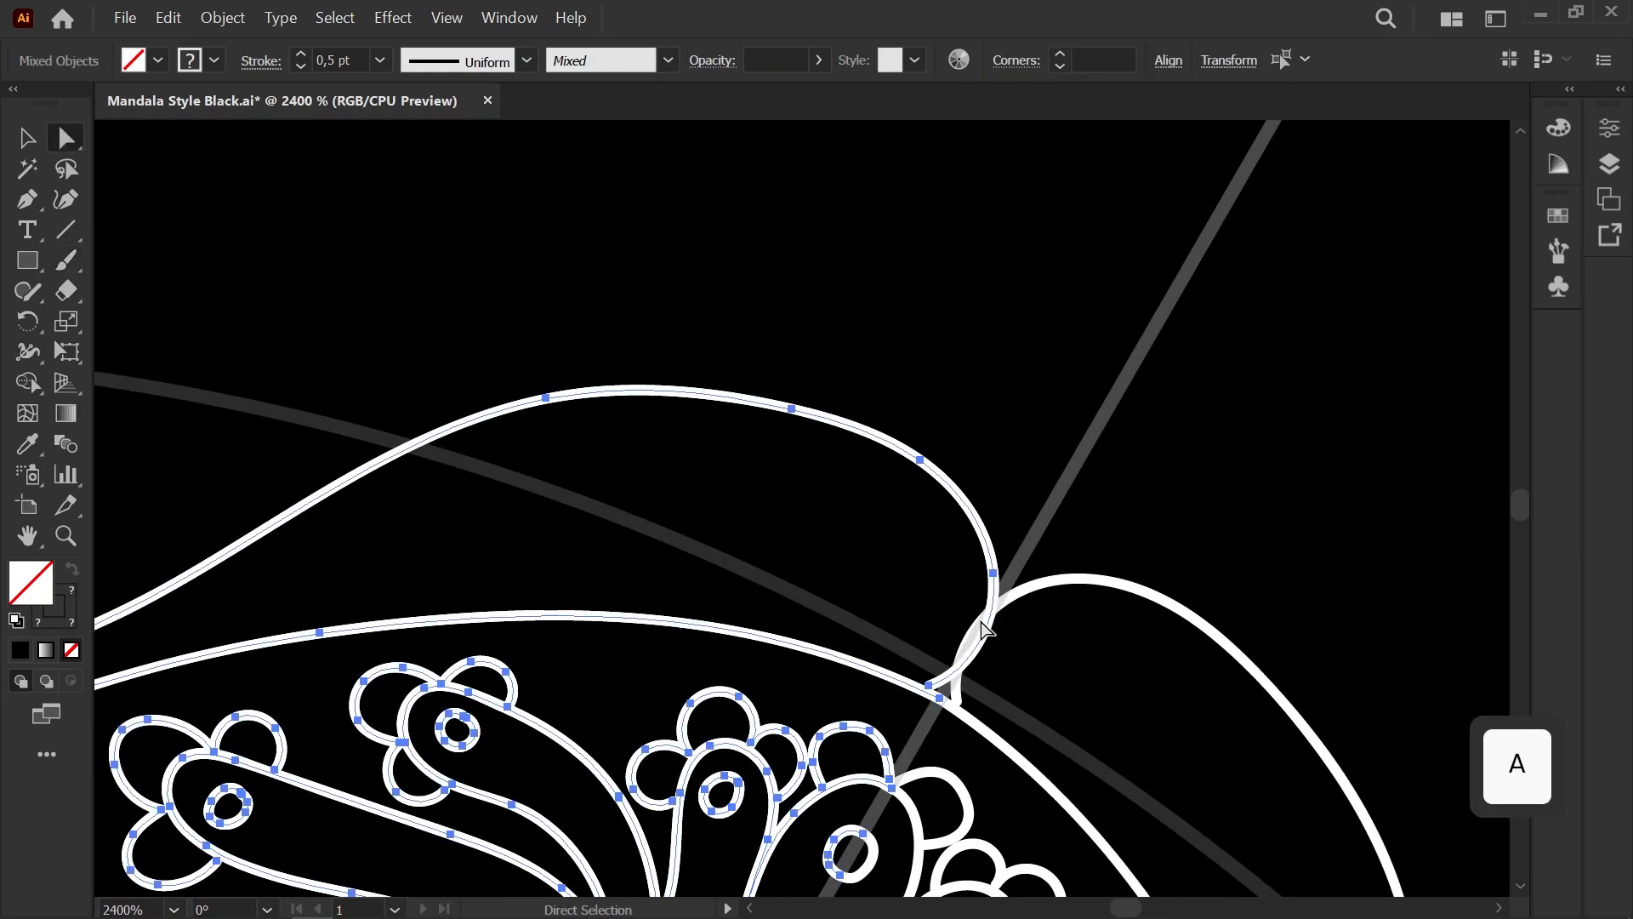
pyautogui.click(988, 541)
pyautogui.moveTo(928, 684); pyautogui.dragTo(903, 681)
pyautogui.moveTo(992, 572); pyautogui.dragTo(981, 573)
pyautogui.click(999, 514)
pyautogui.scroll(-3, 717, 517)
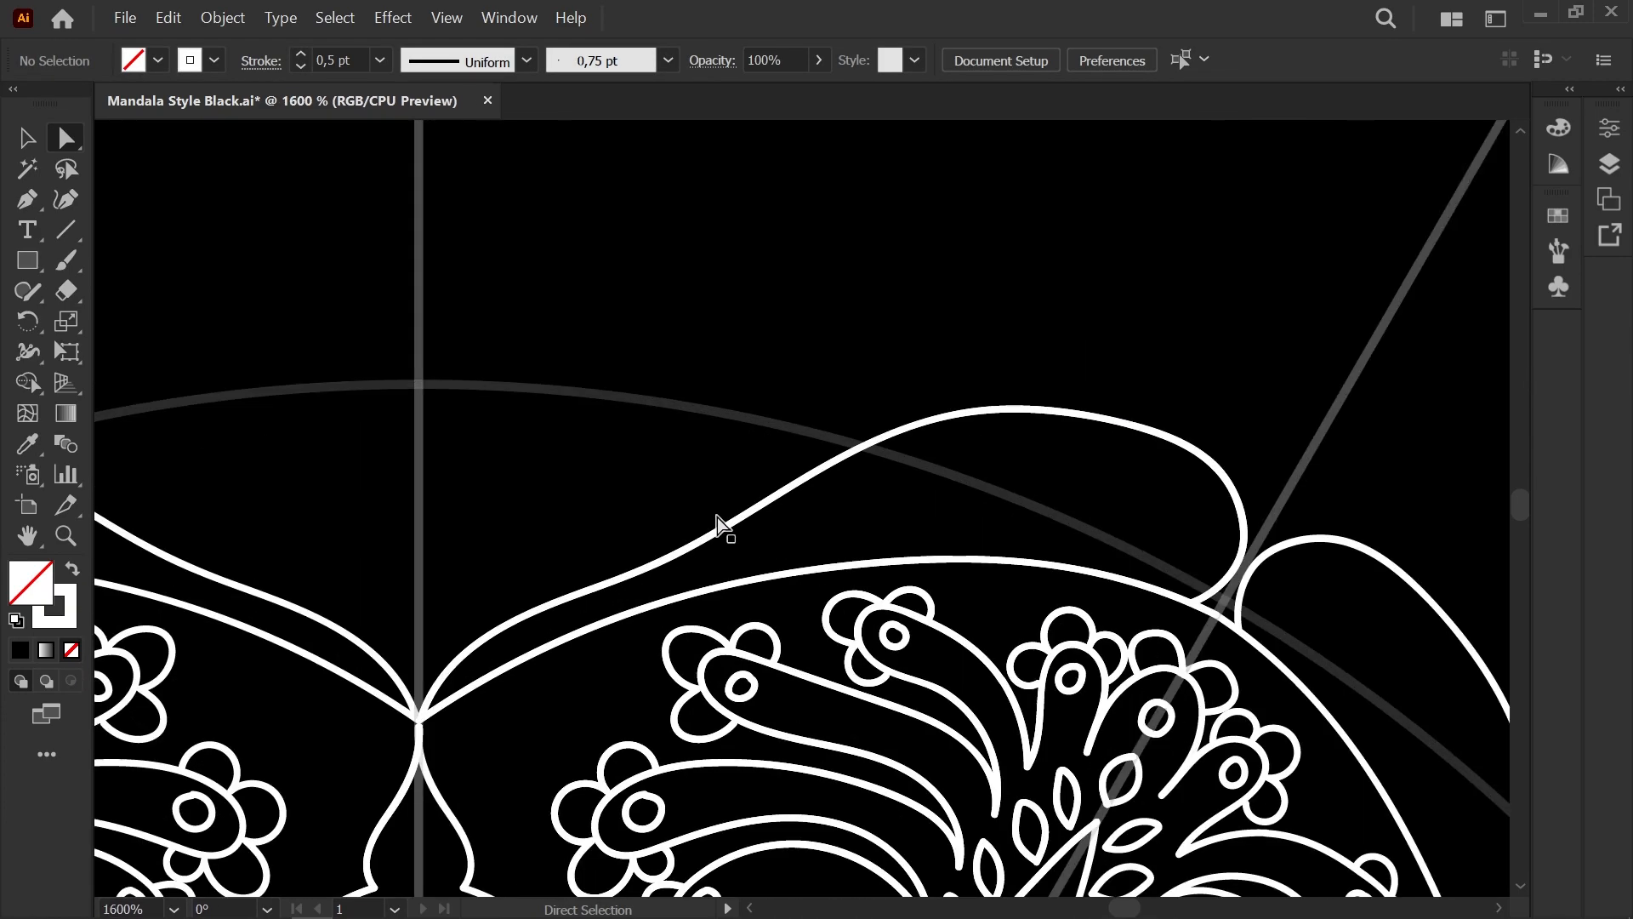
pyautogui.moveTo(701, 573); pyautogui.dragTo(586, 436)
pyautogui.scroll(-4, 408, 485)
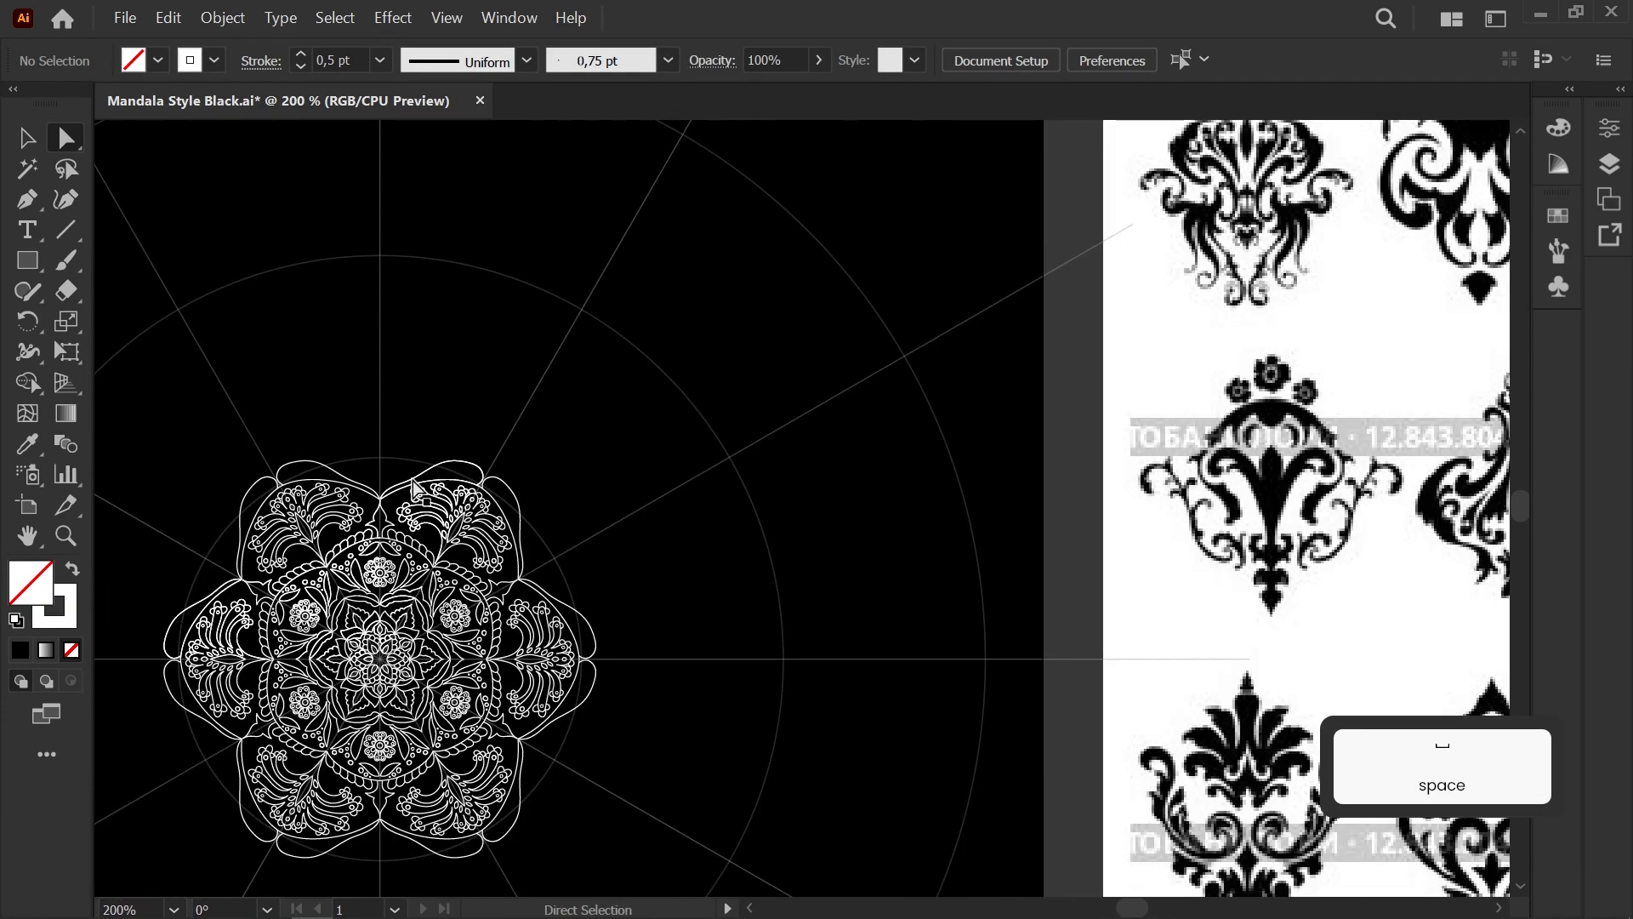
pyautogui.scroll(7, 413, 487)
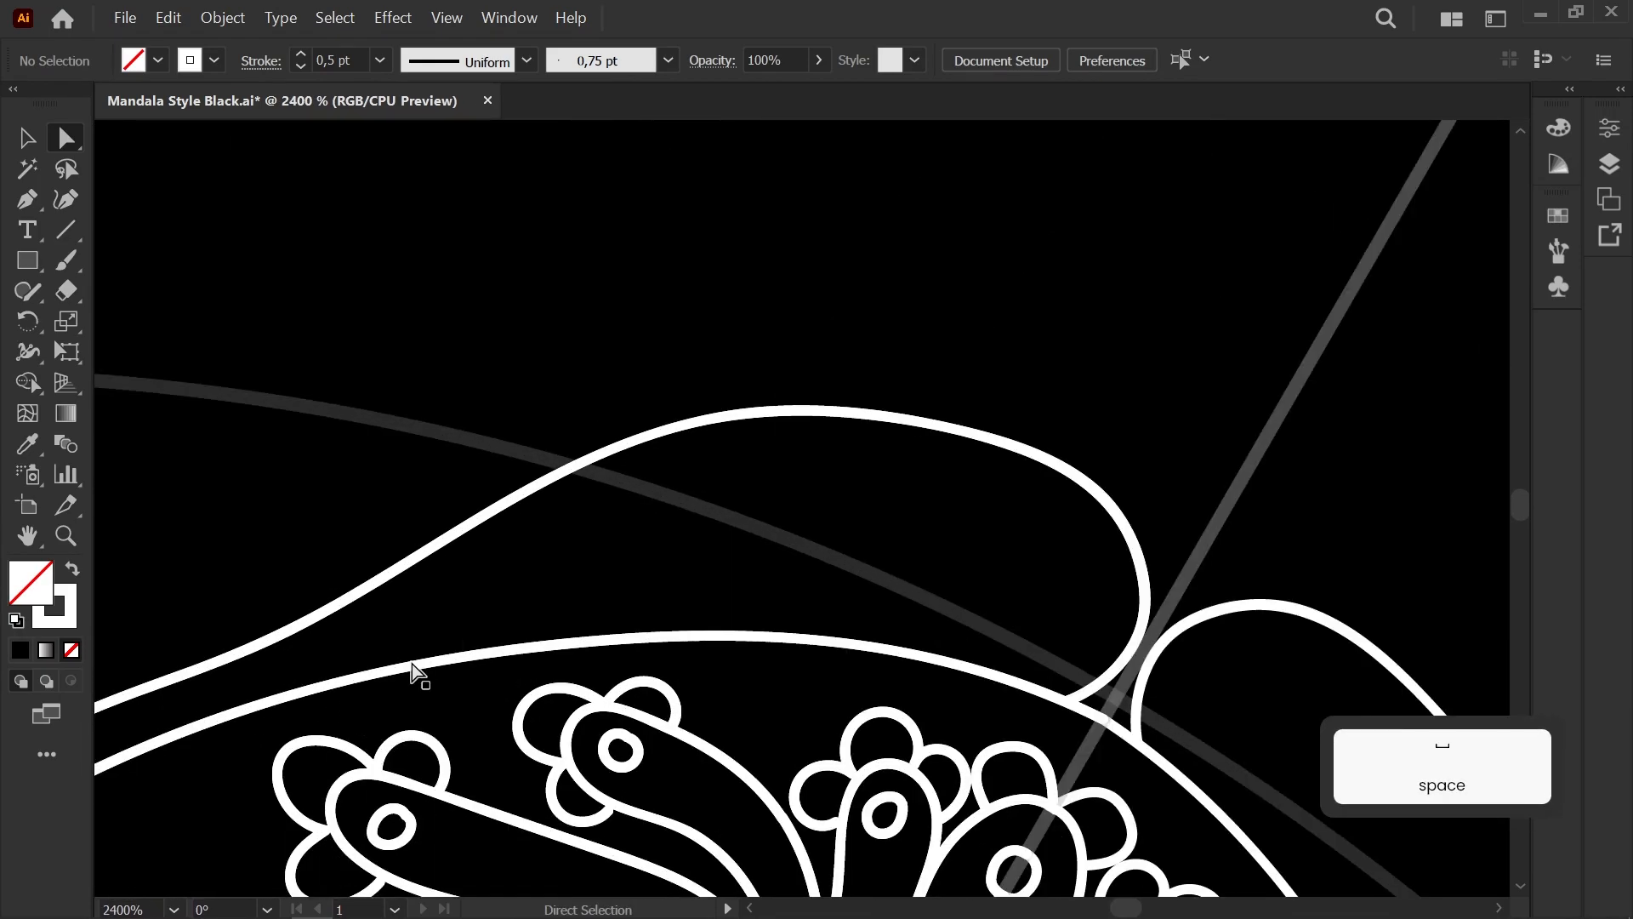
pyautogui.press('b')
pyautogui.moveTo(393, 578); pyautogui.dragTo(459, 568)
pyautogui.hotkey('ctrl', 'z')
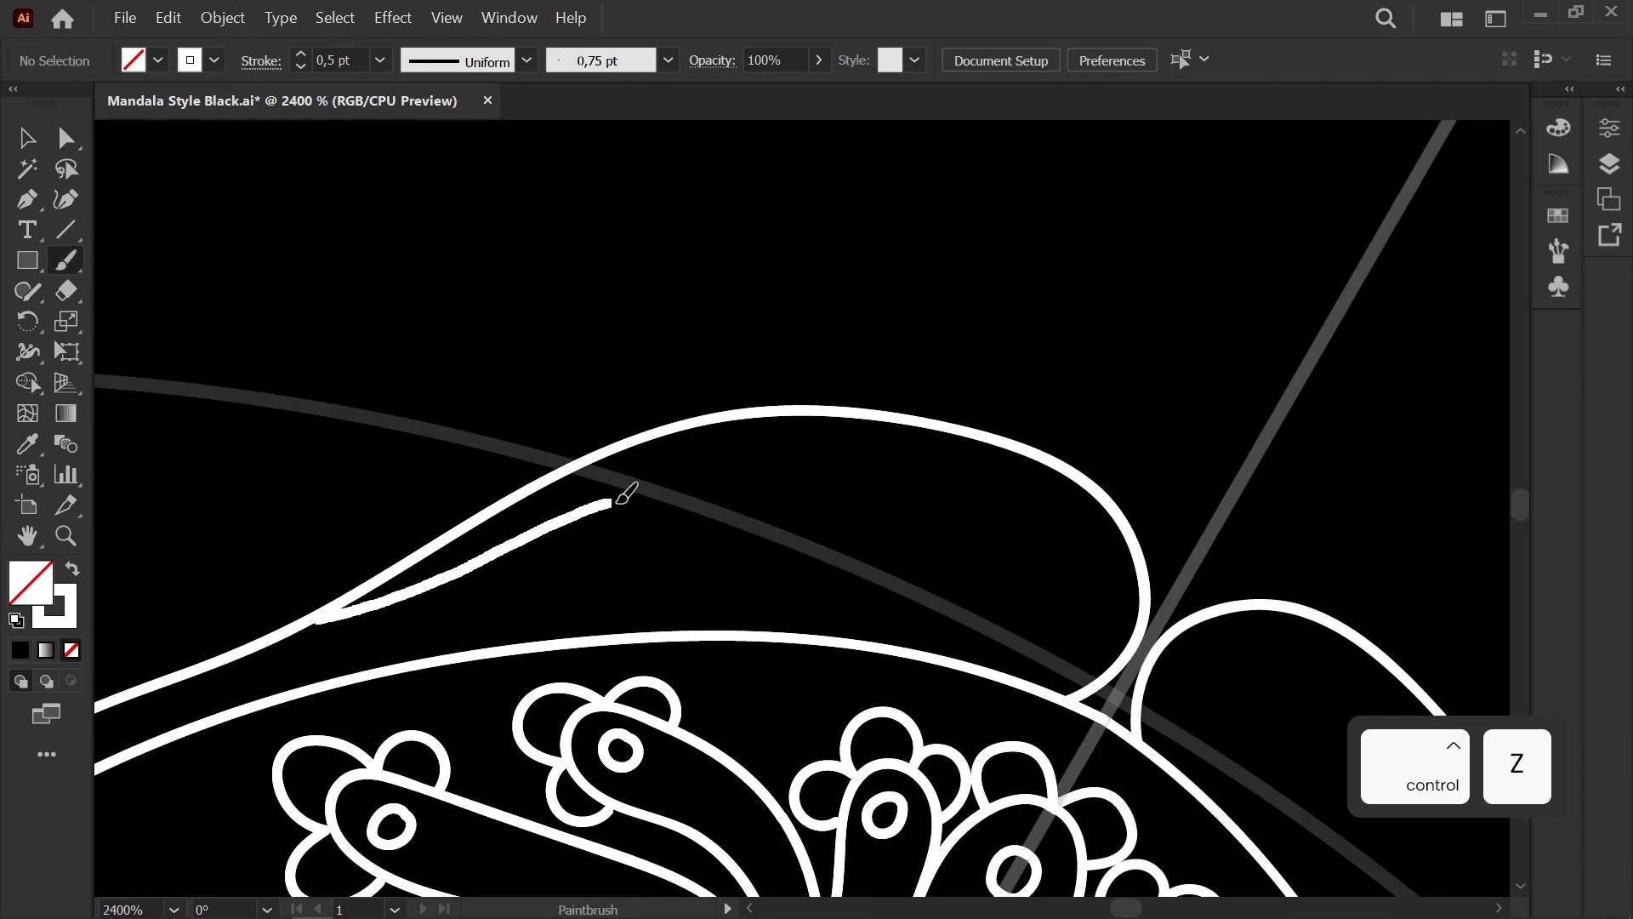
pyautogui.moveTo(988, 494)
pyautogui.mouseDown()
pyautogui.moveTo(1012, 593)
pyautogui.moveTo(937, 581)
pyautogui.mouseUp()
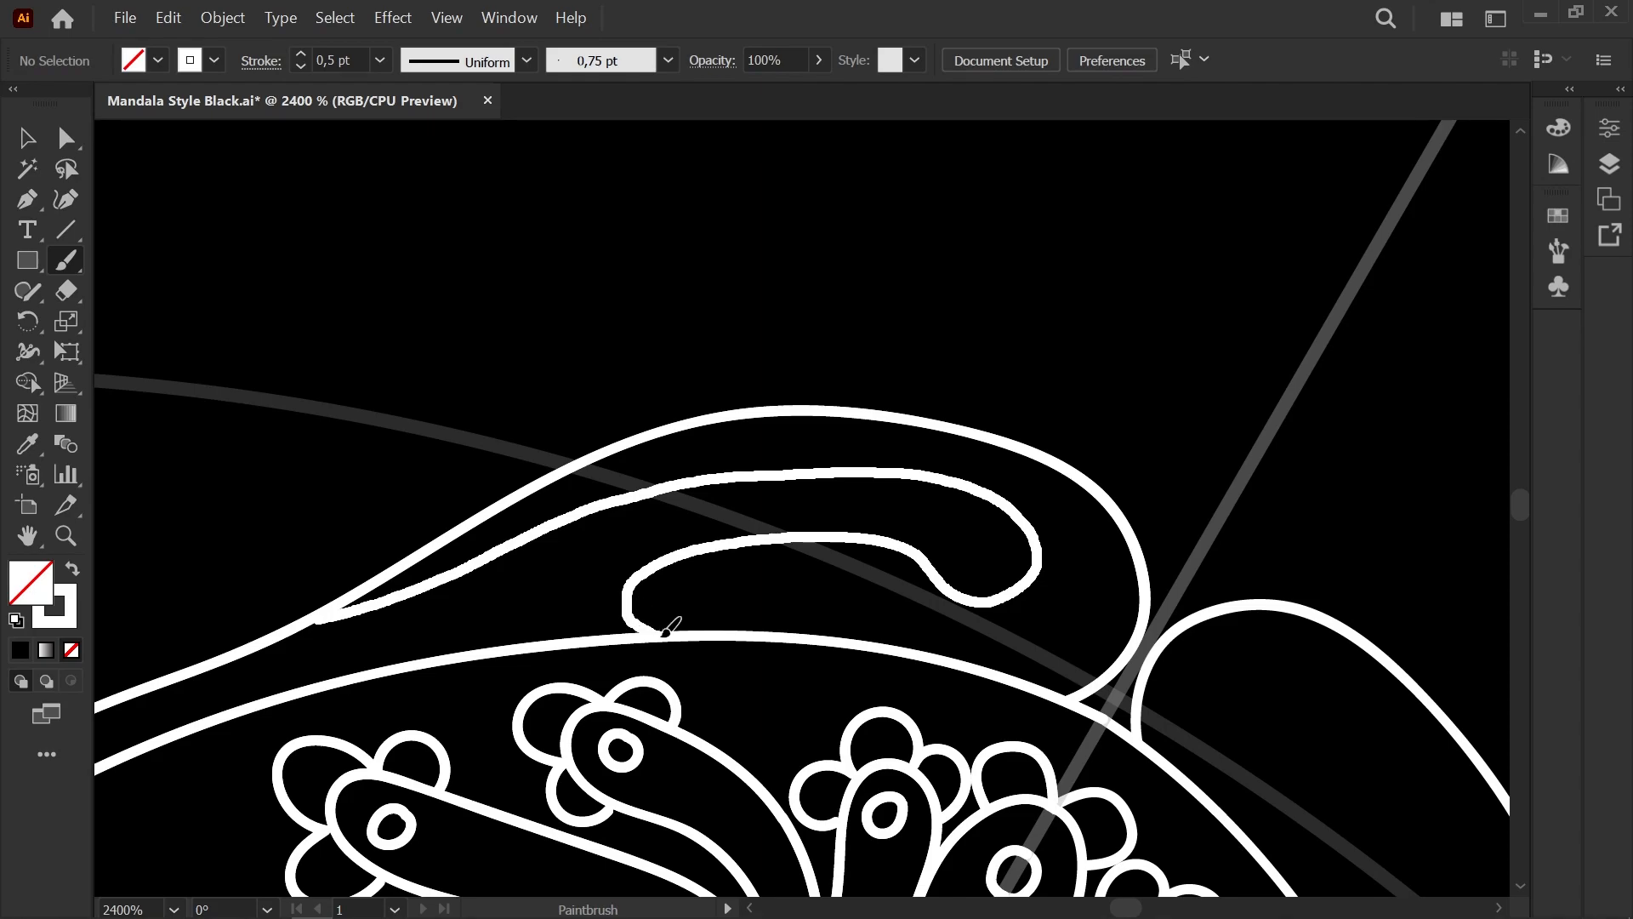
pyautogui.hotkey('ctrl', 'z')
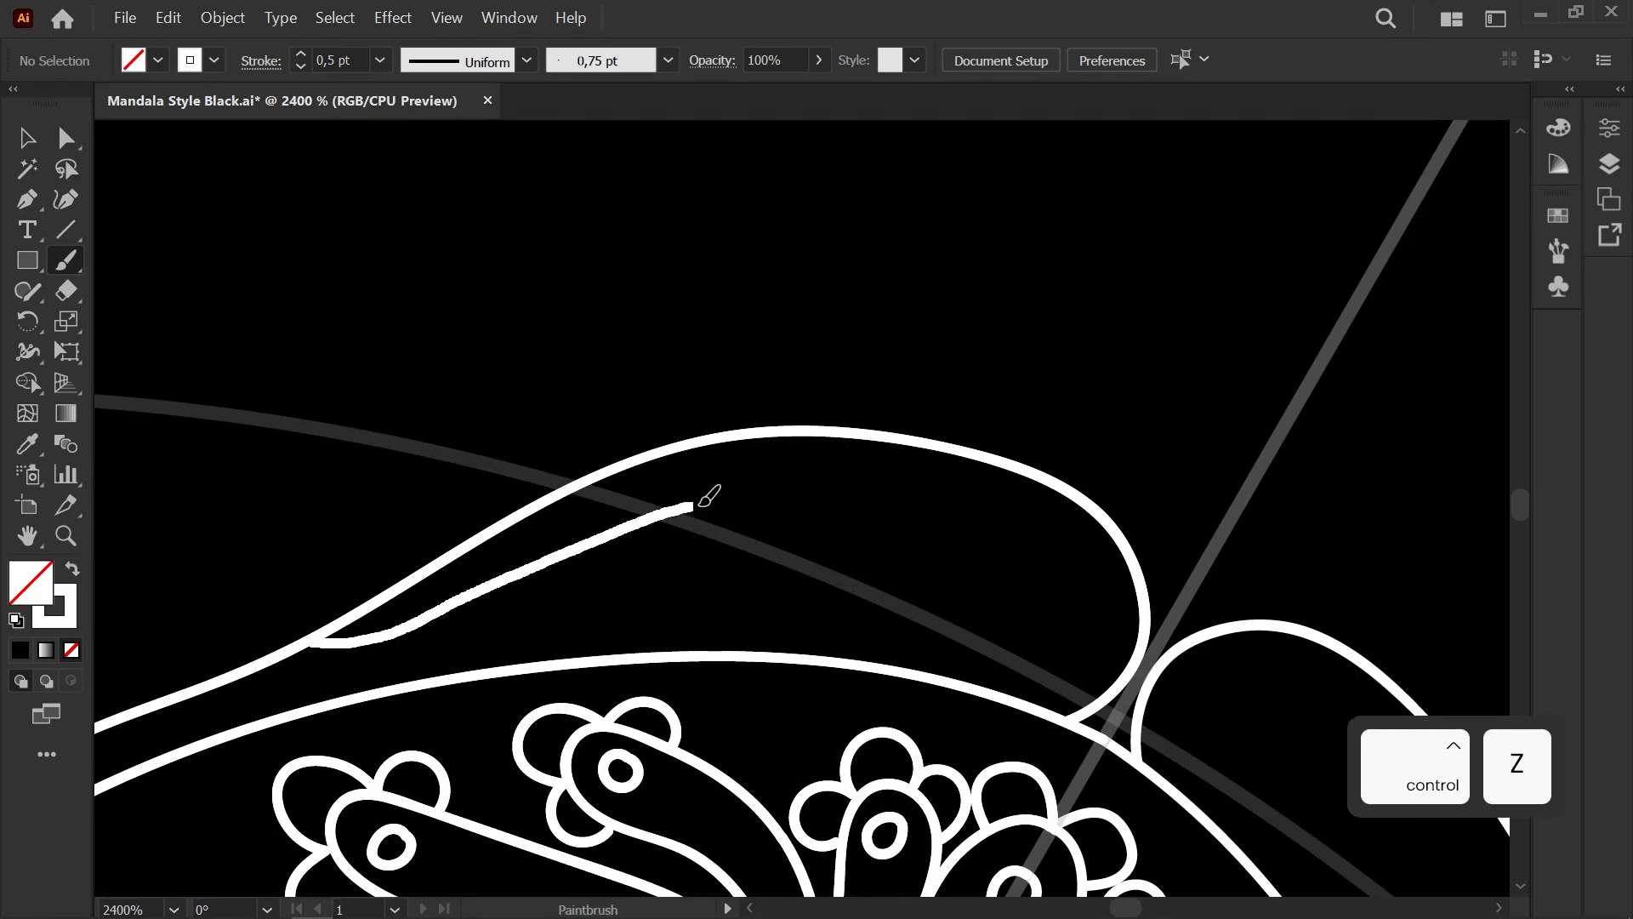
# Step: Paint an inner scroll that branches off the wavy arch, curls back and ends on the petal edge
pyautogui.moveTo(1014, 558)
pyautogui.mouseDown()
pyautogui.moveTo(900, 618)
pyautogui.moveTo(899, 555)
pyautogui.moveTo(812, 527)
pyautogui.moveTo(748, 602)
pyautogui.mouseUp()
pyautogui.moveTo(846, 663); pyautogui.dragTo(859, 714)
pyautogui.scroll(-3, 851, 606)
# Step: Move the scroll's start anchor onto the wavy arch so the two lines join
pyautogui.scroll(5, 856, 603)
pyautogui.press('a')
pyautogui.press('space')
pyautogui.moveTo(567, 649); pyautogui.dragTo(1140, 689)
pyautogui.moveTo(365, 723); pyautogui.dragTo(335, 726)
pyautogui.click(797, 706)
pyautogui.scroll(-3, 849, 684)
pyautogui.moveTo(850, 684); pyautogui.dragTo(608, 549)
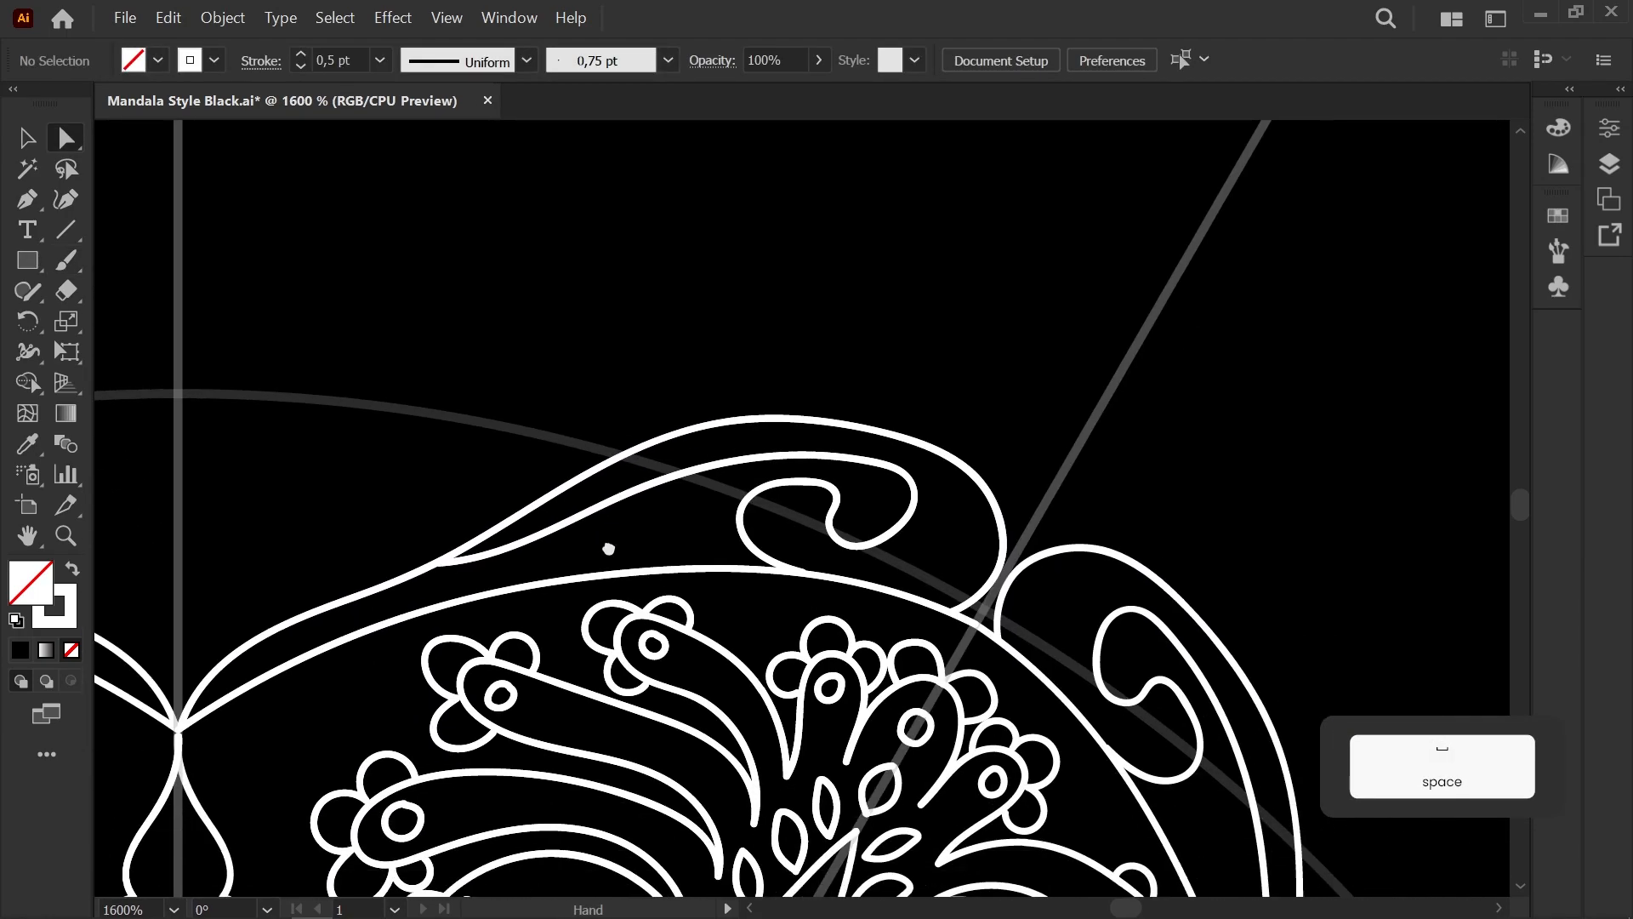
# Step: Adjust the scroll's end anchor on the petal edge and reshape the curve of its inner curl
pyautogui.scroll(3, 855, 541)
pyautogui.moveTo(695, 640); pyautogui.dragTo(697, 632)
pyautogui.click(728, 575)
pyautogui.scroll(-1, 730, 579)
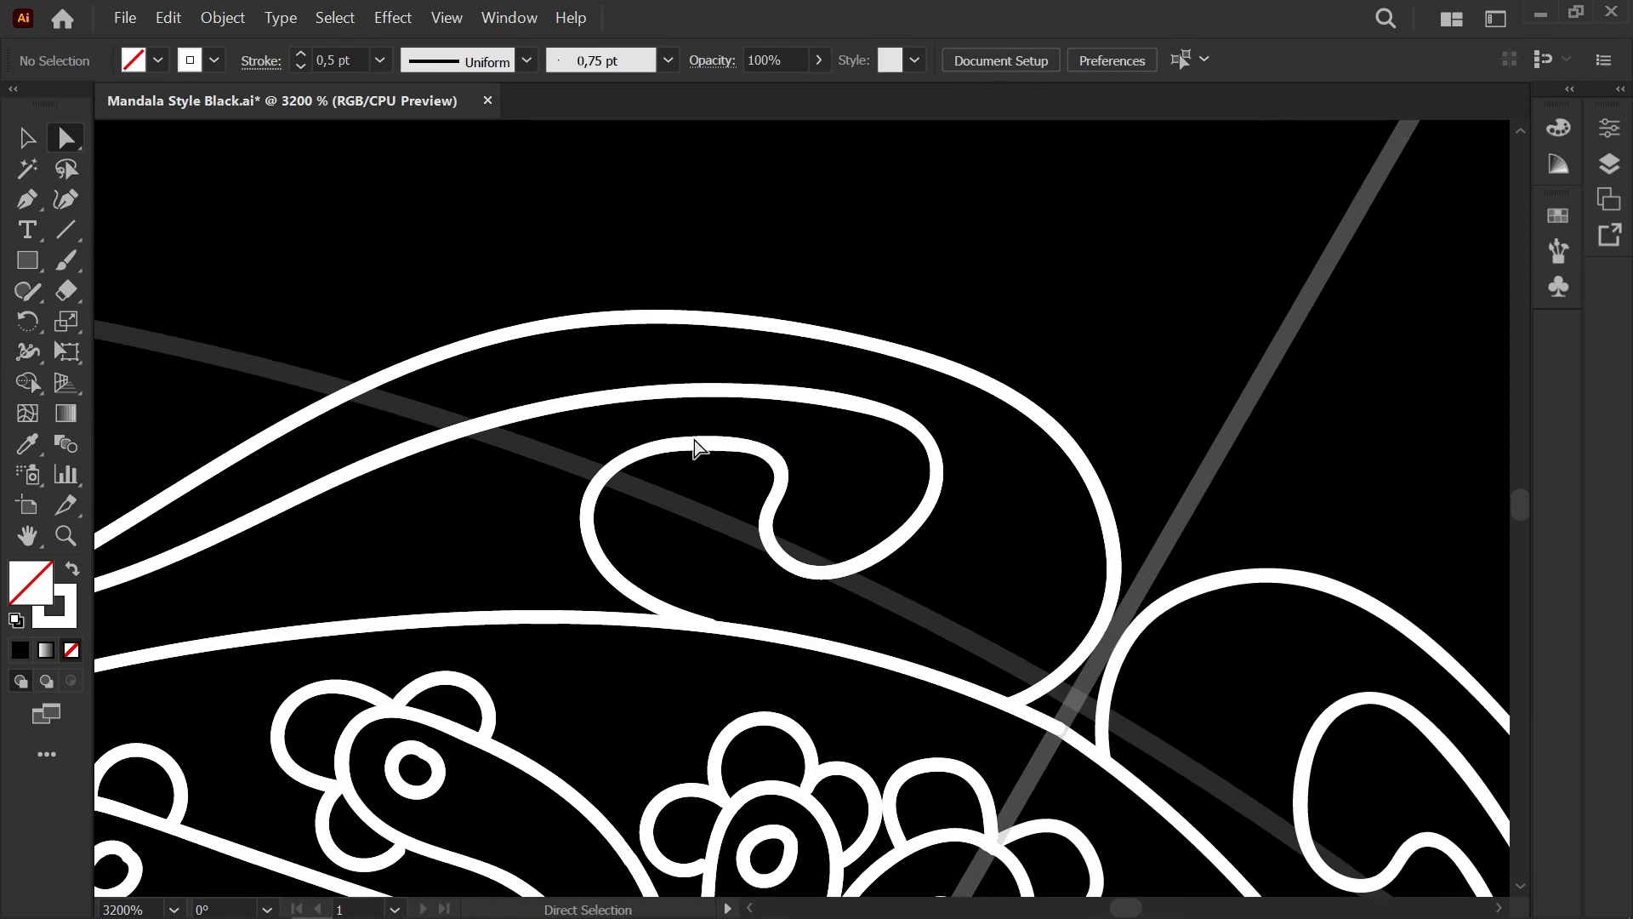
pyautogui.click(700, 442)
pyautogui.moveTo(724, 447)
pyautogui.mouseDown()
pyautogui.moveTo(634, 439)
pyautogui.moveTo(643, 595)
pyautogui.moveTo(761, 482)
pyautogui.mouseUp()
pyautogui.click(711, 512)
pyautogui.scroll(3, 696, 504)
# Step: Paint a small circle inside the scroll's curl
pyautogui.press('b')
pyautogui.scroll(-4, 681, 436)
pyautogui.moveTo(681, 435); pyautogui.dragTo(565, 383)
pyautogui.scroll(-1, 565, 383)
# Step: Examine the mandala with its new ring of scrolls, the outer guide circles and the ornament references beside it
pyautogui.moveTo(465, 445); pyautogui.dragTo(808, 419)
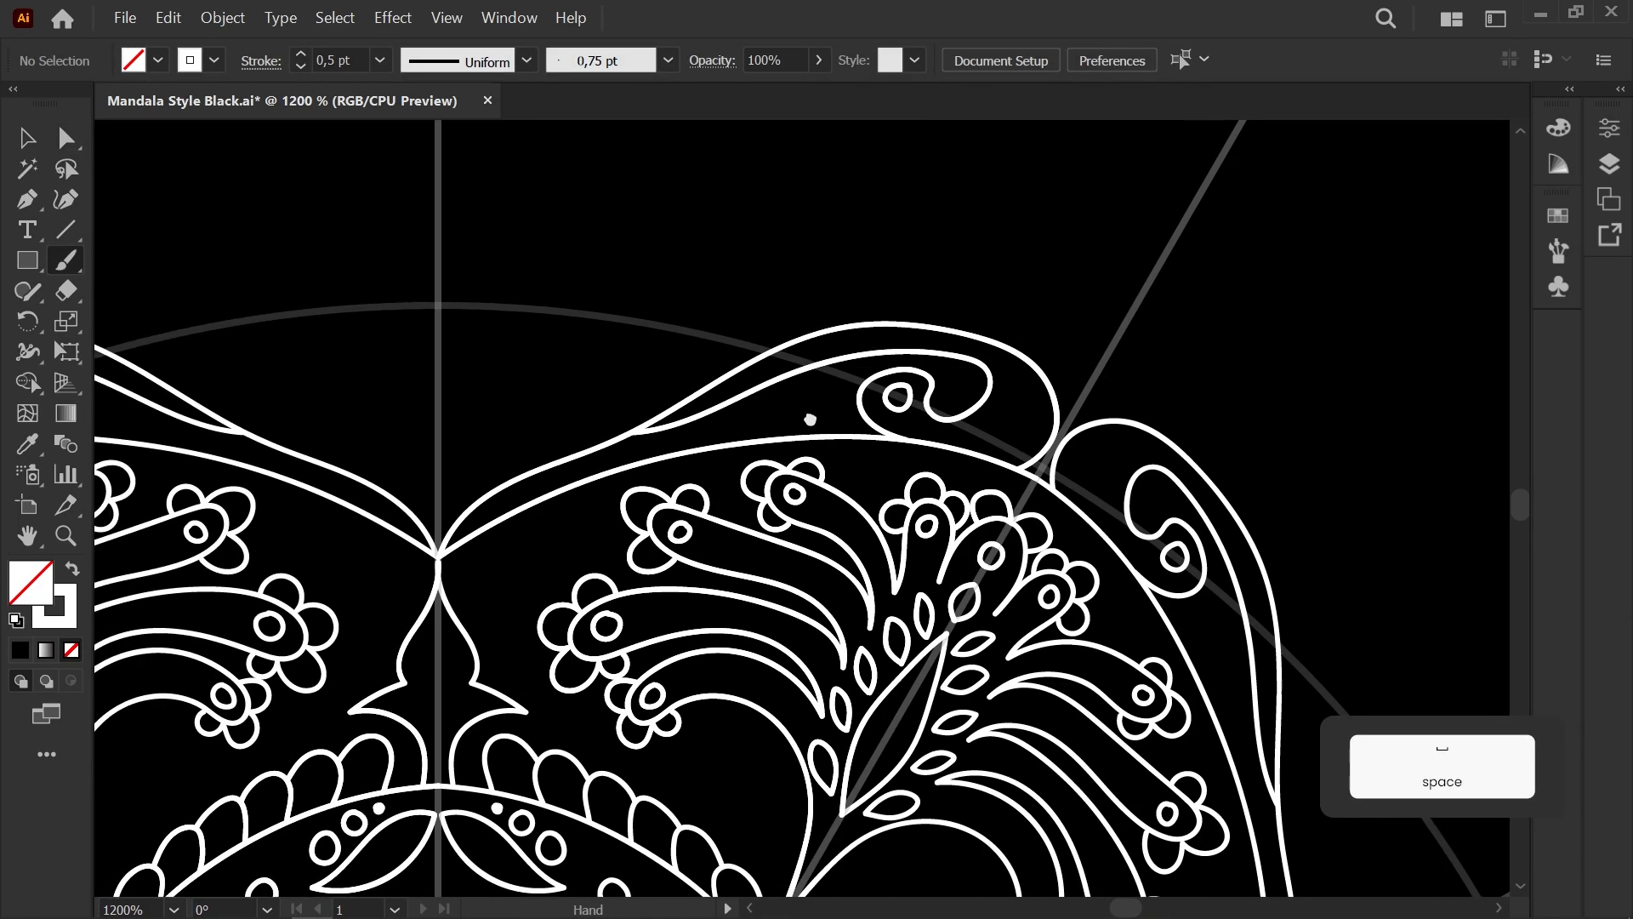
pyautogui.scroll(4, 1006, 391)
pyautogui.moveTo(510, 425); pyautogui.dragTo(1082, 557)
pyautogui.scroll(-3, 581, 585)
pyautogui.moveTo(581, 585); pyautogui.dragTo(565, 467)
pyautogui.scroll(-3, 565, 459)
pyautogui.scroll(-1, 748, 510)
pyautogui.moveTo(765, 514); pyautogui.dragTo(630, 488)
pyautogui.scroll(-1, 523, 487)
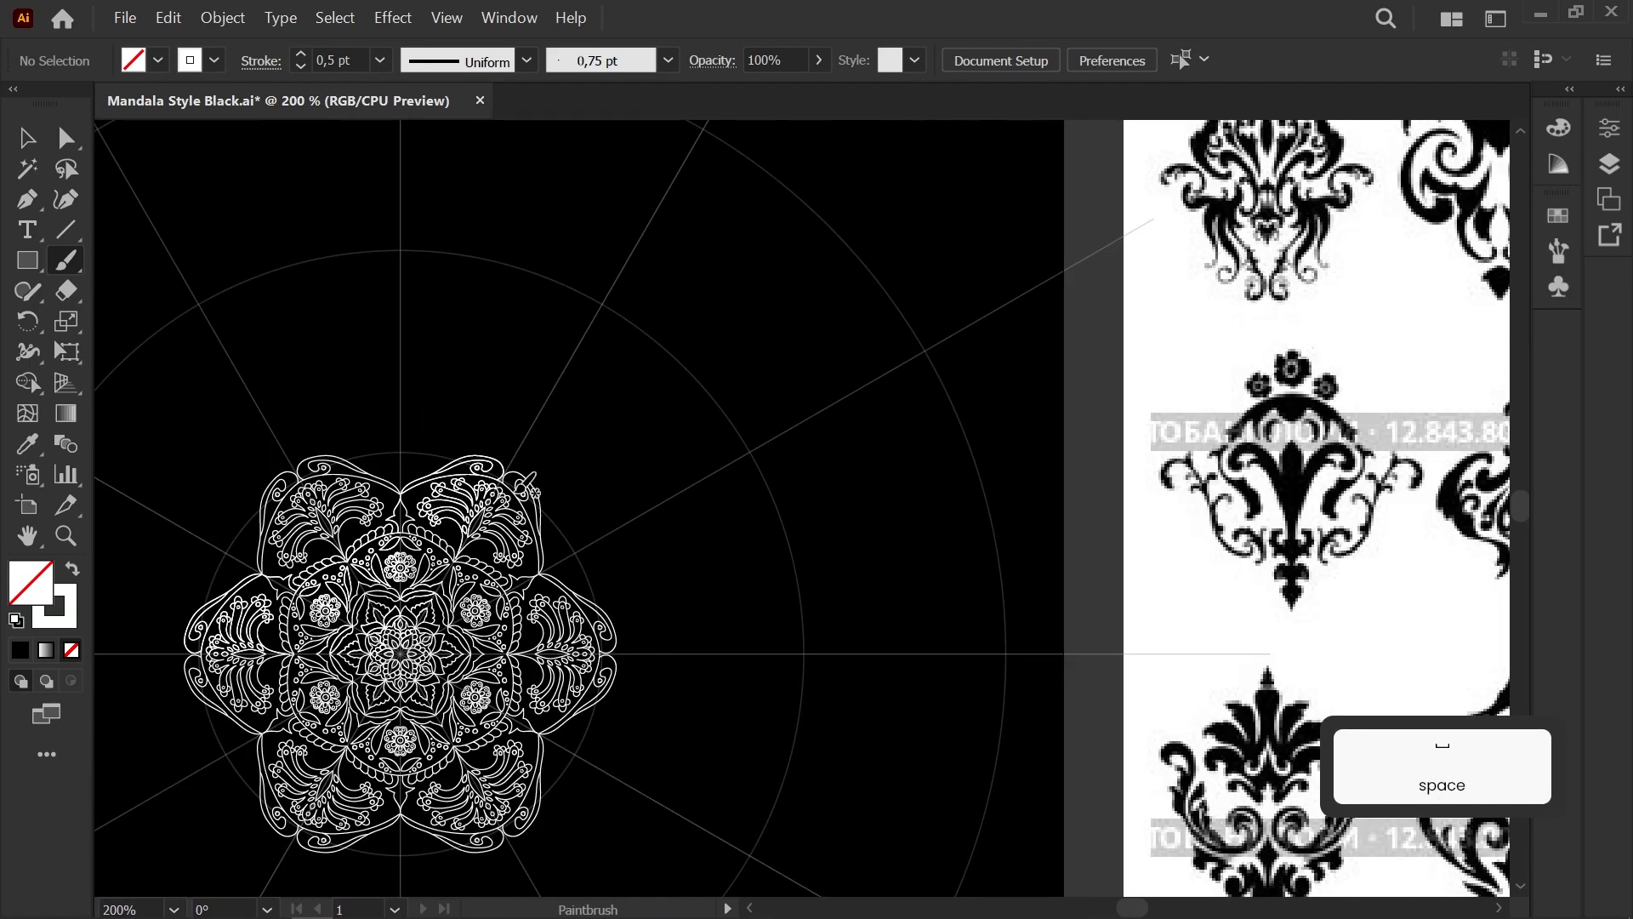
pyautogui.scroll(-1, 527, 484)
pyautogui.moveTo(528, 483)
pyautogui.mouseDown()
pyautogui.moveTo(378, 514)
pyautogui.moveTo(400, 519)
pyautogui.mouseUp()
# Step: Paint a finial above the scrolls along the diagonal guide, with a curved side leaf and a pointed tip
pyautogui.scroll(7, 394, 485)
pyautogui.press('b')
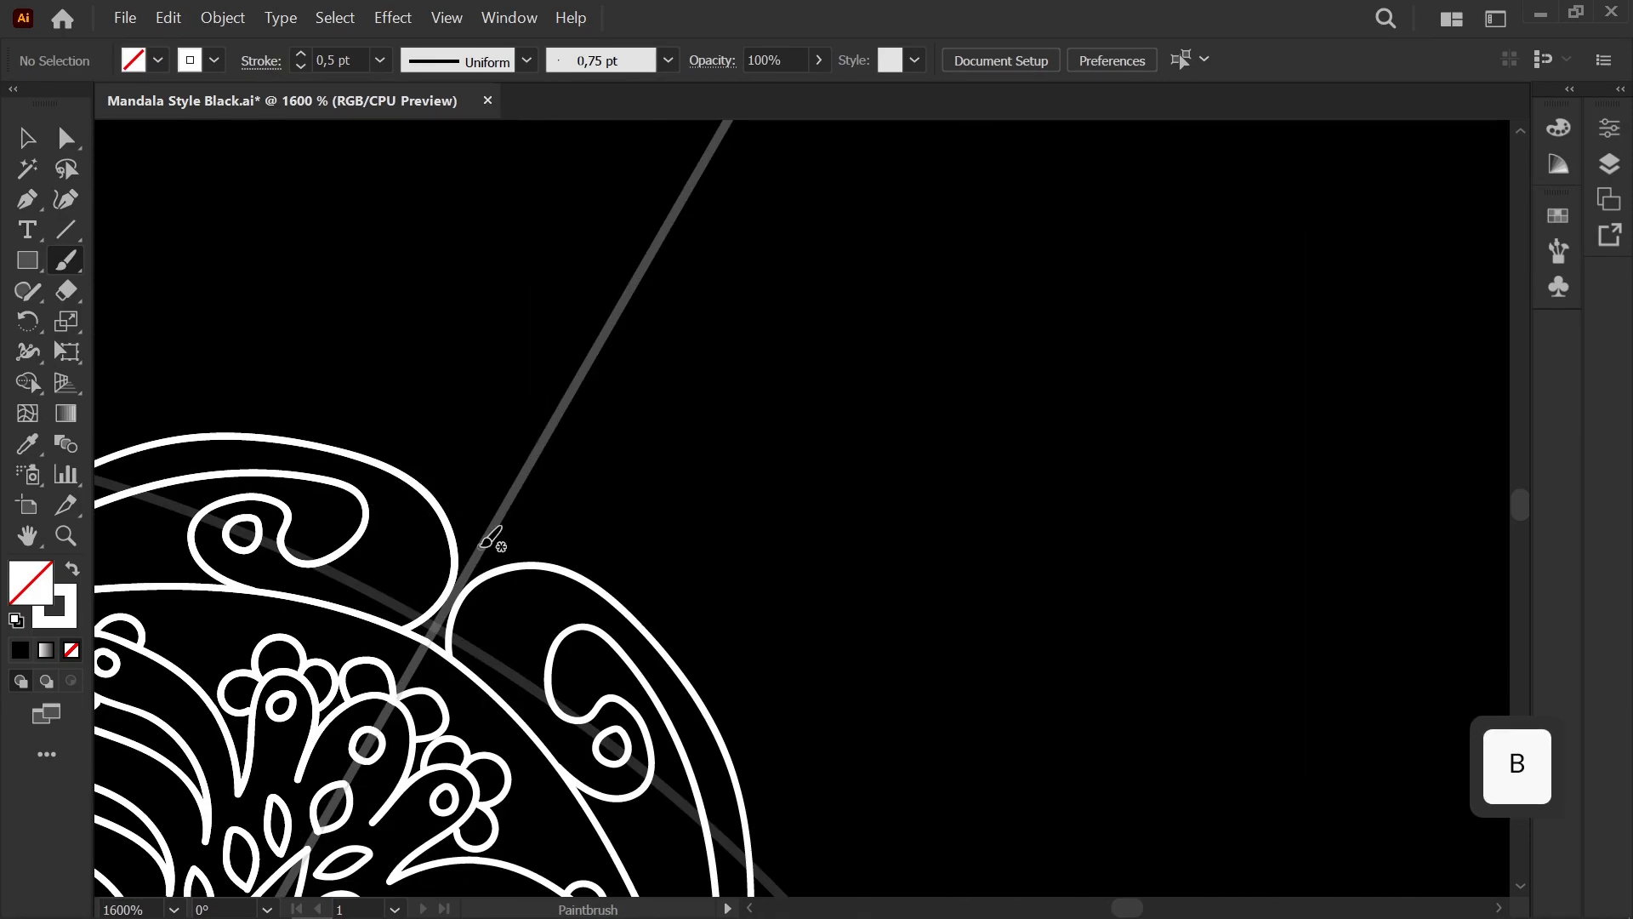
pyautogui.moveTo(527, 384)
pyautogui.mouseDown()
pyautogui.moveTo(514, 312)
pyautogui.moveTo(551, 223)
pyautogui.mouseUp()
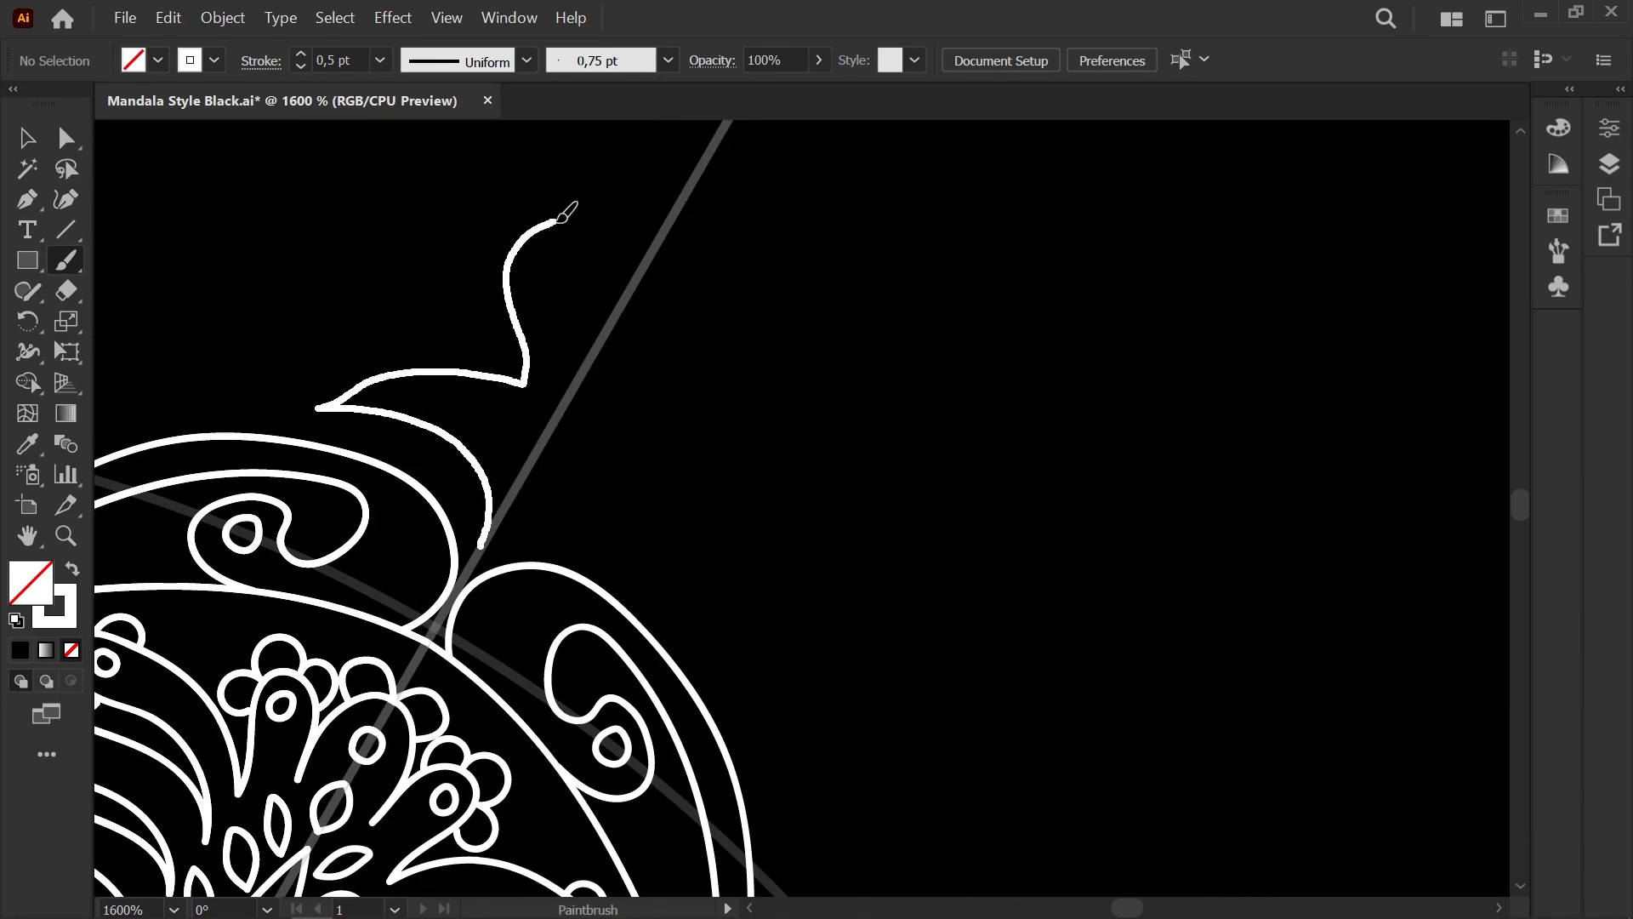
pyautogui.moveTo(707, 151); pyautogui.dragTo(705, 149)
pyautogui.scroll(-4, 680, 267)
pyautogui.moveTo(755, 335)
pyautogui.mouseDown()
pyautogui.moveTo(1100, 308)
pyautogui.moveTo(776, 479)
pyautogui.mouseUp()
# Step: Try to paint a small lobed flower outline inside the pointed finial, across the diagonal guide
pyautogui.scroll(4, 658, 419)
pyautogui.scroll(4, 666, 411)
pyautogui.moveTo(857, 340)
pyautogui.mouseDown()
pyautogui.moveTo(725, 261)
pyautogui.moveTo(693, 420)
pyautogui.moveTo(471, 397)
pyautogui.moveTo(603, 543)
pyautogui.moveTo(530, 658)
pyautogui.moveTo(659, 748)
pyautogui.mouseUp()
pyautogui.scroll(-2, 685, 554)
pyautogui.press('a')
pyautogui.click(587, 753)
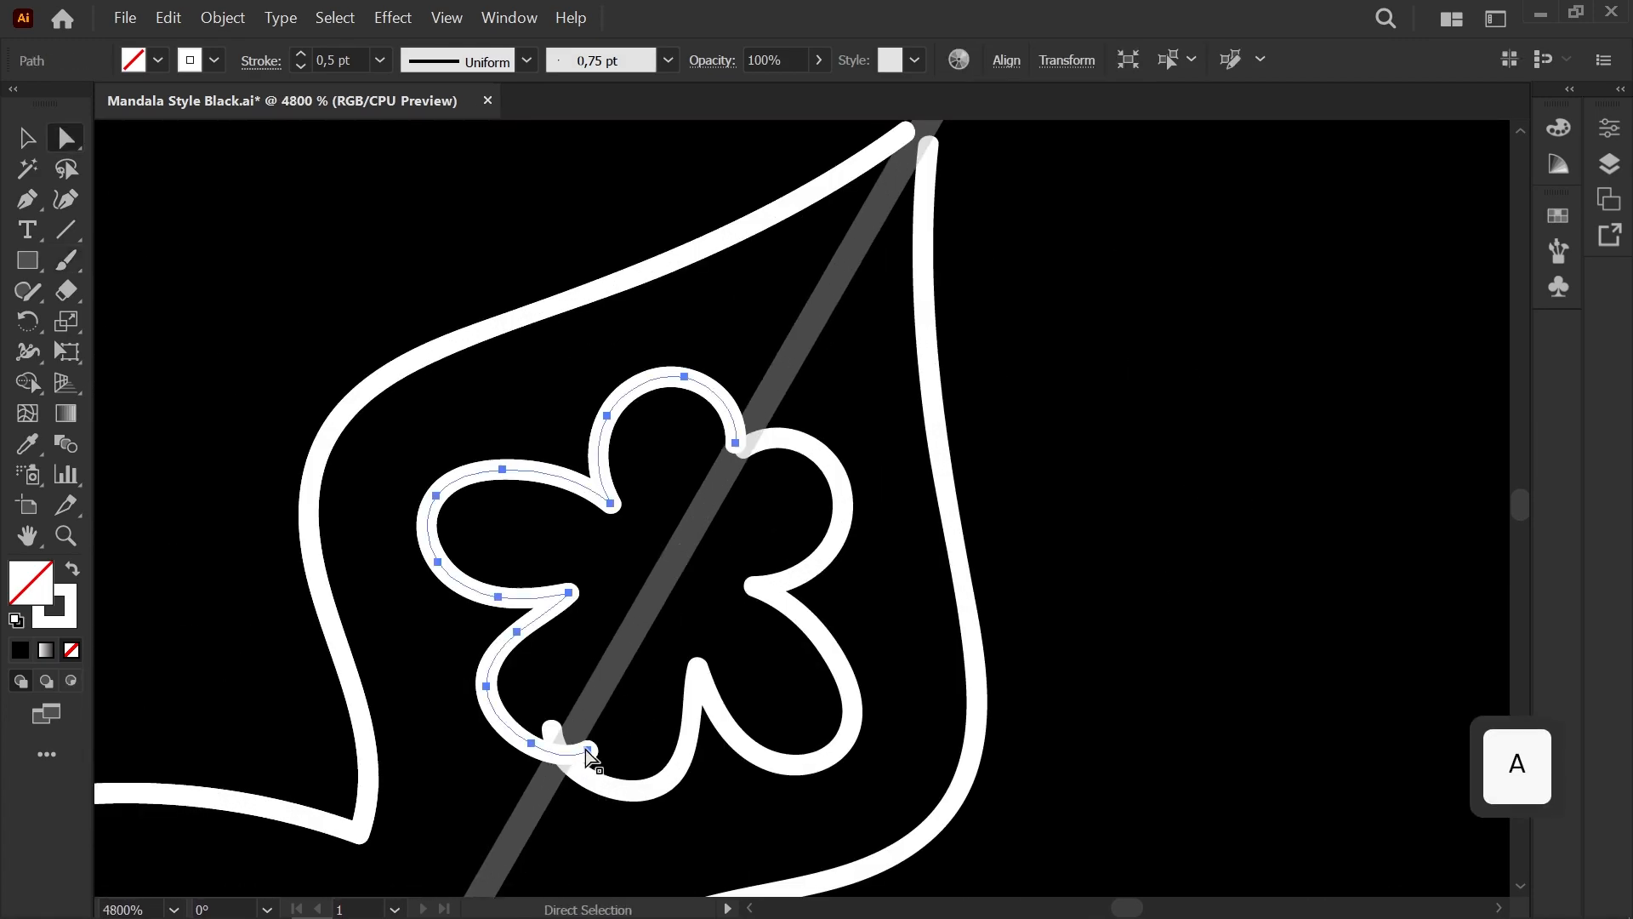
pyautogui.hotkey('ctrl', 'z')
# Step: Try several larger and differently shaped flower outlines inside the finial, undoing each attempt
pyautogui.press('b')
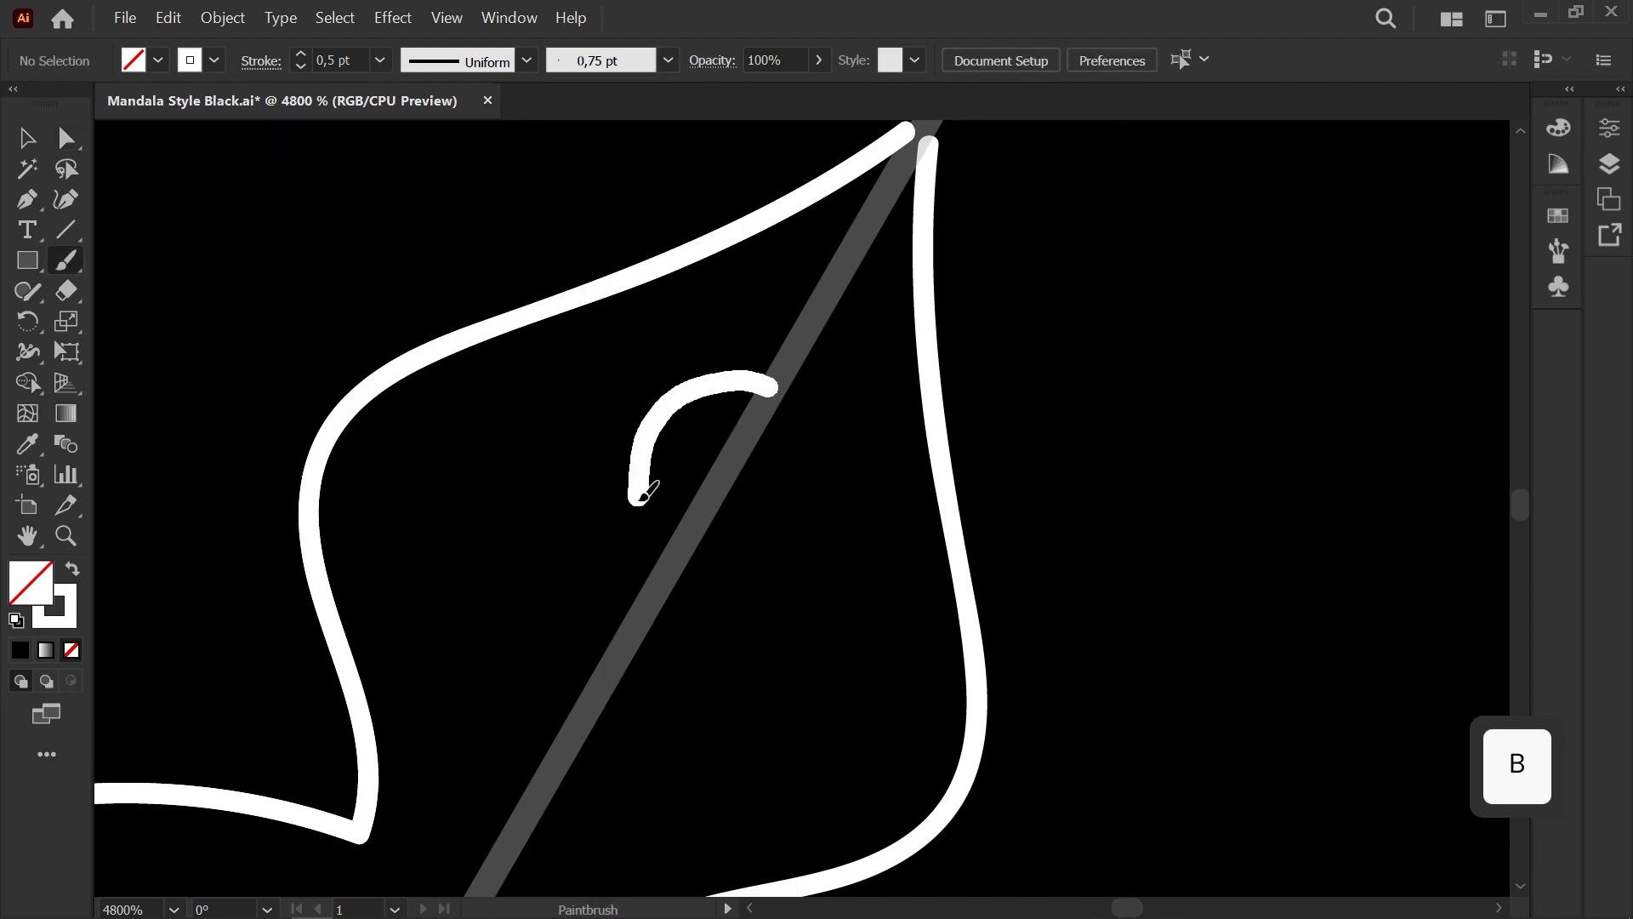
pyautogui.moveTo(460, 769); pyautogui.dragTo(452, 774)
pyautogui.hotkey('ctrl', 'z')
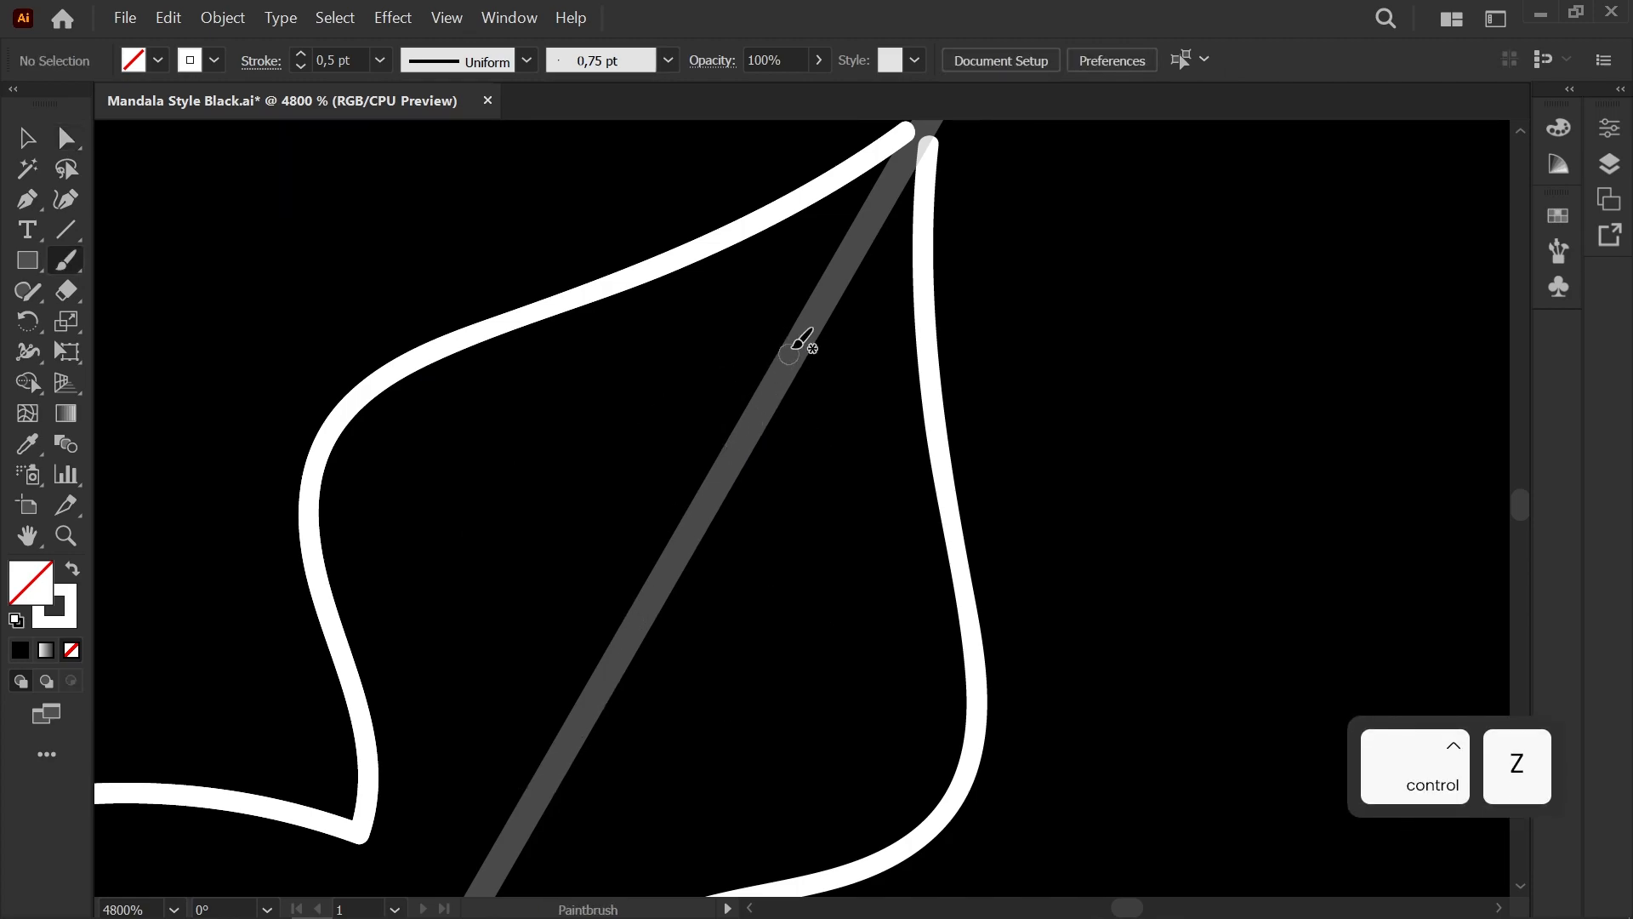
pyautogui.moveTo(535, 453)
pyautogui.mouseDown()
pyautogui.moveTo(500, 588)
pyautogui.moveTo(566, 620)
pyautogui.mouseUp()
pyautogui.moveTo(536, 806); pyautogui.dragTo(535, 810)
pyautogui.hotkey('ctrl', 'z')
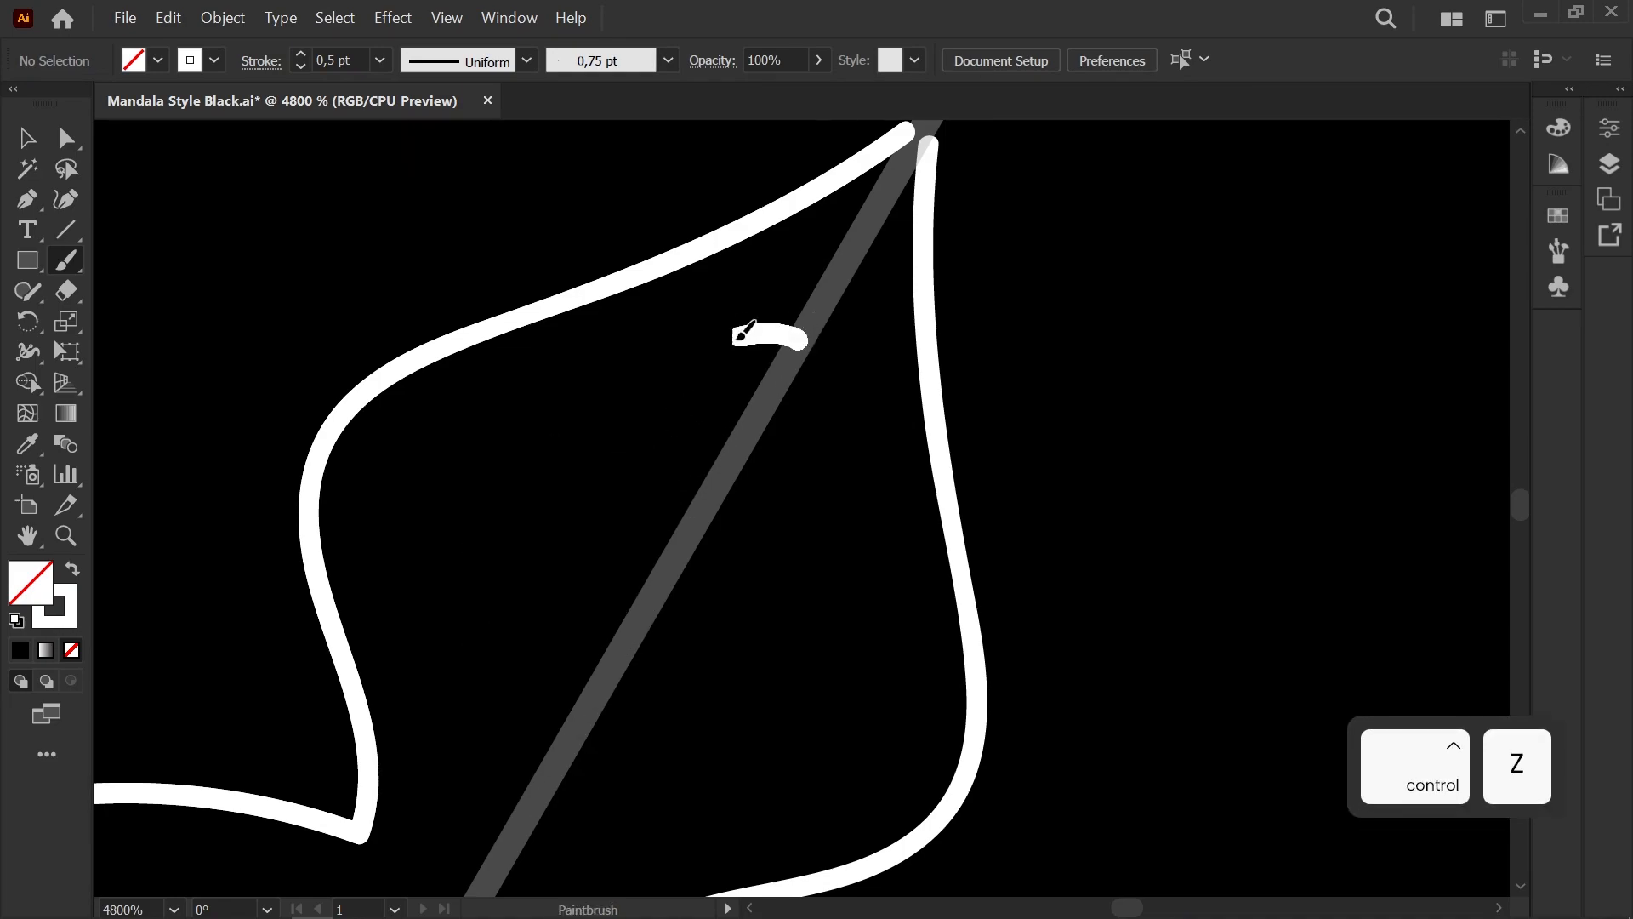
pyautogui.moveTo(753, 332)
pyautogui.mouseDown()
pyautogui.moveTo(670, 486)
pyautogui.moveTo(569, 431)
pyautogui.mouseUp()
pyautogui.moveTo(544, 800); pyautogui.dragTo(539, 804)
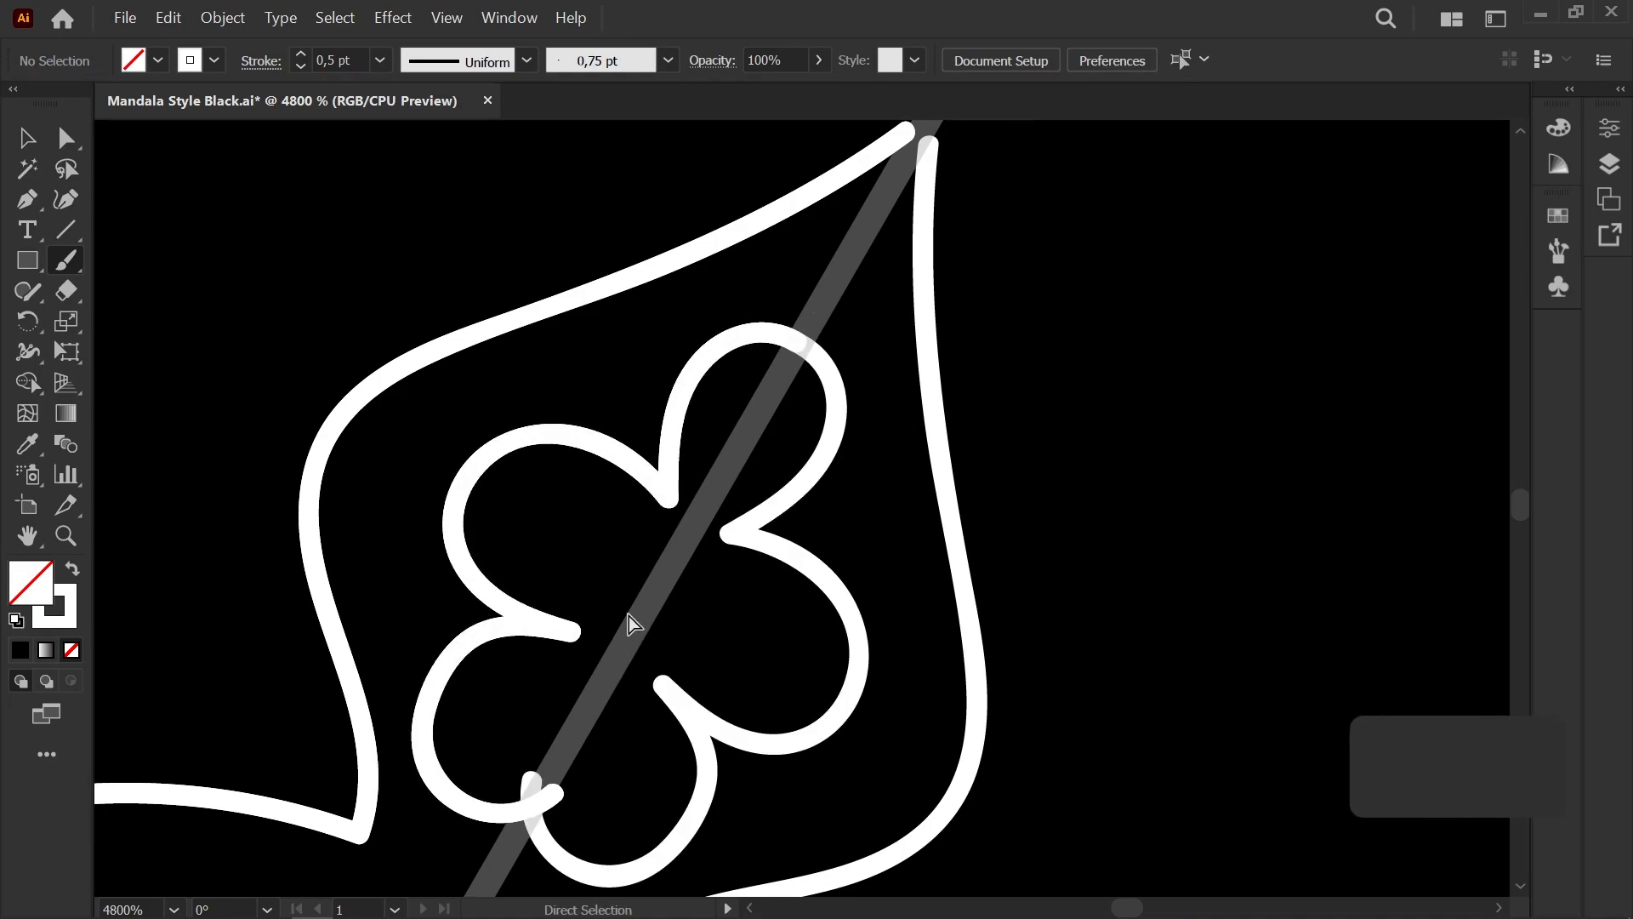
pyautogui.hotkey('ctrl', 'z')
pyautogui.moveTo(534, 599)
pyautogui.mouseDown()
pyautogui.moveTo(566, 424)
pyautogui.moveTo(634, 419)
pyautogui.moveTo(723, 325)
pyautogui.moveTo(750, 393)
pyautogui.mouseUp()
pyautogui.hotkey('ctrl', 'z')
pyautogui.moveTo(558, 737)
pyautogui.mouseDown()
pyautogui.moveTo(464, 598)
pyautogui.moveTo(474, 523)
pyautogui.moveTo(578, 397)
pyautogui.moveTo(636, 414)
pyautogui.moveTo(737, 334)
pyautogui.moveTo(764, 429)
pyautogui.mouseUp()
pyautogui.hotkey('ctrl', 'z')
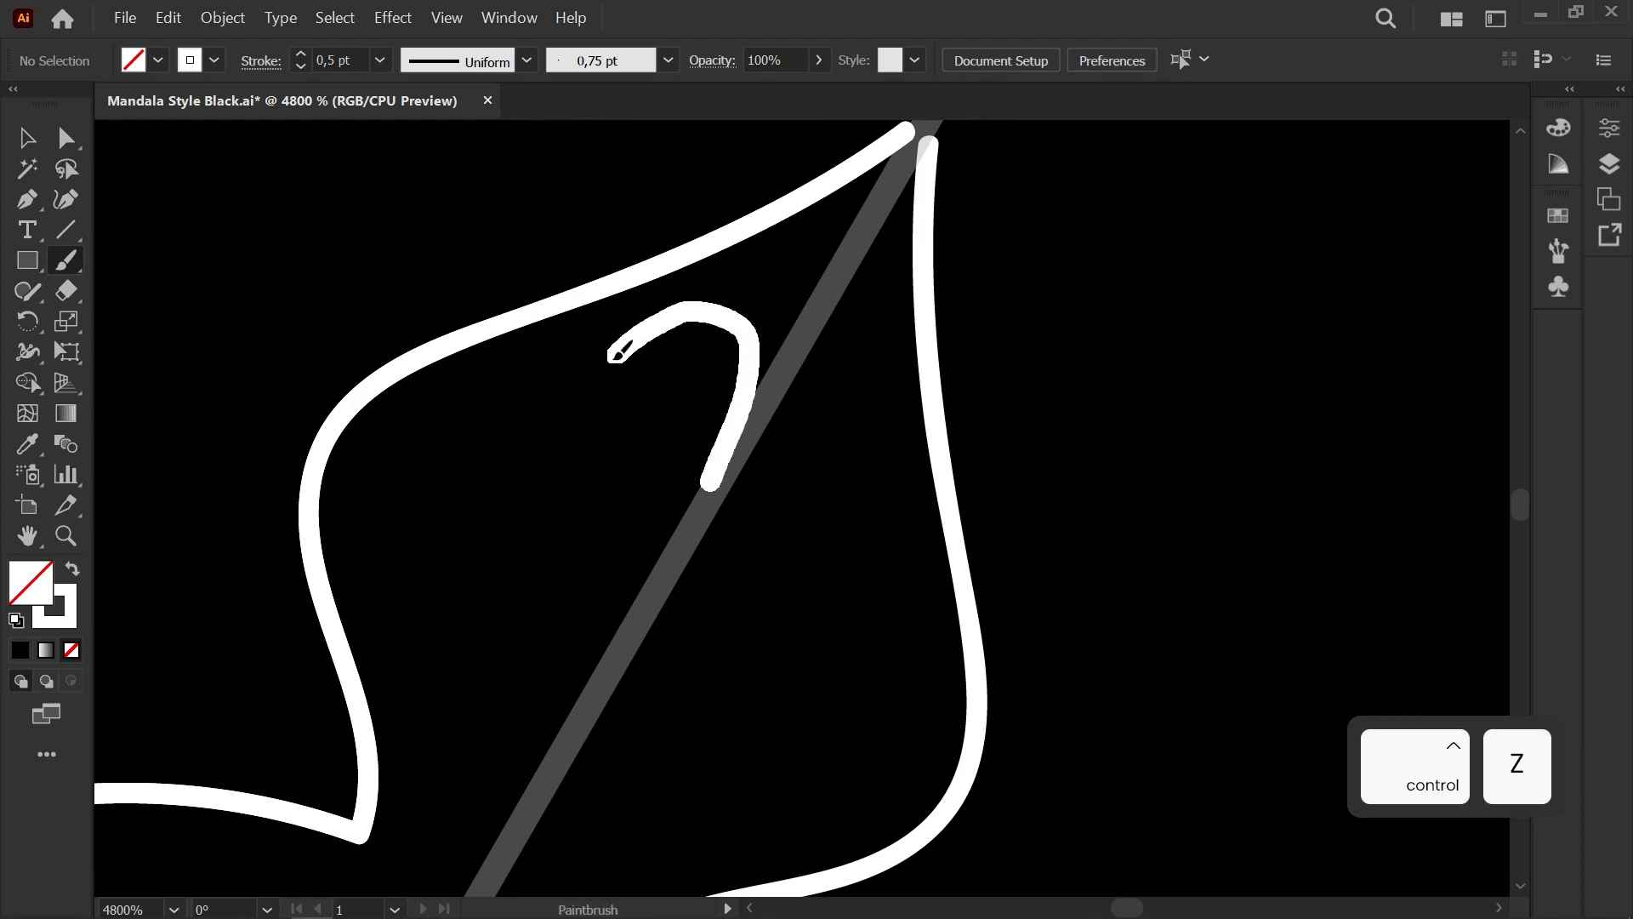
pyautogui.moveTo(447, 506)
pyautogui.mouseDown()
pyautogui.moveTo(579, 612)
pyautogui.moveTo(427, 763)
pyautogui.moveTo(564, 749)
pyautogui.mouseUp()
pyautogui.hotkey('ctrl', 'z')
pyautogui.moveTo(730, 463); pyautogui.dragTo(746, 388)
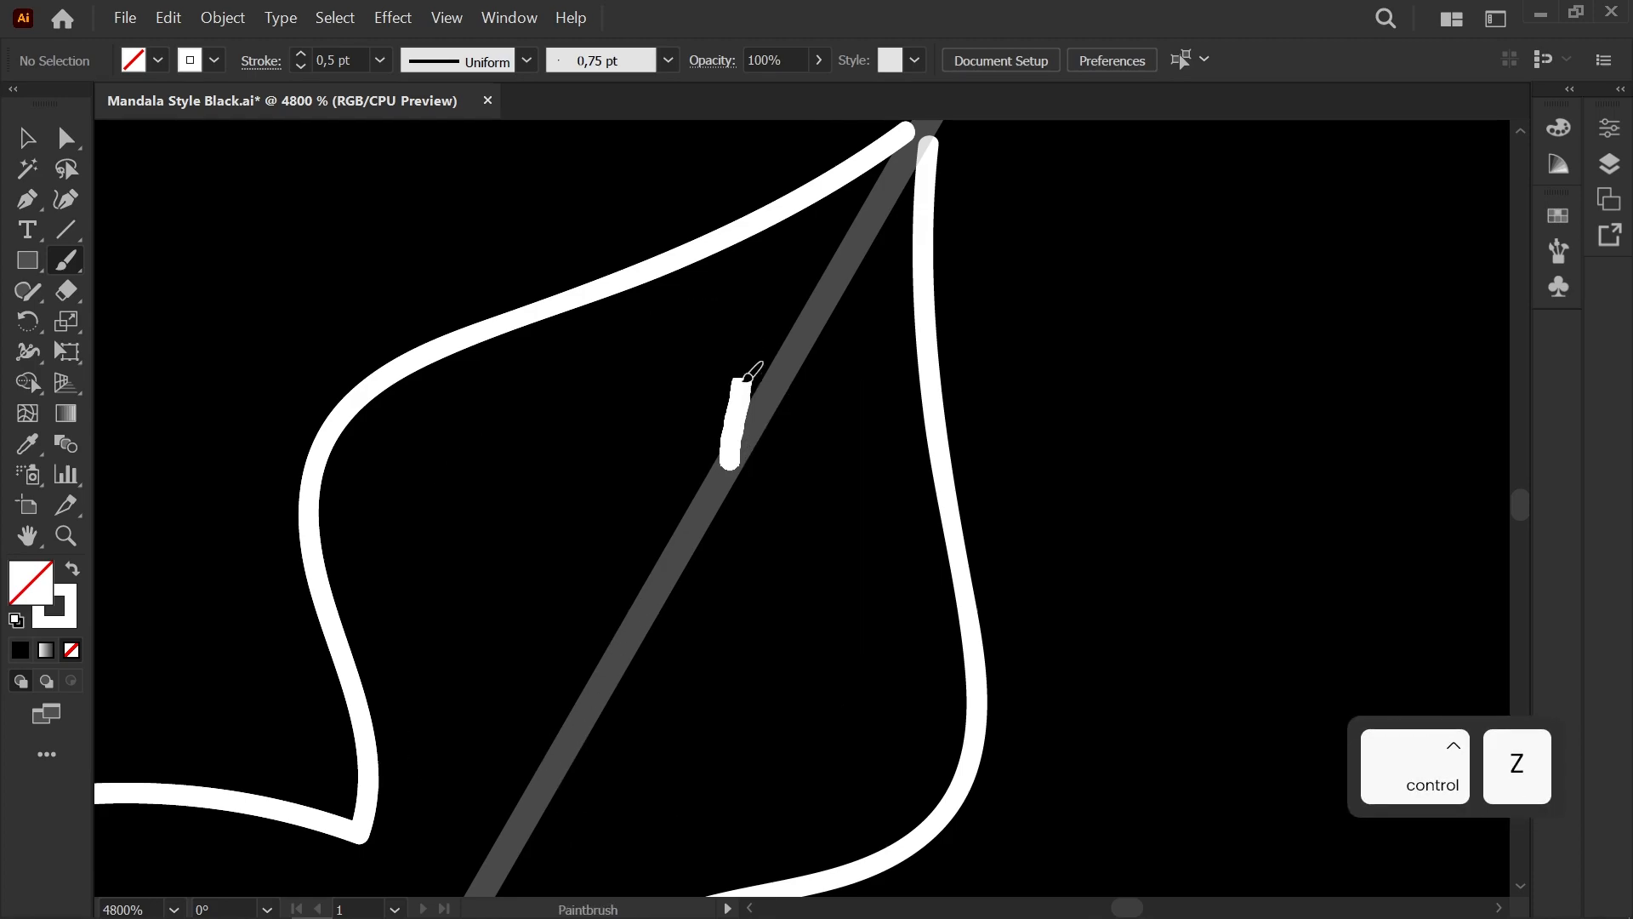
pyautogui.moveTo(602, 529)
pyautogui.mouseDown()
pyautogui.moveTo(584, 660)
pyautogui.moveTo(518, 831)
pyautogui.moveTo(552, 838)
pyautogui.mouseUp()
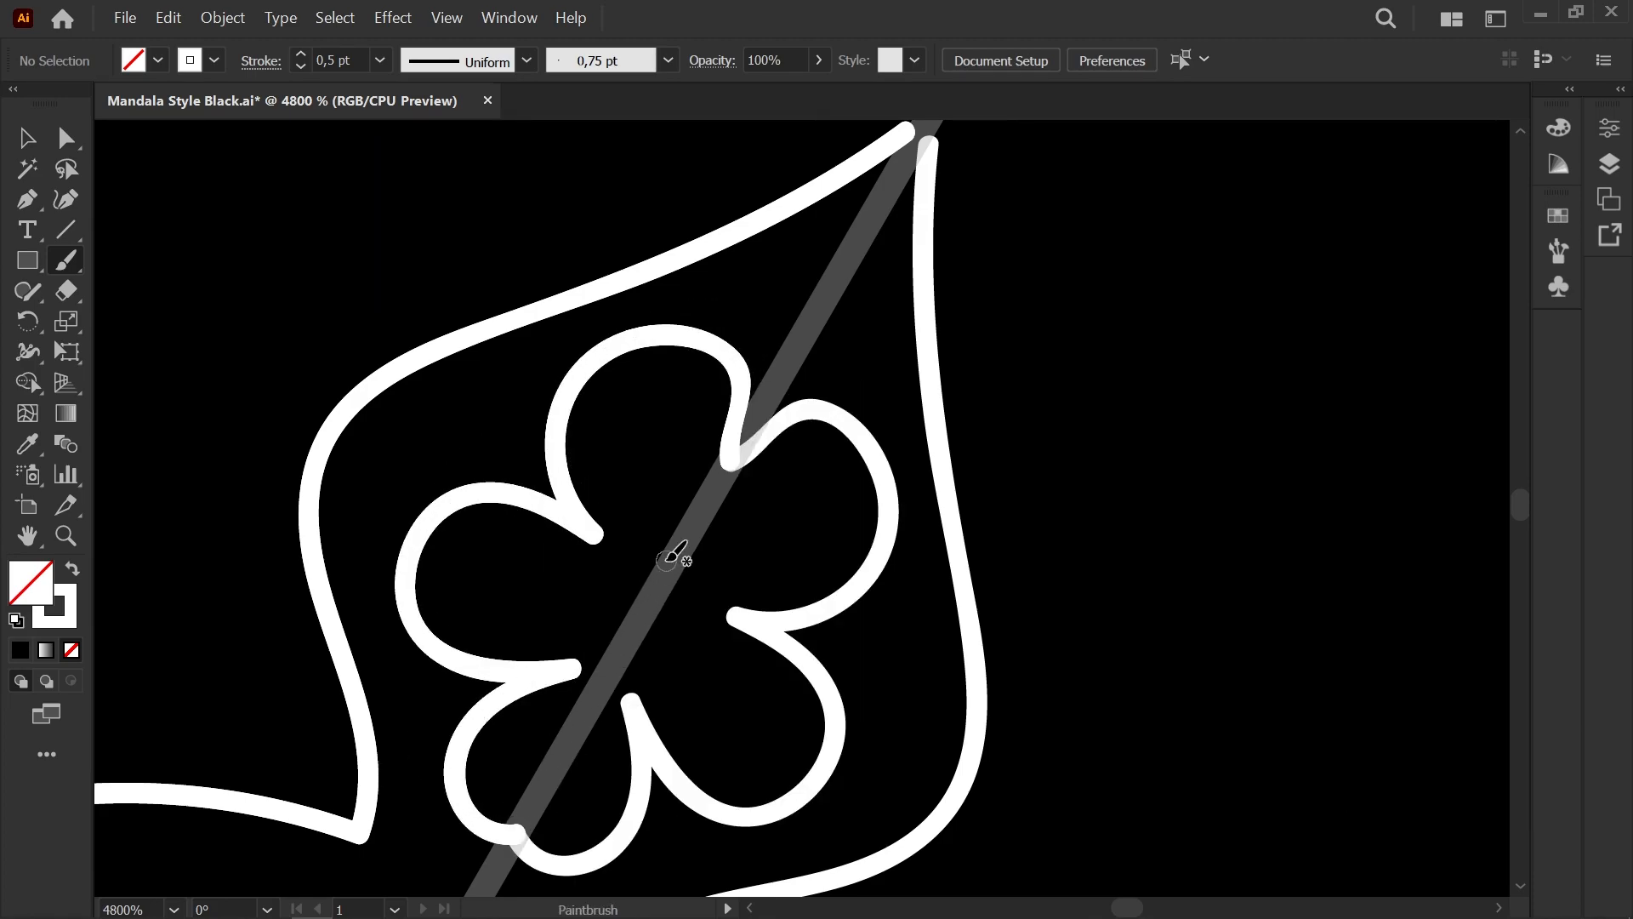
pyautogui.hotkey('ctrl', 'z')
pyautogui.moveTo(813, 379)
pyautogui.mouseDown()
pyautogui.moveTo(770, 341)
pyautogui.moveTo(682, 367)
pyautogui.mouseUp()
pyautogui.hotkey('ctrl', 'z')
# Step: Paint a five-petal flower outline inside the finial with one petal centred on the diagonal guide
pyautogui.moveTo(844, 330); pyautogui.dragTo(718, 475)
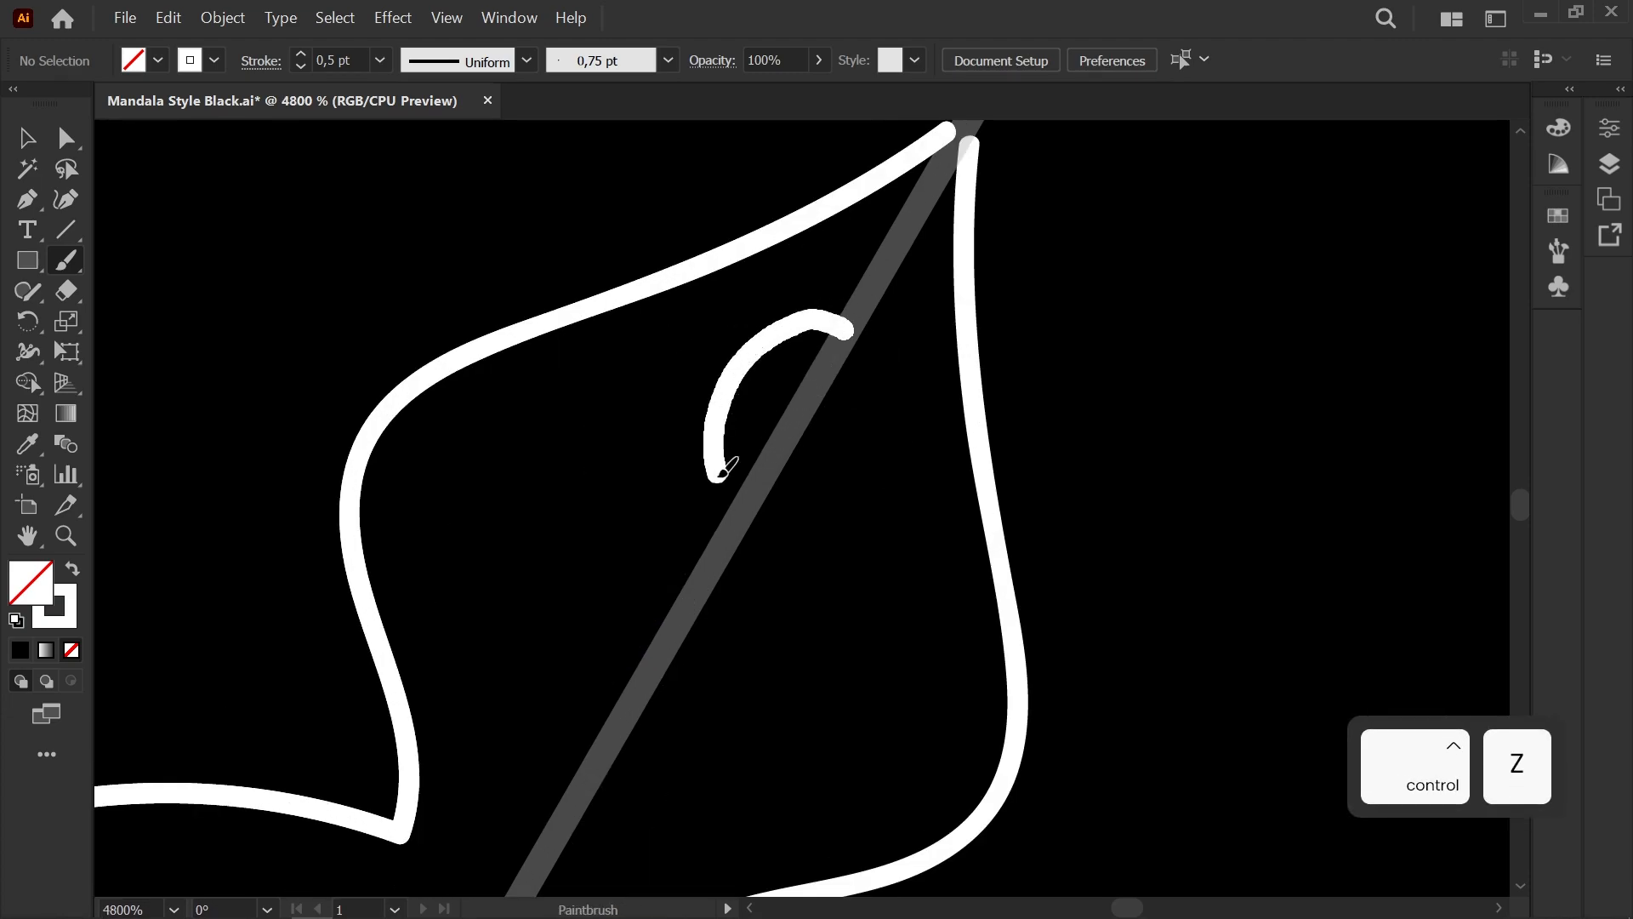
pyautogui.moveTo(466, 633); pyautogui.dragTo(606, 750)
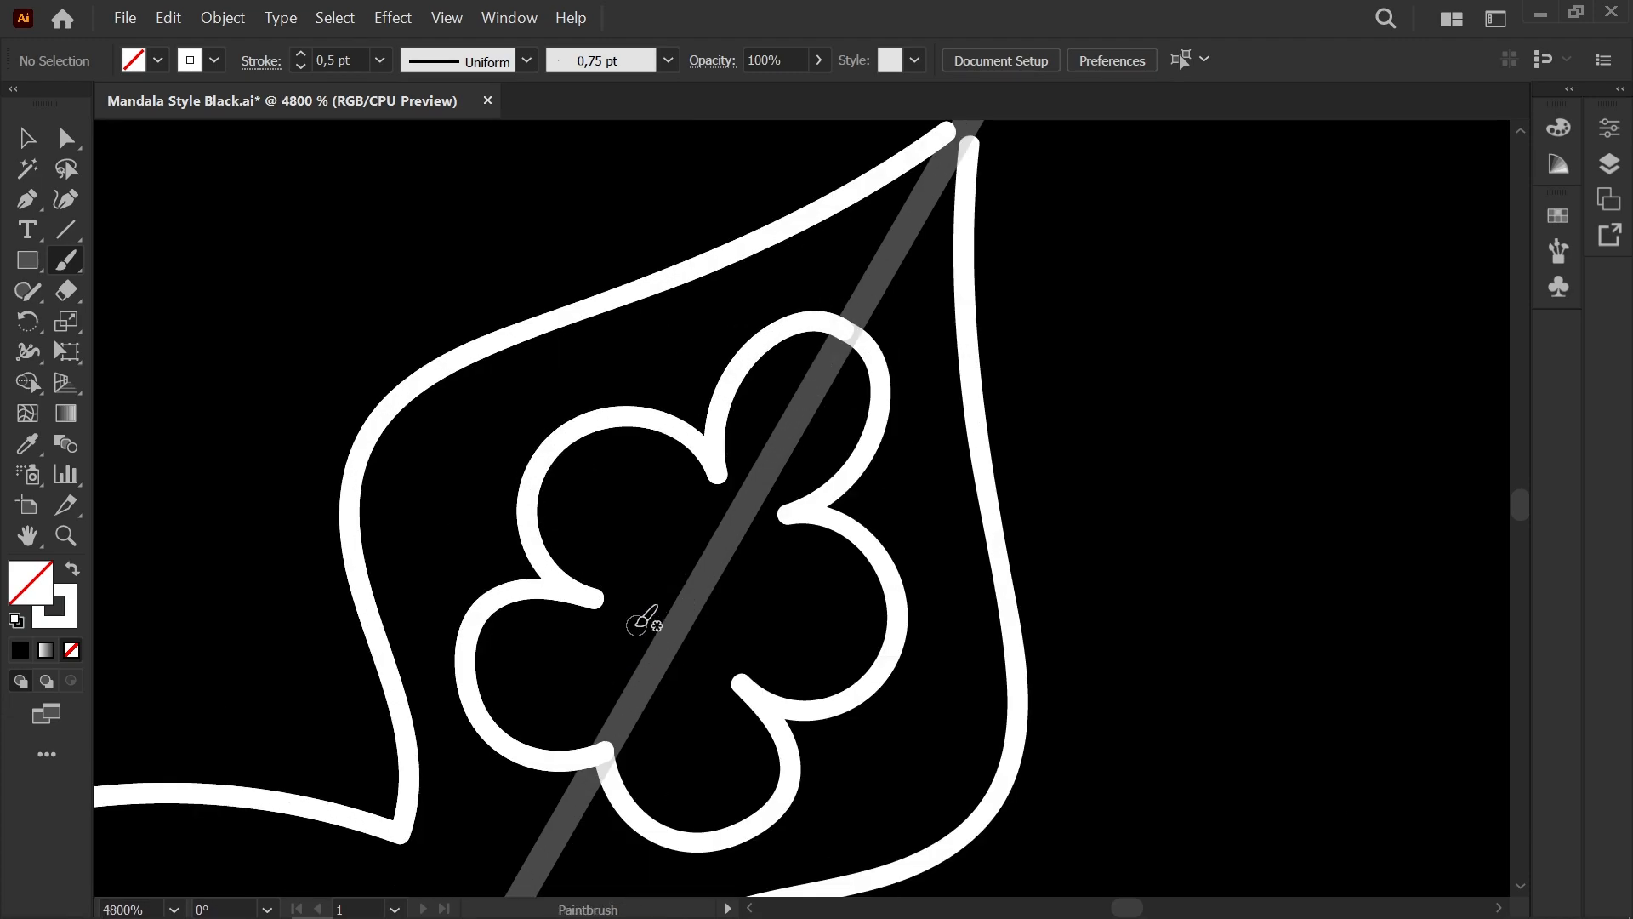
pyautogui.scroll(-3, 641, 623)
# Step: Adjust the end anchors near the finial's tip so its mirrored edges meet on the diagonal guide
pyautogui.scroll(4, 716, 544)
pyautogui.press('a')
pyautogui.click(660, 454)
pyautogui.moveTo(660, 454); pyautogui.dragTo(666, 458)
pyautogui.click(794, 192)
pyautogui.moveTo(794, 191); pyautogui.dragTo(823, 179)
pyautogui.click(936, 247)
pyautogui.scroll(-3, 936, 248)
pyautogui.scroll(3, 778, 439)
pyautogui.scroll(-2, 783, 452)
pyautogui.moveTo(615, 564); pyautogui.dragTo(714, 394)
pyautogui.scroll(1, 686, 502)
# Step: Examine the finished finial together with the scrolls and plumes around it
pyautogui.press('b')
pyautogui.scroll(-6, 685, 509)
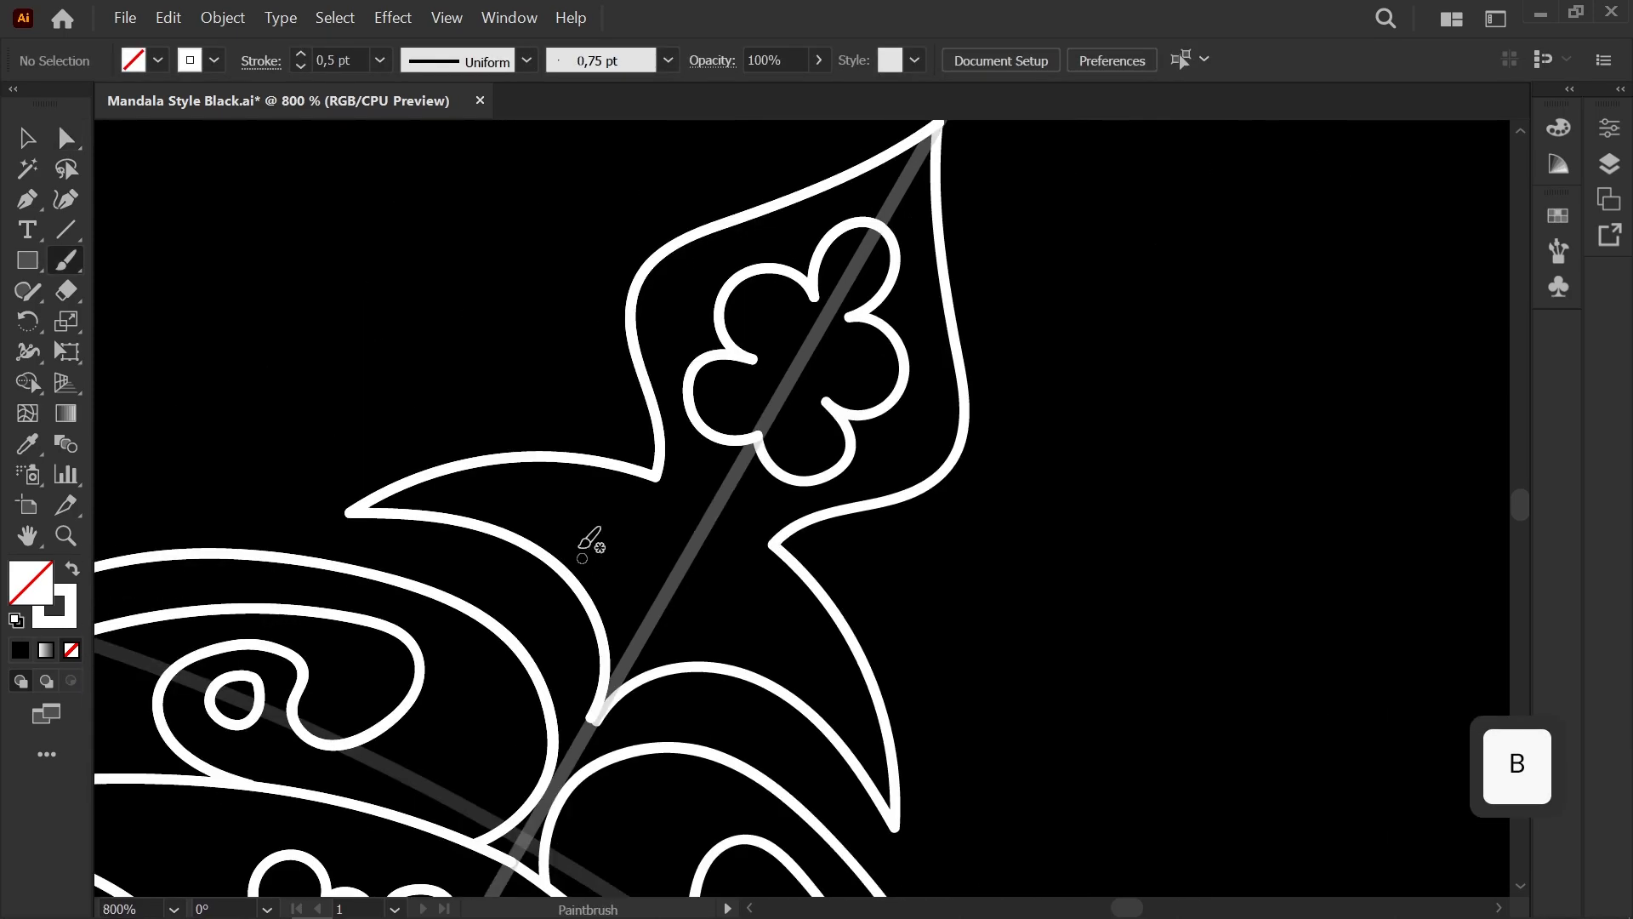
pyautogui.press('space')
pyautogui.moveTo(672, 497); pyautogui.dragTo(653, 559)
pyautogui.moveTo(349, 568); pyautogui.dragTo(776, 357)
pyautogui.scroll(-2, 769, 375)
pyautogui.moveTo(718, 446); pyautogui.dragTo(670, 536)
pyautogui.scroll(-1, 671, 536)
pyautogui.scroll(8, 845, 465)
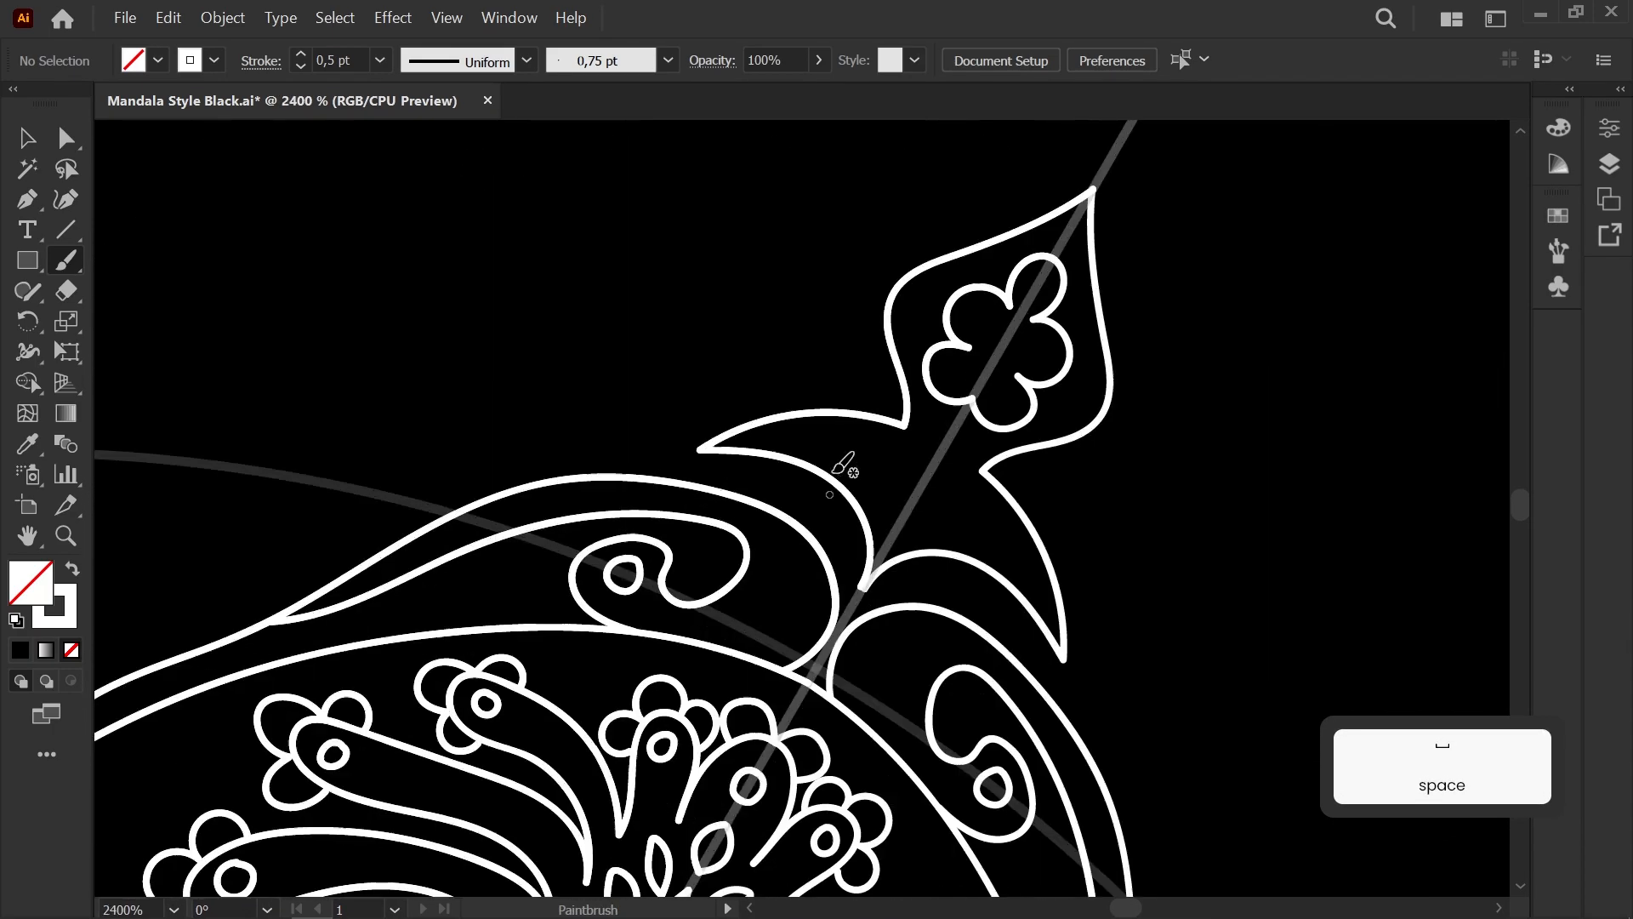
# Step: Paint a curled inner contour from the tip ornament's notch down to the base between its two side leaves
pyautogui.moveTo(912, 529)
pyautogui.mouseDown()
pyautogui.moveTo(824, 418)
pyautogui.moveTo(850, 424)
pyautogui.mouseUp()
pyautogui.scroll(-4, 801, 467)
pyautogui.scroll(4, 846, 425)
pyautogui.press('a')
pyautogui.click(909, 453)
pyautogui.scroll(-2, 908, 453)
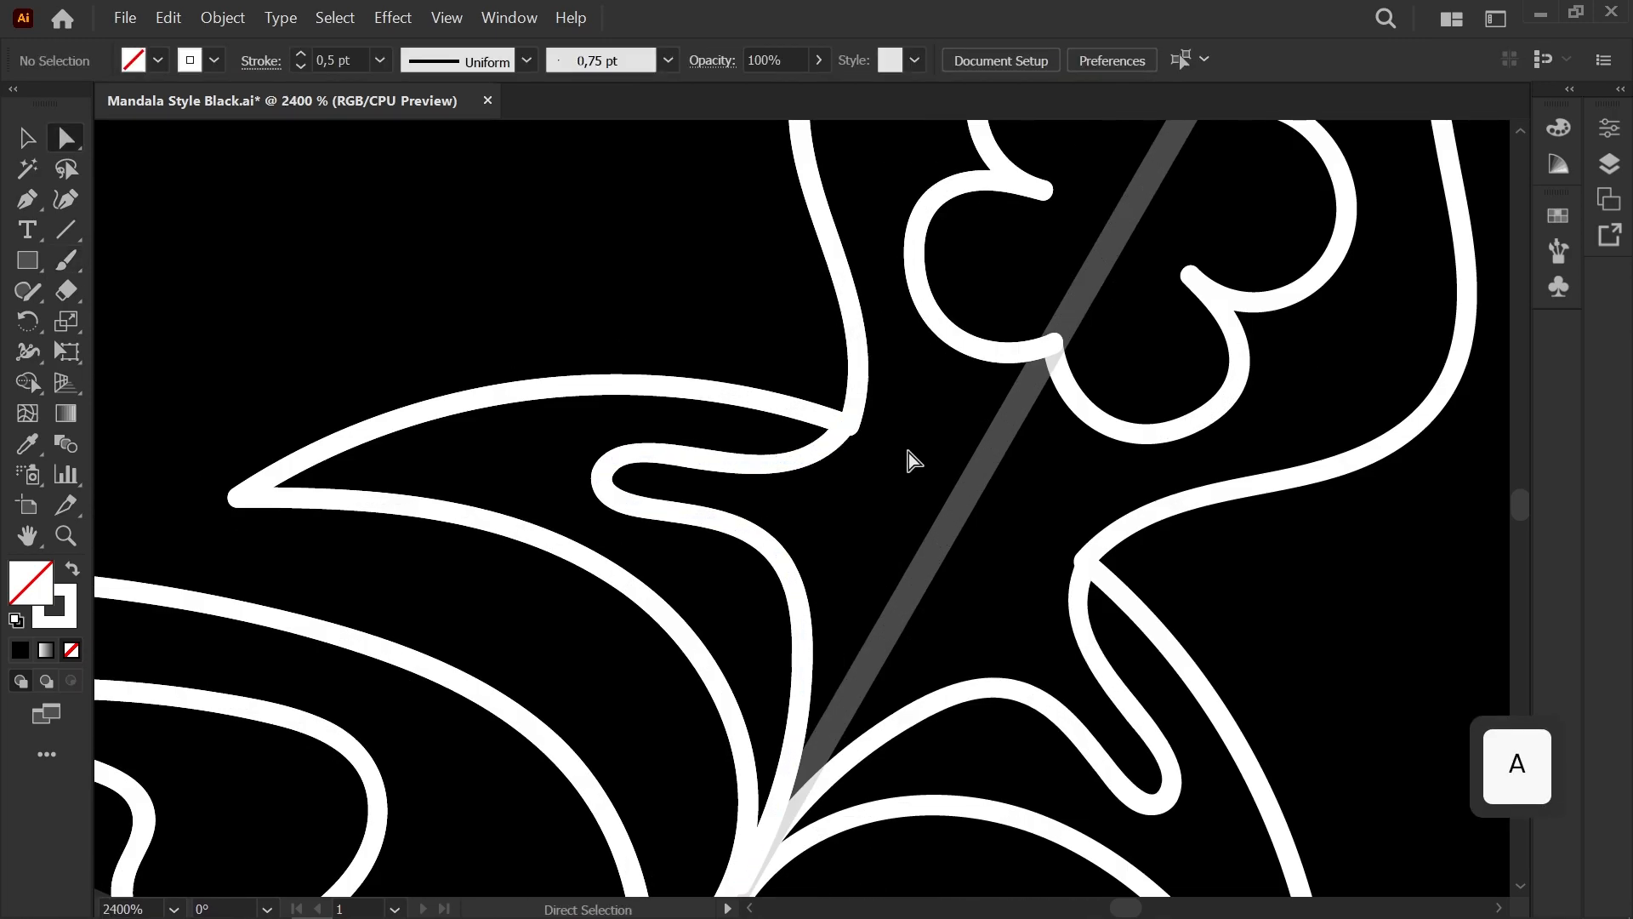
# Step: Paint a small oval flower centre in the empty area above the mandala, between a tip ornament and the vertical guide
pyautogui.scroll(-4, 908, 453)
pyautogui.moveTo(654, 416); pyautogui.dragTo(873, 437)
pyautogui.scroll(-1, 771, 411)
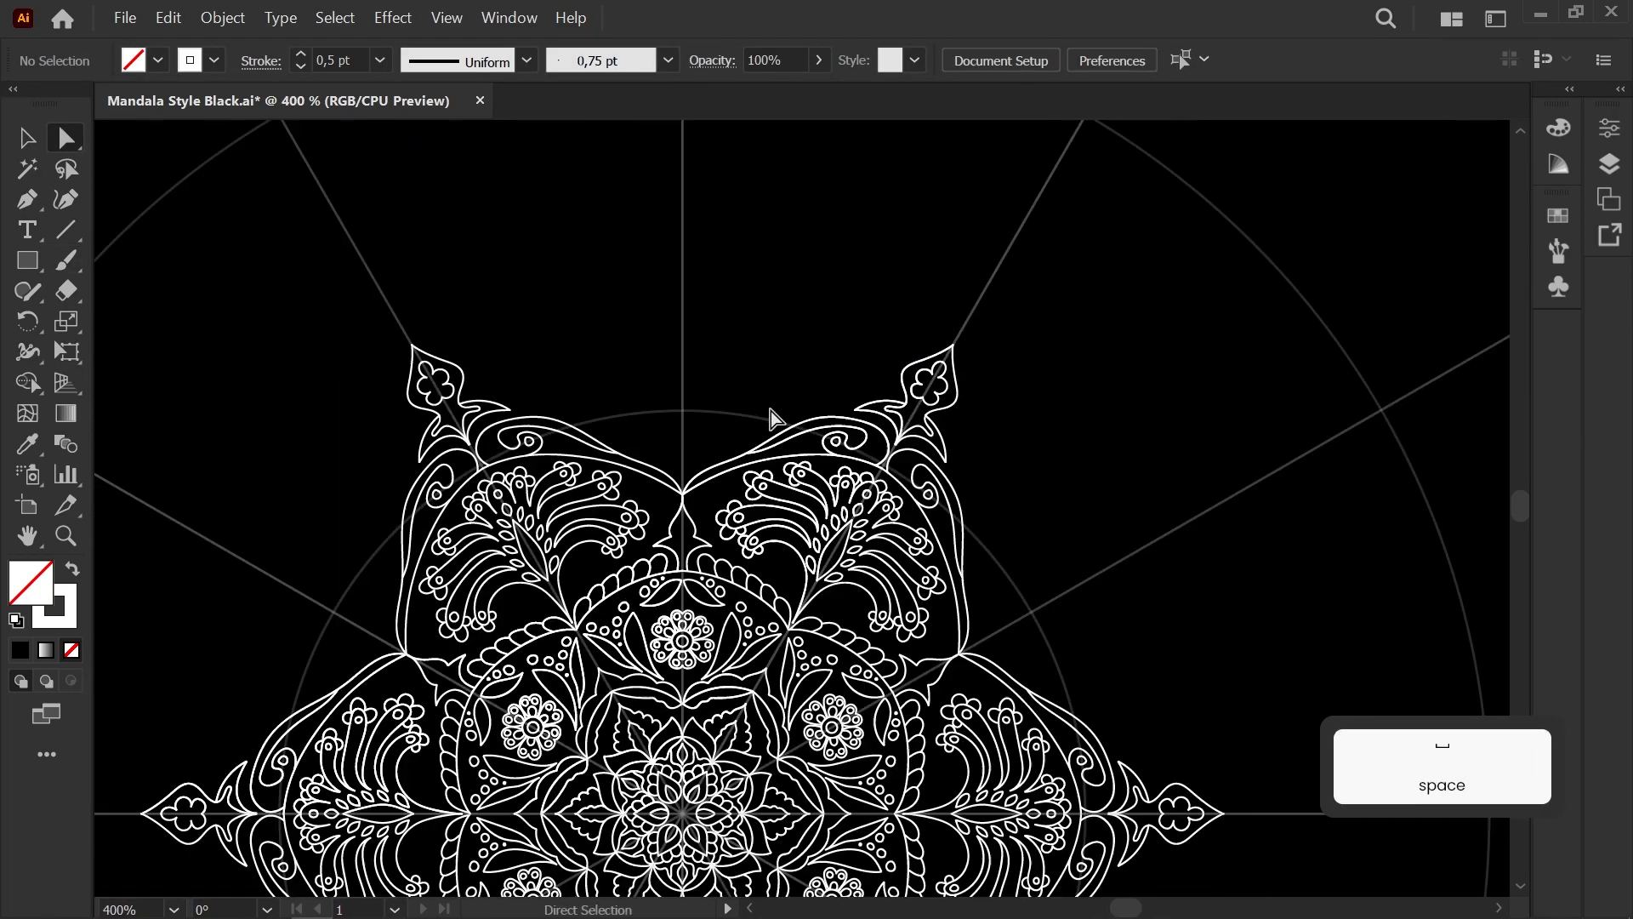
pyautogui.scroll(-3, 771, 411)
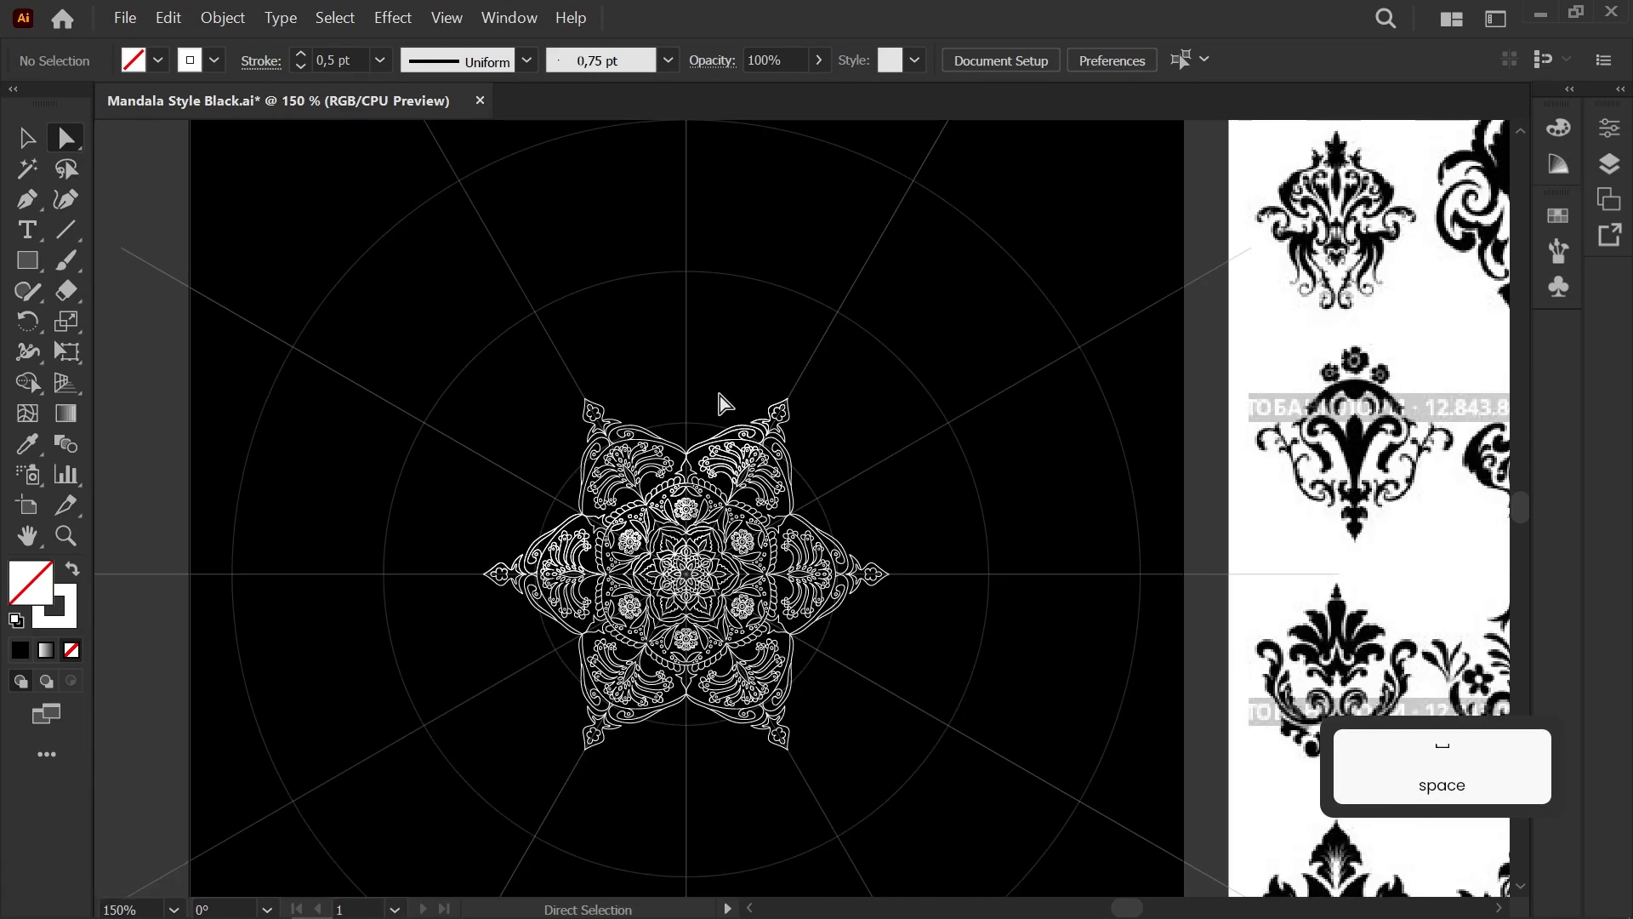
pyautogui.moveTo(722, 401); pyautogui.dragTo(261, 412)
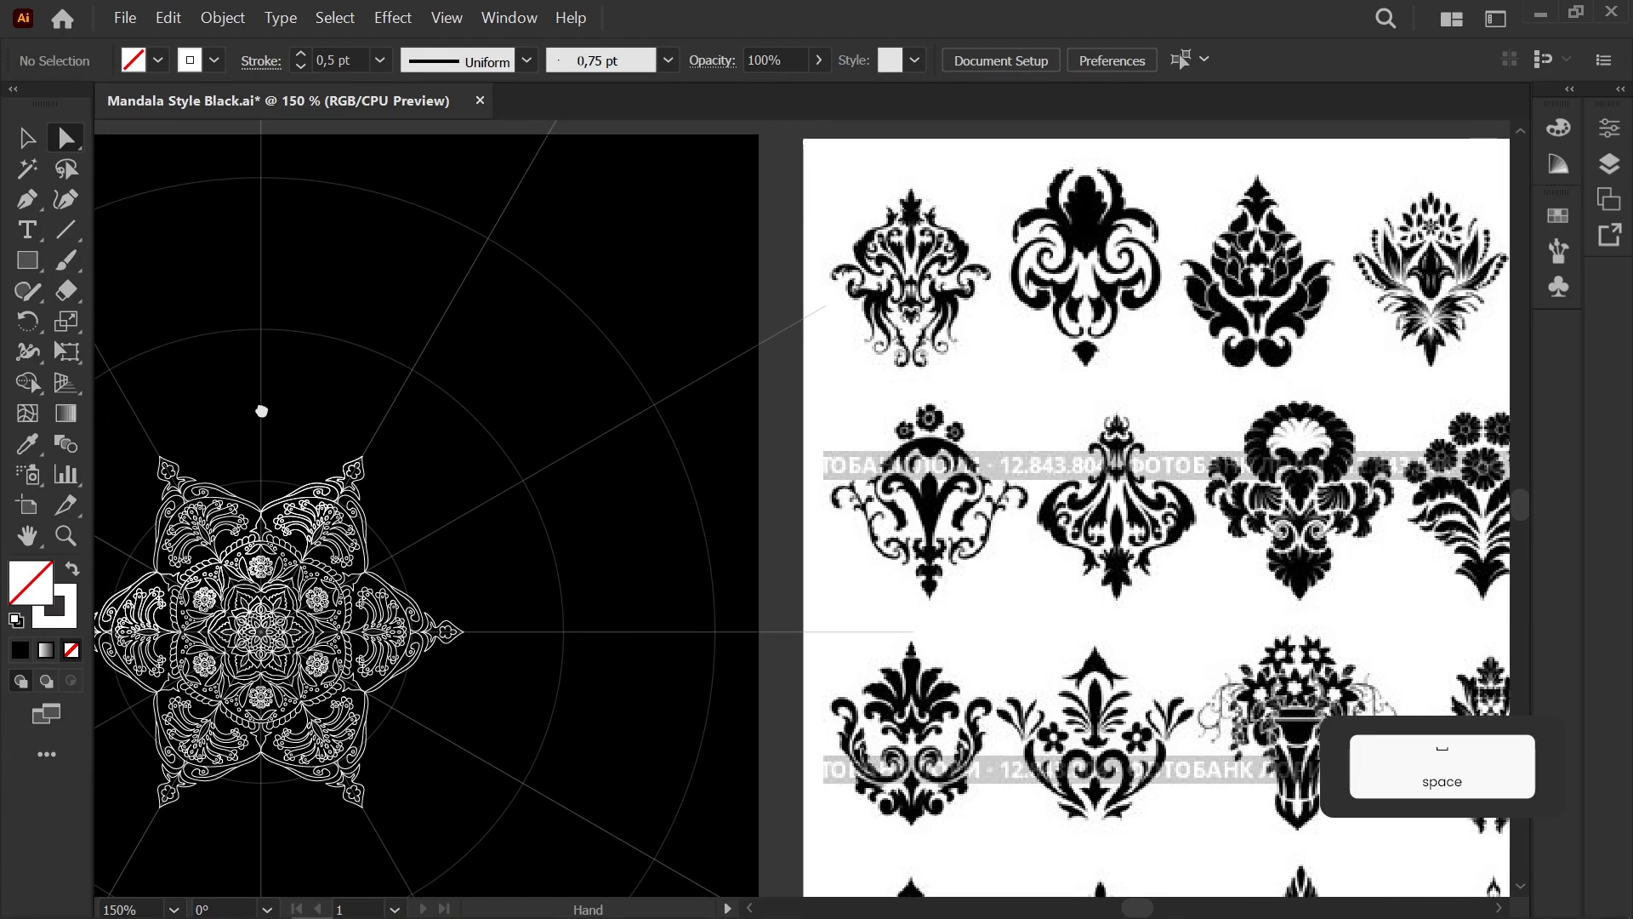
pyautogui.scroll(8, 223, 467)
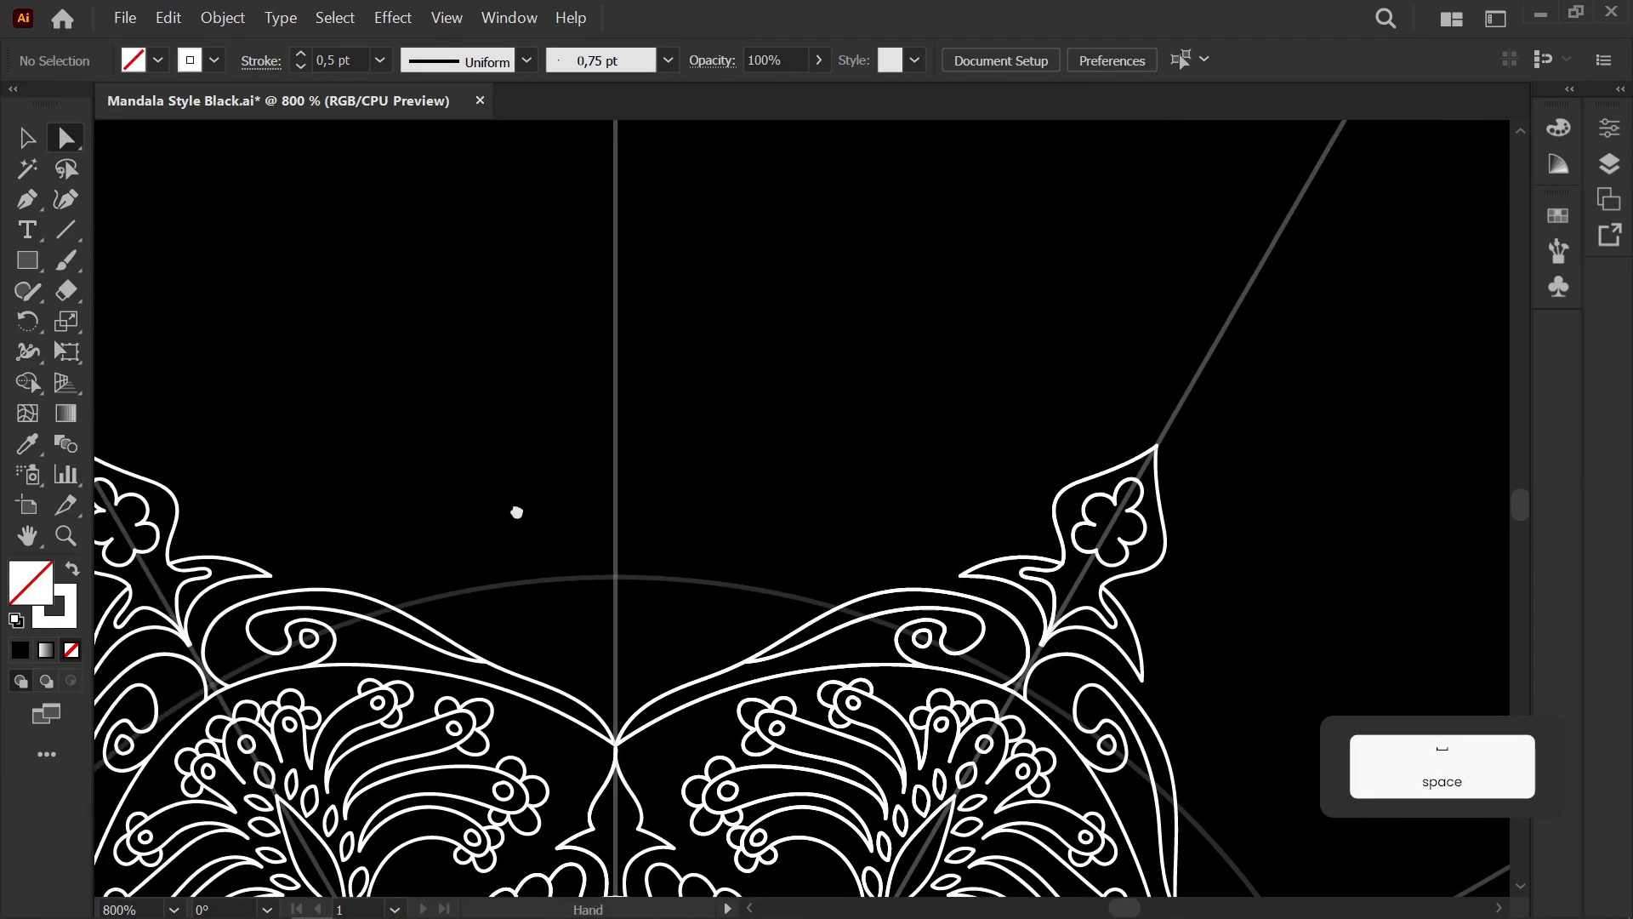
pyautogui.press('b')
pyautogui.scroll(-5, 474, 526)
pyautogui.moveTo(533, 537); pyautogui.dragTo(566, 553)
pyautogui.scroll(1, 419, 534)
pyautogui.scroll(5, 566, 553)
pyautogui.scroll(1, 533, 541)
pyautogui.hotkey('ctrl', 'z')
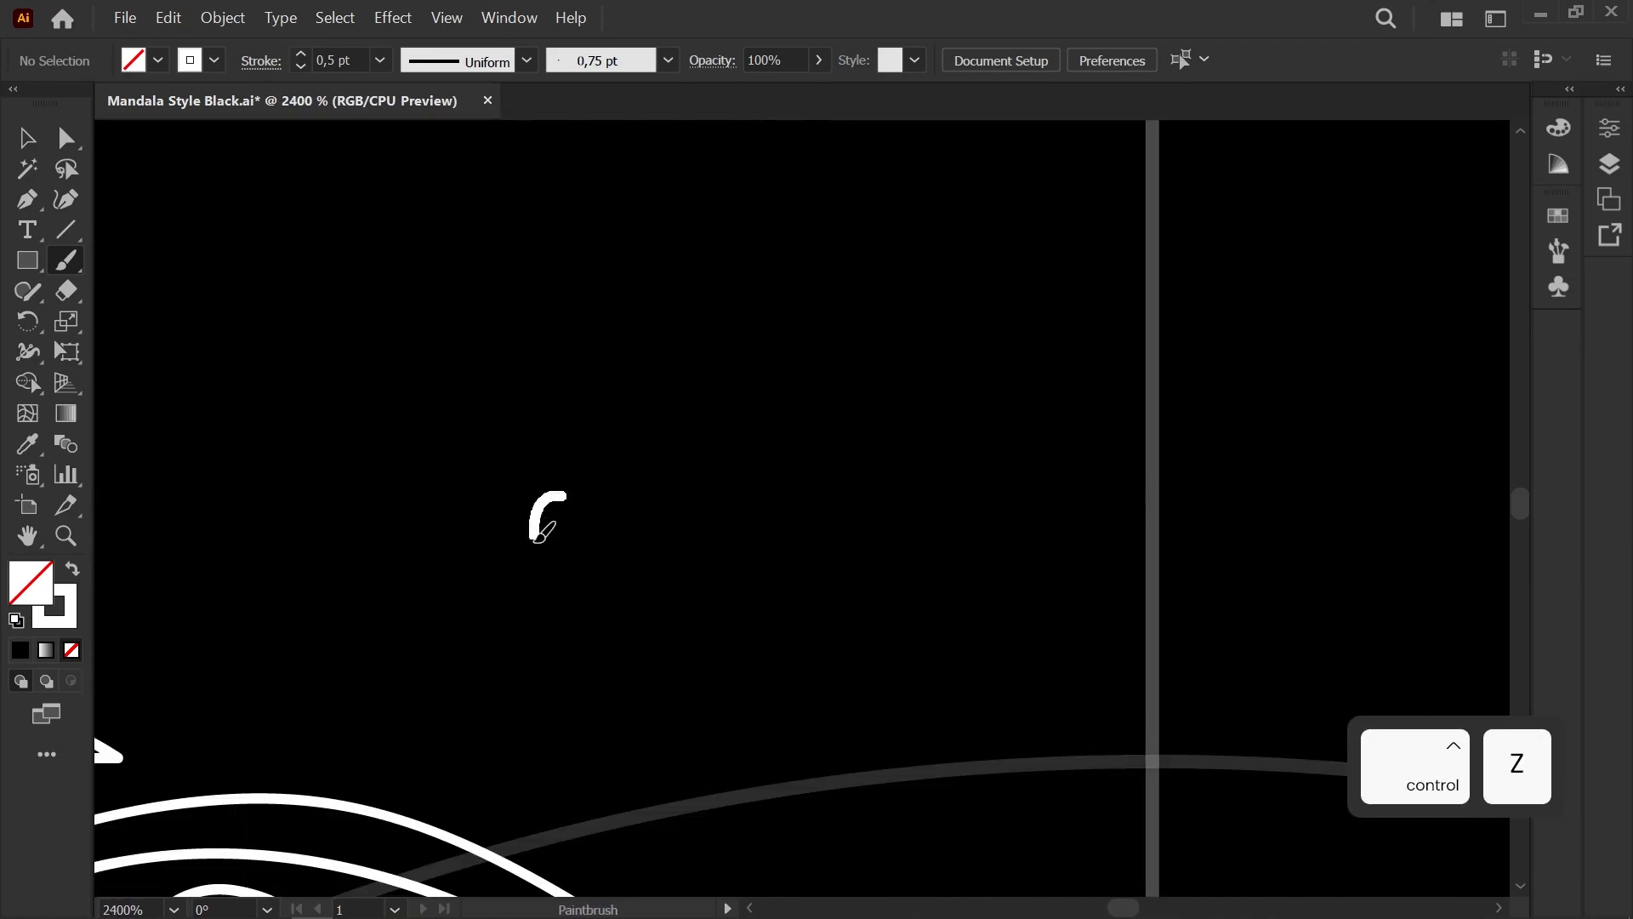
pyautogui.hotkey('ctrl', 'z')
# Step: Paint a second, larger oval ring around the small flower centre
pyautogui.moveTo(585, 415)
pyautogui.mouseDown()
pyautogui.moveTo(539, 449)
pyautogui.moveTo(587, 430)
pyautogui.moveTo(526, 522)
pyautogui.mouseUp()
pyautogui.hotkey('ctrl', 'z')
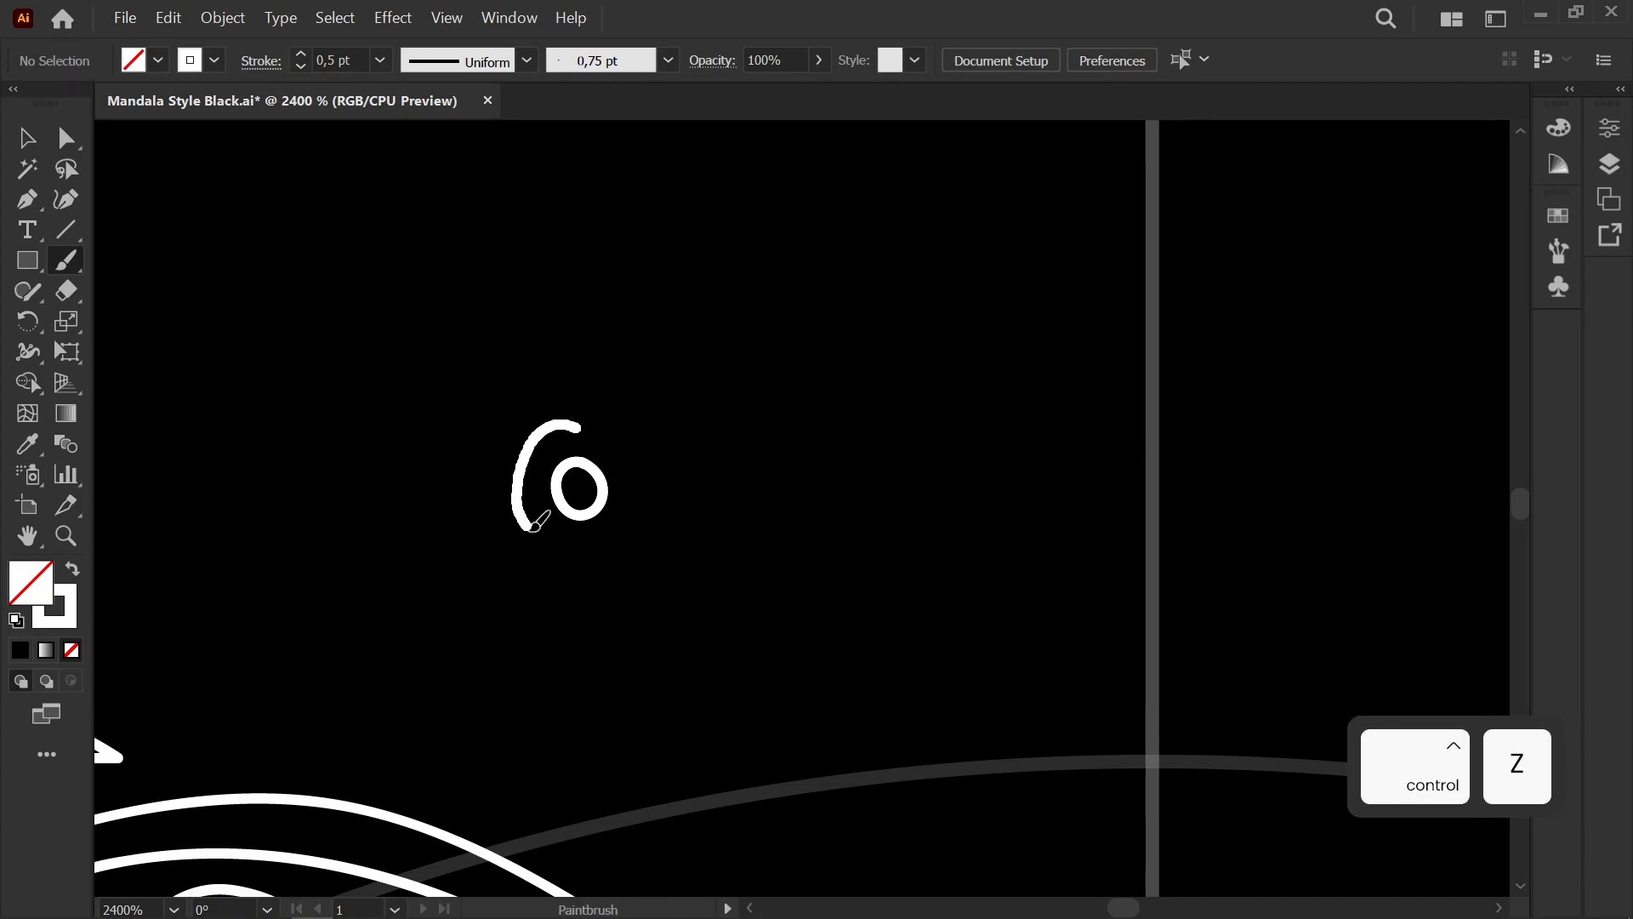
pyautogui.scroll(-1, 555, 430)
pyautogui.scroll(2, 568, 425)
# Step: Adjust the anchor points of the larger oval to round out its upper and outer edges
pyautogui.press('a')
pyautogui.click(544, 449)
pyautogui.moveTo(544, 449); pyautogui.dragTo(547, 441)
pyautogui.click(573, 422)
pyautogui.scroll(-2, 576, 419)
pyautogui.scroll(1, 577, 419)
pyautogui.click(609, 519)
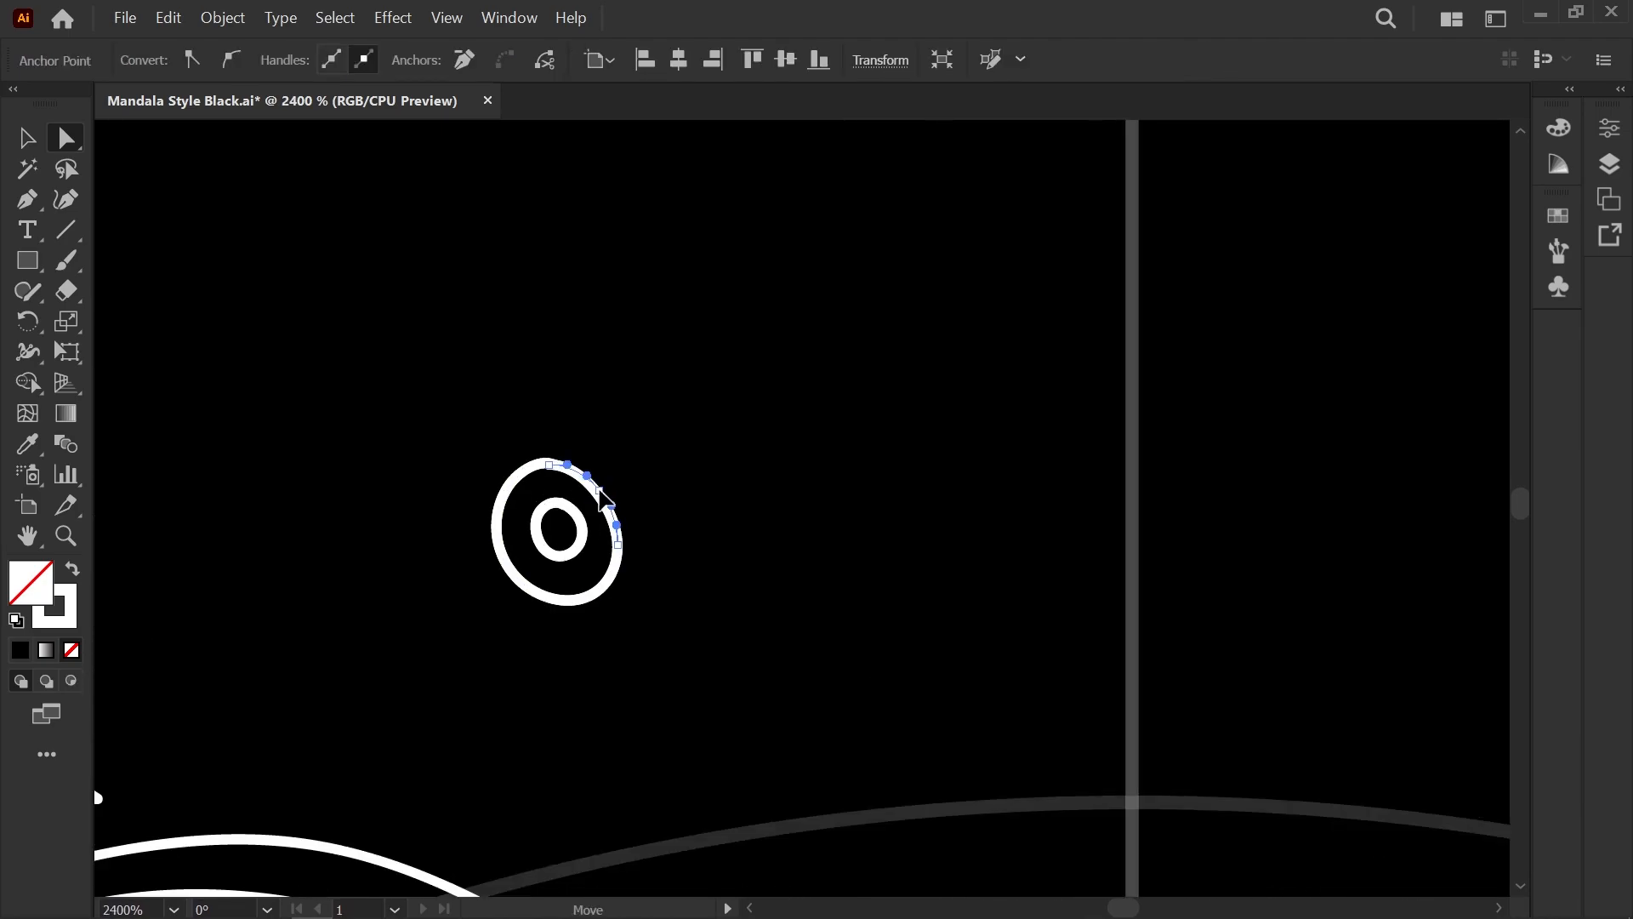
pyautogui.click(646, 518)
# Step: Paint a large circle around the two ovals as a guide for the flower's petals
pyautogui.scroll(-2, 649, 524)
pyautogui.scroll(2, 560, 493)
pyautogui.press('b')
pyautogui.scroll(-1, 617, 473)
pyautogui.moveTo(619, 474)
pyautogui.mouseDown()
pyautogui.moveTo(568, 508)
pyautogui.moveTo(636, 496)
pyautogui.mouseUp()
pyautogui.hotkey('ctrl', 'z')
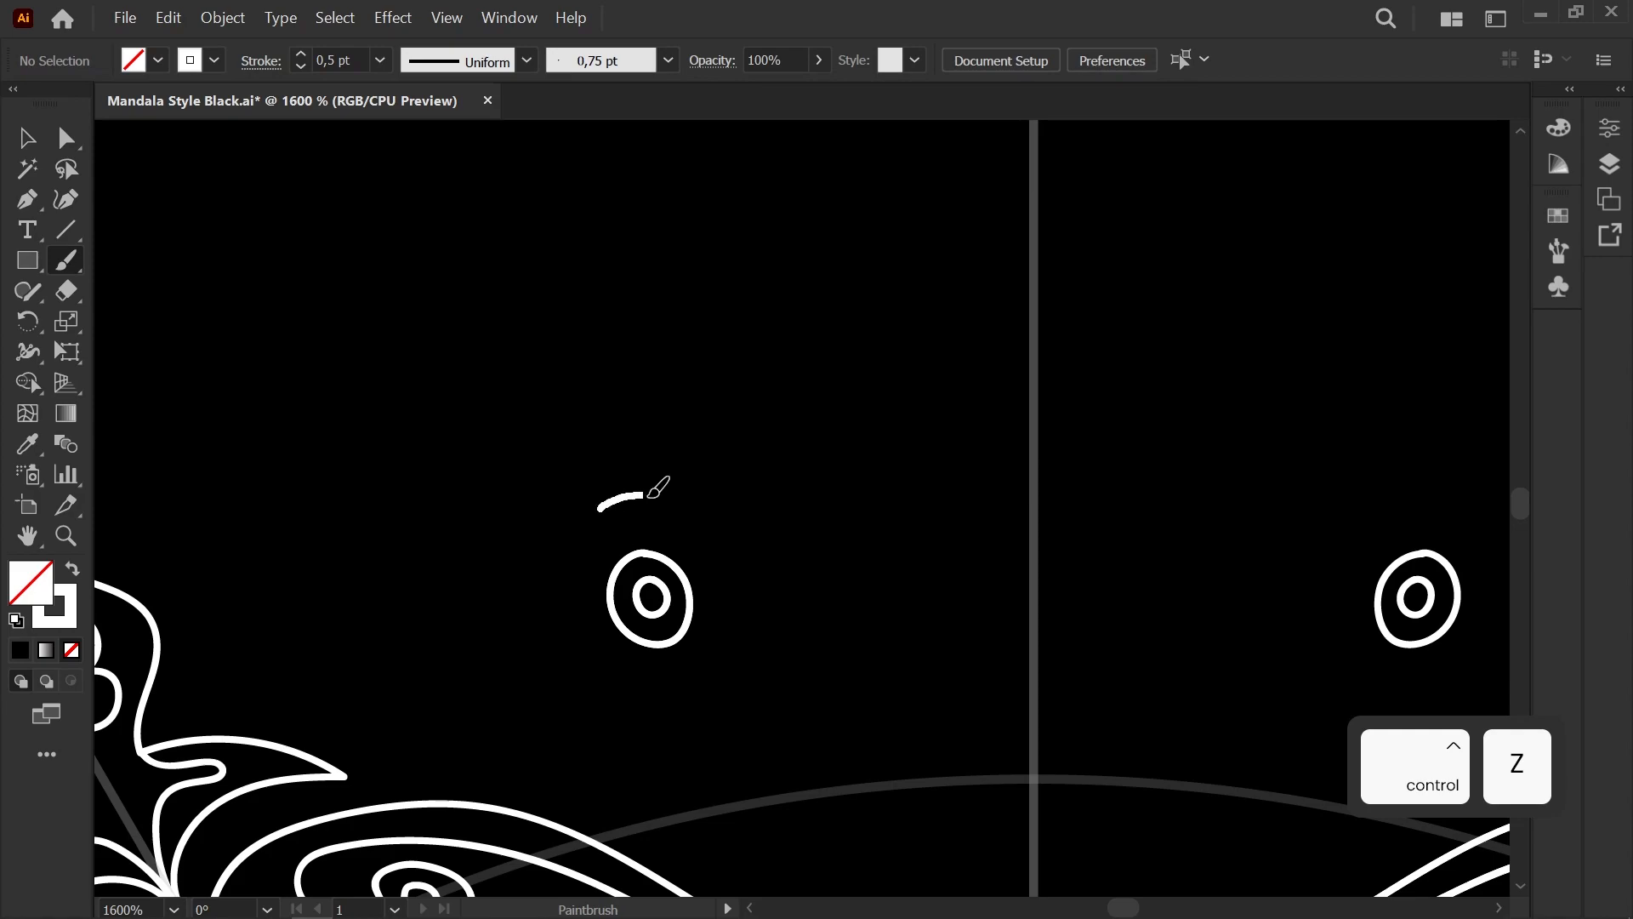
pyautogui.moveTo(568, 538)
pyautogui.mouseDown()
pyautogui.moveTo(600, 509)
pyautogui.moveTo(525, 487)
pyautogui.mouseUp()
# Step: Reshape the large guide circle by moving its anchor points until the outline is evenly rounded and the ends meet
pyautogui.scroll(2, 672, 527)
pyautogui.press('a')
pyautogui.click(528, 487)
pyautogui.moveTo(777, 622); pyautogui.dragTo(768, 474)
pyautogui.click(614, 436)
pyautogui.click(760, 689)
pyautogui.moveTo(749, 687); pyautogui.dragTo(752, 697)
pyautogui.click(827, 548)
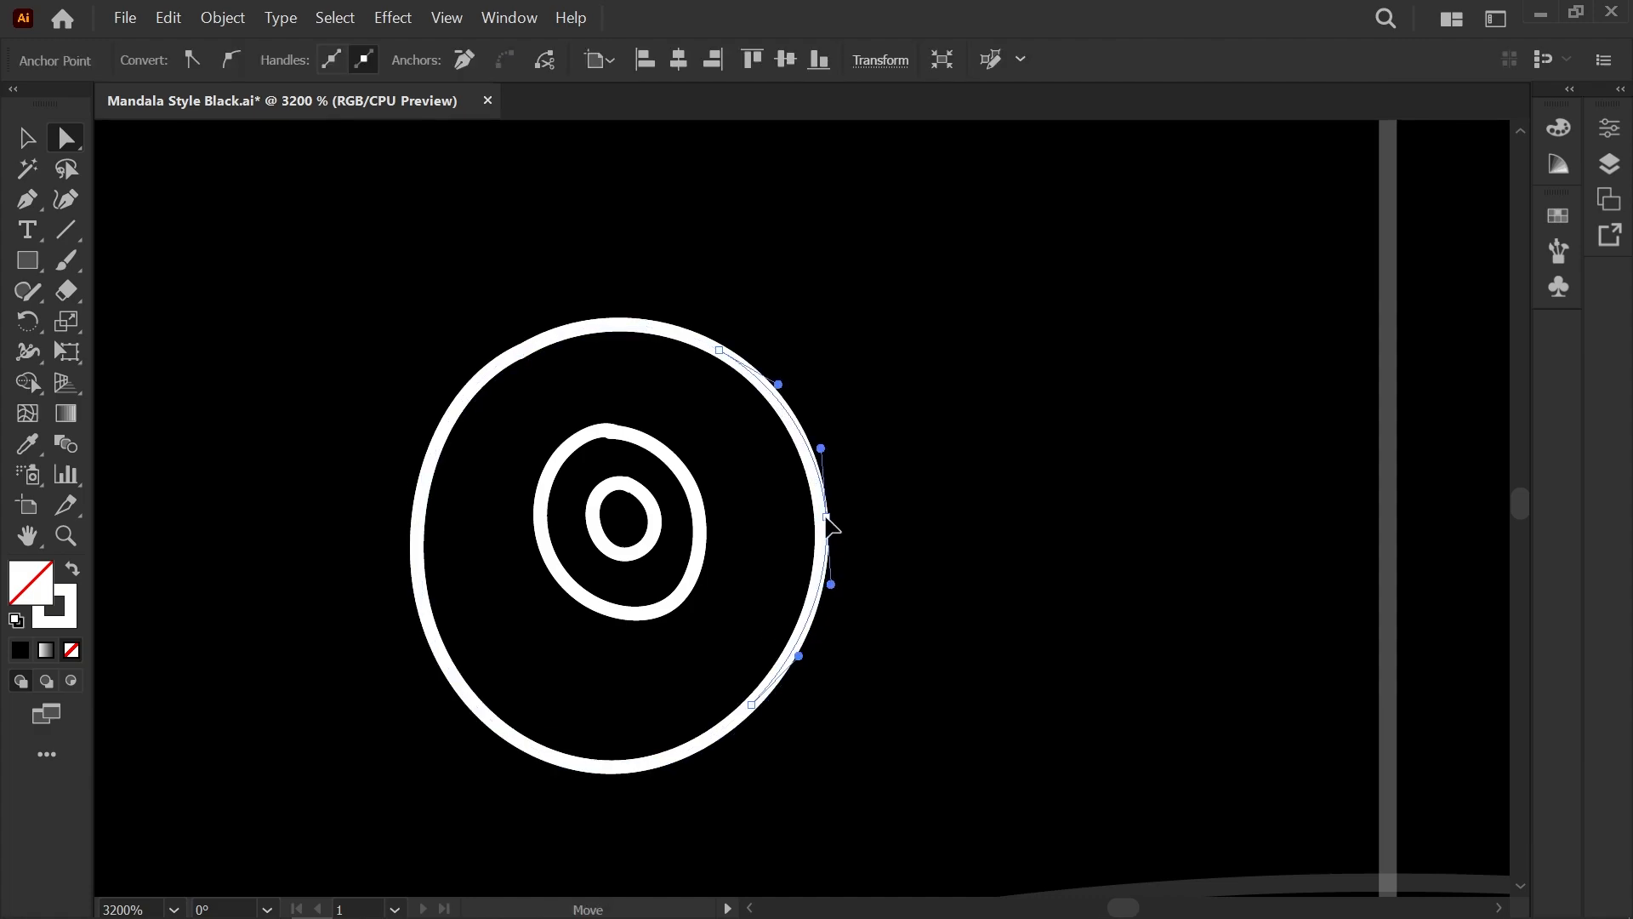
pyautogui.click(421, 479)
pyautogui.click(521, 349)
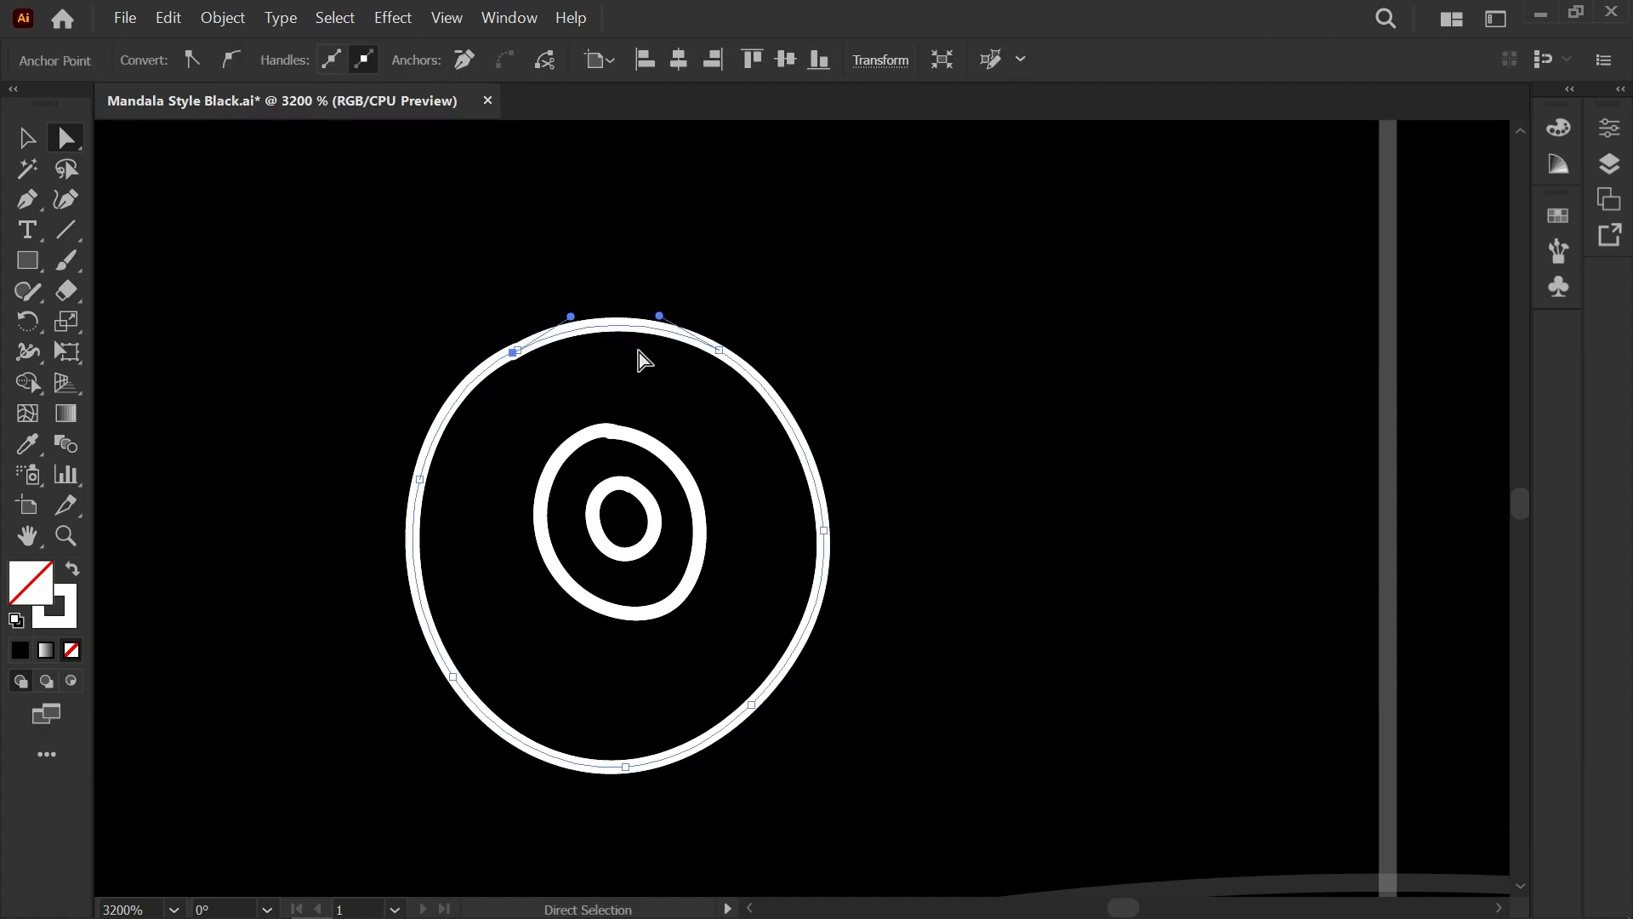
pyautogui.moveTo(752, 717); pyautogui.dragTo(759, 726)
# Step: Adjust the anchor point at the top of the middle oval where its ends meet
pyautogui.click(609, 428)
pyautogui.moveTo(609, 428); pyautogui.dragTo(592, 509)
pyautogui.click(628, 394)
# Step: Paint petals clockwise around the middle oval past the guide circle, and undo those after the first two
pyautogui.press('space')
pyautogui.scroll(1, 620, 482)
pyautogui.press('b')
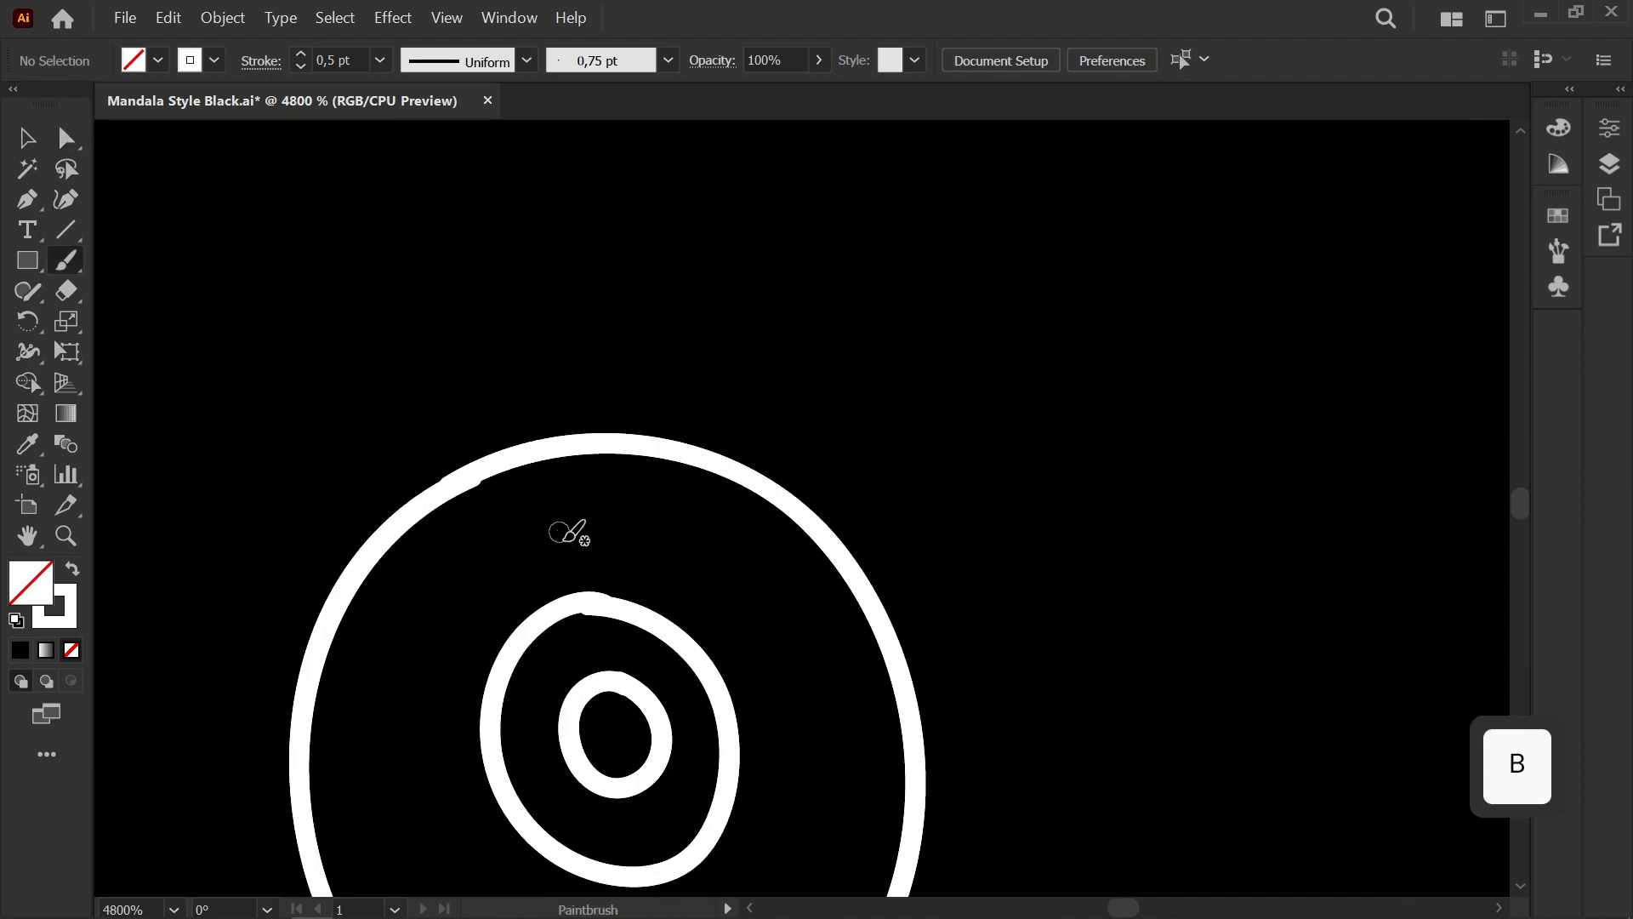
pyautogui.moveTo(655, 393)
pyautogui.mouseDown()
pyautogui.moveTo(681, 536)
pyautogui.moveTo(755, 667)
pyautogui.moveTo(752, 406)
pyautogui.mouseUp()
pyautogui.press('space')
pyautogui.moveTo(831, 586)
pyautogui.mouseDown()
pyautogui.moveTo(663, 610)
pyautogui.moveTo(553, 851)
pyautogui.moveTo(485, 513)
pyautogui.mouseUp()
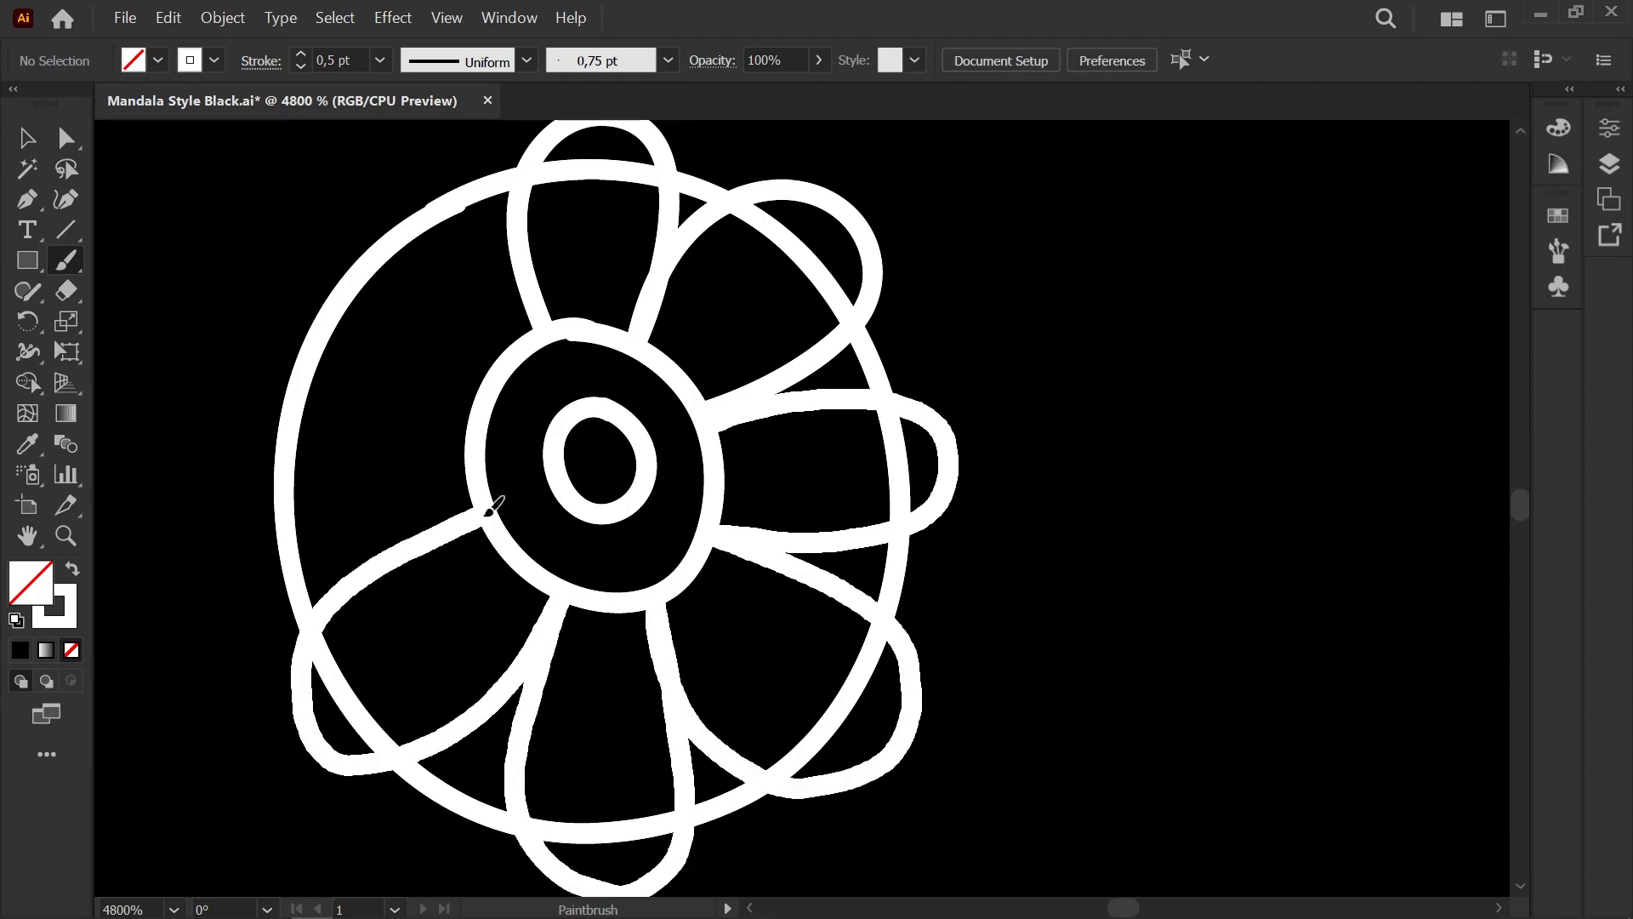
pyautogui.hotkey('ctrl', 'z')
# Step: Paint the petals from the flower's right side around its bottom to its left side
pyautogui.moveTo(718, 420); pyautogui.dragTo(857, 538)
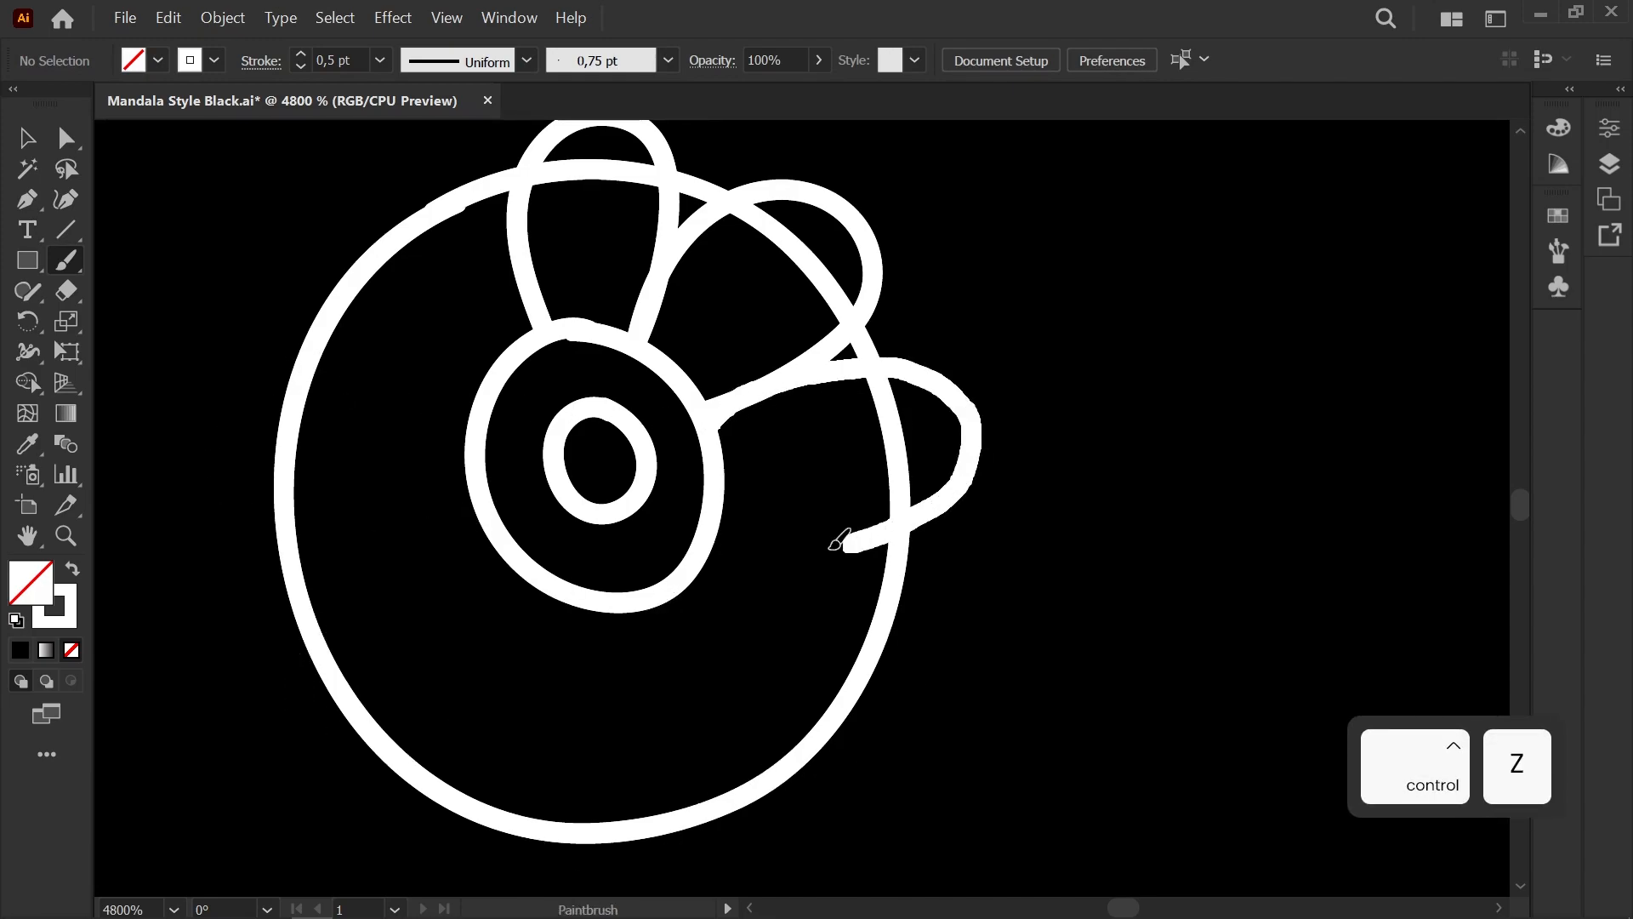
pyautogui.moveTo(936, 608)
pyautogui.mouseDown()
pyautogui.moveTo(642, 622)
pyautogui.moveTo(770, 523)
pyautogui.mouseUp()
pyautogui.press('space')
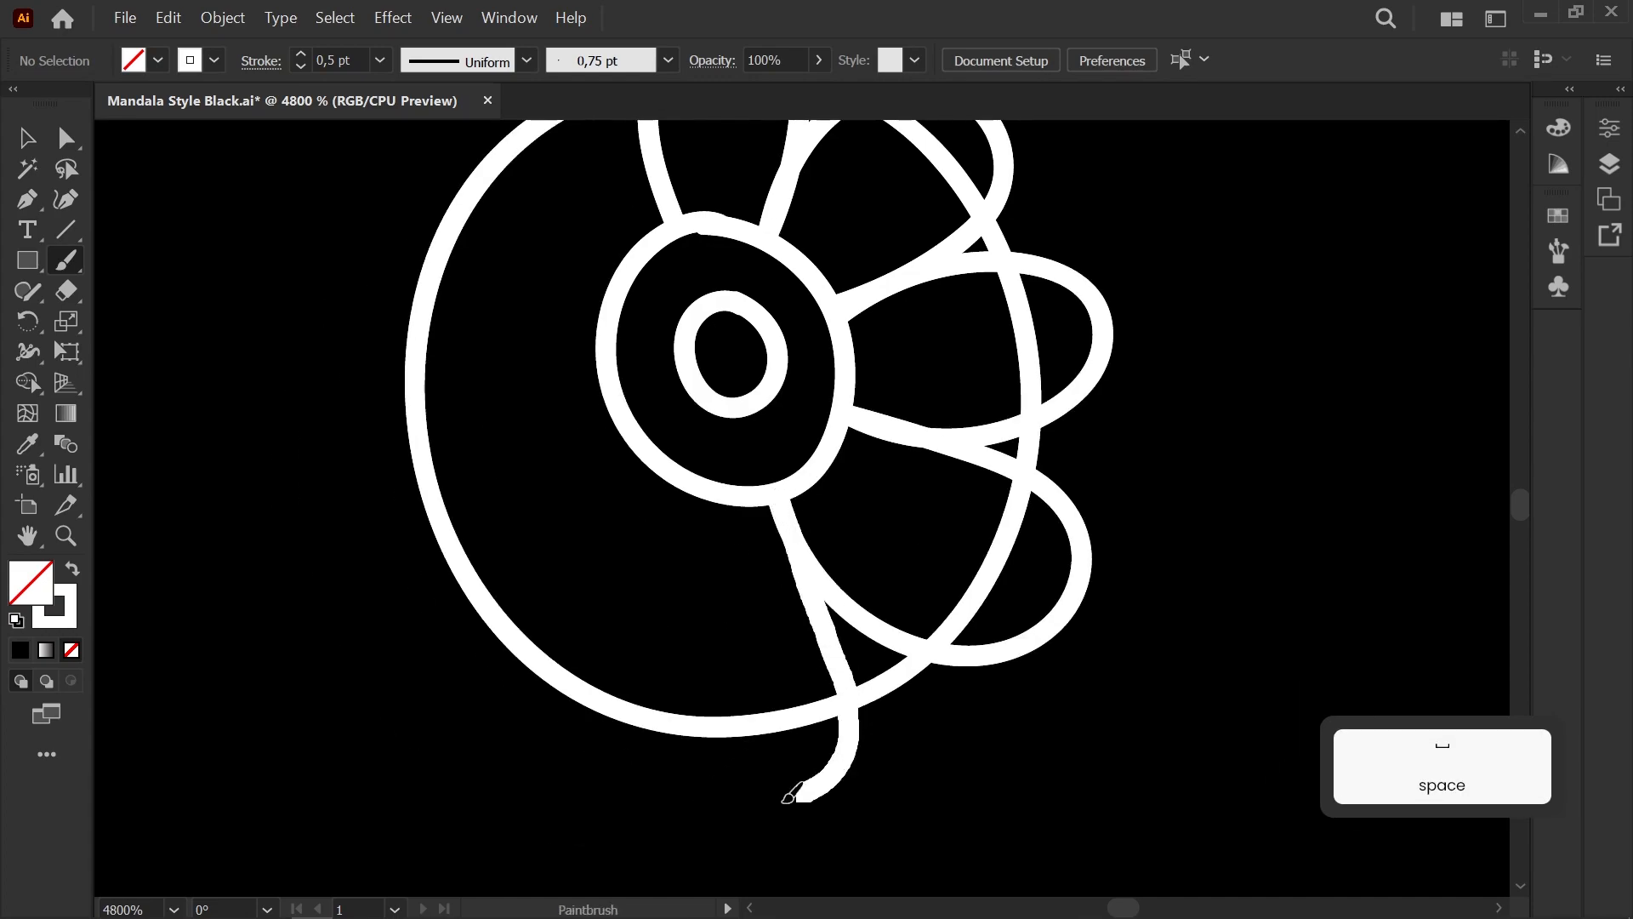
pyautogui.moveTo(814, 787); pyautogui.dragTo(701, 493)
pyautogui.moveTo(513, 535); pyautogui.dragTo(552, 458)
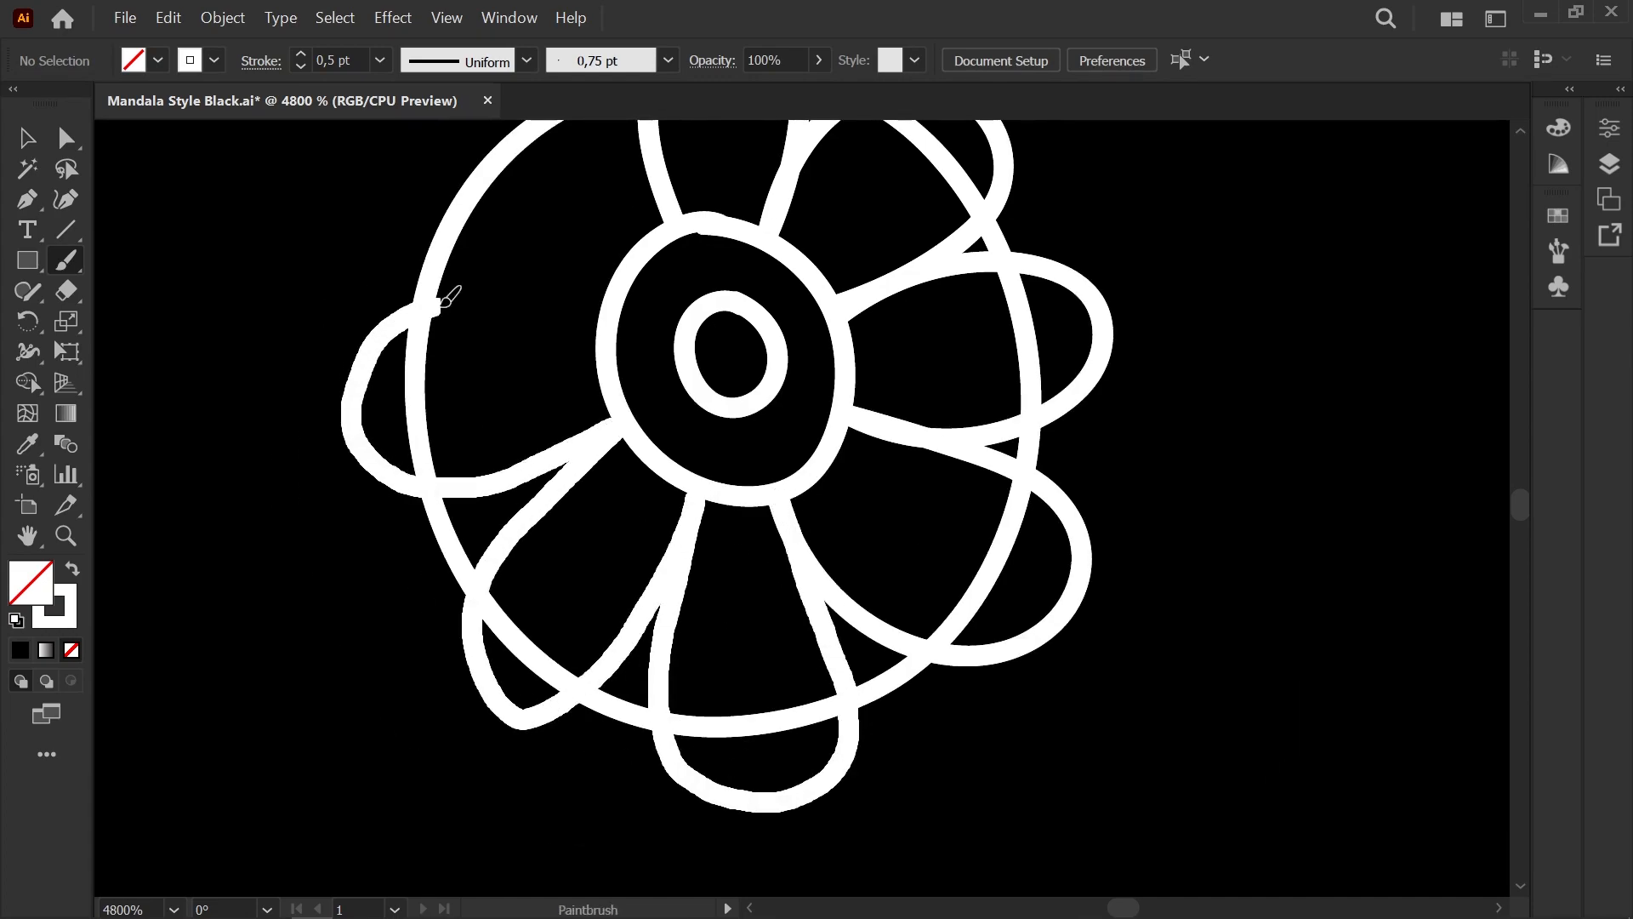
# Step: Paint an upper-left petal beside the top one and continue with petals down the flower's left side
pyautogui.moveTo(608, 124); pyautogui.dragTo(604, 115)
pyautogui.press('space')
pyautogui.moveTo(565, 237)
pyautogui.mouseDown()
pyautogui.moveTo(627, 485)
pyautogui.moveTo(669, 379)
pyautogui.mouseUp()
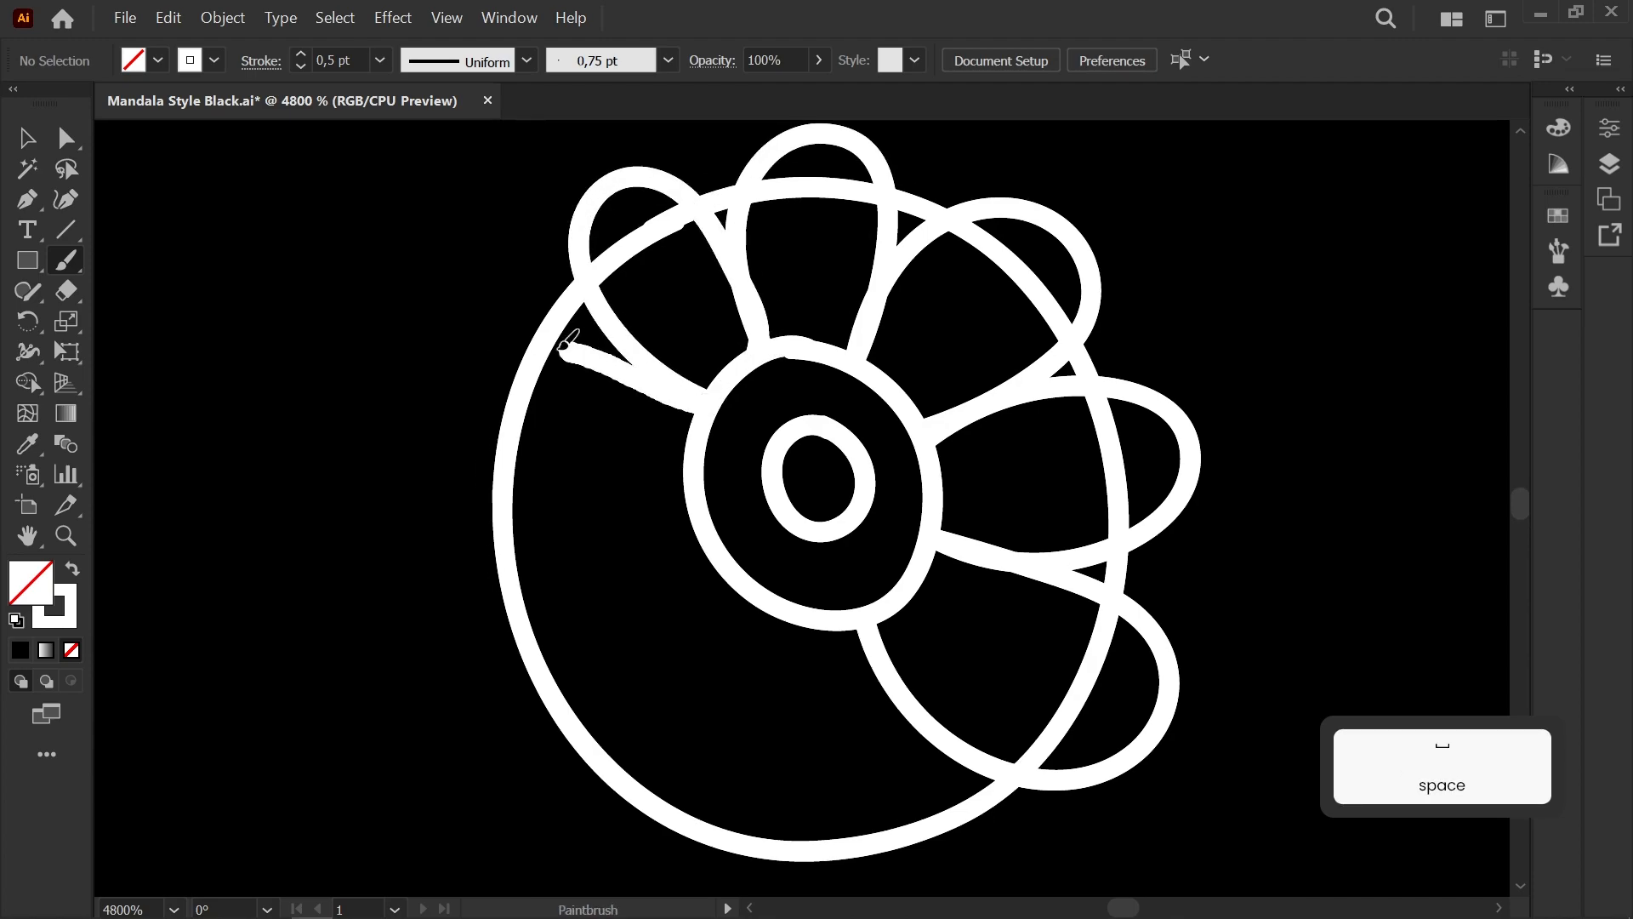
pyautogui.moveTo(584, 344); pyautogui.dragTo(669, 498)
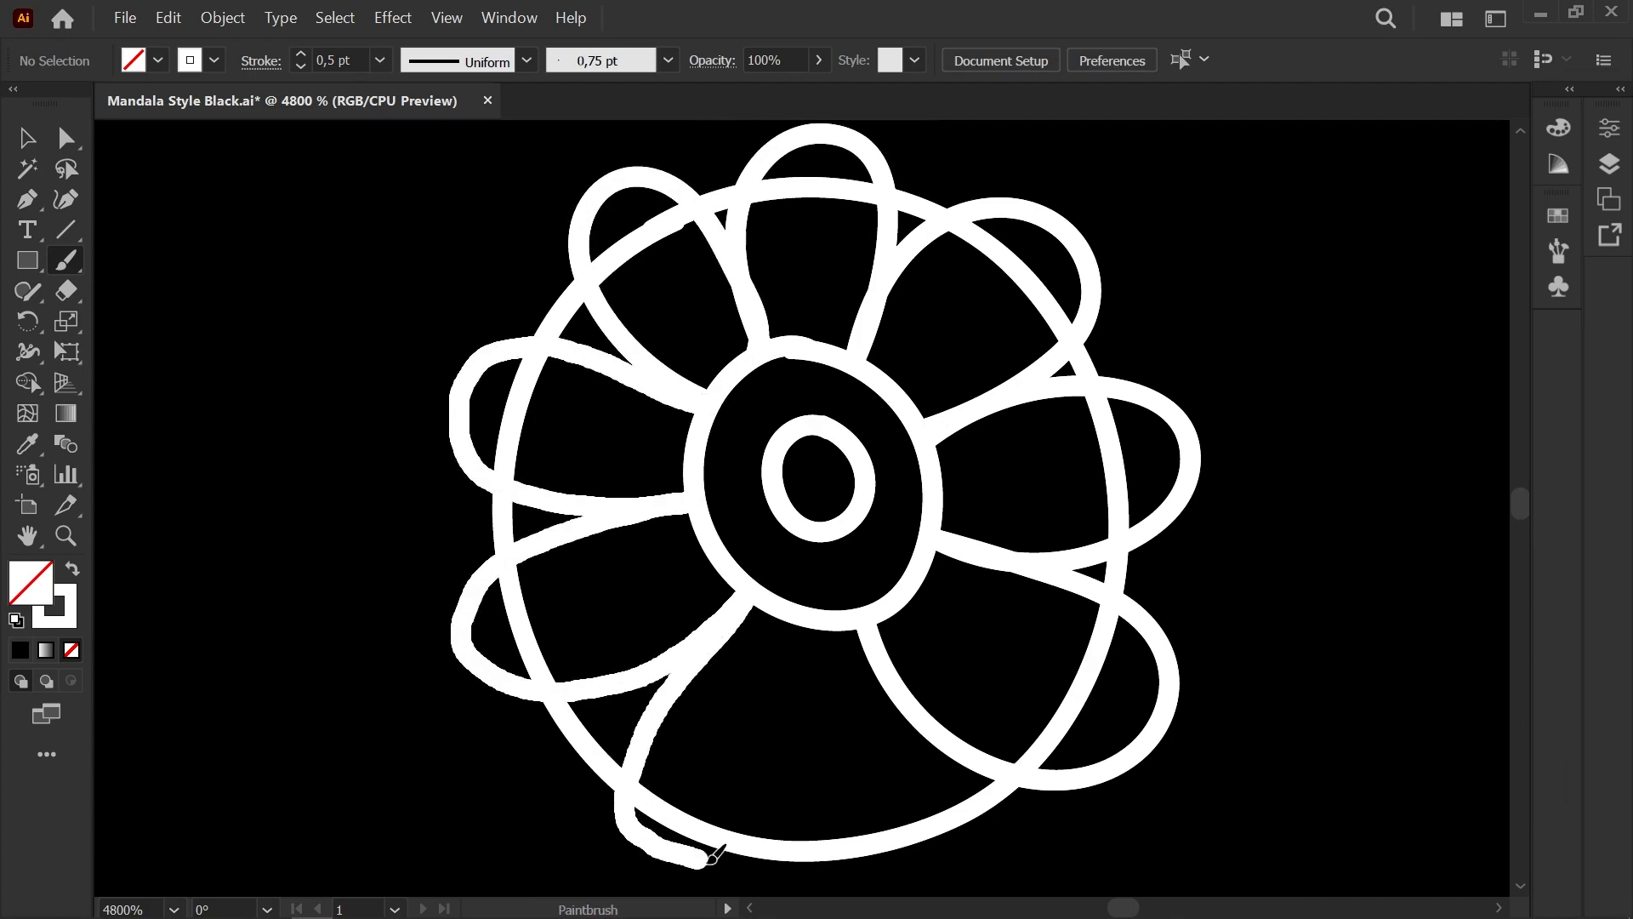
# Step: Paint four petals from the bottom of the flower around its left side to close the petal ring
pyautogui.press('space')
pyautogui.moveTo(842, 625); pyautogui.dragTo(681, 521)
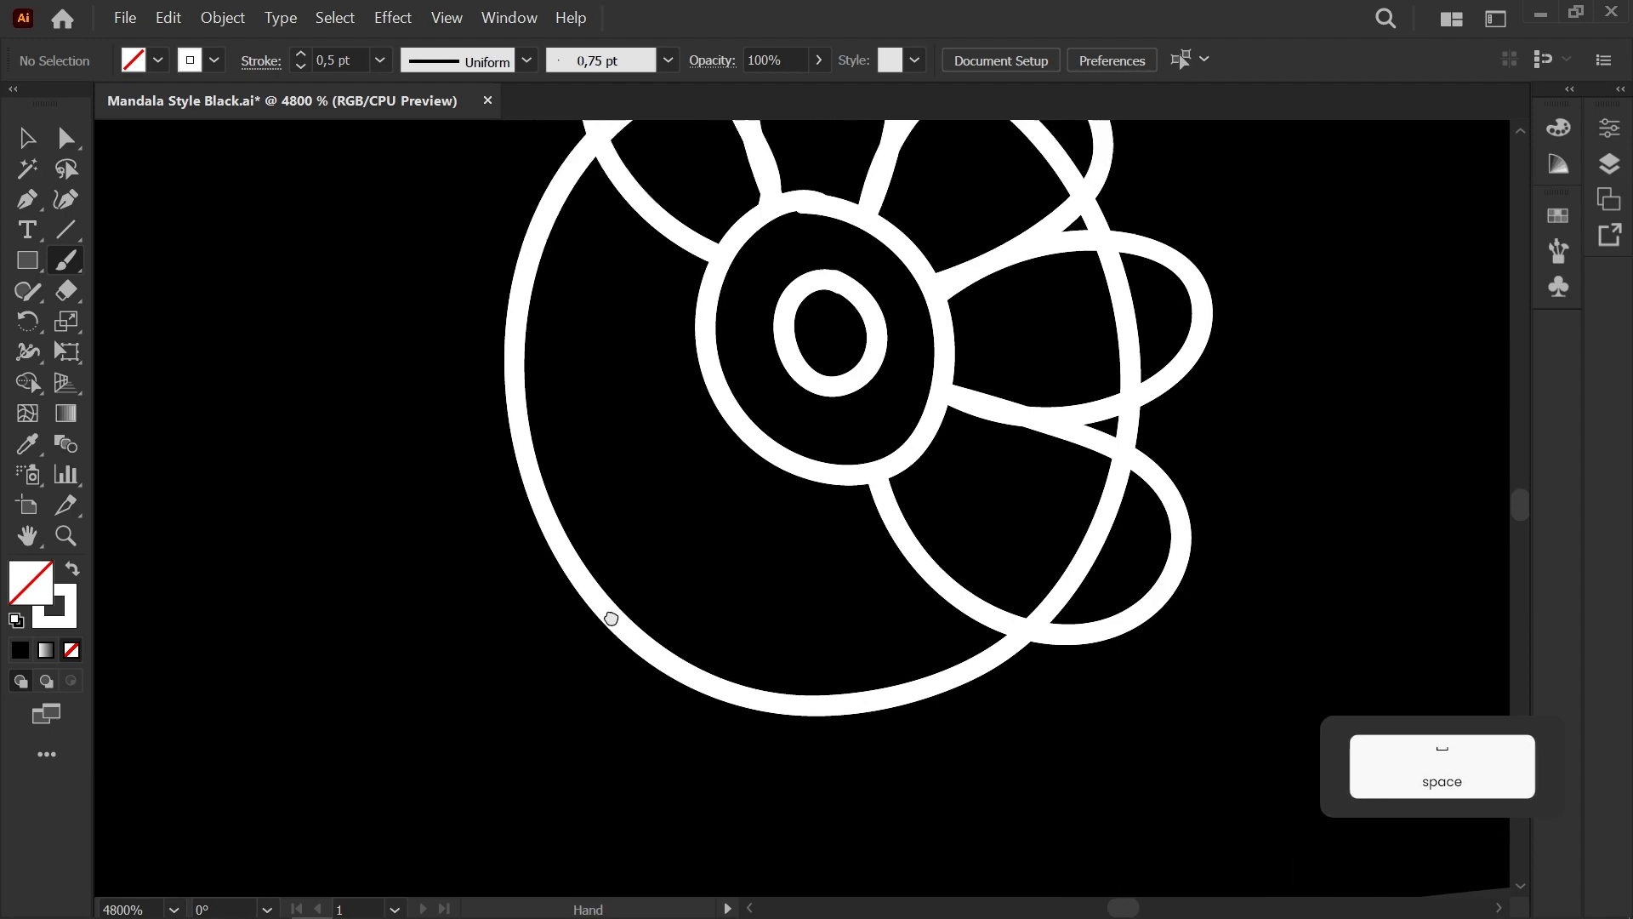
pyautogui.moveTo(864, 485); pyautogui.dragTo(933, 572)
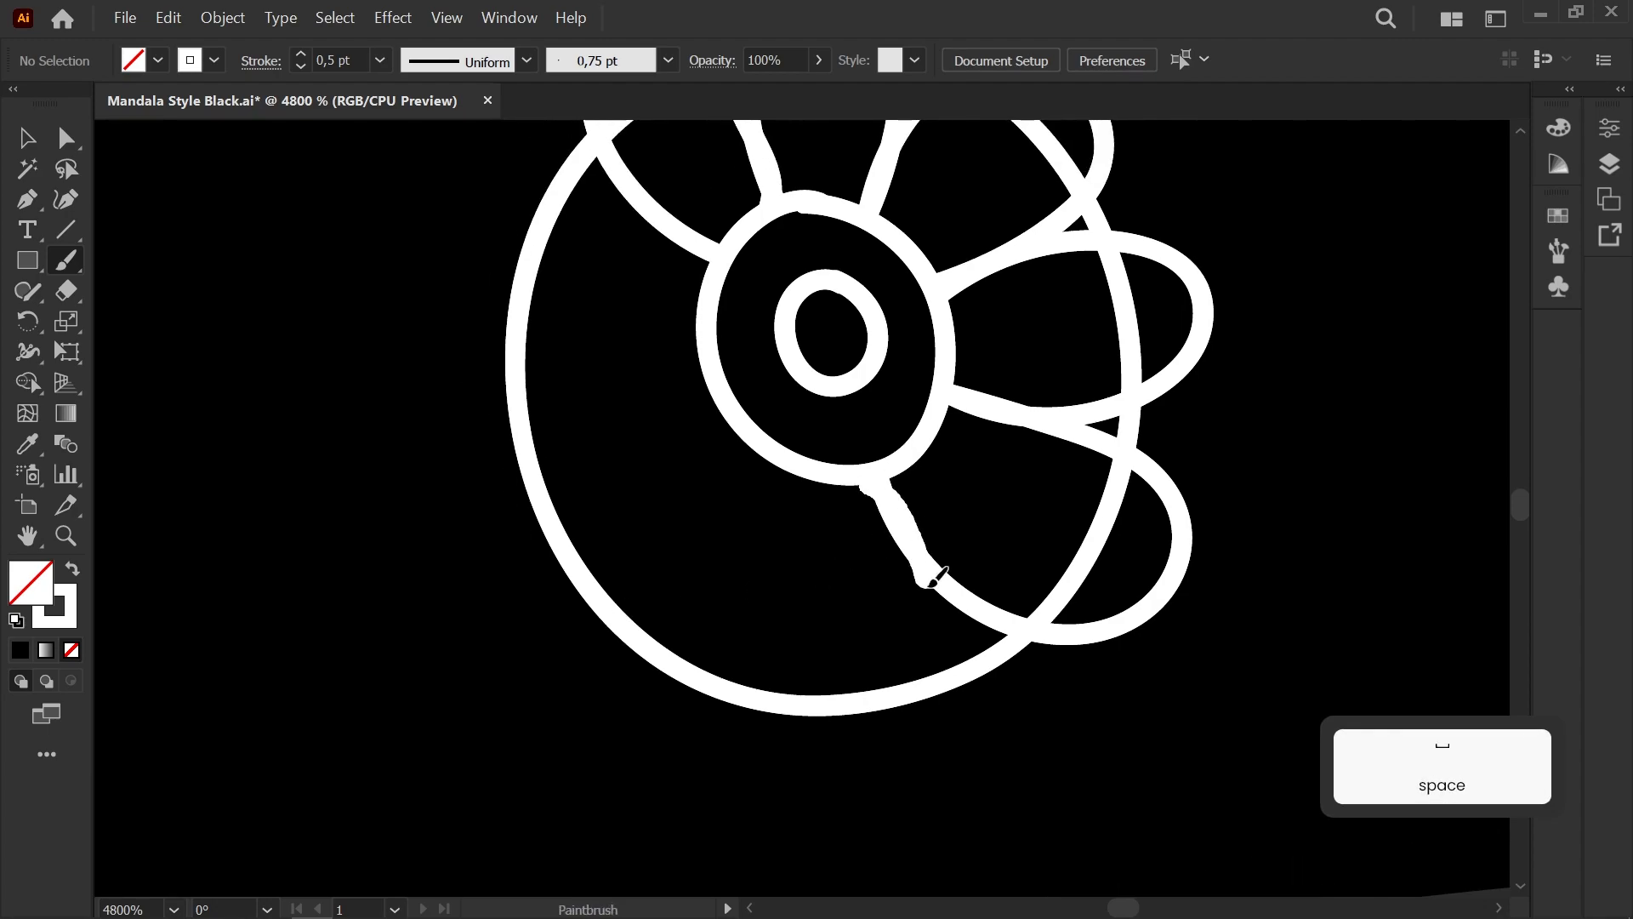
pyautogui.hotkey('ctrl', 'z')
pyautogui.moveTo(784, 795); pyautogui.dragTo(783, 464)
pyautogui.hotkey('ctrl', 'z')
pyautogui.moveTo(876, 483)
pyautogui.mouseDown()
pyautogui.moveTo(917, 546)
pyautogui.moveTo(776, 707)
pyautogui.mouseUp()
pyautogui.moveTo(803, 467); pyautogui.dragTo(587, 644)
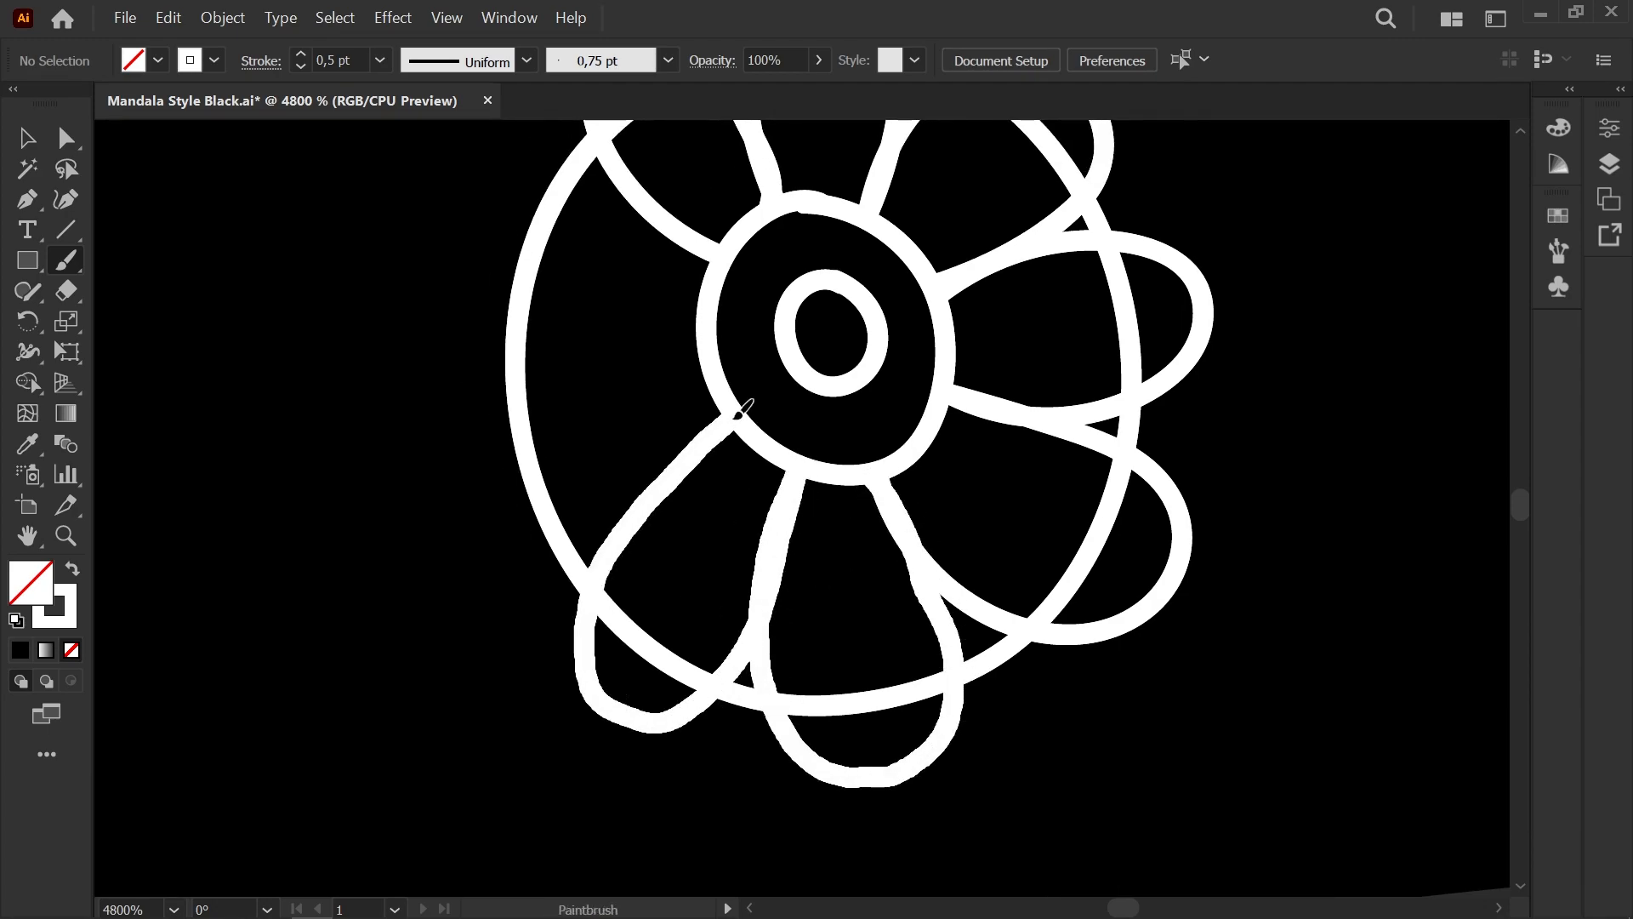
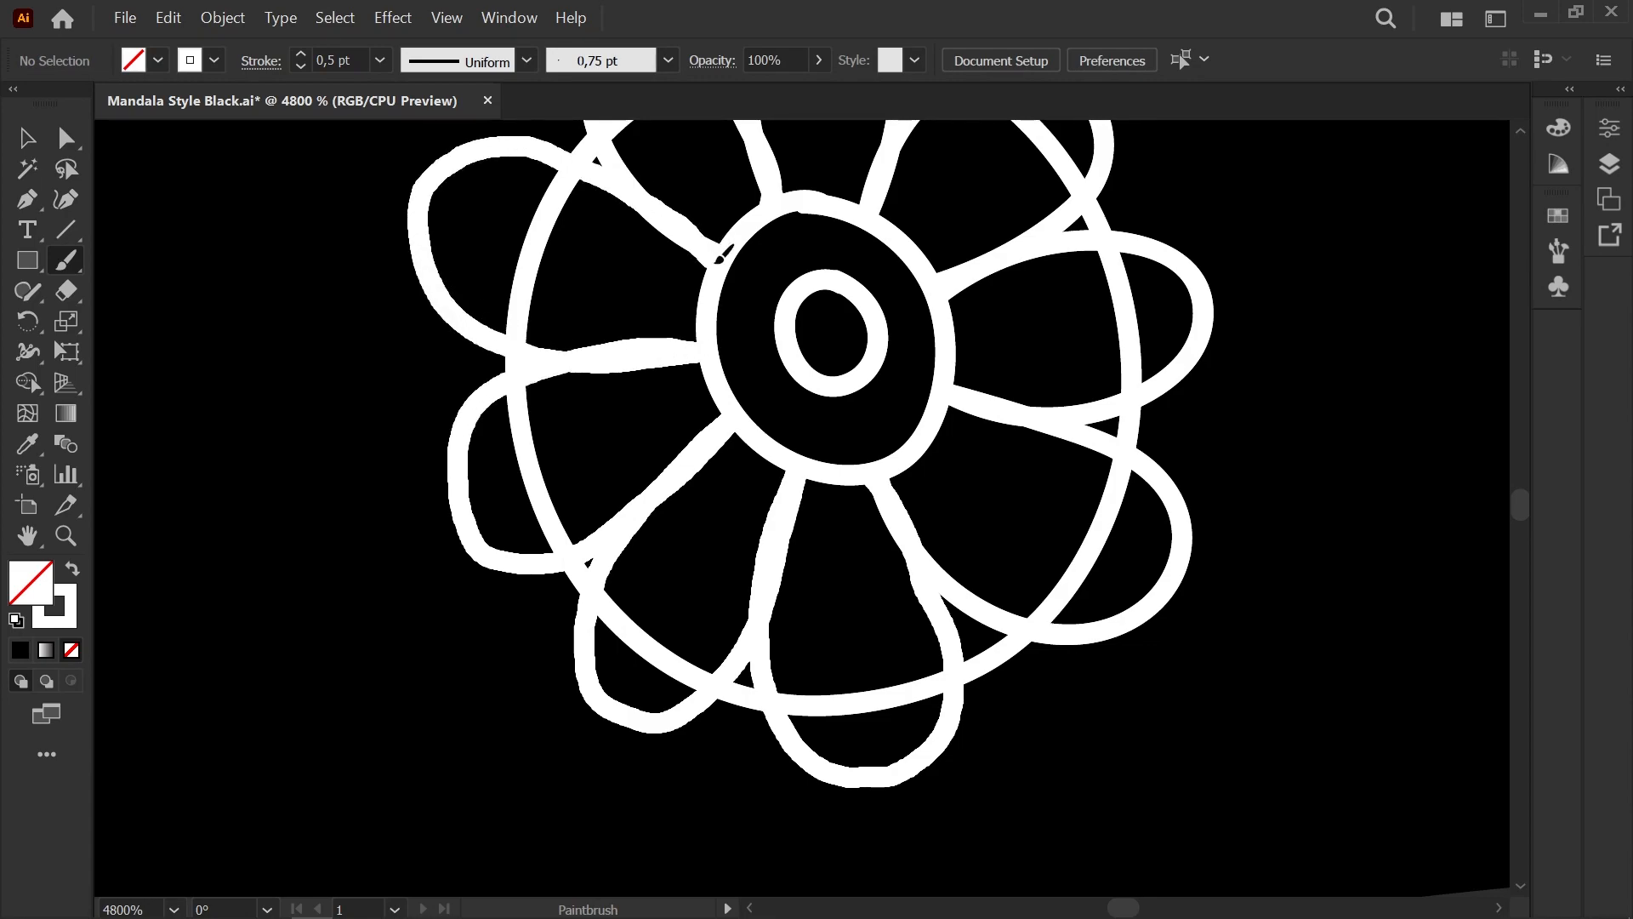
# Step: Delete the three narrow petals at the flower's upper left, top and upper right
pyautogui.scroll(-2, 666, 225)
pyautogui.scroll(2, 666, 225)
pyautogui.press('space')
pyautogui.moveTo(502, 314); pyautogui.dragTo(363, 467)
pyautogui.press('a')
pyautogui.click(524, 213)
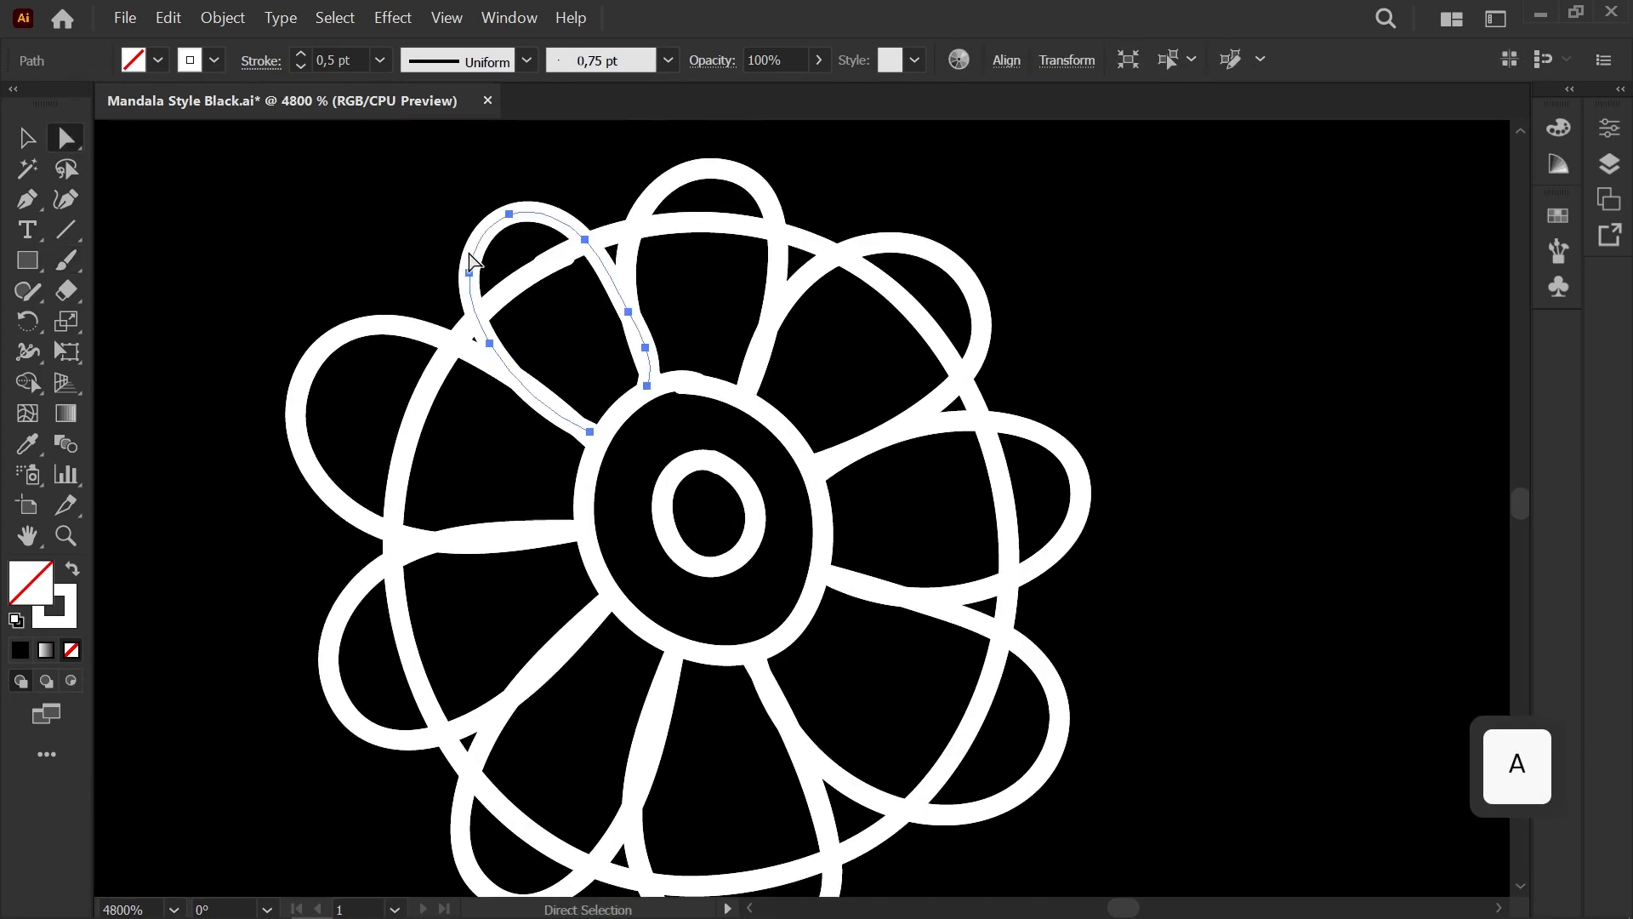
pyautogui.press('Delete')
pyautogui.click(696, 175)
pyautogui.press('Delete')
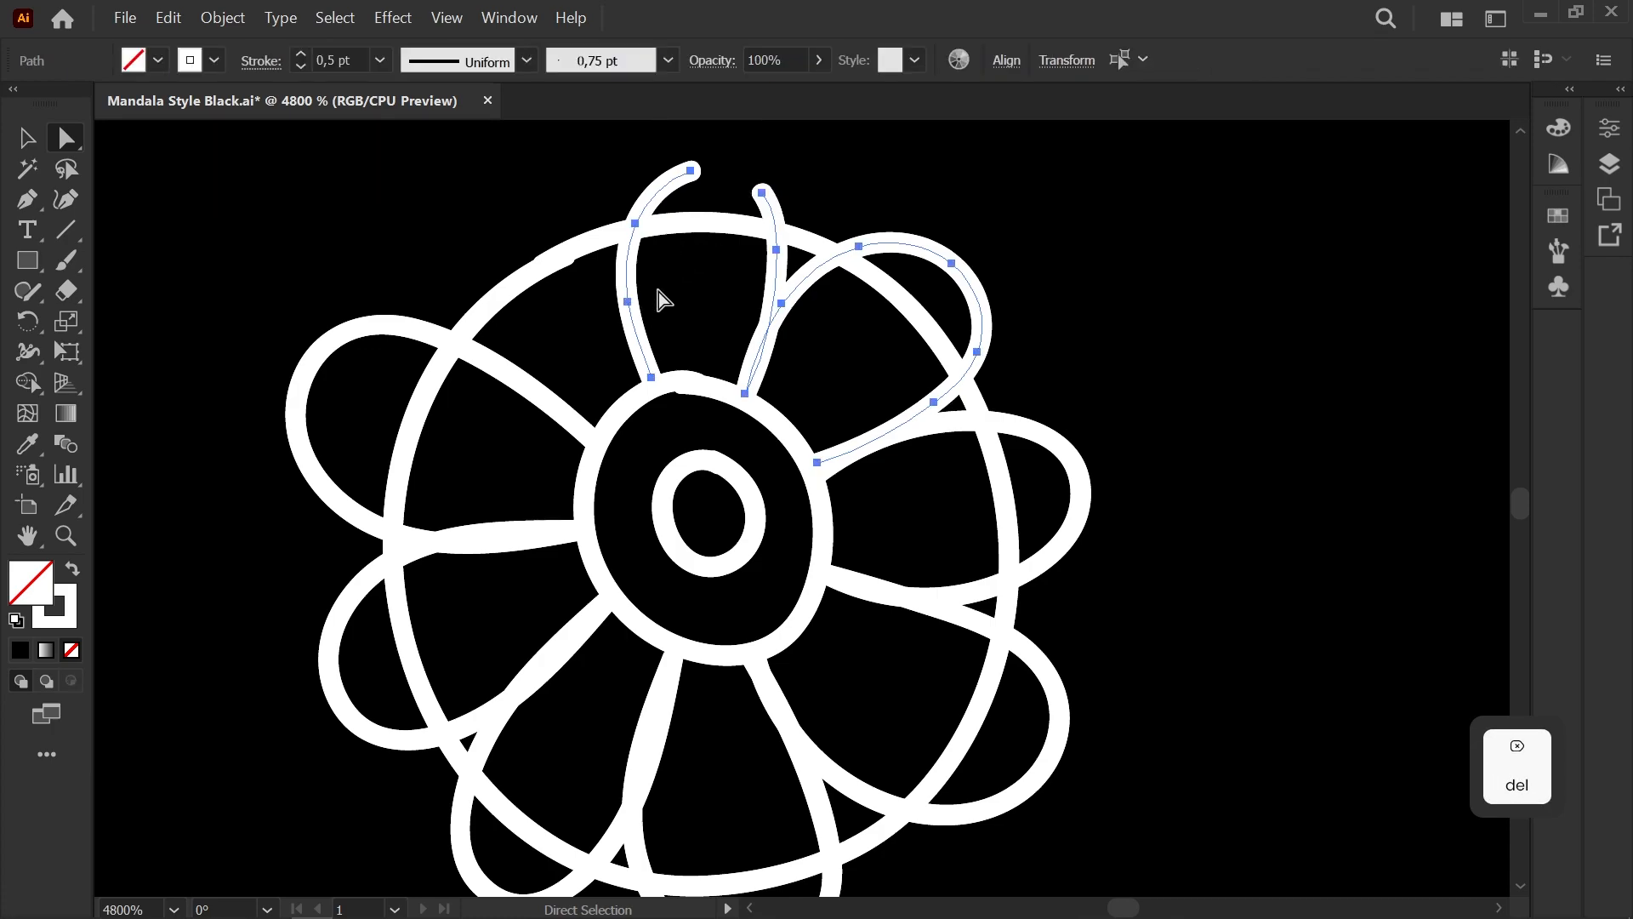
pyautogui.press('Delete')
# Step: Paint two wider petals in the gap at the top of the flower
pyautogui.press('b')
pyautogui.moveTo(606, 410); pyautogui.dragTo(513, 336)
pyautogui.moveTo(736, 216)
pyautogui.mouseDown()
pyautogui.moveTo(942, 321)
pyautogui.moveTo(818, 462)
pyautogui.mouseUp()
pyautogui.hotkey('ctrl', 'z')
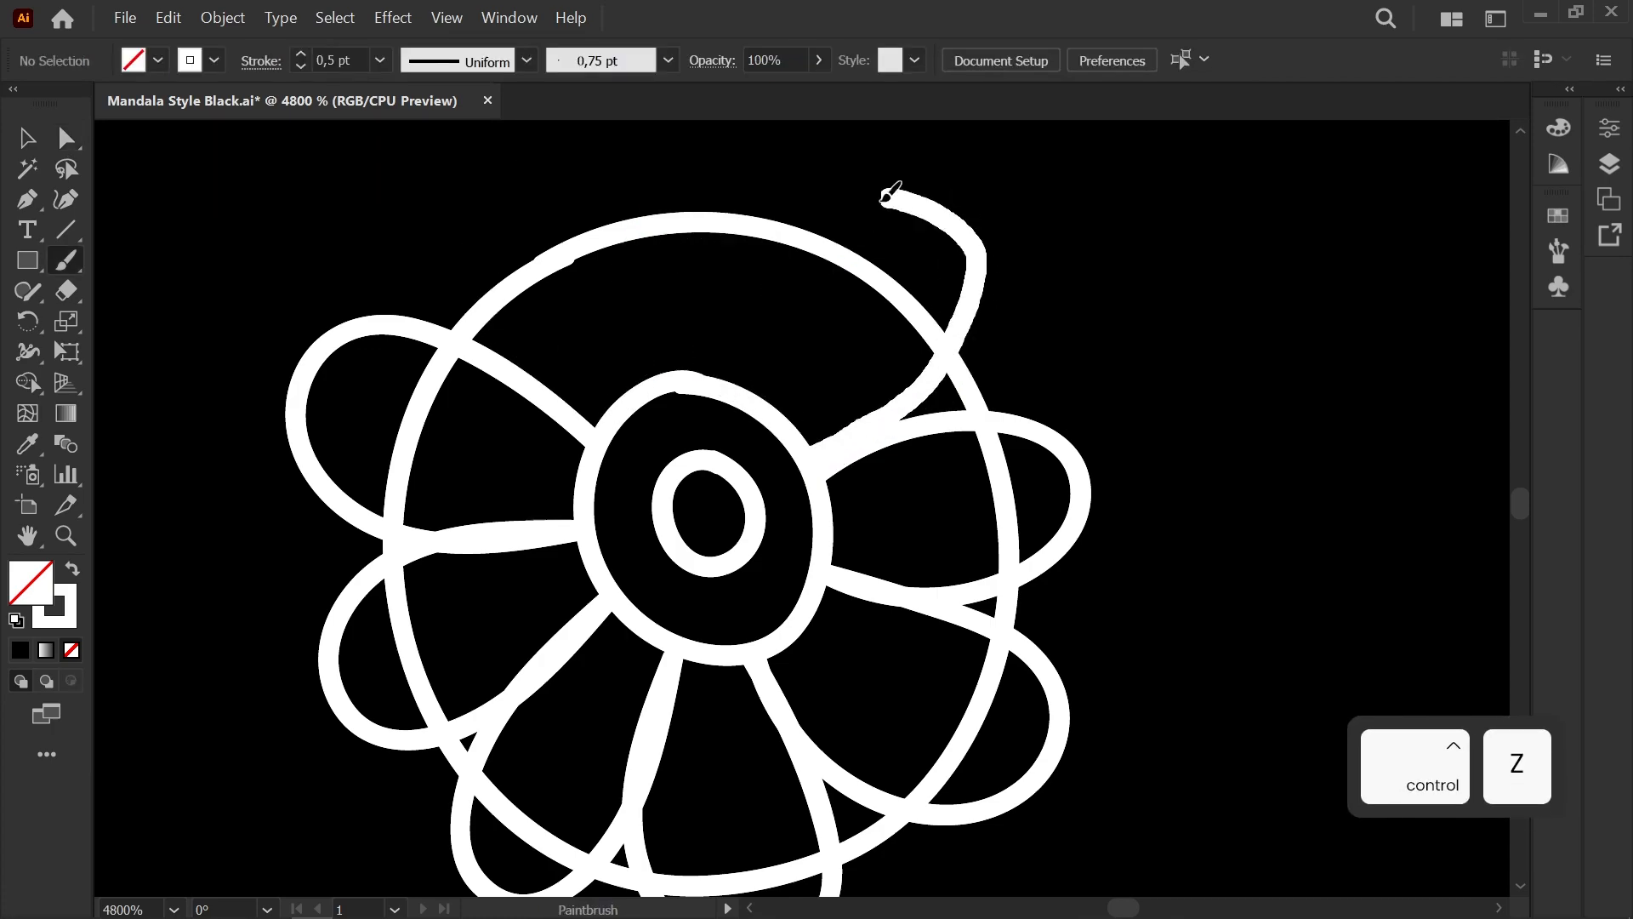
pyautogui.moveTo(725, 256)
pyautogui.mouseDown()
pyautogui.moveTo(576, 396)
pyautogui.moveTo(597, 422)
pyautogui.moveTo(569, 386)
pyautogui.moveTo(725, 229)
pyautogui.moveTo(904, 383)
pyautogui.moveTo(808, 474)
pyautogui.mouseUp()
pyautogui.hotkey('ctrl', 'z')
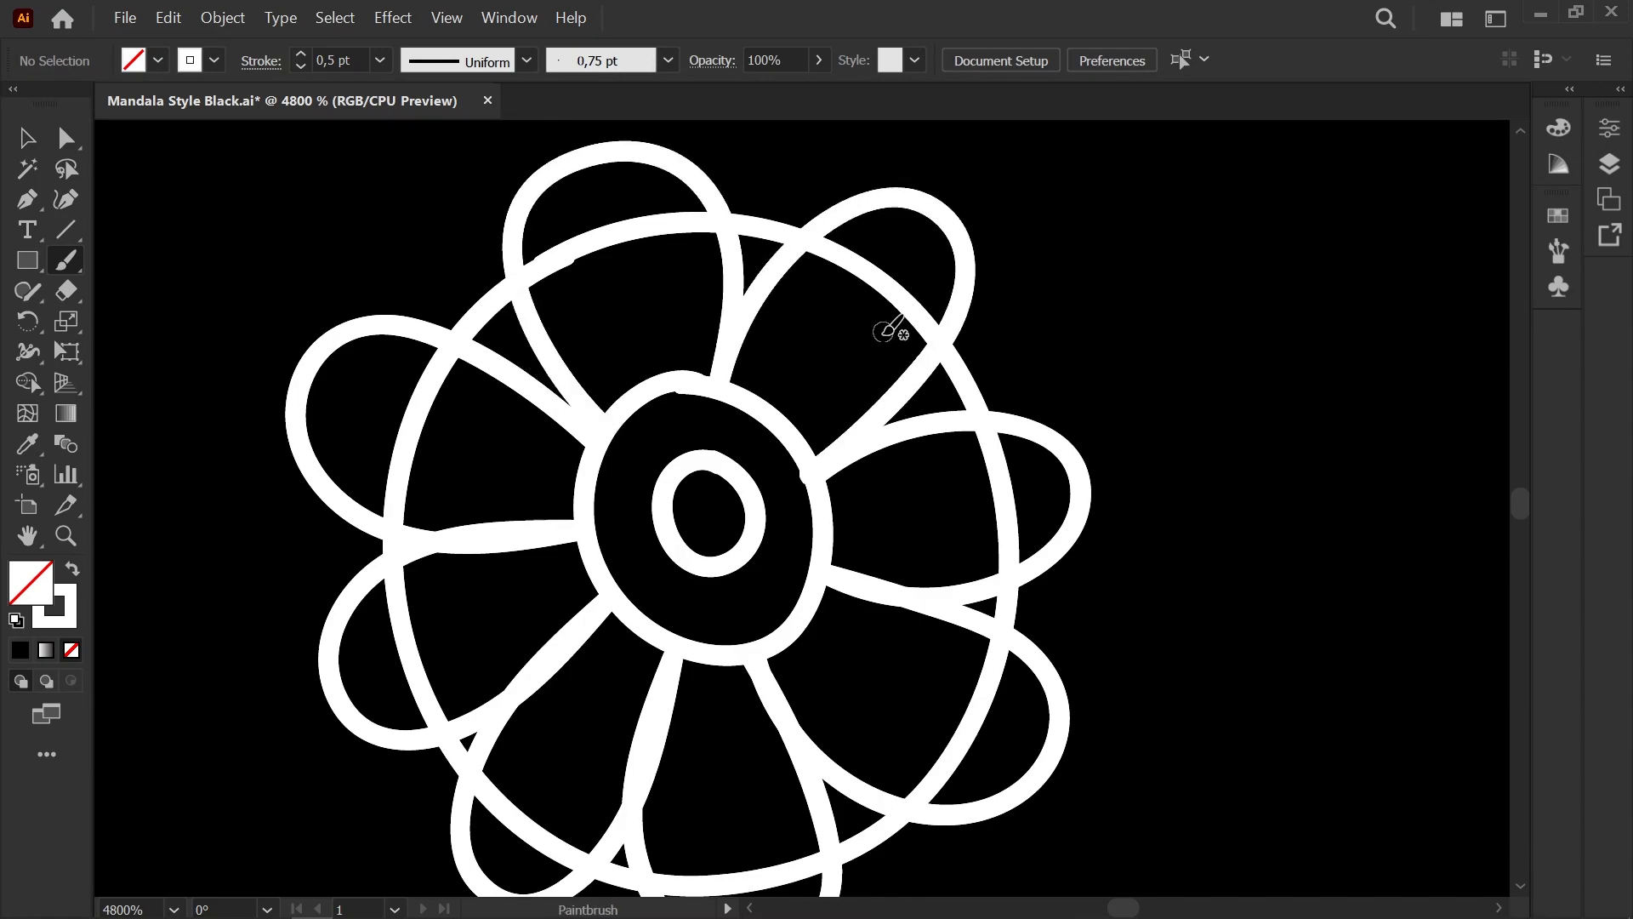
# Step: Delete the large guide circle running through the petals
pyautogui.press('a')
pyautogui.click(773, 246)
pyautogui.press('Delete')
# Step: Move the anchor points at the middle oval's top and the upper-right petal's base so the line ends meet neatly
pyautogui.scroll(1, 731, 396)
pyautogui.press('a')
pyautogui.moveTo(645, 384); pyautogui.dragTo(655, 384)
pyautogui.click(857, 474)
pyautogui.click(817, 477)
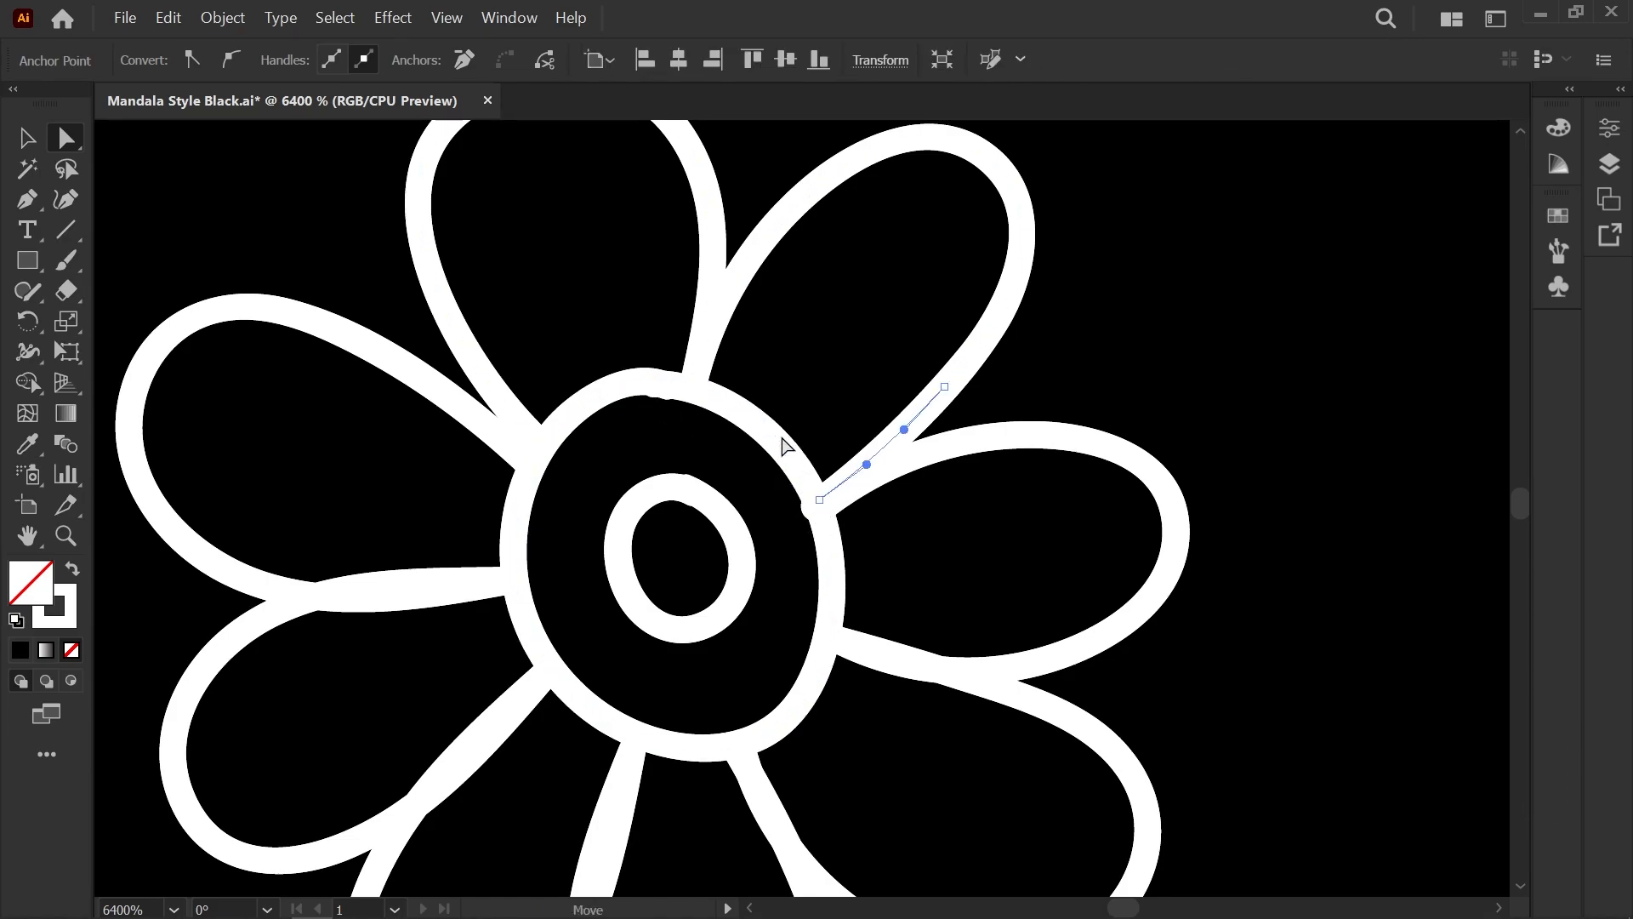
pyautogui.click(666, 390)
pyautogui.click(677, 453)
# Step: Adjust the anchor points along the touching sides of the bottom and lower-left petals to clean up their overlap
pyautogui.scroll(-4, 677, 446)
pyautogui.moveTo(678, 437); pyautogui.dragTo(561, 427)
pyautogui.scroll(3, 550, 561)
pyautogui.click(515, 580)
pyautogui.click(550, 498)
pyautogui.moveTo(550, 498); pyautogui.dragTo(554, 499)
pyautogui.moveTo(418, 430); pyautogui.dragTo(428, 424)
# Step: Reshape the underside of the left petal so it runs smoothly along the petal below it
pyautogui.moveTo(433, 396); pyautogui.dragTo(466, 485)
pyautogui.click(418, 352)
pyautogui.moveTo(417, 353); pyautogui.dragTo(414, 362)
pyautogui.click(324, 342)
pyautogui.click(409, 363)
pyautogui.click(322, 347)
pyautogui.click(455, 199)
pyautogui.click(412, 364)
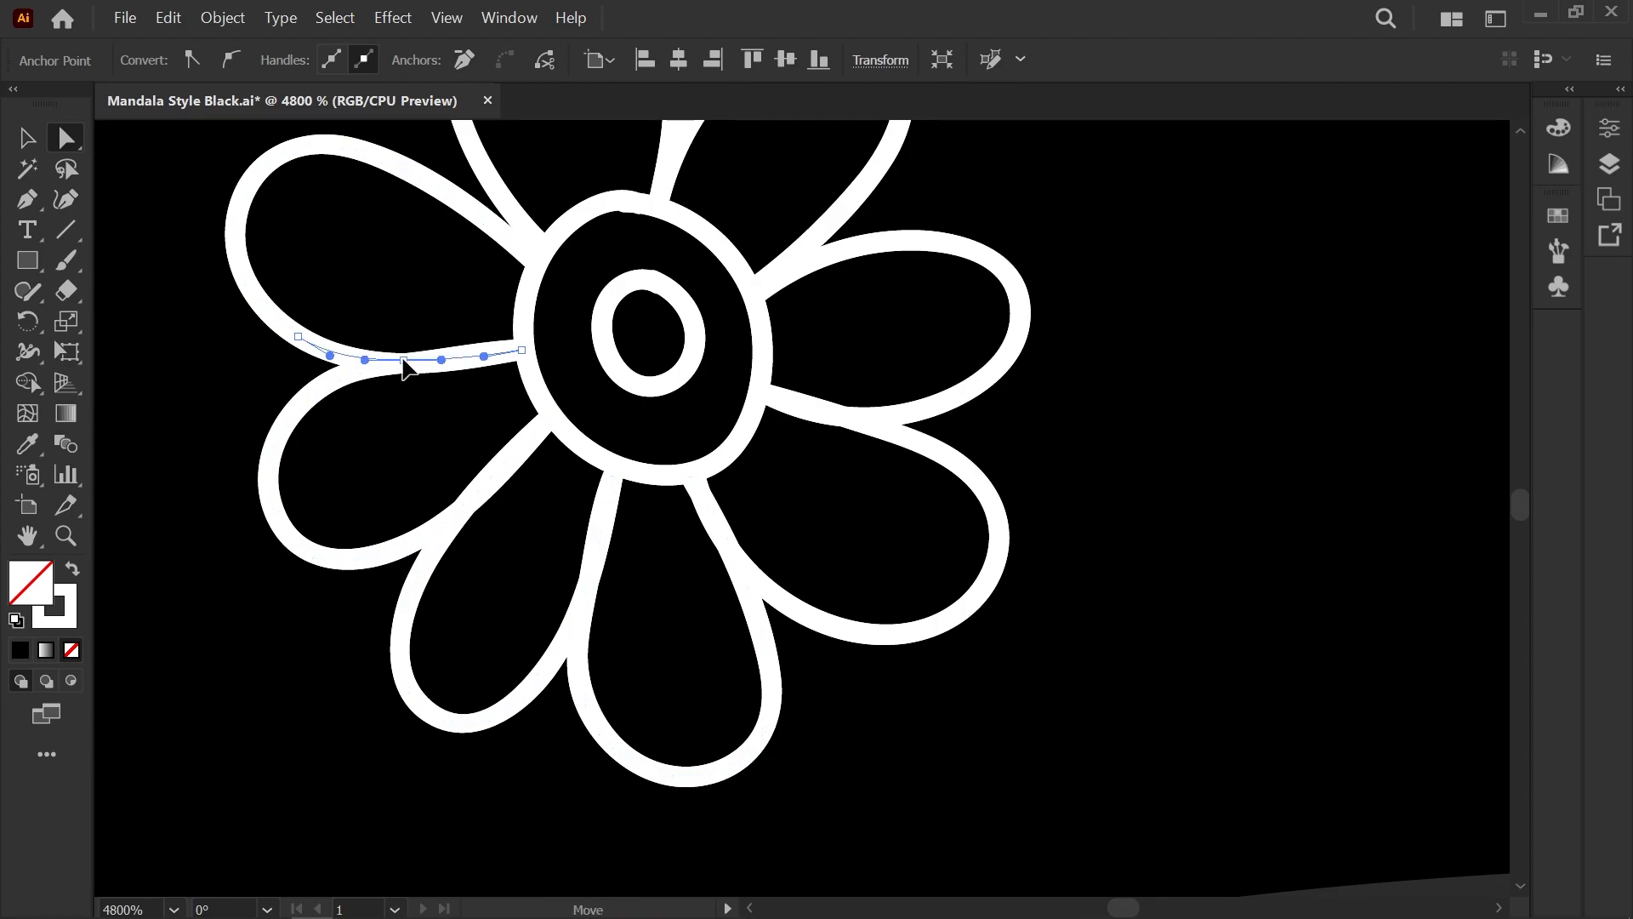
pyautogui.click(448, 332)
# Step: Fine-tune the anchor points on the shared edges of the flower's lower-left petals
pyautogui.moveTo(498, 541); pyautogui.dragTo(494, 587)
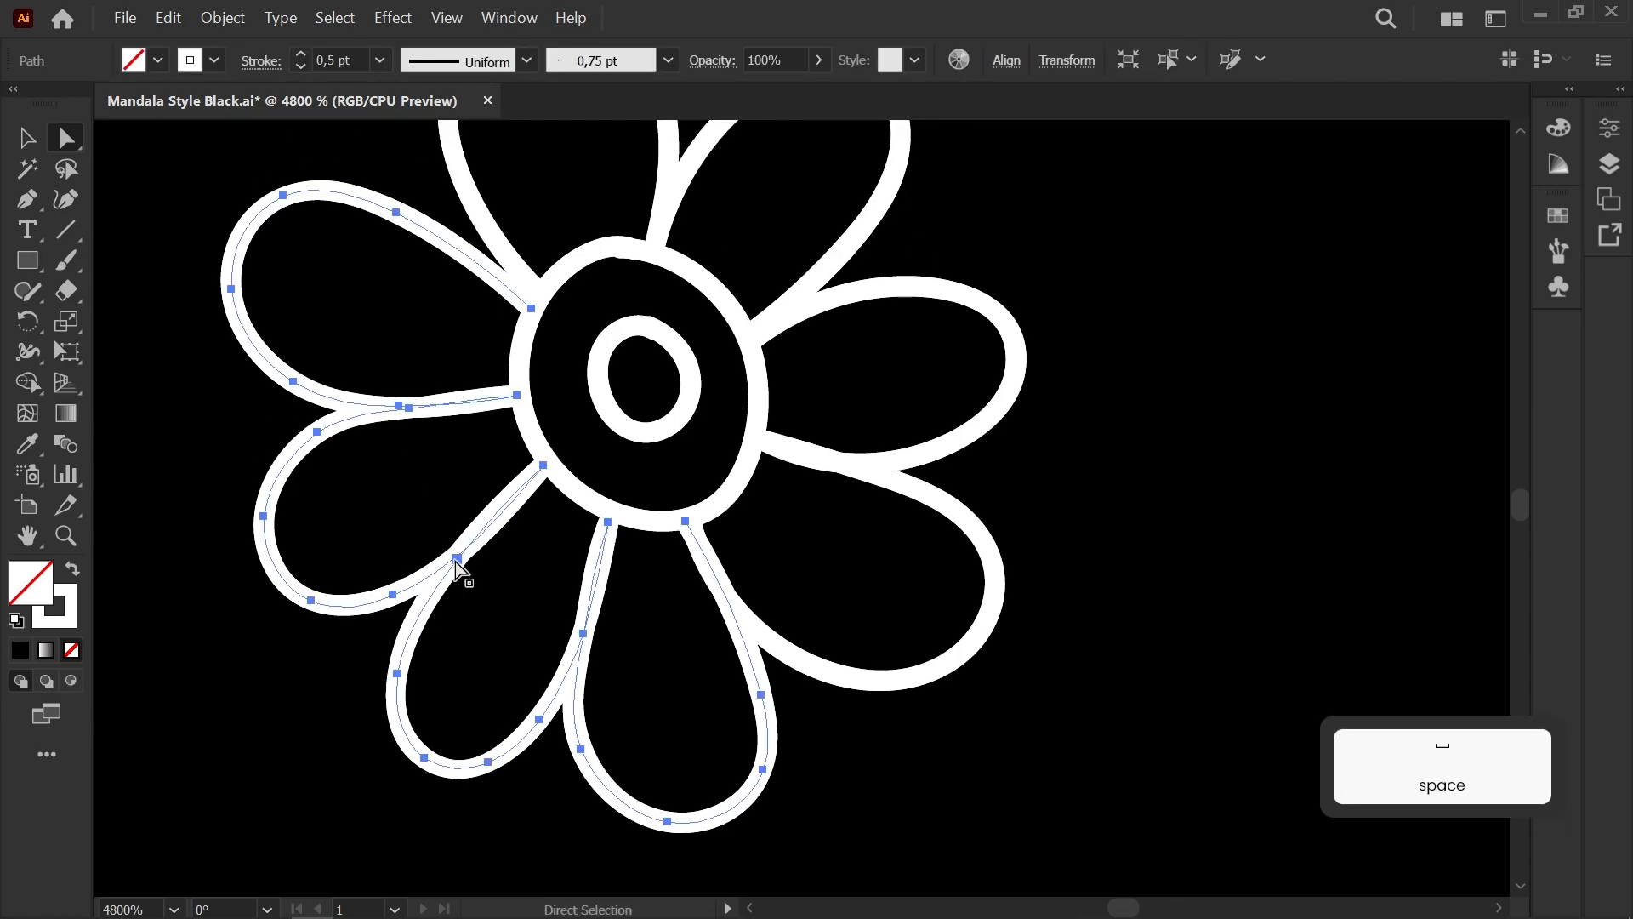
pyautogui.click(463, 559)
pyautogui.click(584, 635)
# Step: Smooth the top of the middle oval and reshape both sides of the wide petal at the flower's top
pyautogui.moveTo(556, 462); pyautogui.dragTo(496, 656)
pyautogui.click(544, 450)
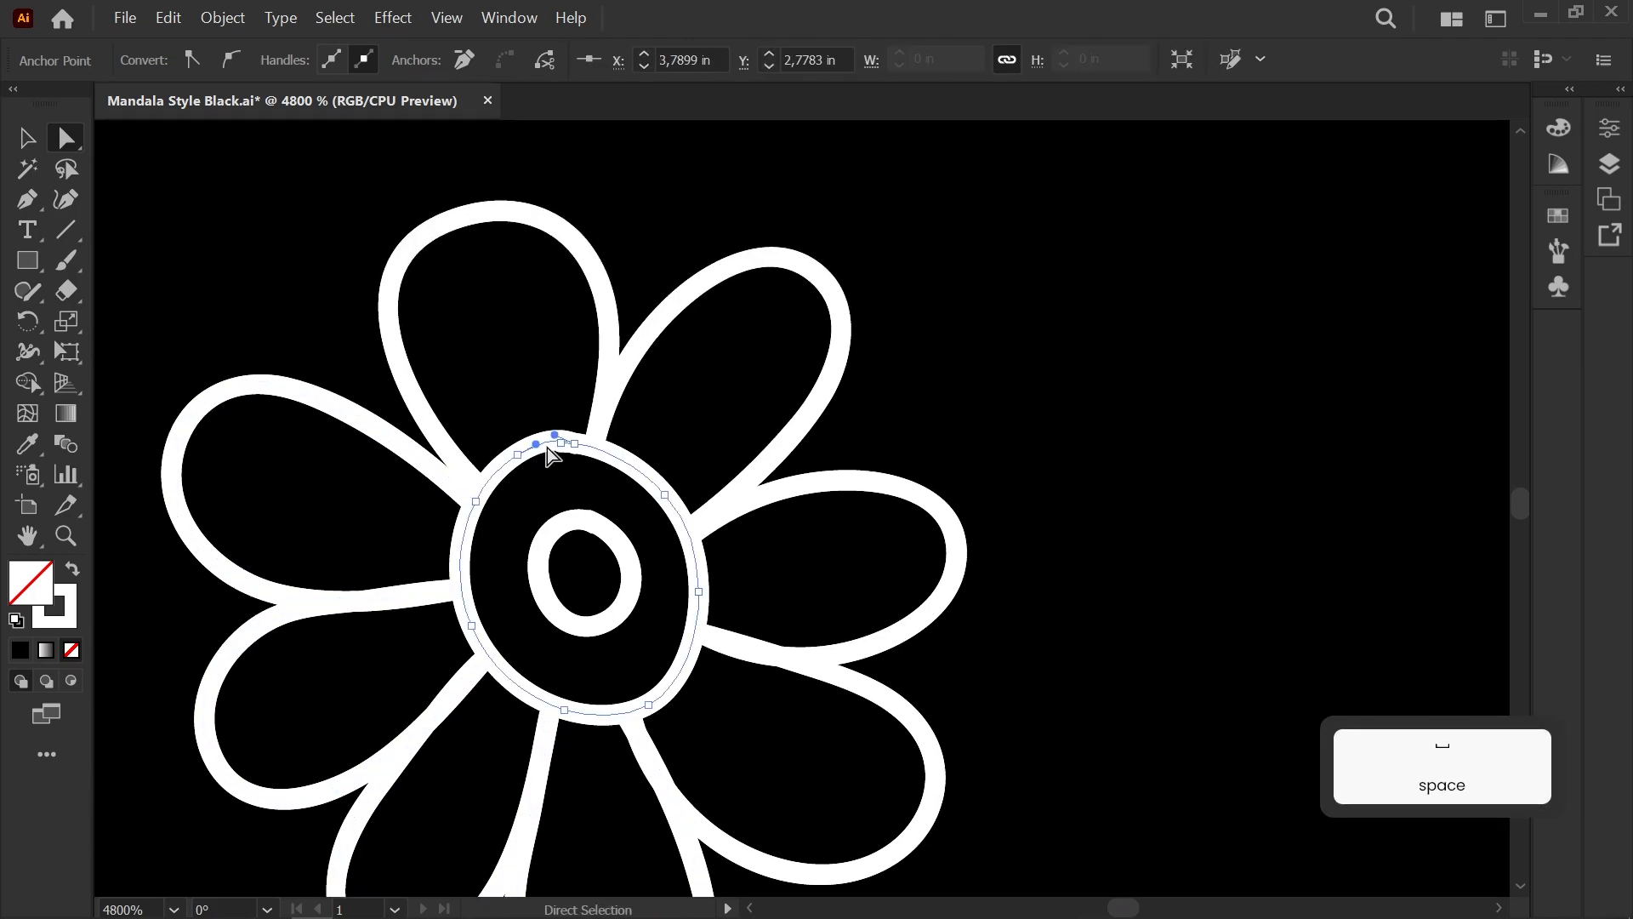
pyautogui.click(497, 211)
pyautogui.moveTo(395, 351); pyautogui.dragTo(401, 341)
pyautogui.moveTo(608, 318); pyautogui.dragTo(595, 315)
pyautogui.click(493, 328)
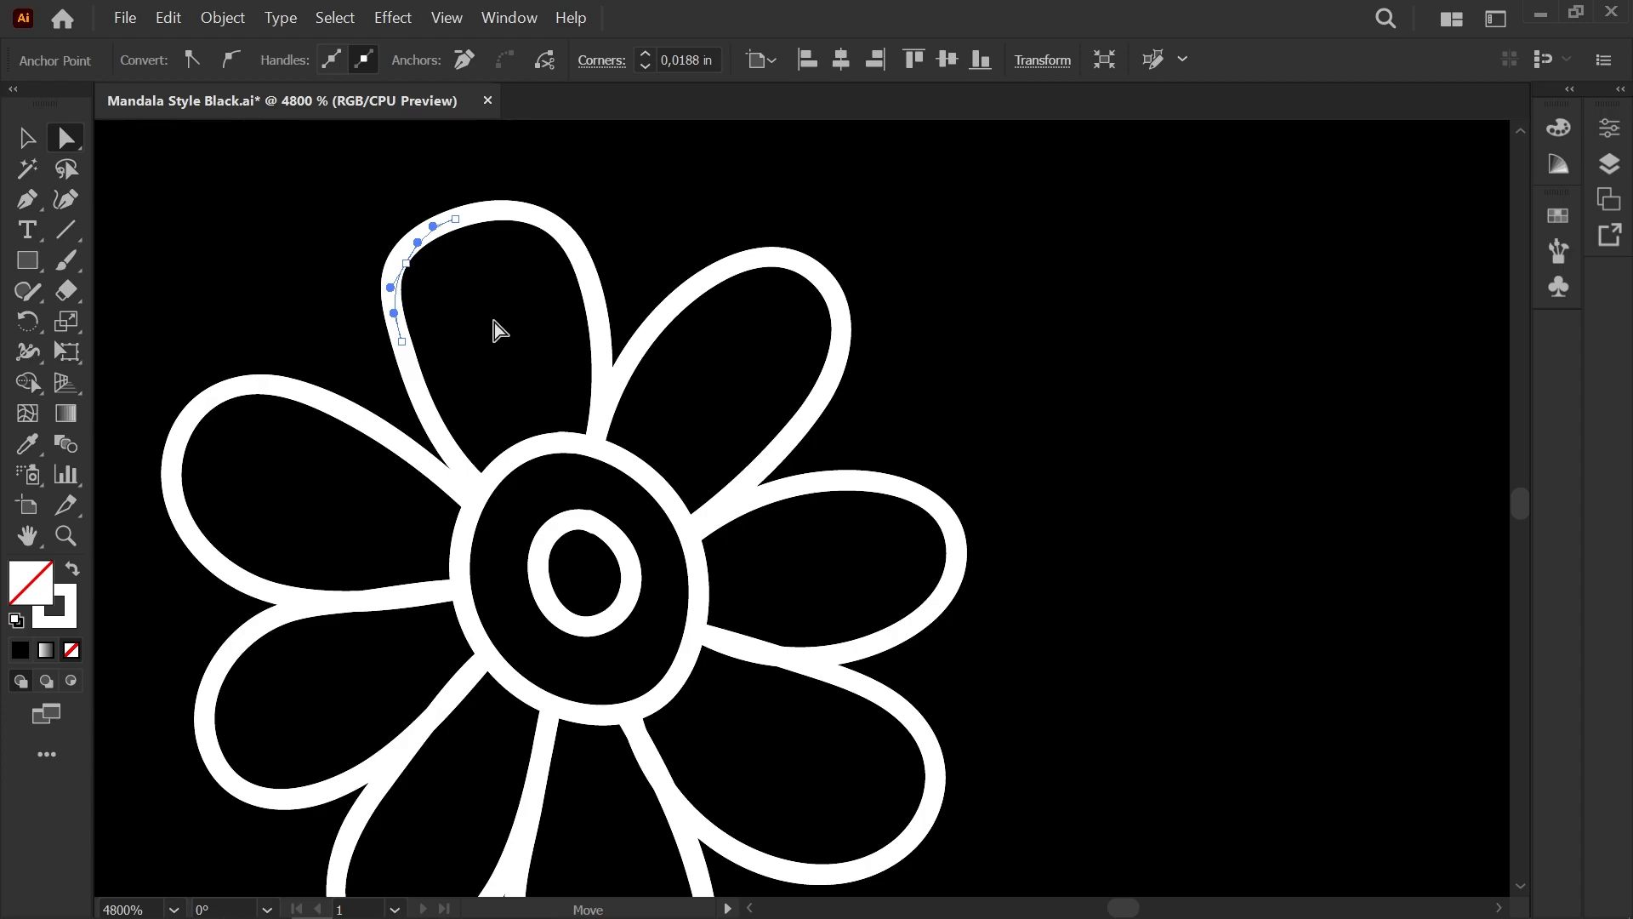
# Step: Paint a small oval centred on the vertical guide, midway between the two mirrored flowers
pyautogui.scroll(-8, 631, 431)
pyautogui.scroll(3, 639, 412)
pyautogui.scroll(-2, 636, 409)
pyautogui.scroll(3, 773, 432)
pyautogui.moveTo(795, 430); pyautogui.dragTo(821, 455)
pyautogui.press('b')
pyautogui.moveTo(853, 387); pyautogui.dragTo(859, 396)
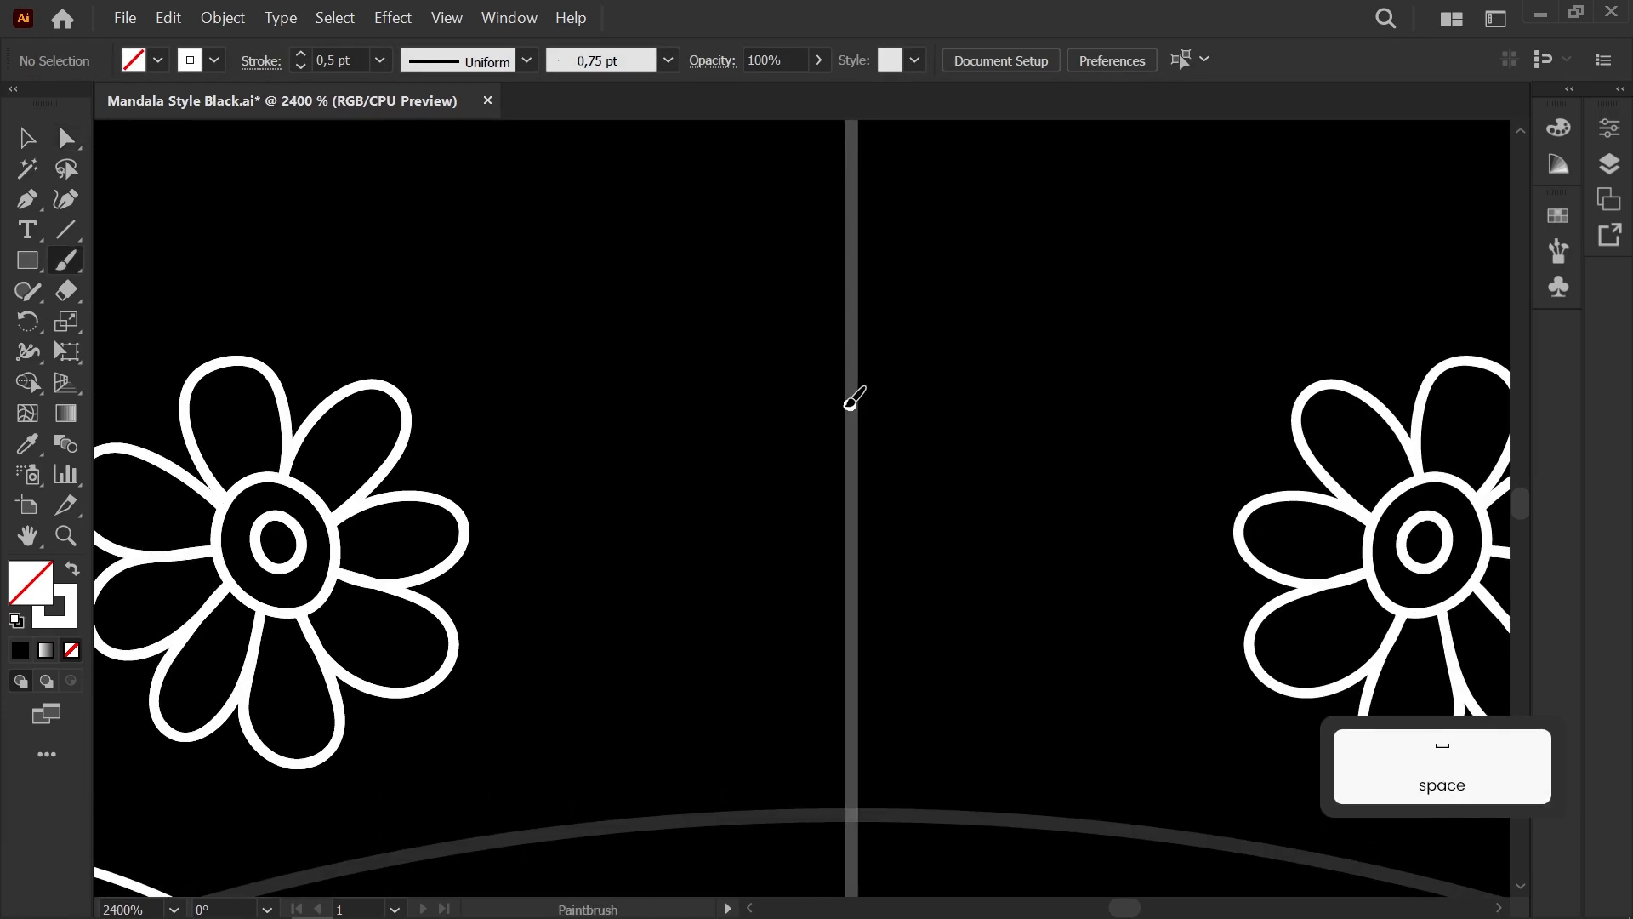
# Step: Paint a medium and a large ring around the small oval on the vertical guide
pyautogui.moveTo(859, 337)
pyautogui.mouseDown()
pyautogui.moveTo(779, 349)
pyautogui.moveTo(778, 491)
pyautogui.moveTo(846, 535)
pyautogui.moveTo(787, 364)
pyautogui.mouseUp()
pyautogui.hotkey('ctrl', 'z')
pyautogui.moveTo(844, 551); pyautogui.dragTo(851, 555)
pyautogui.moveTo(857, 221); pyautogui.dragTo(800, 229)
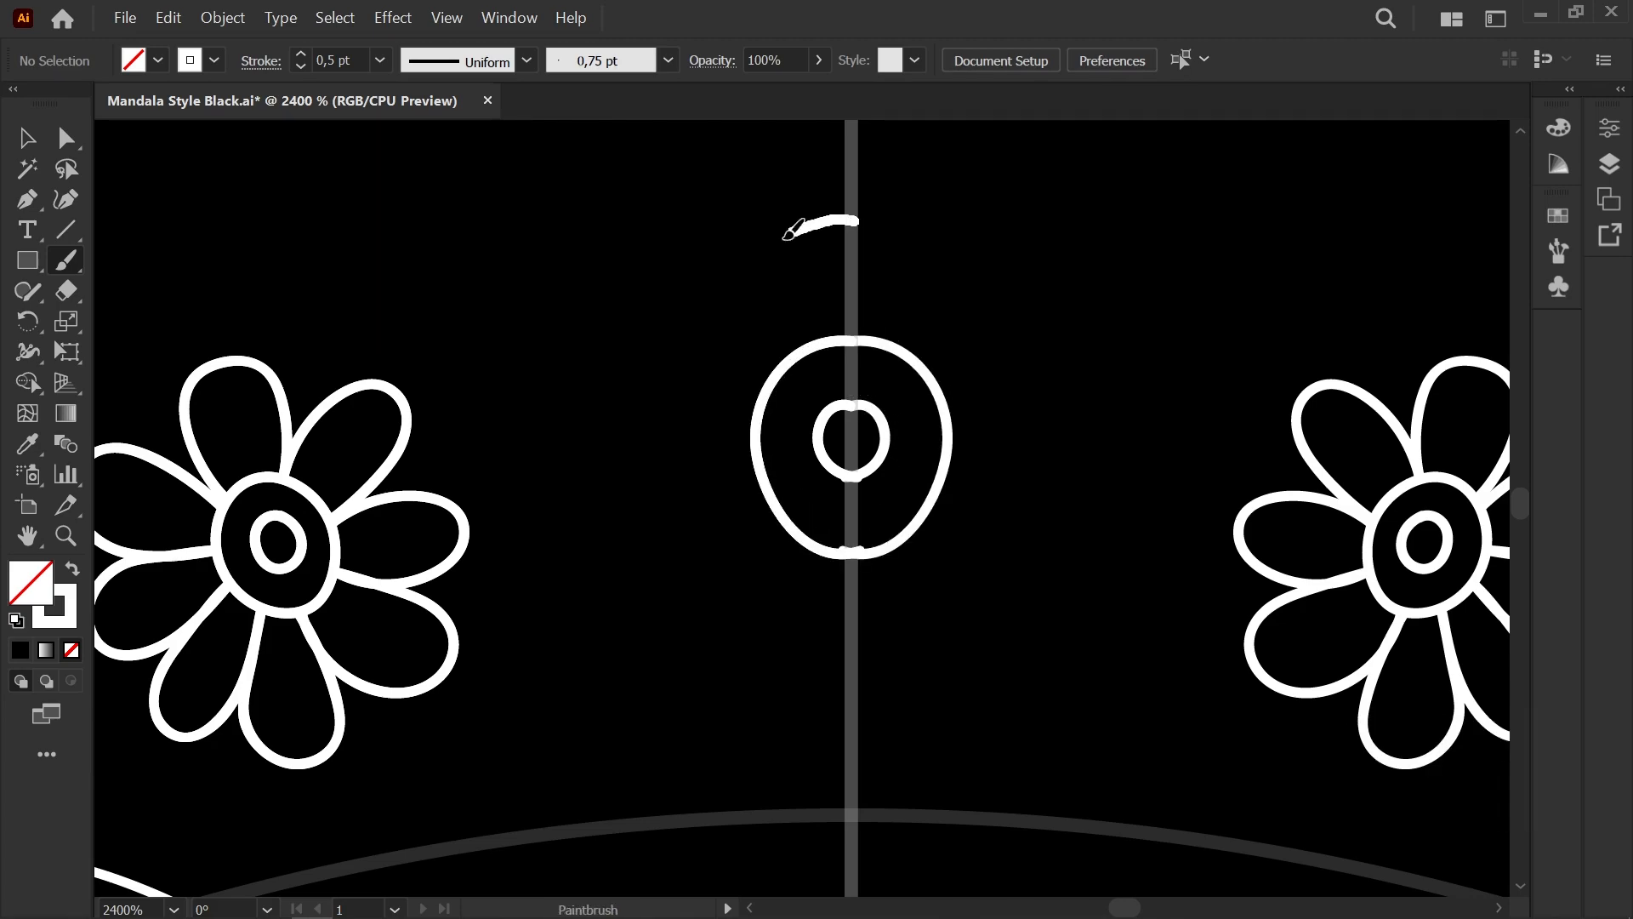
pyautogui.moveTo(717, 612); pyautogui.dragTo(859, 667)
# Step: Pull the anchor points on the large ring's left side outward to round it
pyautogui.press('a')
pyautogui.moveTo(656, 424); pyautogui.dragTo(648, 411)
pyautogui.moveTo(692, 316); pyautogui.dragTo(729, 262)
# Step: Paint a large outer ring around the two ovals and reshape the middle oval's bottom and lower side by moving its anchor points
pyautogui.click(770, 513)
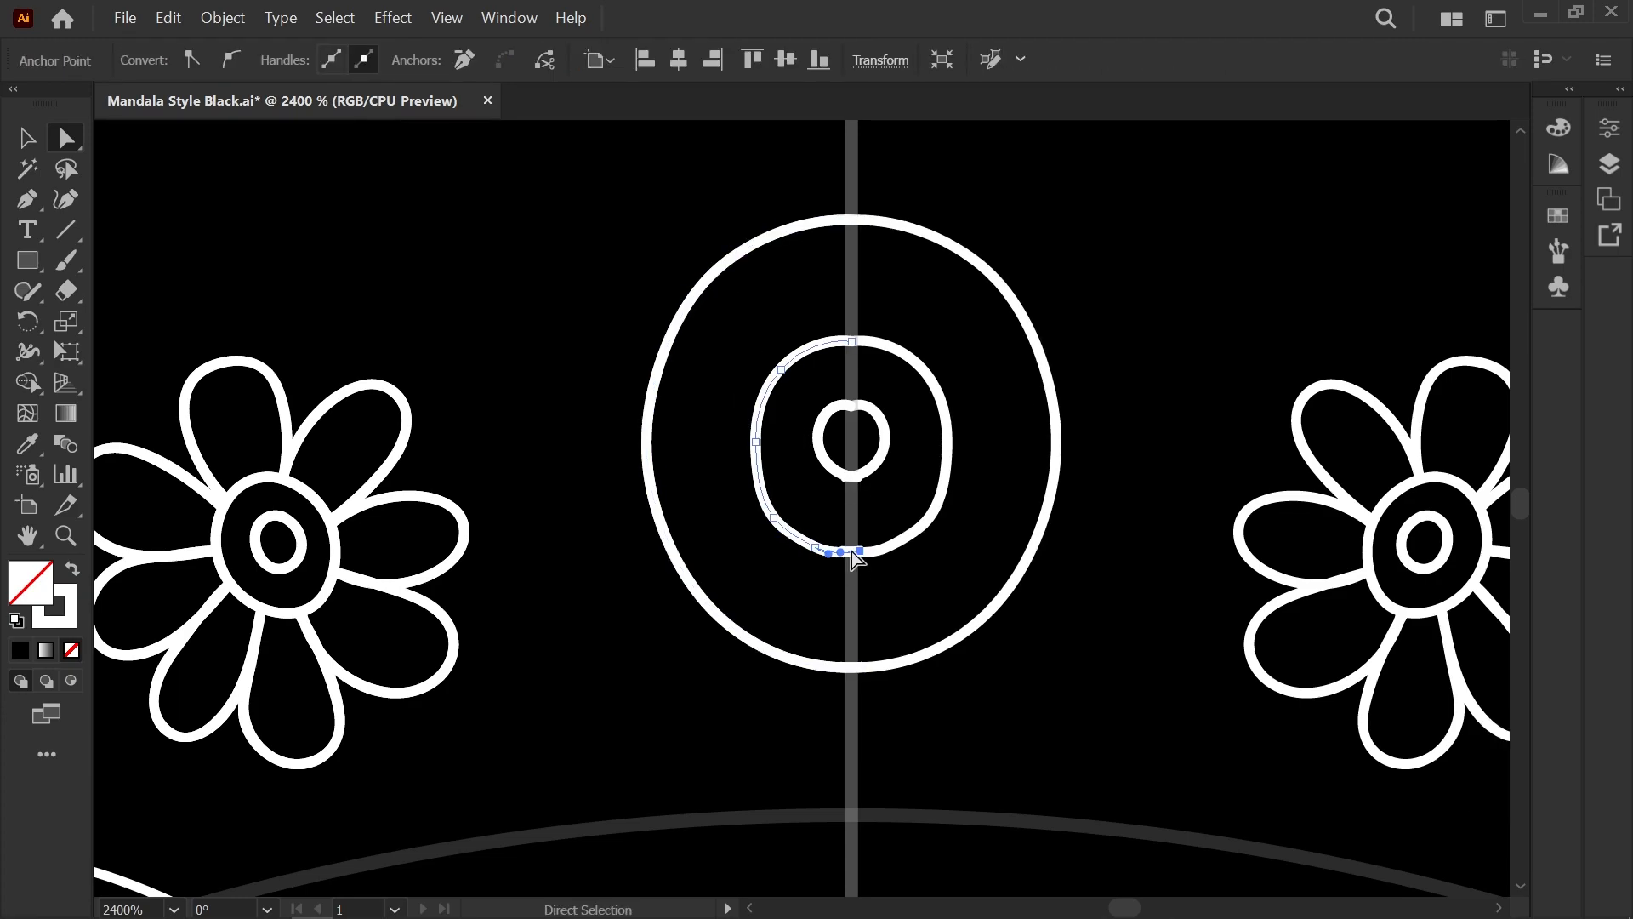
pyautogui.moveTo(853, 559); pyautogui.dragTo(853, 557)
pyautogui.moveTo(899, 489); pyautogui.dragTo(807, 527)
pyautogui.scroll(2, 807, 526)
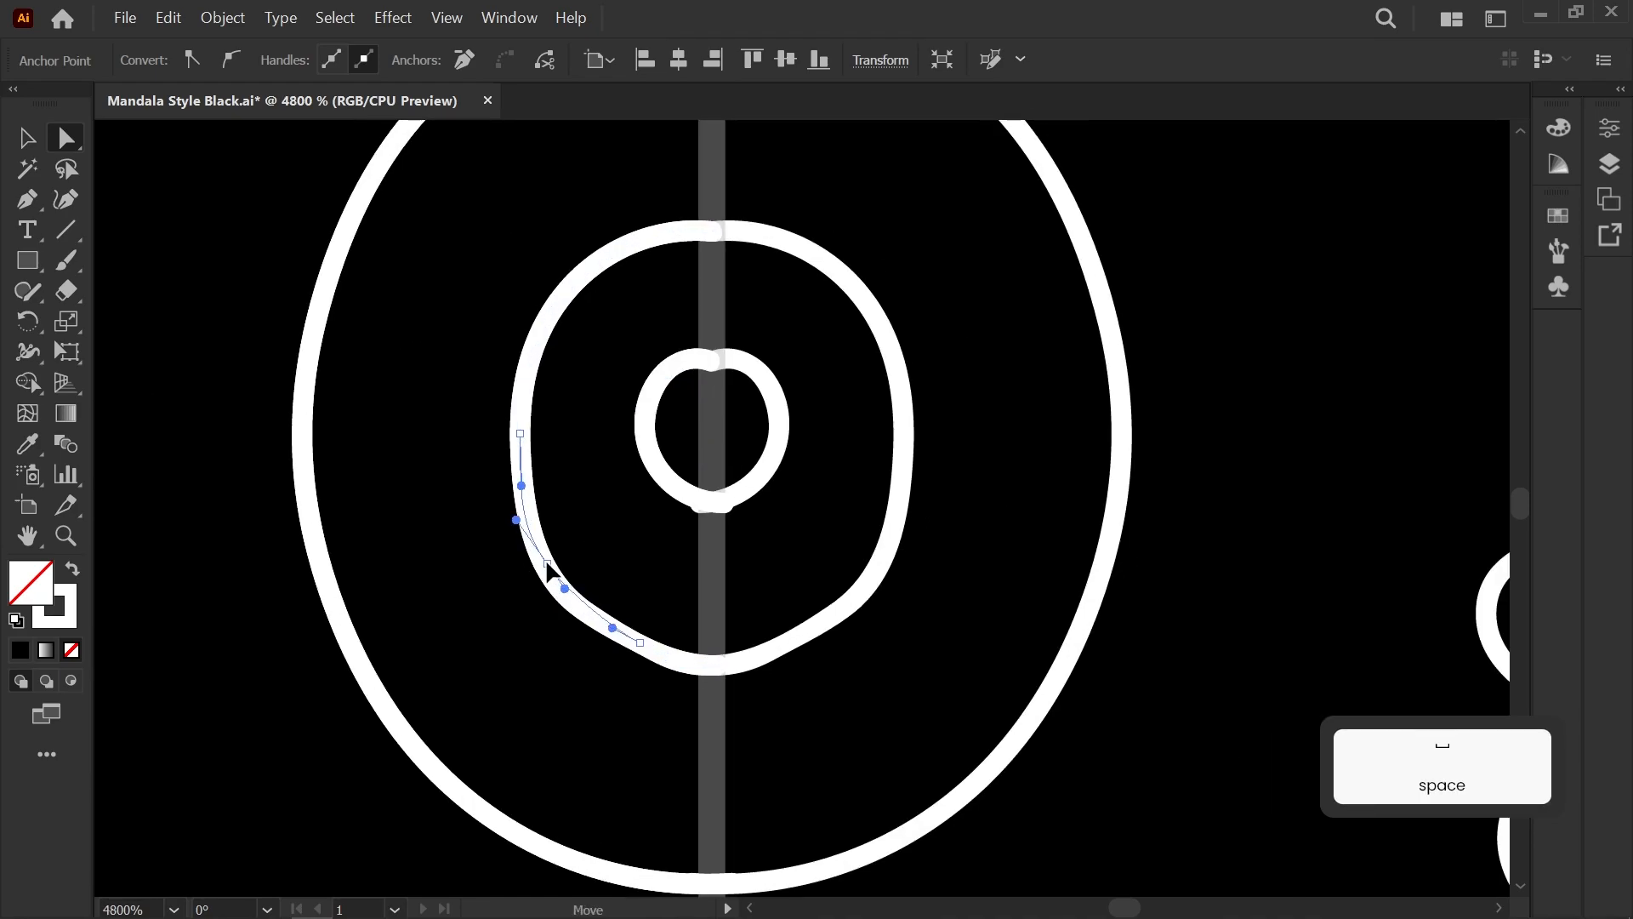
pyautogui.moveTo(548, 573); pyautogui.dragTo(544, 572)
# Step: Move the small oval's top and bottom end anchors so the mirrored halves meet cleanly on the vertical guide
pyautogui.click(719, 357)
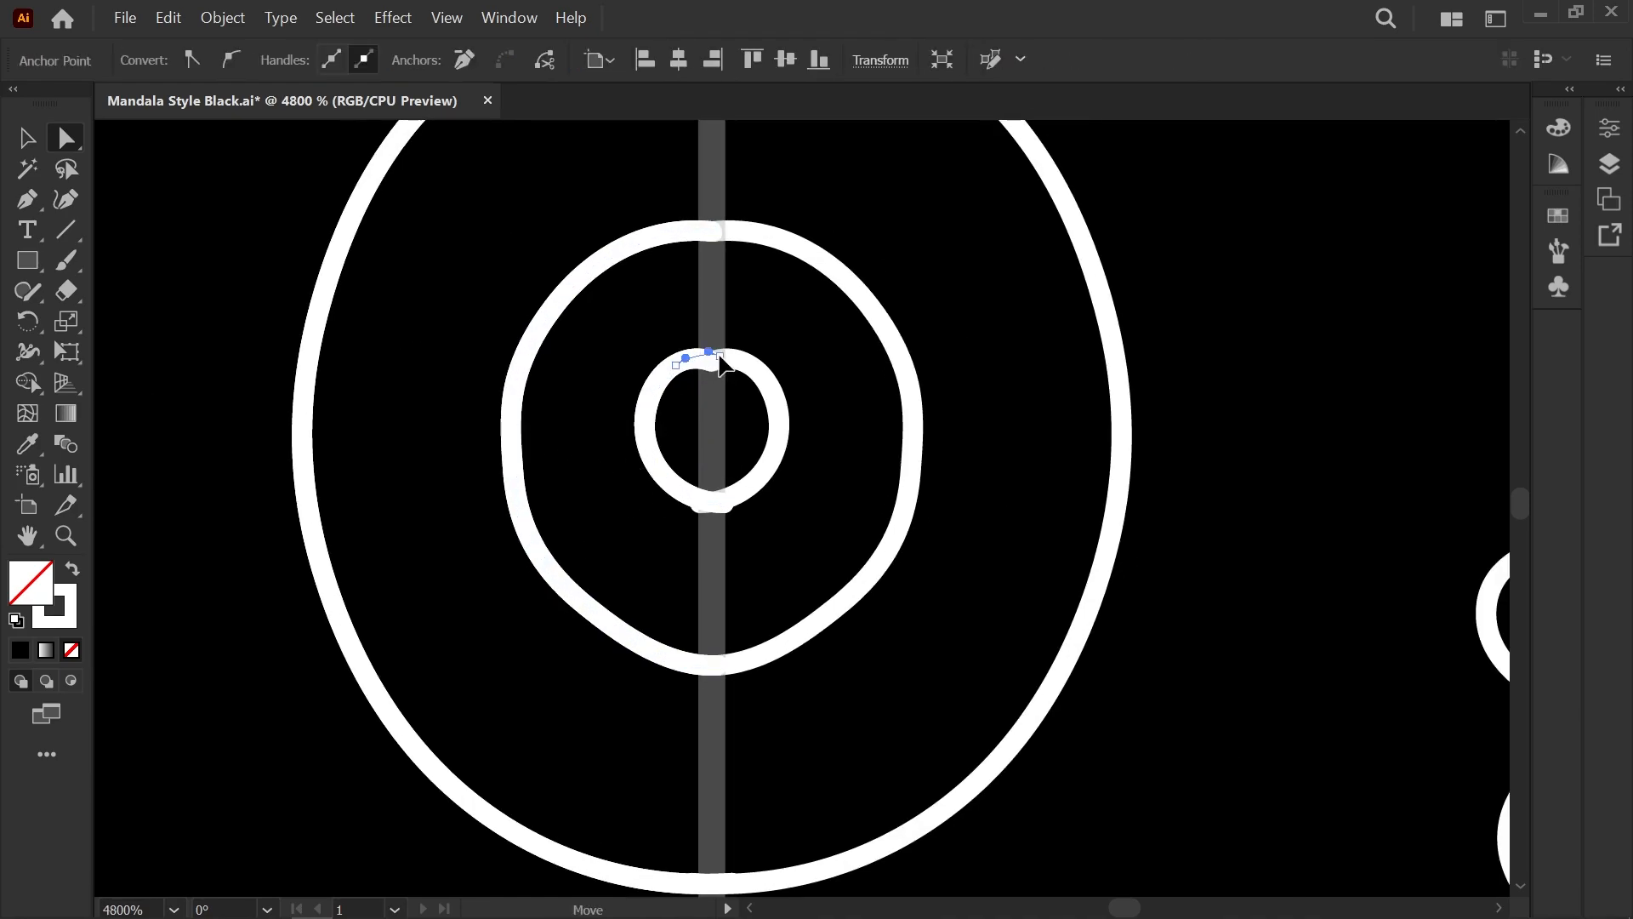
pyautogui.moveTo(723, 502); pyautogui.dragTo(711, 500)
pyautogui.click(757, 520)
# Step: Paint petals around the sides, top and lower diagonals of the middle oval, undoing the first upper petal
pyautogui.scroll(-3, 759, 519)
pyautogui.scroll(2, 638, 484)
pyautogui.press('b')
pyautogui.moveTo(595, 522); pyautogui.dragTo(744, 461)
pyautogui.moveTo(868, 432)
pyautogui.mouseDown()
pyautogui.moveTo(695, 293)
pyautogui.moveTo(854, 298)
pyautogui.moveTo(898, 343)
pyautogui.moveTo(646, 468)
pyautogui.mouseUp()
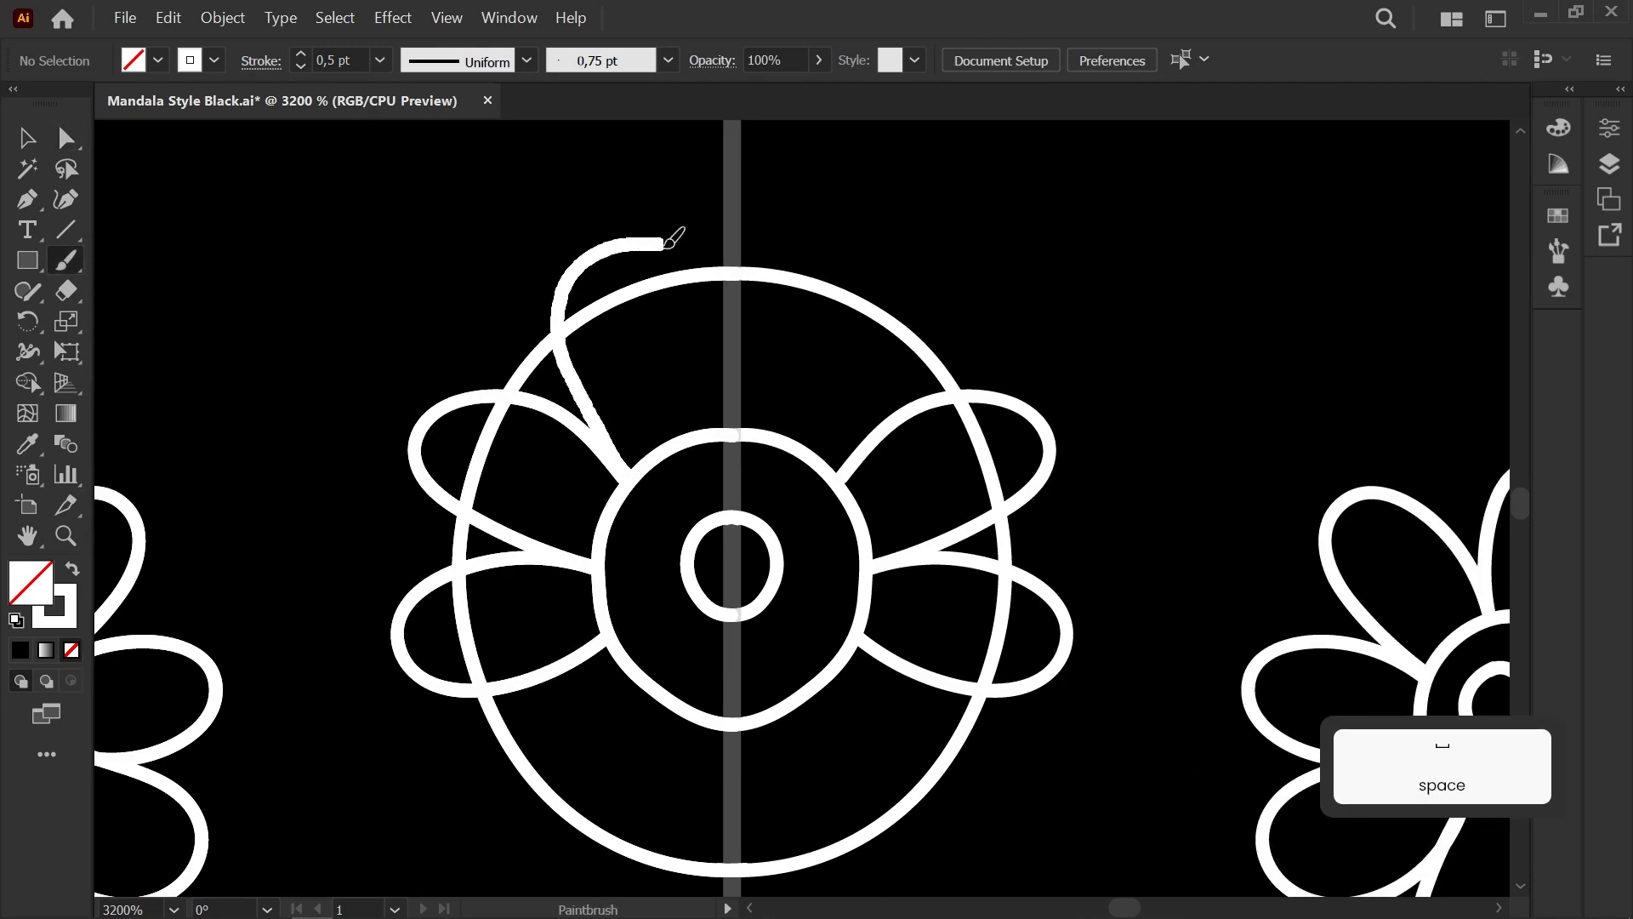
pyautogui.hotkey('ctrl', 'z')
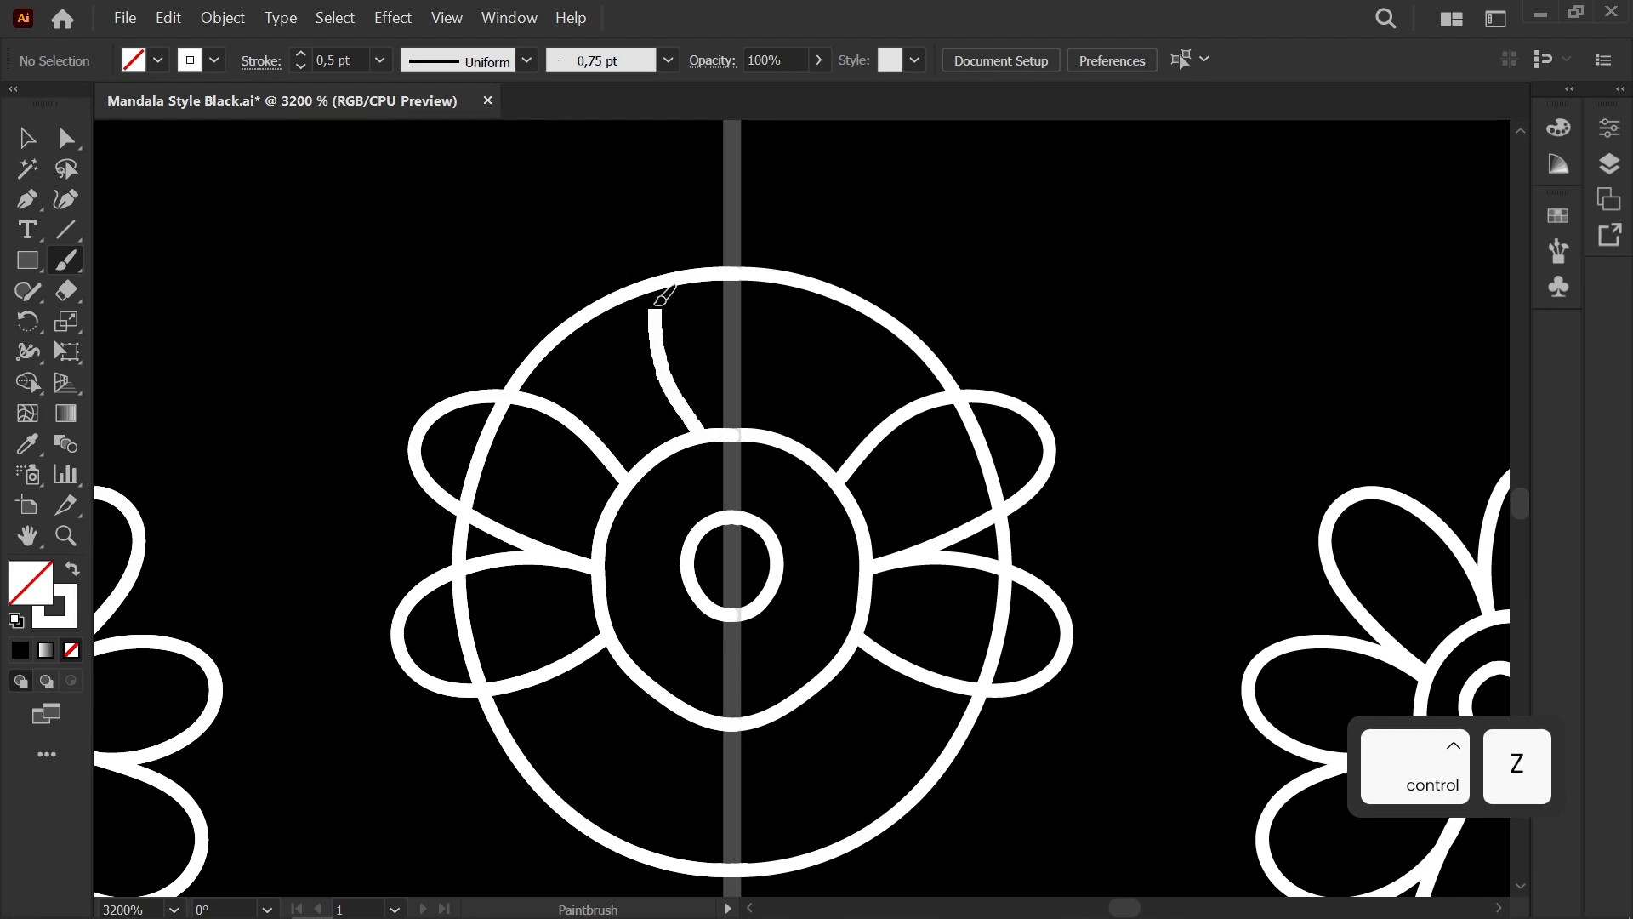
pyautogui.moveTo(587, 444)
pyautogui.mouseDown()
pyautogui.moveTo(526, 287)
pyautogui.moveTo(655, 306)
pyautogui.mouseUp()
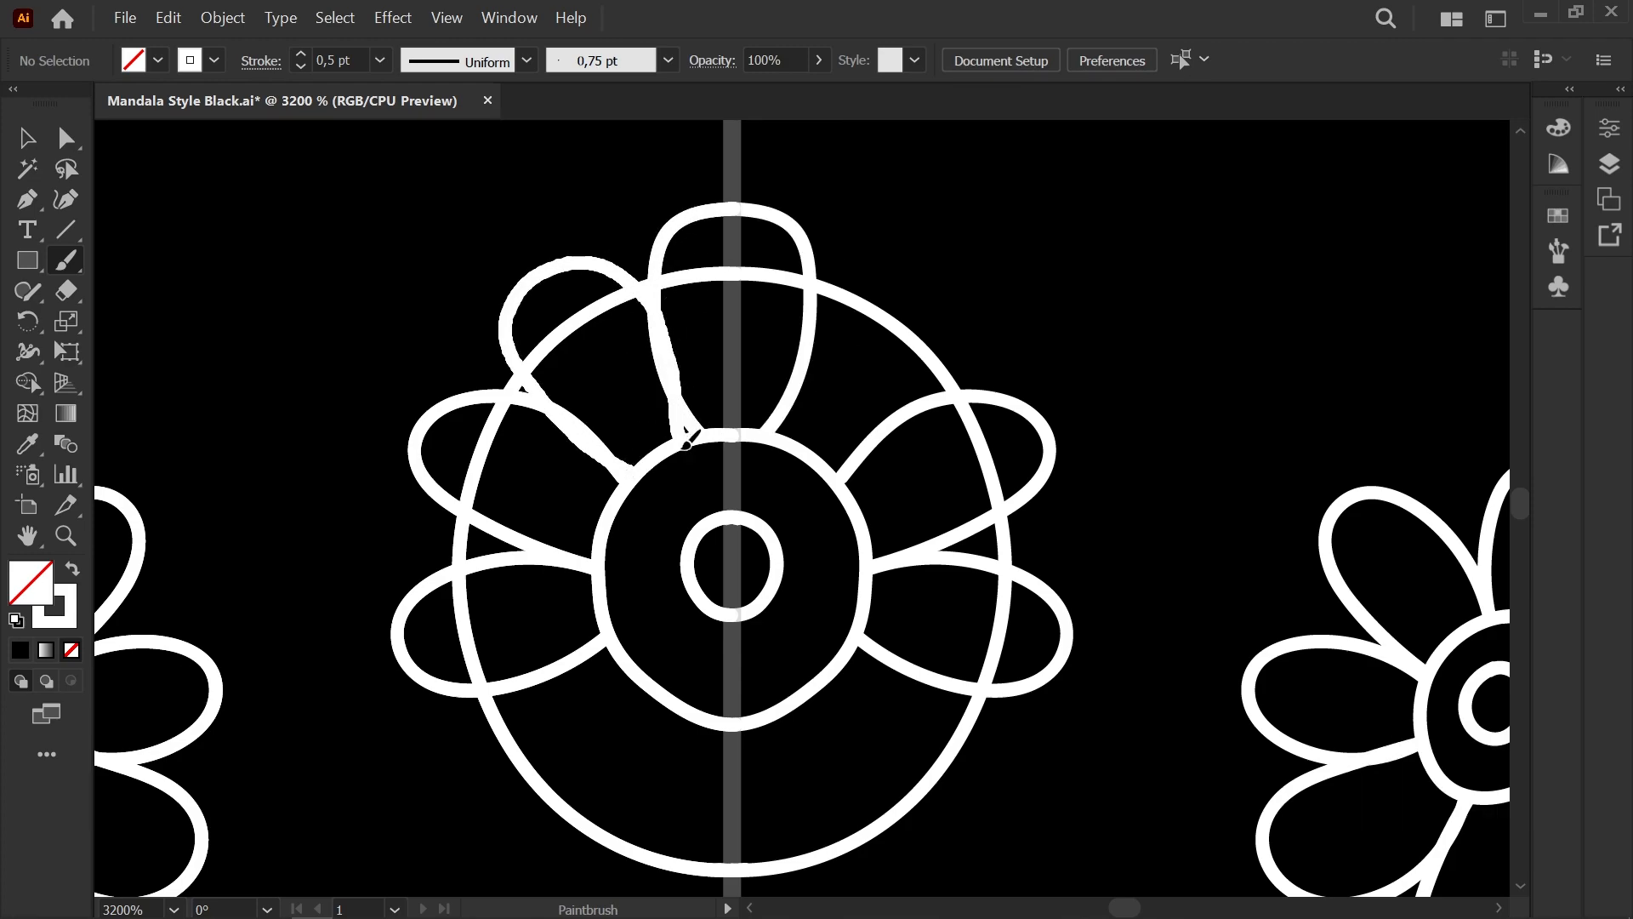
pyautogui.moveTo(687, 434); pyautogui.dragTo(688, 434)
pyautogui.moveTo(625, 651); pyautogui.dragTo(711, 429)
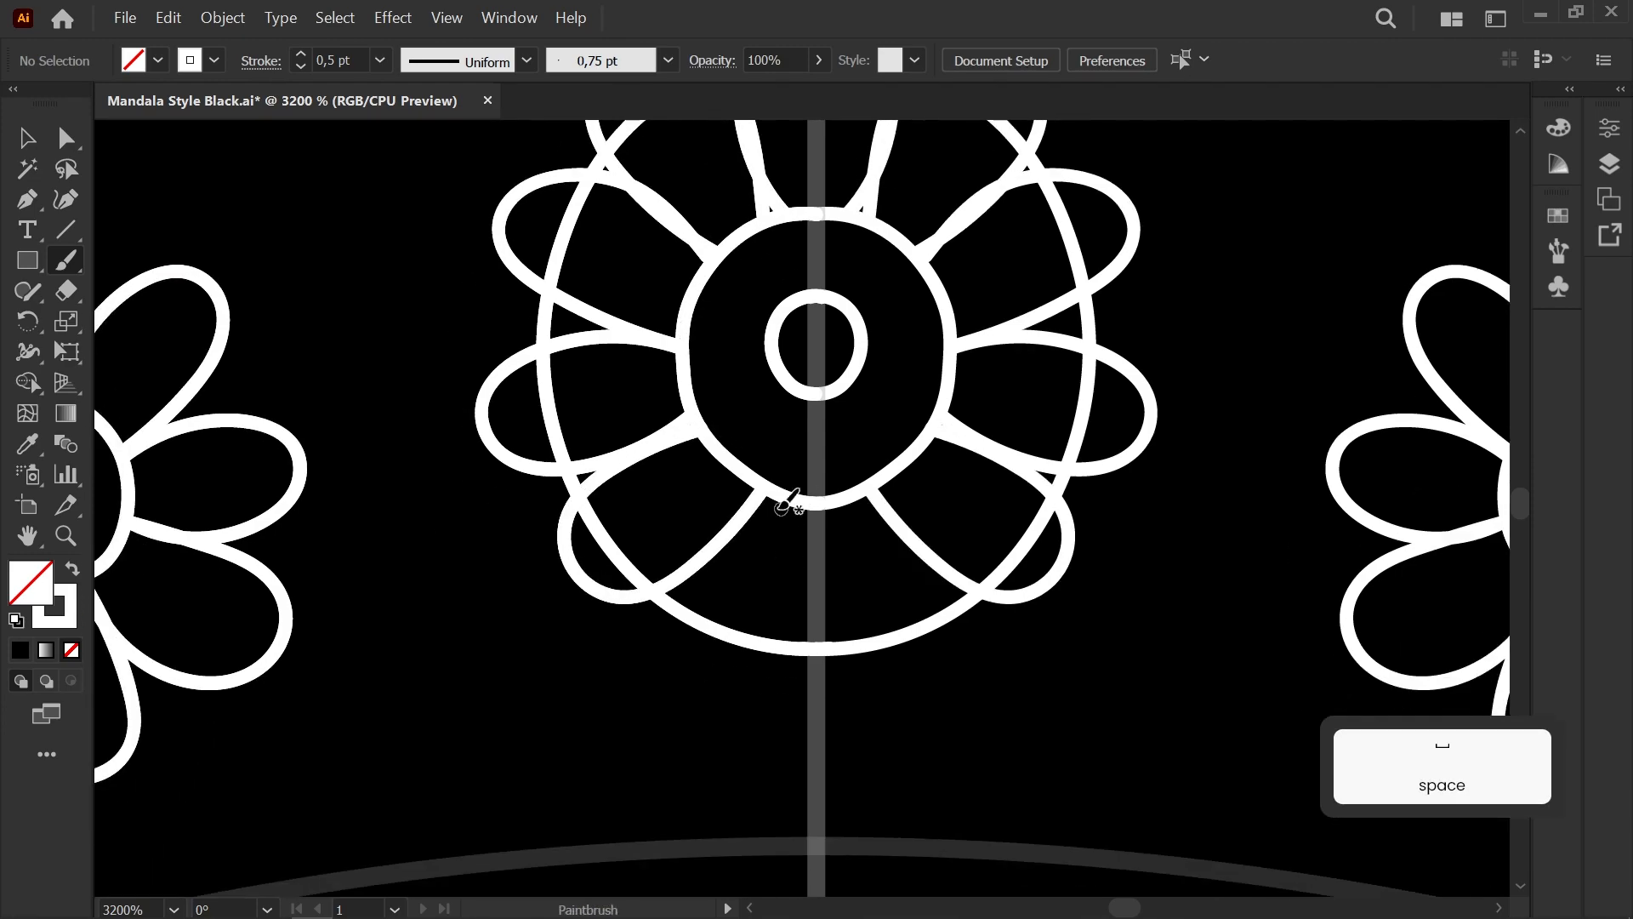
# Step: Undo the first bottom petal strokes and paint one rounded bottom petal centred on the vertical guide
pyautogui.moveTo(783, 501); pyautogui.dragTo(748, 526)
pyautogui.hotkey('ctrl', 'z')
pyautogui.hotkey('ctrl', 'z')
pyautogui.hotkey('ctrl', 'z')
pyautogui.moveTo(787, 511)
pyautogui.mouseDown()
pyautogui.moveTo(740, 627)
pyautogui.moveTo(876, 506)
pyautogui.mouseUp()
# Step: Adjust the bottom petal's anchor points to join its base with the neighbouring petal and round its tip on the guide
pyautogui.hotkey('ctrl', '=')
pyautogui.press('a')
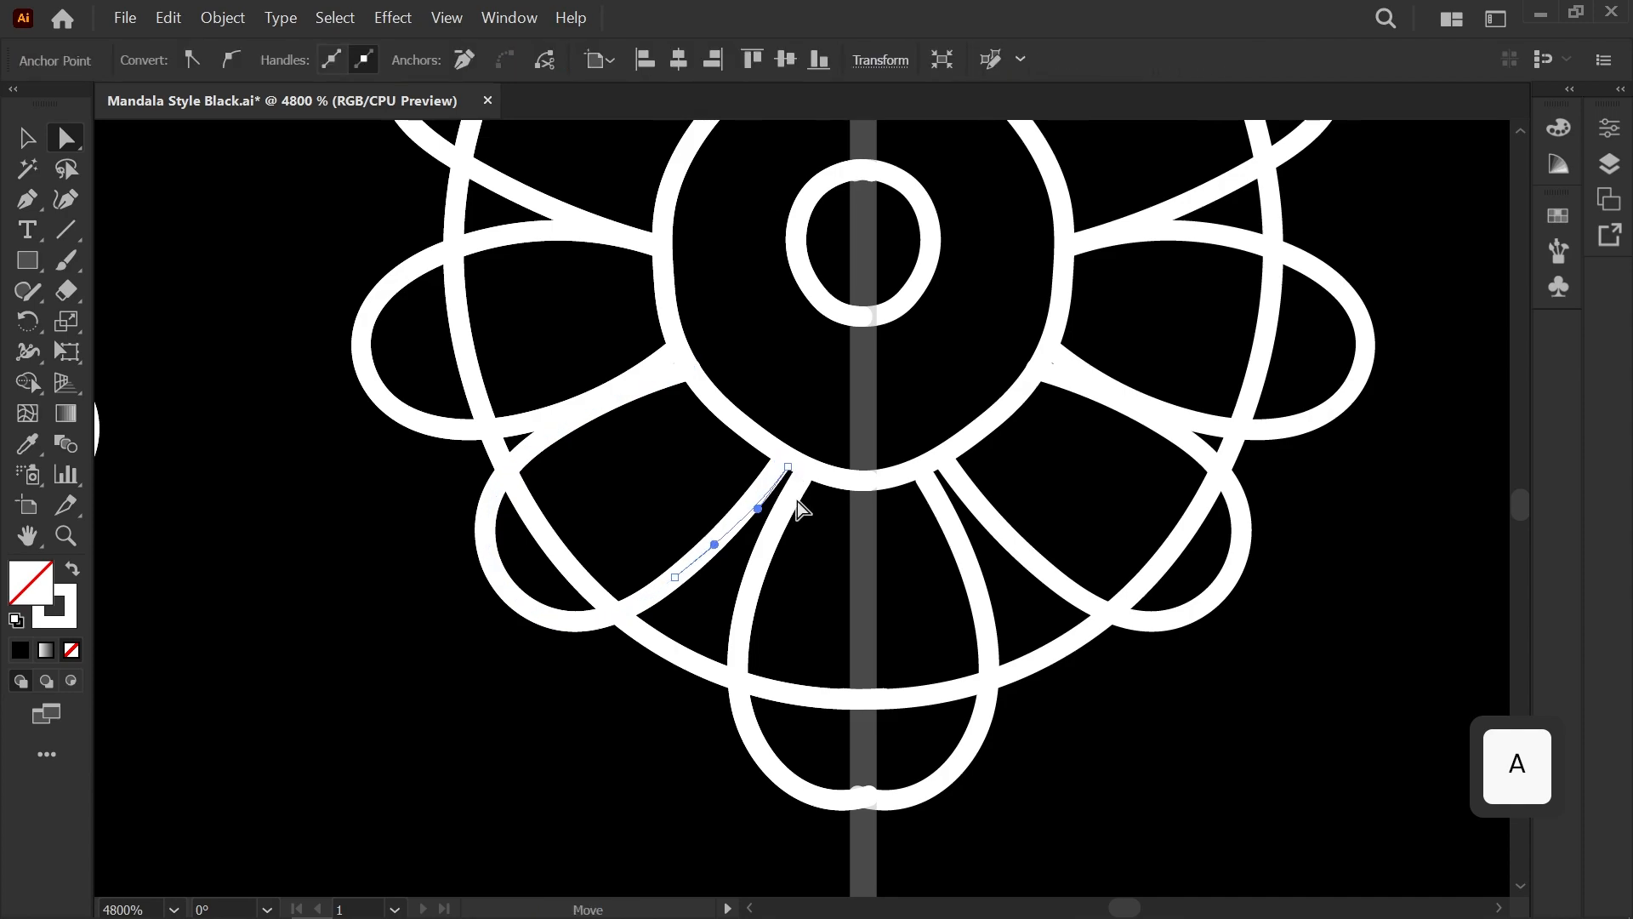
pyautogui.click(798, 470)
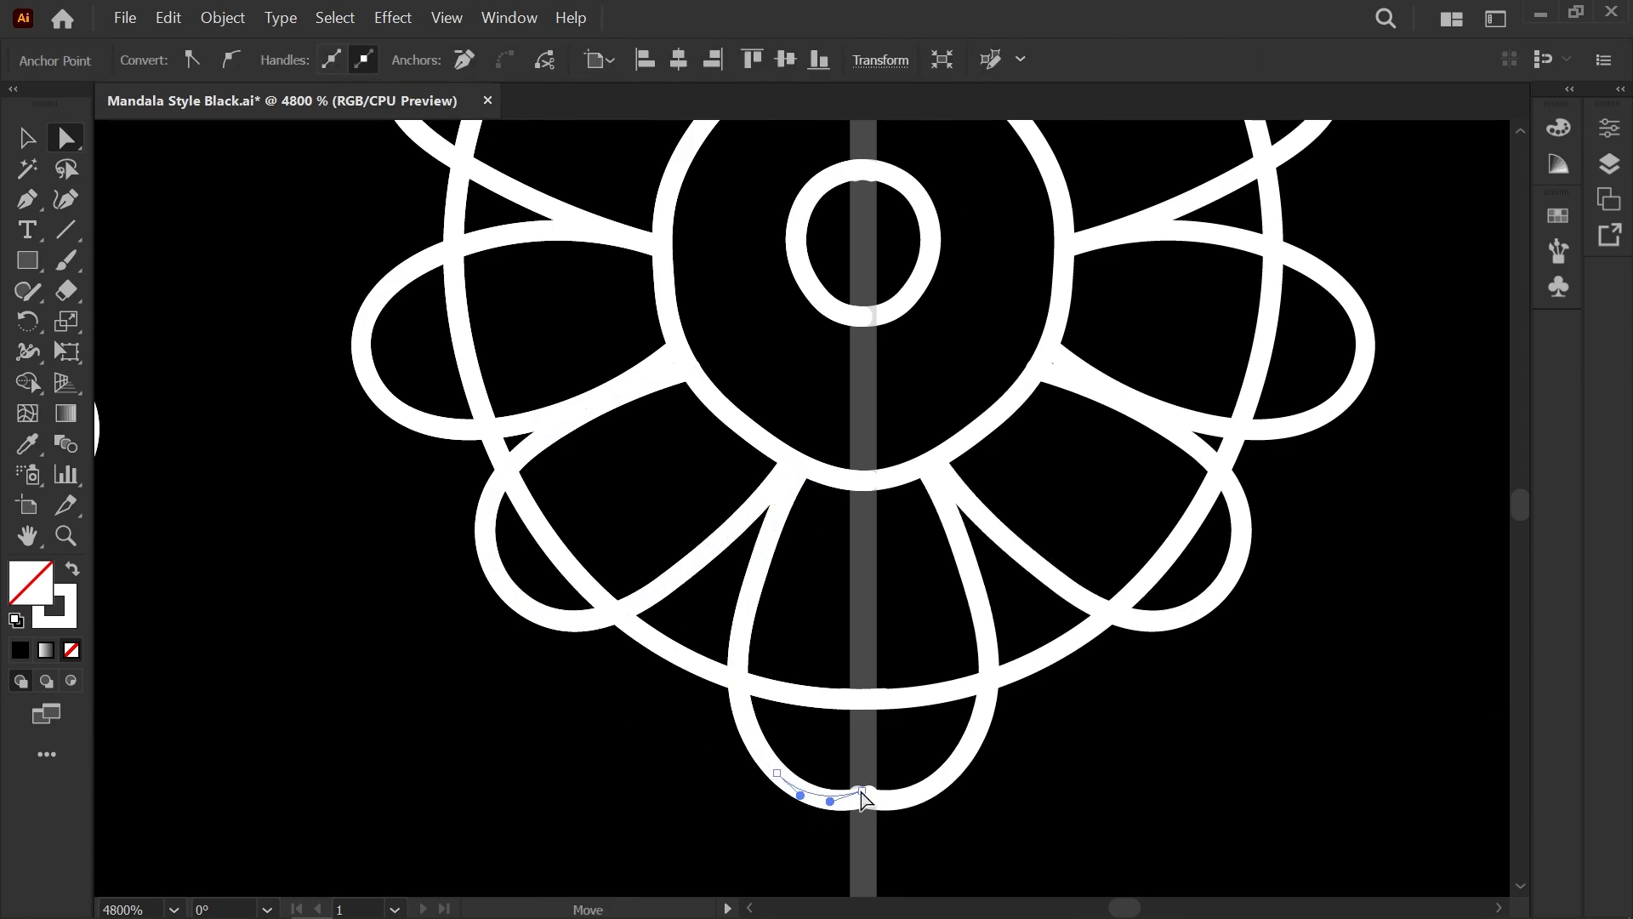
pyautogui.moveTo(777, 772); pyautogui.dragTo(778, 763)
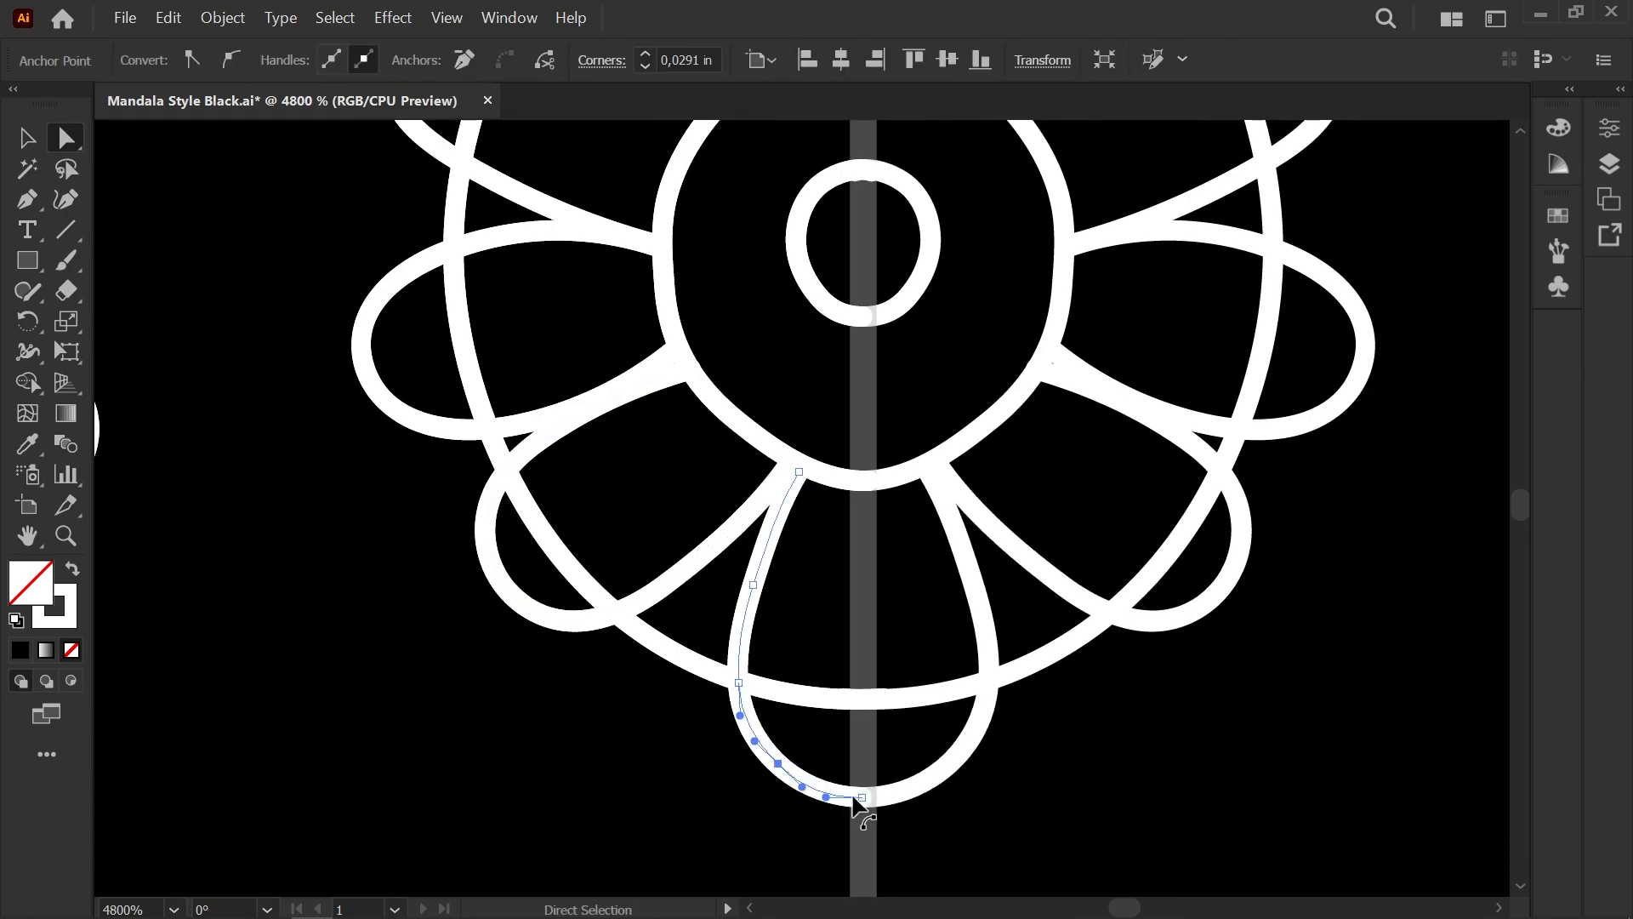
pyautogui.moveTo(862, 796); pyautogui.dragTo(783, 763)
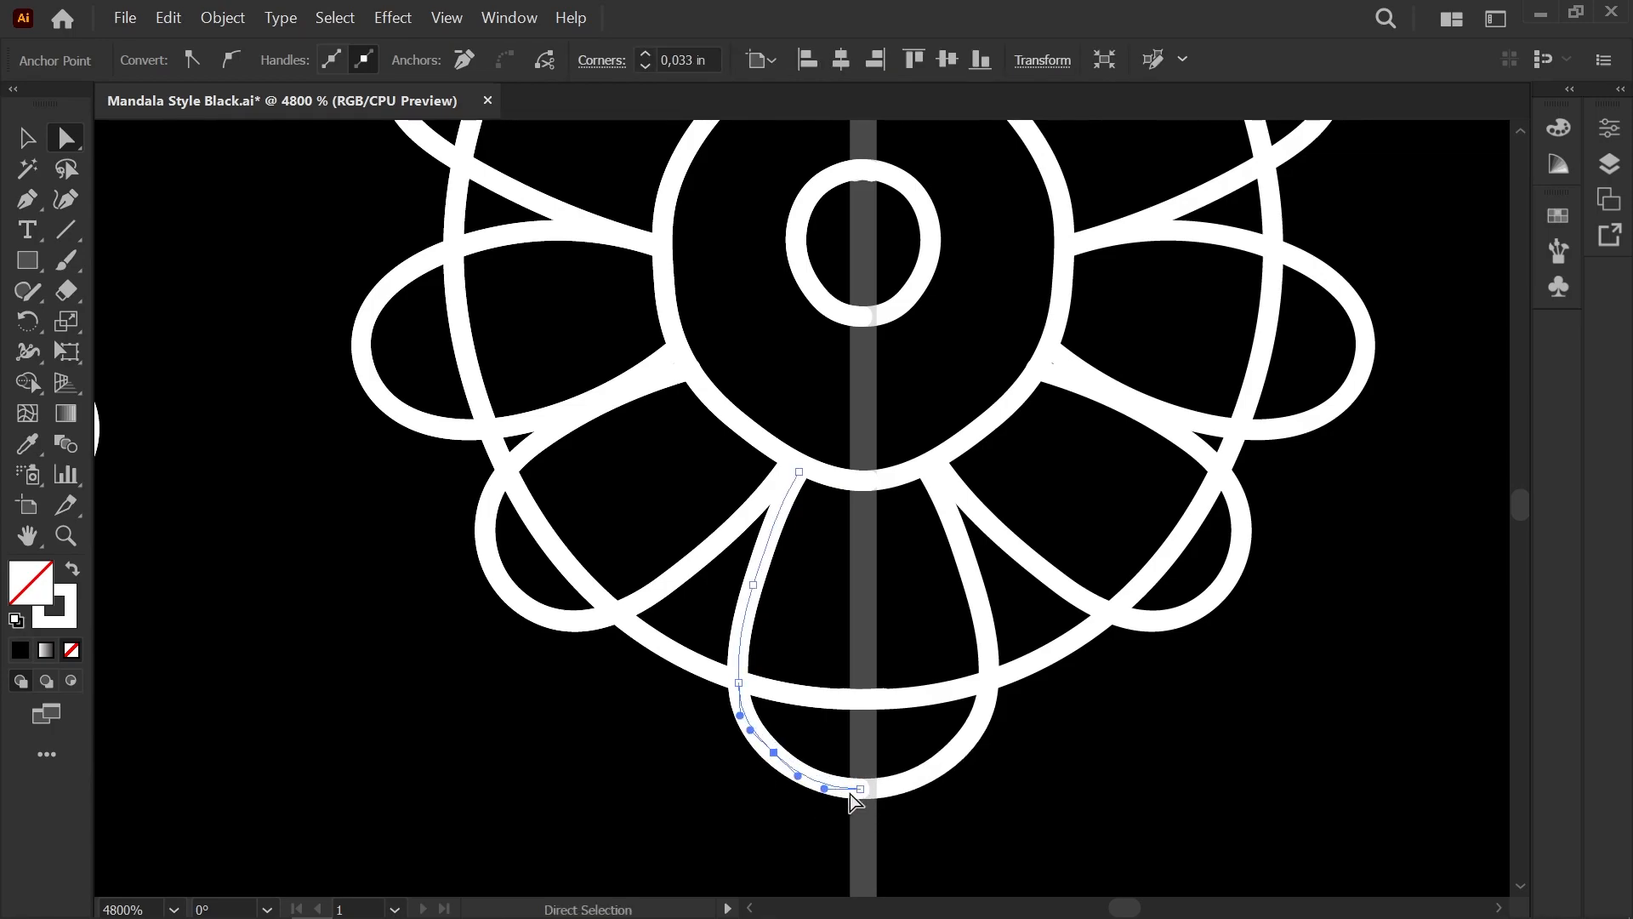
pyautogui.click(841, 738)
# Step: Delete the large construction ring that crosses the central flower's petals
pyautogui.scroll(-2, 835, 723)
pyautogui.click(650, 468)
pyautogui.press('Delete')
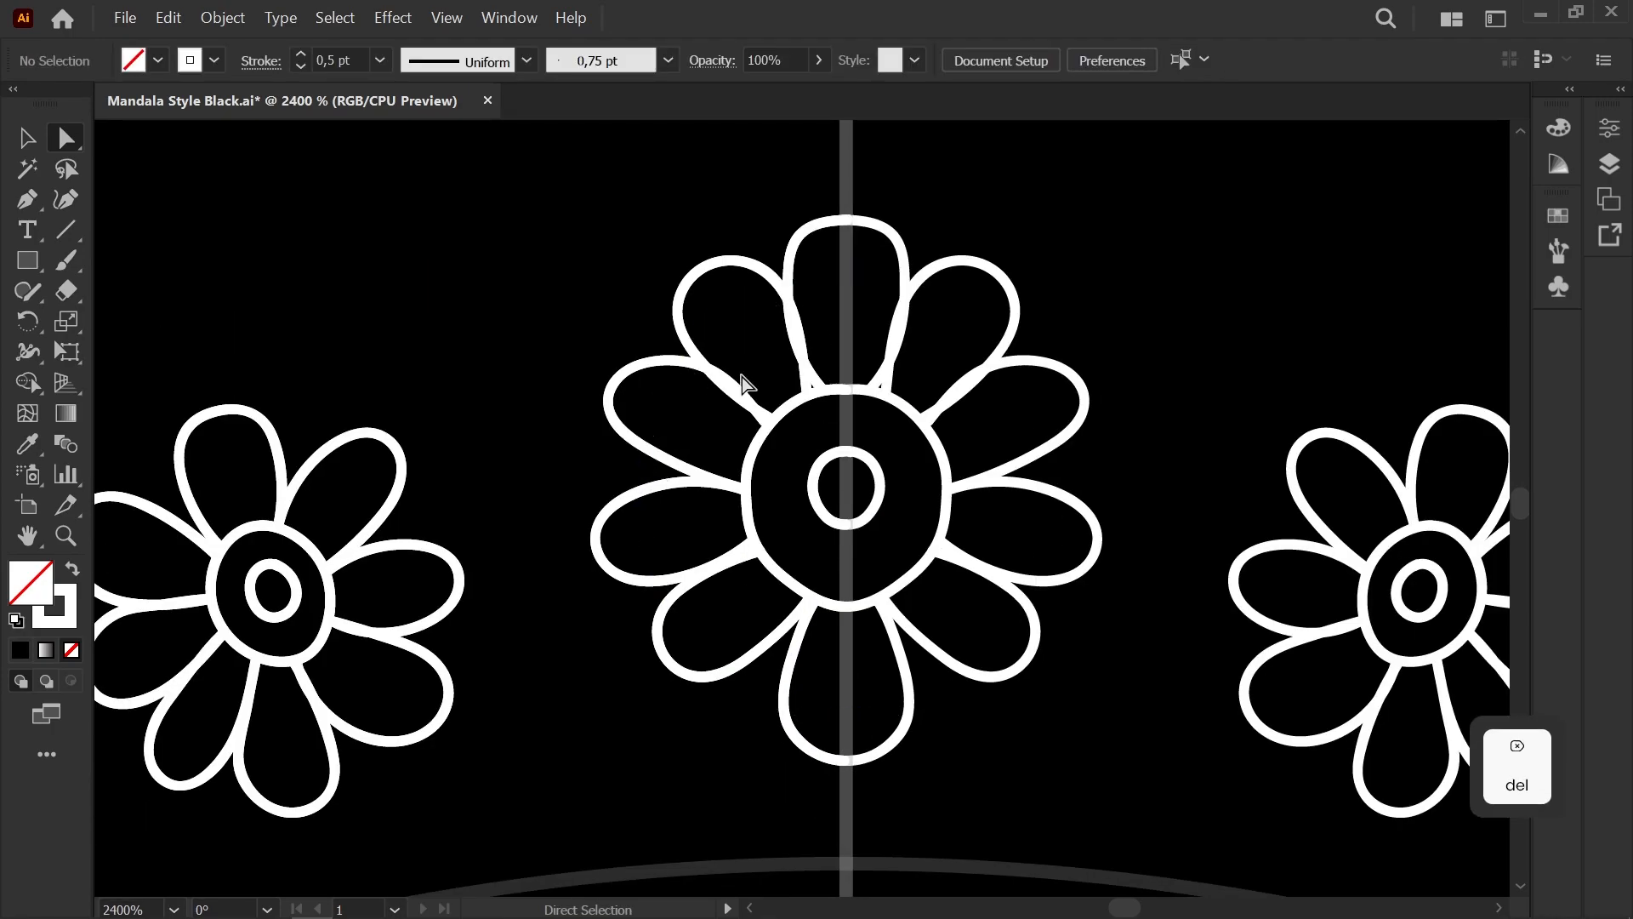
# Step: Smooth the central flower's upper petals by moving the anchor points on their tips and along their overlapping sides
pyautogui.scroll(2, 594, 383)
pyautogui.click(613, 497)
pyautogui.moveTo(575, 445); pyautogui.dragTo(556, 451)
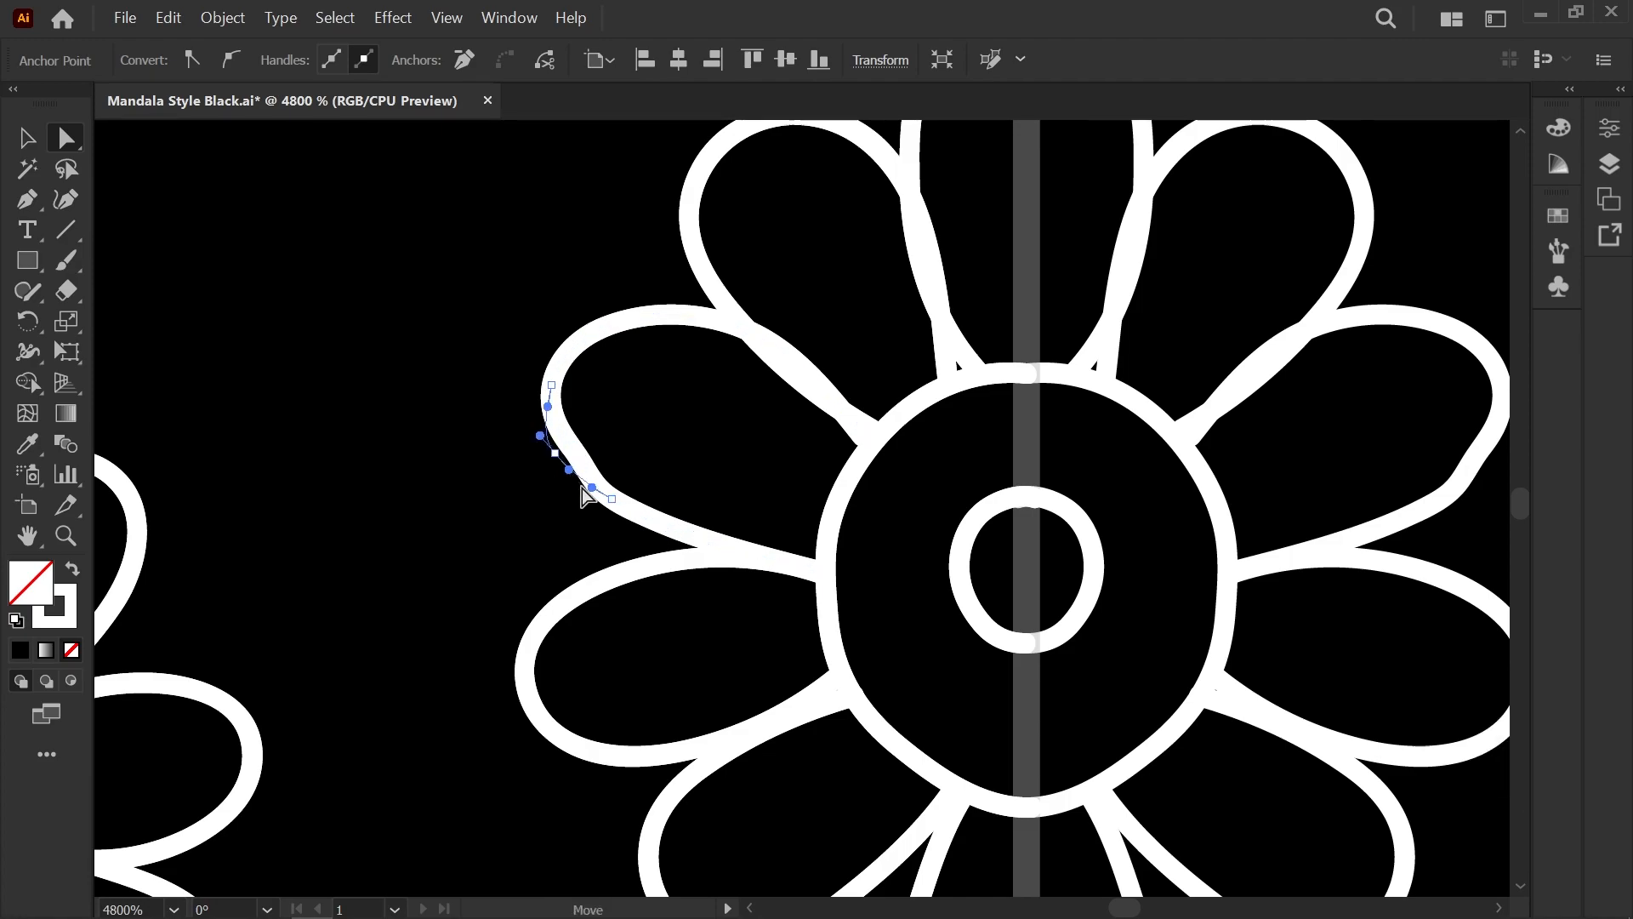
pyautogui.moveTo(729, 330); pyautogui.dragTo(729, 329)
pyautogui.moveTo(825, 399); pyautogui.dragTo(821, 396)
pyautogui.moveTo(900, 233); pyautogui.dragTo(758, 365)
pyautogui.click(769, 353)
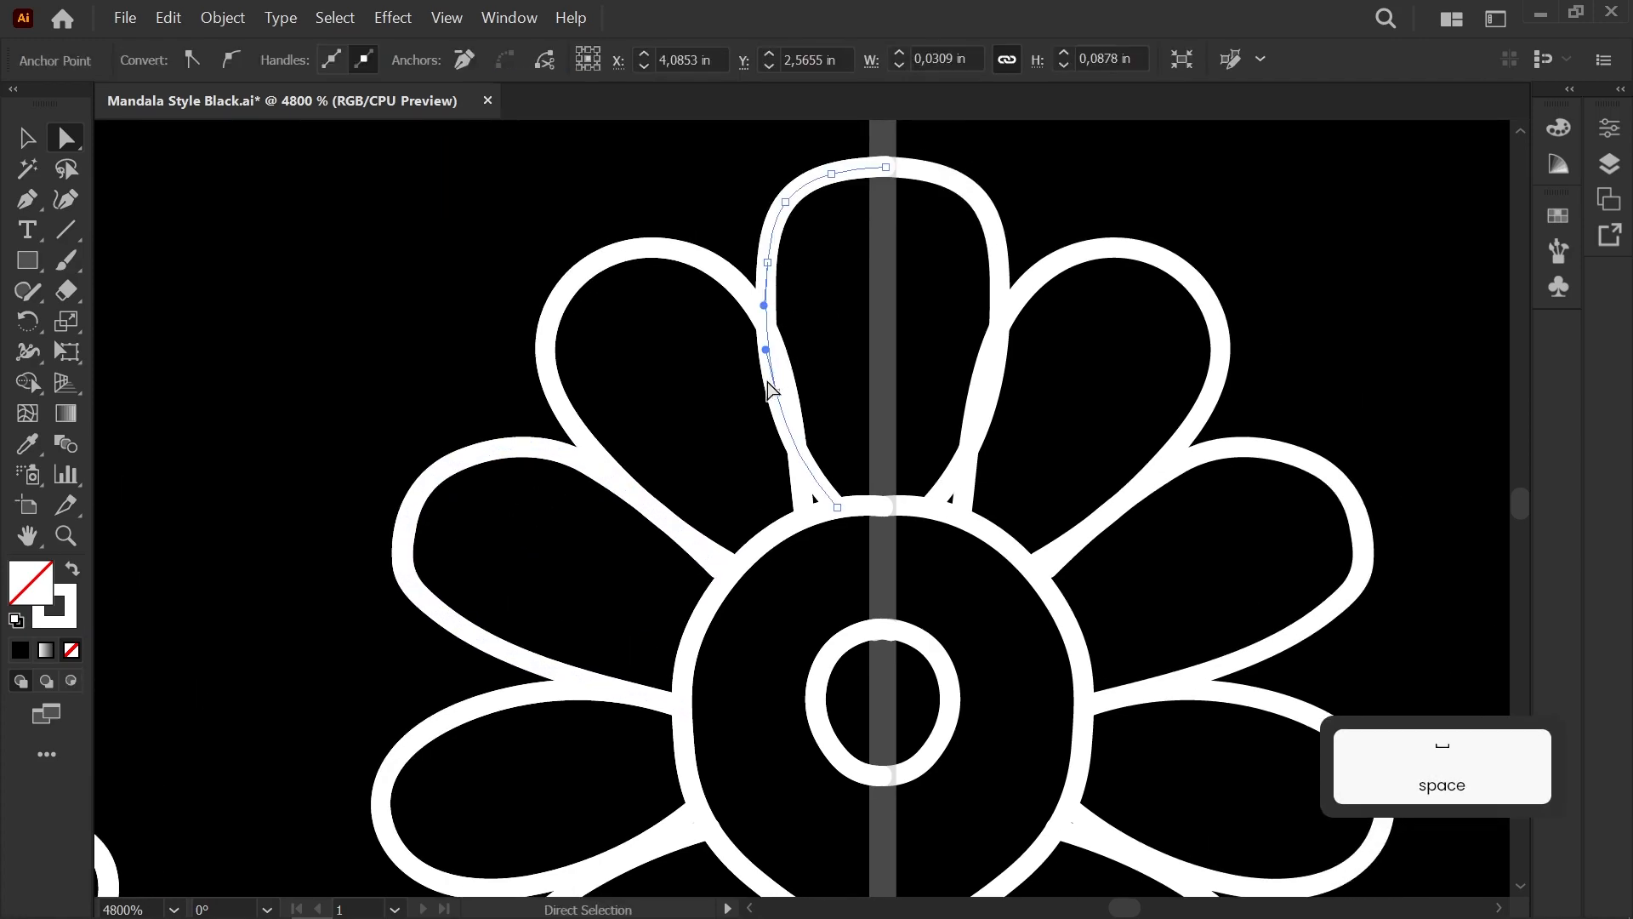
pyautogui.click(879, 553)
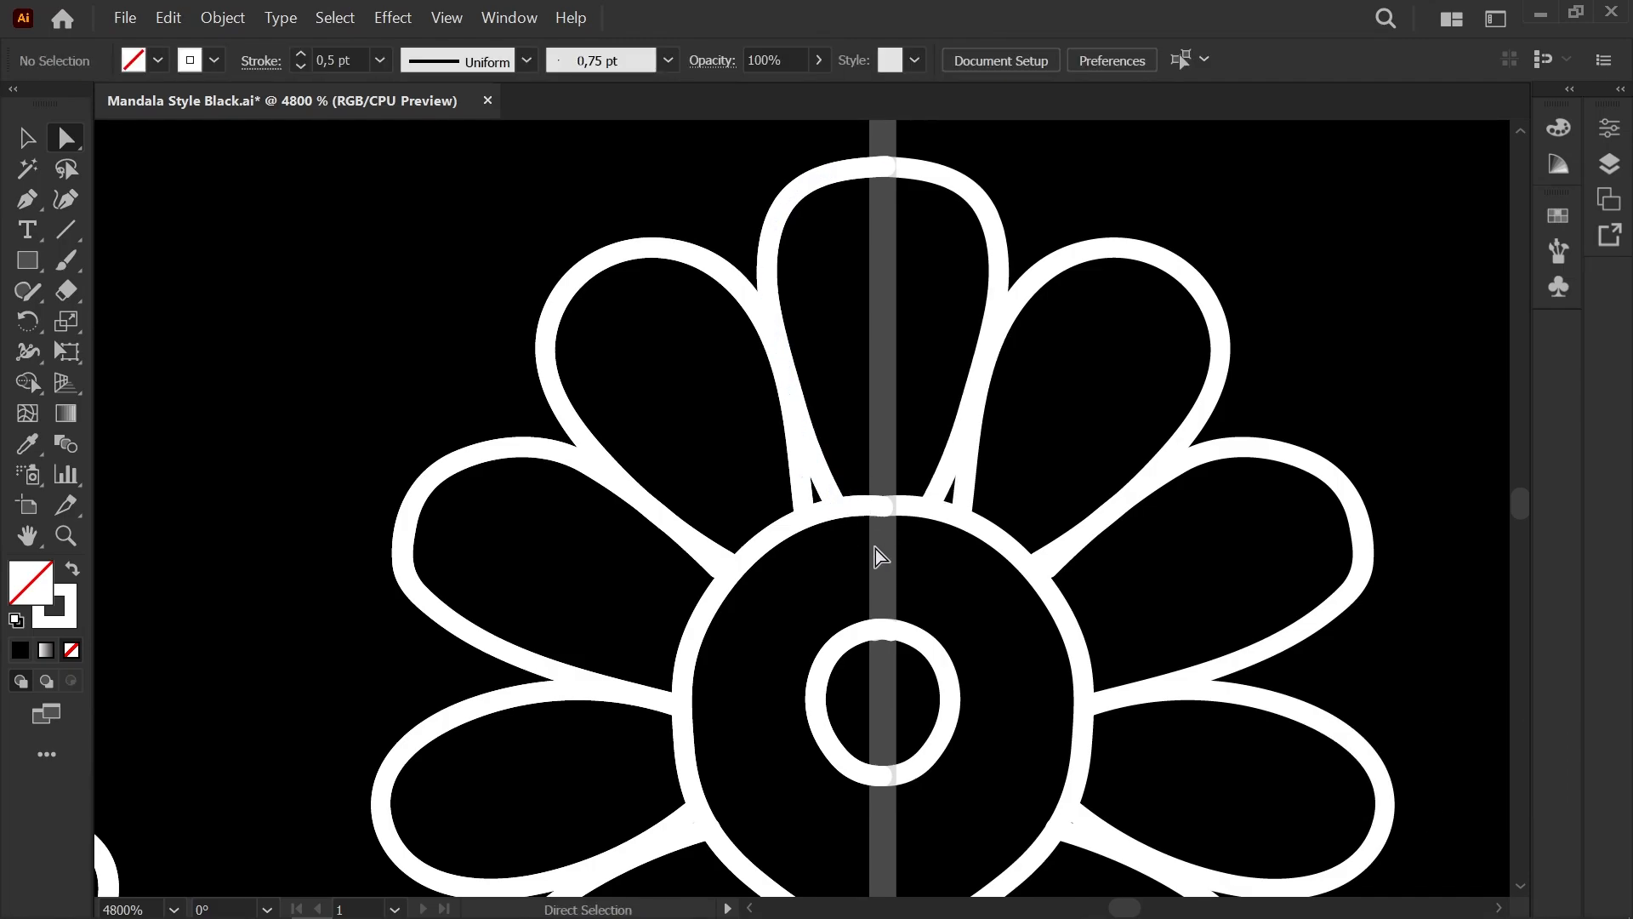
# Step: Review the new central flower within the whole mandala and compare it with the reference ornaments
pyautogui.scroll(-6, 878, 554)
pyautogui.scroll(-3, 925, 524)
pyautogui.moveTo(924, 524)
pyautogui.mouseDown()
pyautogui.moveTo(696, 465)
pyautogui.moveTo(386, 576)
pyautogui.moveTo(456, 515)
pyautogui.moveTo(603, 454)
pyautogui.mouseUp()
pyautogui.scroll(5, 449, 519)
pyautogui.press('b')
pyautogui.scroll(1, 349, 518)
pyautogui.moveTo(348, 518)
pyautogui.mouseDown()
pyautogui.moveTo(361, 470)
pyautogui.moveTo(256, 412)
pyautogui.mouseUp()
pyautogui.scroll(-8, 418, 581)
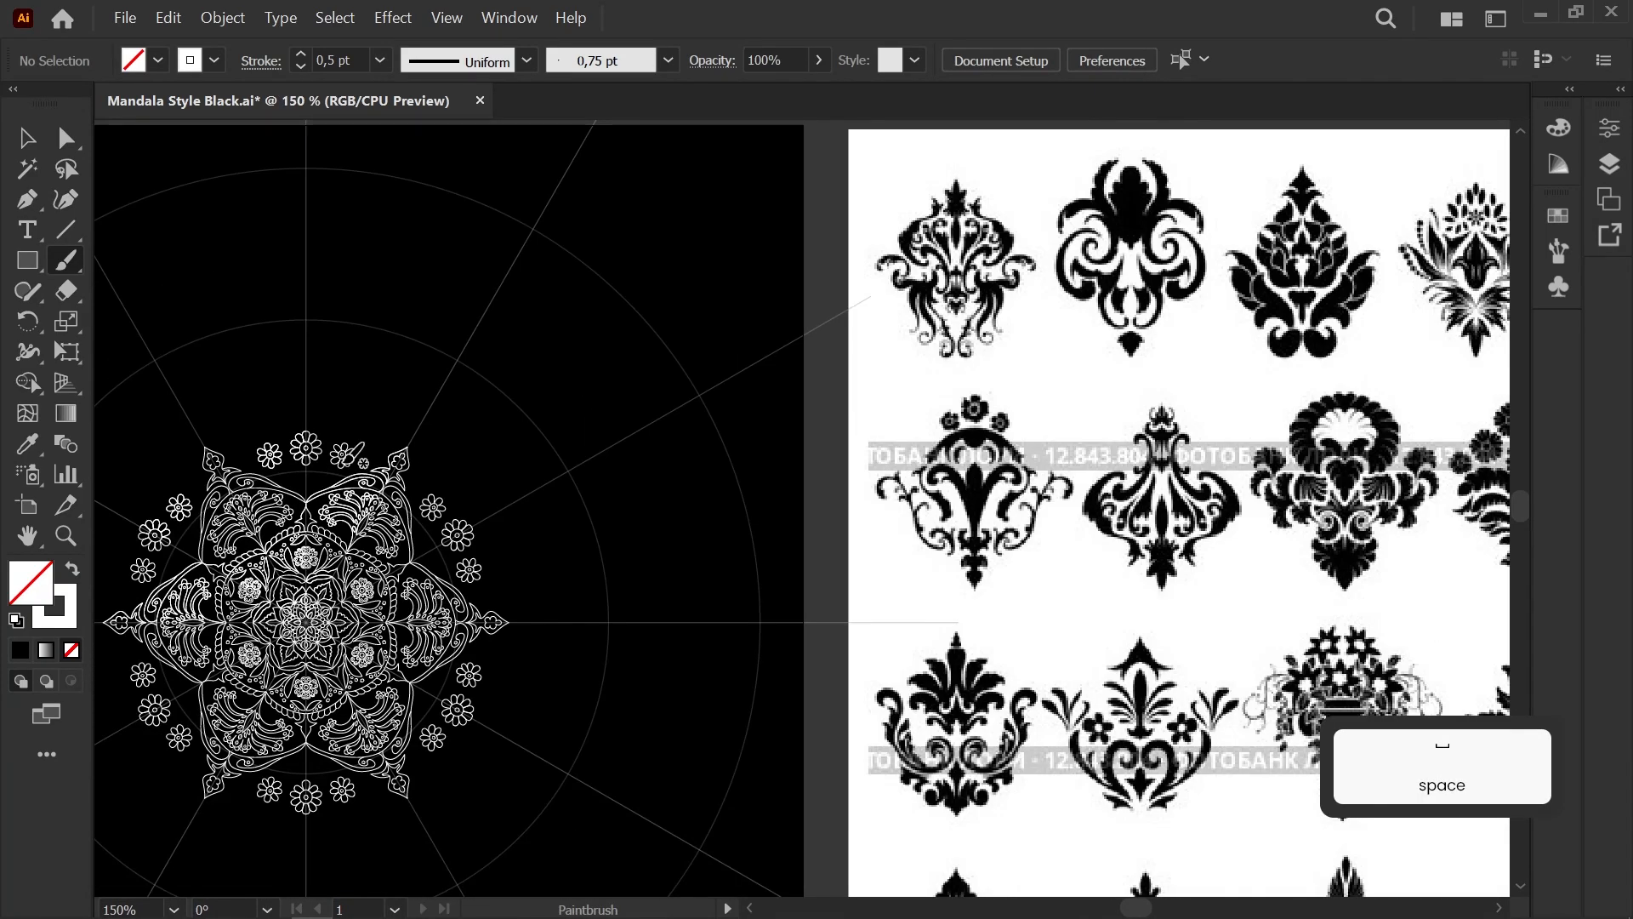
pyautogui.scroll(7, 350, 455)
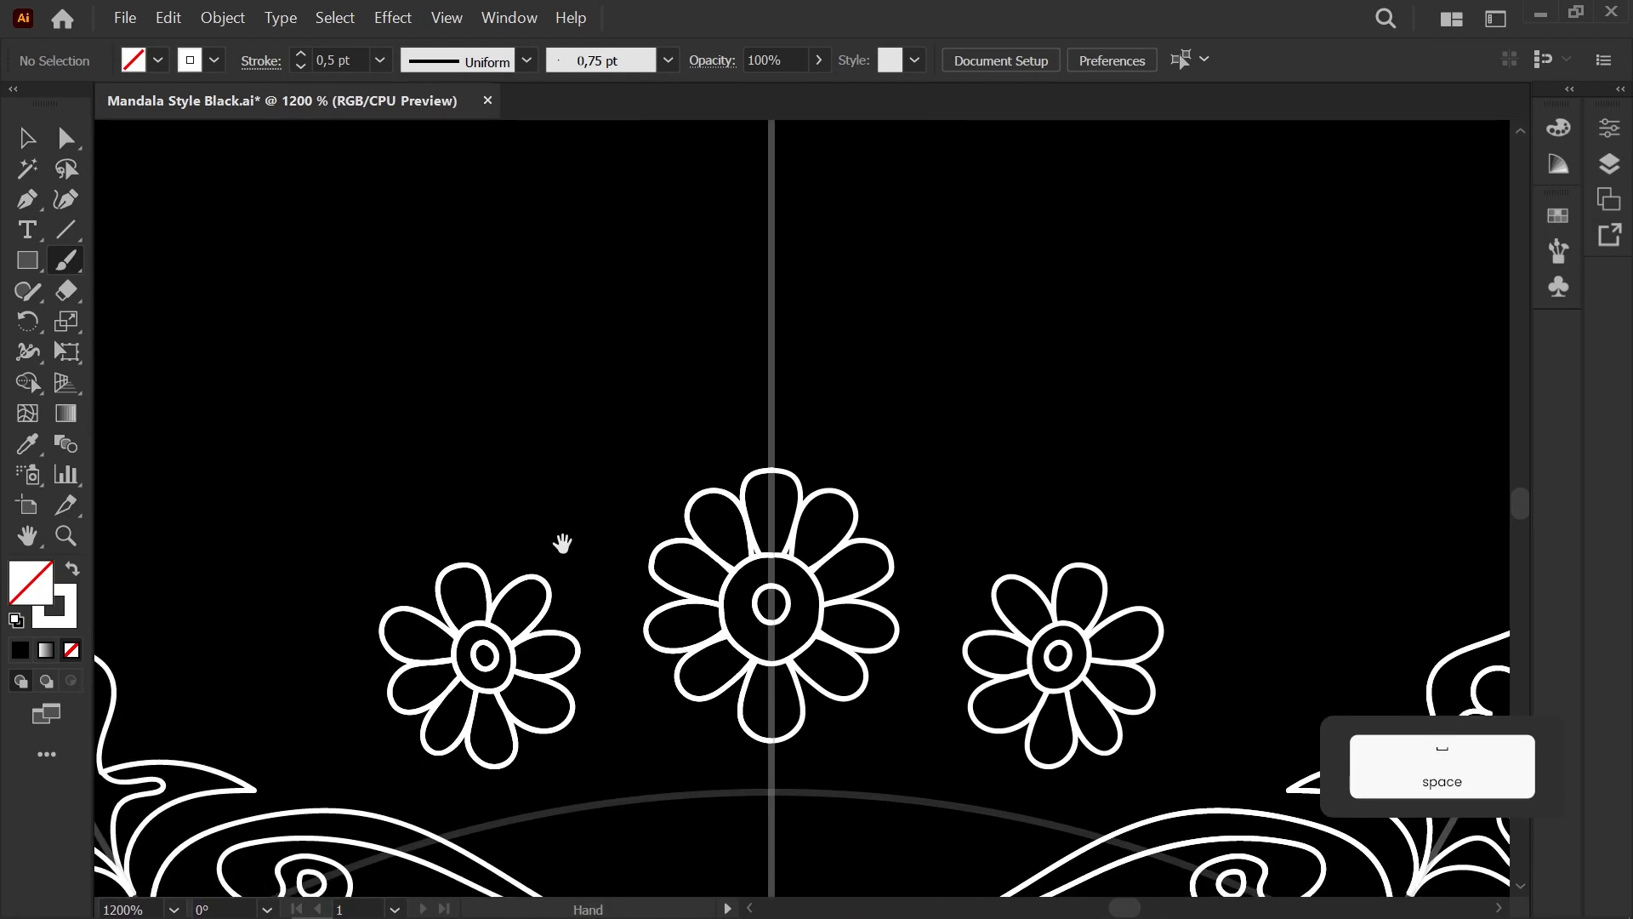
# Step: Paint a four-lobed fan-shaped leaf tapering to a point between the side flower and the central flower
pyautogui.press('b')
pyautogui.moveTo(491, 424)
pyautogui.mouseDown()
pyautogui.moveTo(521, 381)
pyautogui.moveTo(564, 420)
pyautogui.mouseUp()
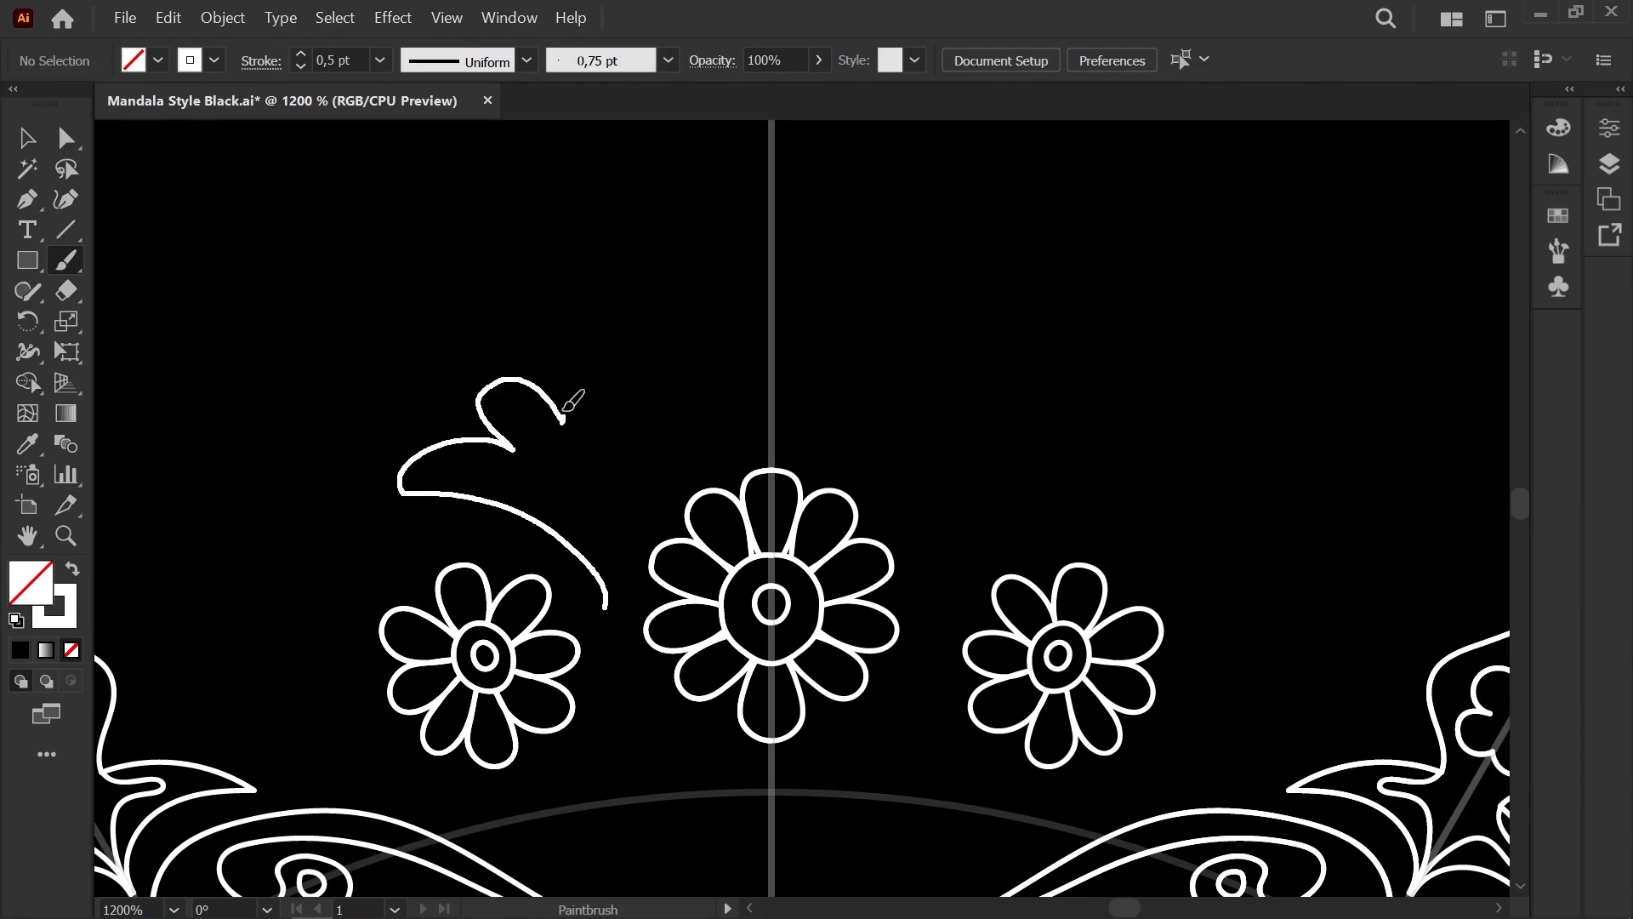
pyautogui.moveTo(616, 578); pyautogui.dragTo(609, 605)
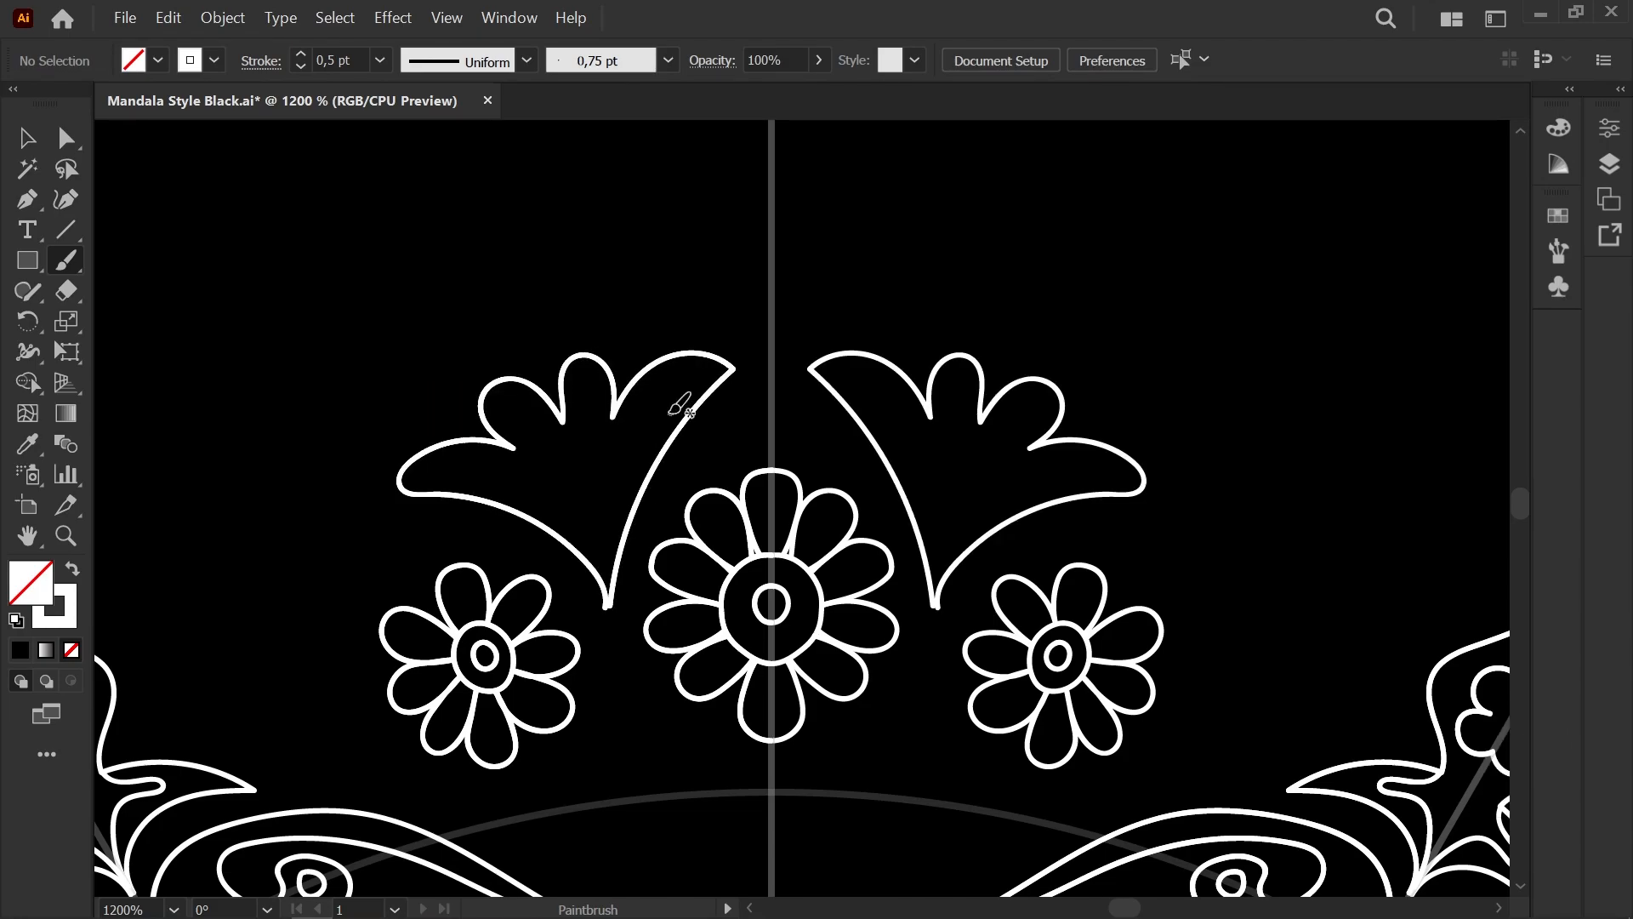
# Step: Round the fan leaf's inner tip by adjusting its anchor points and direction handles
pyautogui.scroll(-2, 503, 492)
pyautogui.scroll(3, 393, 595)
pyautogui.press('a')
pyautogui.moveTo(742, 585); pyautogui.dragTo(749, 585)
pyautogui.click(780, 573)
pyautogui.scroll(2, 915, 285)
pyautogui.click(886, 260)
pyautogui.click(885, 258)
pyautogui.moveTo(840, 209); pyautogui.dragTo(920, 224)
pyautogui.click(699, 238)
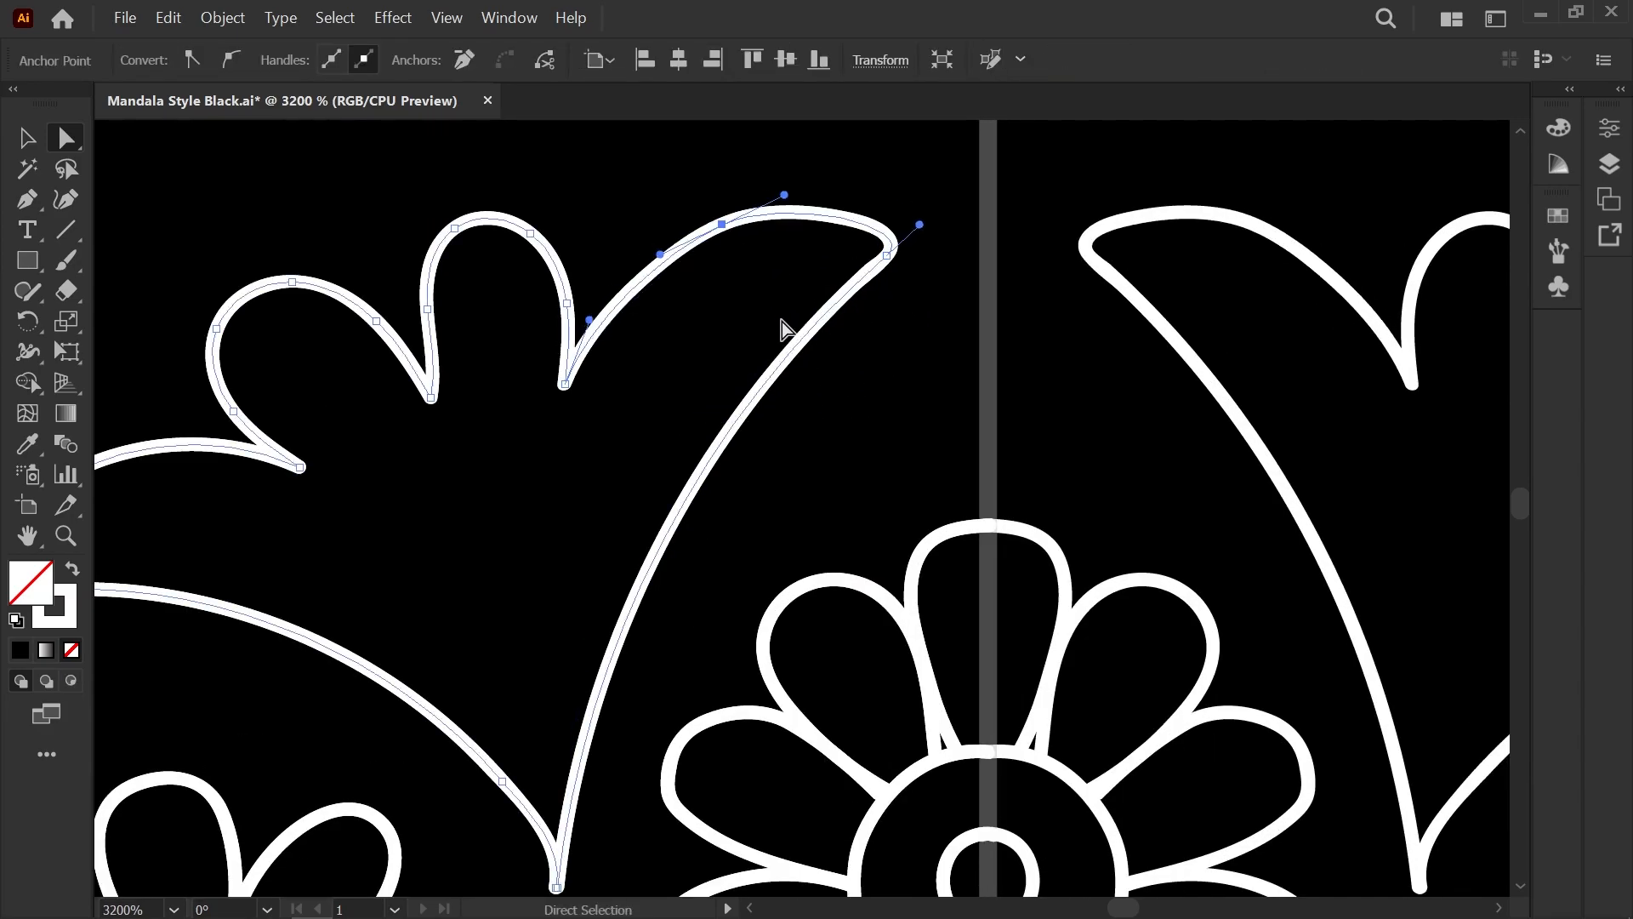
# Step: Refine the curves of the leaf's innermost lobe by shifting its upper anchor and shortening the handle at its tip
pyautogui.click(885, 256)
pyautogui.moveTo(705, 416); pyautogui.dragTo(734, 430)
pyautogui.click(722, 224)
pyautogui.moveTo(722, 224); pyautogui.dragTo(710, 232)
pyautogui.moveTo(919, 224)
pyautogui.mouseDown()
pyautogui.moveTo(871, 215)
pyautogui.moveTo(897, 208)
pyautogui.mouseUp()
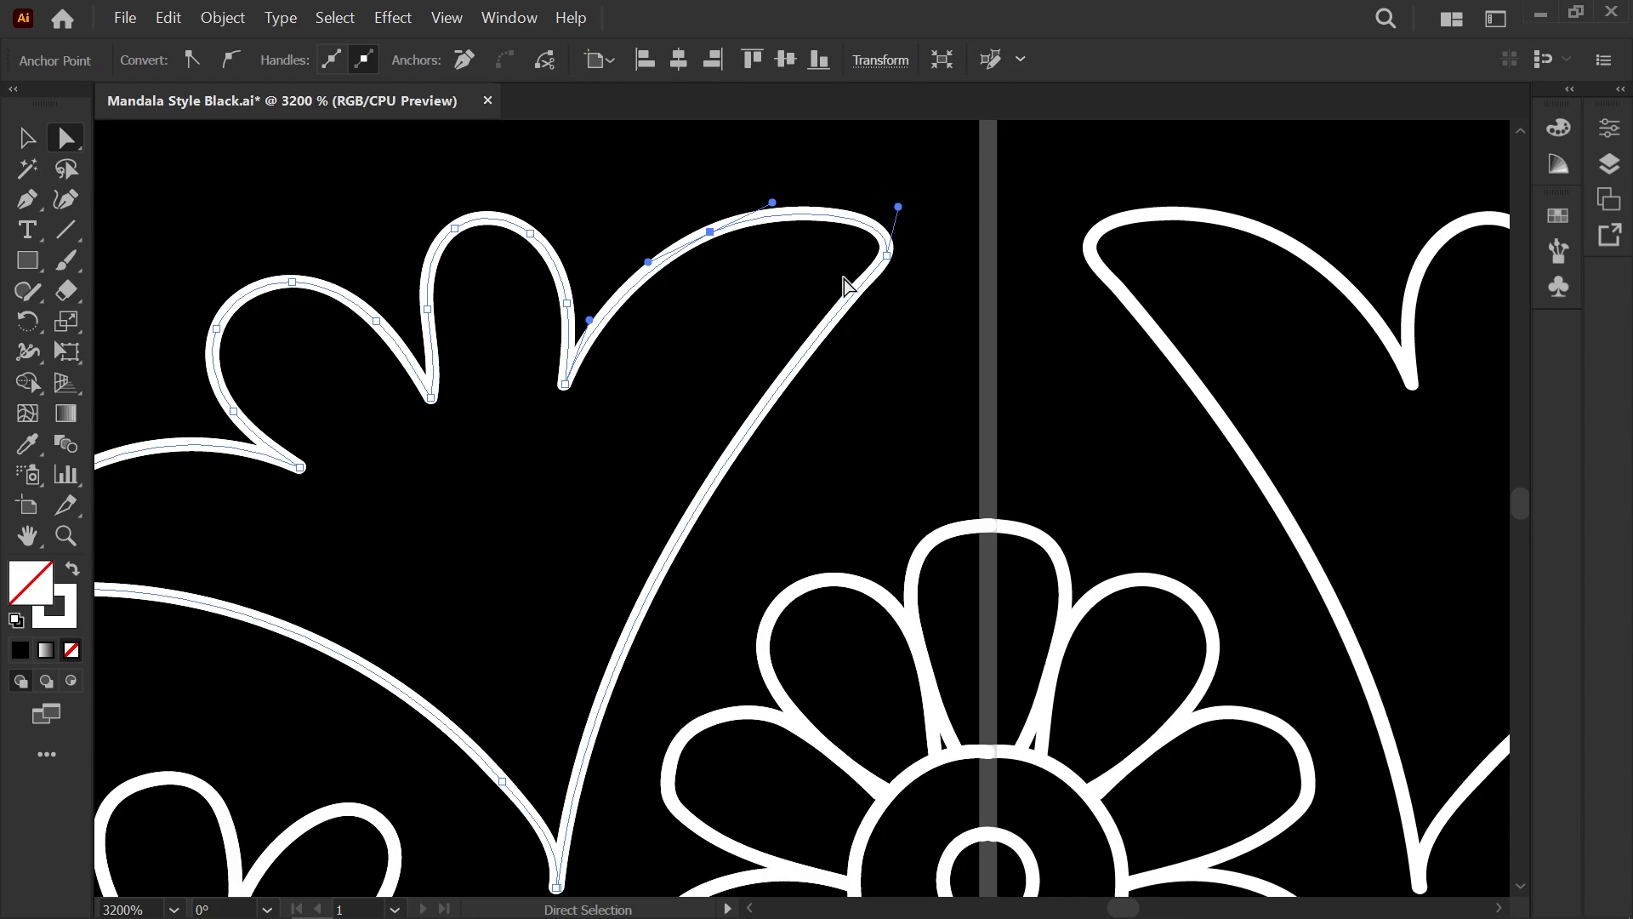
pyautogui.click(894, 284)
# Step: Check the mirrored fan leaves in the whole mandala against the reference ornaments
pyautogui.scroll(-3, 894, 282)
pyautogui.moveTo(776, 502); pyautogui.dragTo(699, 477)
pyautogui.scroll(3, 699, 477)
pyautogui.click(667, 503)
pyautogui.click(673, 538)
pyautogui.scroll(-7, 679, 540)
pyautogui.moveTo(685, 550); pyautogui.dragTo(340, 465)
pyautogui.scroll(-4, 443, 470)
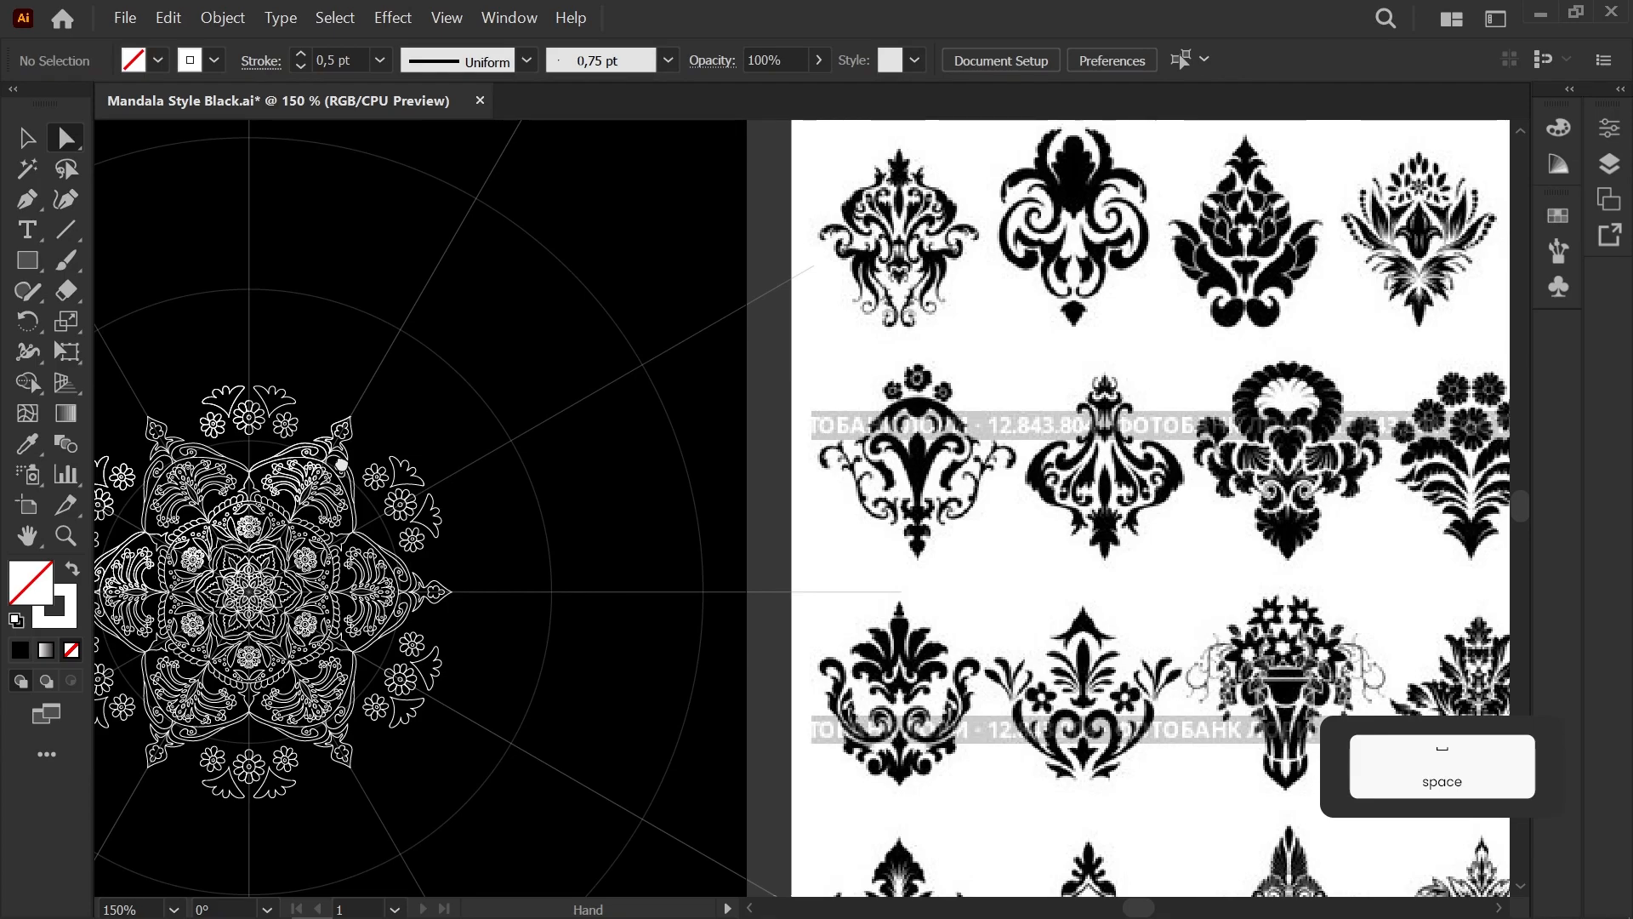
pyautogui.scroll(7, 241, 450)
pyautogui.moveTo(166, 392)
pyautogui.mouseDown()
pyautogui.moveTo(332, 478)
pyautogui.moveTo(495, 426)
pyautogui.mouseUp()
pyautogui.press('b')
pyautogui.moveTo(567, 369); pyautogui.dragTo(563, 416)
pyautogui.moveTo(644, 465); pyautogui.dragTo(568, 371)
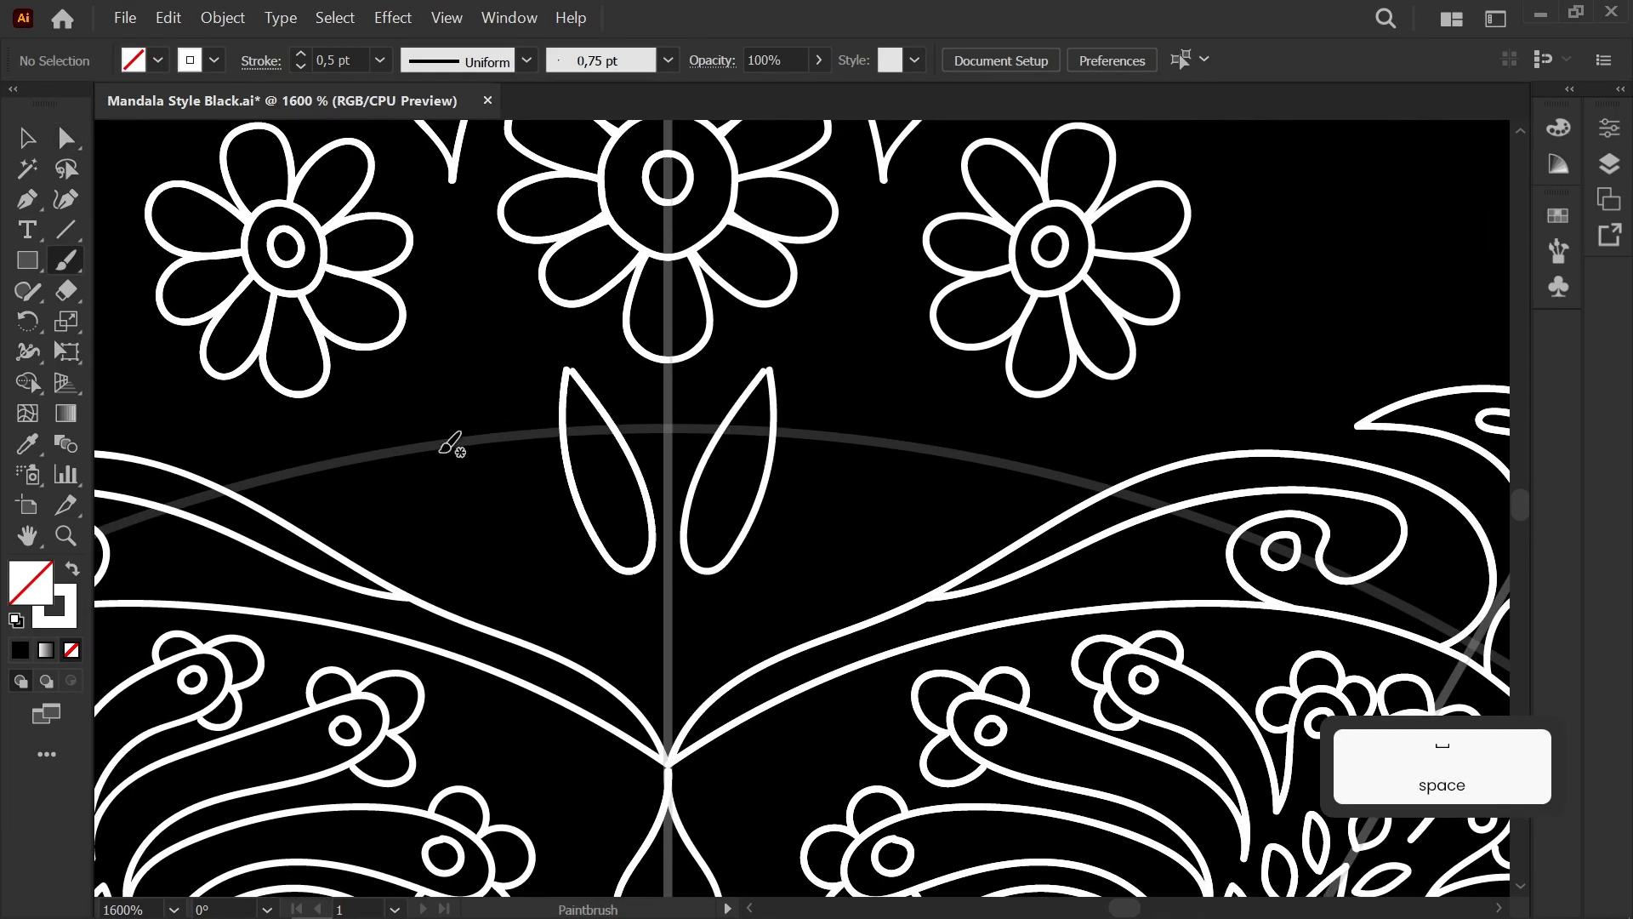
pyautogui.moveTo(533, 463); pyautogui.dragTo(667, 408)
pyautogui.hotkey('ctrl', 'z')
# Step: Paint two slanted teardrop leaves below the flowers, pointing outward from the vertical guide
pyautogui.moveTo(460, 389); pyautogui.dragTo(456, 390)
pyautogui.moveTo(616, 343)
pyautogui.mouseDown()
pyautogui.moveTo(645, 397)
pyautogui.moveTo(681, 366)
pyautogui.moveTo(716, 495)
pyautogui.mouseUp()
pyautogui.hotkey('ctrl', 'z')
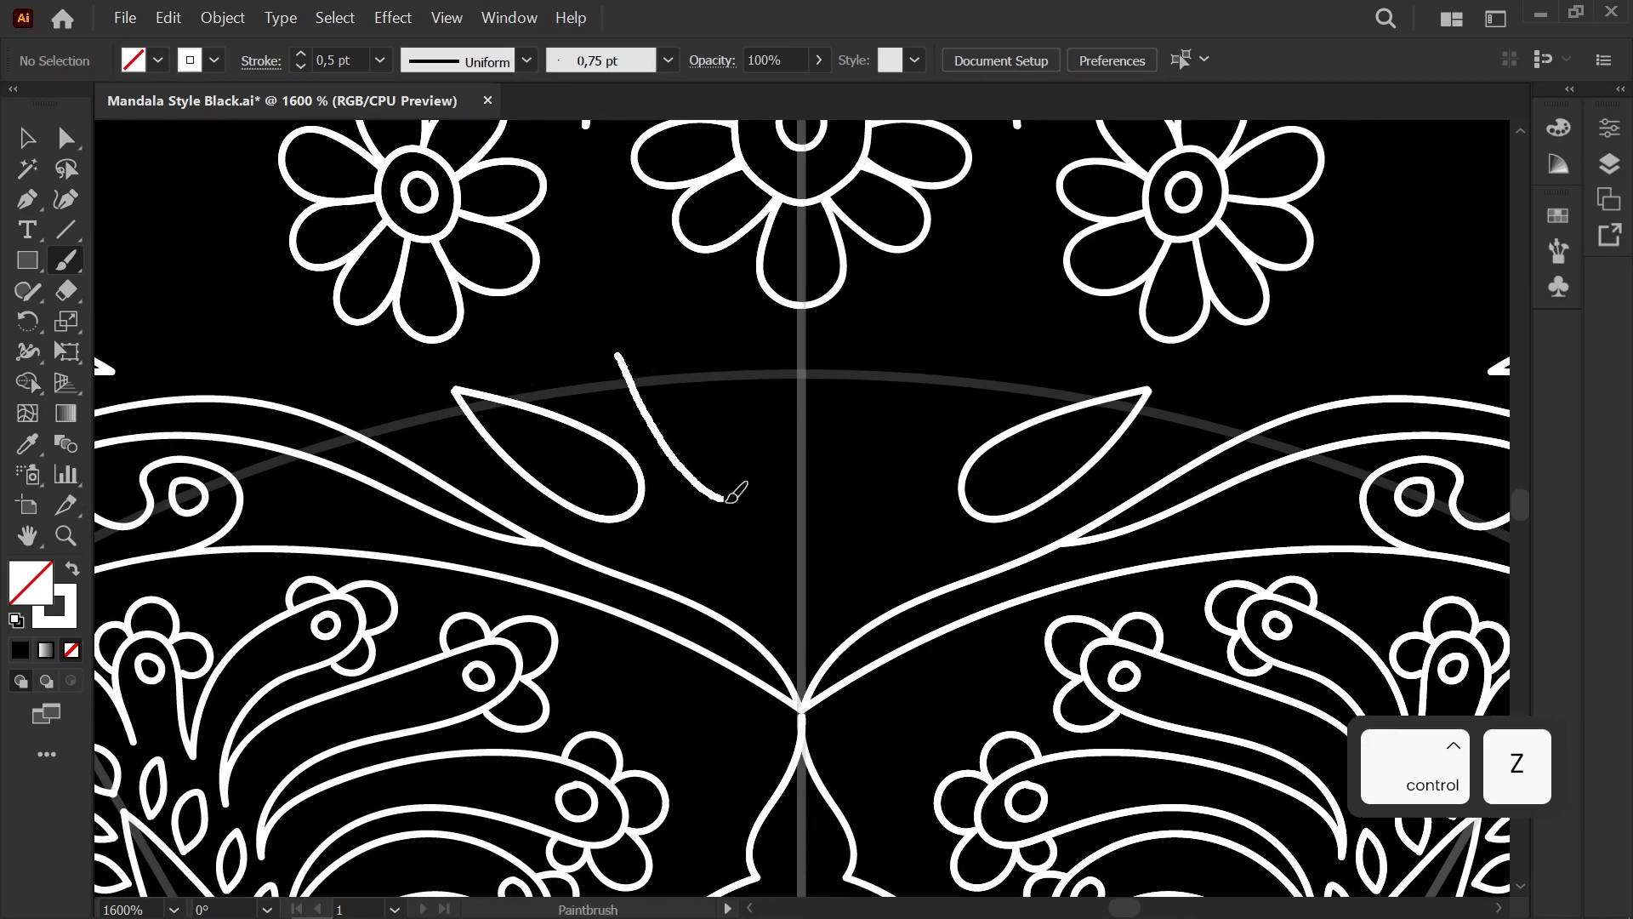
pyautogui.moveTo(627, 353); pyautogui.dragTo(622, 350)
# Step: Smooth the teardrop outline by shifting one of its anchor points
pyautogui.scroll(-4, 653, 315)
pyautogui.scroll(4, 652, 290)
pyautogui.press('a')
pyautogui.click(620, 433)
pyautogui.moveTo(621, 433); pyautogui.dragTo(623, 429)
pyautogui.click(731, 431)
# Step: Paint a small circle on the vertical guide beneath the teardrops and align its bottom end with the guide
pyautogui.scroll(2, 740, 499)
pyautogui.moveTo(733, 502); pyautogui.dragTo(693, 255)
pyautogui.press('b')
pyautogui.moveTo(821, 643)
pyautogui.mouseDown()
pyautogui.moveTo(774, 624)
pyautogui.moveTo(825, 485)
pyautogui.mouseUp()
pyautogui.press('a')
pyautogui.moveTo(820, 642); pyautogui.dragTo(825, 643)
pyautogui.click(802, 408)
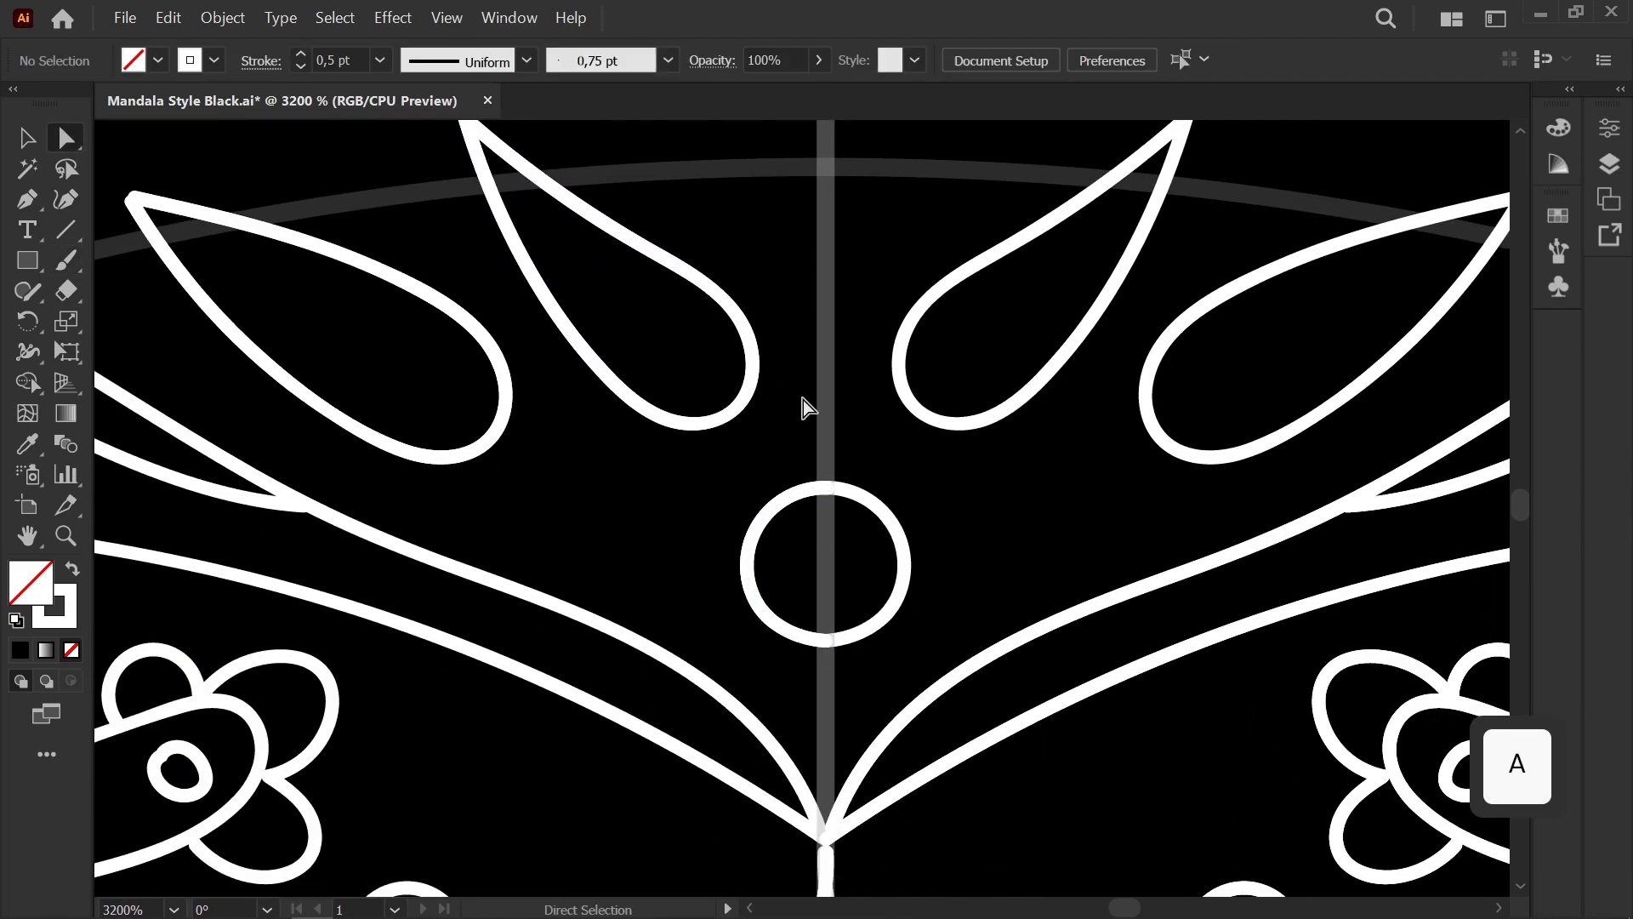
# Step: Examine the flowers, leaves and teardrops across the whole mandala beside the reference ornaments
pyautogui.scroll(-4, 792, 388)
pyautogui.moveTo(785, 380); pyautogui.dragTo(812, 523)
pyautogui.scroll(-2, 816, 504)
pyautogui.scroll(2, 823, 349)
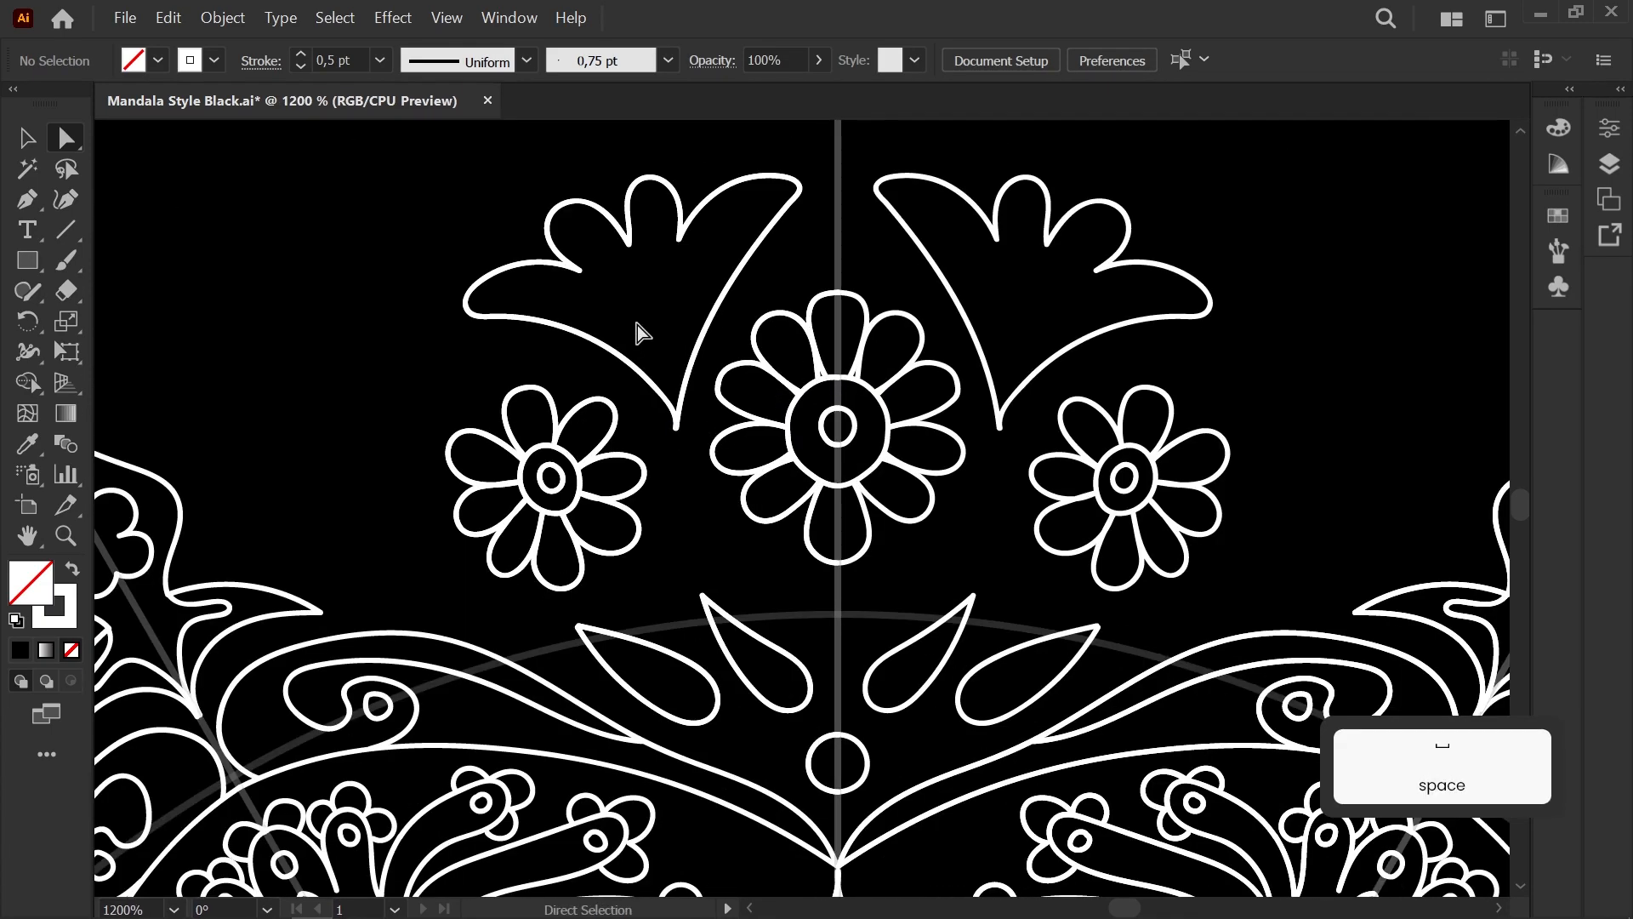
pyautogui.press('b')
pyautogui.scroll(-1, 604, 304)
pyautogui.scroll(-5, 594, 312)
pyautogui.moveTo(594, 312); pyautogui.dragTo(541, 365)
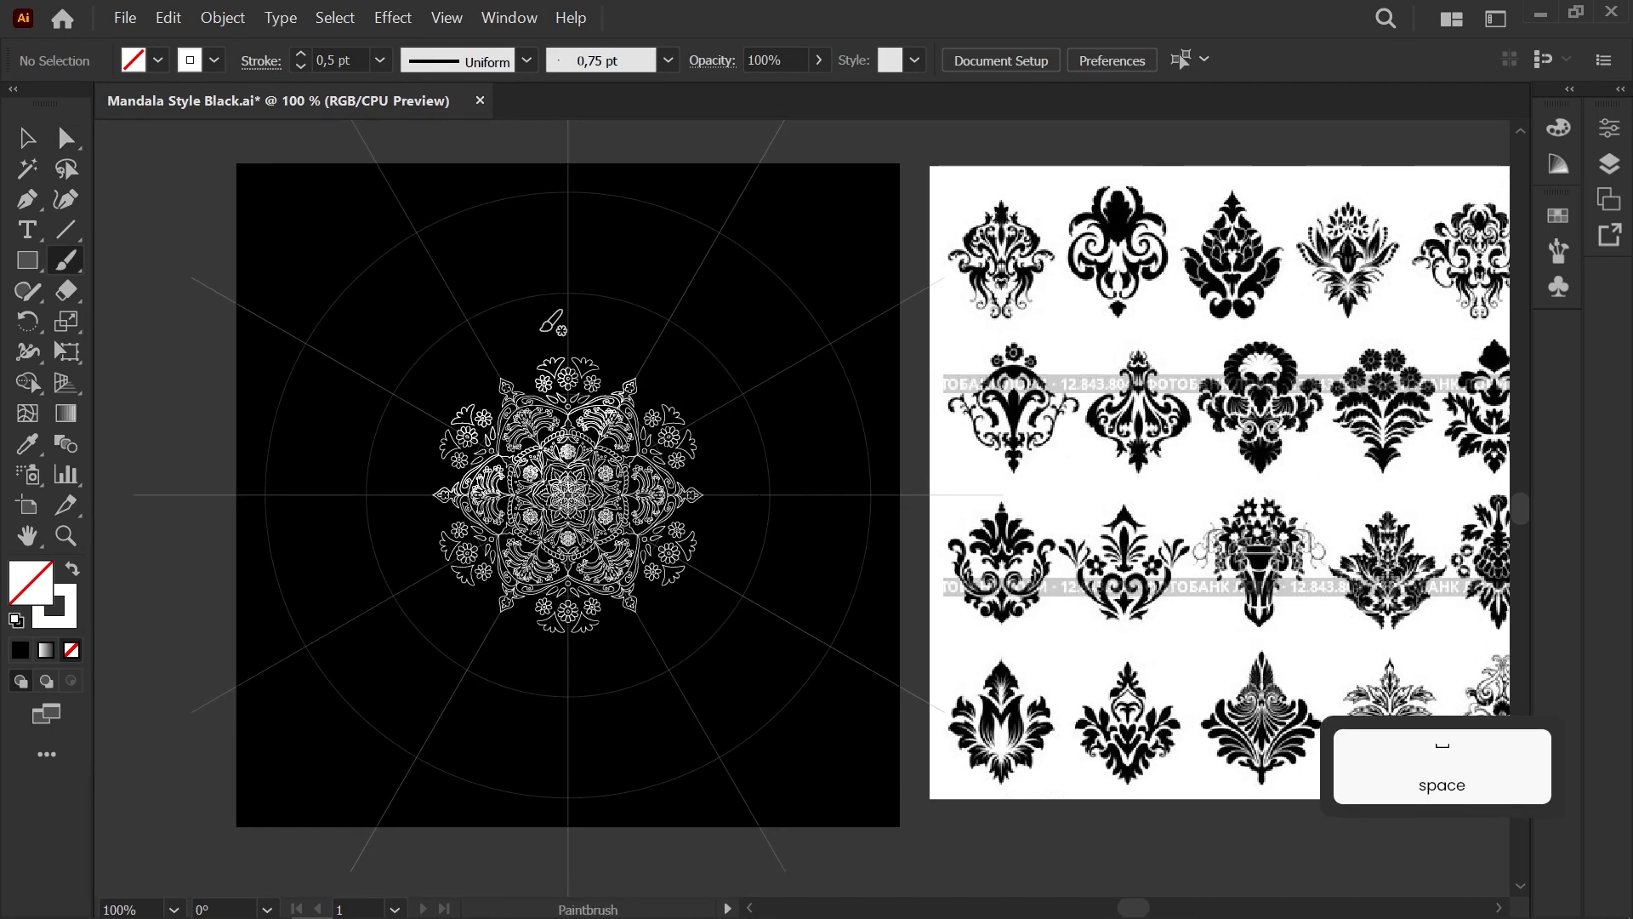
pyautogui.scroll(1, 541, 332)
pyautogui.moveTo(610, 411); pyautogui.dragTo(327, 432)
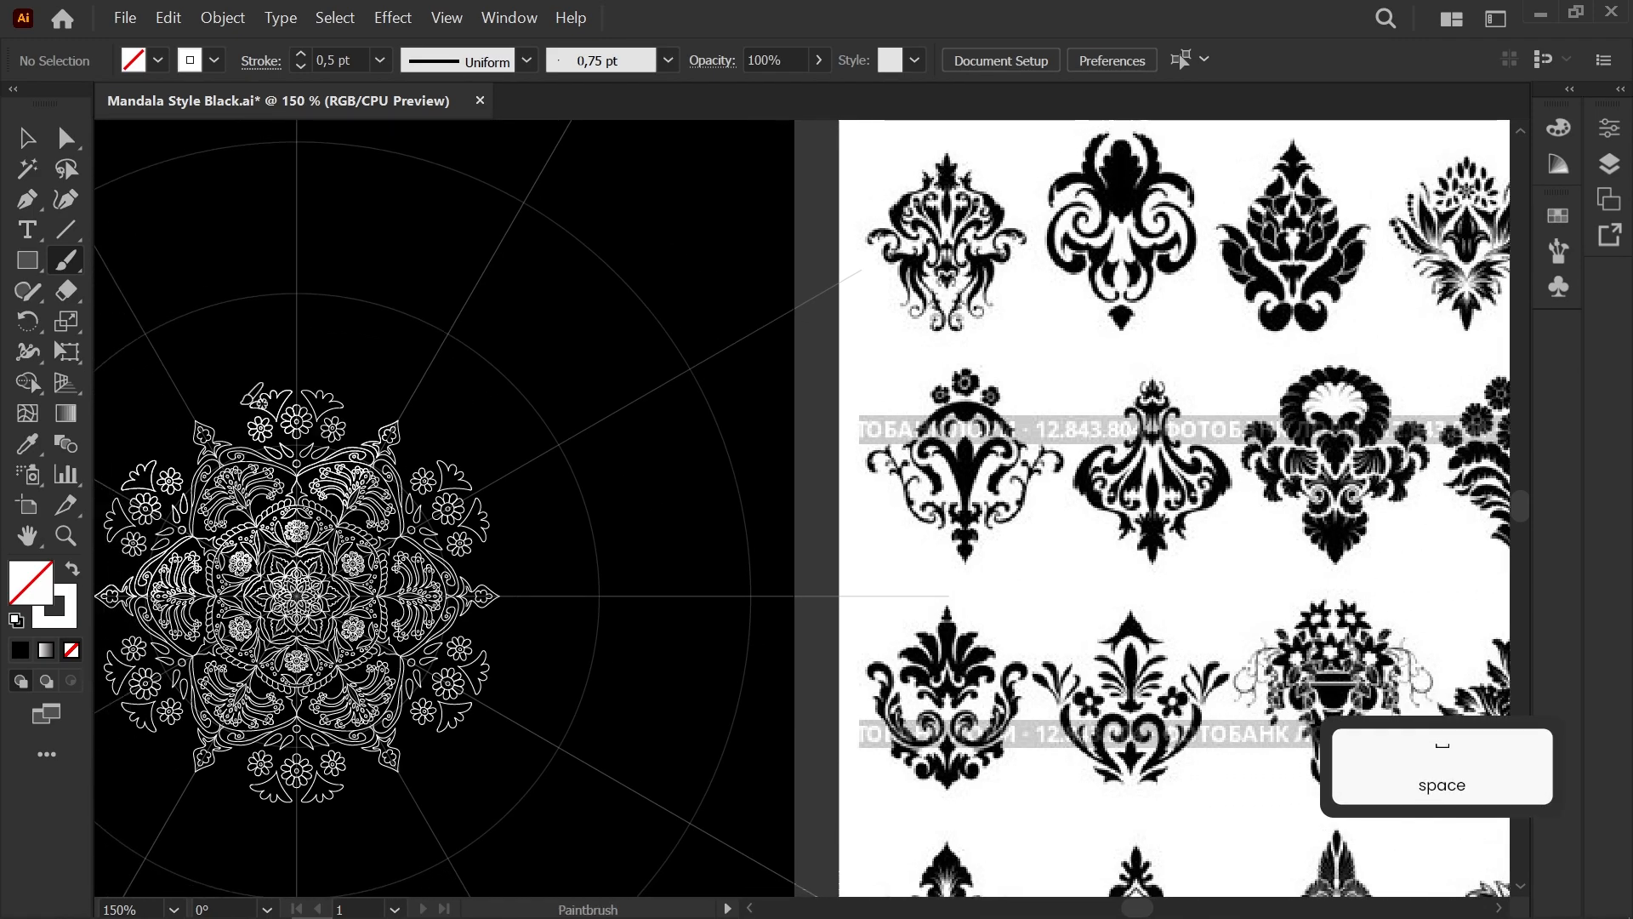
# Step: Paint a large arch over the flowers and leaves, from the pointed corner ornament's tip to the vertical guide
pyautogui.scroll(4, 244, 407)
pyautogui.moveTo(324, 489); pyautogui.dragTo(510, 598)
pyautogui.moveTo(672, 316); pyautogui.dragTo(700, 273)
pyautogui.scroll(3, 576, 347)
pyautogui.press('a')
pyautogui.click(694, 283)
pyautogui.moveTo(839, 258); pyautogui.dragTo(1130, 142)
pyautogui.click(860, 306)
# Step: Smooth the arch's lower curve by moving its anchor and handle, and align its end with the corner ornament's tip
pyautogui.scroll(-1, 860, 306)
pyautogui.click(430, 481)
pyautogui.scroll(1, 413, 506)
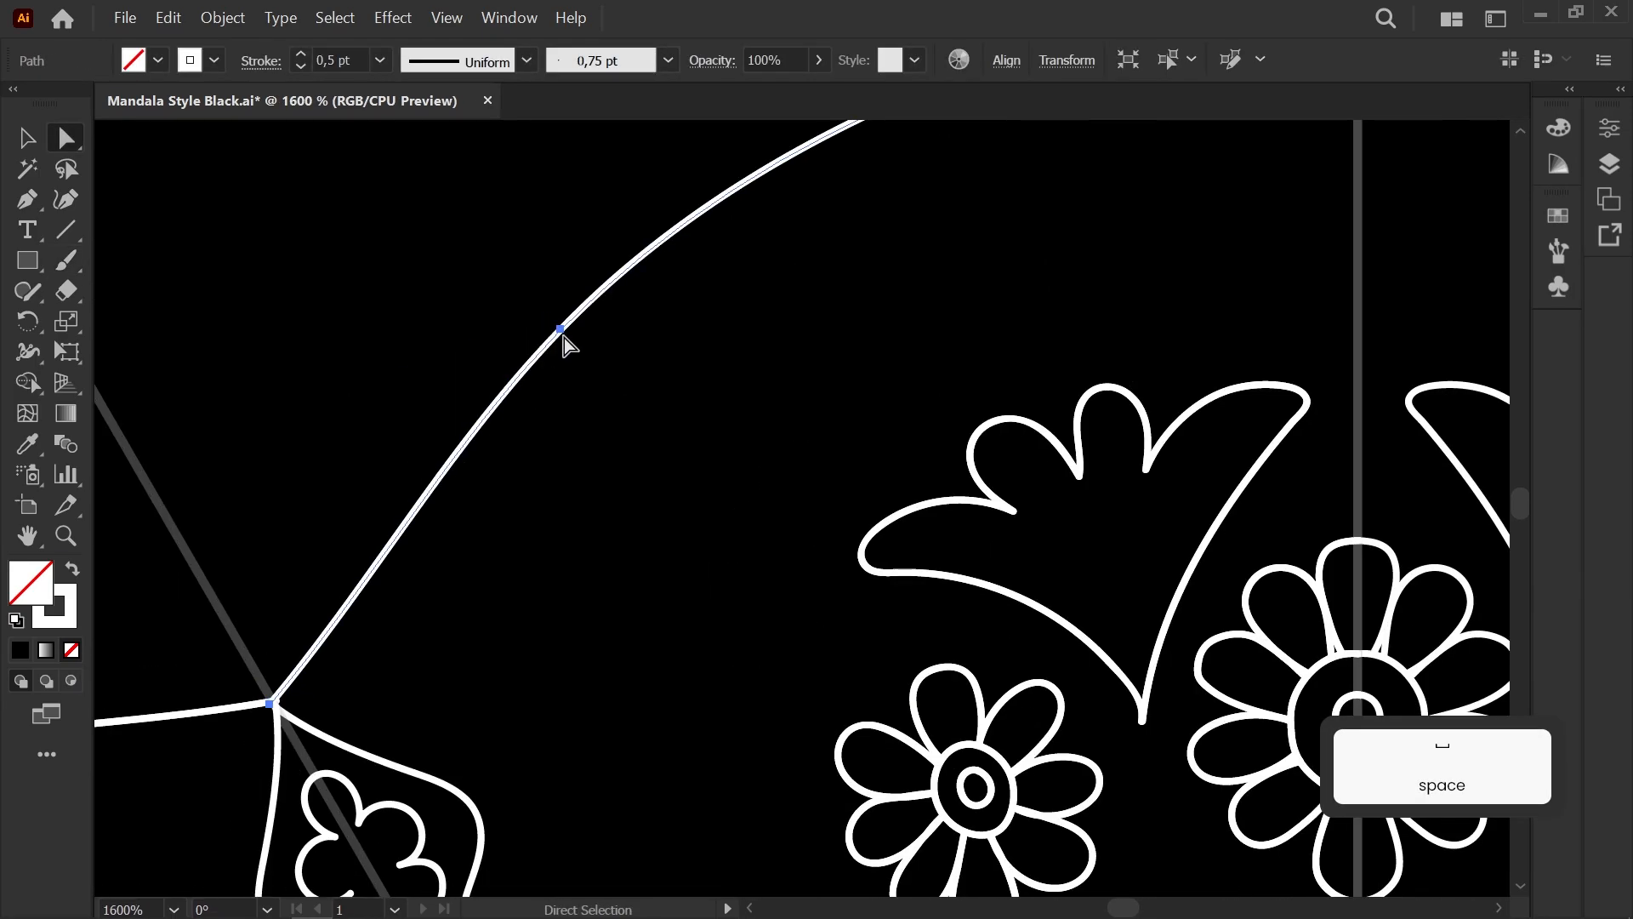
pyautogui.moveTo(561, 330); pyautogui.dragTo(554, 329)
pyautogui.moveTo(369, 579); pyautogui.dragTo(360, 569)
pyautogui.moveTo(270, 705); pyautogui.dragTo(278, 705)
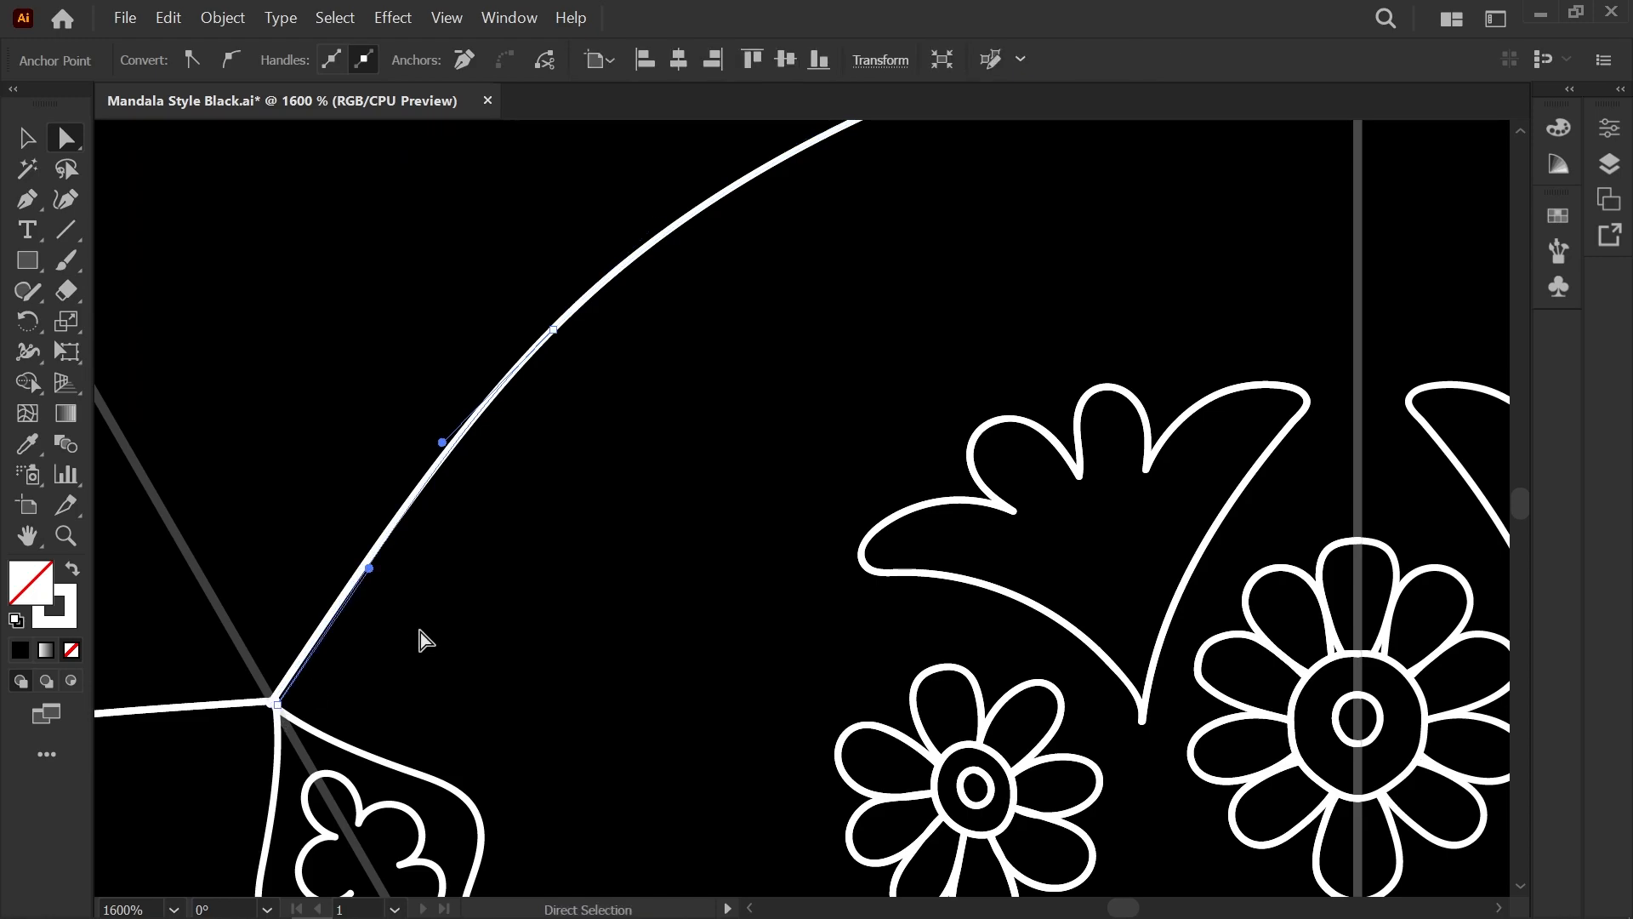
pyautogui.click(425, 639)
# Step: Paint a small circle above the fan leaf's outermost lobe
pyautogui.scroll(-3, 364, 594)
pyautogui.scroll(3, 412, 584)
pyautogui.press('b')
pyautogui.press('space')
pyautogui.moveTo(486, 525)
pyautogui.mouseDown()
pyautogui.moveTo(587, 404)
pyautogui.moveTo(381, 480)
pyautogui.mouseUp()
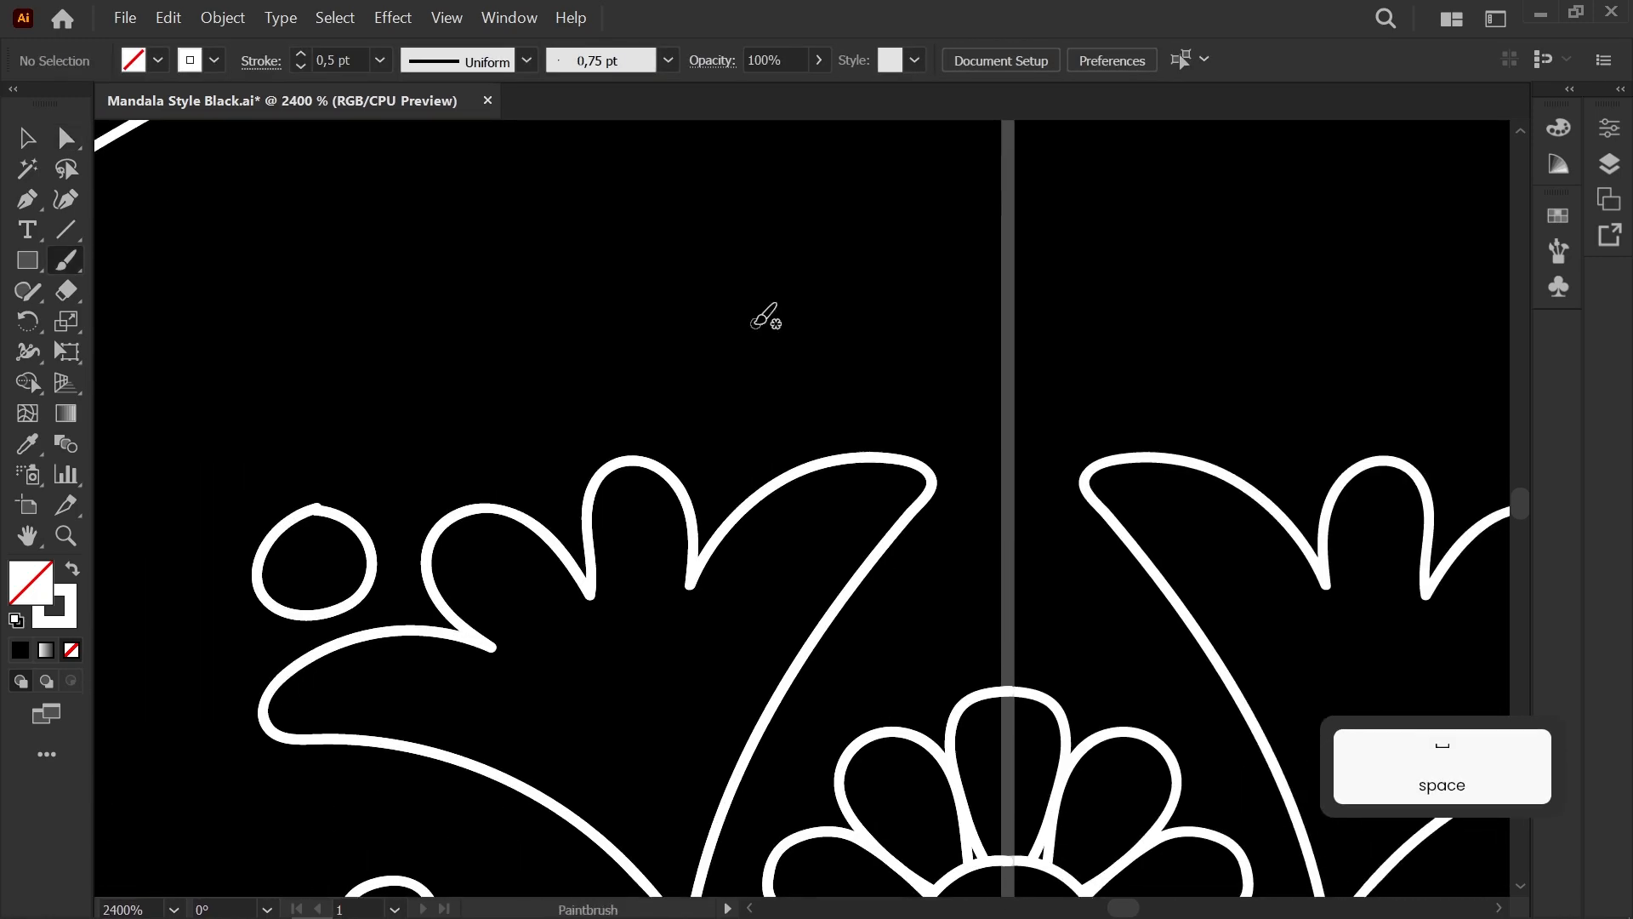
# Step: Paint a second small circle above the leaf's innermost lobe and adjust the point where its outline closes
pyautogui.scroll(-3, 740, 324)
pyautogui.scroll(4, 664, 459)
pyautogui.press('a')
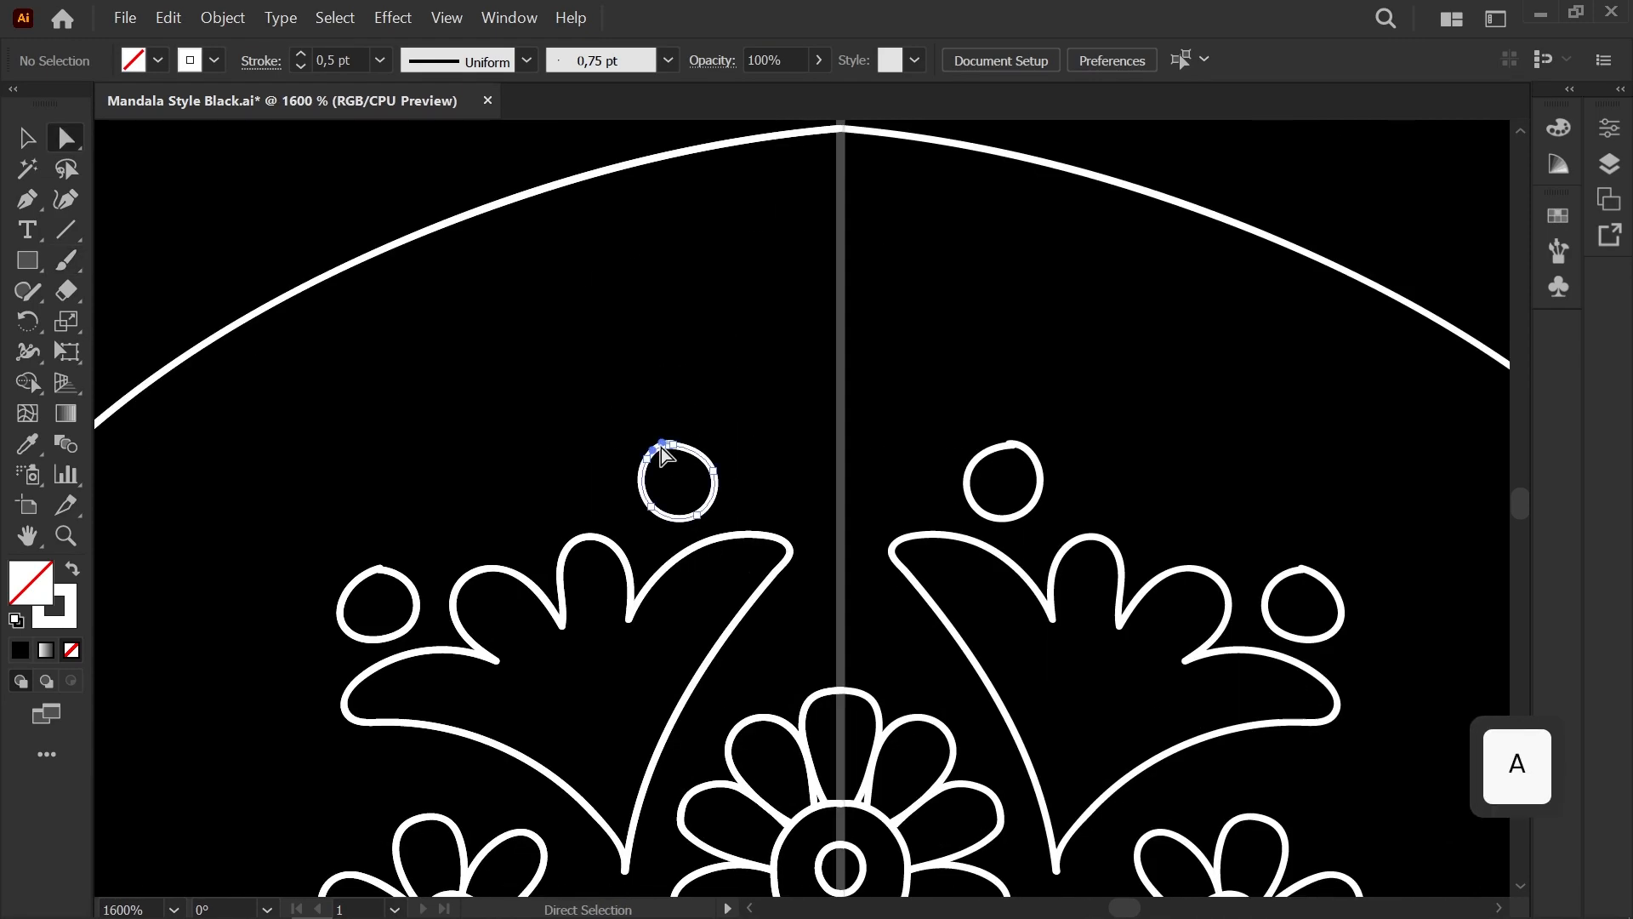
pyautogui.click(651, 440)
pyautogui.click(732, 400)
# Step: Paint a curled scroll inside the large arch, running from the corner ornament's tip up to the arch line
pyautogui.scroll(-10, 660, 317)
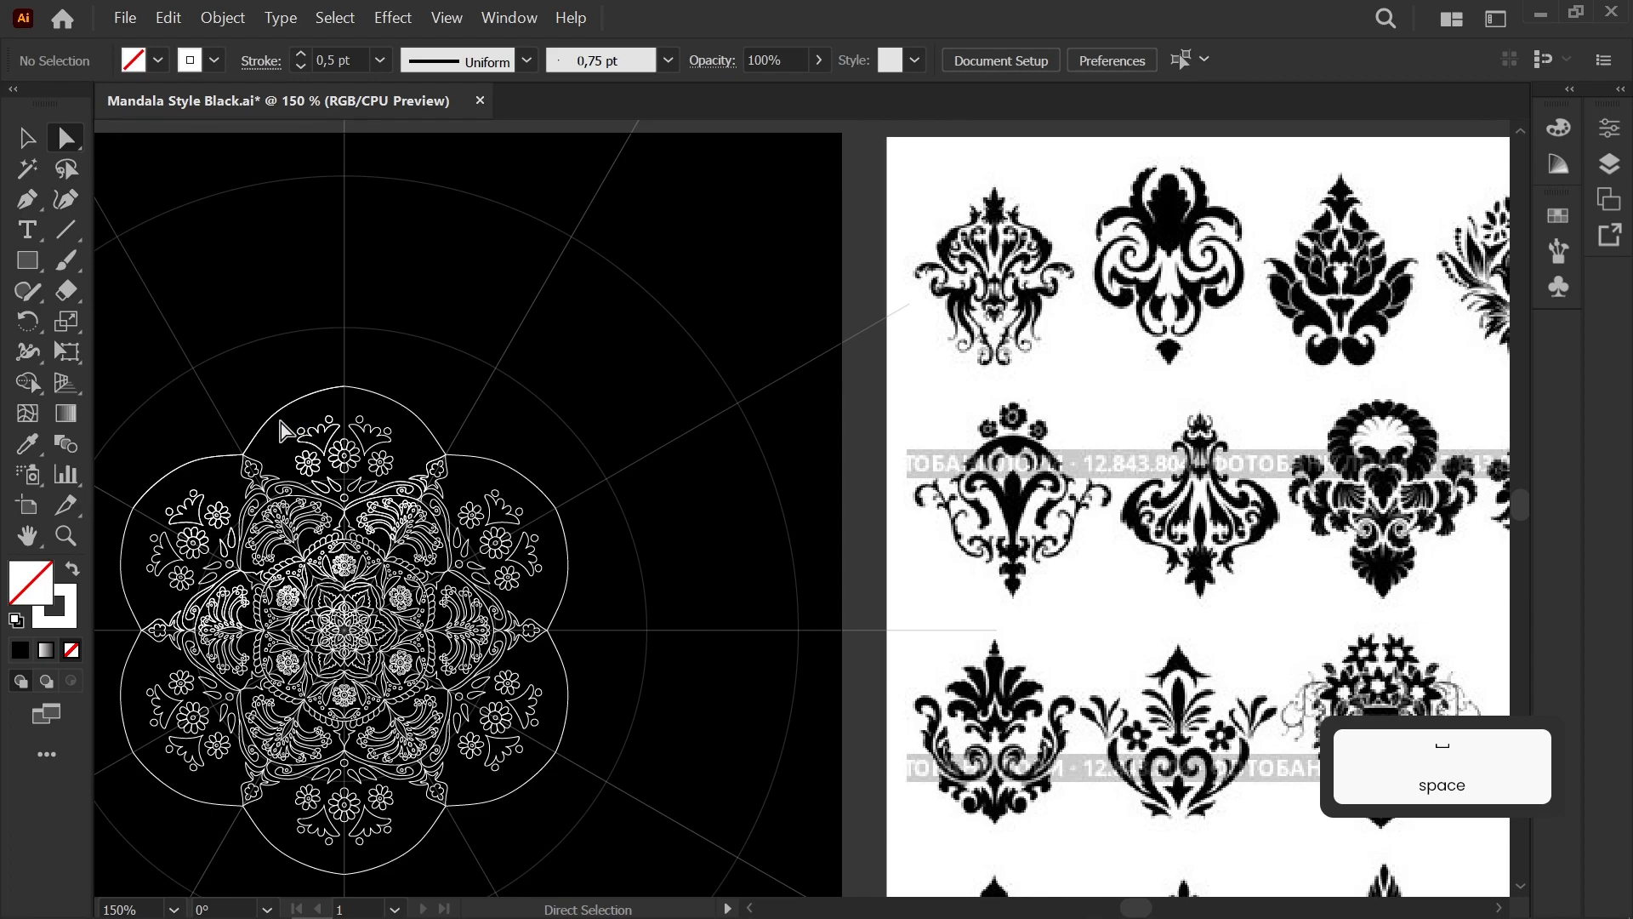
pyautogui.scroll(7, 285, 432)
pyautogui.press('b')
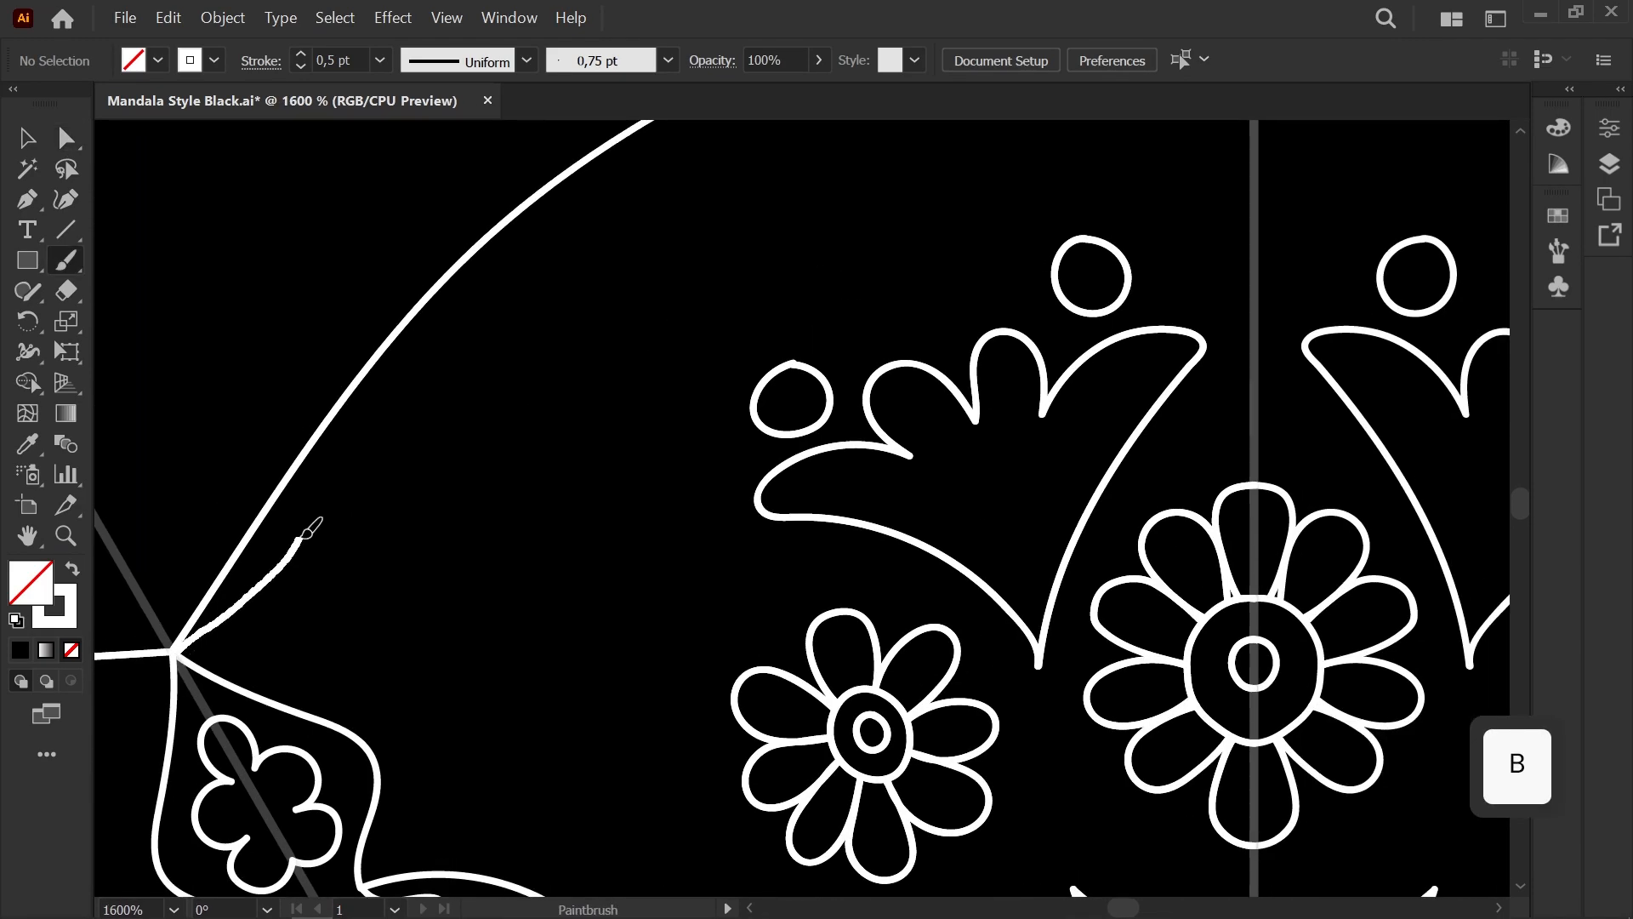
pyautogui.moveTo(490, 519); pyautogui.dragTo(398, 508)
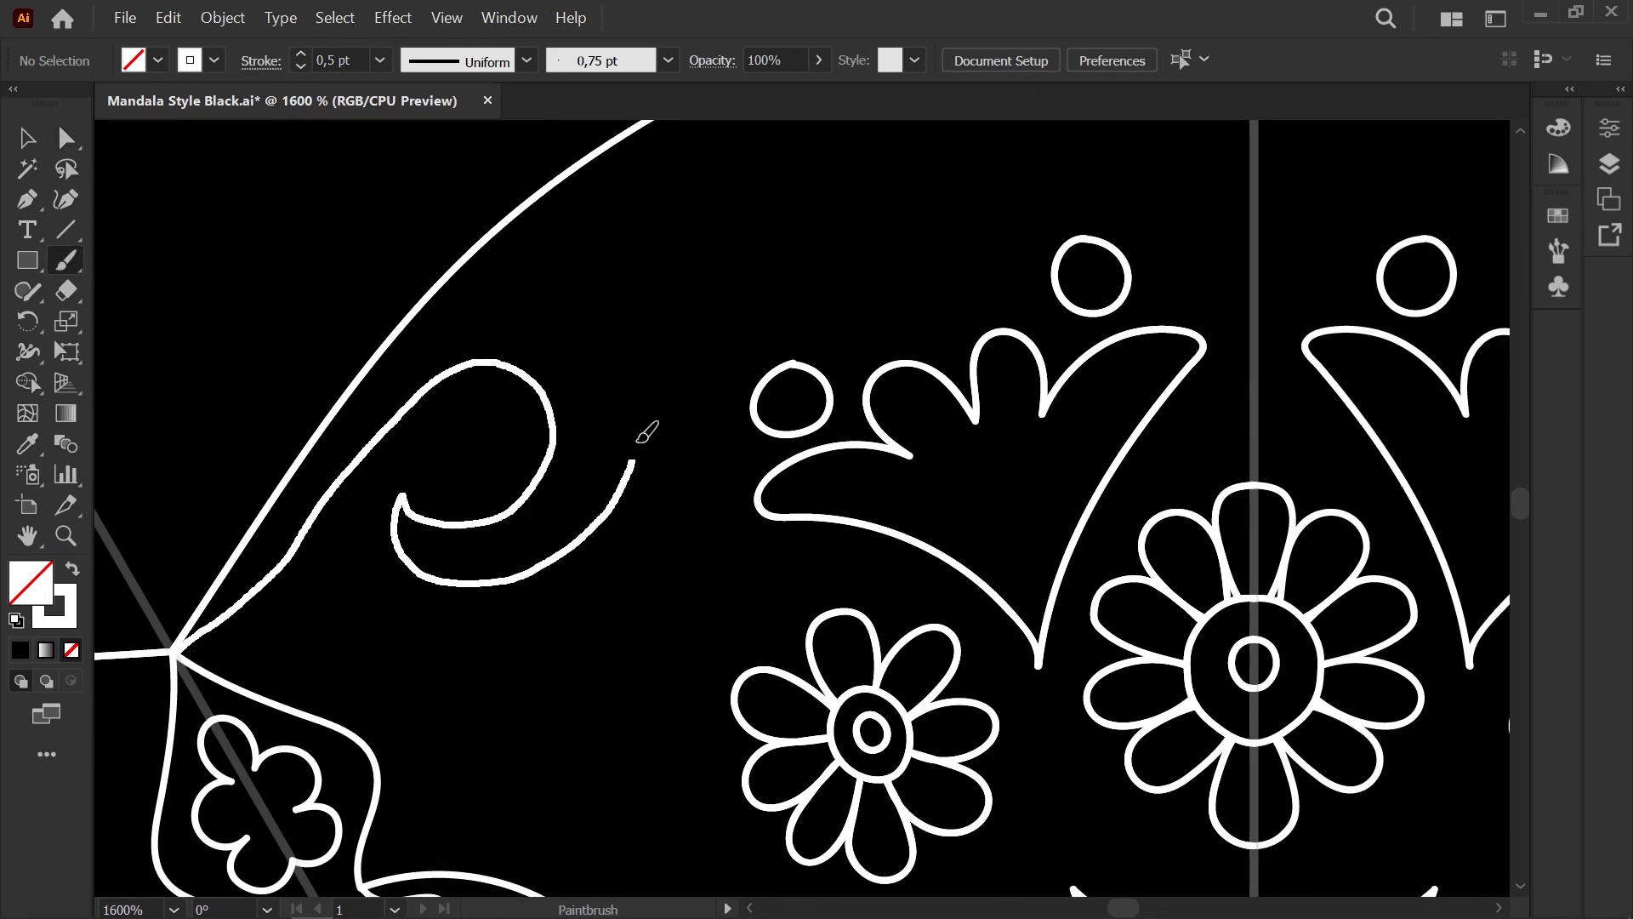
pyautogui.moveTo(662, 127); pyautogui.dragTo(661, 128)
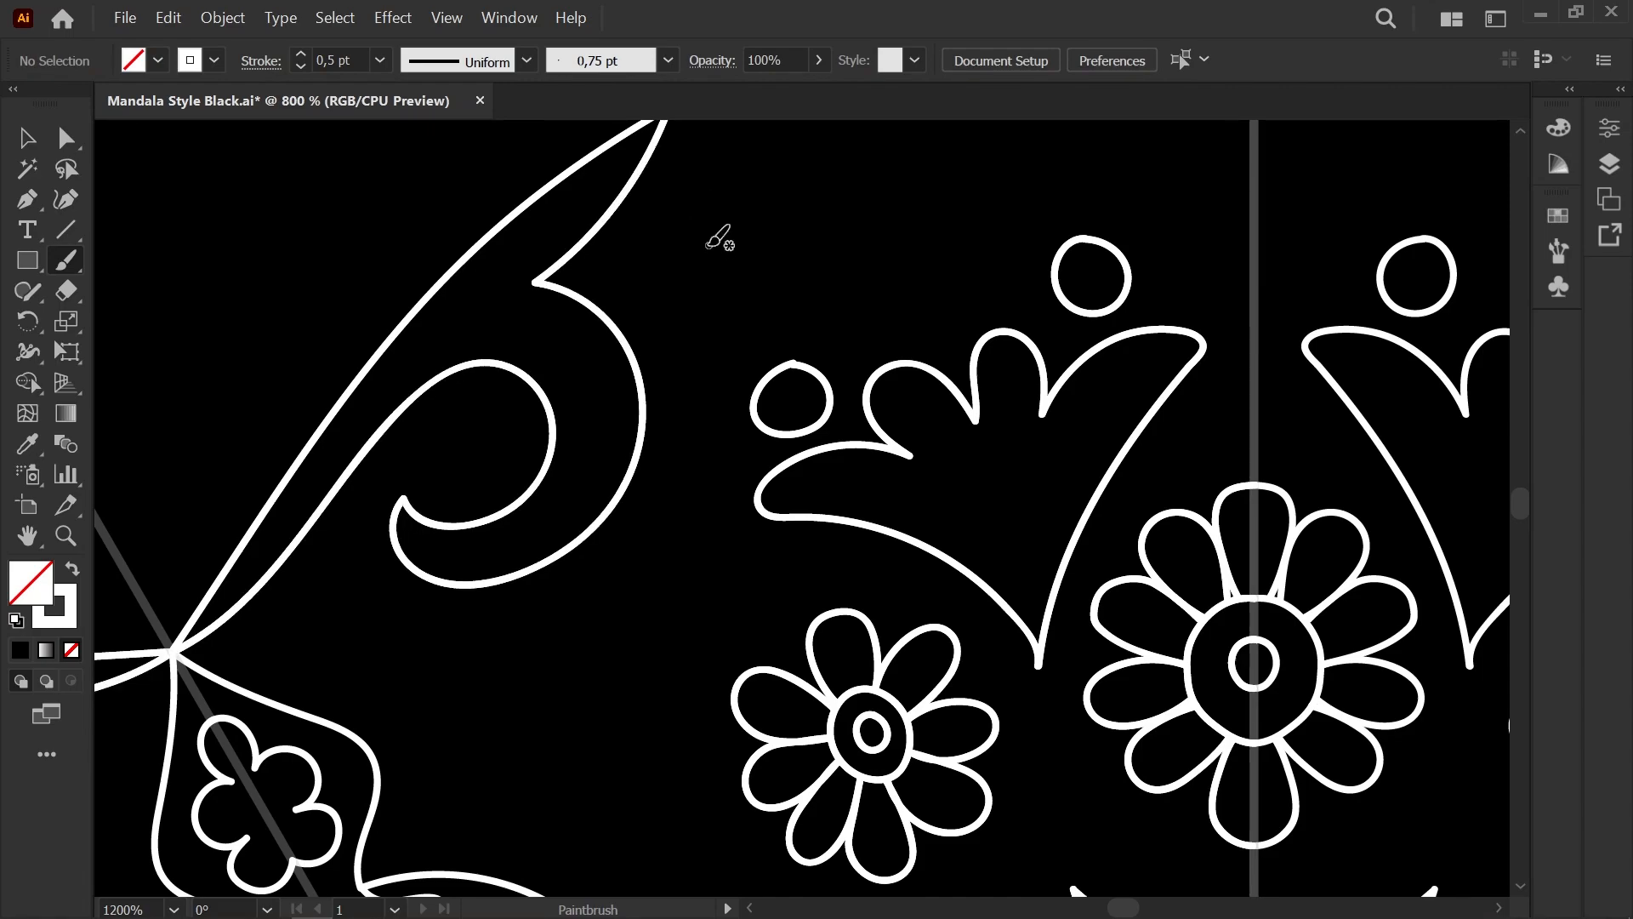
# Step: Move the scroll's upper end anchor so that it meets the arch line
pyautogui.scroll(-3, 620, 463)
pyautogui.scroll(4, 566, 467)
pyautogui.press('a')
pyautogui.click(571, 470)
pyautogui.moveTo(572, 470); pyautogui.dragTo(581, 452)
pyautogui.click(656, 485)
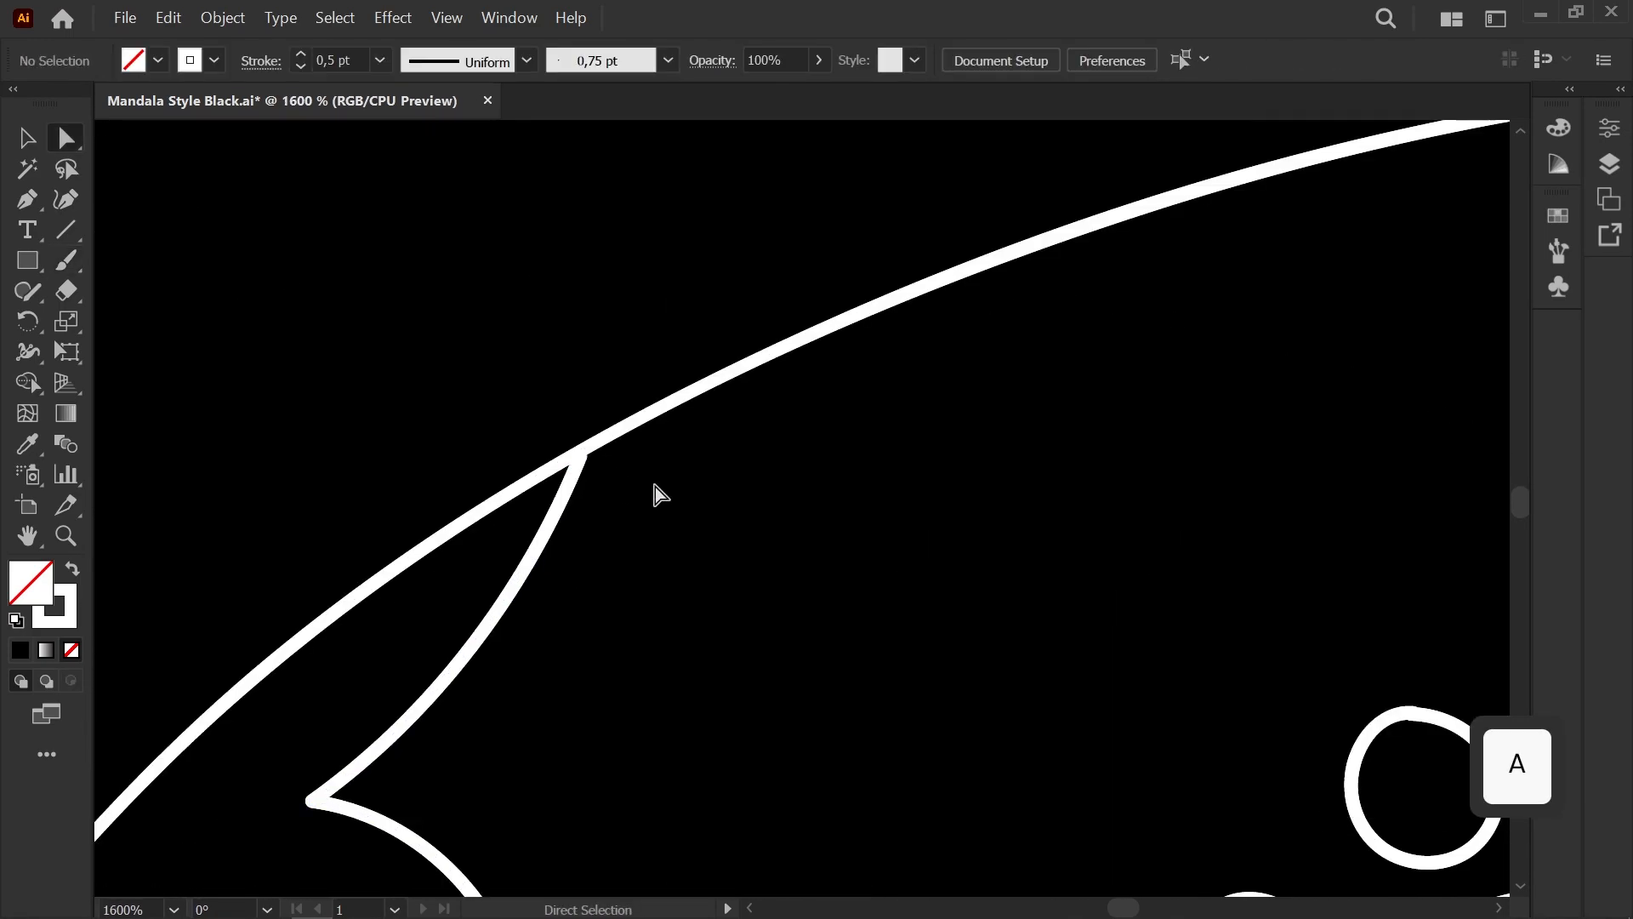
pyautogui.scroll(-3, 668, 446)
pyautogui.scroll(2, 671, 416)
pyautogui.moveTo(670, 416)
pyautogui.mouseDown()
pyautogui.moveTo(492, 477)
pyautogui.moveTo(355, 432)
pyautogui.mouseUp()
pyautogui.scroll(-1, 356, 432)
pyautogui.press('b')
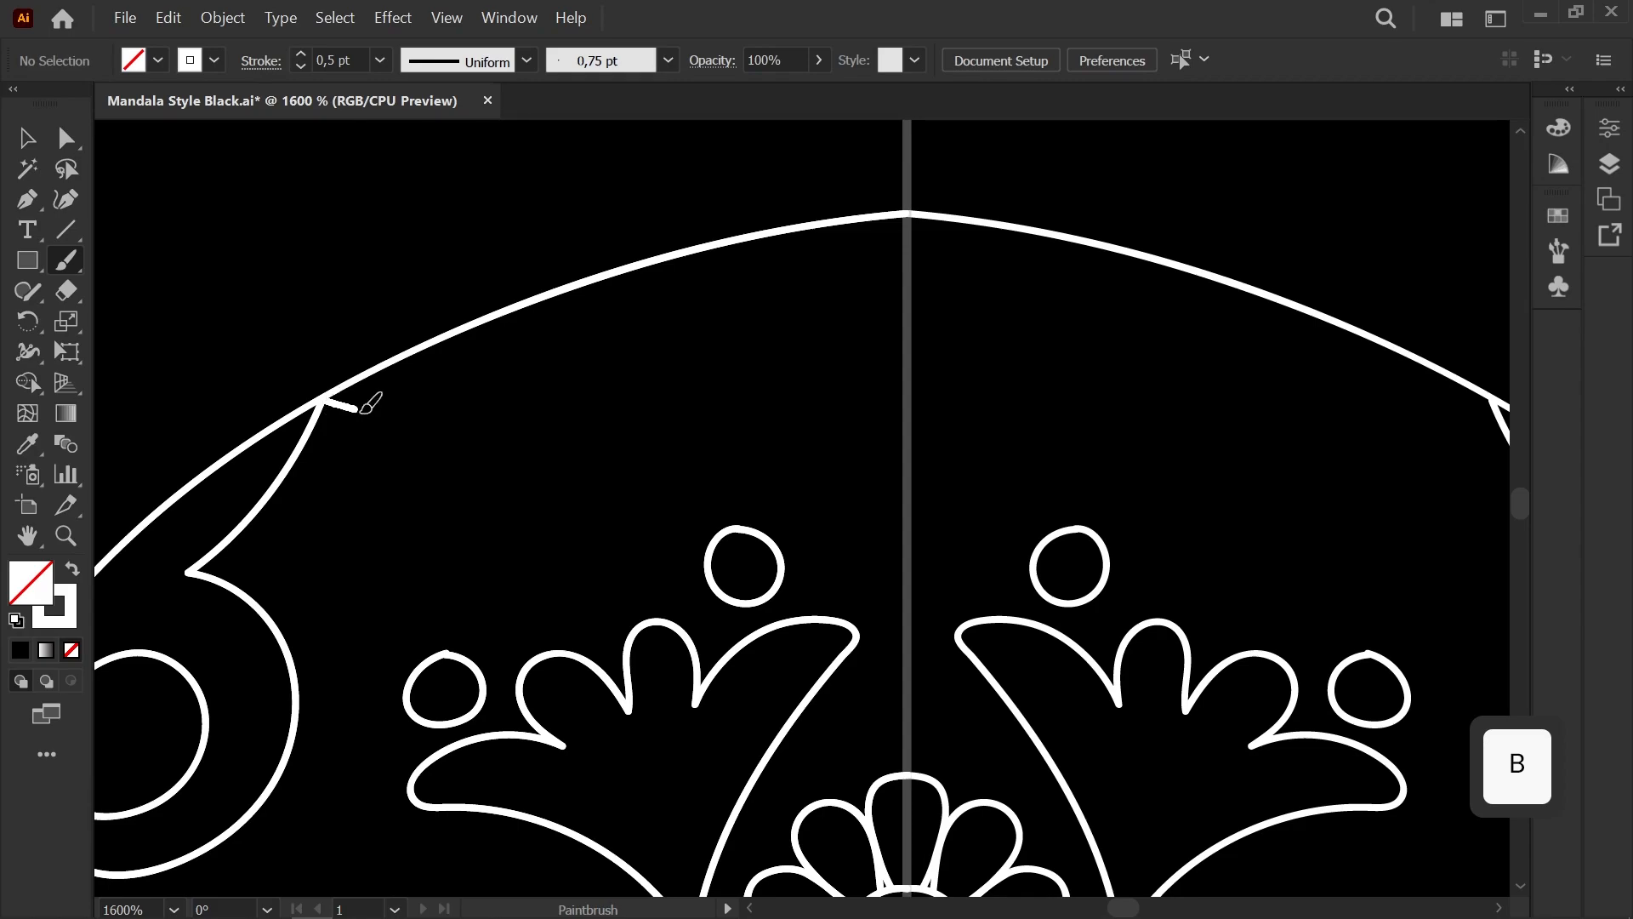
pyautogui.hotkey('ctrl', 'z')
pyautogui.moveTo(444, 378); pyautogui.dragTo(539, 339)
pyautogui.hotkey('ctrl', 'z')
pyautogui.moveTo(621, 388); pyautogui.dragTo(592, 470)
pyautogui.hotkey('ctrl', 'z')
pyautogui.scroll(-3, 488, 449)
pyautogui.moveTo(488, 448)
pyautogui.mouseDown()
pyautogui.moveTo(533, 394)
pyautogui.moveTo(461, 631)
pyautogui.moveTo(556, 463)
pyautogui.mouseUp()
pyautogui.scroll(2, 573, 564)
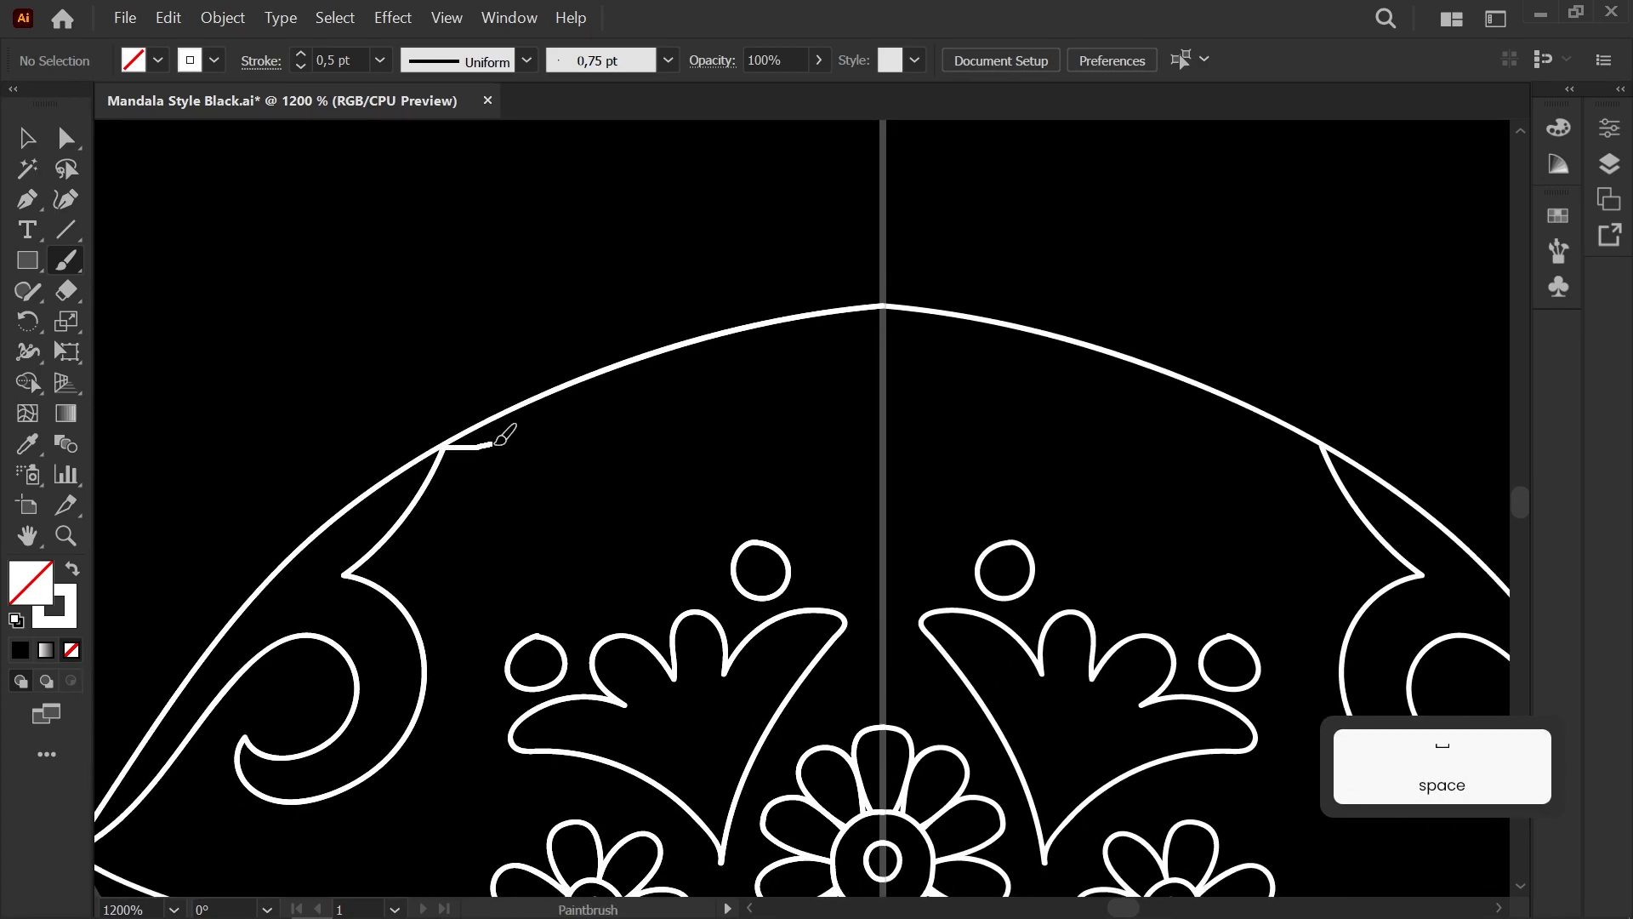
pyautogui.hotkey('ctrl', 'z')
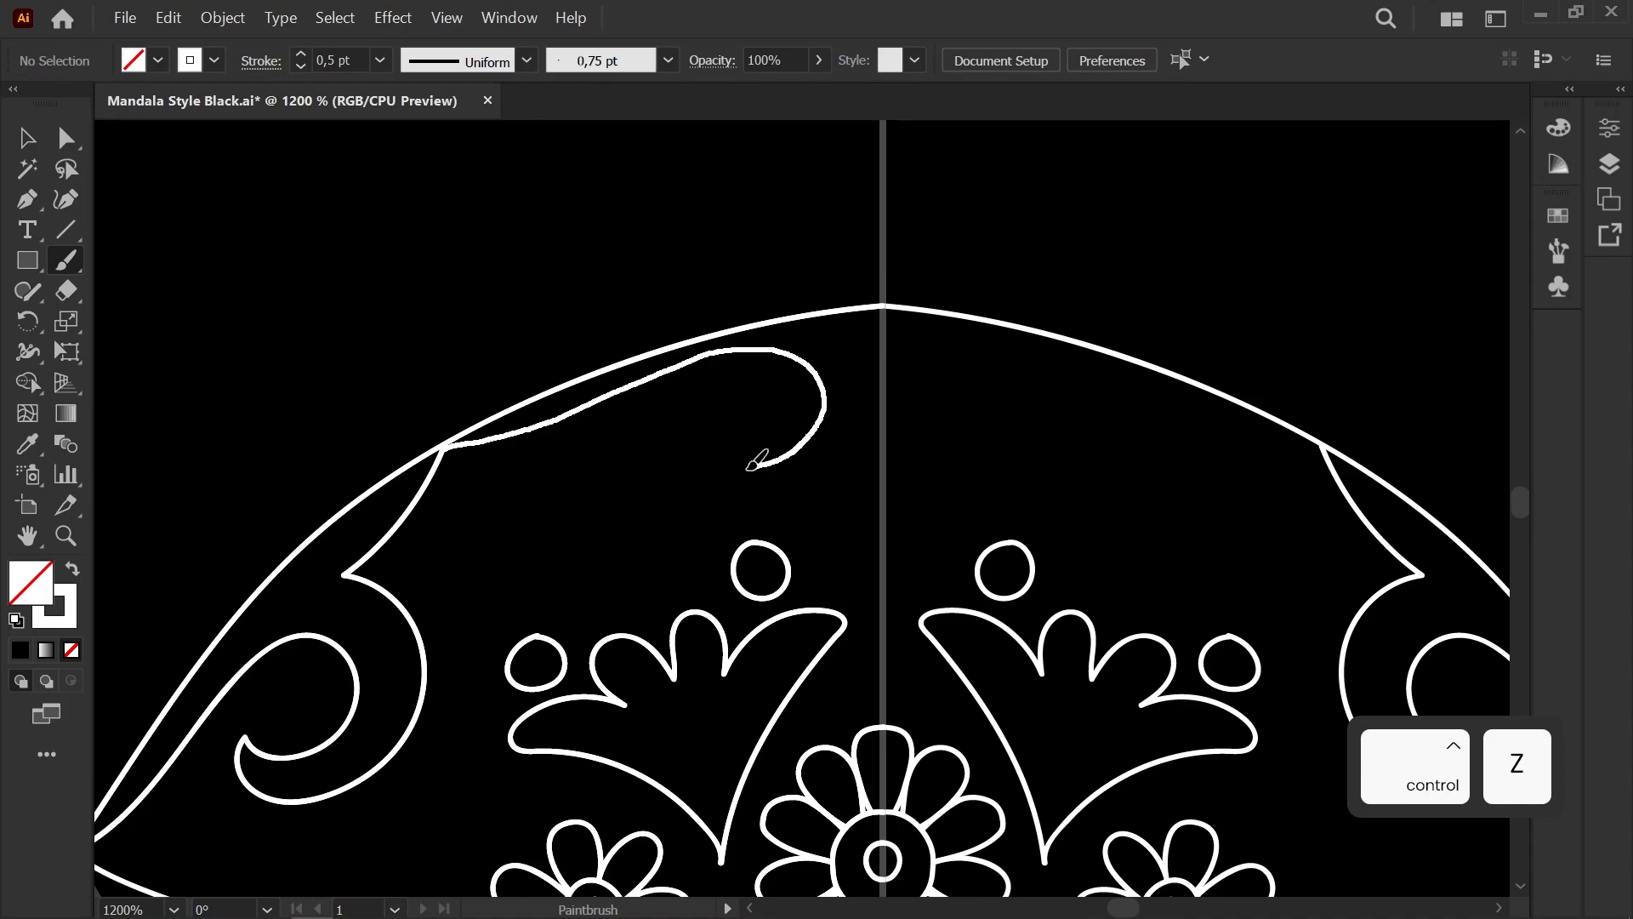
pyautogui.moveTo(763, 463); pyautogui.dragTo(680, 455)
pyautogui.moveTo(865, 331); pyautogui.dragTo(882, 308)
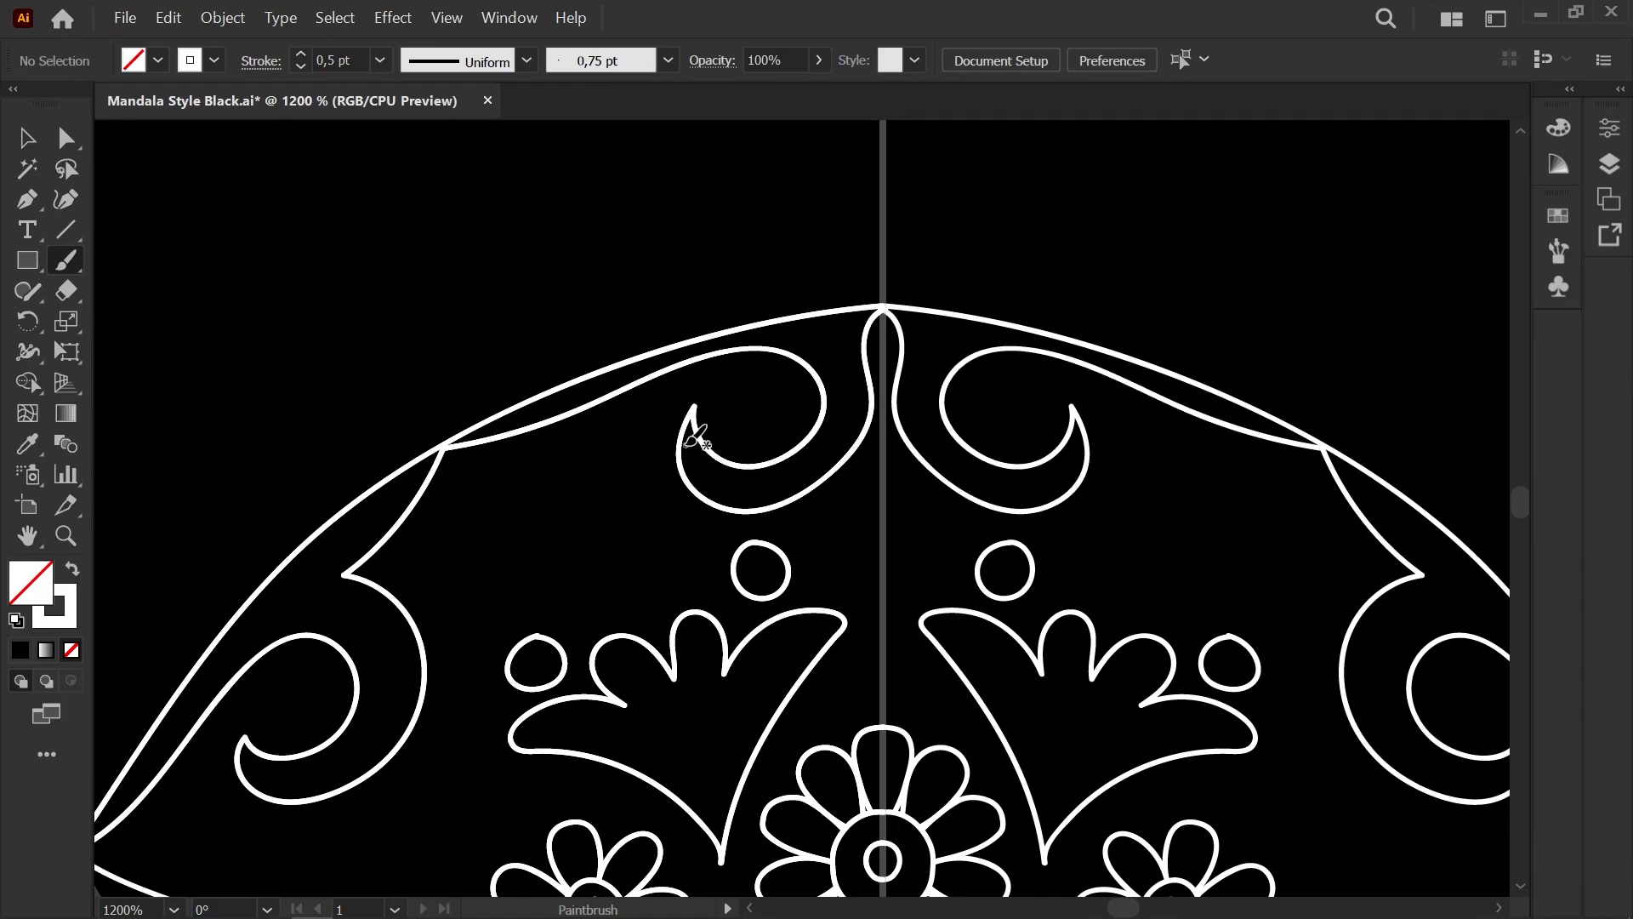
pyautogui.scroll(-3, 685, 444)
pyautogui.scroll(3, 687, 430)
pyautogui.hotkey('ctrl', 'z')
# Step: Paint a wavy, lobed leaf ornament under the arch, from the scroll's upper end to the vertical guide
pyautogui.scroll(-5, 463, 519)
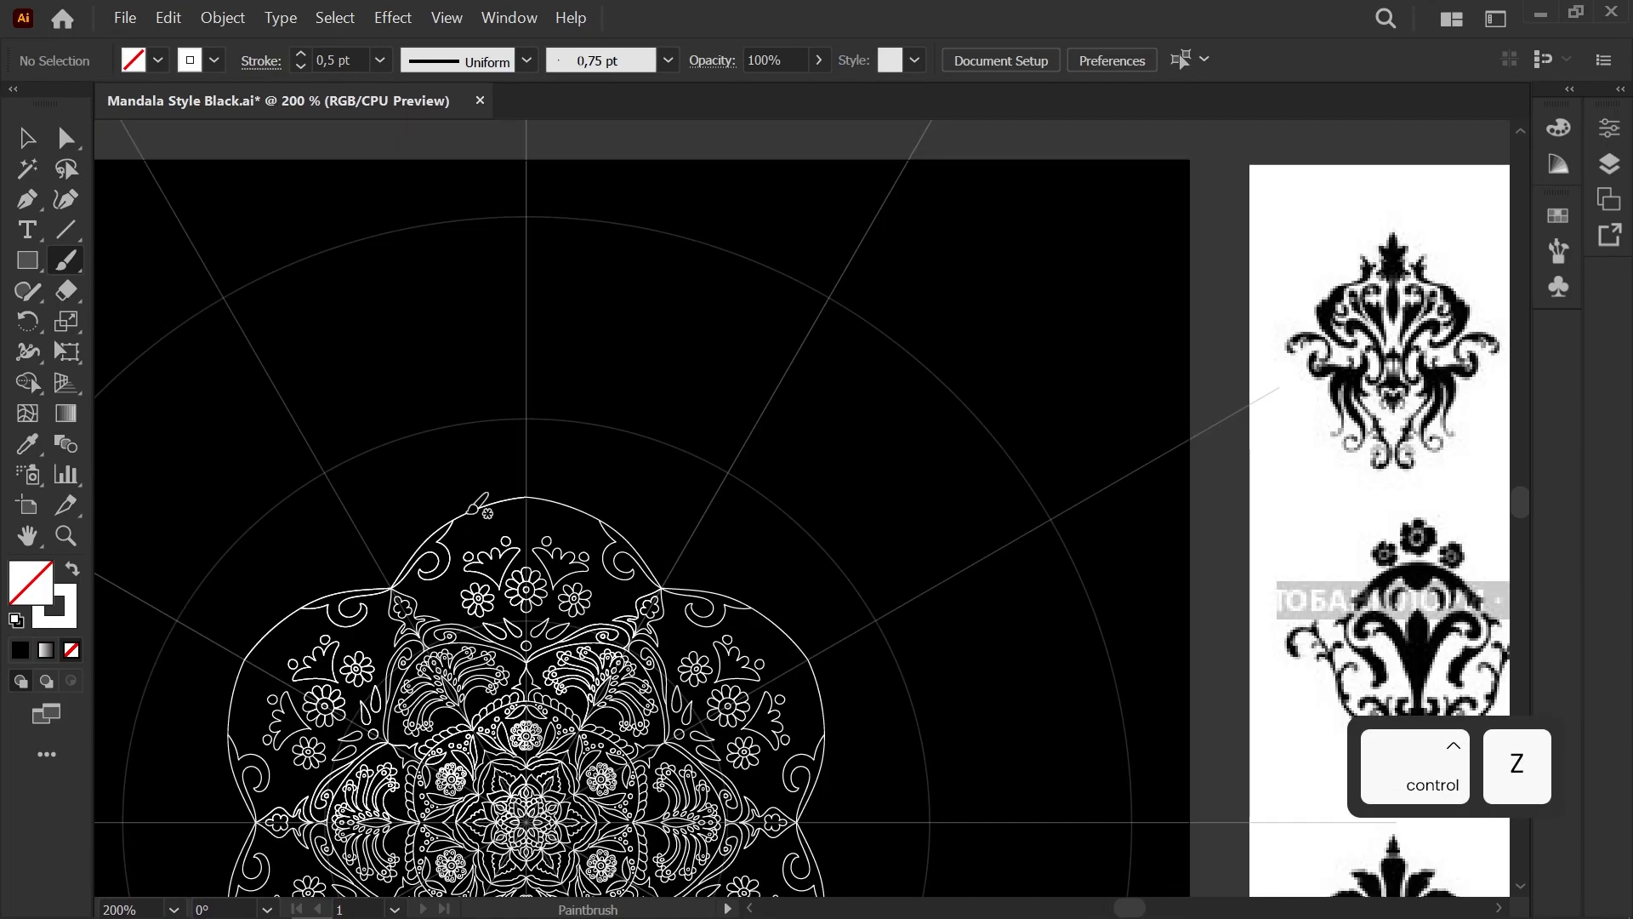
pyautogui.scroll(5, 505, 545)
pyautogui.moveTo(258, 511); pyautogui.dragTo(439, 619)
pyautogui.scroll(1, 375, 509)
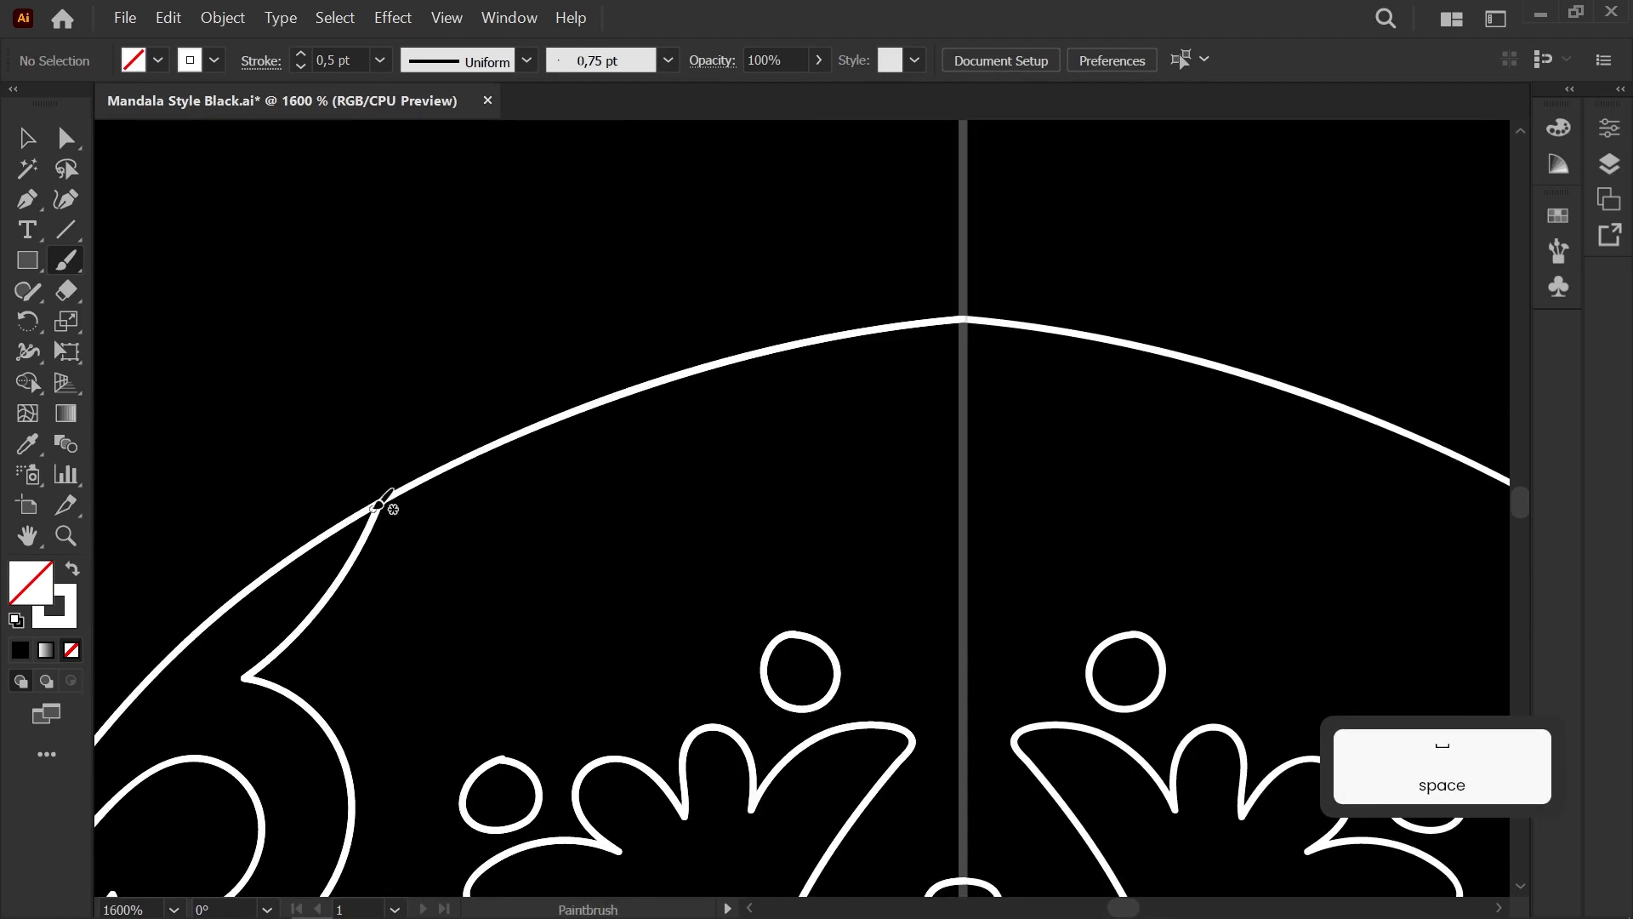
pyautogui.moveTo(618, 457); pyautogui.dragTo(490, 545)
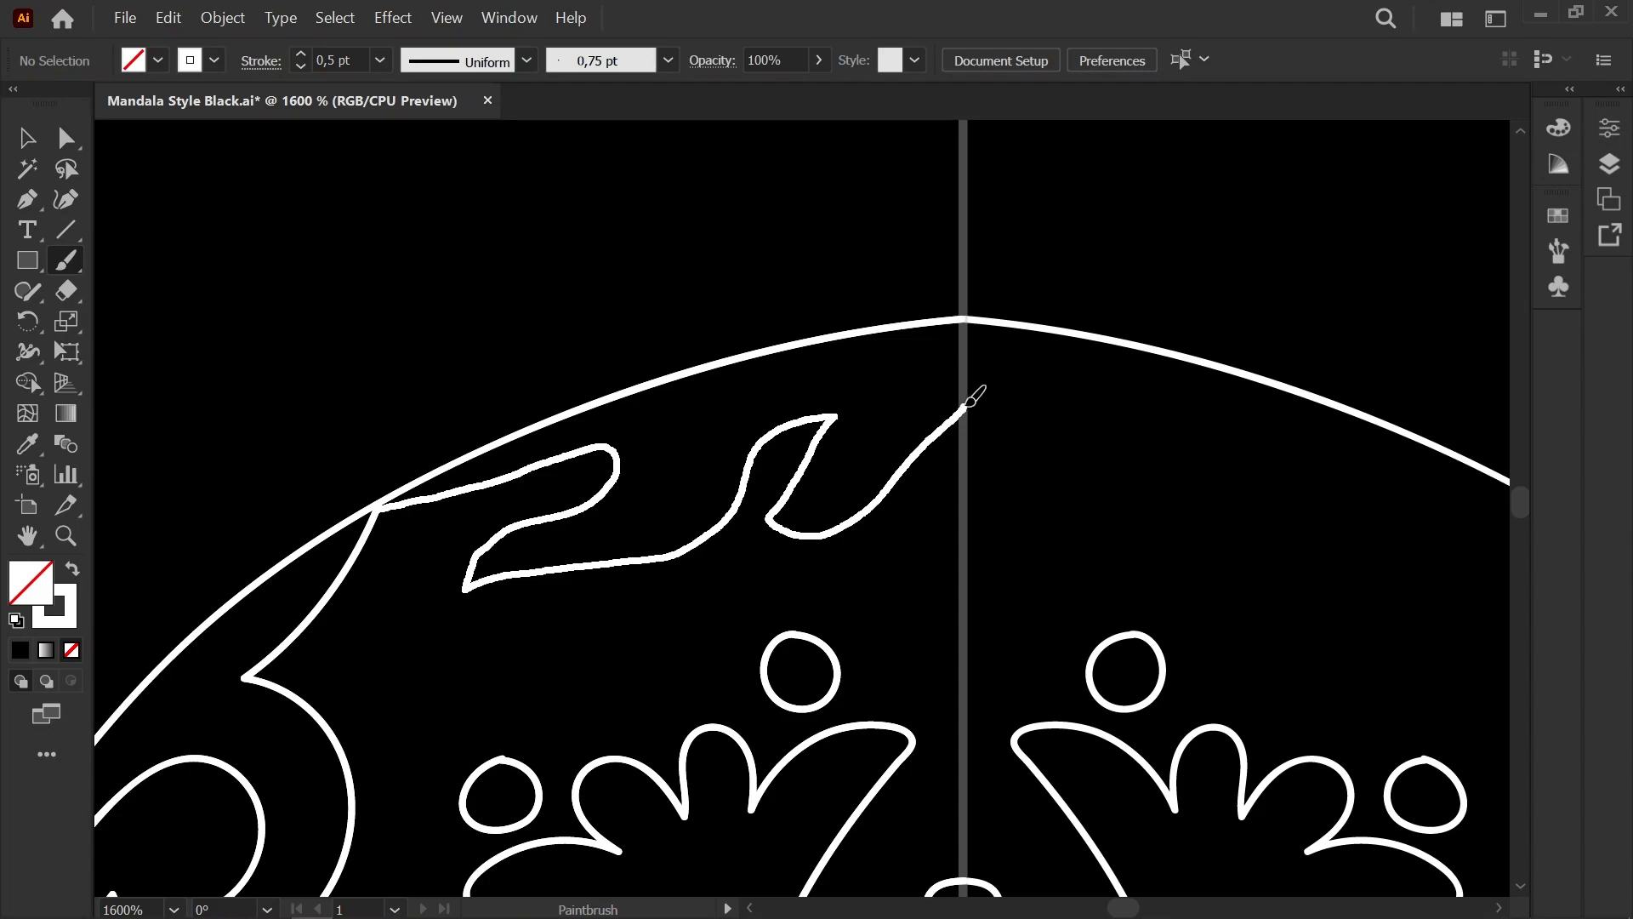
# Step: Reshape the leaf ornament's rounded inner lobe into a pointed tip by moving its anchors
pyautogui.scroll(-2, 936, 425)
pyautogui.scroll(3, 912, 449)
pyautogui.press('a')
pyautogui.click(779, 545)
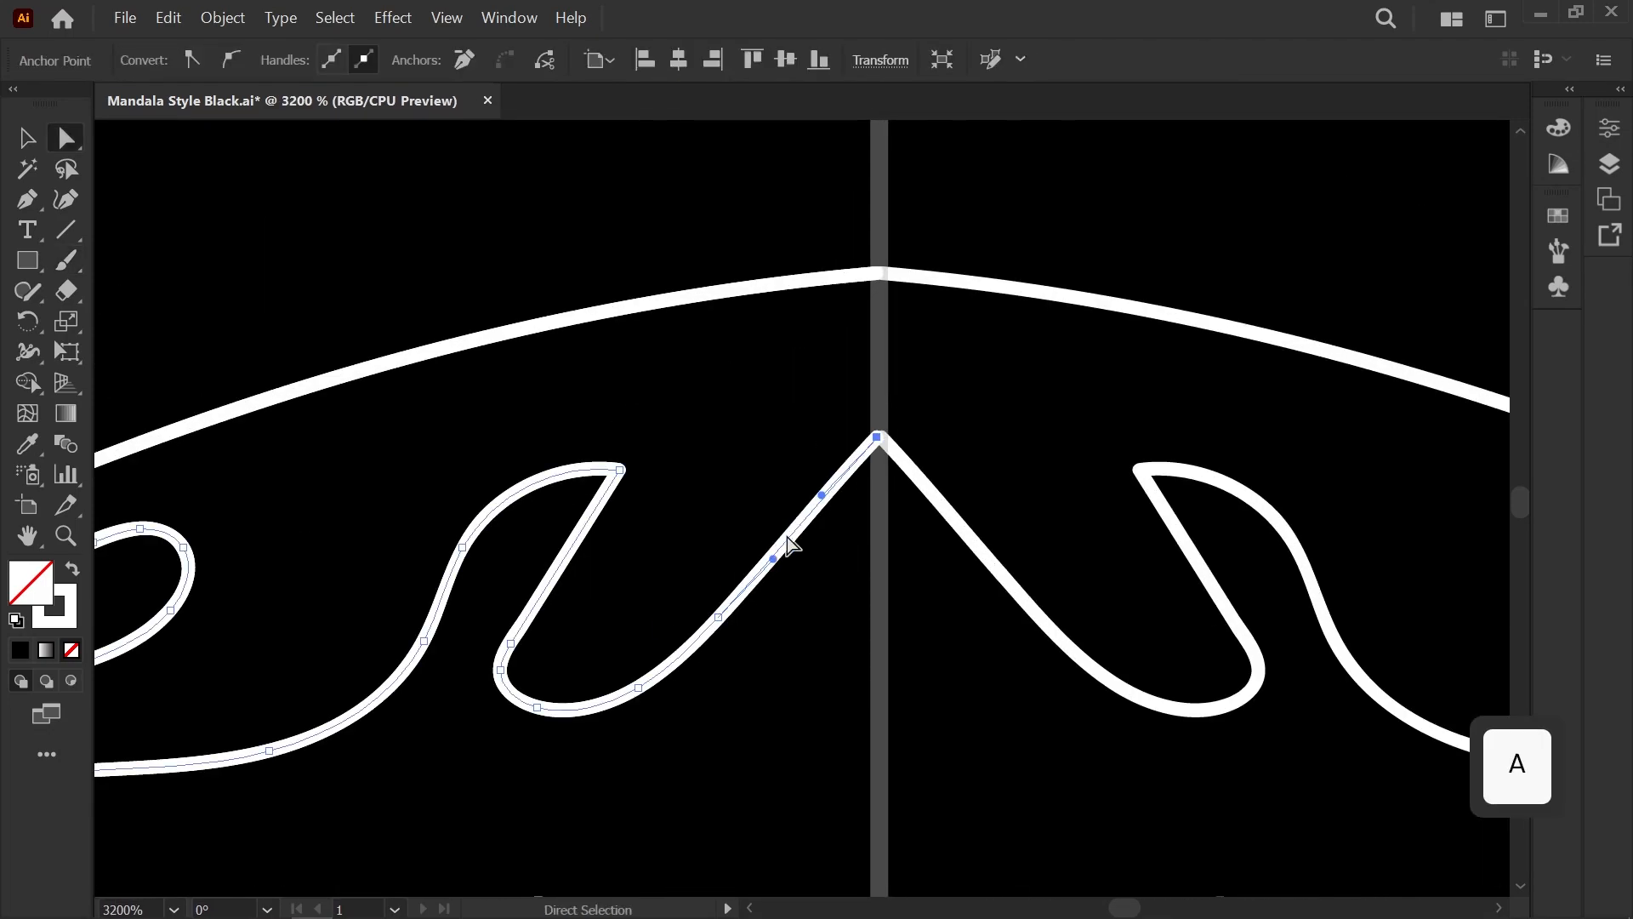
pyautogui.moveTo(502, 665); pyautogui.dragTo(759, 528)
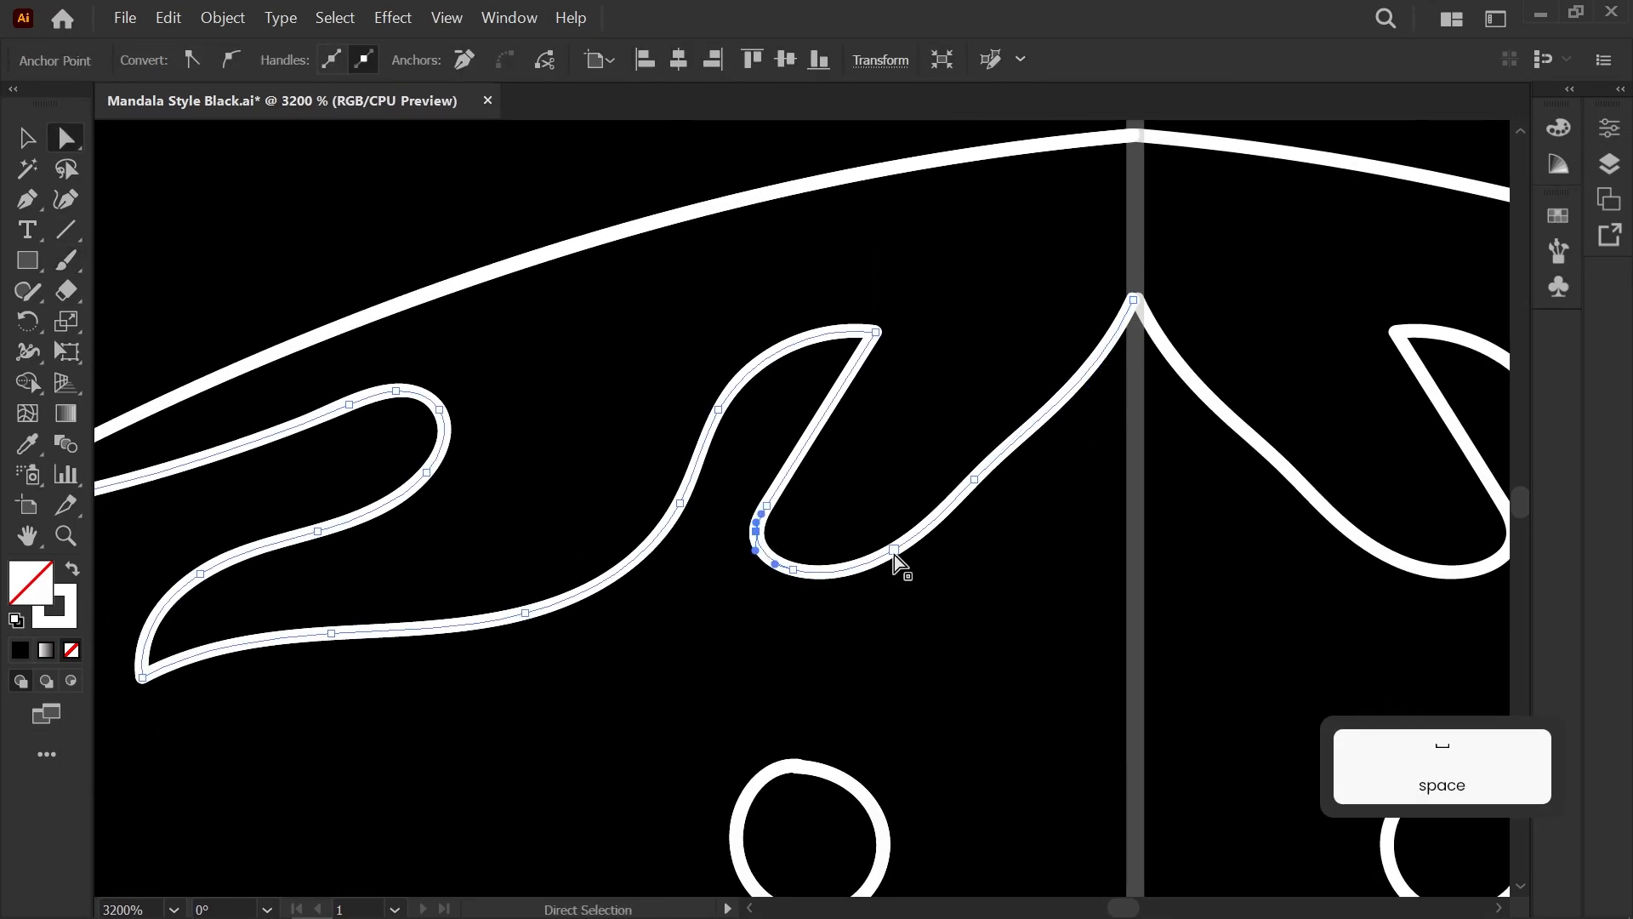
pyautogui.click(826, 575)
pyautogui.moveTo(826, 576); pyautogui.dragTo(741, 573)
pyautogui.moveTo(862, 559); pyautogui.dragTo(885, 539)
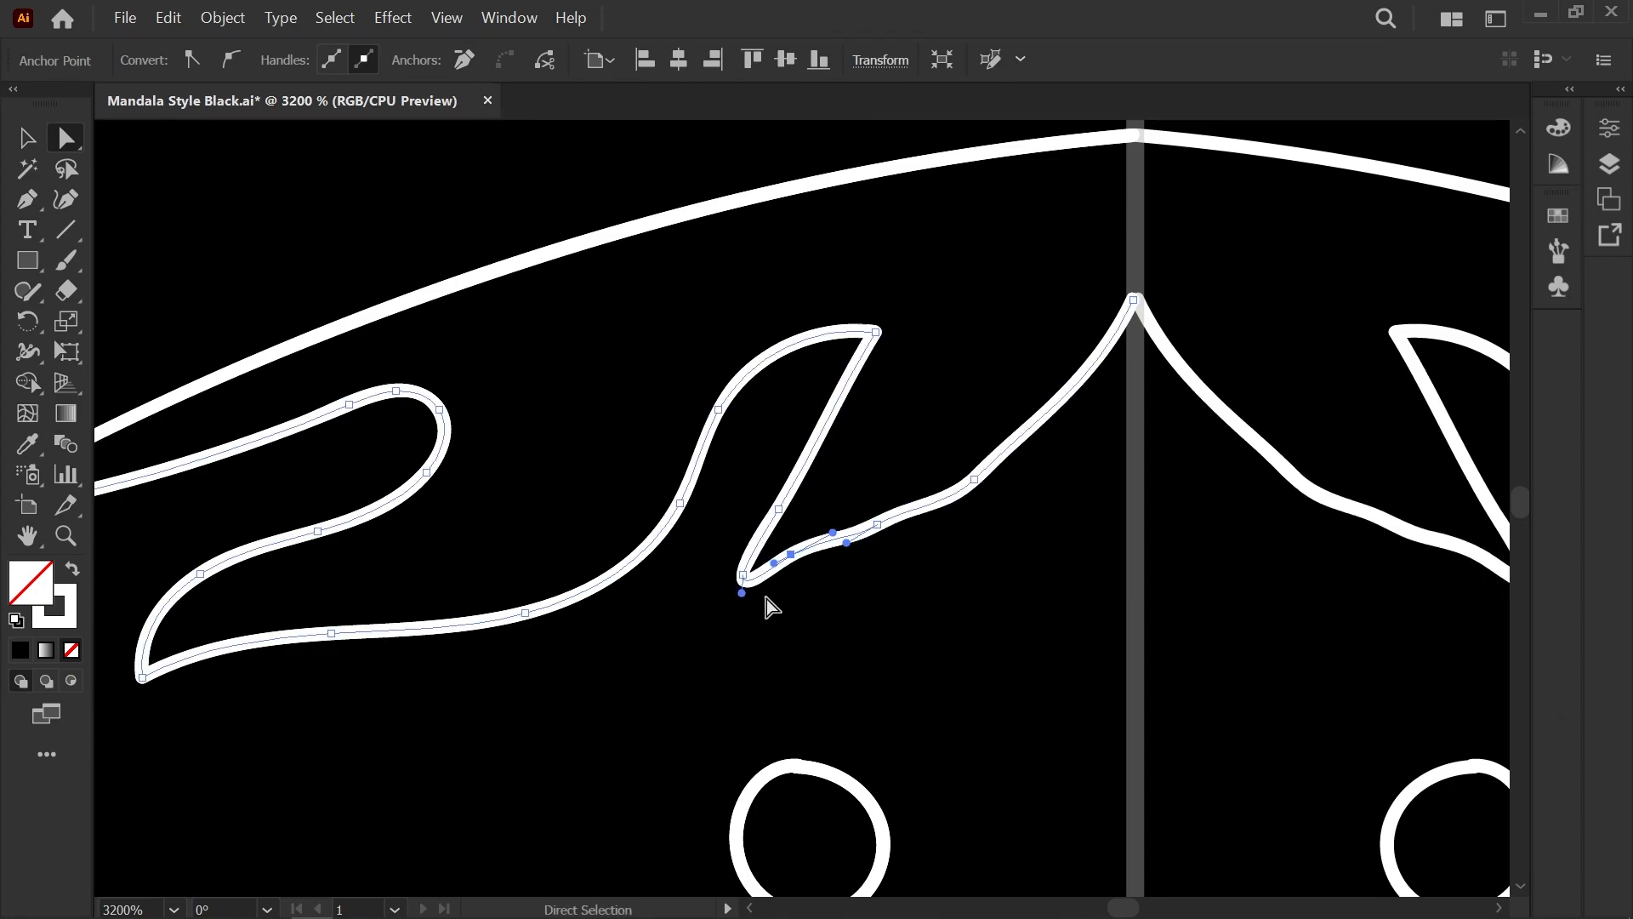
pyautogui.click(888, 388)
# Step: Smooth the leaf ornament's lower curve between the pointed tip and the vertical guide by moving its anchors
pyautogui.scroll(-2, 888, 388)
pyautogui.scroll(3, 888, 388)
pyautogui.click(987, 565)
pyautogui.moveTo(1025, 545); pyautogui.dragTo(854, 614)
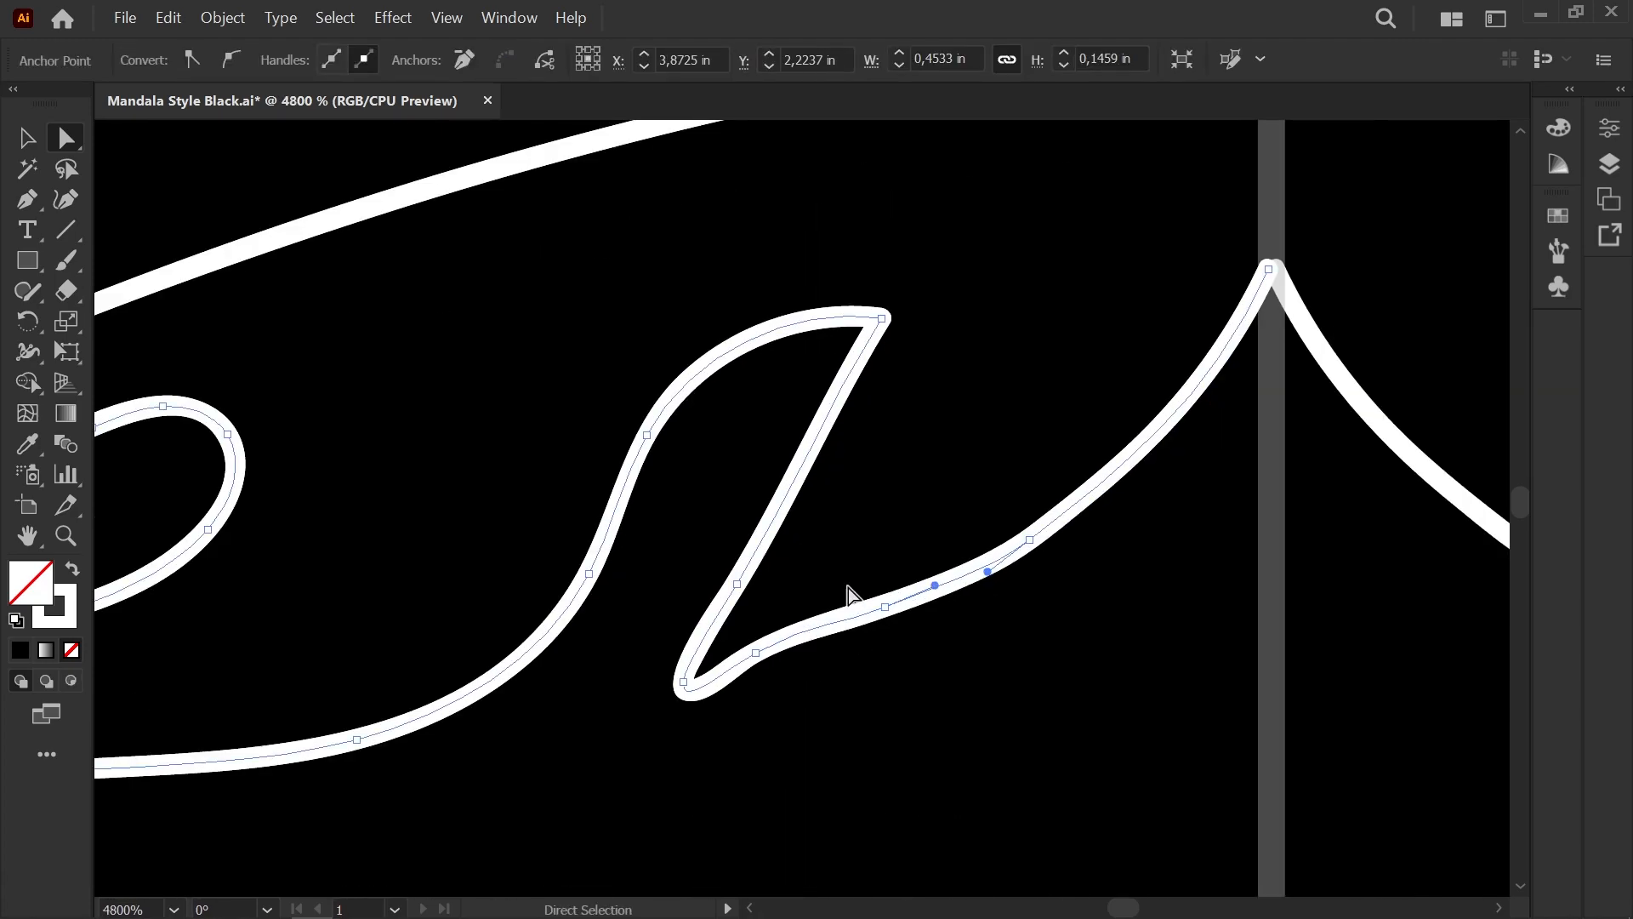
pyautogui.click(851, 551)
# Step: Align the leaf ornament's end anchor with the vertical guide and refine the curve leading to it
pyautogui.scroll(-3, 850, 552)
pyautogui.scroll(3, 989, 470)
pyautogui.click(985, 434)
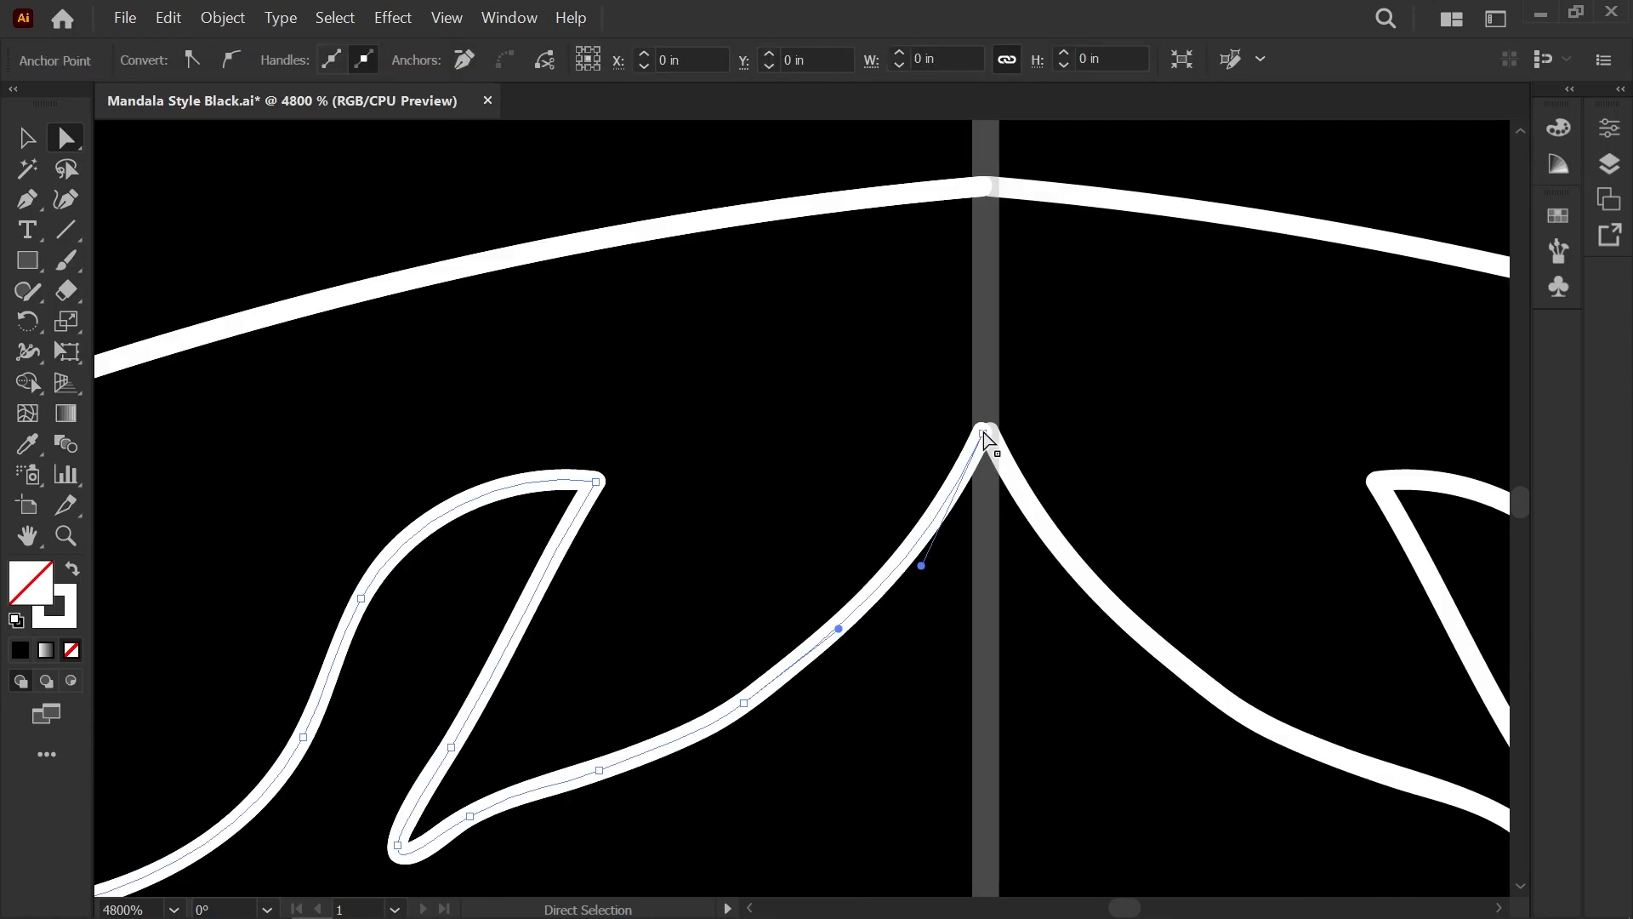
pyautogui.click(958, 576)
pyautogui.scroll(2, 959, 576)
pyautogui.click(940, 365)
pyautogui.click(868, 576)
pyautogui.scroll(-4, 867, 576)
pyautogui.moveTo(868, 575)
pyautogui.mouseDown()
pyautogui.moveTo(859, 588)
pyautogui.moveTo(890, 558)
pyautogui.mouseUp()
pyautogui.scroll(-4, 779, 601)
pyautogui.moveTo(779, 600); pyautogui.dragTo(564, 408)
pyautogui.scroll(5, 452, 370)
pyautogui.moveTo(624, 489); pyautogui.dragTo(394, 634)
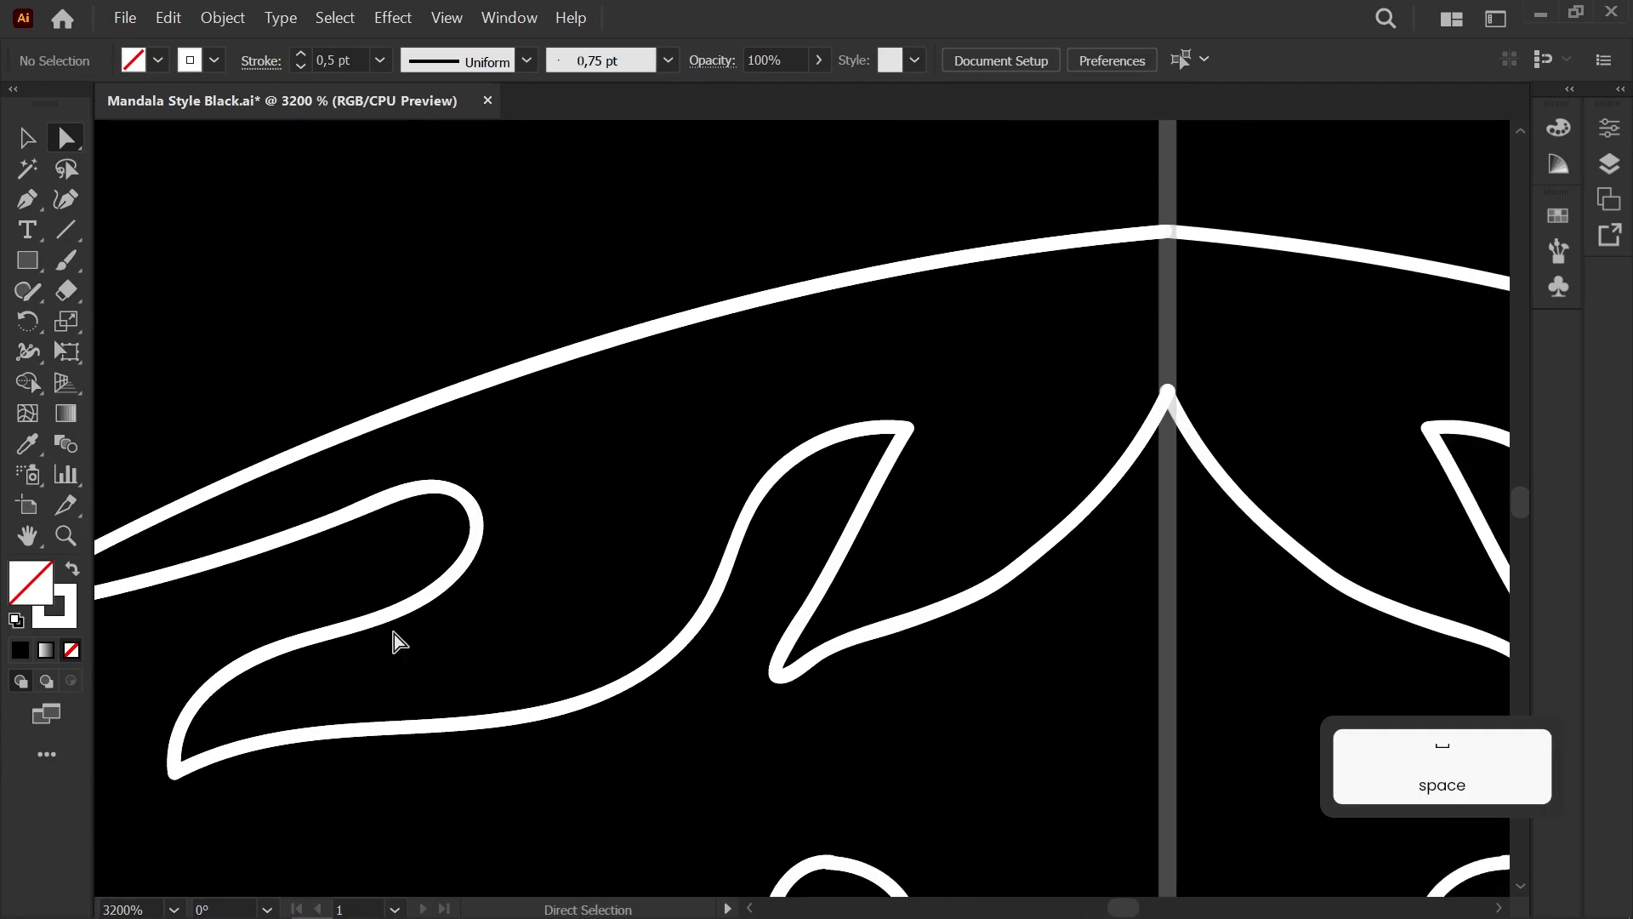
pyautogui.press('b')
pyautogui.moveTo(581, 704); pyautogui.dragTo(691, 530)
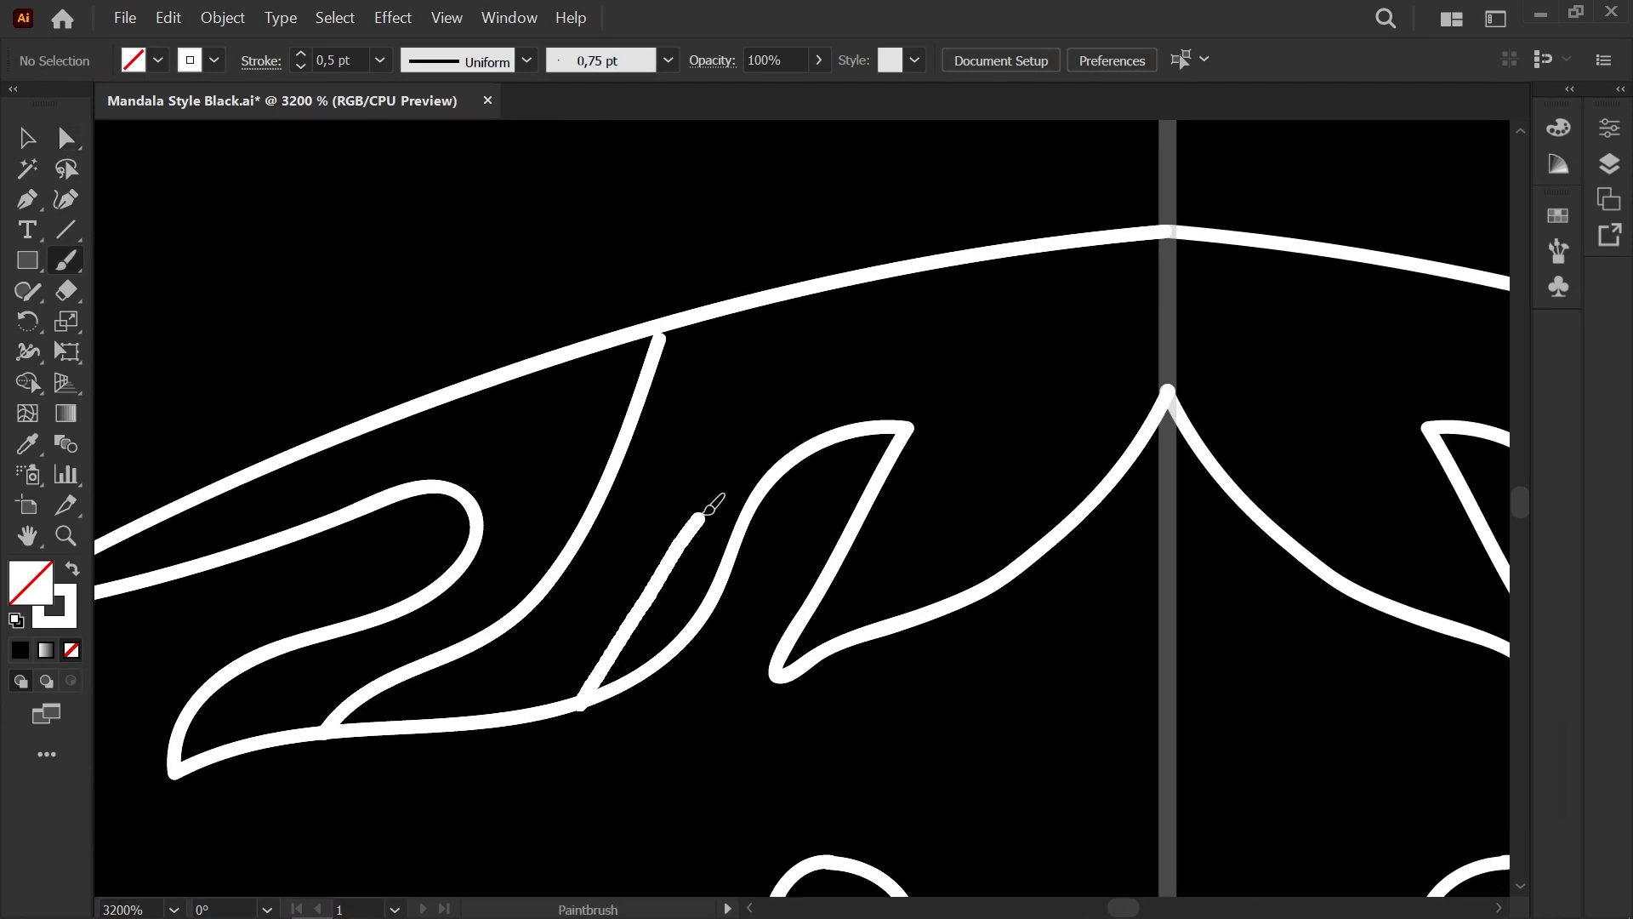
pyautogui.hotkey('ctrl', 'z')
pyautogui.hotkey('ctrl', 'z')
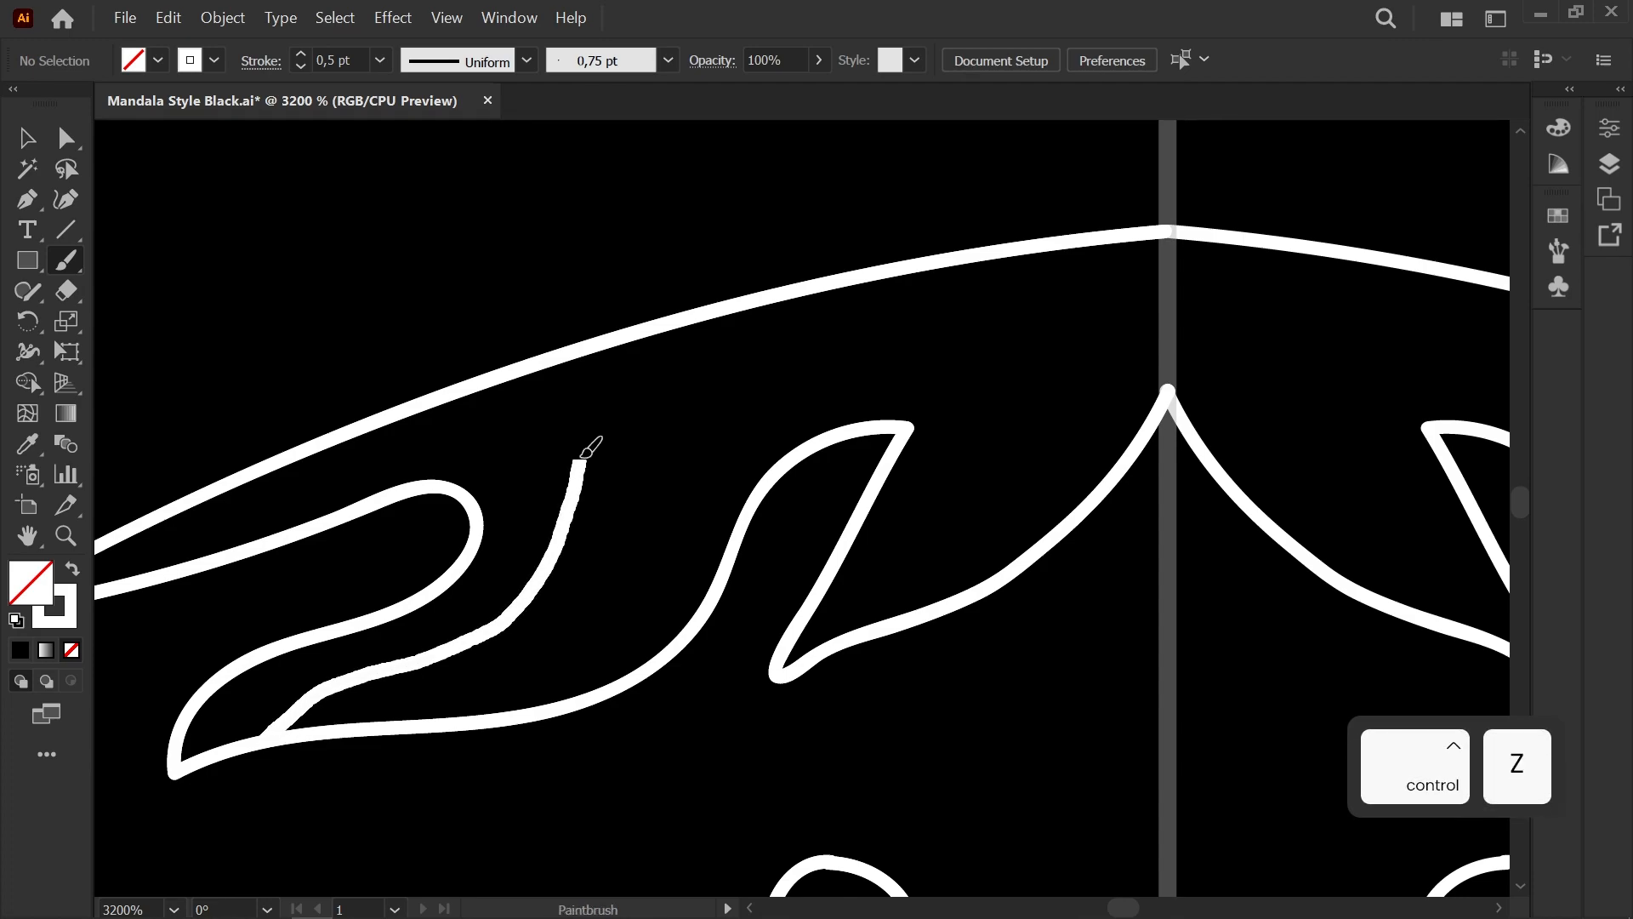
# Step: Paint curved lines from the leaf ornament's outer lower edge up to the arch, redoing the second one
pyautogui.moveTo(513, 713); pyautogui.dragTo(528, 692)
pyautogui.moveTo(664, 421); pyautogui.dragTo(674, 326)
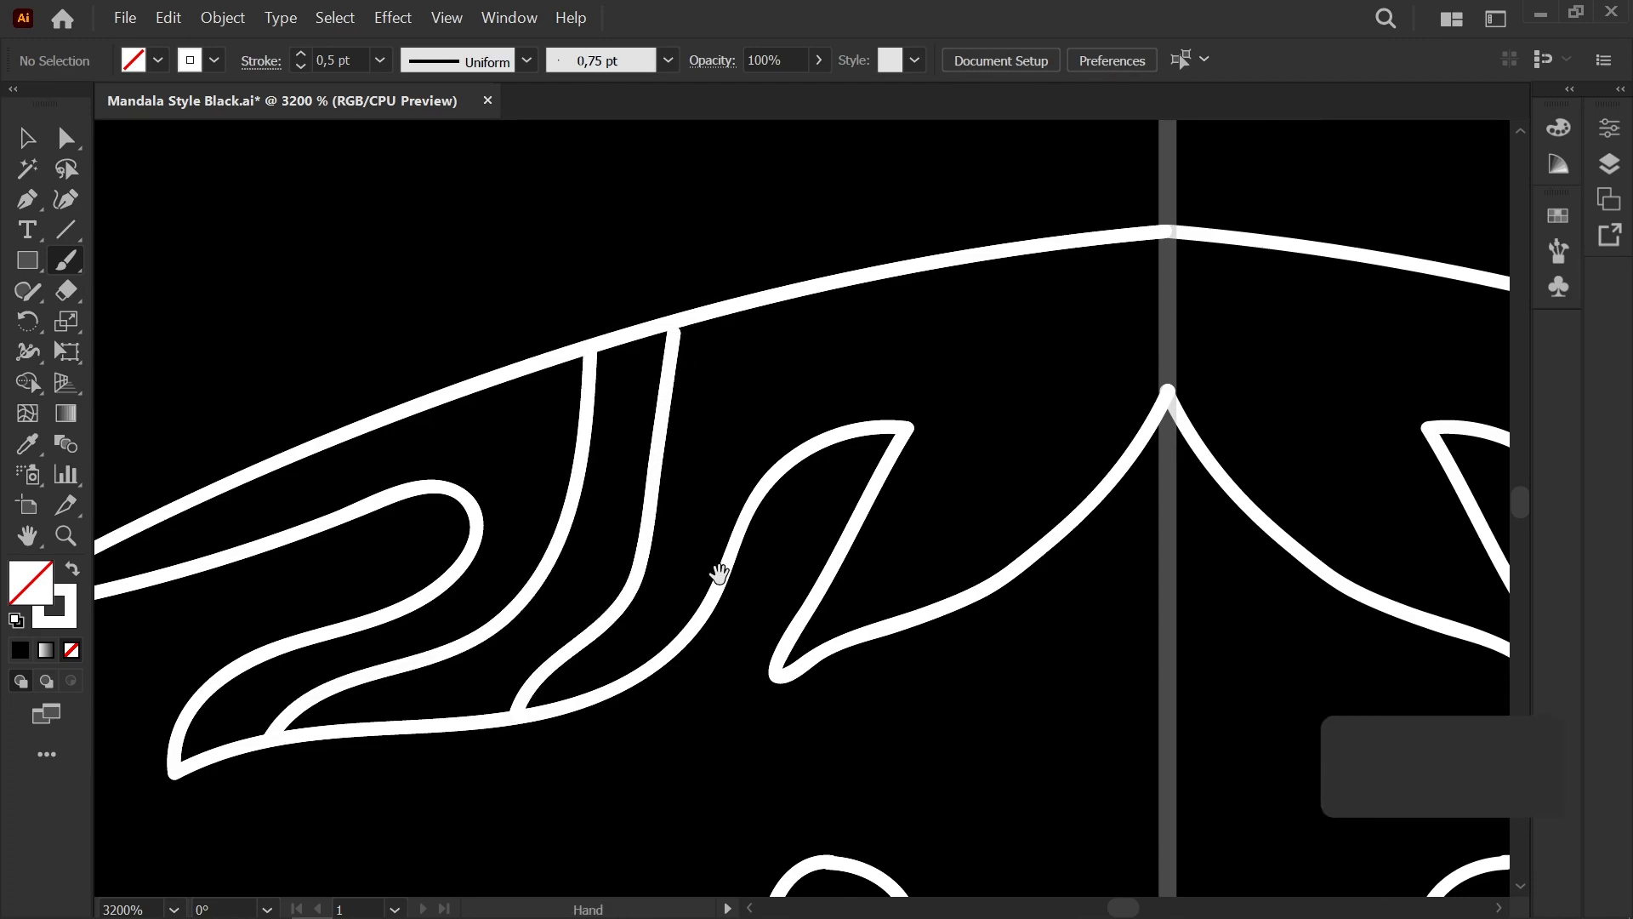
pyautogui.moveTo(718, 572); pyautogui.dragTo(589, 567)
pyautogui.hotkey('ctrl', 'z')
pyautogui.moveTo(364, 711); pyautogui.dragTo(461, 654)
pyautogui.moveTo(569, 320); pyautogui.dragTo(570, 313)
# Step: Paint more curved lines between the leaf ornament's inner part and the arch, close to the vertical guide
pyautogui.press('space')
pyautogui.moveTo(780, 677); pyautogui.dragTo(512, 699)
pyautogui.moveTo(496, 638); pyautogui.dragTo(582, 514)
pyautogui.moveTo(683, 521)
pyautogui.mouseDown()
pyautogui.moveTo(708, 434)
pyautogui.moveTo(714, 262)
pyautogui.mouseUp()
pyautogui.scroll(-2, 653, 474)
pyautogui.press('space')
pyautogui.moveTo(578, 604); pyautogui.dragTo(852, 431)
pyautogui.scroll(-3, 458, 616)
pyautogui.press('space')
pyautogui.moveTo(470, 628); pyautogui.dragTo(584, 470)
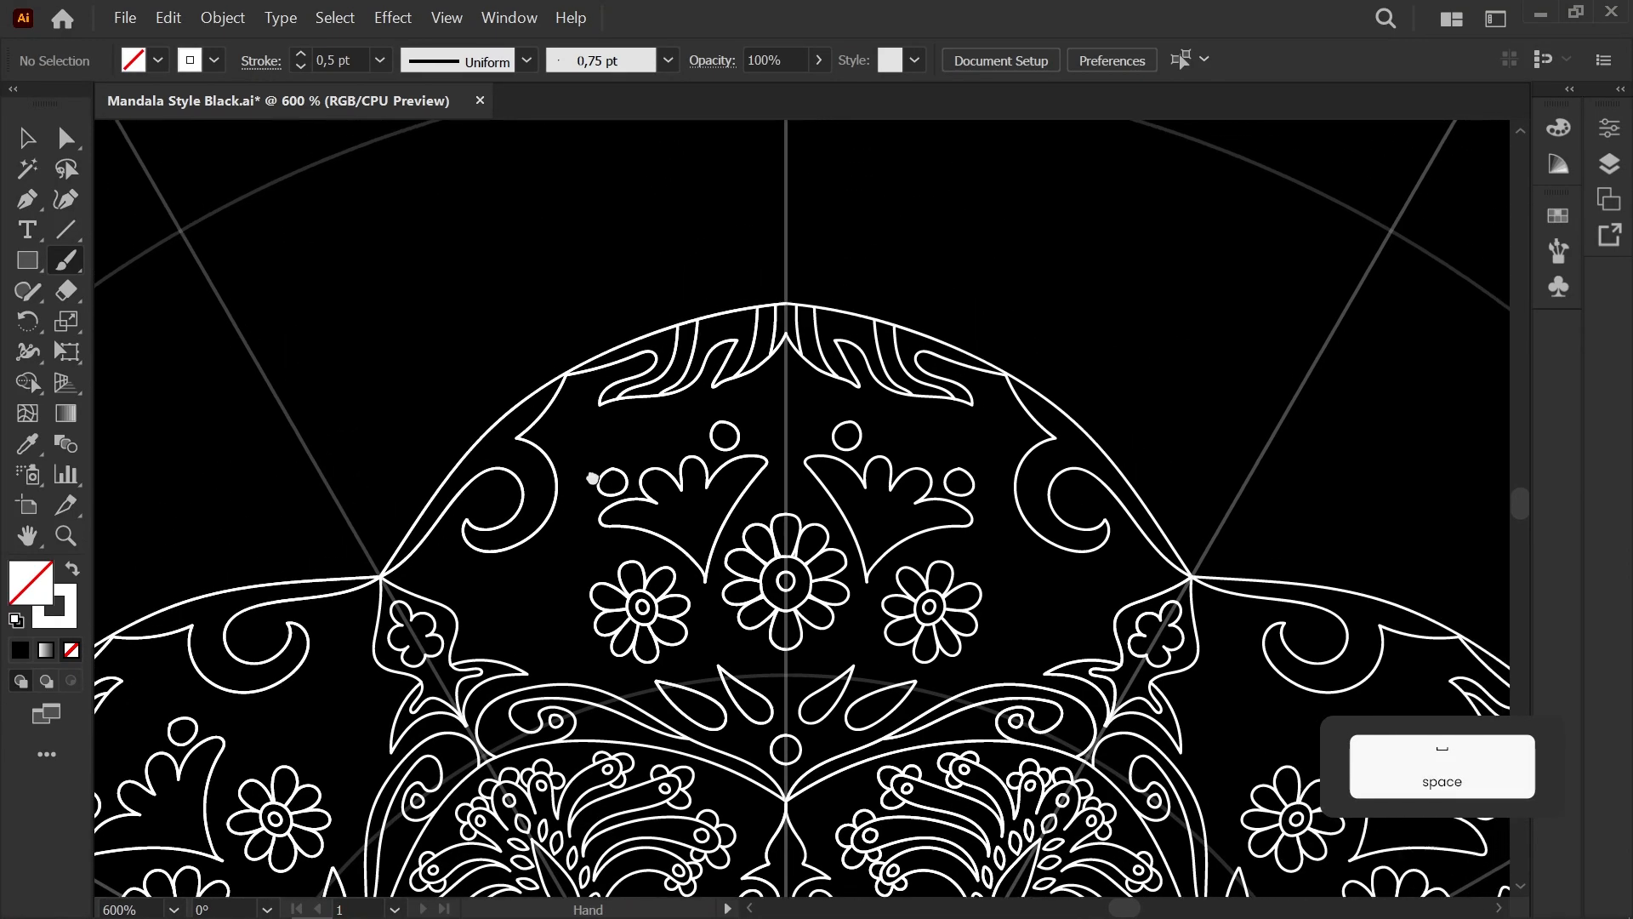
# Step: Adjust the closing point of the small circle above the fan leaf's outermost lobe
pyautogui.scroll(3, 516, 499)
pyautogui.scroll(3, 829, 390)
pyautogui.press('a')
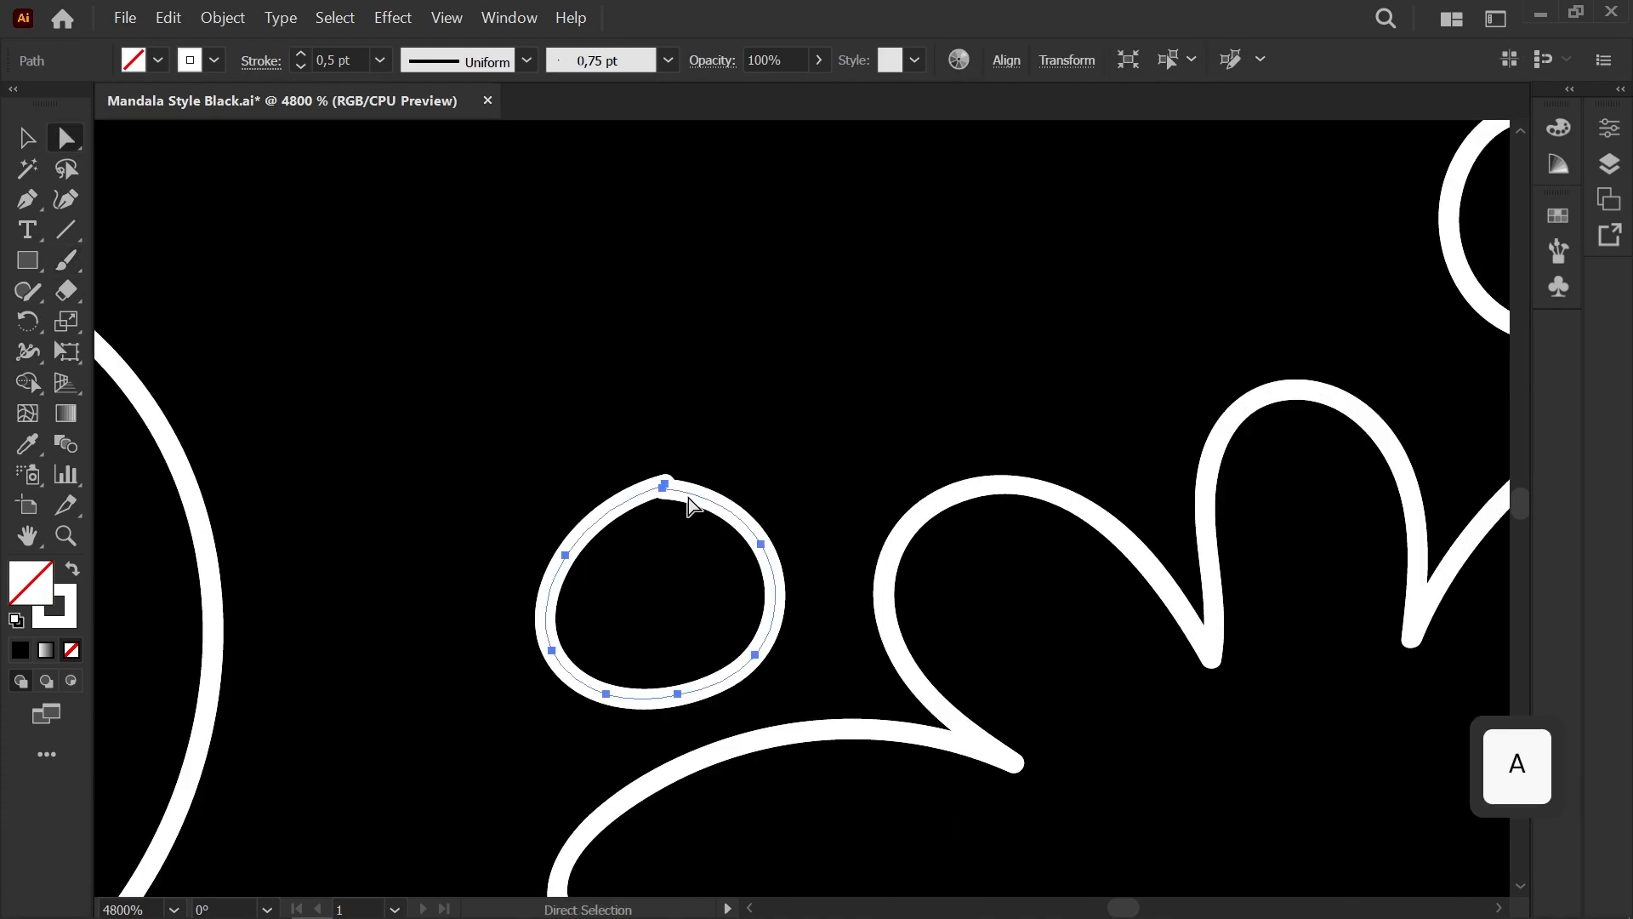
pyautogui.click(661, 491)
pyautogui.click(685, 467)
pyautogui.scroll(-7, 744, 418)
pyautogui.press('space')
pyautogui.moveTo(719, 467); pyautogui.dragTo(693, 390)
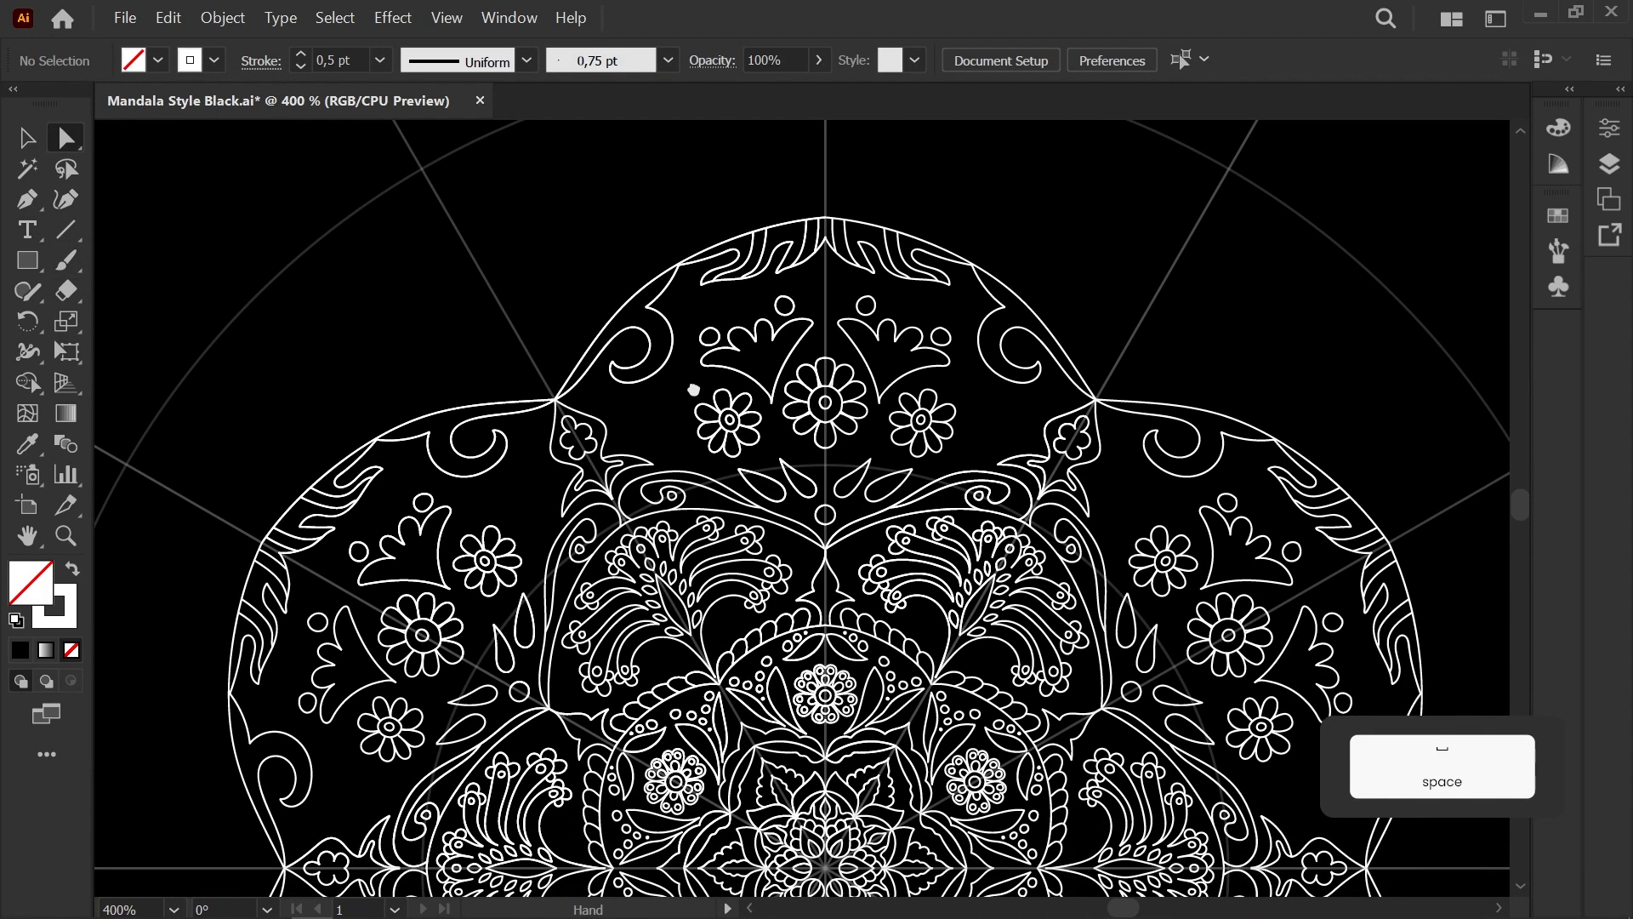
# Step: Delete the small circles inside the heart-shaped petals of the inner tier's flower
pyautogui.moveTo(756, 503); pyautogui.dragTo(739, 342)
pyautogui.scroll(6, 792, 509)
pyautogui.click(747, 584)
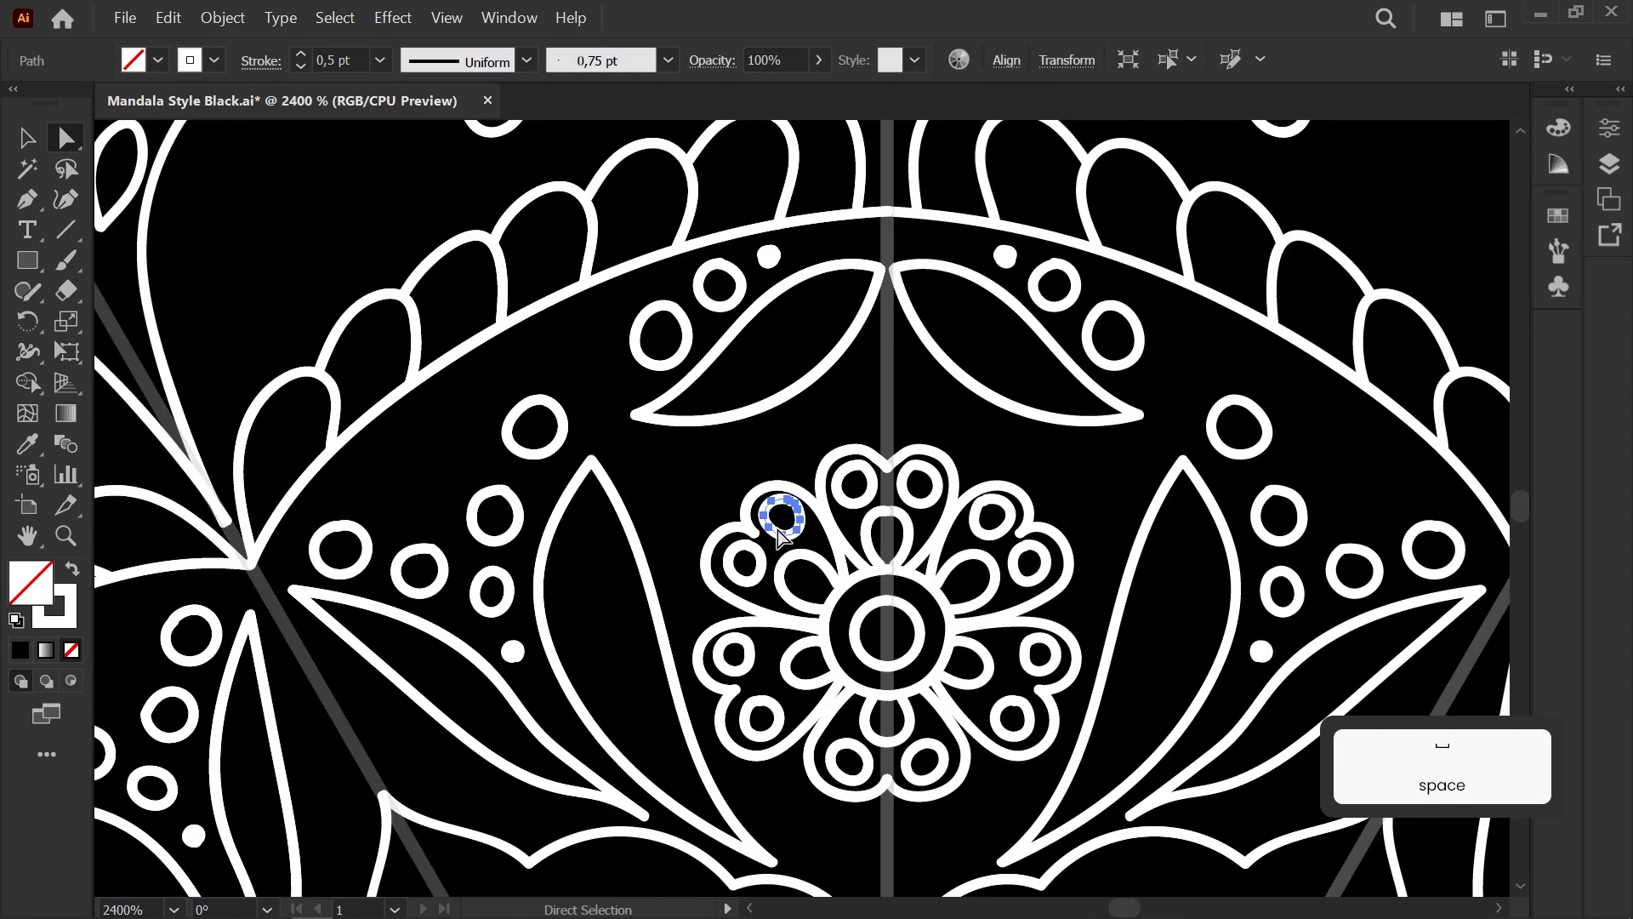
pyautogui.press('Delete')
pyautogui.click(729, 650)
pyautogui.press('Delete')
pyautogui.click(758, 714)
pyautogui.press('Delete')
pyautogui.click(846, 766)
pyautogui.press('Delete')
pyautogui.click(853, 751)
pyautogui.press('Delete')
pyautogui.press('Delete')
pyautogui.click(757, 711)
pyautogui.press('Delete')
# Step: Paint arcs across the large outer-tier flower's petals, alternating between near the tip and near the base
pyautogui.scroll(-3, 772, 711)
pyautogui.scroll(-1, 769, 707)
pyautogui.scroll(5, 800, 204)
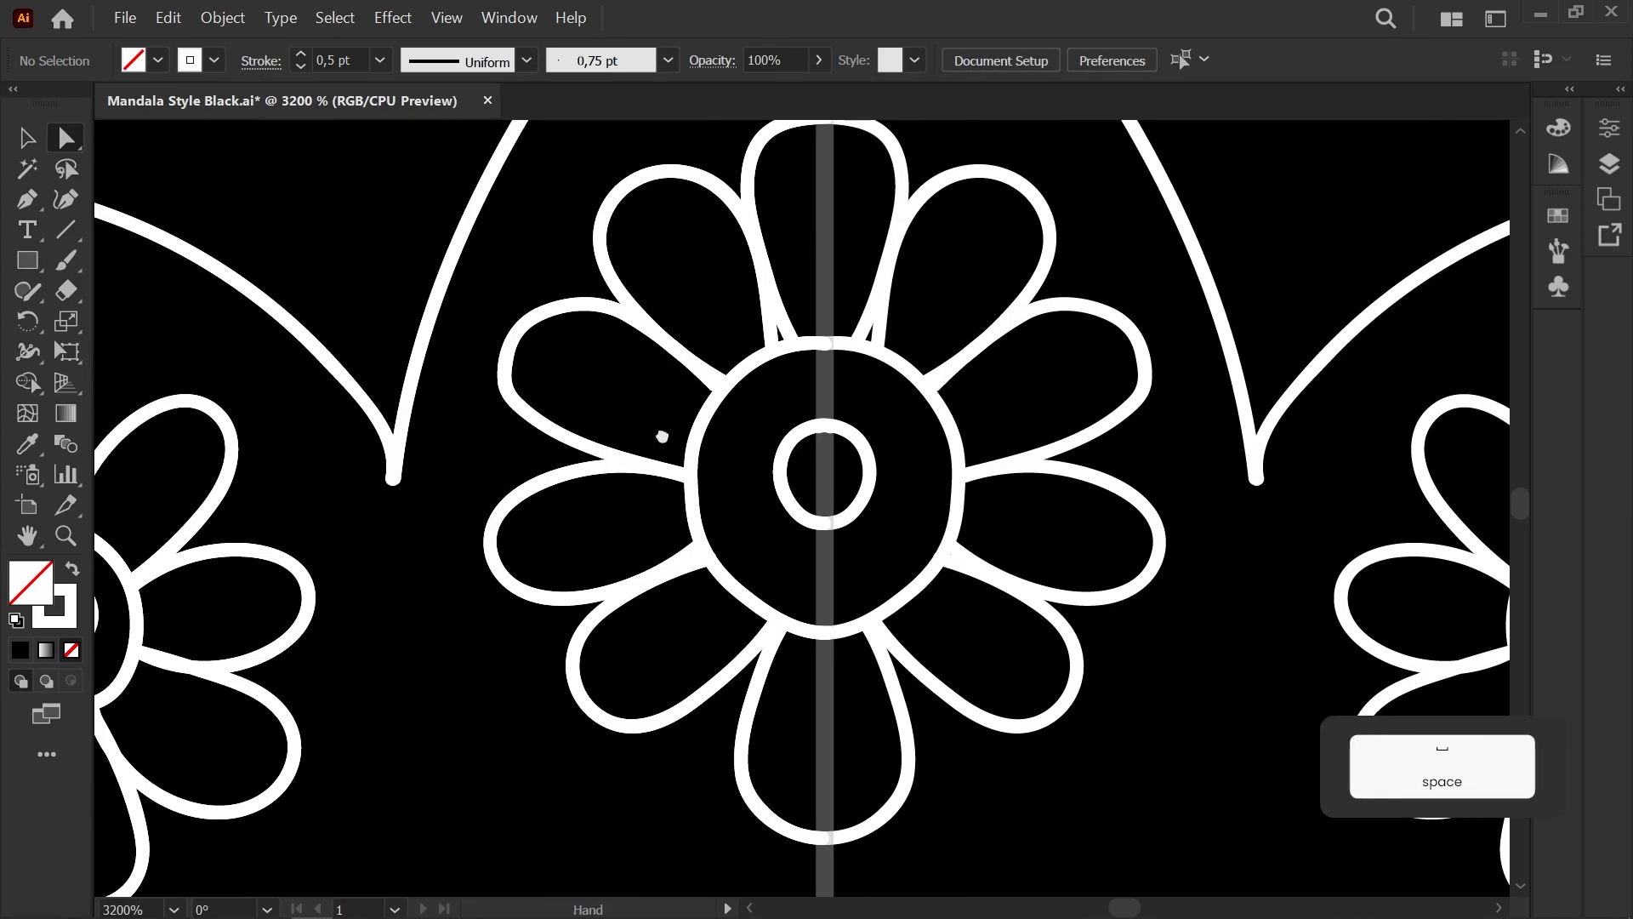
pyautogui.moveTo(634, 427); pyautogui.dragTo(817, 536)
pyautogui.press('b')
pyautogui.moveTo(800, 380)
pyautogui.mouseDown()
pyautogui.moveTo(887, 348)
pyautogui.moveTo(906, 315)
pyautogui.mouseUp()
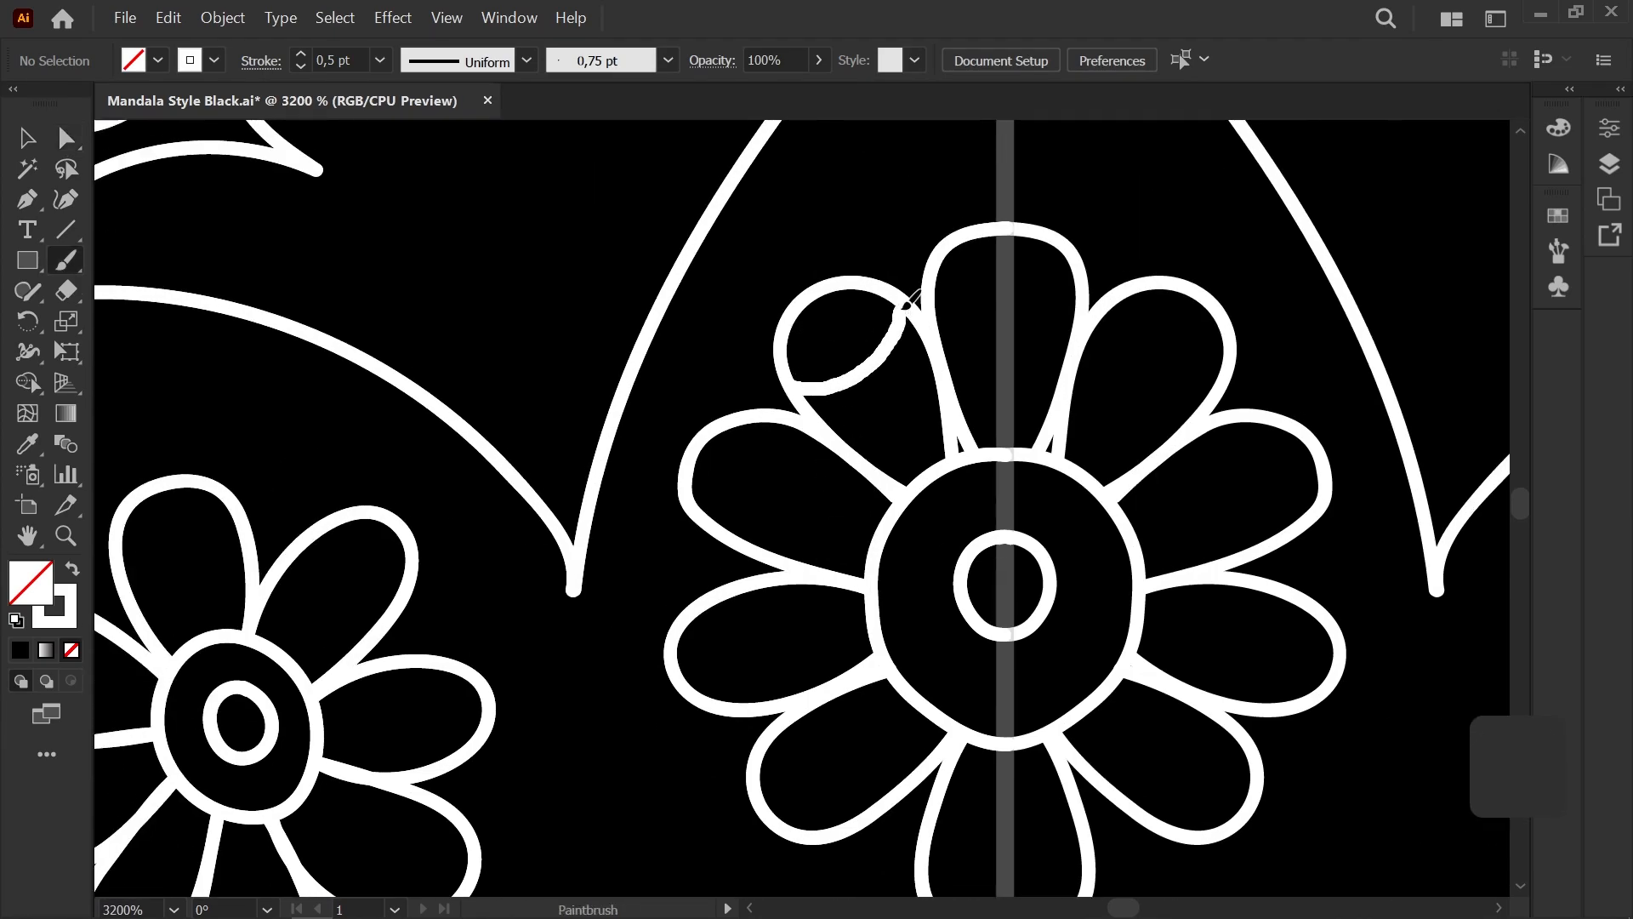
pyautogui.scroll(-5, 906, 314)
pyautogui.scroll(4, 782, 605)
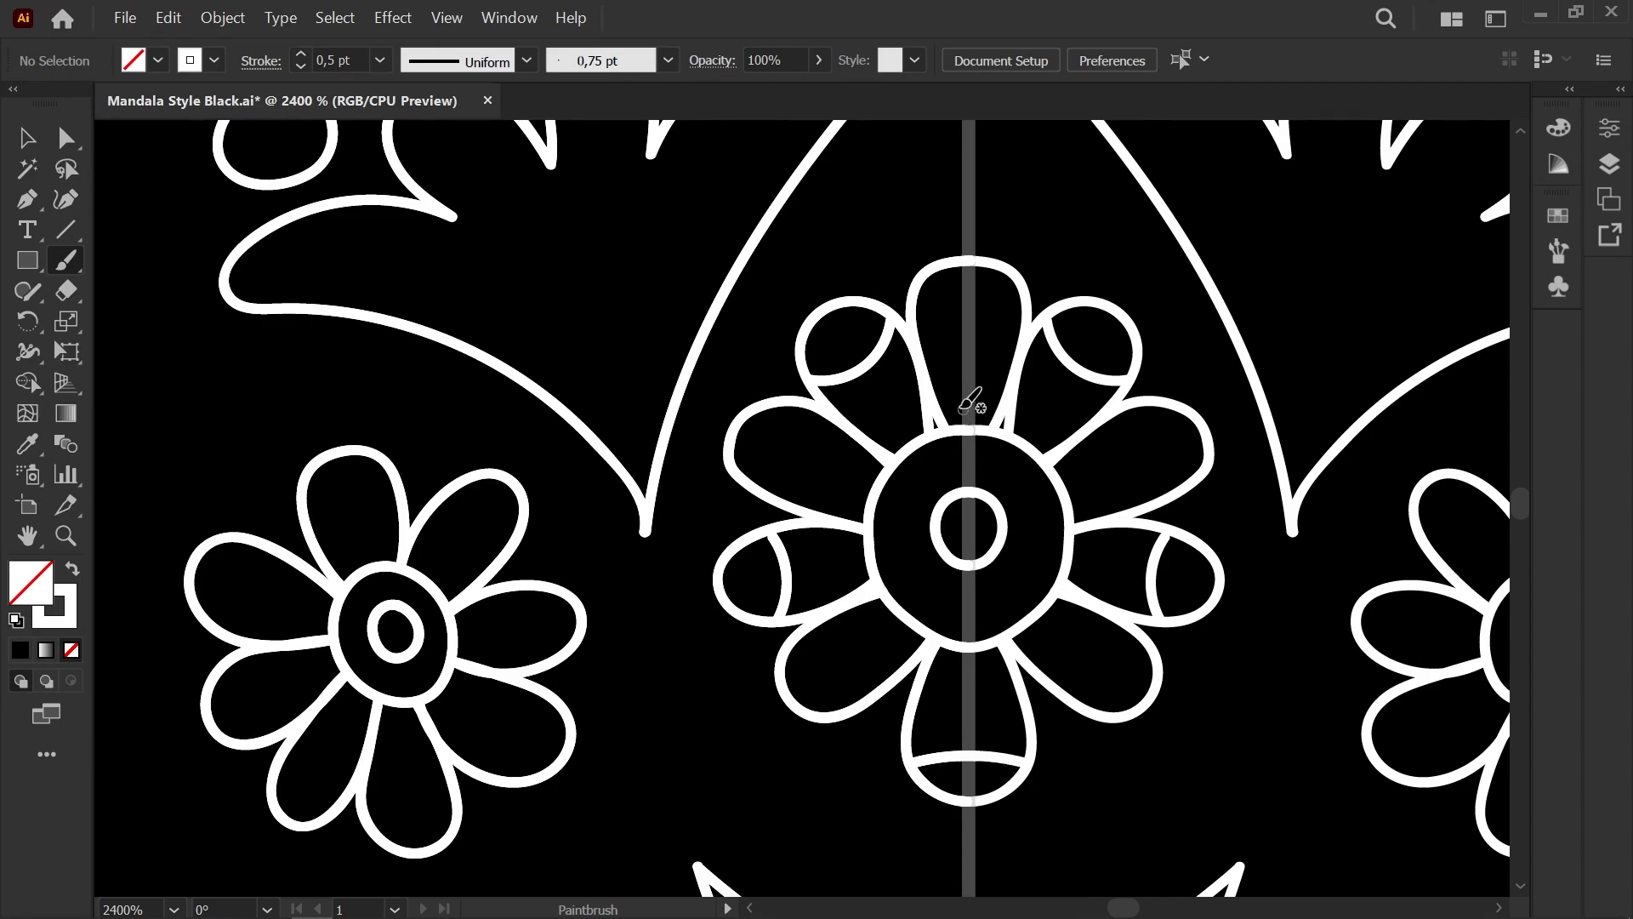
pyautogui.scroll(1, 978, 417)
pyautogui.moveTo(910, 361); pyautogui.dragTo(964, 353)
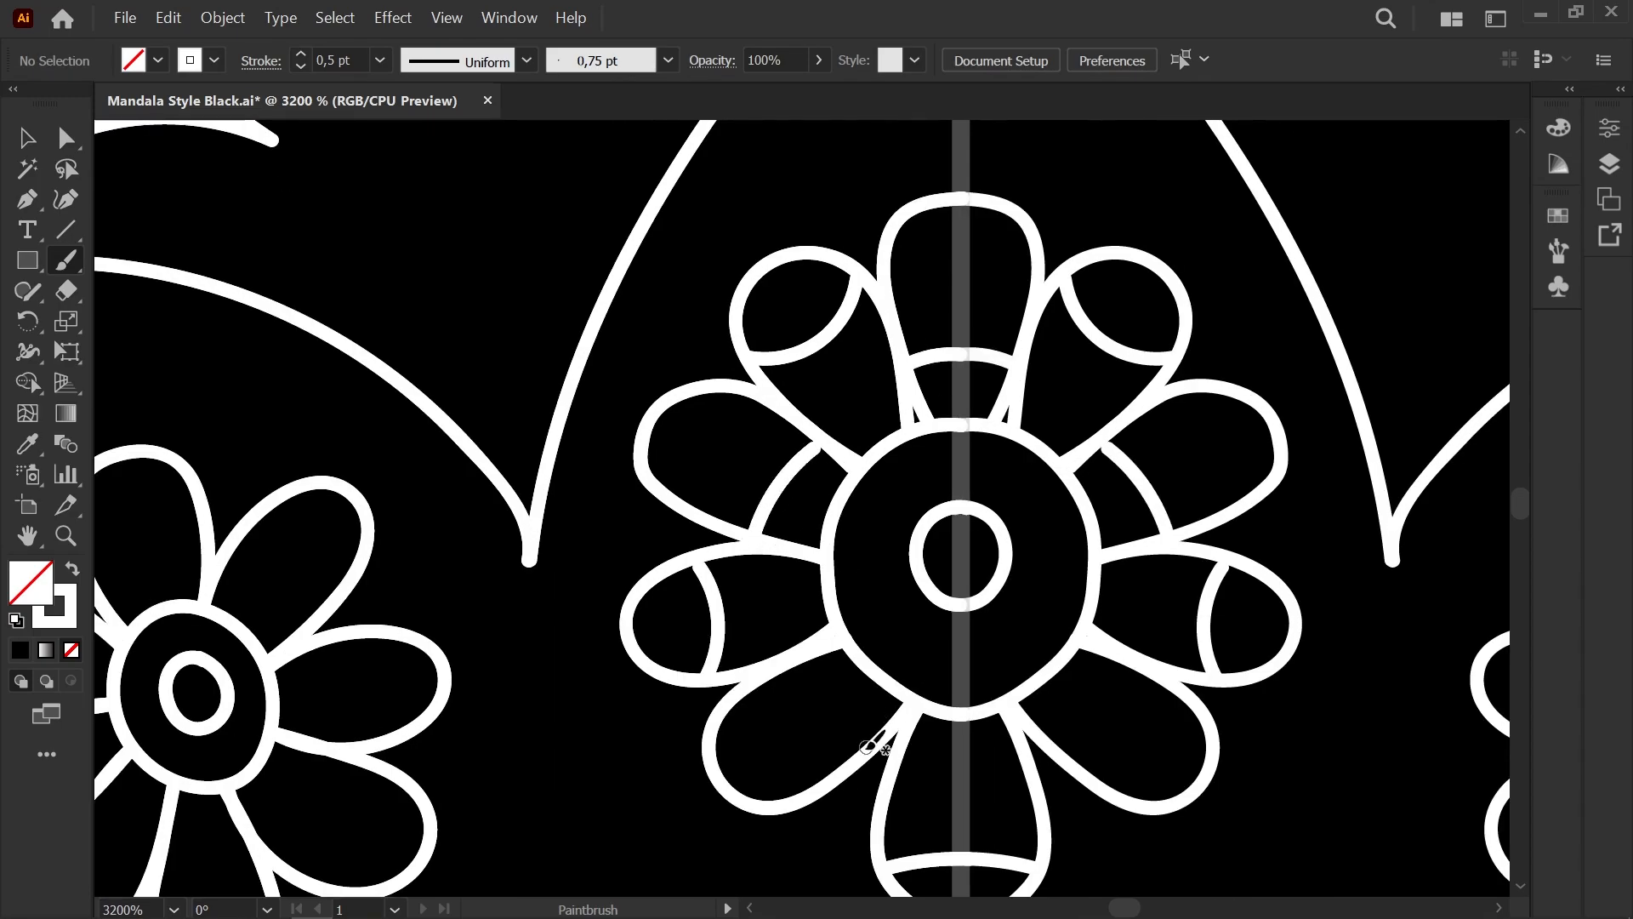
# Step: Delete the stray points of the large flower's petal arcs and move the arc ends onto the petal outlines
pyautogui.scroll(1, 828, 689)
pyautogui.press('a')
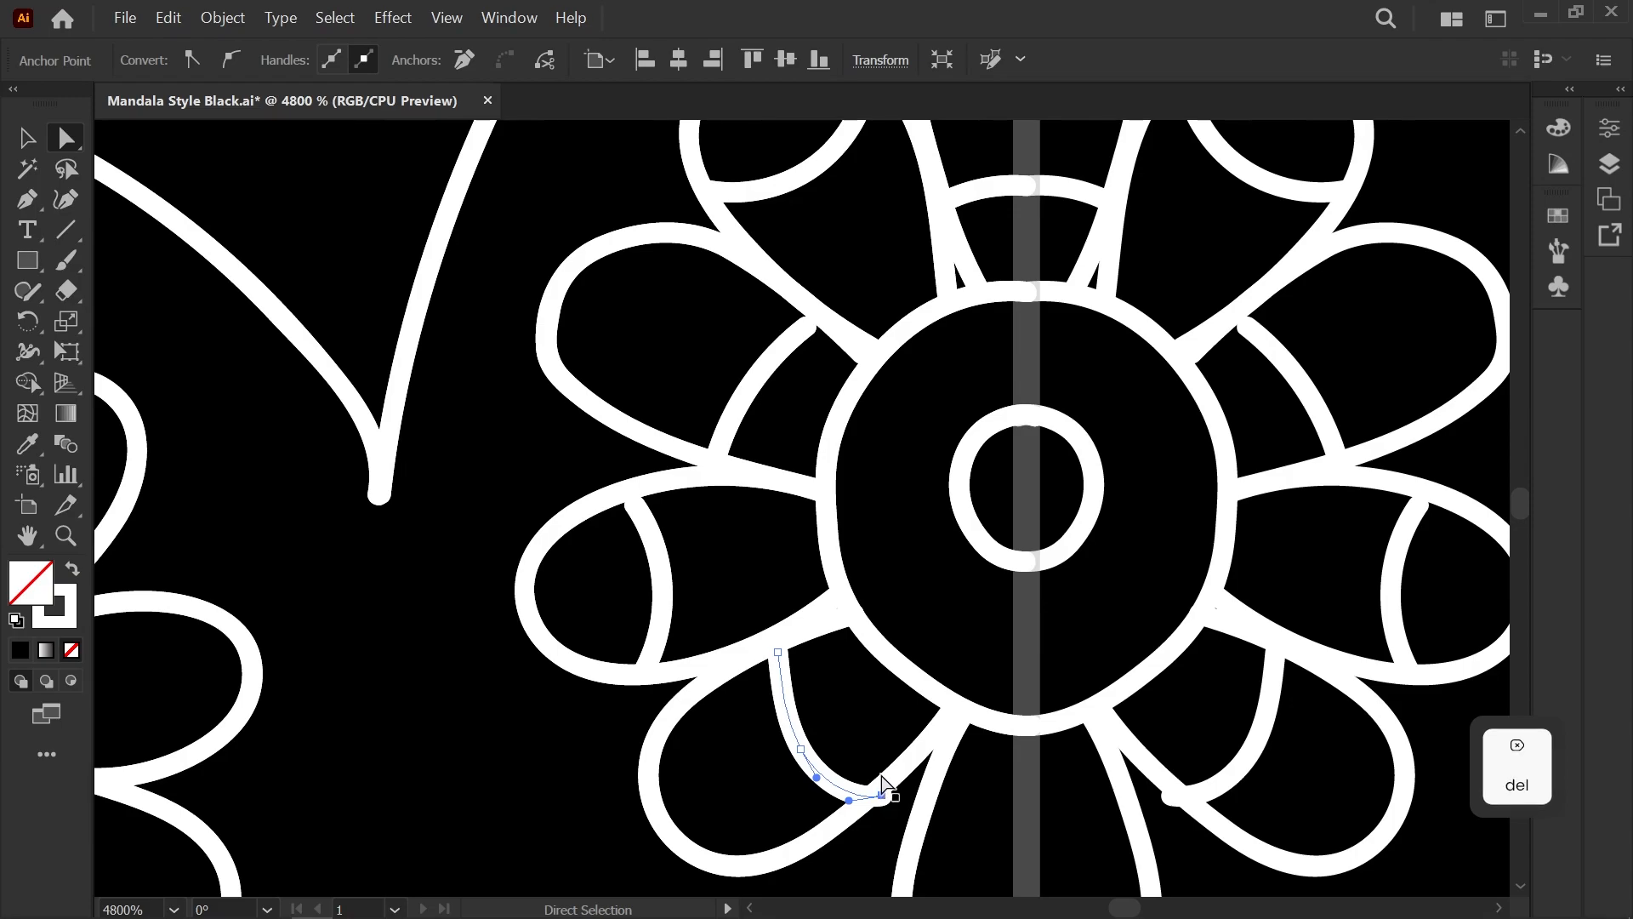
pyautogui.press('Delete')
pyautogui.press('Delete')
pyautogui.moveTo(807, 324); pyautogui.dragTo(801, 303)
pyautogui.click(656, 559)
pyautogui.moveTo(634, 504); pyautogui.dragTo(628, 498)
pyautogui.click(605, 441)
# Step: Paint a small circle inside the uppermost petal of the side flower
pyautogui.moveTo(705, 790); pyautogui.dragTo(602, 599)
pyautogui.press('b')
pyautogui.scroll(-1, 722, 451)
pyautogui.moveTo(721, 451)
pyautogui.mouseDown()
pyautogui.moveTo(692, 584)
pyautogui.moveTo(671, 593)
pyautogui.mouseUp()
pyautogui.scroll(-3, 553, 700)
pyautogui.moveTo(553, 699); pyautogui.dragTo(660, 576)
pyautogui.scroll(4, 442, 488)
pyautogui.moveTo(442, 488)
pyautogui.mouseDown()
pyautogui.moveTo(492, 498)
pyautogui.moveTo(514, 545)
pyautogui.mouseUp()
pyautogui.scroll(1, 491, 498)
pyautogui.moveTo(631, 515); pyautogui.dragTo(553, 483)
# Step: Paint small circles inside the remaining alternate petals of the side flower, redoing the uneven ones
pyautogui.moveTo(554, 751); pyautogui.dragTo(770, 353)
pyautogui.moveTo(511, 608)
pyautogui.mouseDown()
pyautogui.moveTo(554, 618)
pyautogui.moveTo(492, 623)
pyautogui.moveTo(538, 595)
pyautogui.mouseUp()
pyautogui.hotkey('ctrl', 'z')
pyautogui.moveTo(859, 757)
pyautogui.mouseDown()
pyautogui.moveTo(620, 513)
pyautogui.moveTo(608, 558)
pyautogui.mouseUp()
pyautogui.moveTo(670, 670)
pyautogui.mouseDown()
pyautogui.moveTo(626, 687)
pyautogui.moveTo(742, 775)
pyautogui.moveTo(689, 655)
pyautogui.moveTo(626, 686)
pyautogui.moveTo(721, 757)
pyautogui.moveTo(676, 651)
pyautogui.mouseUp()
pyautogui.hotkey('ctrl', 'z')
pyautogui.moveTo(758, 474); pyautogui.dragTo(629, 691)
pyautogui.moveTo(872, 435); pyautogui.dragTo(789, 501)
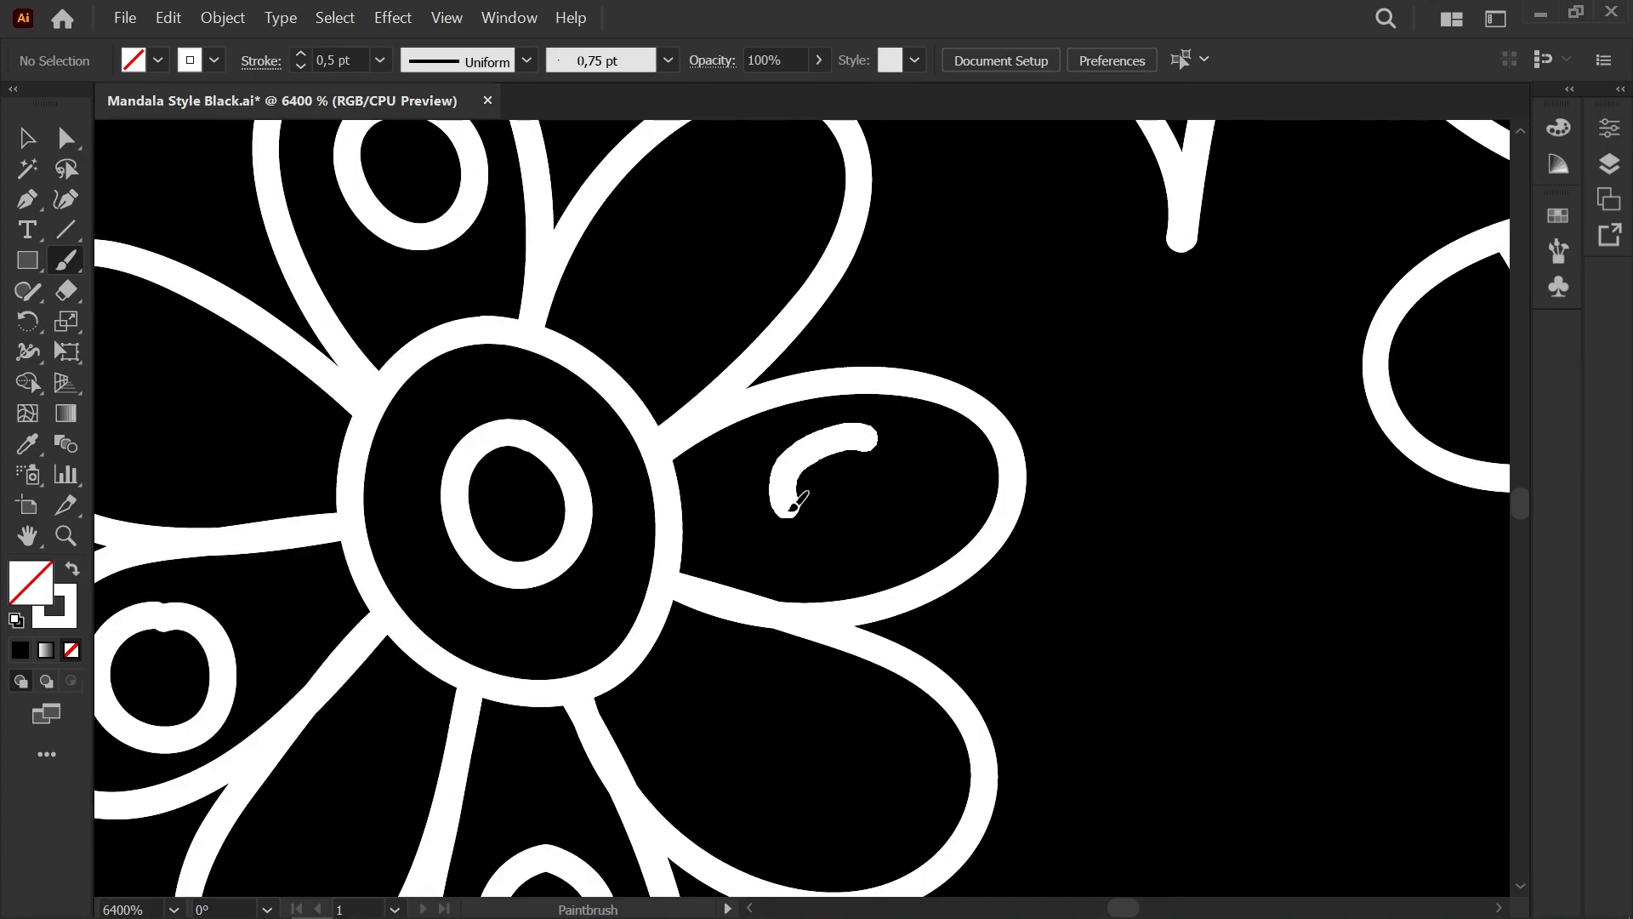
pyautogui.hotkey('ctrl', 'z')
pyautogui.moveTo(889, 514); pyautogui.dragTo(850, 455)
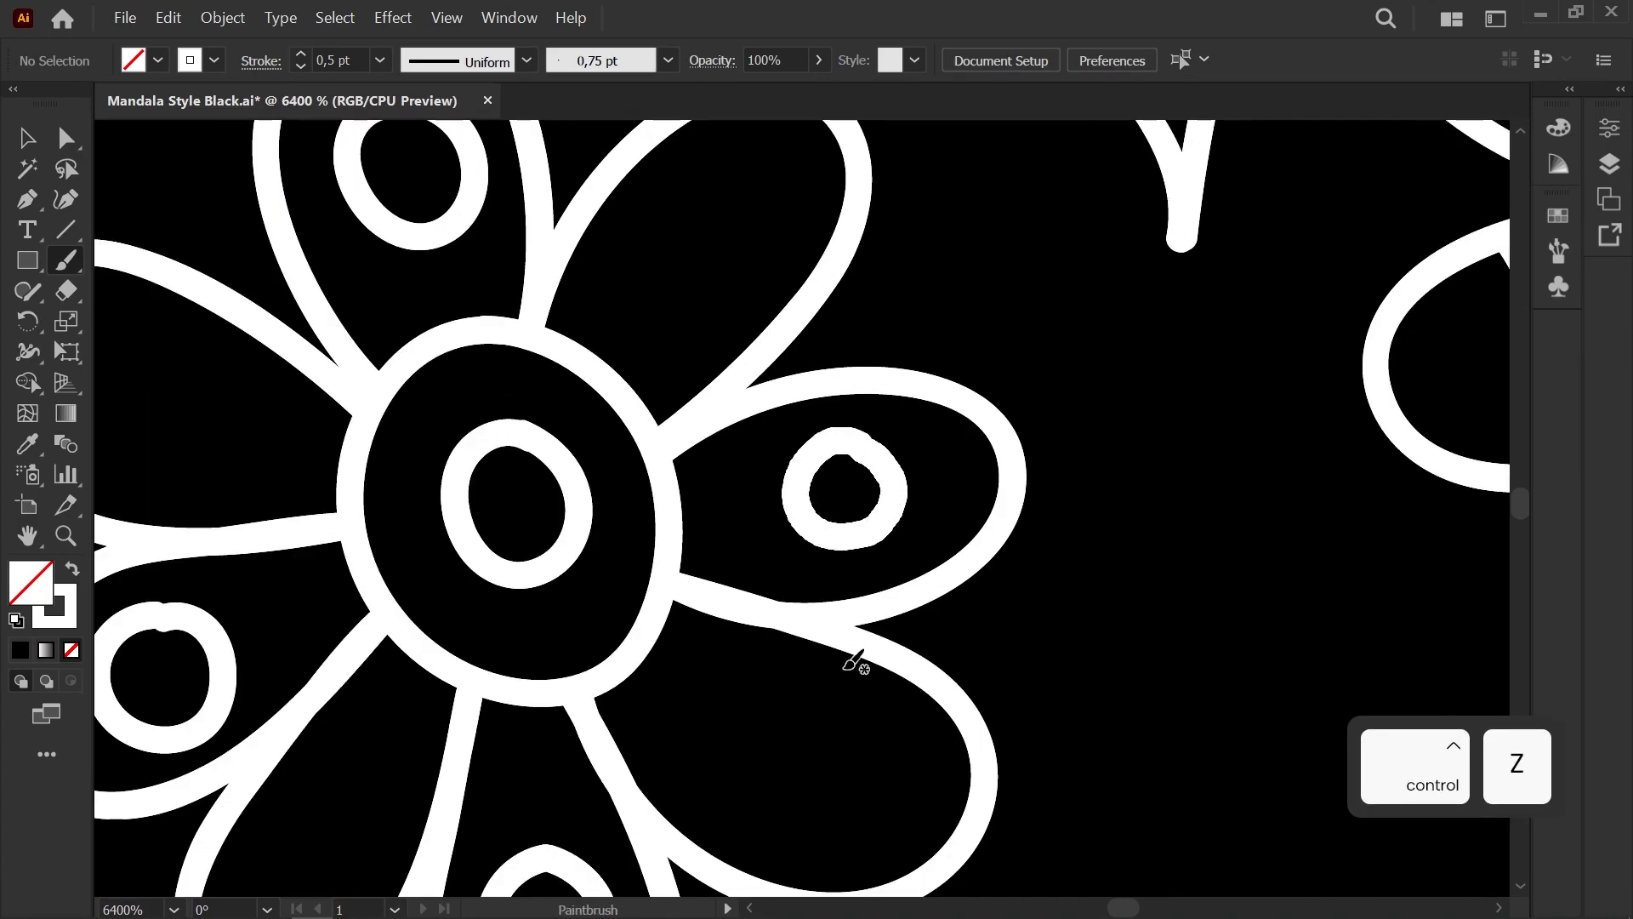
# Step: Adjust the anchors where the side flower's inner petal meets the petal below it, so that their outlines join cleanly
pyautogui.press('a')
pyautogui.moveTo(751, 635)
pyautogui.mouseDown()
pyautogui.moveTo(749, 609)
pyautogui.moveTo(726, 612)
pyautogui.mouseUp()
pyautogui.moveTo(839, 636); pyautogui.dragTo(852, 633)
pyautogui.moveTo(725, 612); pyautogui.dragTo(758, 609)
pyautogui.moveTo(761, 601); pyautogui.dragTo(763, 611)
pyautogui.click(997, 638)
pyautogui.scroll(-3, 997, 638)
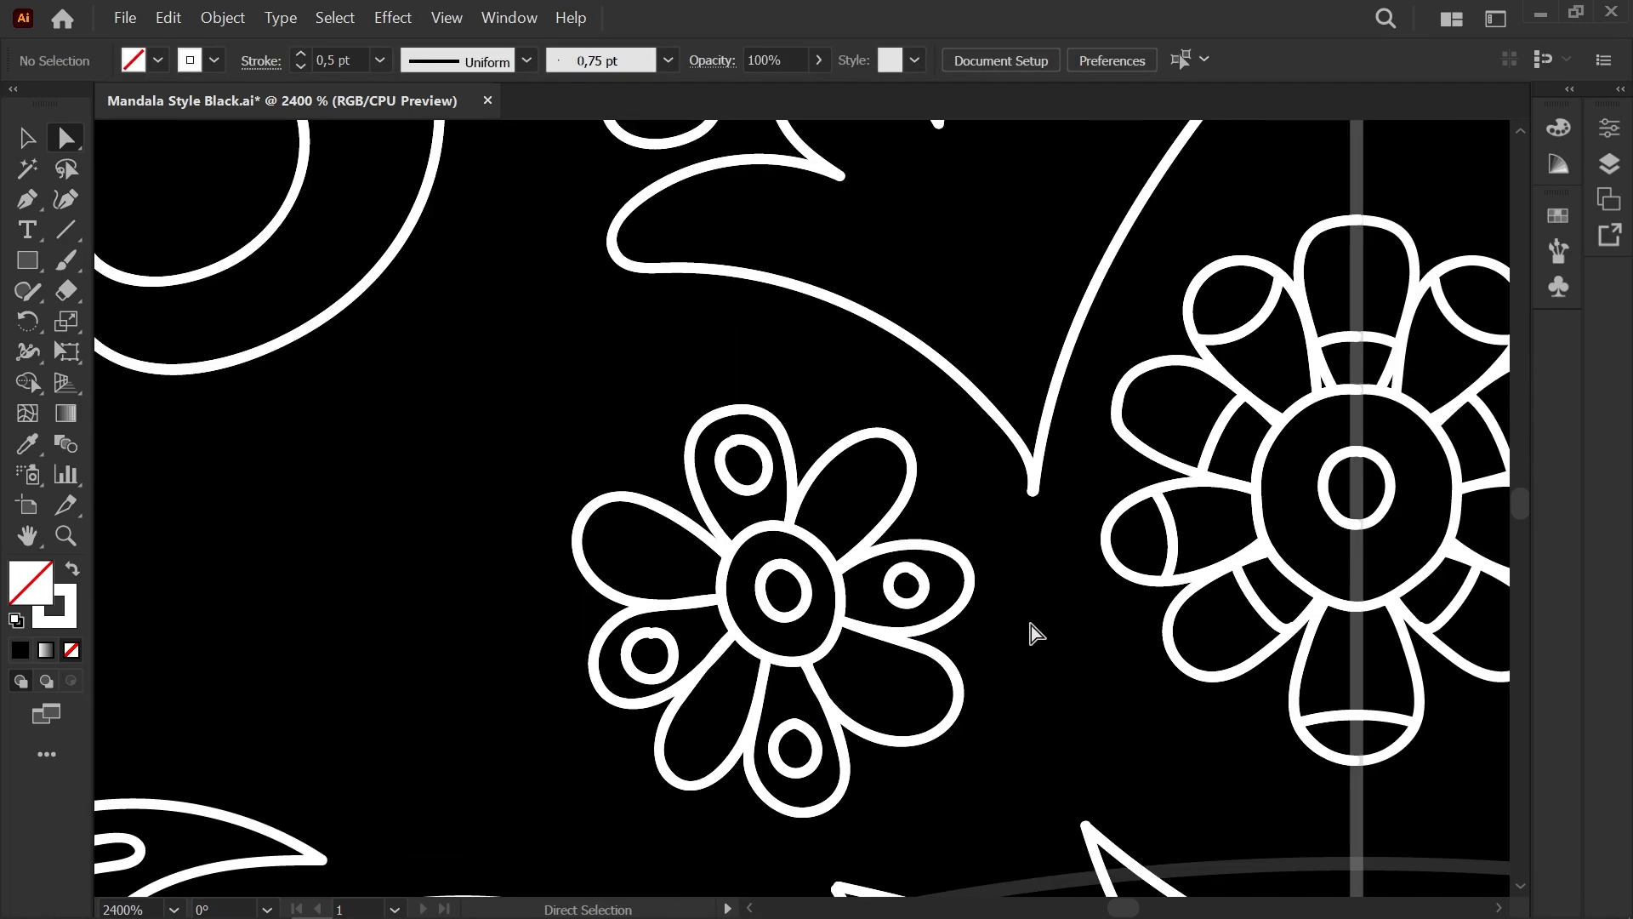
pyautogui.moveTo(1031, 628); pyautogui.dragTo(881, 512)
pyautogui.scroll(-3, 897, 578)
pyautogui.moveTo(898, 578); pyautogui.dragTo(751, 527)
pyautogui.scroll(3, 721, 367)
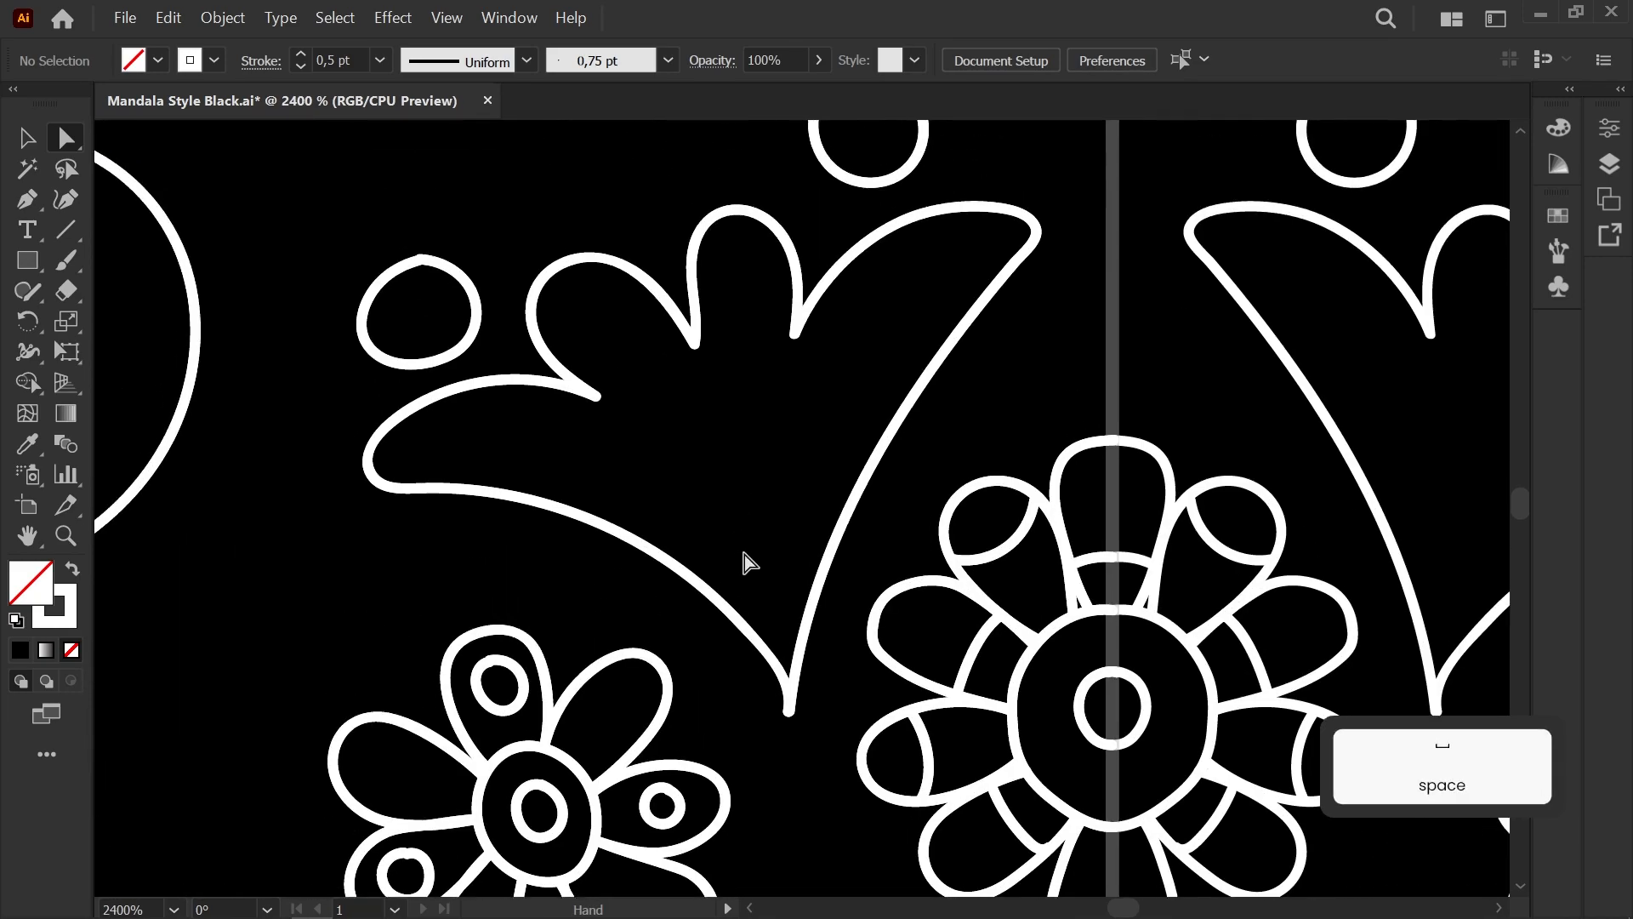
# Step: Paint a large teardrop at the base of the fan-shaped leaf and a narrow teardrop inside each of its two outer lobes
pyautogui.press('b')
pyautogui.hotkey('ctrl', 'z')
pyautogui.moveTo(785, 667); pyautogui.dragTo(771, 597)
pyautogui.moveTo(790, 473)
pyautogui.mouseDown()
pyautogui.moveTo(789, 680)
pyautogui.moveTo(765, 421)
pyautogui.mouseUp()
pyautogui.scroll(-4, 787, 490)
pyautogui.scroll(4, 736, 383)
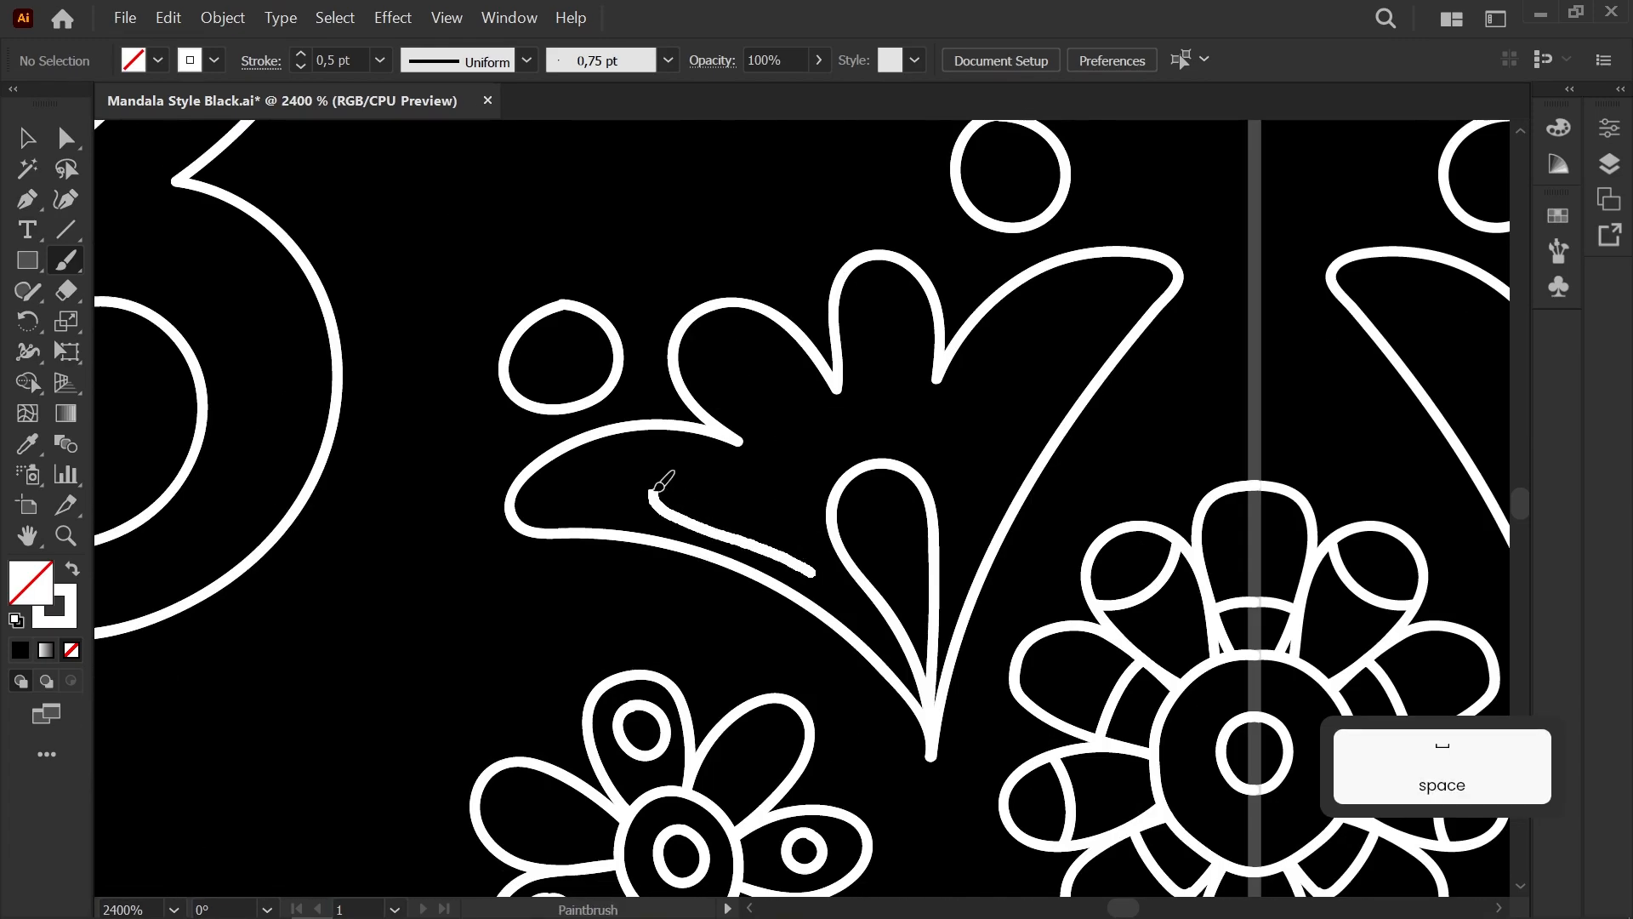
pyautogui.moveTo(808, 561); pyautogui.dragTo(811, 568)
pyautogui.moveTo(970, 464)
pyautogui.mouseDown()
pyautogui.moveTo(987, 414)
pyautogui.moveTo(978, 460)
pyautogui.mouseUp()
pyautogui.scroll(-3, 868, 419)
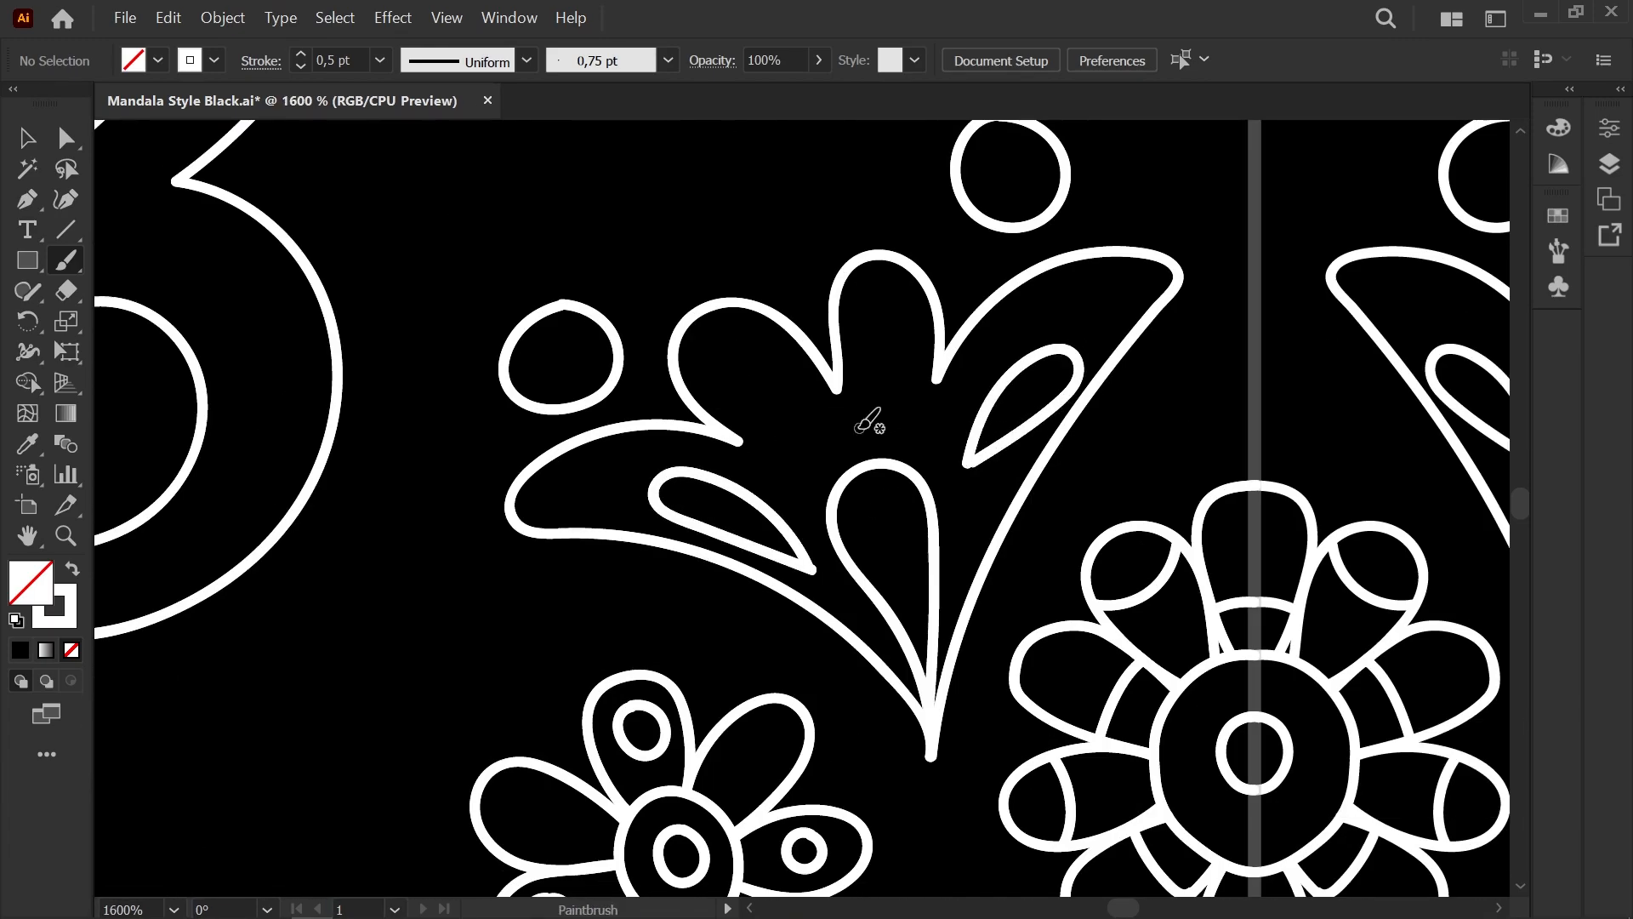
# Step: Paint a small teardrop inside each of the fan-shaped leaf's two middle lobes, redoing the uneven one
pyautogui.scroll(5, 845, 412)
pyautogui.moveTo(830, 492); pyautogui.dragTo(733, 408)
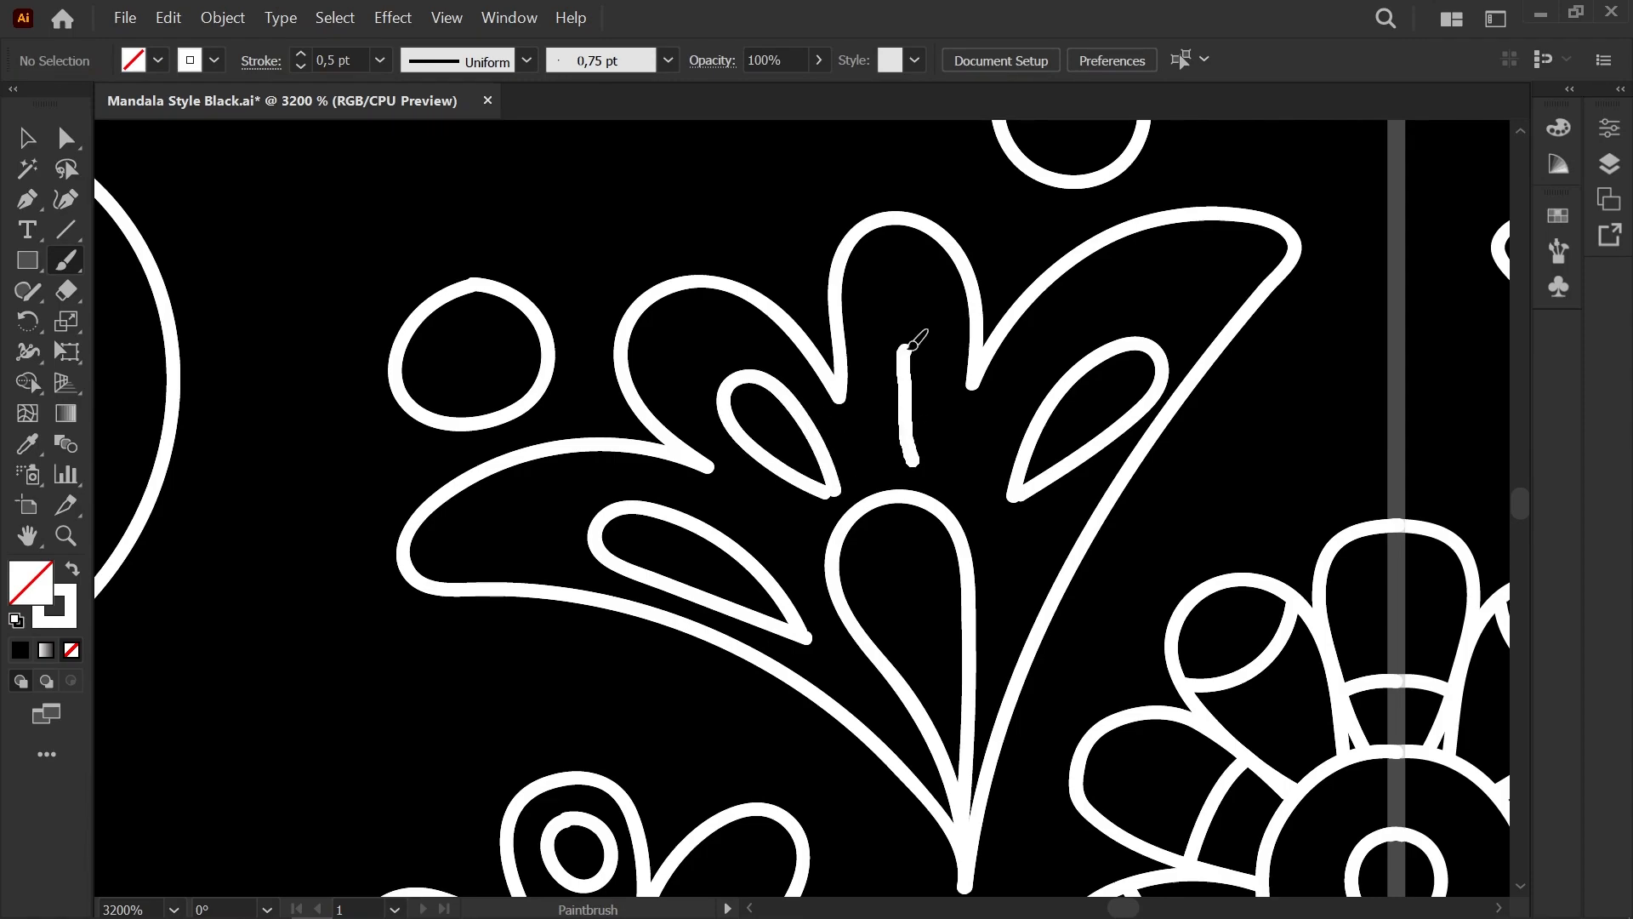
pyautogui.hotkey('ctrl', 'z')
pyautogui.moveTo(927, 430); pyautogui.dragTo(903, 469)
# Step: Move the end anchors of the two middle-lobe teardrops together so that their lower tips close
pyautogui.press('a')
pyautogui.scroll(2, 818, 451)
pyautogui.click(725, 467)
pyautogui.moveTo(849, 537); pyautogui.dragTo(865, 538)
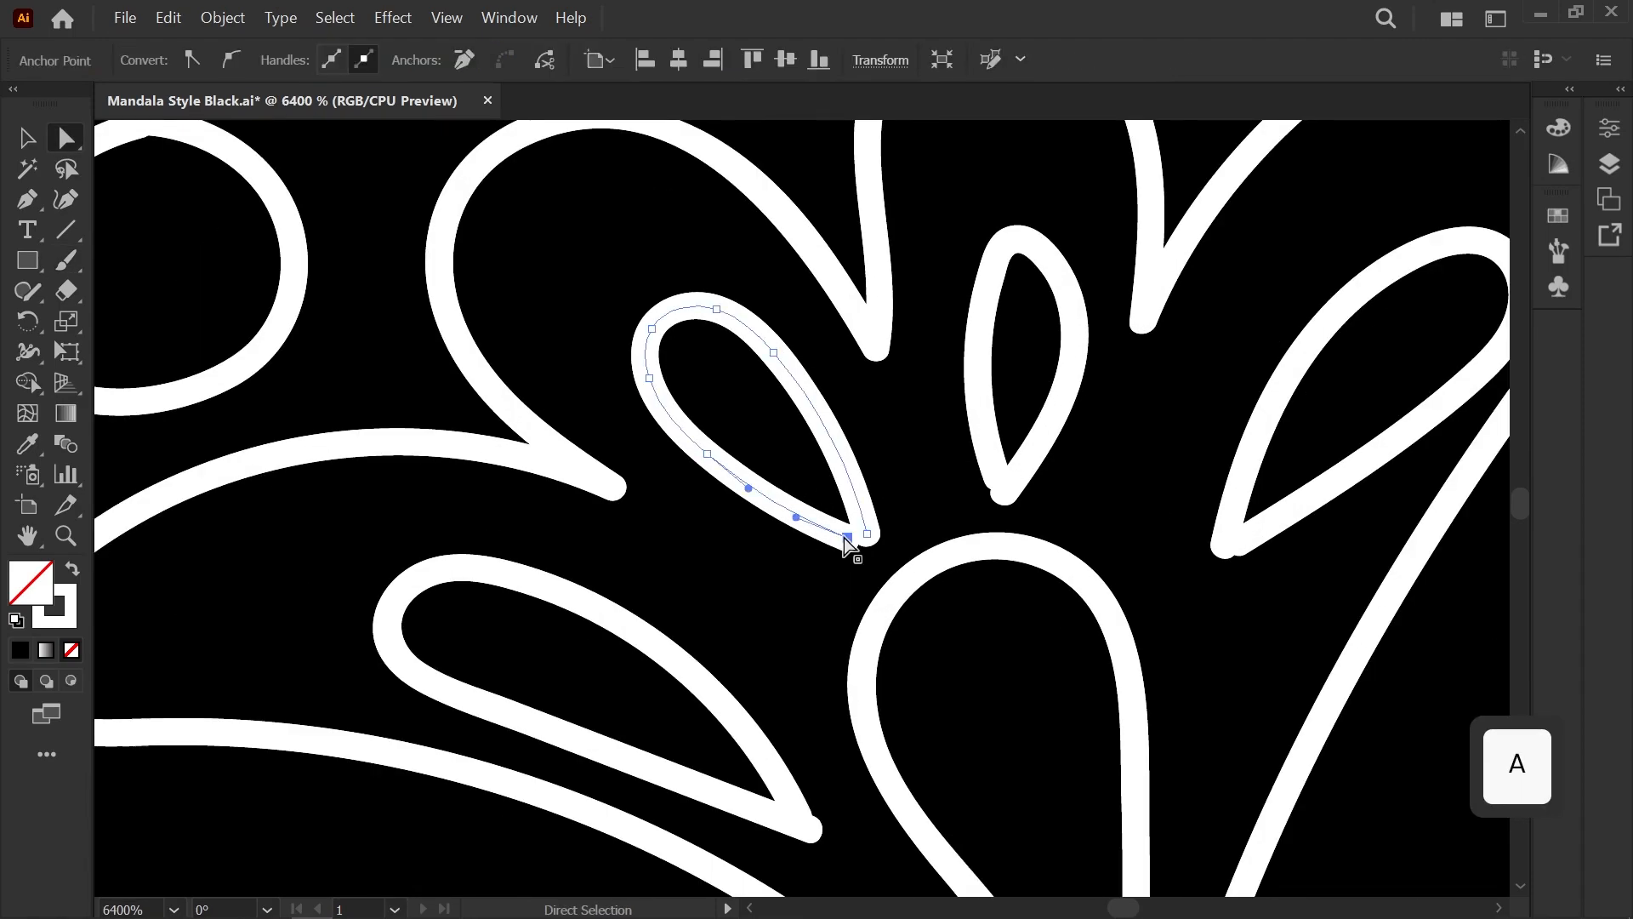
pyautogui.moveTo(990, 483); pyautogui.dragTo(1004, 488)
pyautogui.click(1118, 483)
# Step: Paint a two-lobed outline over the paired teardrops below the flowers, from the scroll band to the vertical axis
pyautogui.scroll(-5, 1119, 483)
pyautogui.moveTo(903, 506)
pyautogui.mouseDown()
pyautogui.moveTo(599, 396)
pyautogui.moveTo(554, 258)
pyautogui.mouseUp()
pyautogui.scroll(2, 715, 652)
pyautogui.moveTo(551, 605); pyautogui.dragTo(550, 667)
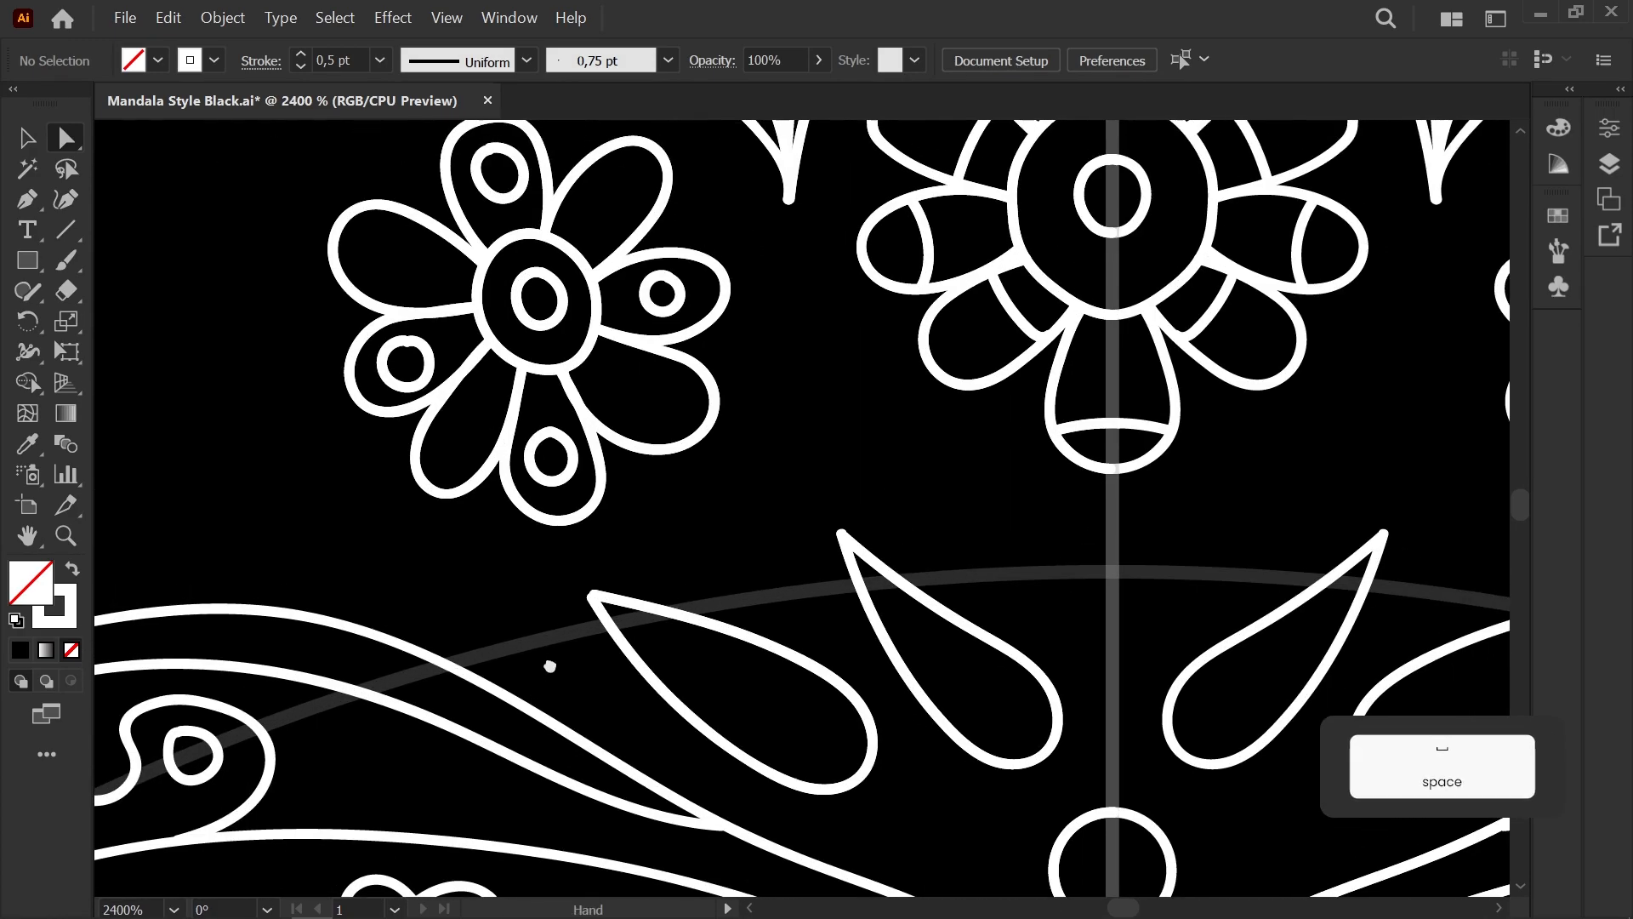
pyautogui.press('b')
pyautogui.moveTo(959, 542); pyautogui.dragTo(1114, 607)
pyautogui.scroll(-3, 1114, 608)
pyautogui.moveTo(1114, 607); pyautogui.dragTo(901, 525)
pyautogui.scroll(4, 728, 491)
pyautogui.scroll(-2, 736, 502)
# Step: Close the pointed tip of the outer teardrop beneath the two-lobed outline by moving its end anchor
pyautogui.press('a')
pyautogui.moveTo(729, 464); pyautogui.dragTo(732, 467)
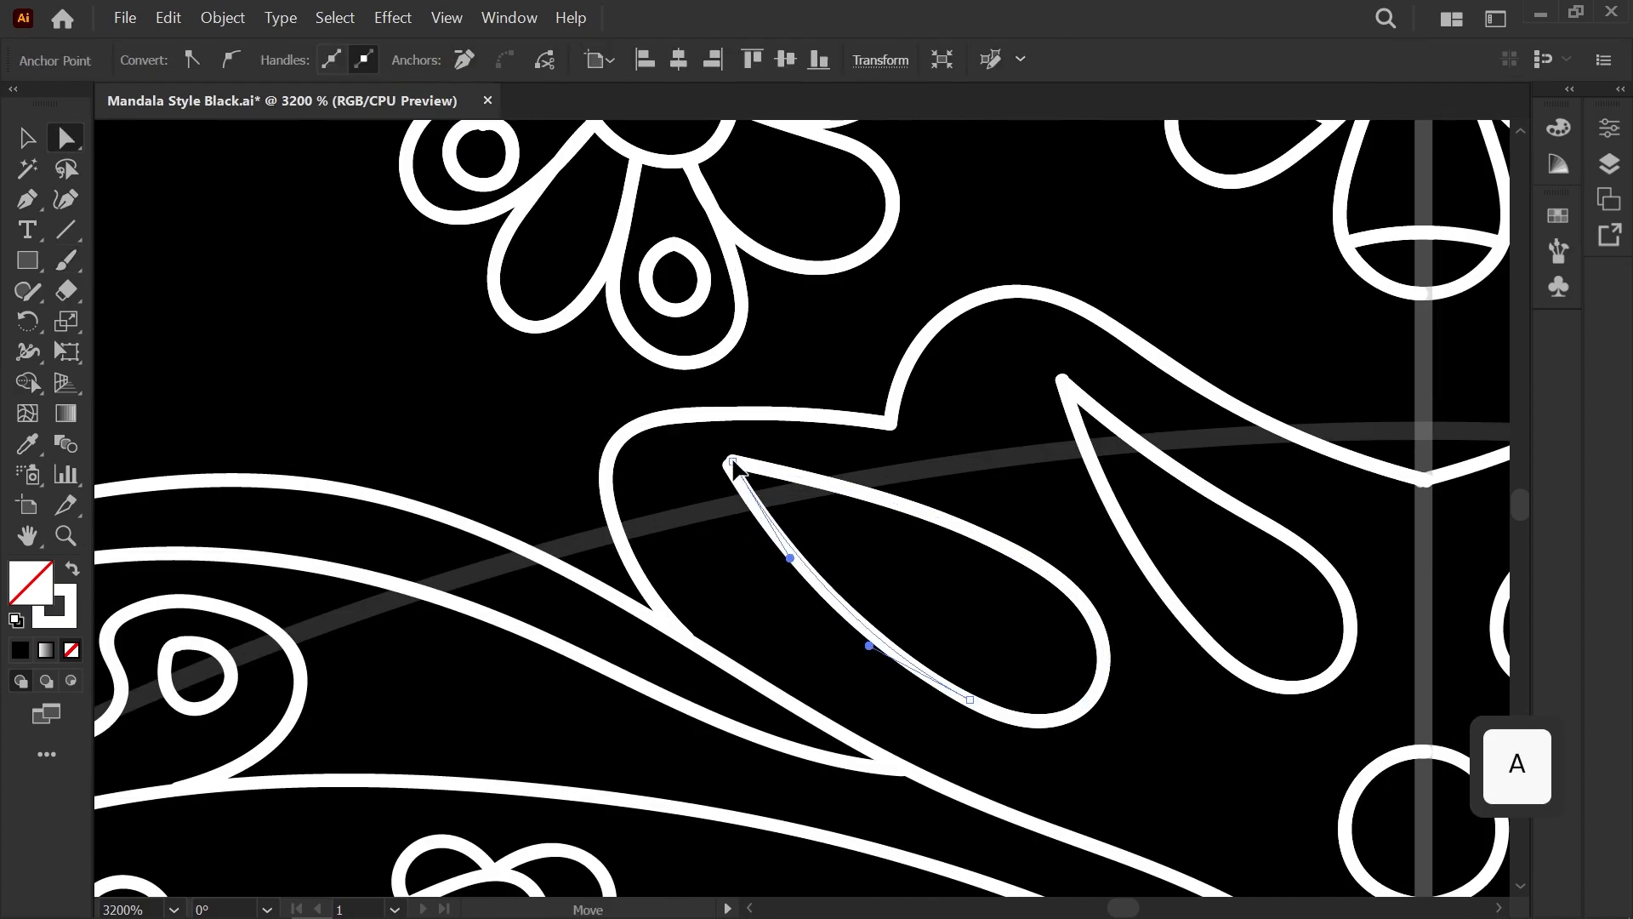
pyautogui.click(802, 446)
# Step: Paint a closed, hook-headed scroll leaf between the arch's corner scroll and the side flower
pyautogui.scroll(-7, 802, 447)
pyautogui.moveTo(760, 576); pyautogui.dragTo(656, 473)
pyautogui.scroll(-1, 656, 474)
pyautogui.scroll(-1, 659, 485)
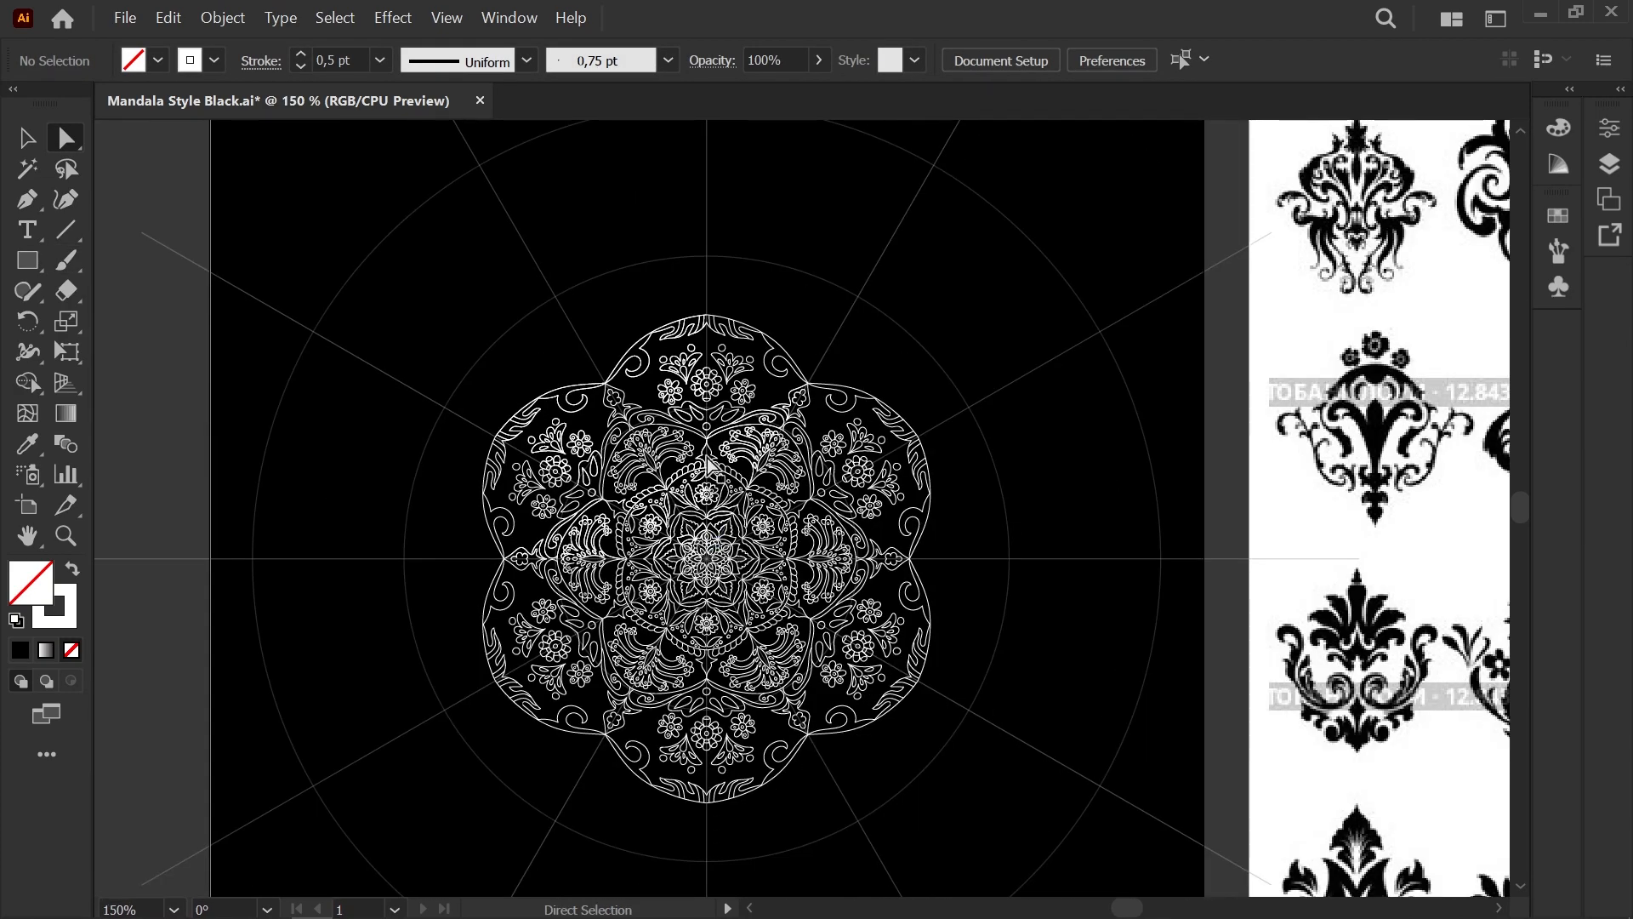
pyautogui.press('space')
pyautogui.moveTo(832, 430); pyautogui.dragTo(686, 436)
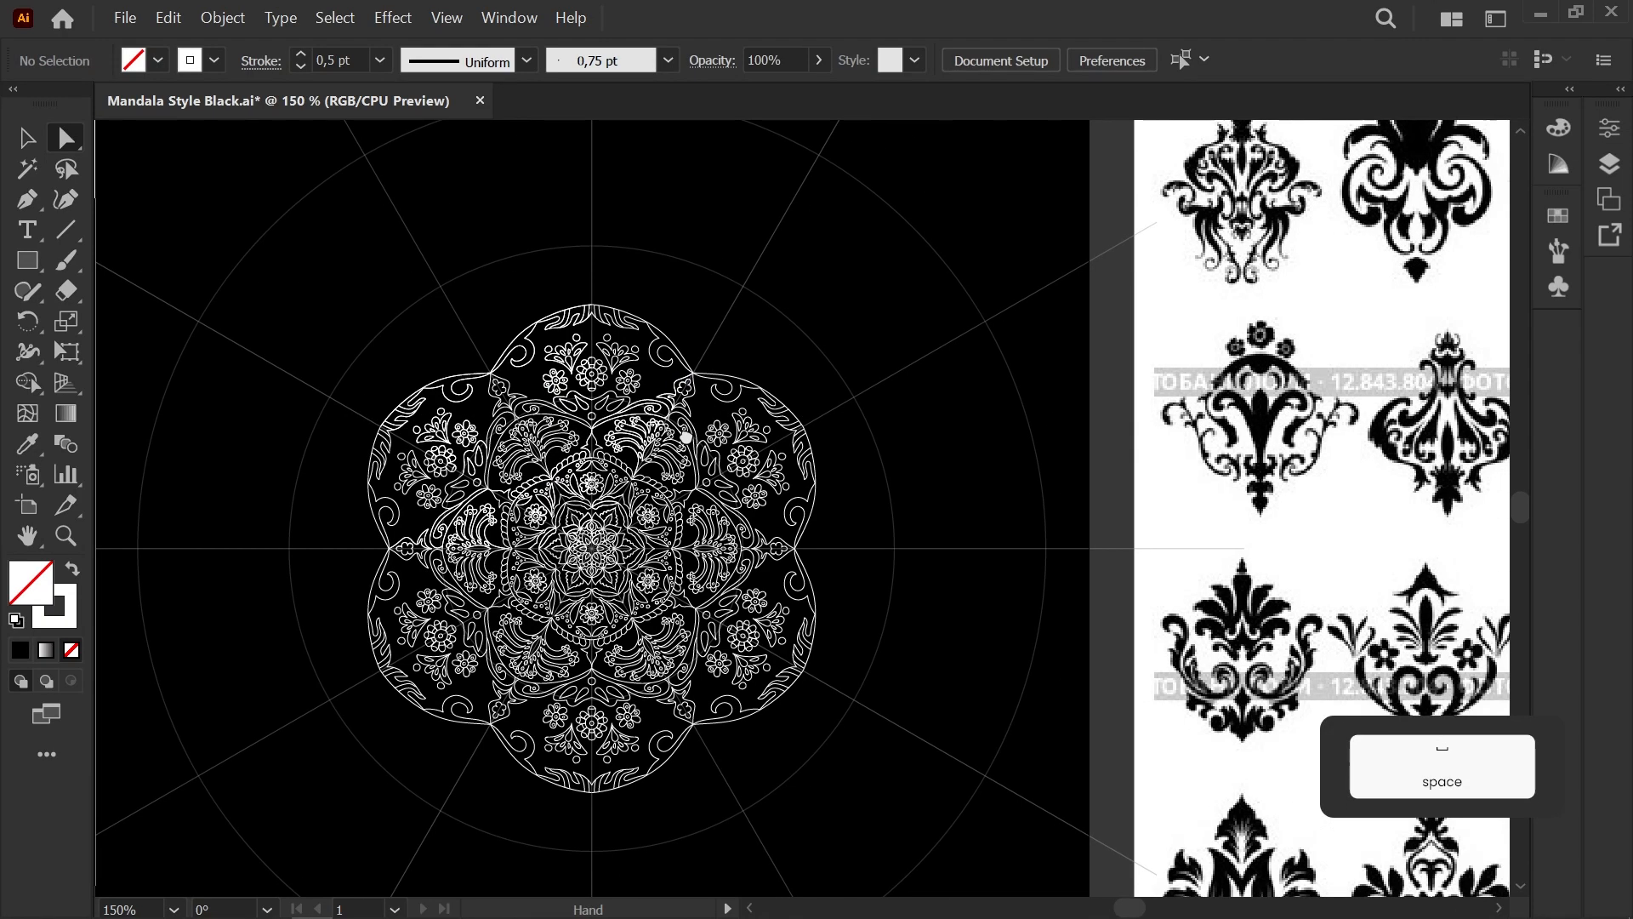
pyautogui.scroll(6, 681, 431)
pyautogui.press('b')
pyautogui.moveTo(757, 593)
pyautogui.mouseDown()
pyautogui.moveTo(524, 512)
pyautogui.moveTo(508, 412)
pyautogui.moveTo(601, 412)
pyautogui.moveTo(568, 422)
pyautogui.moveTo(546, 467)
pyautogui.moveTo(739, 553)
pyautogui.moveTo(757, 593)
pyautogui.mouseUp()
pyautogui.scroll(1, 679, 445)
# Step: Adjust the end anchors at the hook-headed scroll leaf's pointed tip so that its outline closes
pyautogui.press('a')
pyautogui.click(890, 706)
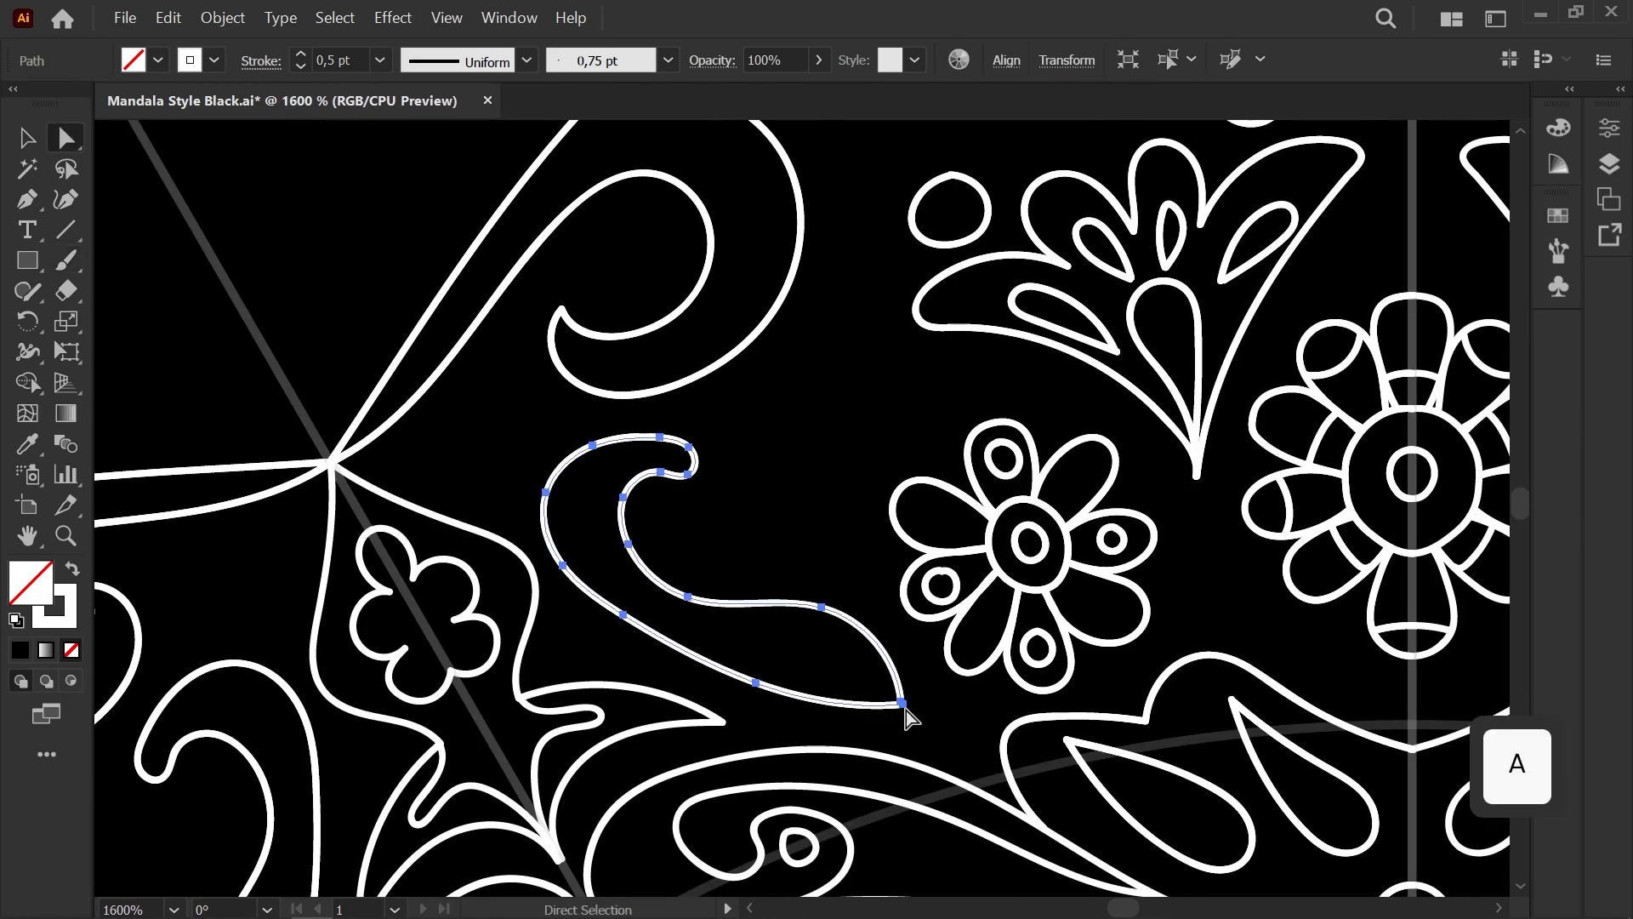
pyautogui.click(902, 705)
pyautogui.click(941, 722)
pyautogui.scroll(-3, 941, 721)
pyautogui.press('space')
pyautogui.moveTo(796, 537); pyautogui.dragTo(761, 302)
pyautogui.scroll(4, 761, 303)
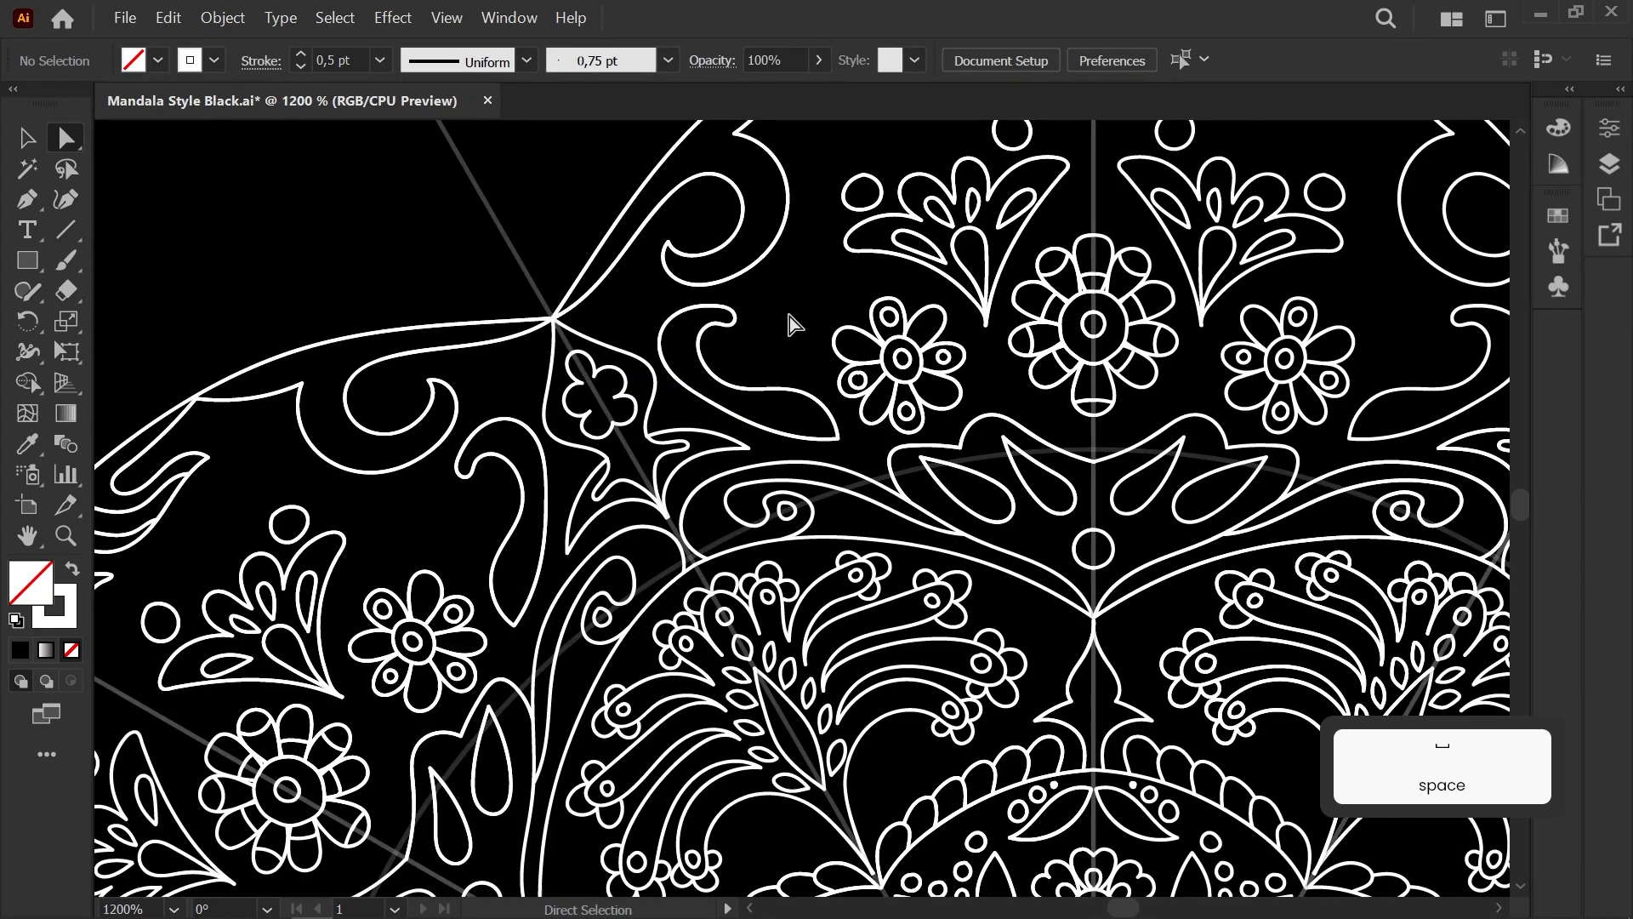
pyautogui.press('b')
pyautogui.moveTo(709, 392)
pyautogui.mouseDown()
pyautogui.moveTo(582, 377)
pyautogui.moveTo(672, 475)
pyautogui.moveTo(726, 448)
pyautogui.mouseUp()
pyautogui.hotkey('ctrl', 'z')
pyautogui.hotkey('ctrl', 'z')
pyautogui.moveTo(600, 363); pyautogui.dragTo(706, 476)
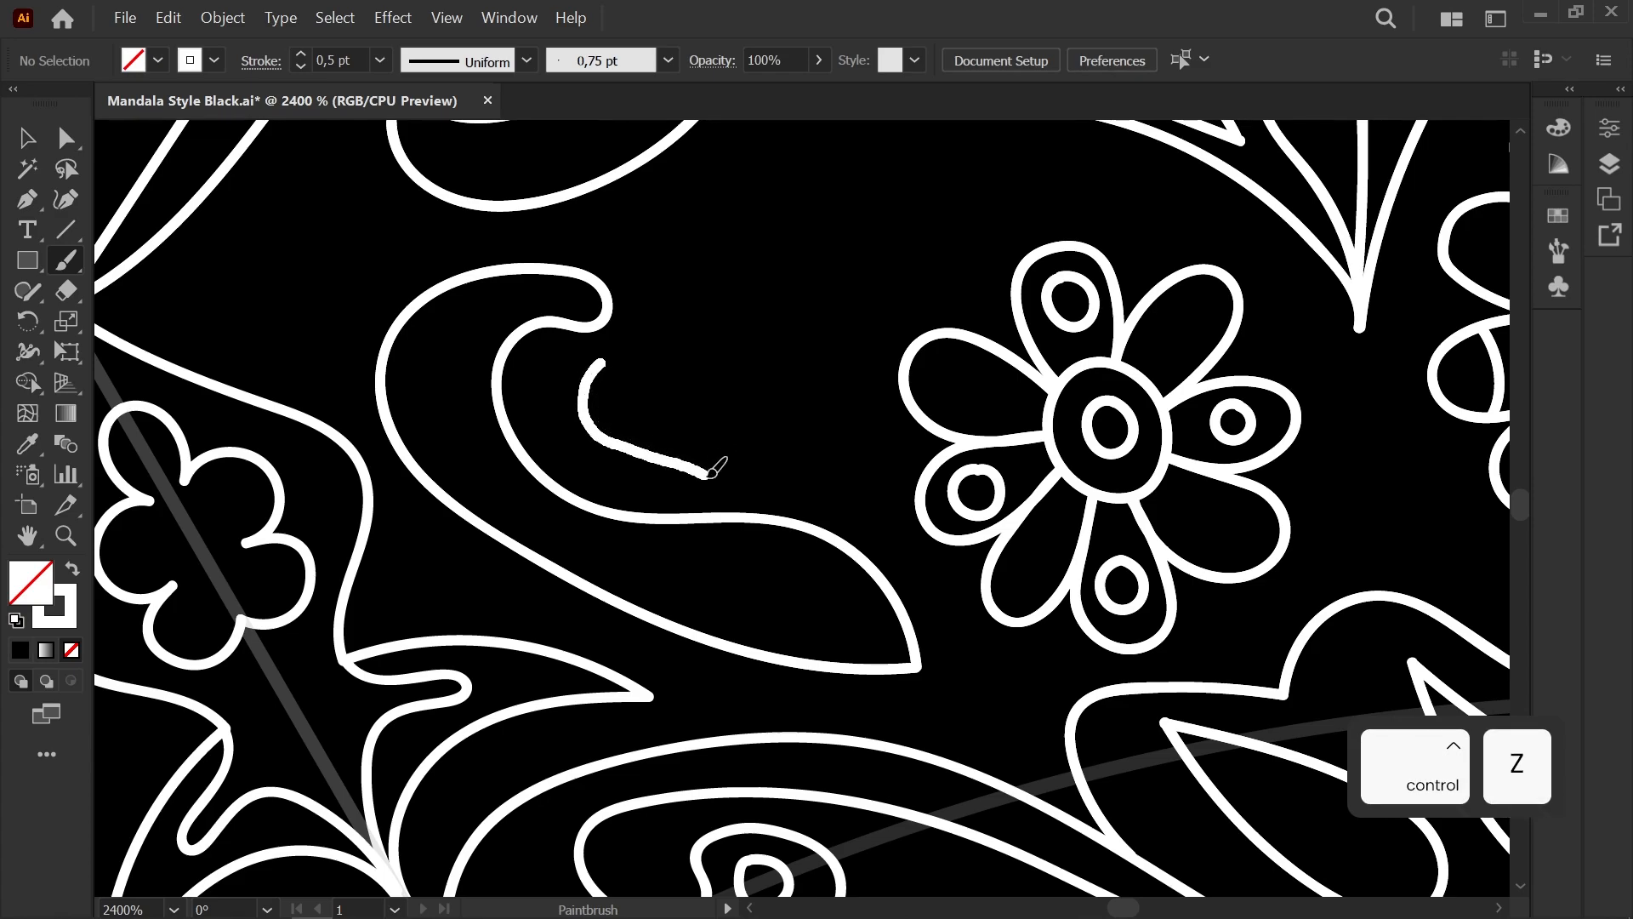
pyautogui.moveTo(609, 364); pyautogui.dragTo(601, 362)
pyautogui.hotkey('ctrl', 'z')
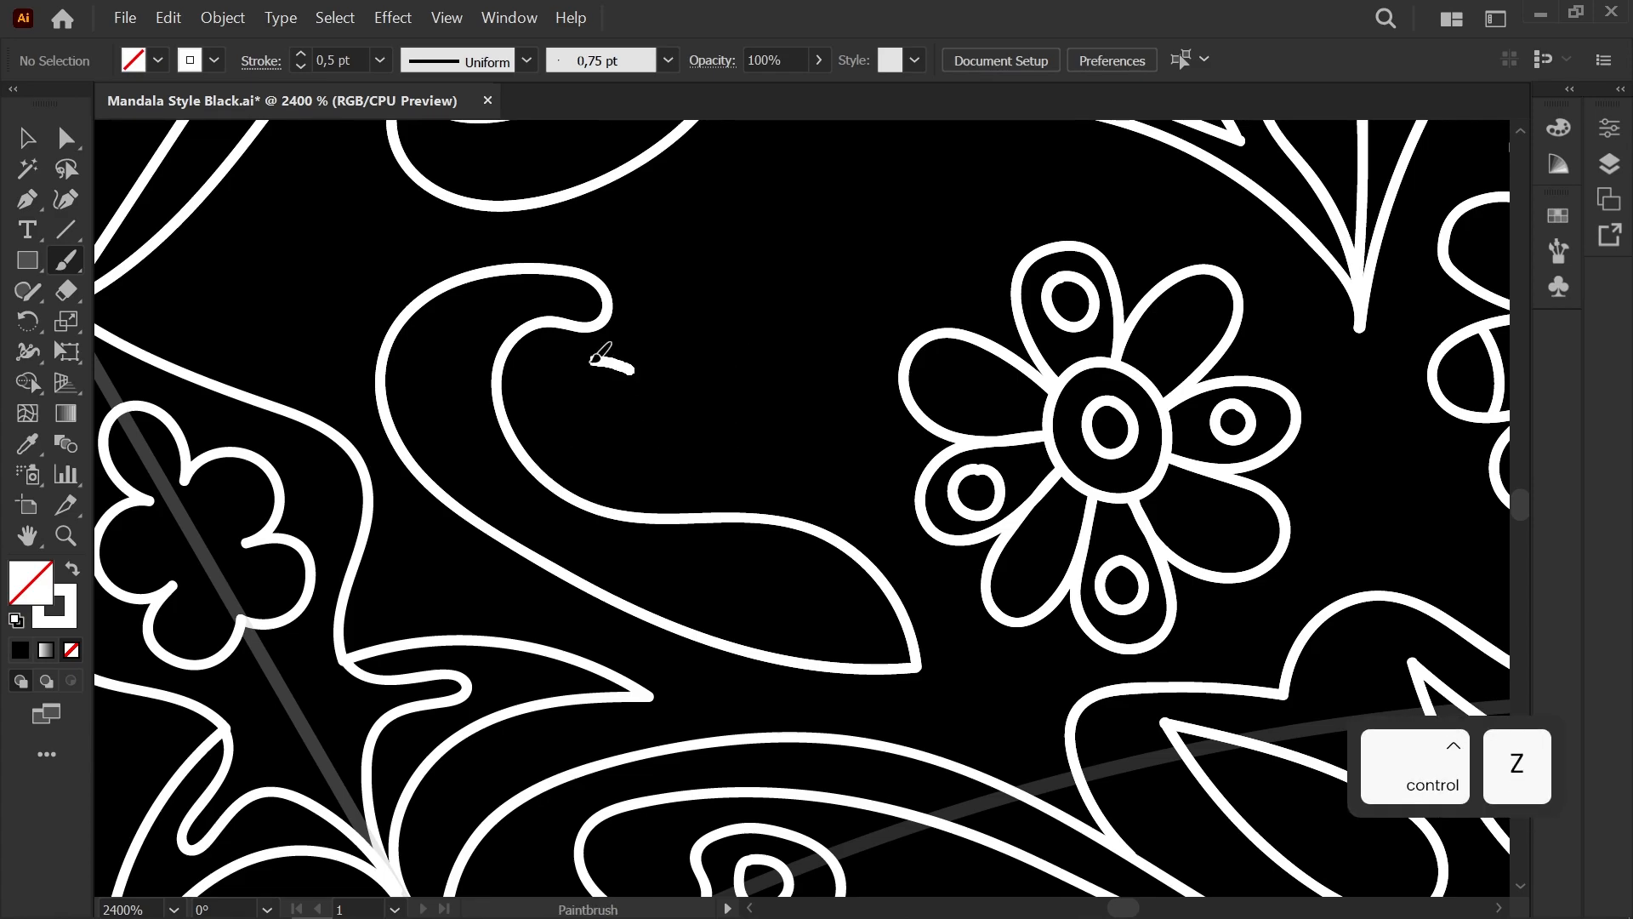
# Step: Paint a small heart in the hollow of the hook-headed scroll leaf
pyautogui.moveTo(730, 367); pyautogui.dragTo(633, 373)
pyautogui.scroll(-3, 655, 475)
pyautogui.scroll(4, 655, 476)
# Step: Refine the heart's outline by moving the anchors at its notch, outer lobe and lower edge
pyautogui.press('a')
pyautogui.click(663, 455)
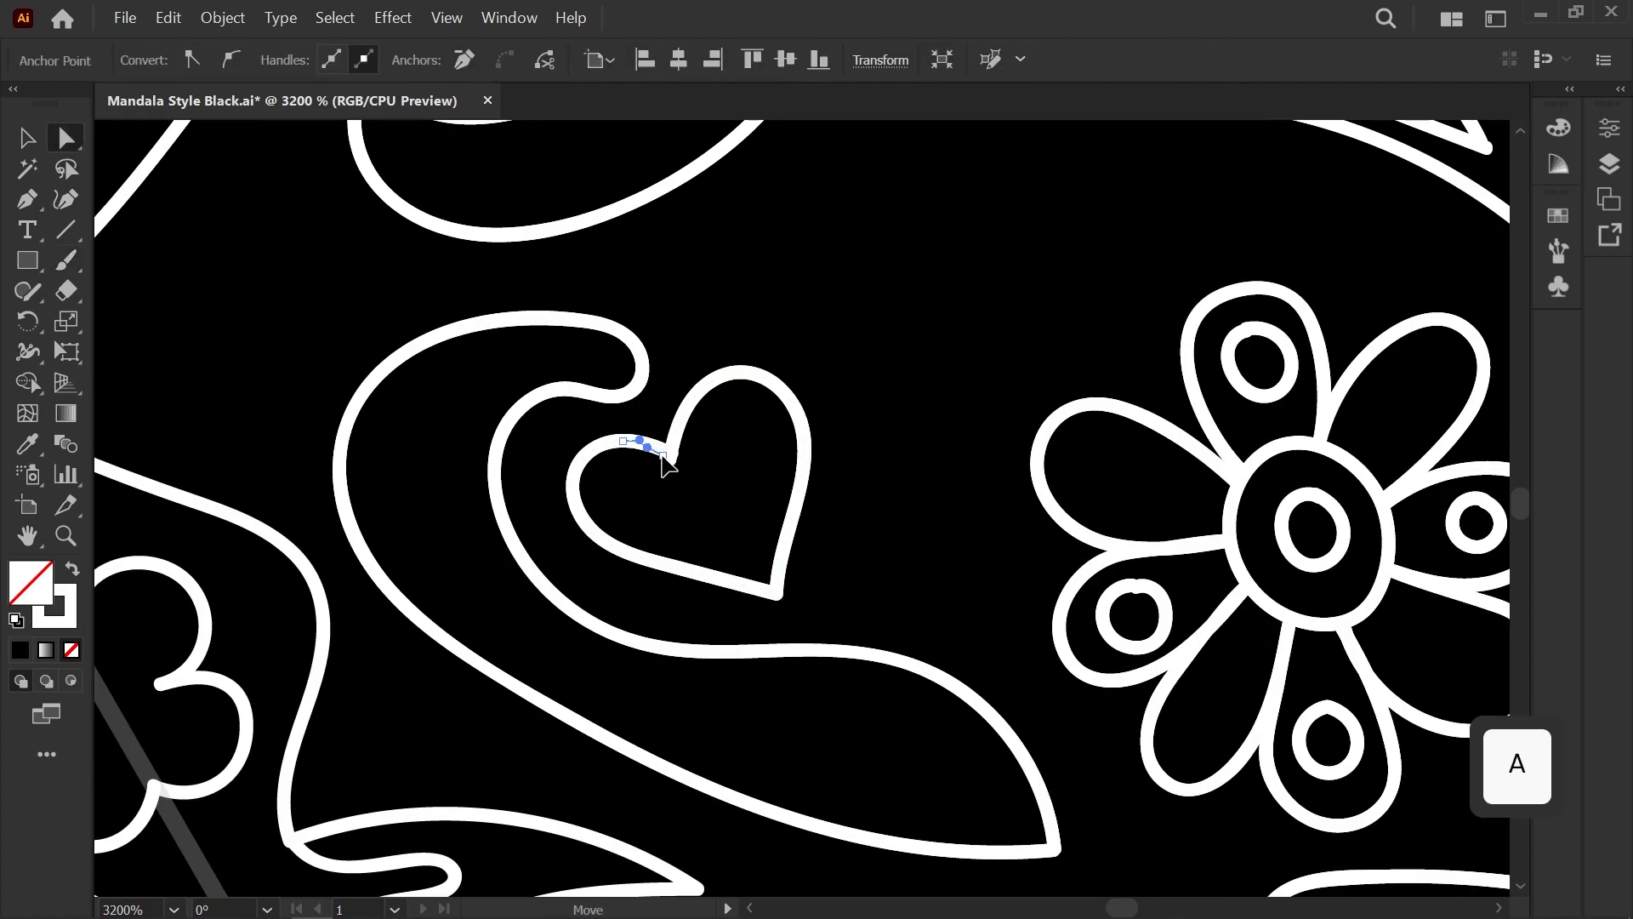
pyautogui.click(566, 470)
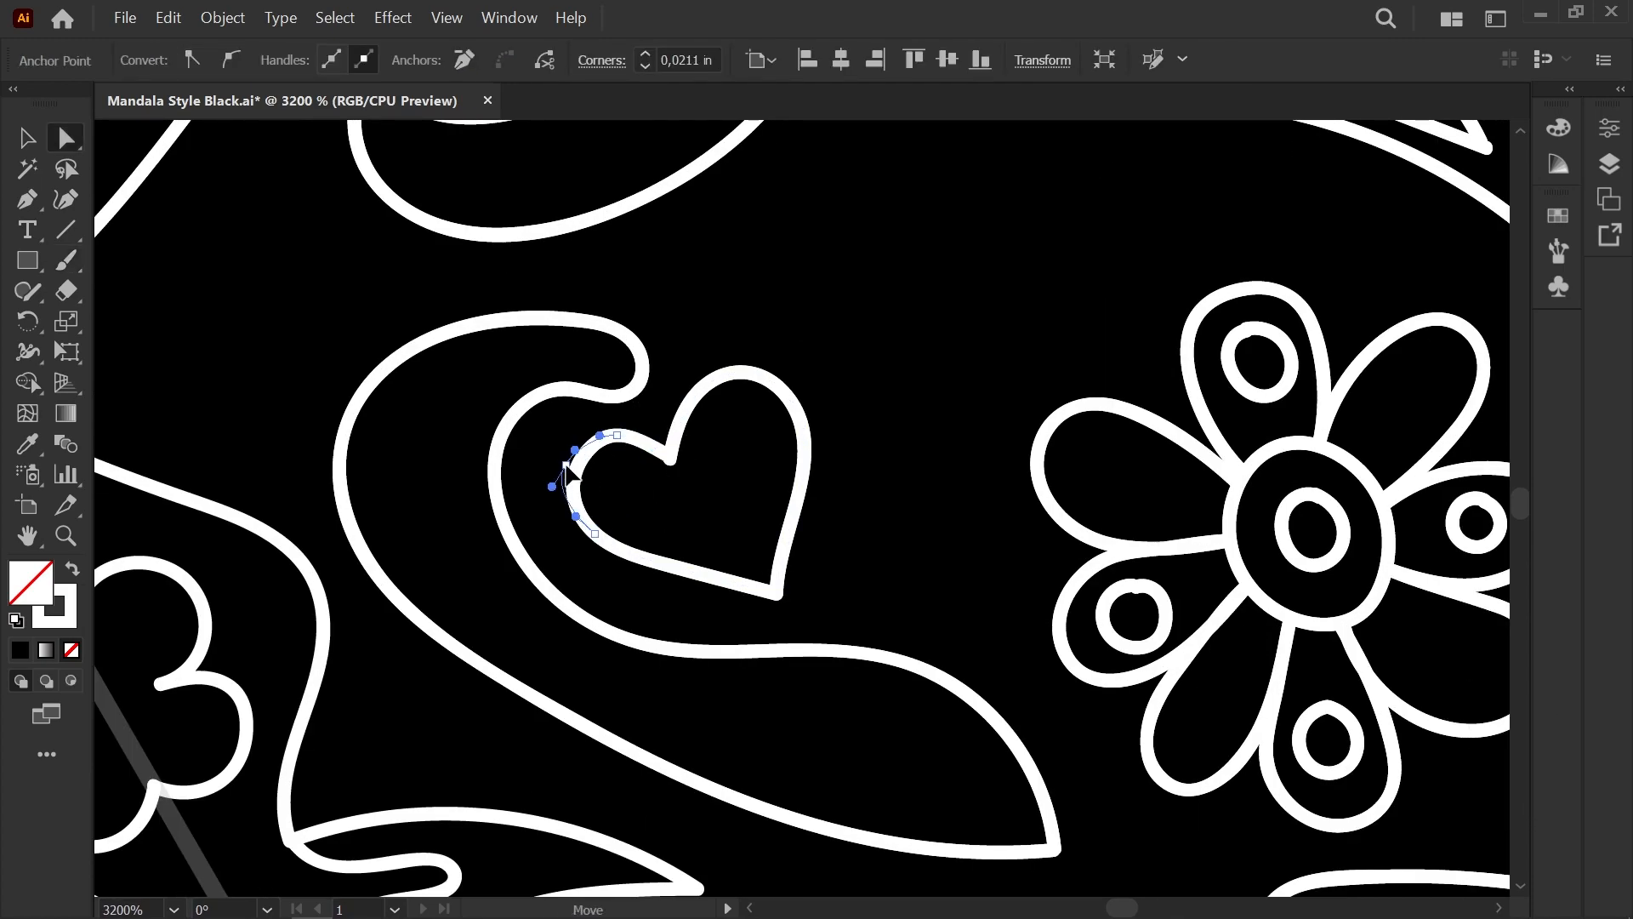
pyautogui.moveTo(664, 564); pyautogui.dragTo(665, 572)
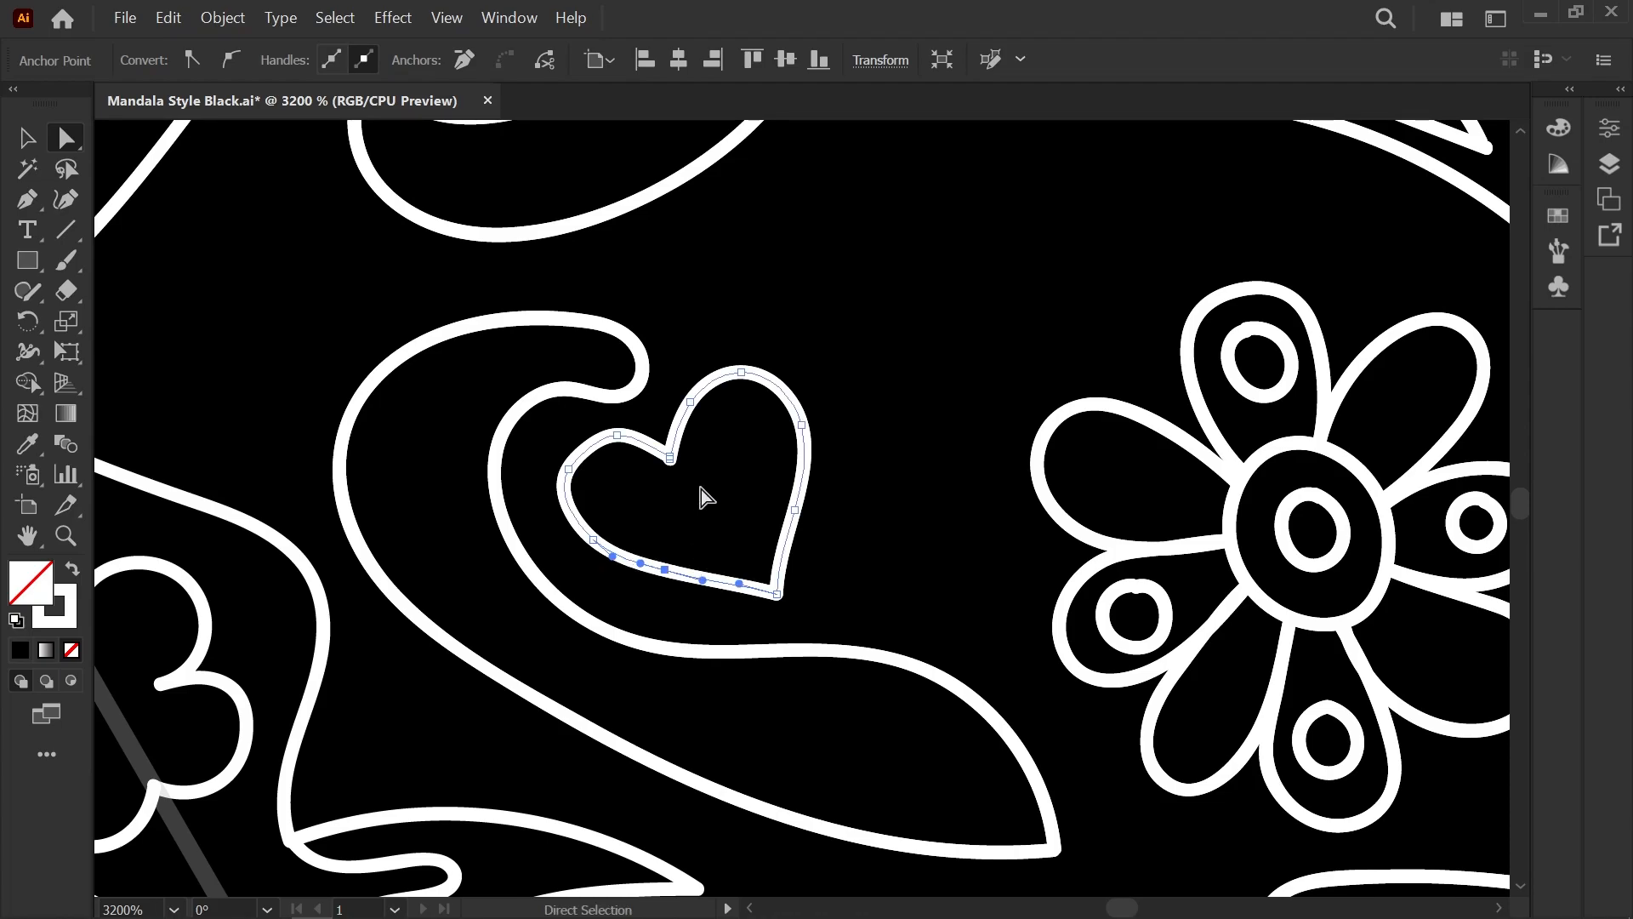
pyautogui.click(700, 483)
pyautogui.scroll(-4, 702, 482)
pyautogui.scroll(4, 712, 482)
pyautogui.scroll(2, 672, 491)
pyautogui.press('b')
pyautogui.moveTo(605, 472); pyautogui.dragTo(722, 477)
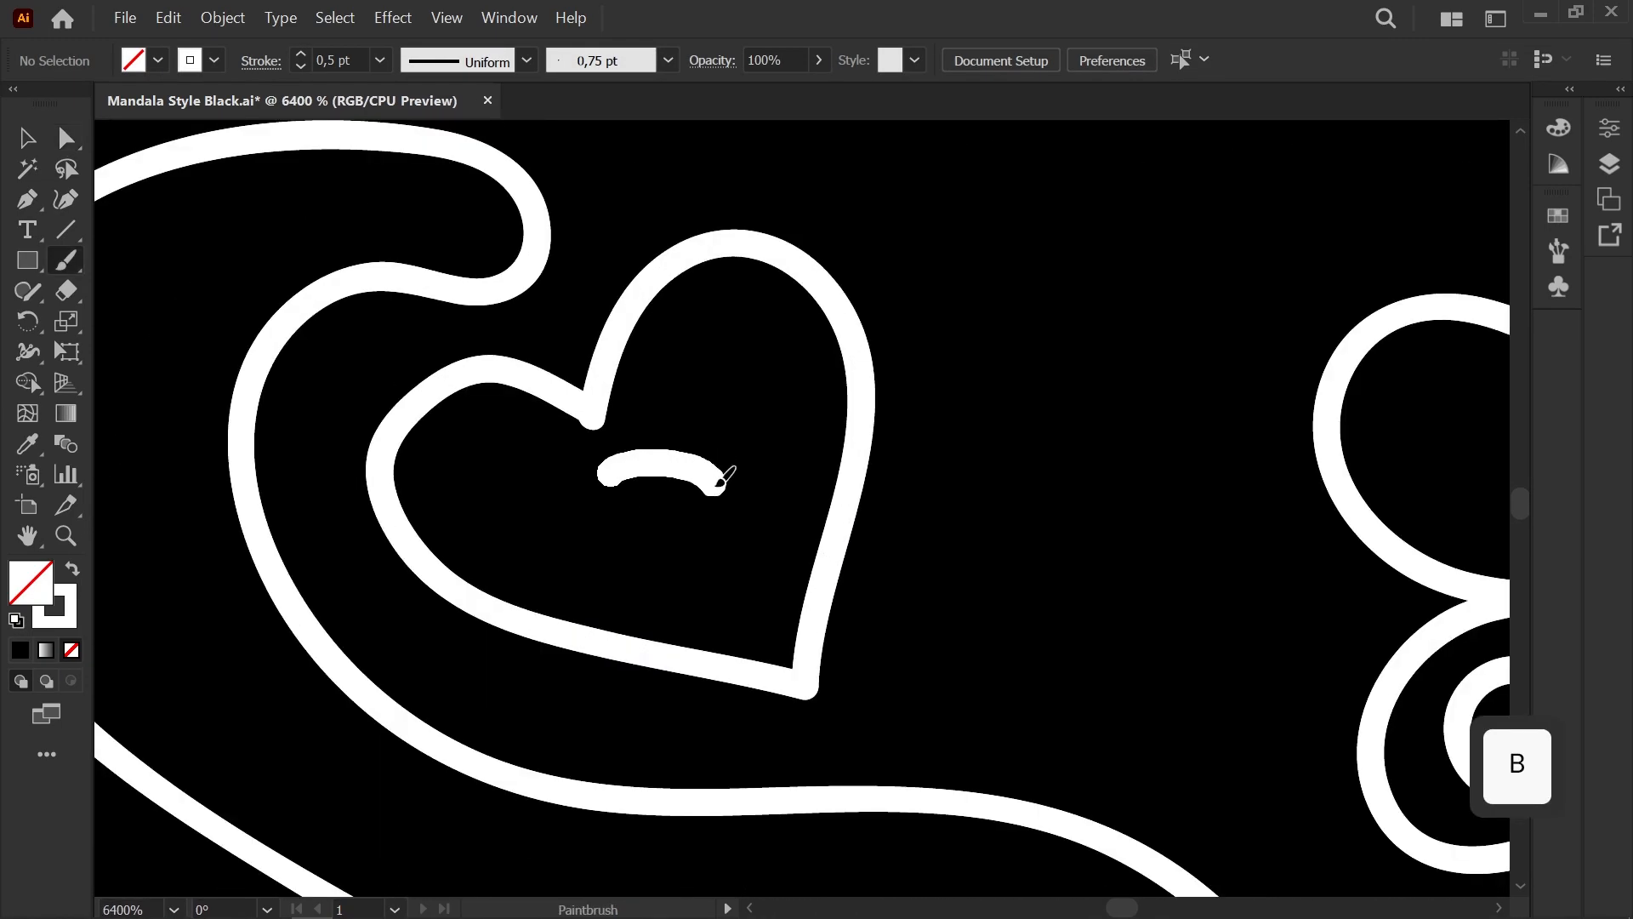
pyautogui.hotkey('ctrl', 'z')
pyautogui.scroll(-6, 596, 474)
pyautogui.scroll(3, 606, 473)
pyautogui.press('space')
pyautogui.moveTo(606, 472); pyautogui.dragTo(601, 575)
pyautogui.moveTo(641, 634); pyautogui.dragTo(649, 578)
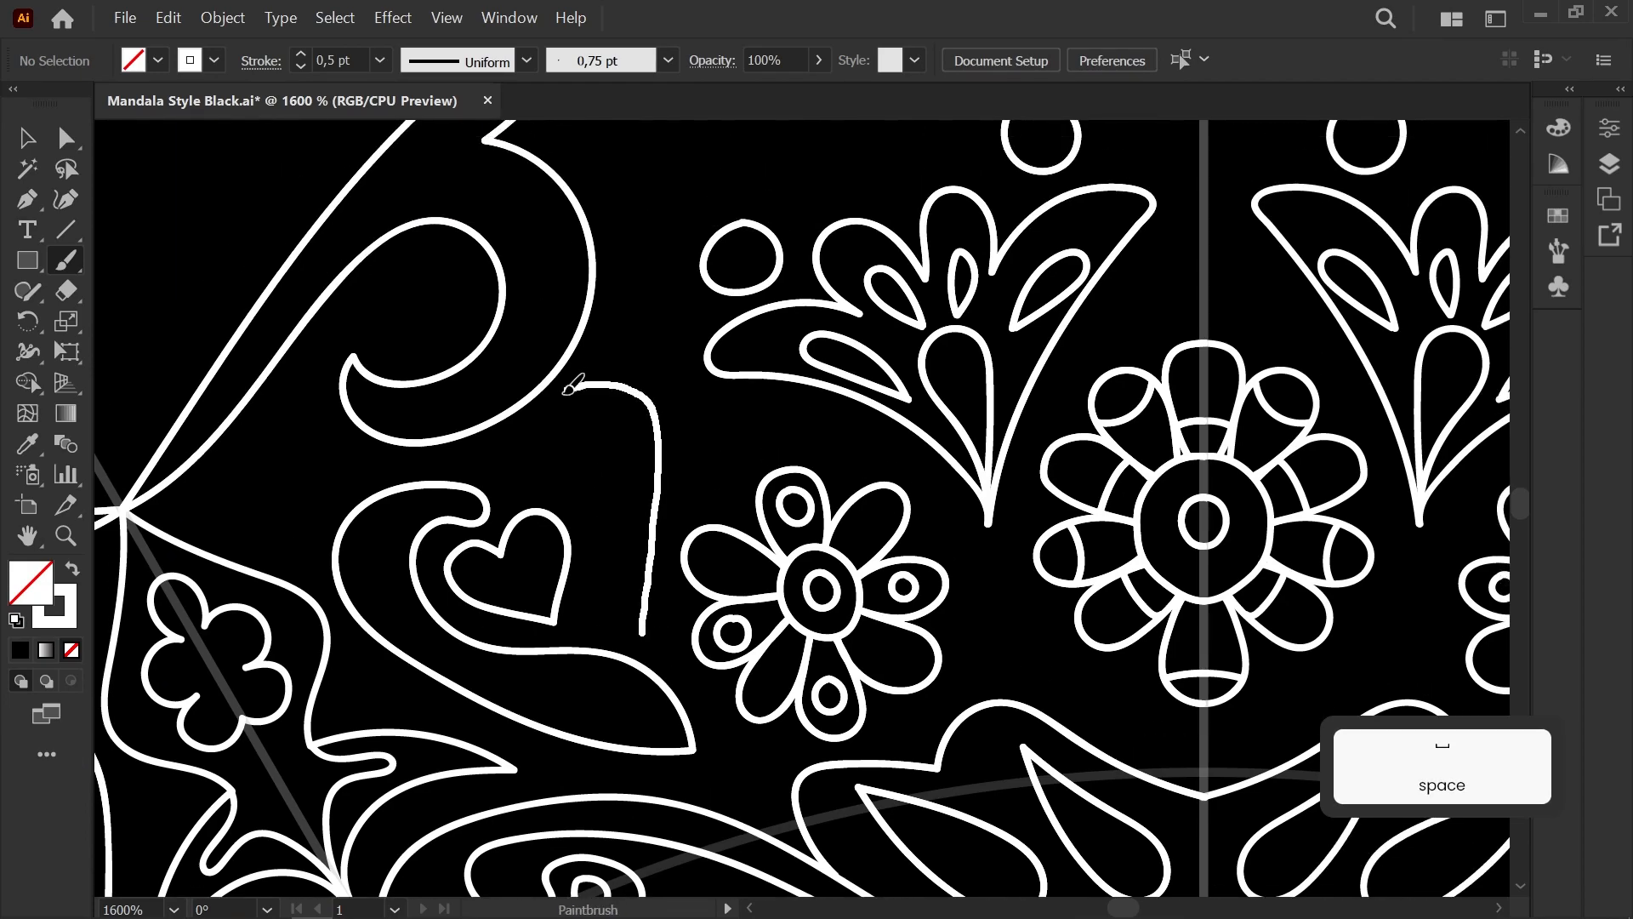
pyautogui.moveTo(507, 483); pyautogui.dragTo(501, 487)
pyautogui.hotkey('ctrl', 'z')
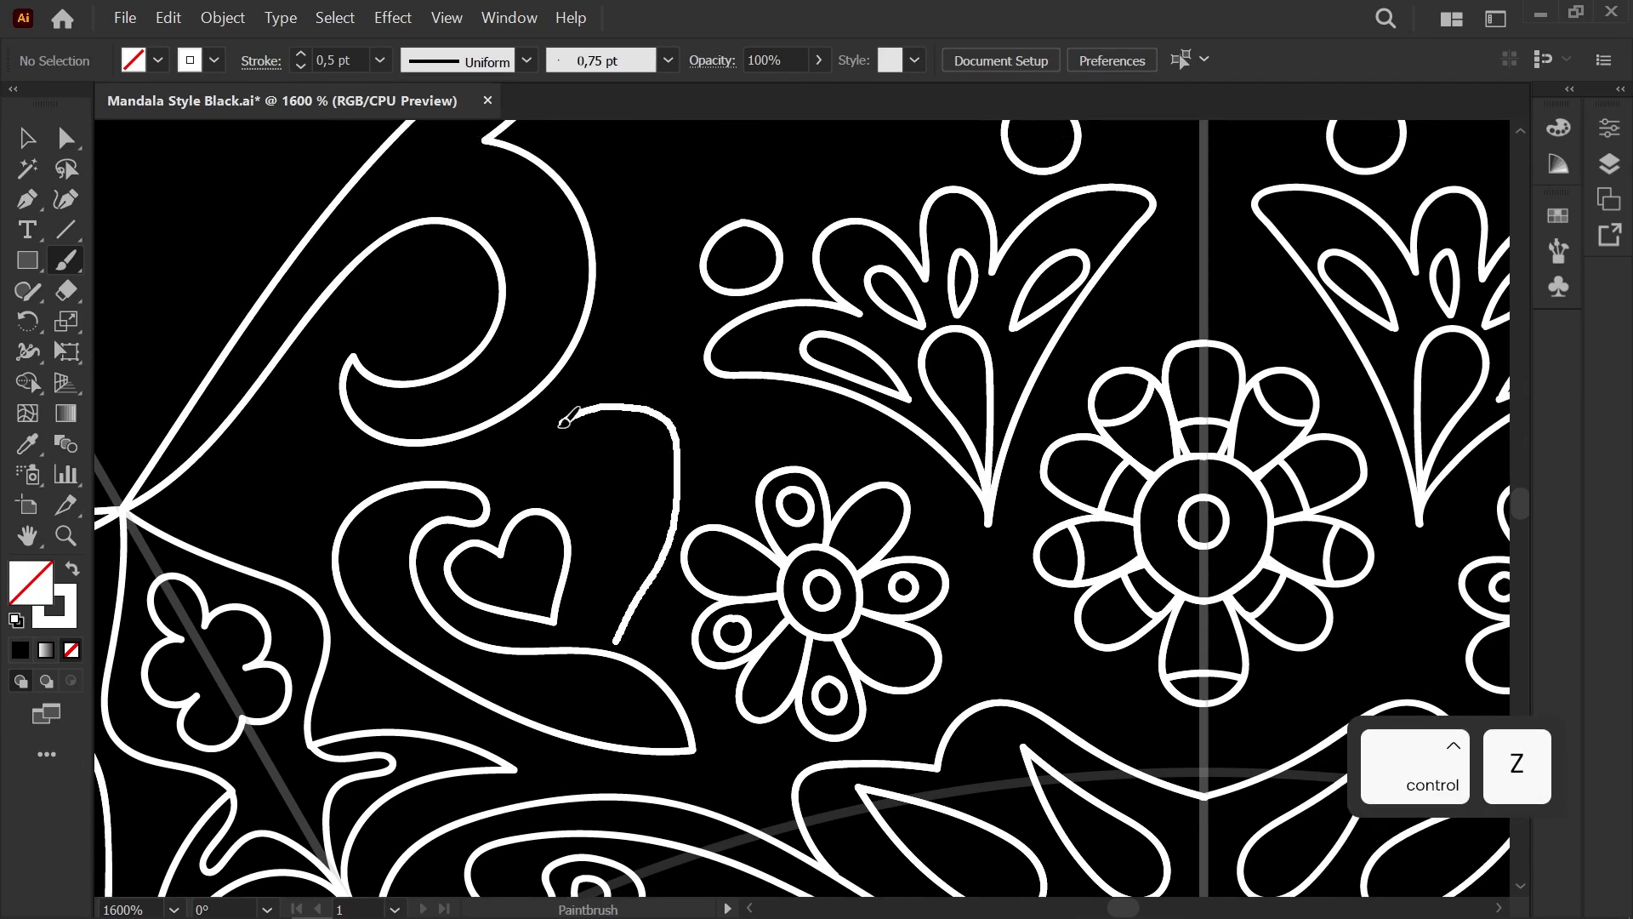
pyautogui.hotkey('ctrl', 'z')
# Step: Paint a curved leaf arching over the heart beside the side flower and adjust the anchors at its lower tip
pyautogui.scroll(-3, 692, 467)
pyautogui.scroll(3, 693, 467)
pyautogui.moveTo(610, 415); pyautogui.dragTo(551, 502)
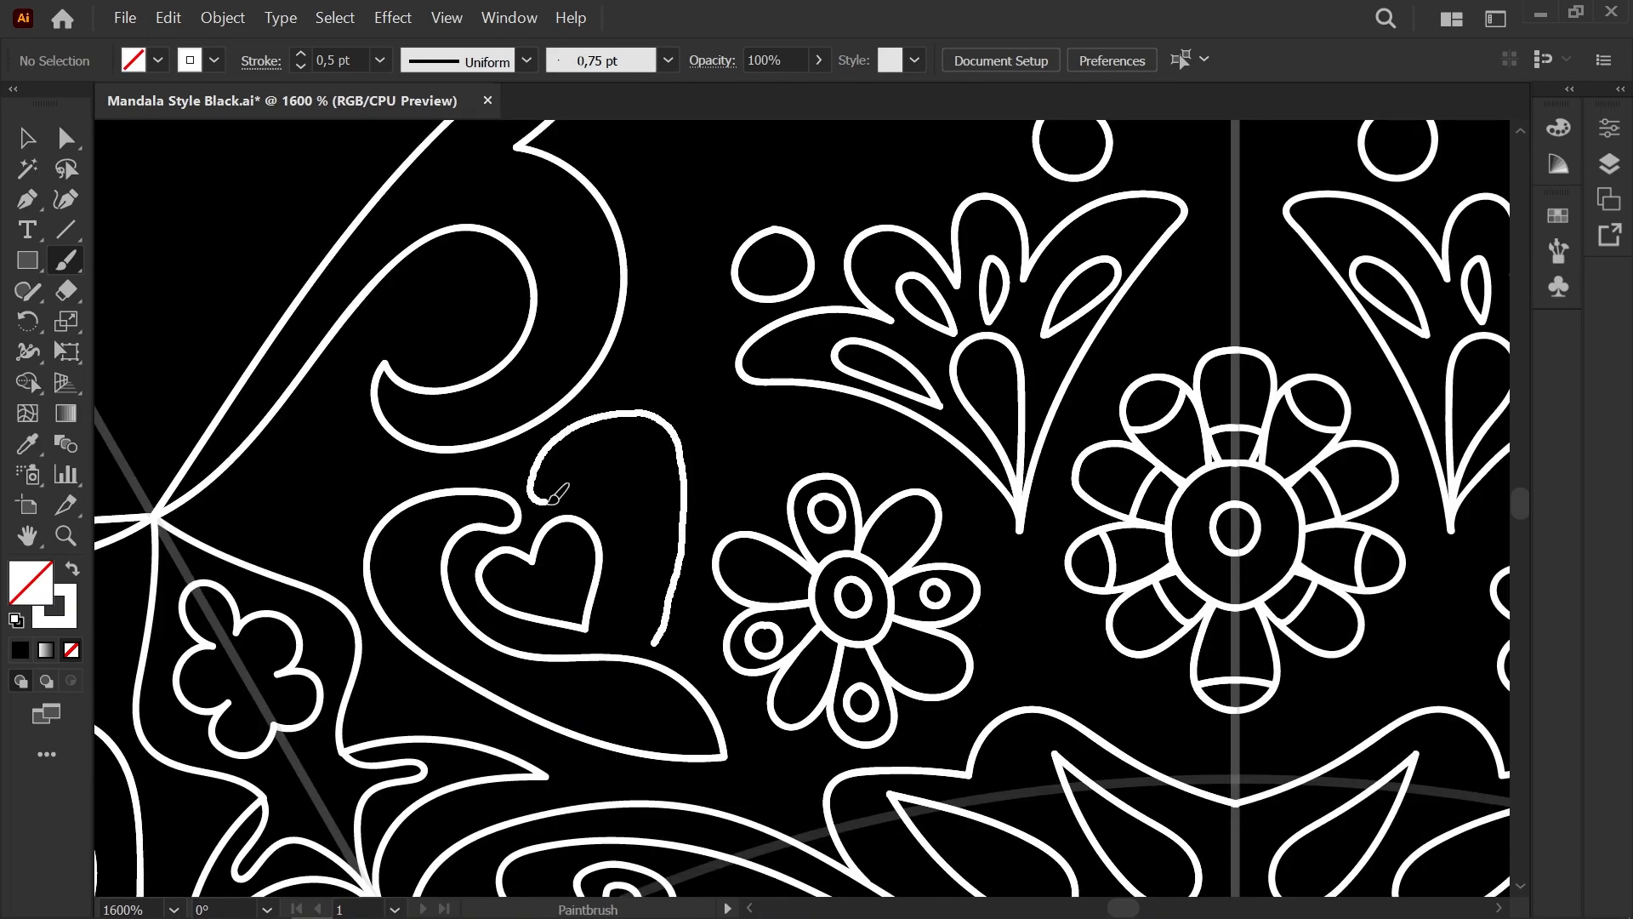
pyautogui.moveTo(647, 631); pyautogui.dragTo(652, 642)
pyautogui.scroll(-3, 704, 525)
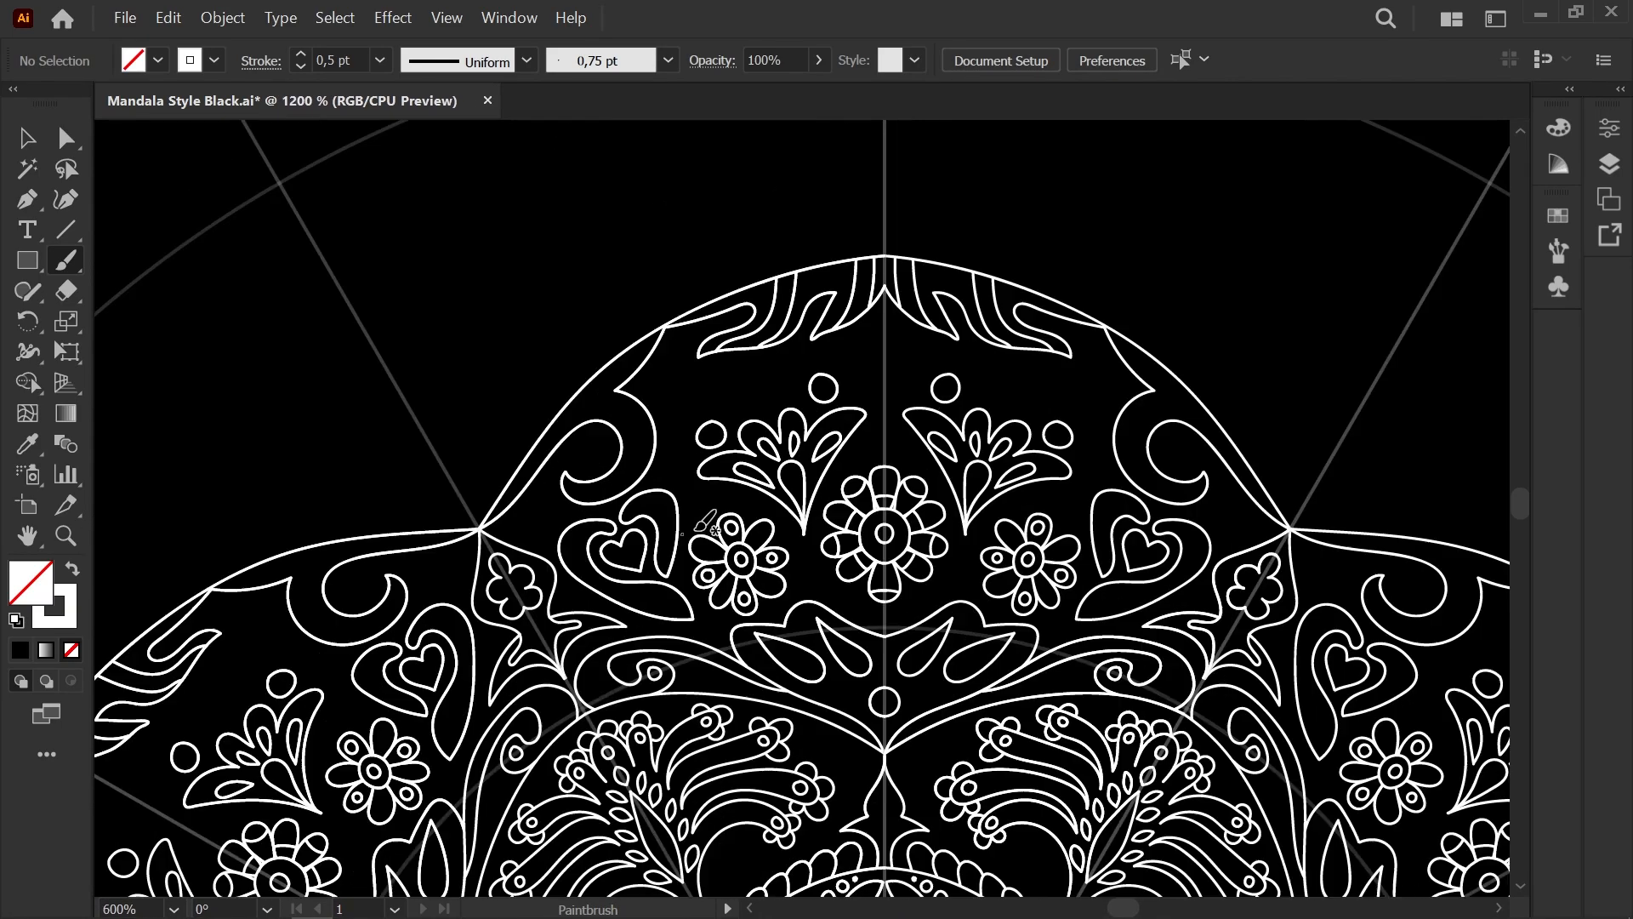
pyautogui.scroll(5, 705, 525)
pyautogui.press('a')
pyautogui.moveTo(512, 751); pyautogui.dragTo(642, 553)
pyautogui.click(720, 583)
# Step: Review the whole mandala and compare it with the damask ornament reference sheet
pyautogui.scroll(-6, 732, 585)
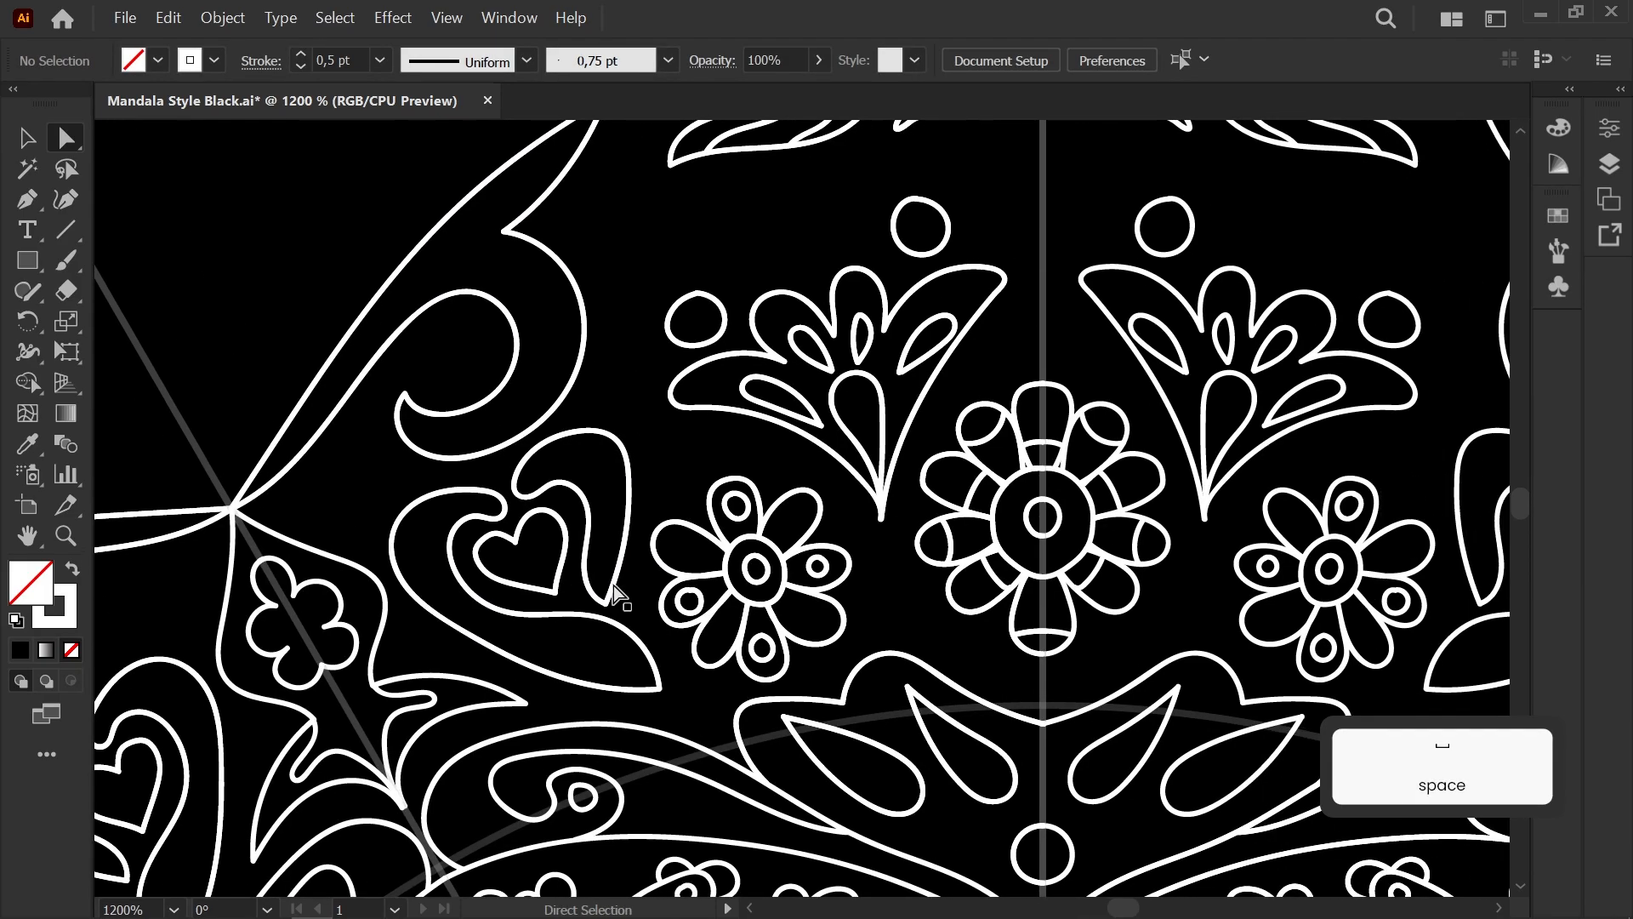
pyautogui.moveTo(623, 298); pyautogui.dragTo(746, 483)
pyautogui.scroll(3, 746, 356)
pyautogui.scroll(-3, 740, 359)
pyautogui.scroll(-4, 754, 379)
pyautogui.scroll(5, 824, 320)
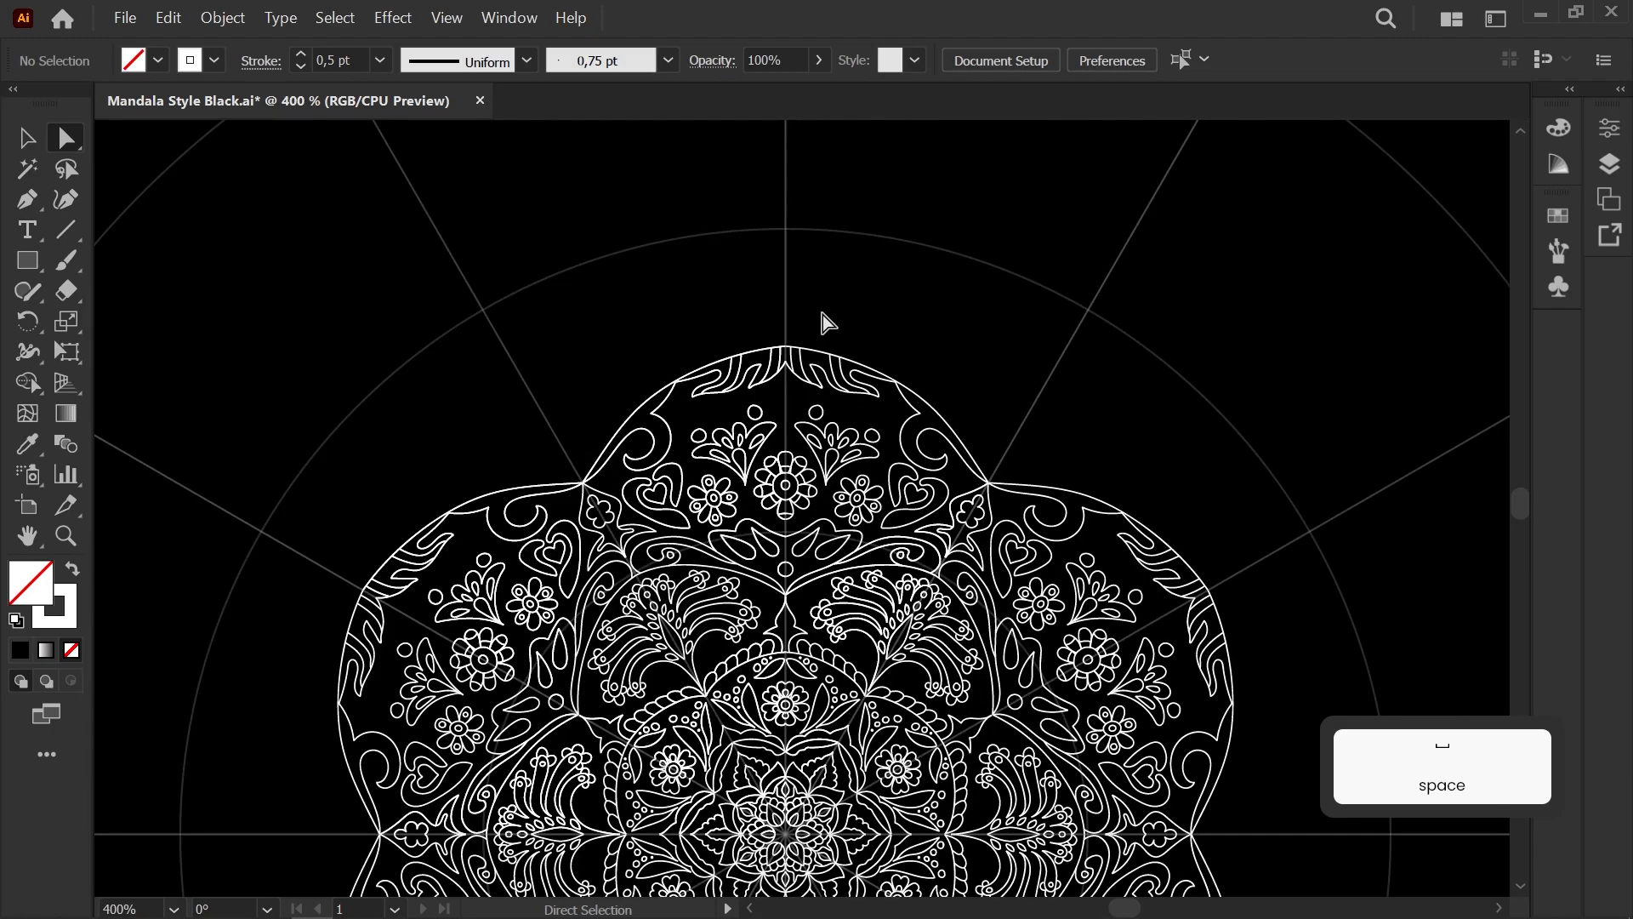
pyautogui.moveTo(824, 321); pyautogui.dragTo(562, 298)
pyautogui.scroll(-4, 688, 387)
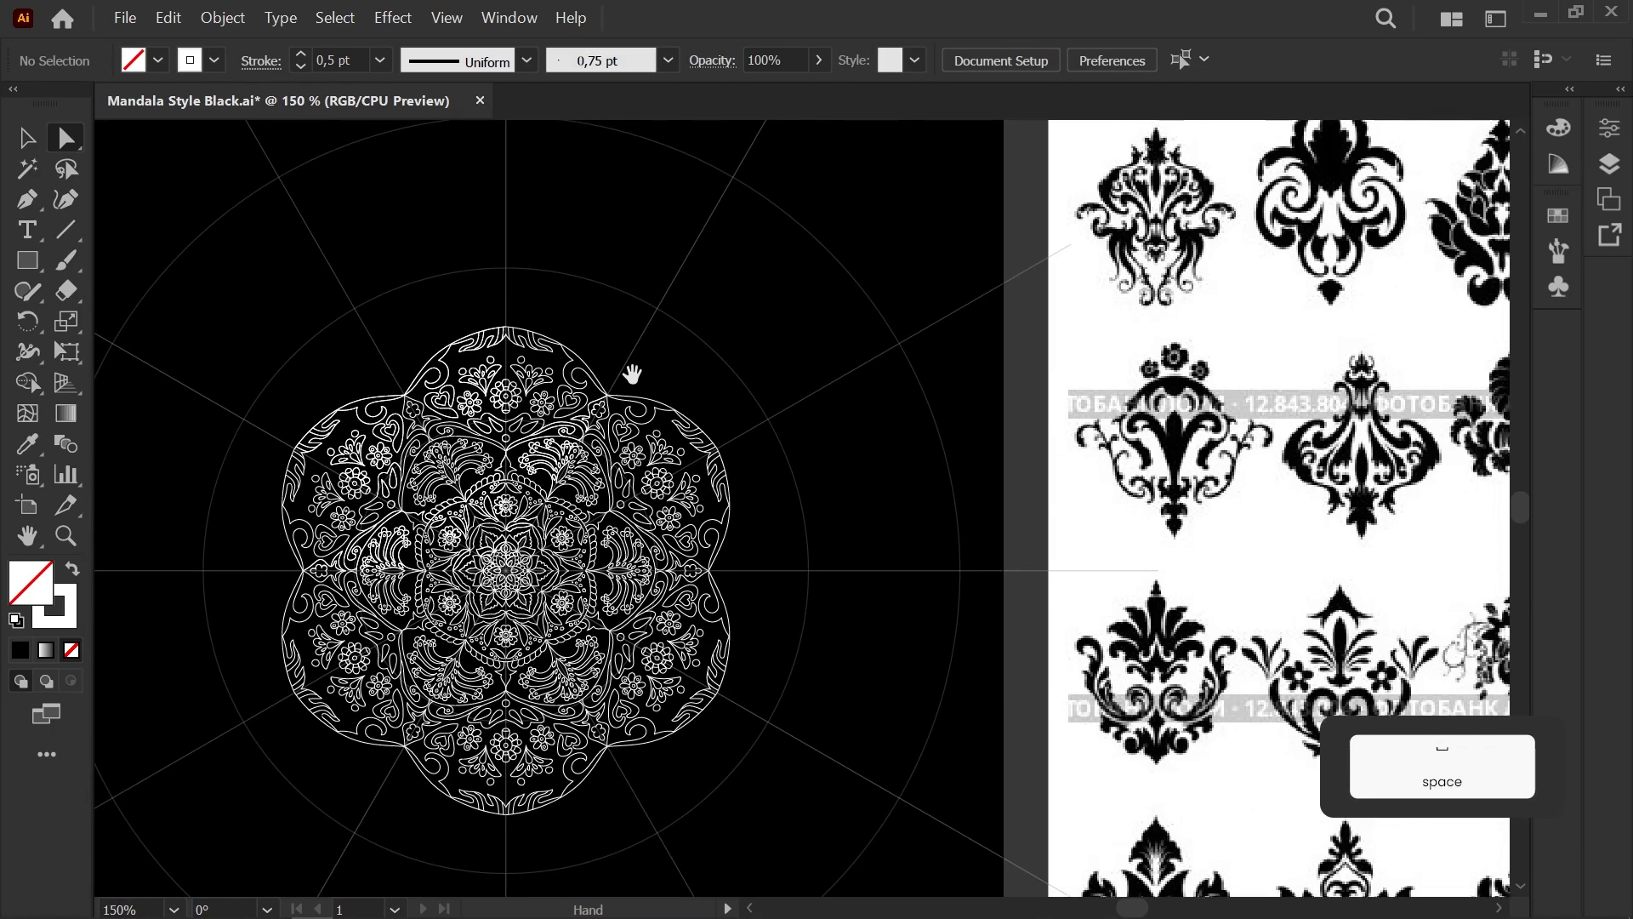
pyautogui.moveTo(671, 329)
pyautogui.mouseDown()
pyautogui.moveTo(620, 316)
pyautogui.moveTo(642, 332)
pyautogui.mouseUp()
pyautogui.scroll(2, 411, 277)
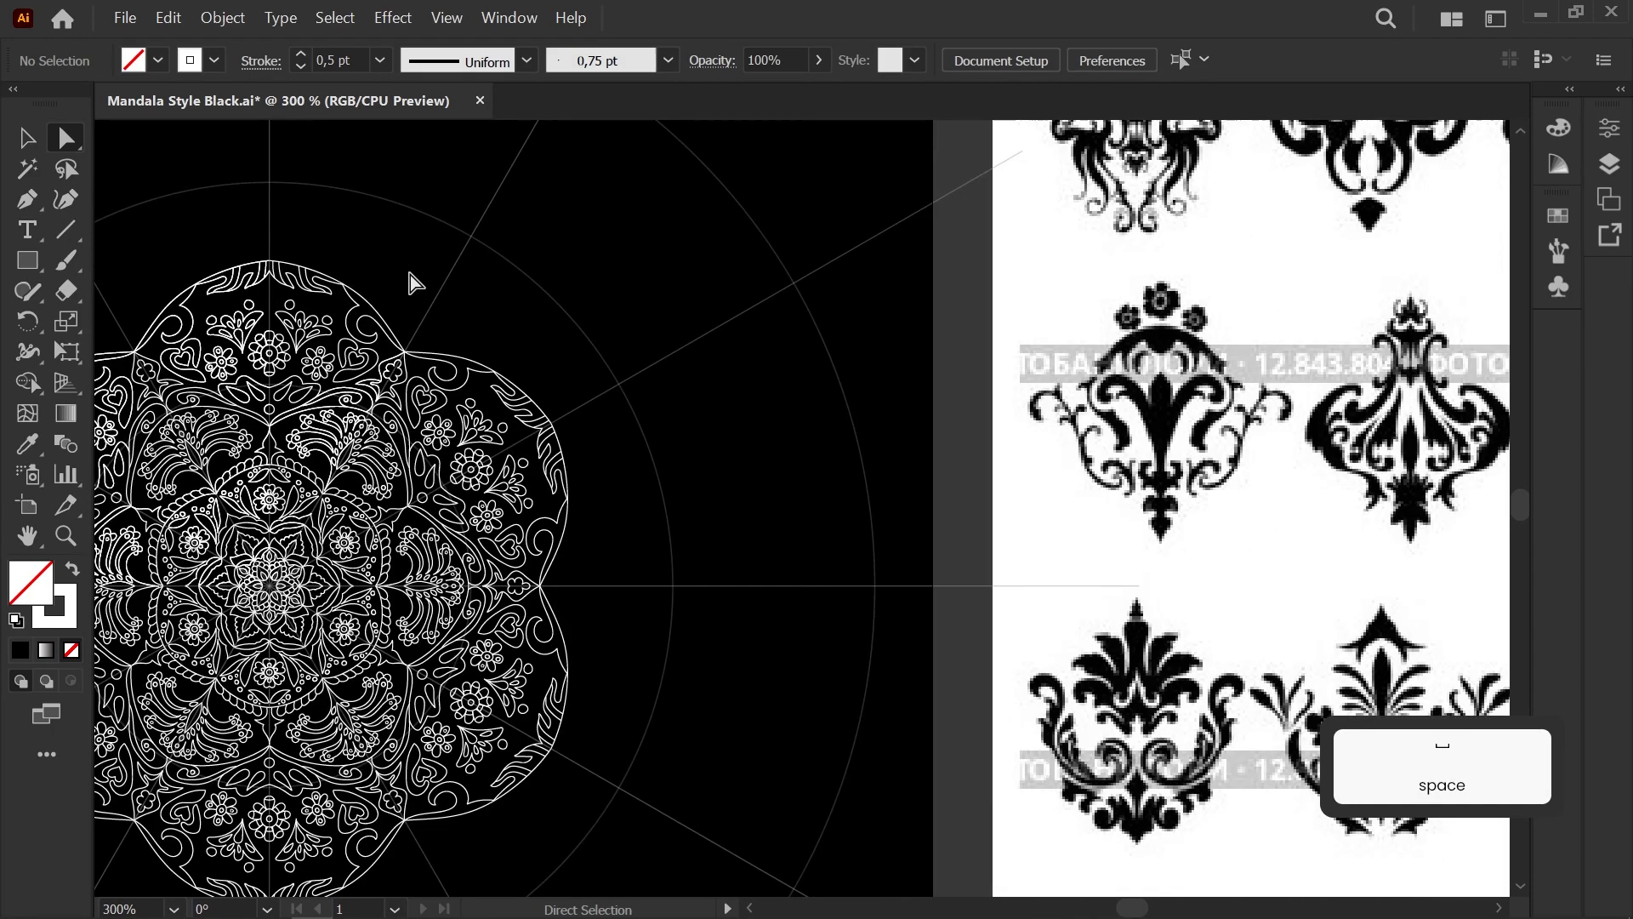
# Step: Paint a large double-lined scroll with a curled end, rising outward from the junction between two outer arches
pyautogui.scroll(4, 536, 438)
pyautogui.press('b')
pyautogui.moveTo(508, 536); pyautogui.dragTo(525, 593)
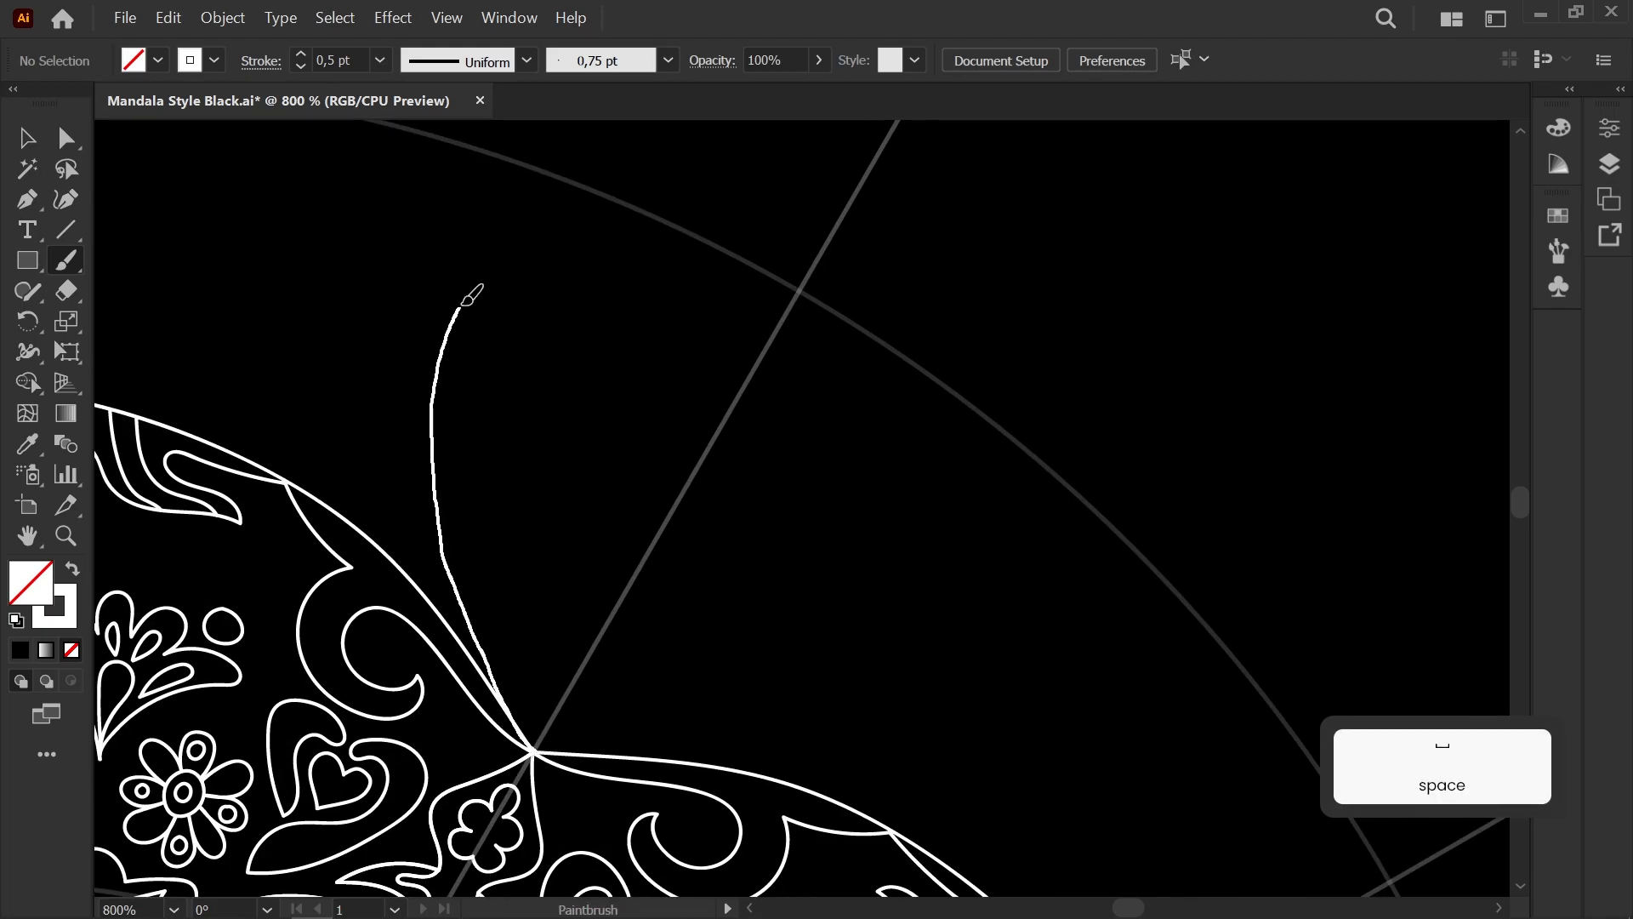
pyautogui.moveTo(702, 328)
pyautogui.mouseDown()
pyautogui.moveTo(626, 434)
pyautogui.moveTo(645, 415)
pyautogui.mouseUp()
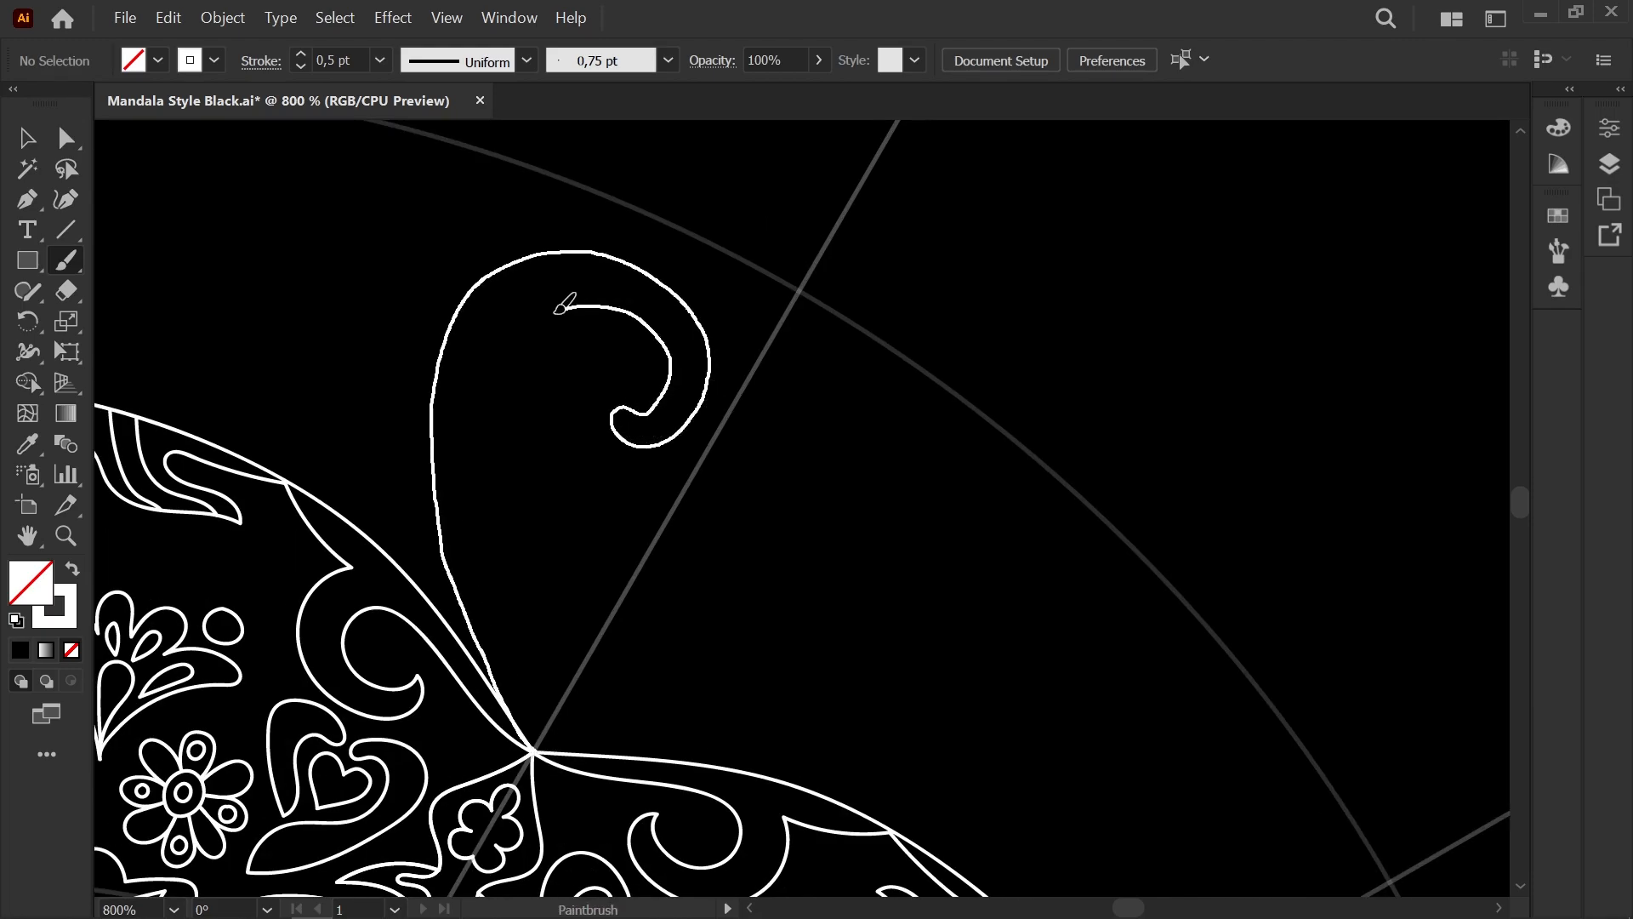
pyautogui.moveTo(536, 750); pyautogui.dragTo(534, 752)
# Step: Refine the large outer scroll's curves and curled end by adjusting its anchors and handles
pyautogui.scroll(-5, 571, 596)
pyautogui.moveTo(572, 596)
pyautogui.mouseDown()
pyautogui.moveTo(408, 365)
pyautogui.moveTo(400, 335)
pyautogui.moveTo(425, 322)
pyautogui.mouseUp()
pyautogui.scroll(-1, 462, 420)
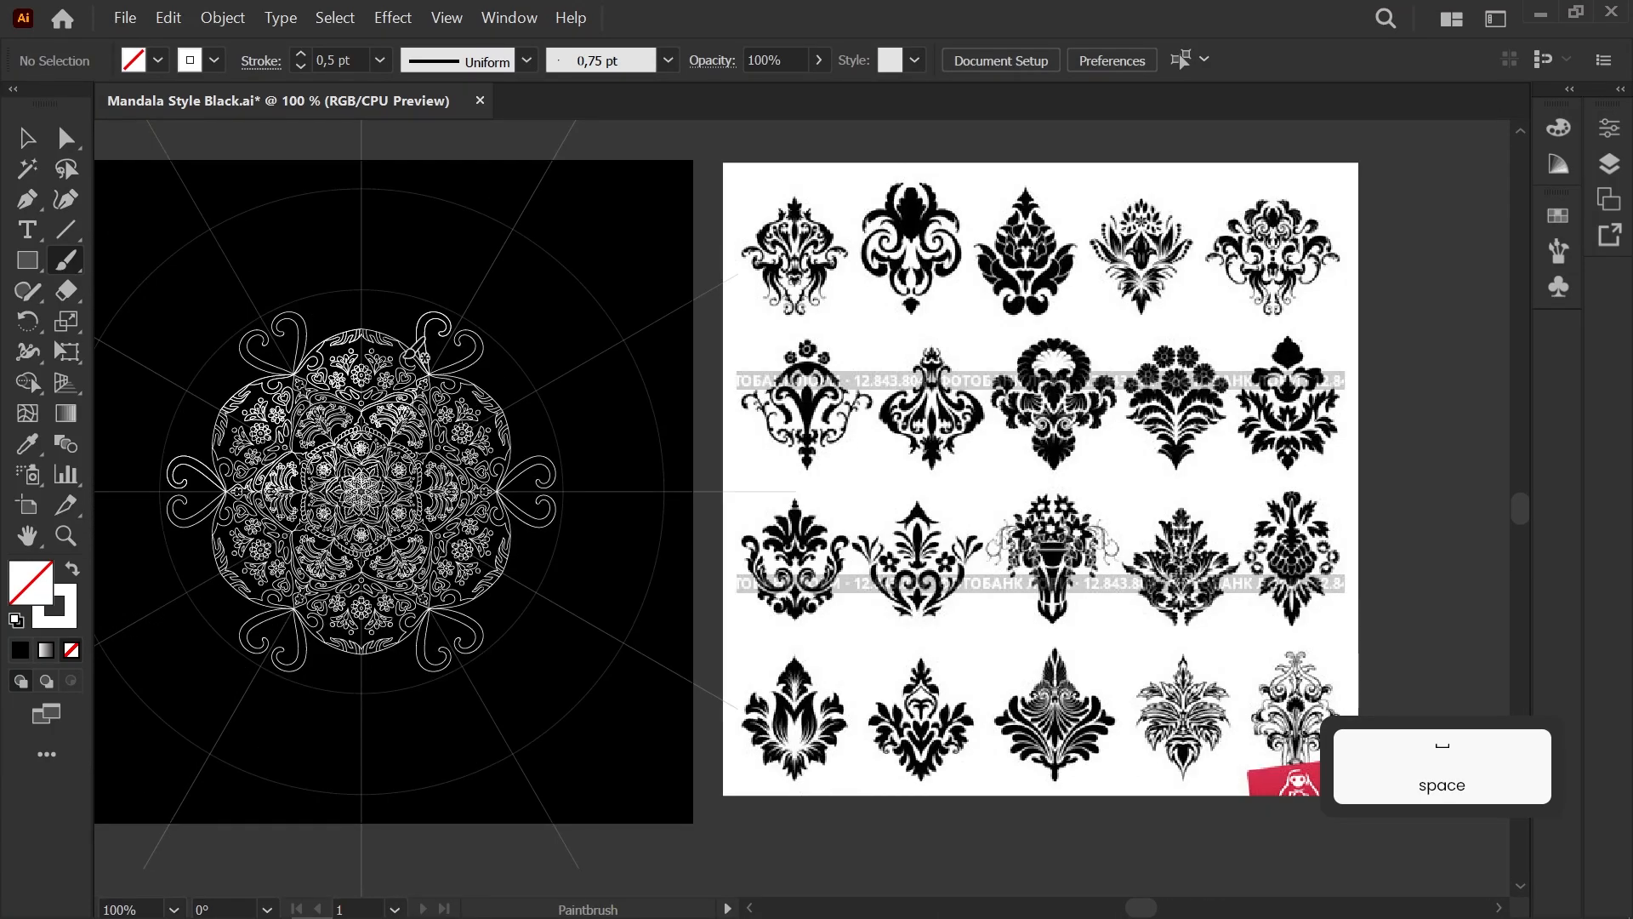
pyautogui.scroll(8, 429, 327)
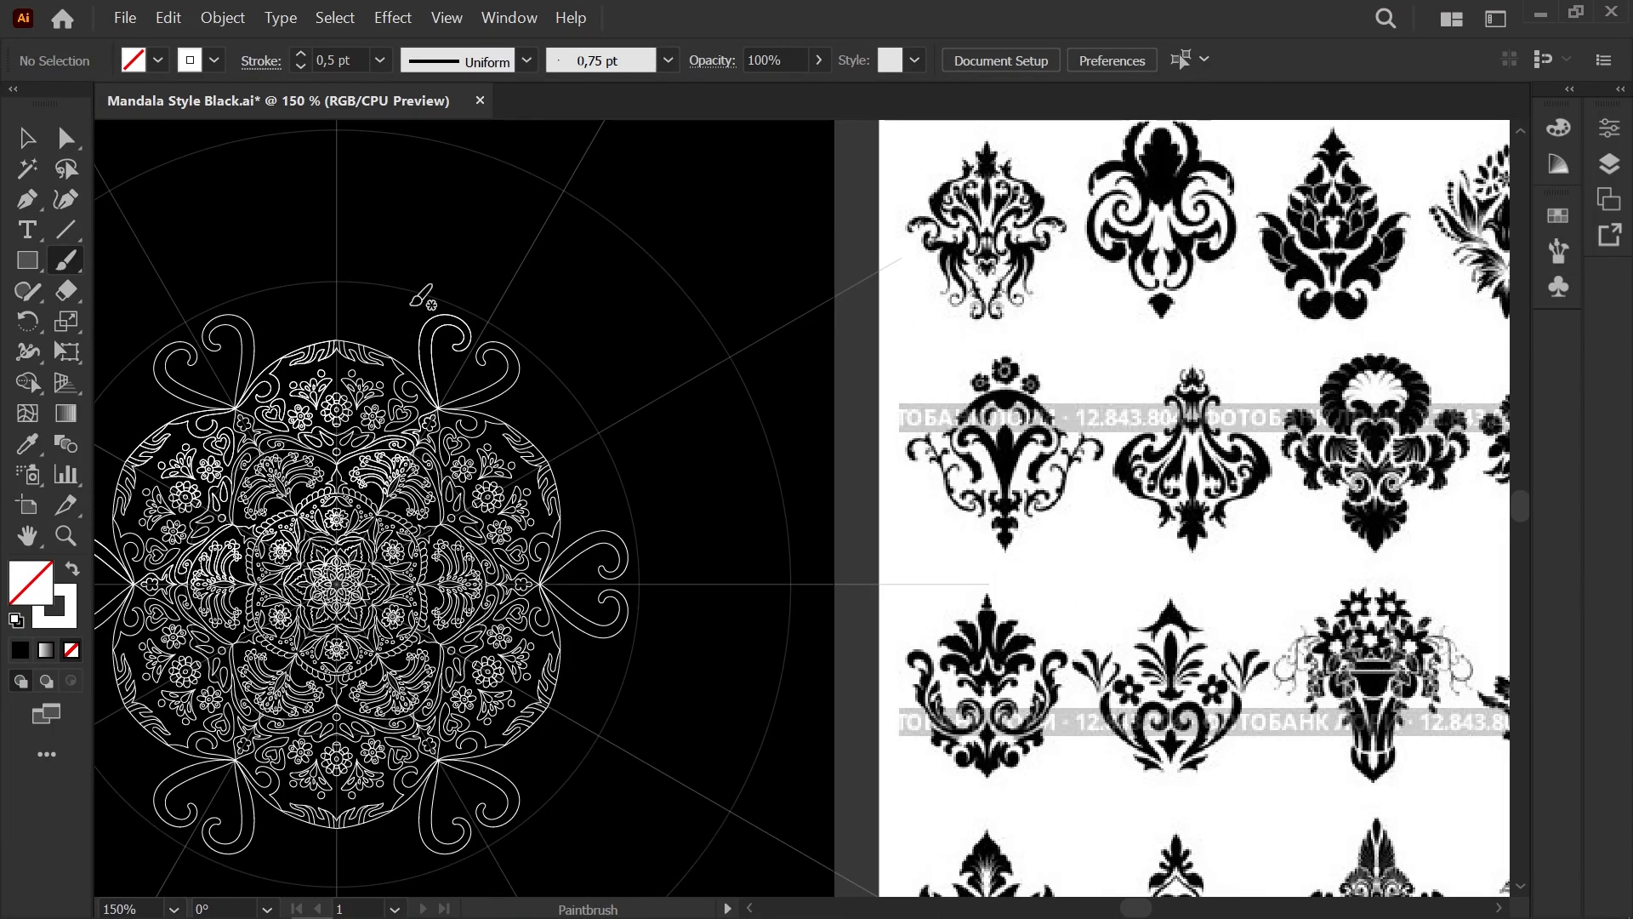
pyautogui.press('a')
pyautogui.click(644, 504)
pyautogui.moveTo(653, 470)
pyautogui.mouseDown()
pyautogui.moveTo(616, 458)
pyautogui.moveTo(681, 483)
pyautogui.mouseUp()
pyautogui.click(637, 509)
pyautogui.moveTo(658, 476); pyautogui.dragTo(670, 544)
pyautogui.moveTo(784, 508); pyautogui.dragTo(787, 518)
pyautogui.moveTo(633, 512); pyautogui.dragTo(602, 366)
pyautogui.click(652, 621)
# Step: Paint a row of pointed, leaf-like teeth along the outer edge of the large outer scroll
pyautogui.scroll(-5, 652, 614)
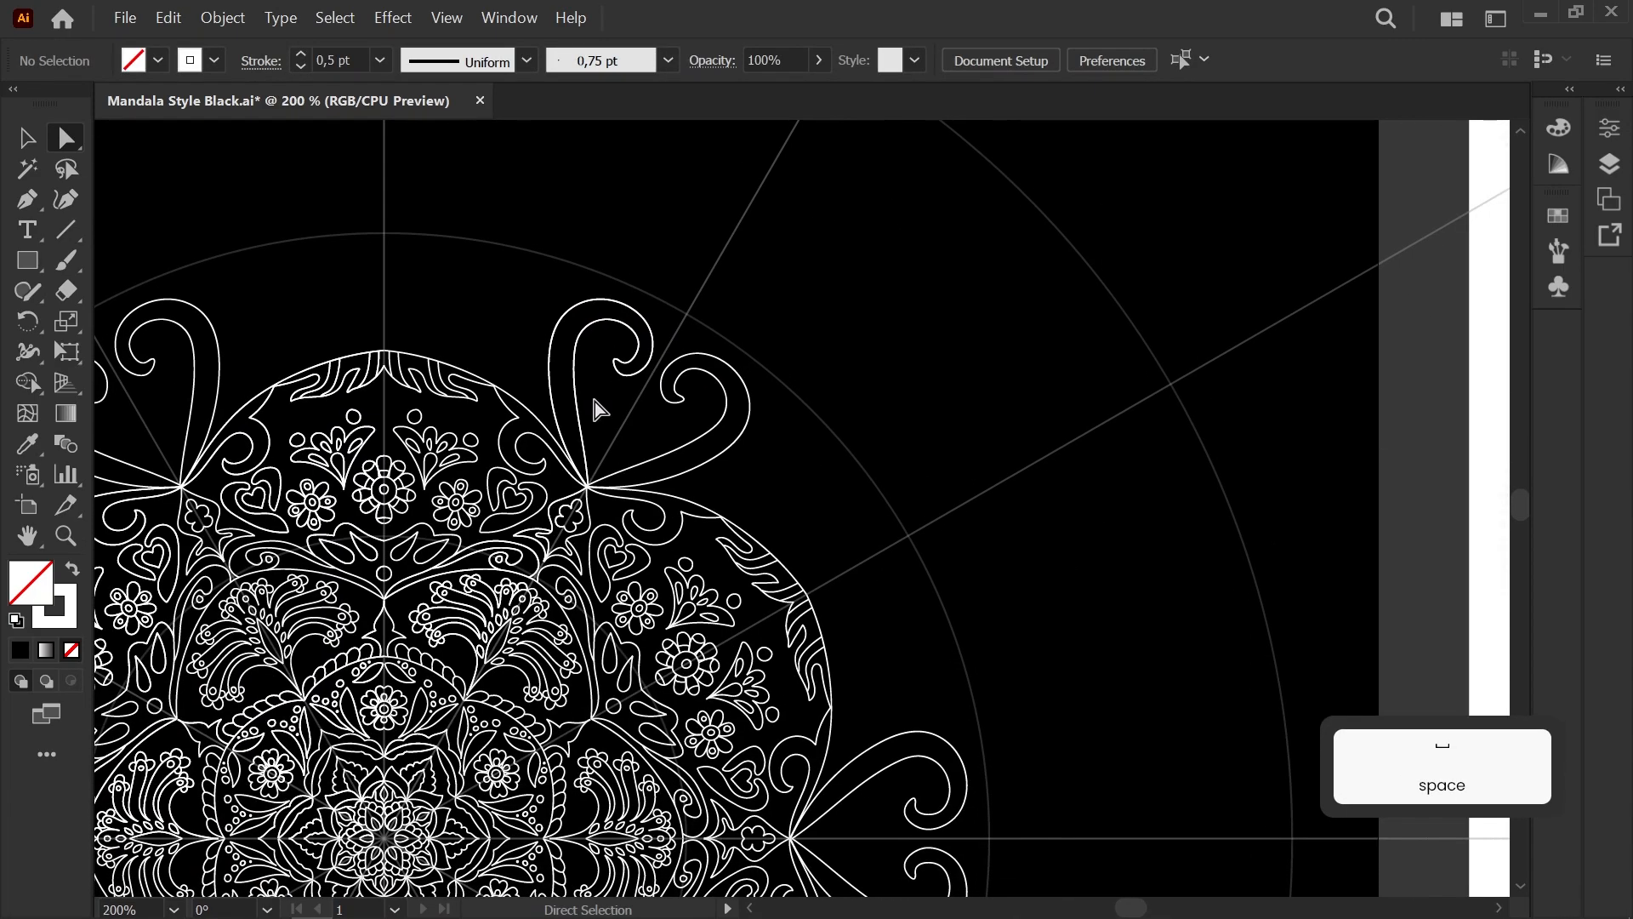
pyautogui.scroll(-3, 599, 411)
pyautogui.moveTo(592, 478); pyautogui.dragTo(523, 368)
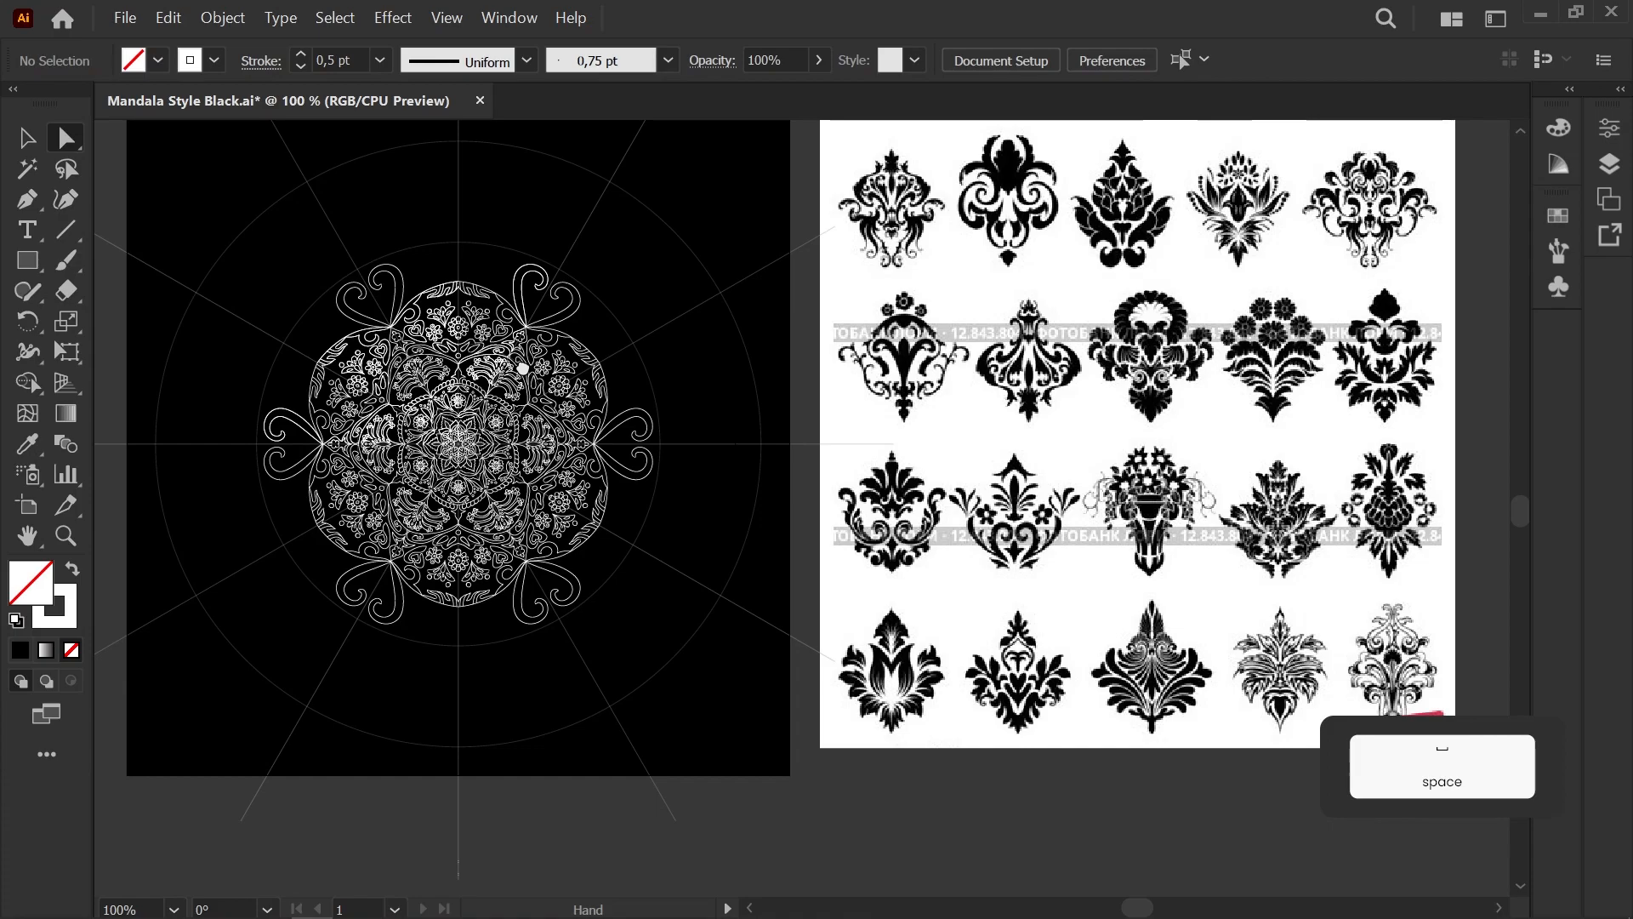
pyautogui.scroll(7, 518, 340)
pyautogui.press('b')
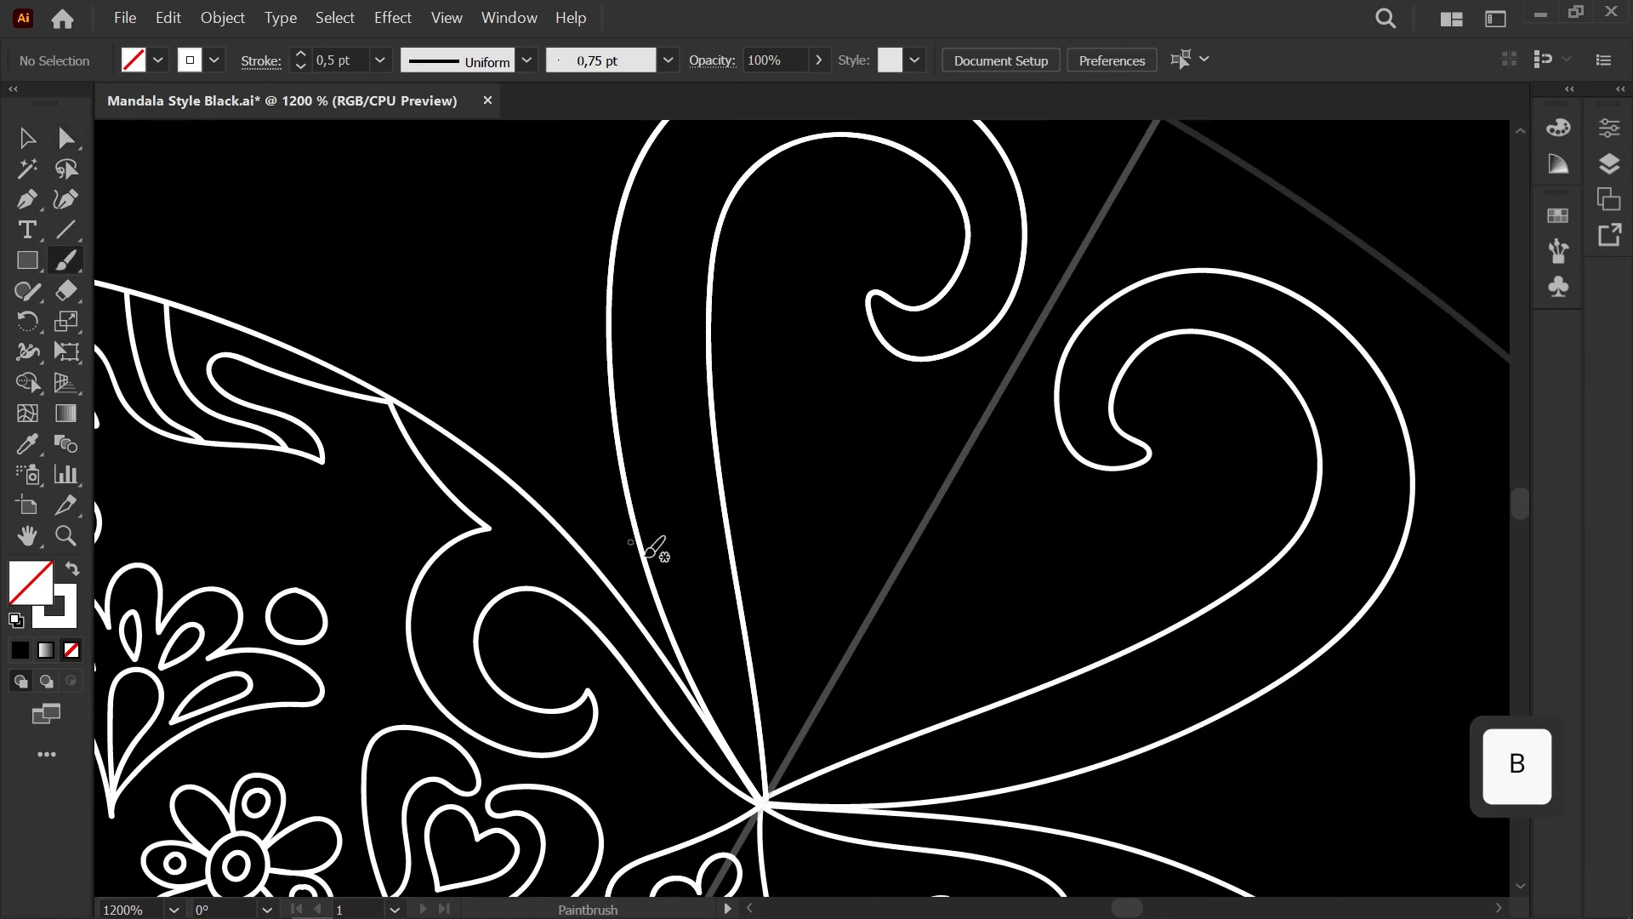
pyautogui.hotkey('ctrl', 'z')
pyautogui.moveTo(501, 376); pyautogui.dragTo(604, 511)
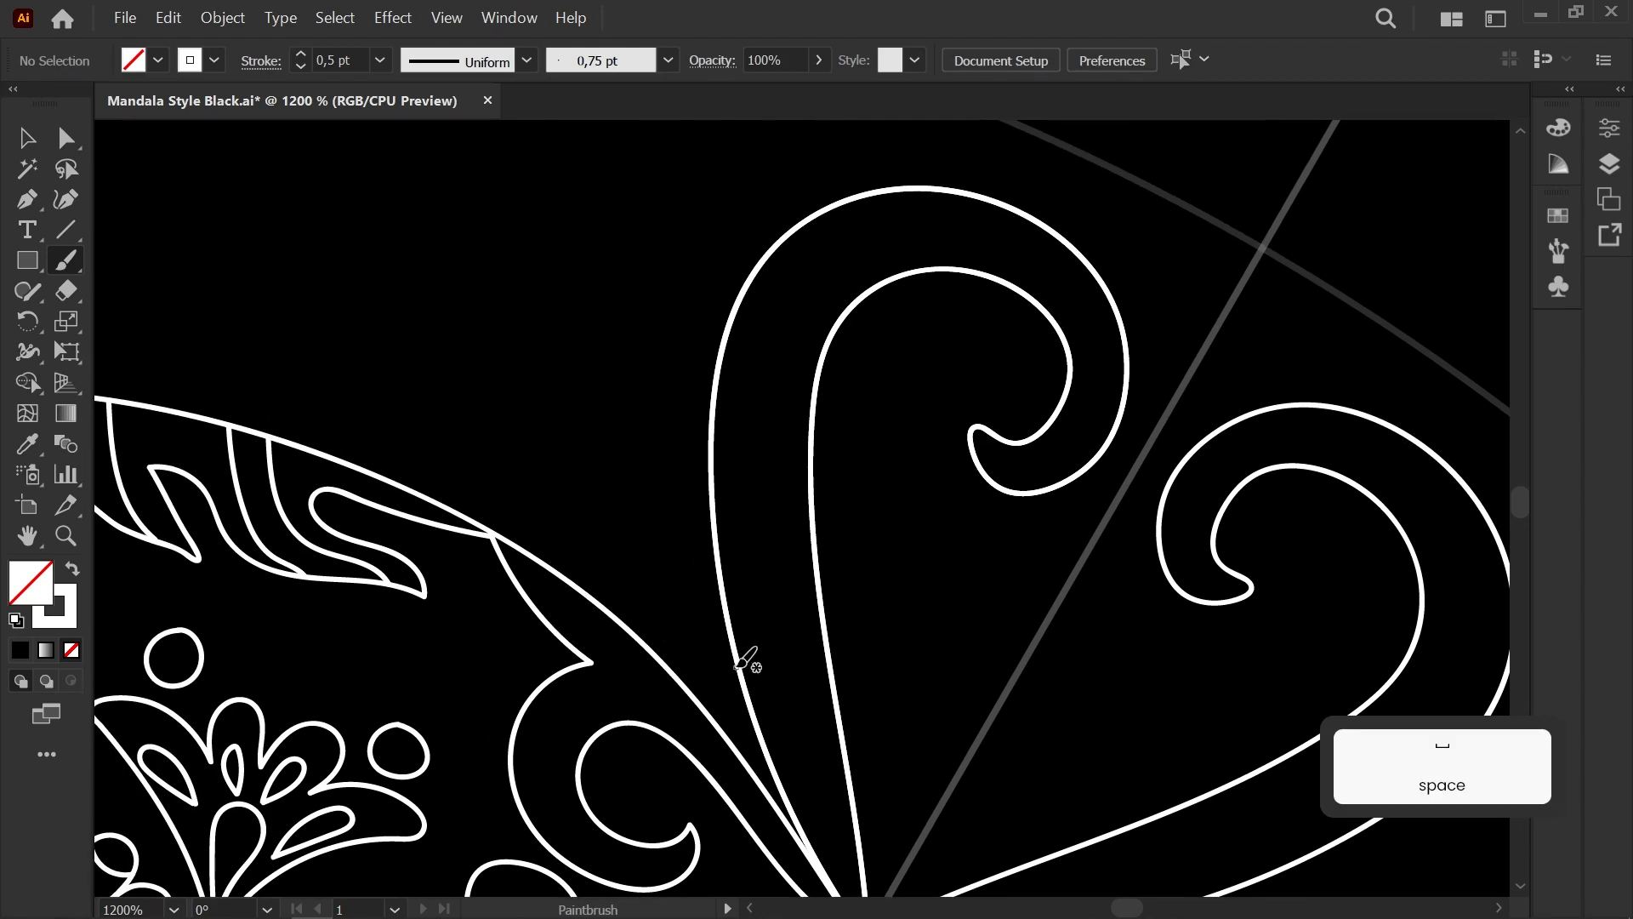
pyautogui.moveTo(719, 528); pyautogui.dragTo(639, 315)
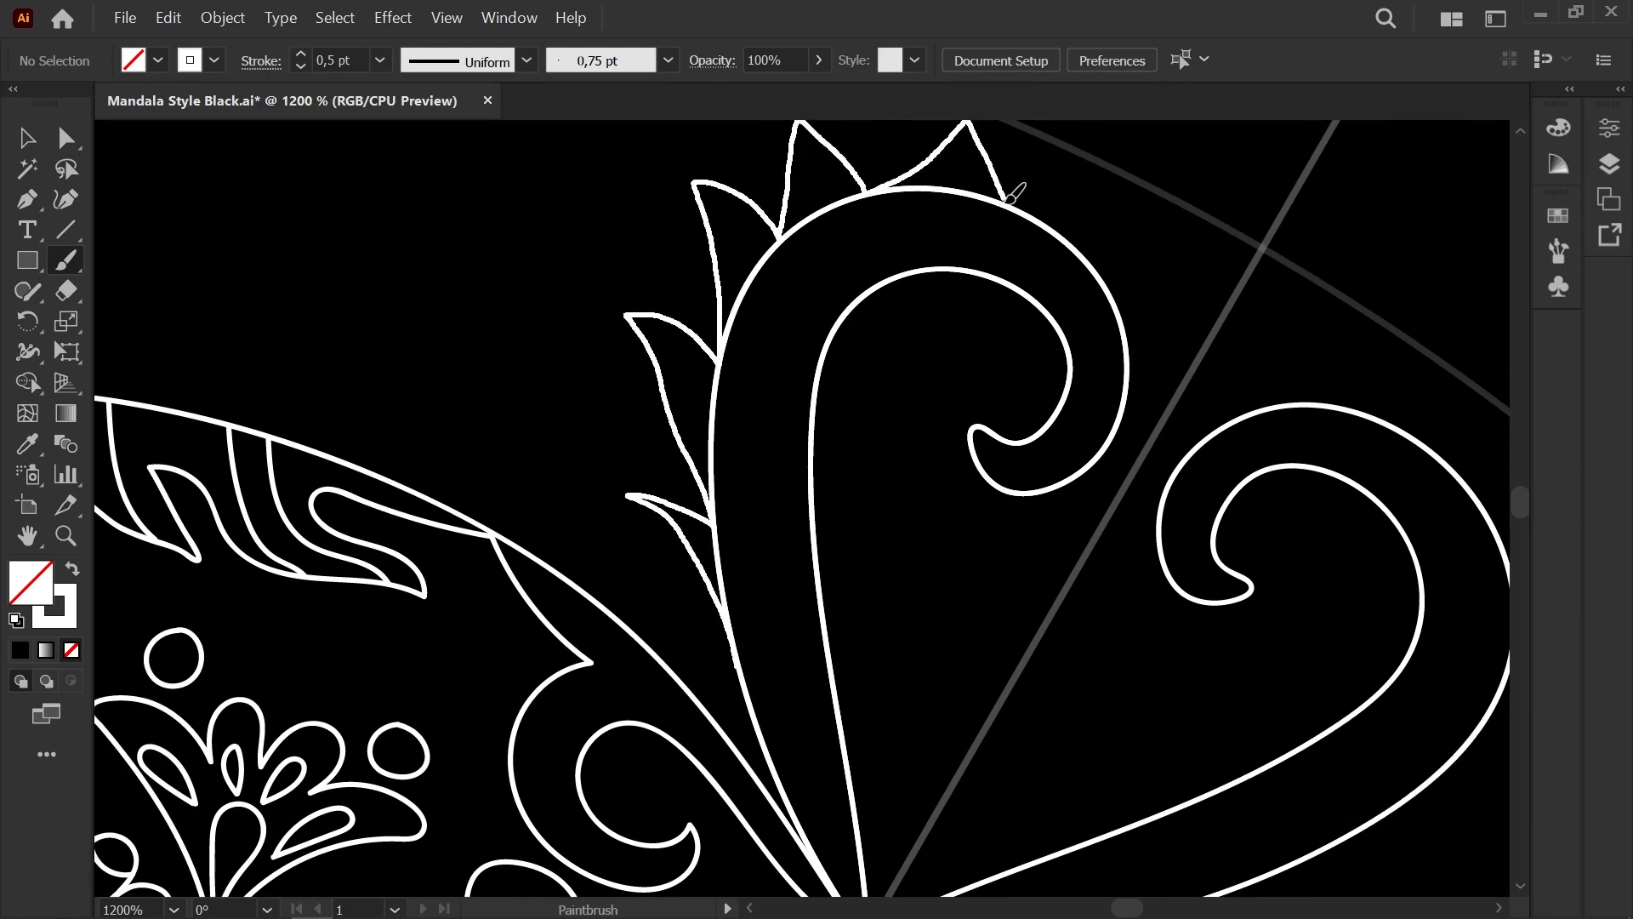
# Step: Adjust the anchors at the lower end of the toothed edge so that it meets the large scroll's outline
pyautogui.scroll(-1, 723, 580)
pyautogui.moveTo(723, 580); pyautogui.dragTo(767, 337)
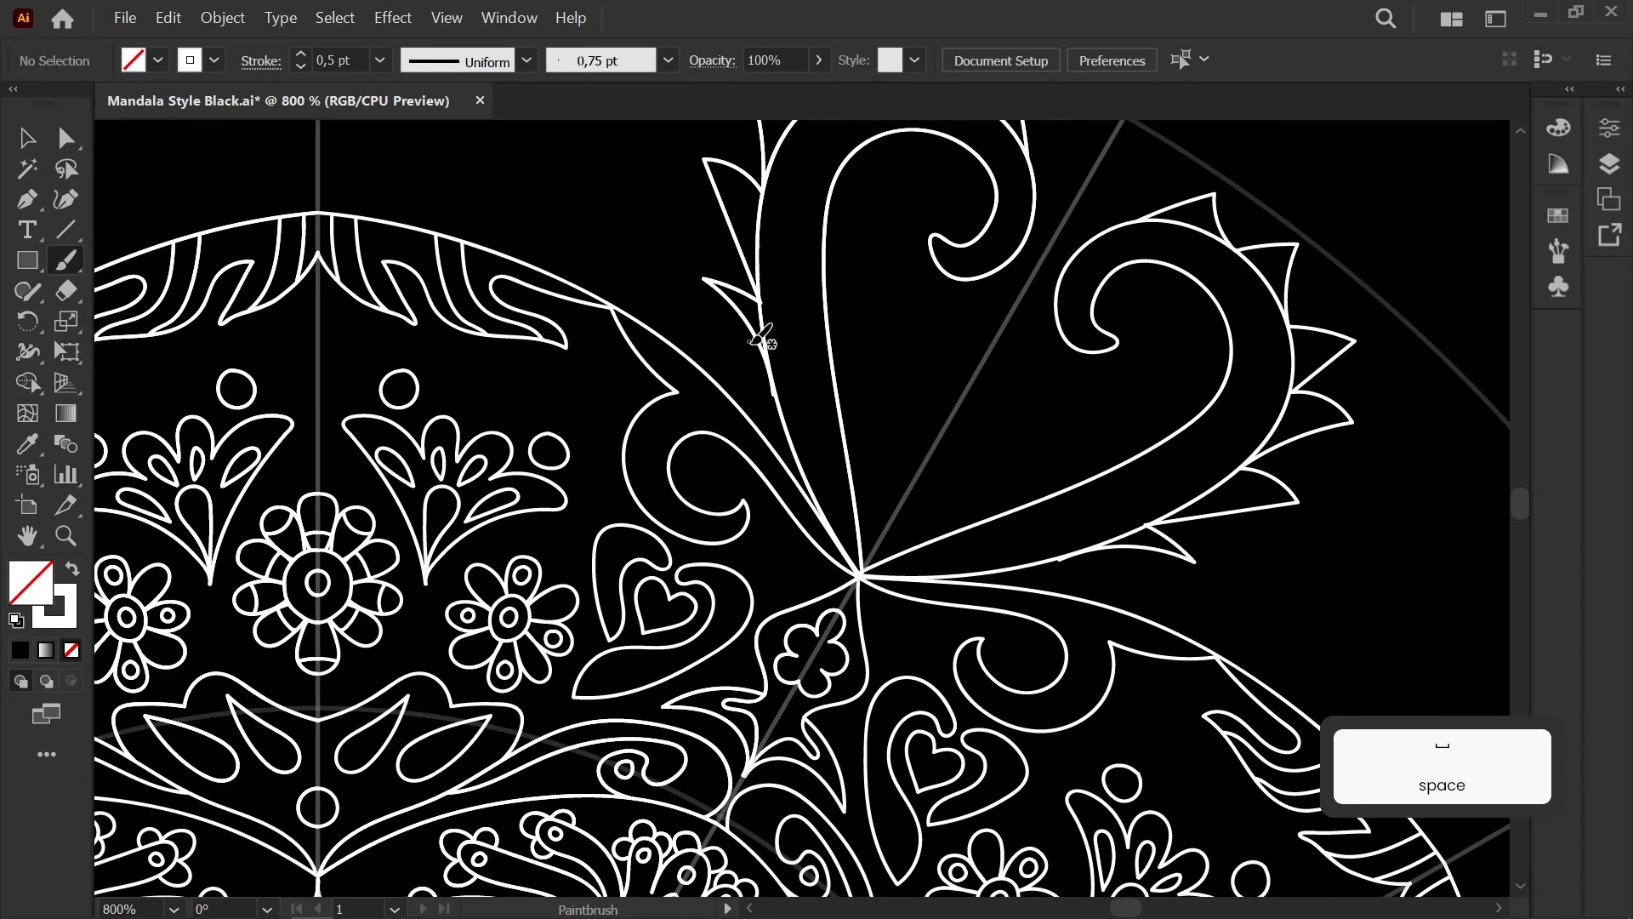
pyautogui.scroll(2, 776, 337)
pyautogui.press('a')
pyautogui.moveTo(772, 451); pyautogui.dragTo(775, 454)
pyautogui.moveTo(766, 360); pyautogui.dragTo(768, 320)
pyautogui.moveTo(760, 298)
pyautogui.mouseDown()
pyautogui.moveTo(741, 420)
pyautogui.moveTo(724, 384)
pyautogui.moveTo(743, 569)
pyautogui.moveTo(718, 416)
pyautogui.moveTo(740, 424)
pyautogui.moveTo(703, 375)
pyautogui.mouseUp()
pyautogui.click(727, 391)
pyautogui.click(765, 361)
# Step: Clean up the toothed edge's lower end with the Eraser and by adjusting its anchors and handles, aligning it with the scroll's outline
pyautogui.scroll(-2, 743, 569)
pyautogui.scroll(4, 720, 418)
pyautogui.hotkey('shift', 'e')
pyautogui.scroll(1, 664, 409)
pyautogui.scroll(-2, 746, 367)
pyautogui.press('a')
pyautogui.click(724, 529)
pyautogui.moveTo(723, 524); pyautogui.dragTo(731, 547)
pyautogui.click(766, 502)
pyautogui.scroll(-1, 775, 502)
pyautogui.scroll(2, 771, 609)
pyautogui.click(770, 610)
pyautogui.click(726, 445)
pyautogui.moveTo(798, 481); pyautogui.dragTo(747, 318)
pyautogui.moveTo(734, 609); pyautogui.dragTo(752, 605)
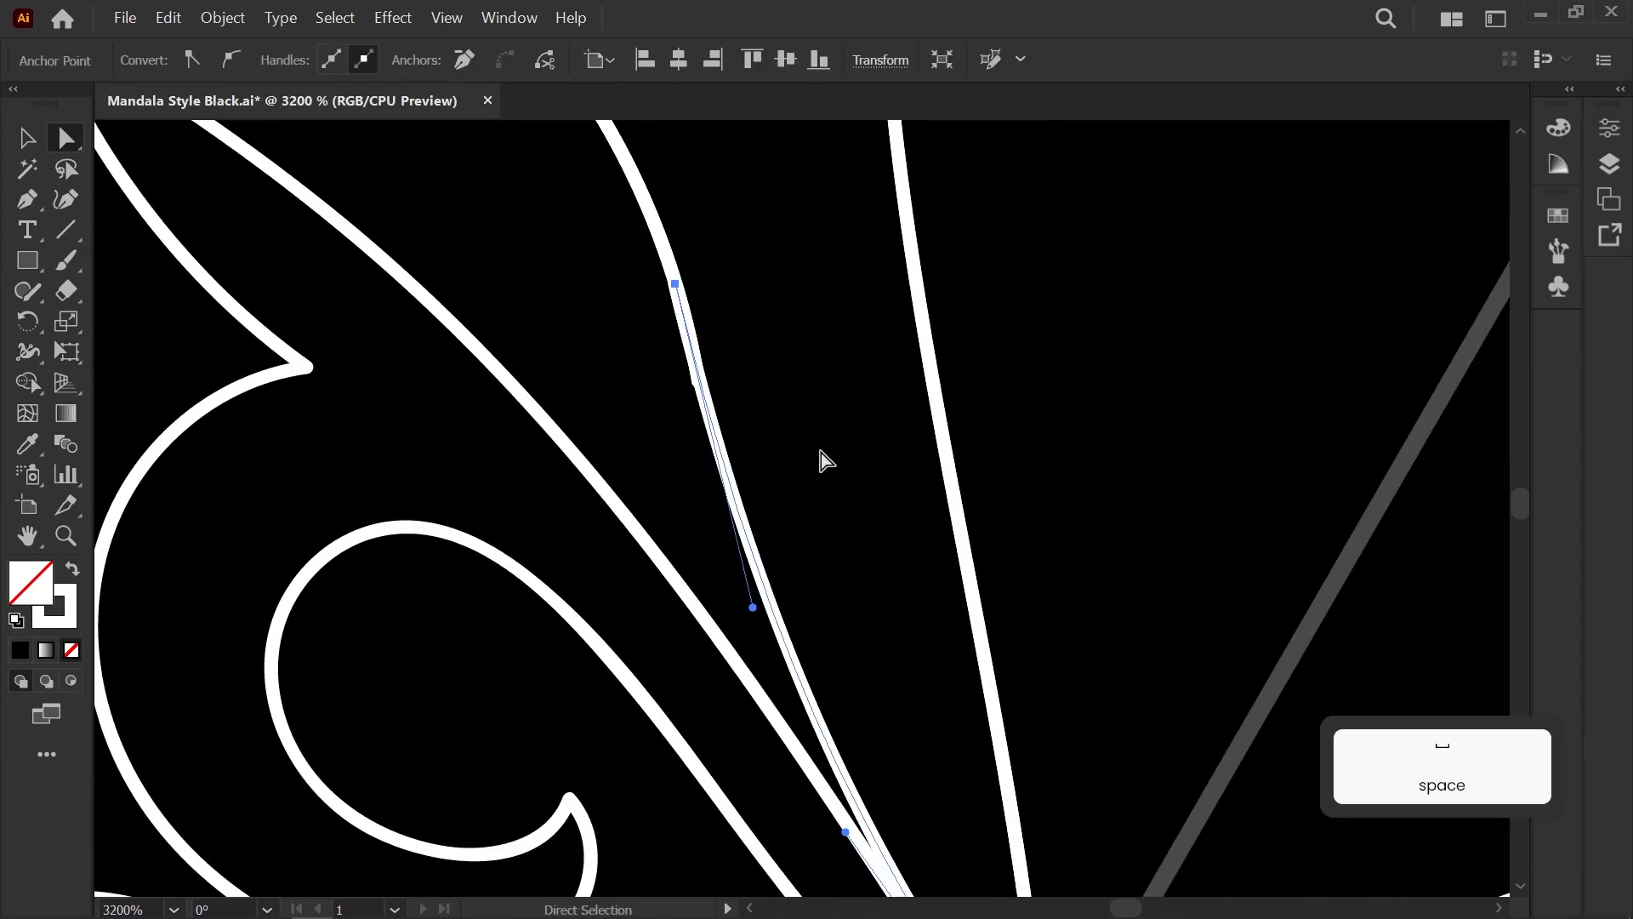
# Step: Delete the part of the large scroll's outer outline that runs behind the lower teeth
pyautogui.click(821, 454)
pyautogui.scroll(-2, 822, 455)
pyautogui.moveTo(780, 140); pyautogui.dragTo(796, 466)
pyautogui.click(741, 502)
pyautogui.press('Delete')
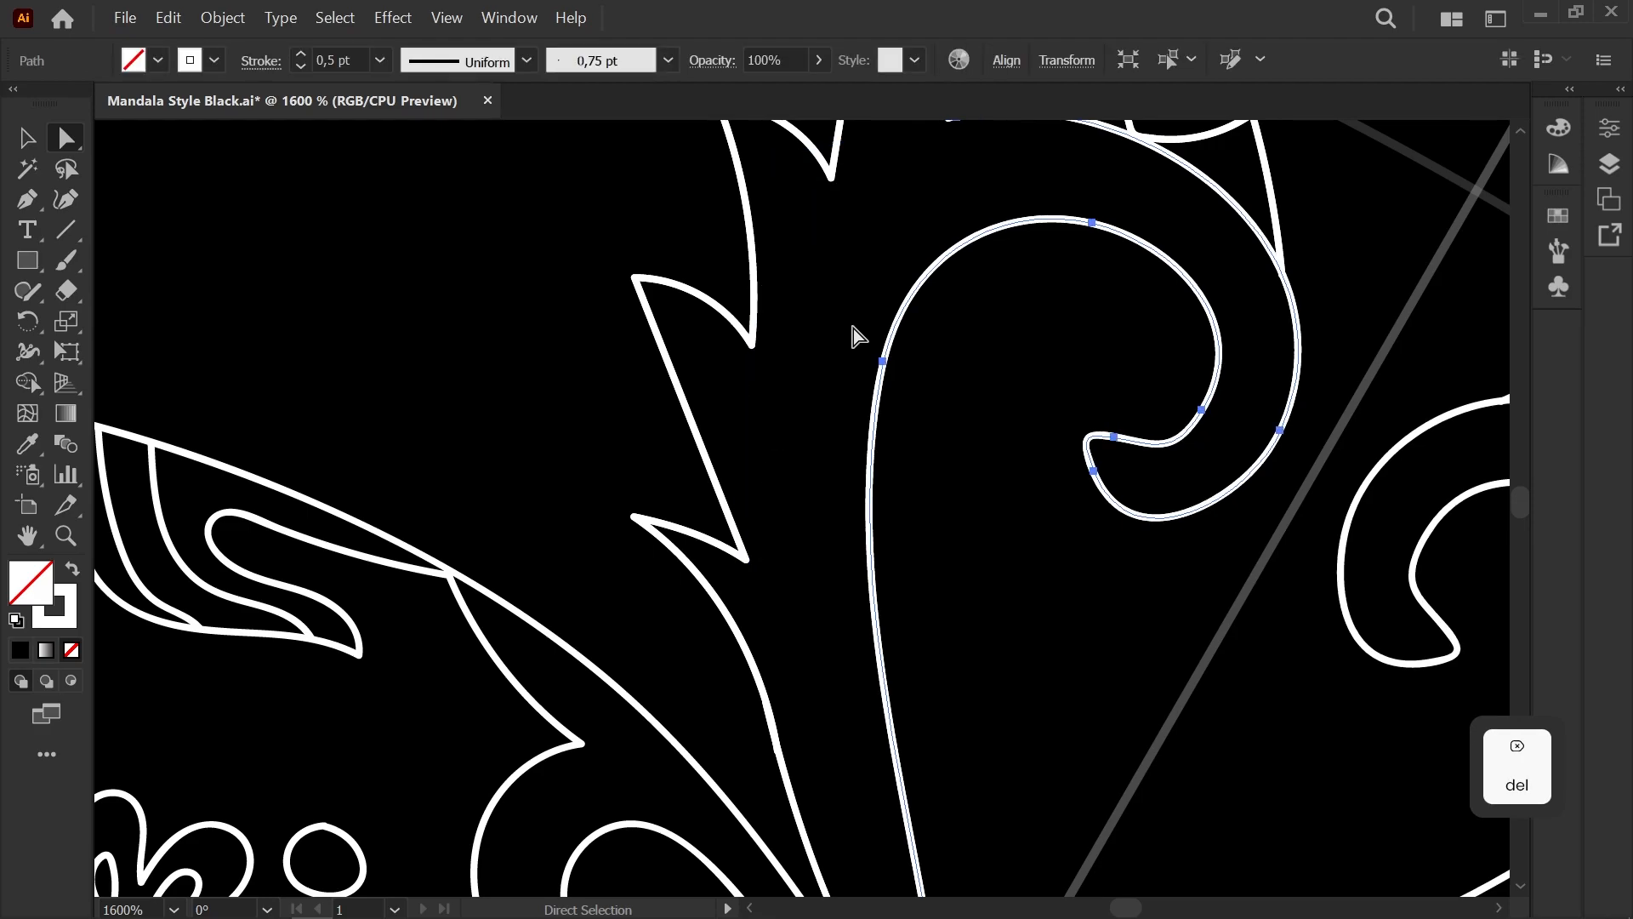
# Step: Erase and delete the remaining scroll outline behind the upper teeth, and reposition its cut end
pyautogui.moveTo(969, 157); pyautogui.dragTo(838, 374)
pyautogui.click(826, 335)
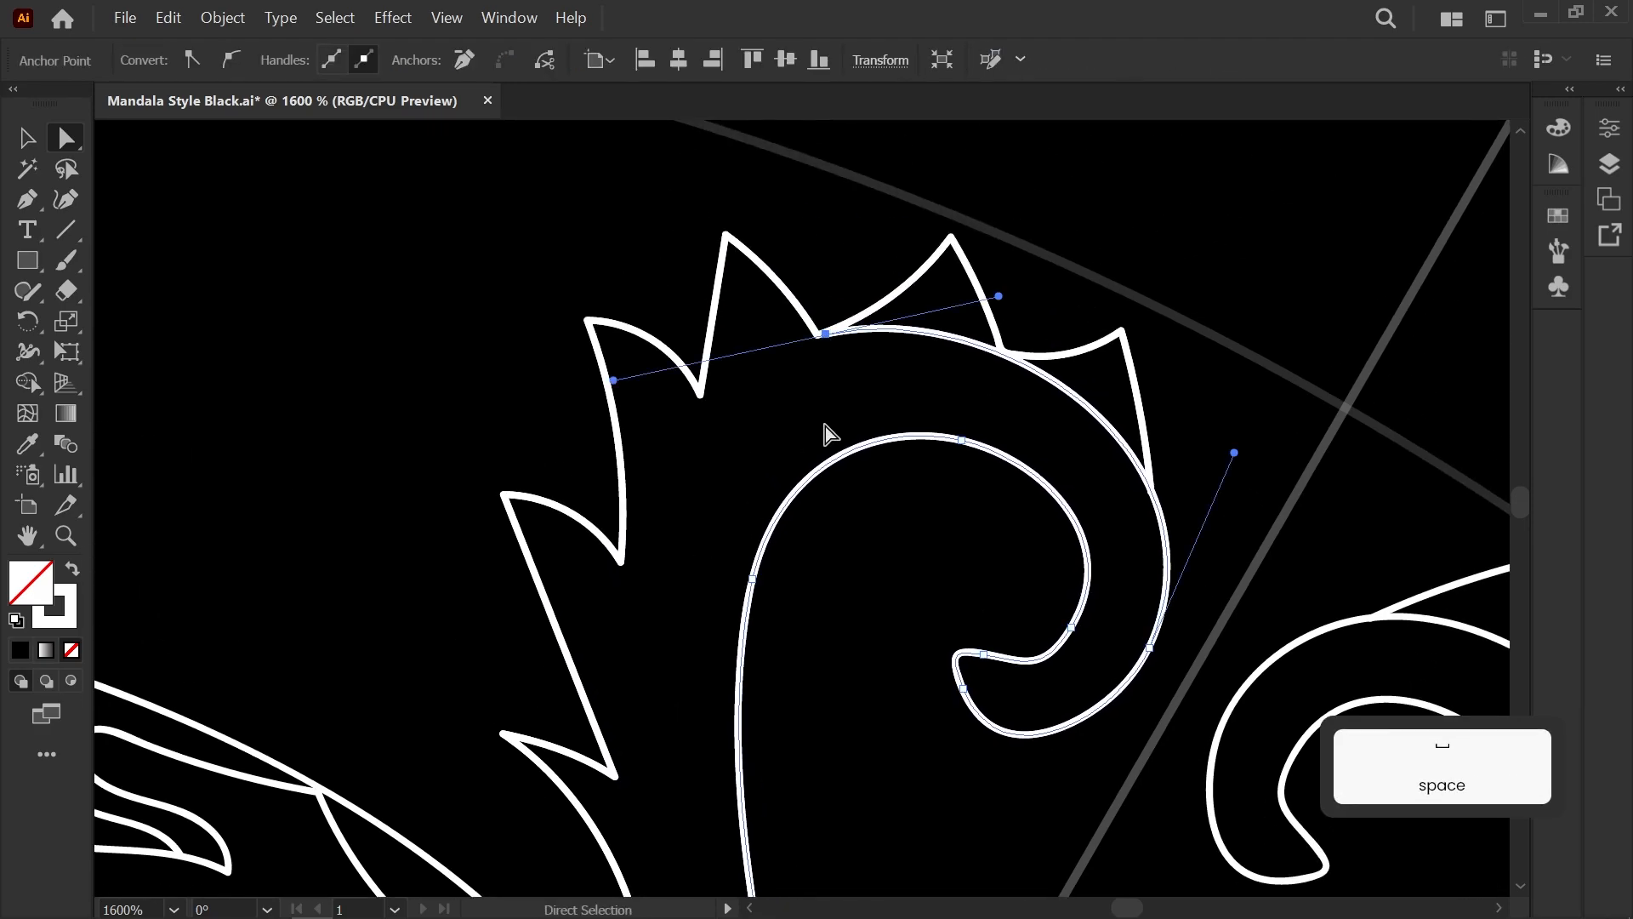
pyautogui.hotkey('shift', 'e')
pyautogui.moveTo(1108, 420); pyautogui.dragTo(1050, 456)
pyautogui.press('a')
pyautogui.click(874, 368)
pyautogui.press('Delete')
pyautogui.moveTo(1148, 479); pyautogui.dragTo(1000, 338)
pyautogui.click(1001, 337)
# Step: Move the cut end of the scroll's outline onto the end of the last tooth
pyautogui.scroll(2, 1004, 344)
pyautogui.hotkey('shift', 'e')
pyautogui.moveTo(959, 279)
pyautogui.mouseDown()
pyautogui.moveTo(989, 336)
pyautogui.moveTo(947, 348)
pyautogui.mouseUp()
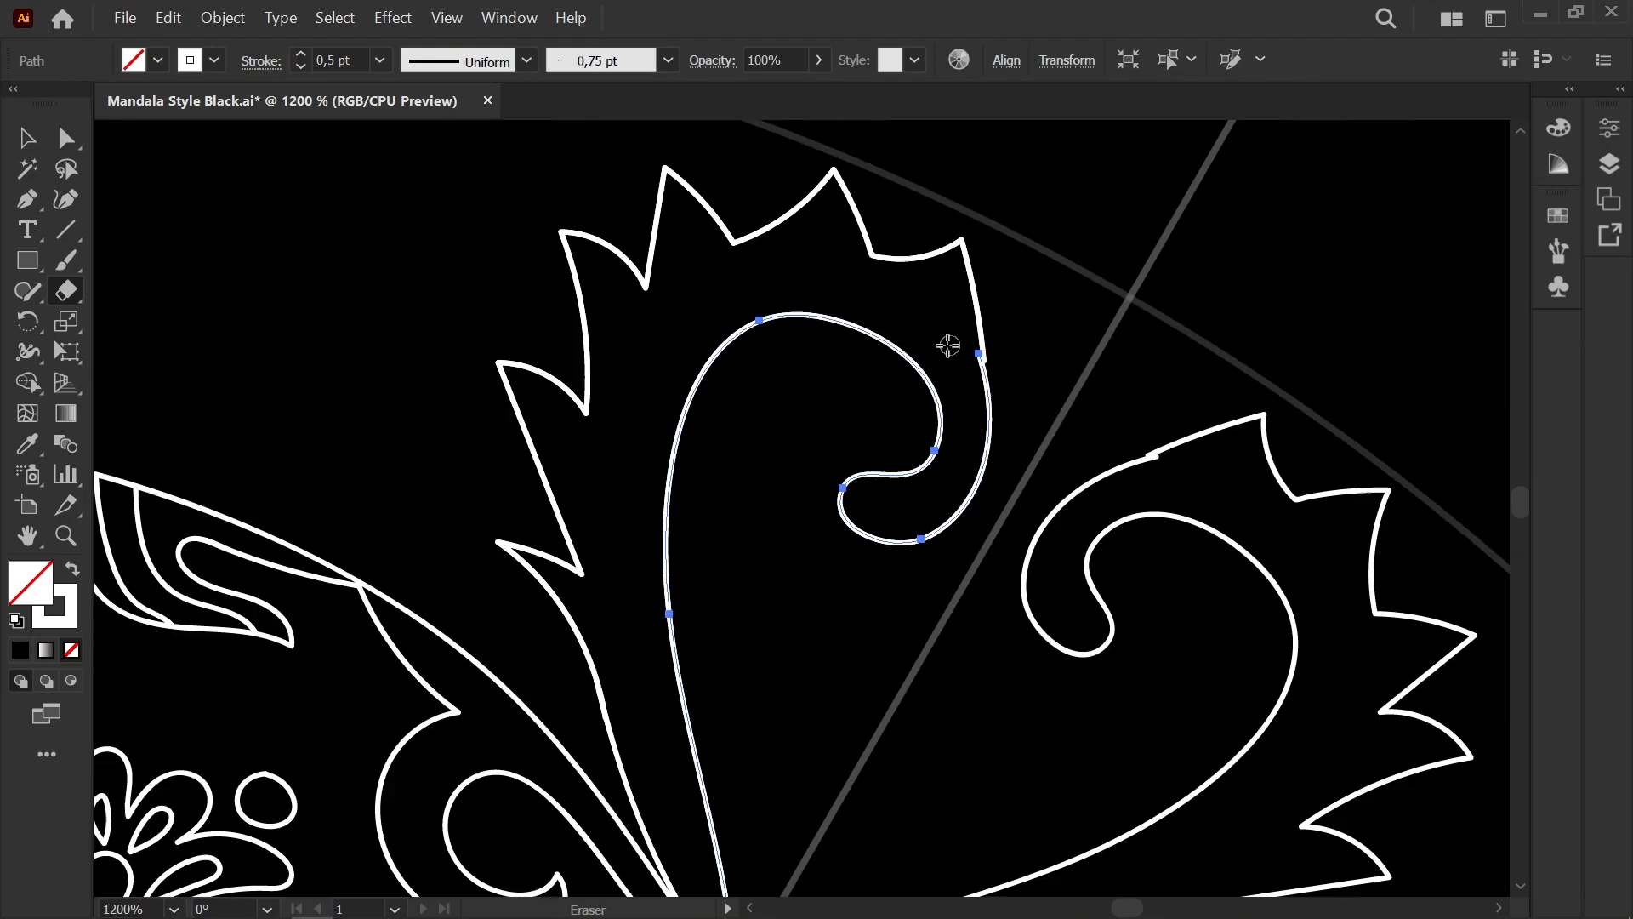
pyautogui.hotkey('ctrl', 'z')
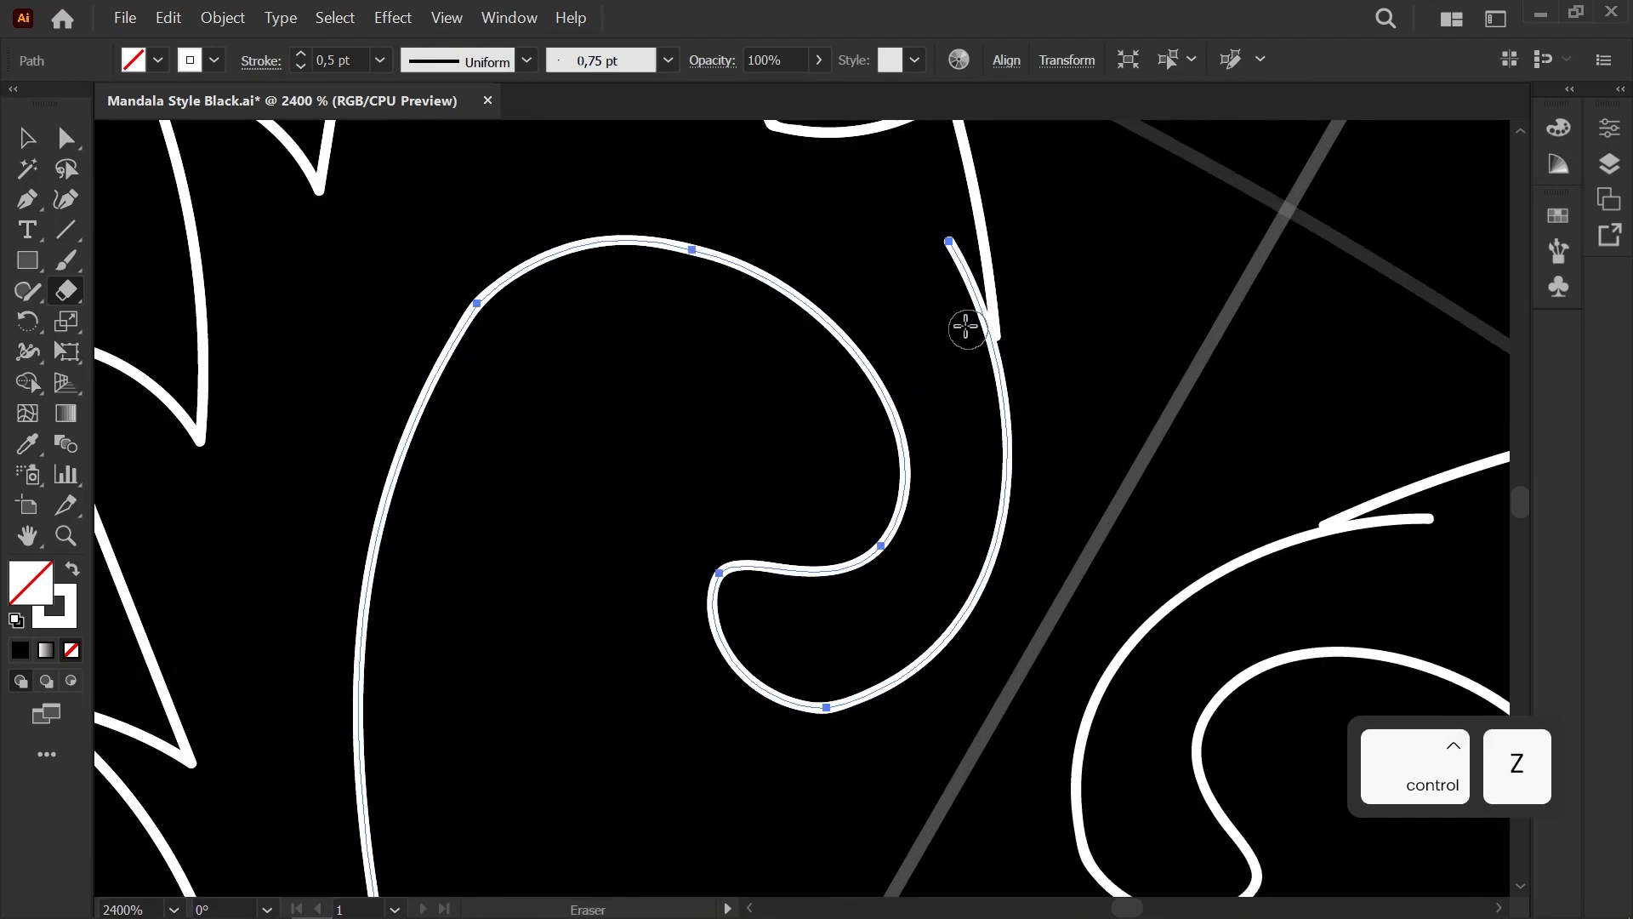
pyautogui.press('a')
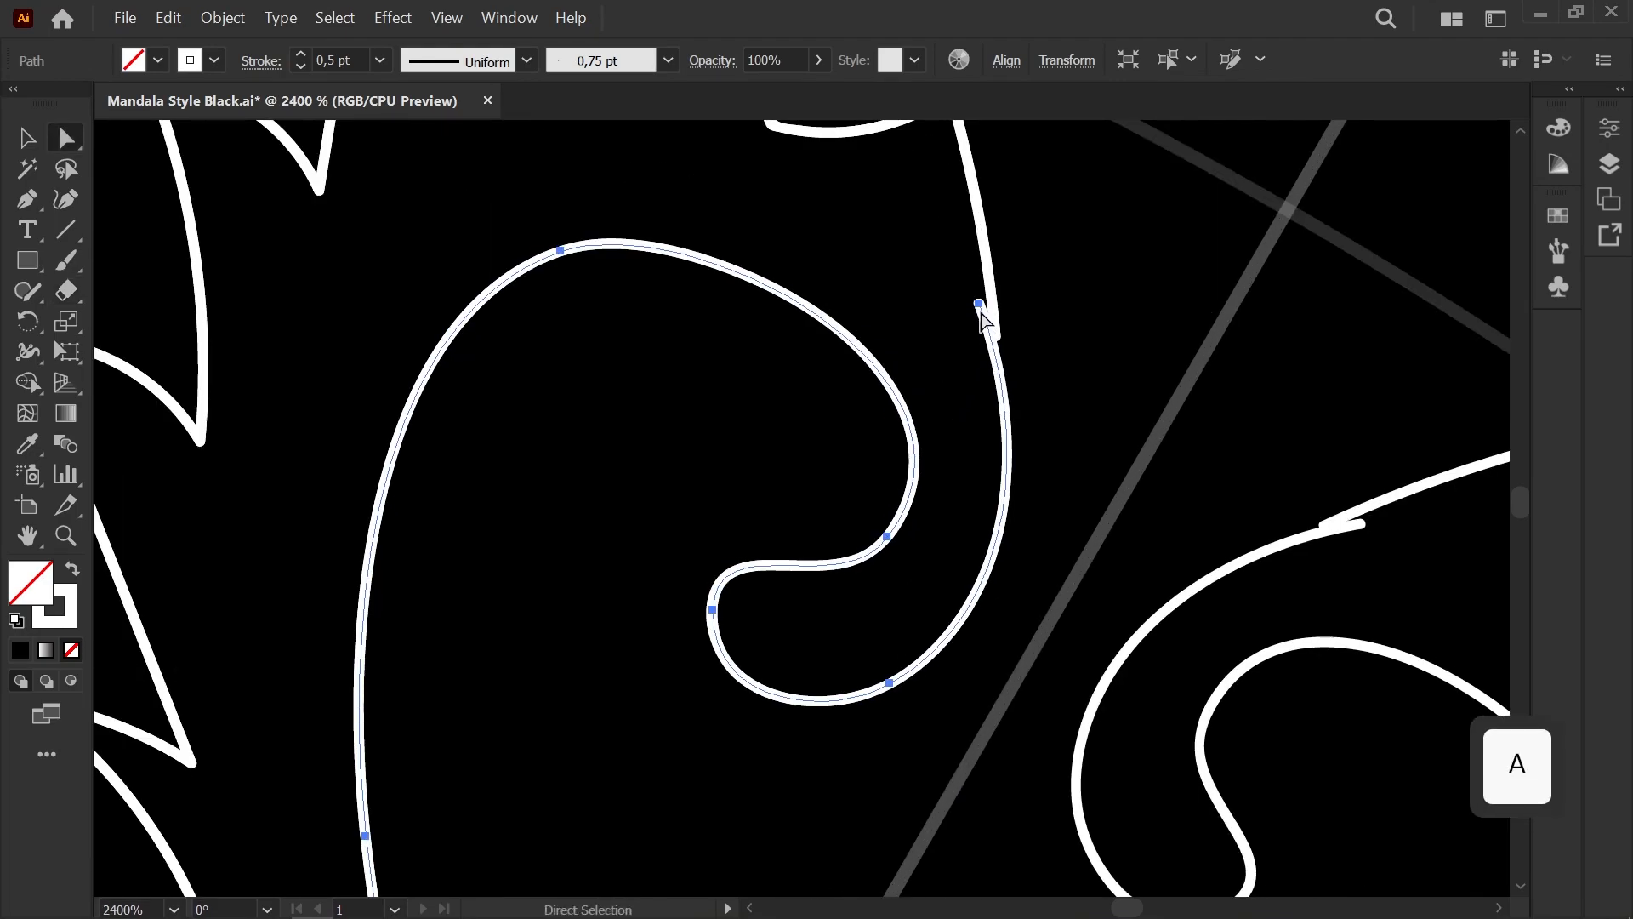
pyautogui.click(992, 335)
pyautogui.click(948, 459)
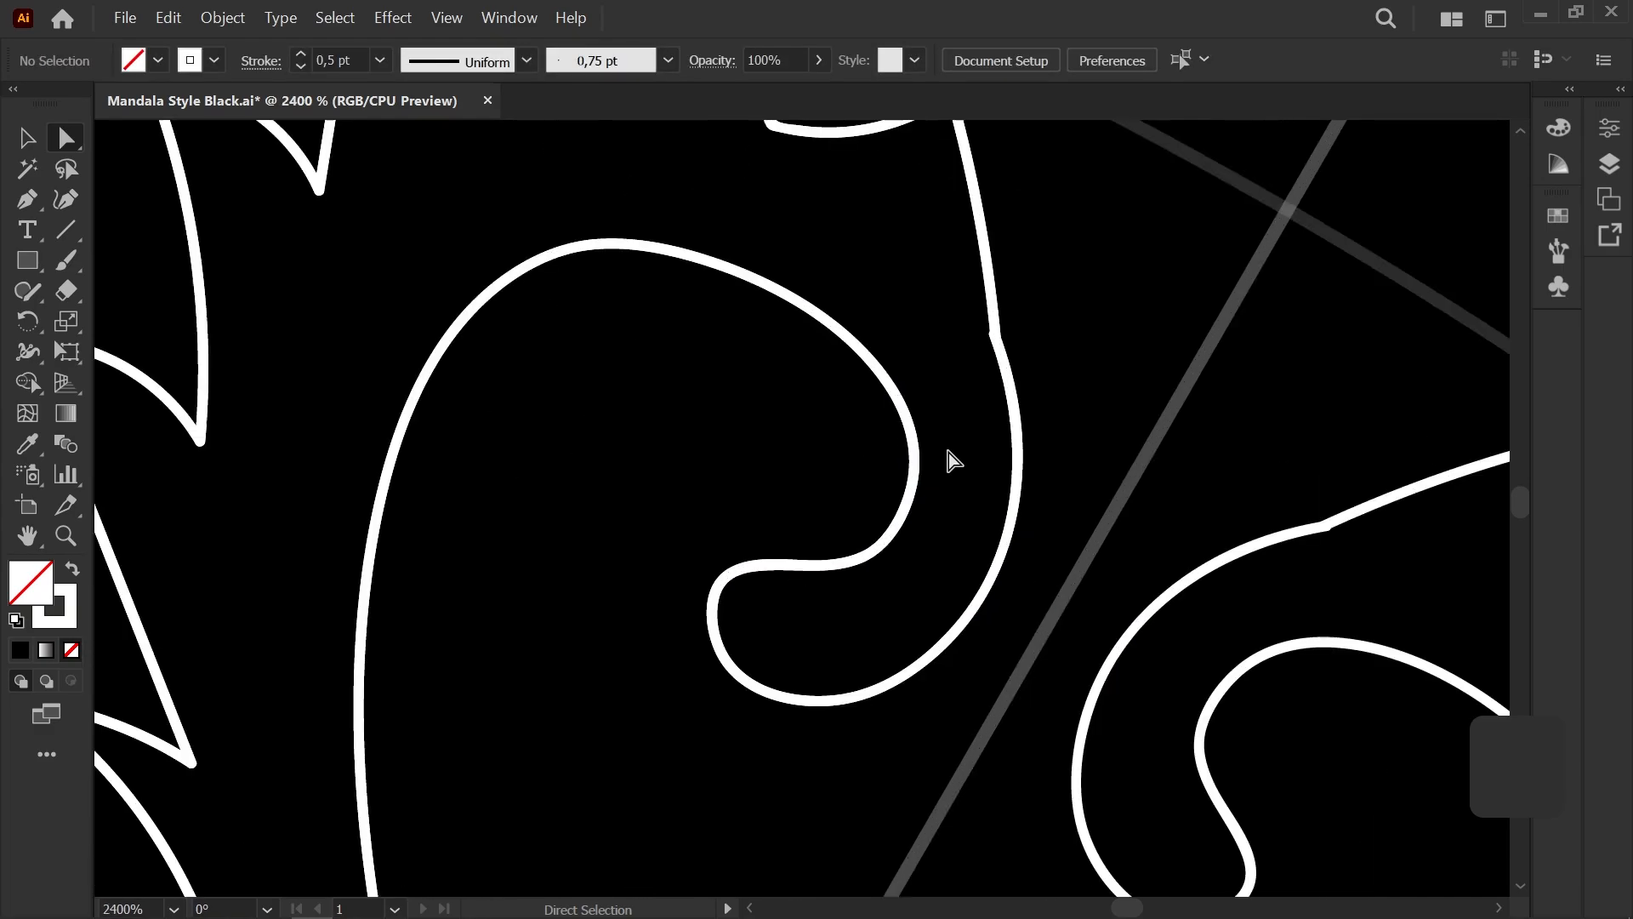
# Step: Smooth the scroll's outer curve just below the last tooth by adjusting its anchors and handles
pyautogui.click(993, 335)
pyautogui.click(1035, 468)
pyautogui.click(997, 368)
pyautogui.click(1046, 471)
pyautogui.click(1014, 401)
pyautogui.click(1042, 468)
pyautogui.click(1021, 479)
pyautogui.moveTo(1038, 466); pyautogui.dragTo(1027, 471)
pyautogui.scroll(4, 966, 463)
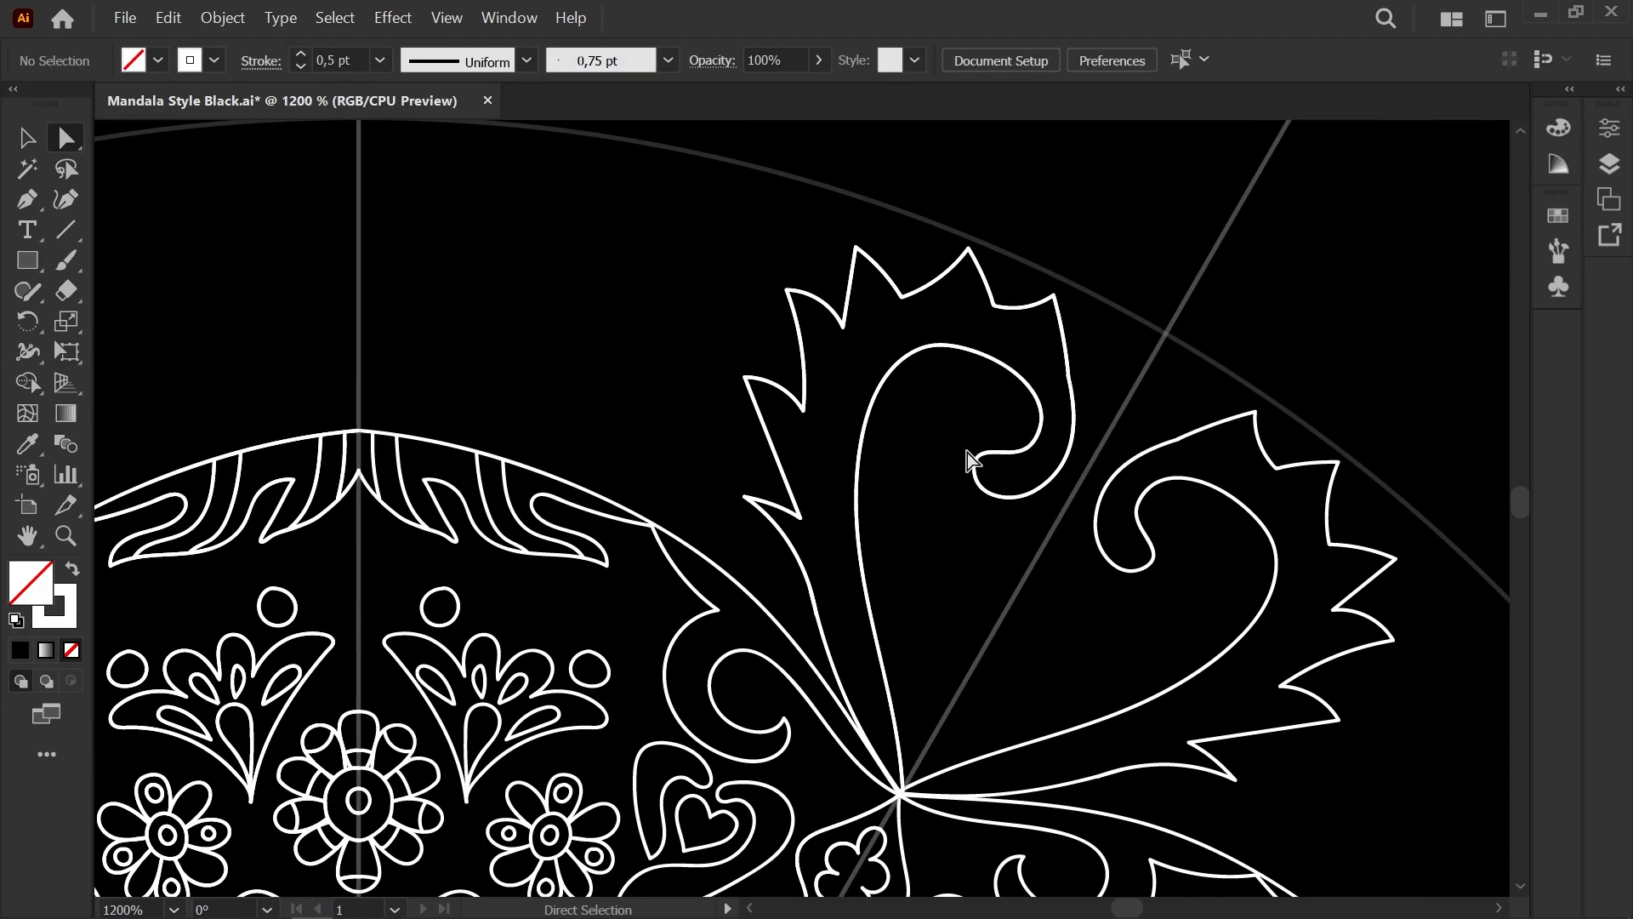
# Step: Reshape the tip of the toothed scroll's inner curl by adjusting its anchors and handles
pyautogui.click(966, 473)
pyautogui.moveTo(955, 631); pyautogui.dragTo(996, 612)
pyautogui.moveTo(960, 503); pyautogui.dragTo(950, 484)
pyautogui.moveTo(1142, 521); pyautogui.dragTo(1159, 536)
pyautogui.click(1127, 572)
pyautogui.scroll(-4, 1013, 361)
pyautogui.scroll(-6, 1006, 491)
pyautogui.press('space')
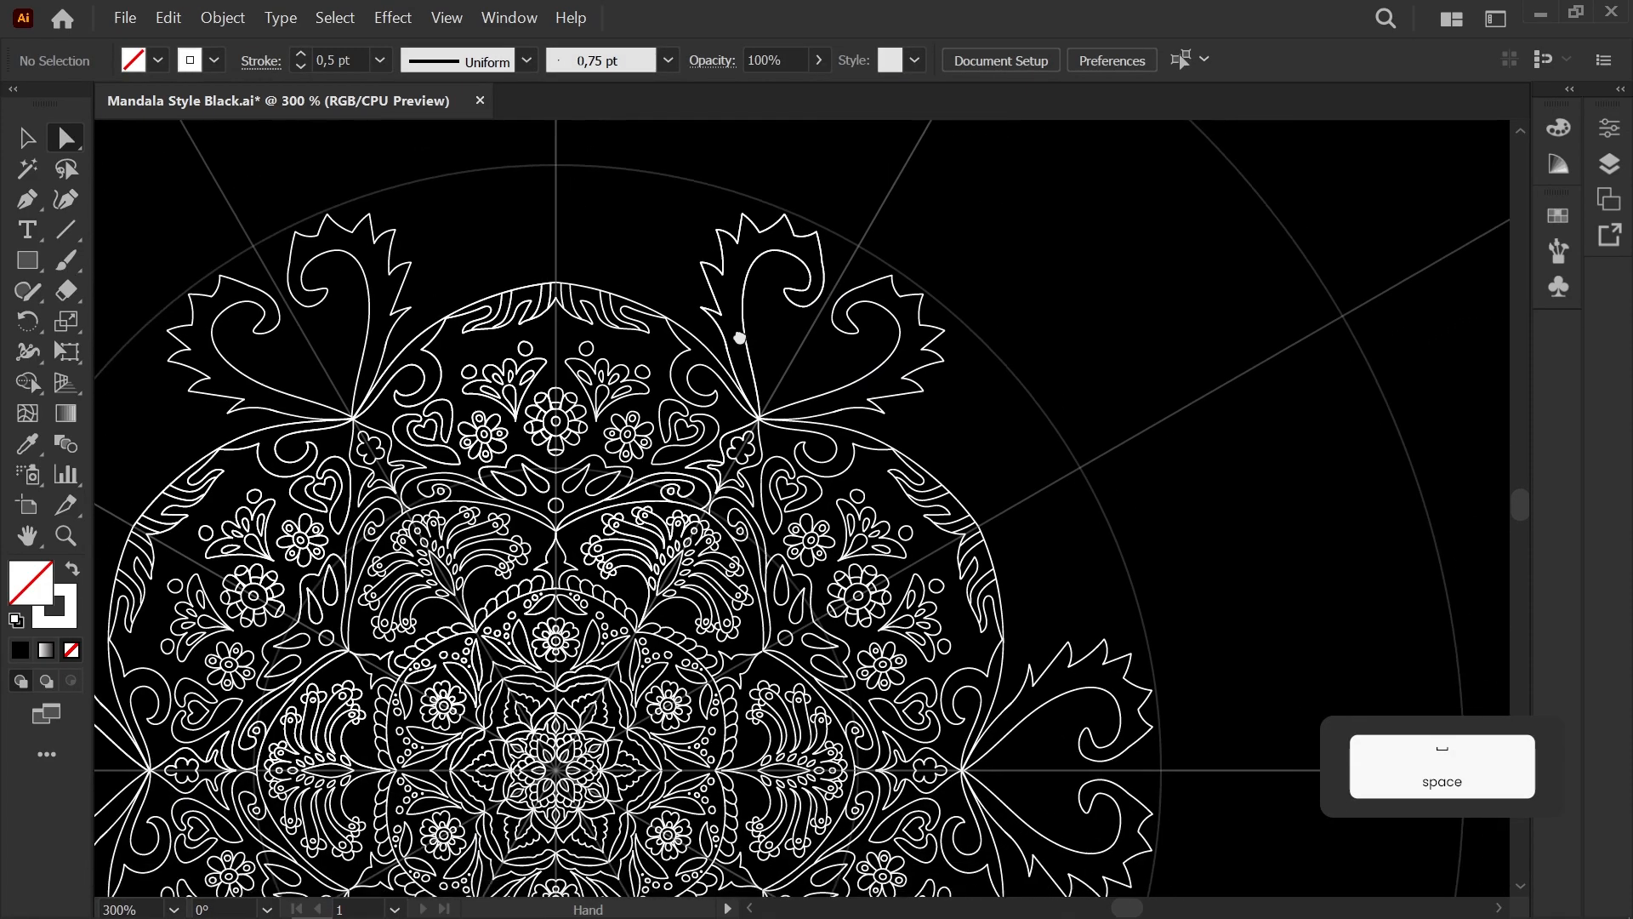
pyautogui.scroll(7, 726, 346)
pyautogui.press('v')
pyautogui.press('space')
pyautogui.press('b')
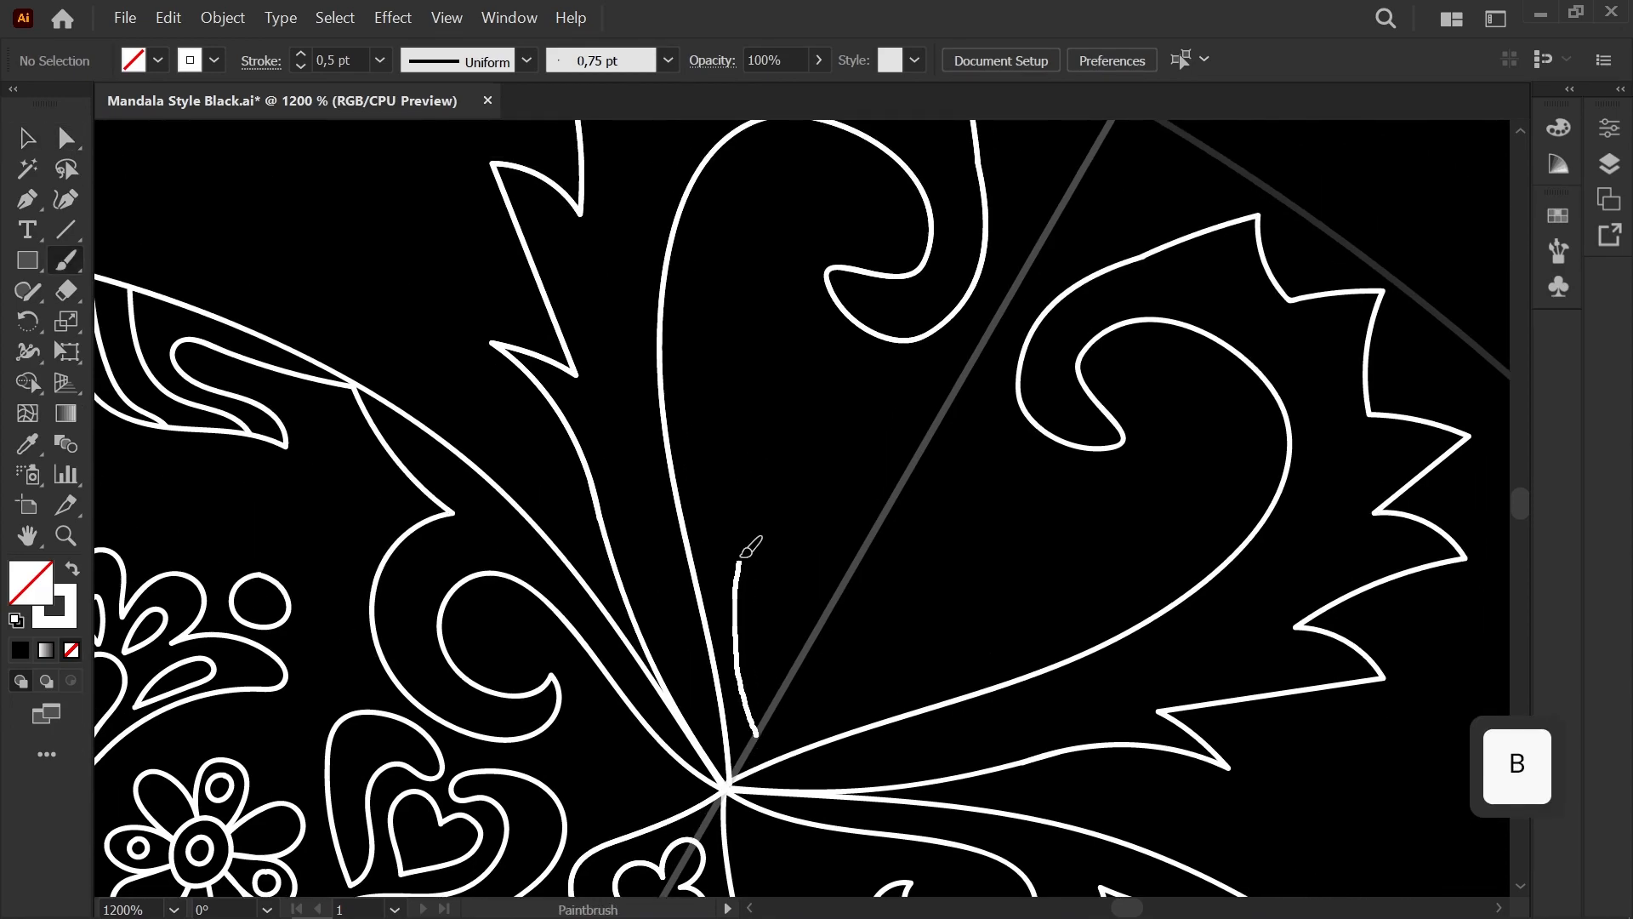
pyautogui.scroll(-8, 904, 462)
pyautogui.press('space')
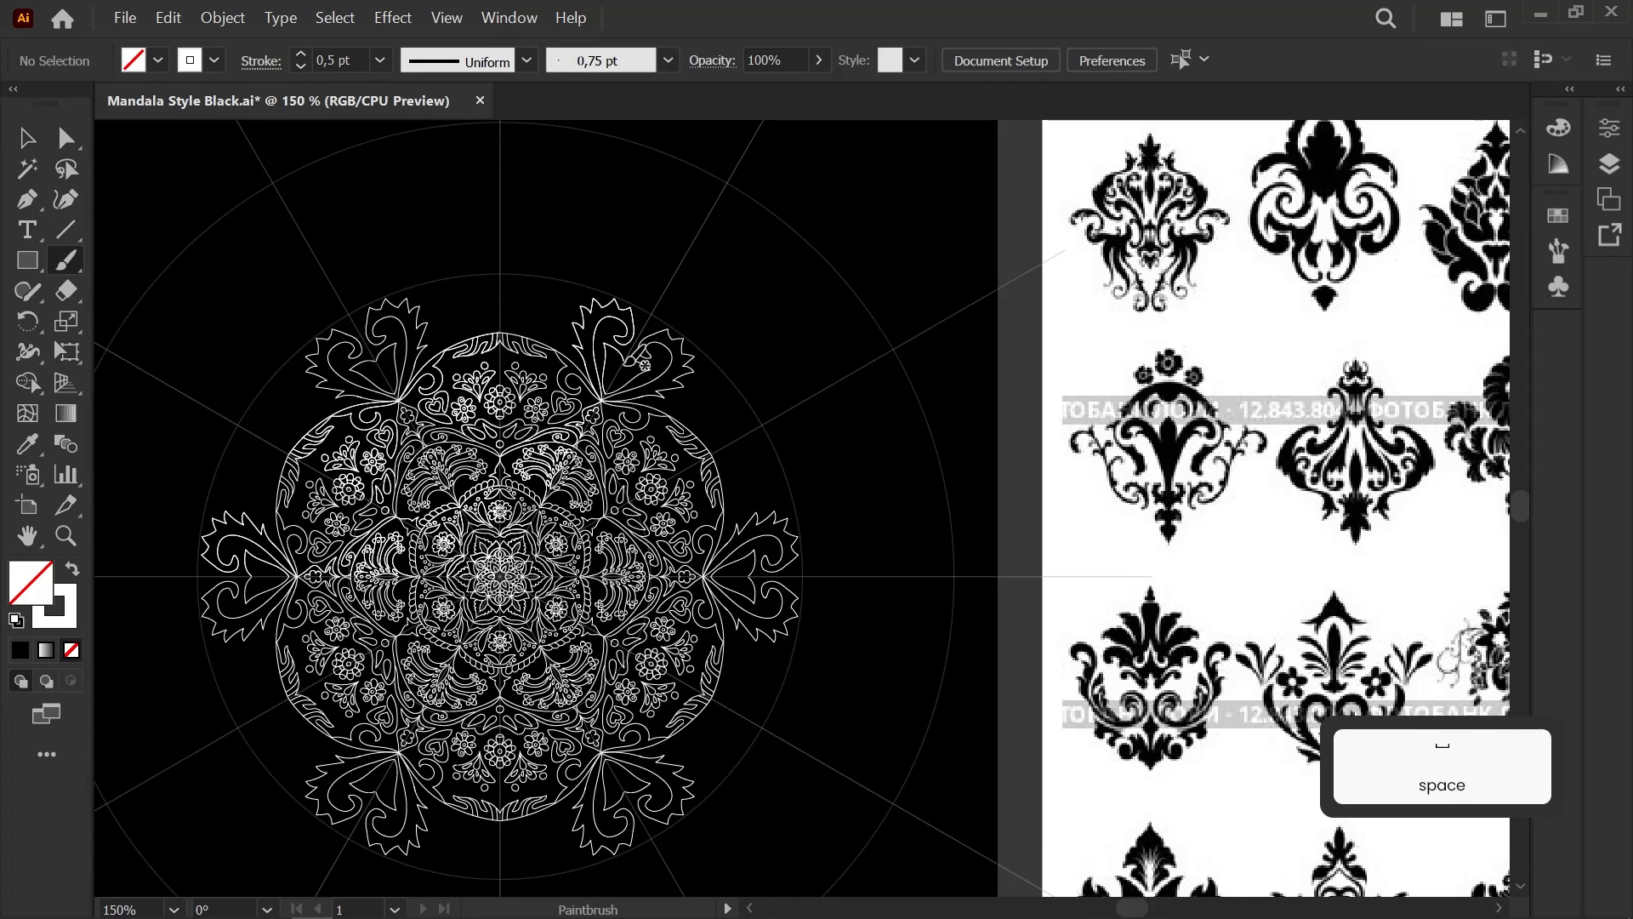
pyautogui.scroll(7, 672, 364)
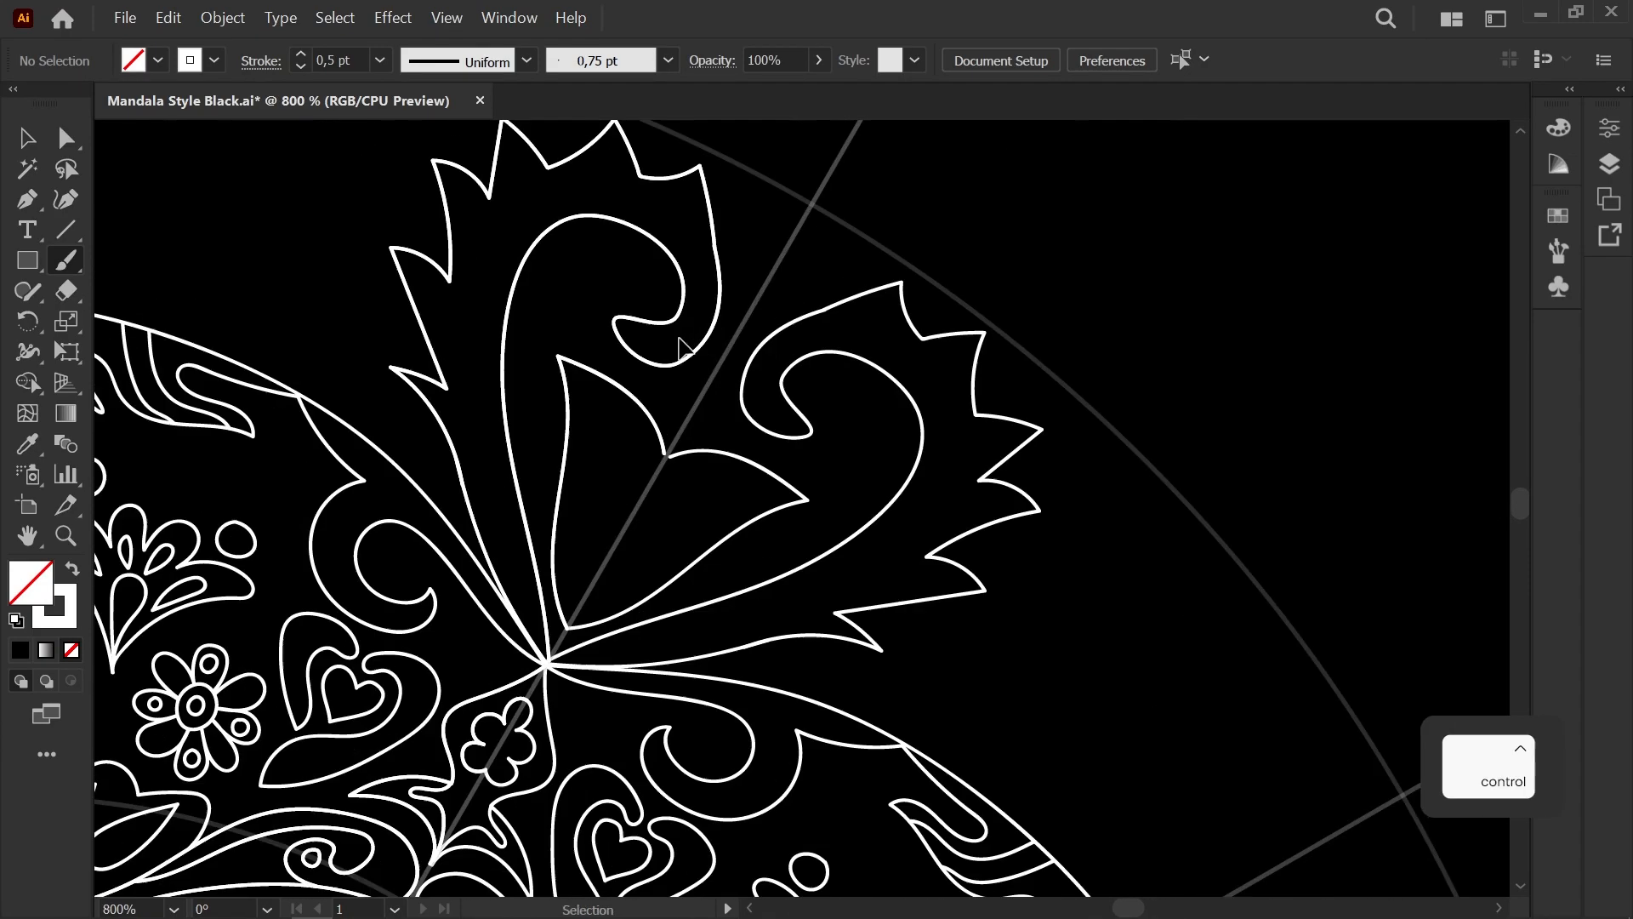
# Step: Paint a two-lobed pointed leaf motif with a smaller inner leaf outline between the two toothed scrolls
pyautogui.moveTo(552, 768)
pyautogui.mouseDown()
pyautogui.moveTo(497, 612)
pyautogui.moveTo(565, 420)
pyautogui.moveTo(579, 282)
pyautogui.mouseUp()
pyautogui.moveTo(712, 467)
pyautogui.mouseDown()
pyautogui.moveTo(711, 493)
pyautogui.moveTo(438, 348)
pyautogui.mouseUp()
pyautogui.scroll(-6, 736, 432)
pyautogui.press('space')
pyautogui.press('space')
pyautogui.moveTo(489, 535)
pyautogui.mouseDown()
pyautogui.moveTo(385, 447)
pyautogui.moveTo(419, 578)
pyautogui.mouseUp()
pyautogui.scroll(-1, 452, 647)
pyautogui.moveTo(451, 647)
pyautogui.mouseDown()
pyautogui.moveTo(518, 467)
pyautogui.moveTo(547, 438)
pyautogui.moveTo(571, 575)
pyautogui.moveTo(627, 687)
pyautogui.mouseUp()
pyautogui.scroll(8, 565, 442)
pyautogui.moveTo(536, 737)
pyautogui.mouseDown()
pyautogui.moveTo(665, 326)
pyautogui.moveTo(693, 482)
pyautogui.moveTo(669, 492)
pyautogui.mouseUp()
pyautogui.scroll(1, 745, 444)
# Step: Refine the anchors of the leaf motif's outlines between the toothed scrolls
pyautogui.press('a')
pyautogui.click(788, 302)
pyautogui.moveTo(788, 302); pyautogui.dragTo(783, 295)
pyautogui.click(773, 362)
pyautogui.moveTo(419, 387)
pyautogui.mouseDown()
pyautogui.moveTo(539, 448)
pyautogui.moveTo(544, 468)
pyautogui.moveTo(529, 428)
pyautogui.mouseUp()
# Step: Paint curved ribs between the inner and outer outlines of the leaf motif
pyautogui.scroll(-1, 545, 468)
pyautogui.press('b')
pyautogui.moveTo(644, 489); pyautogui.dragTo(619, 449)
pyautogui.moveTo(684, 382); pyautogui.dragTo(627, 162)
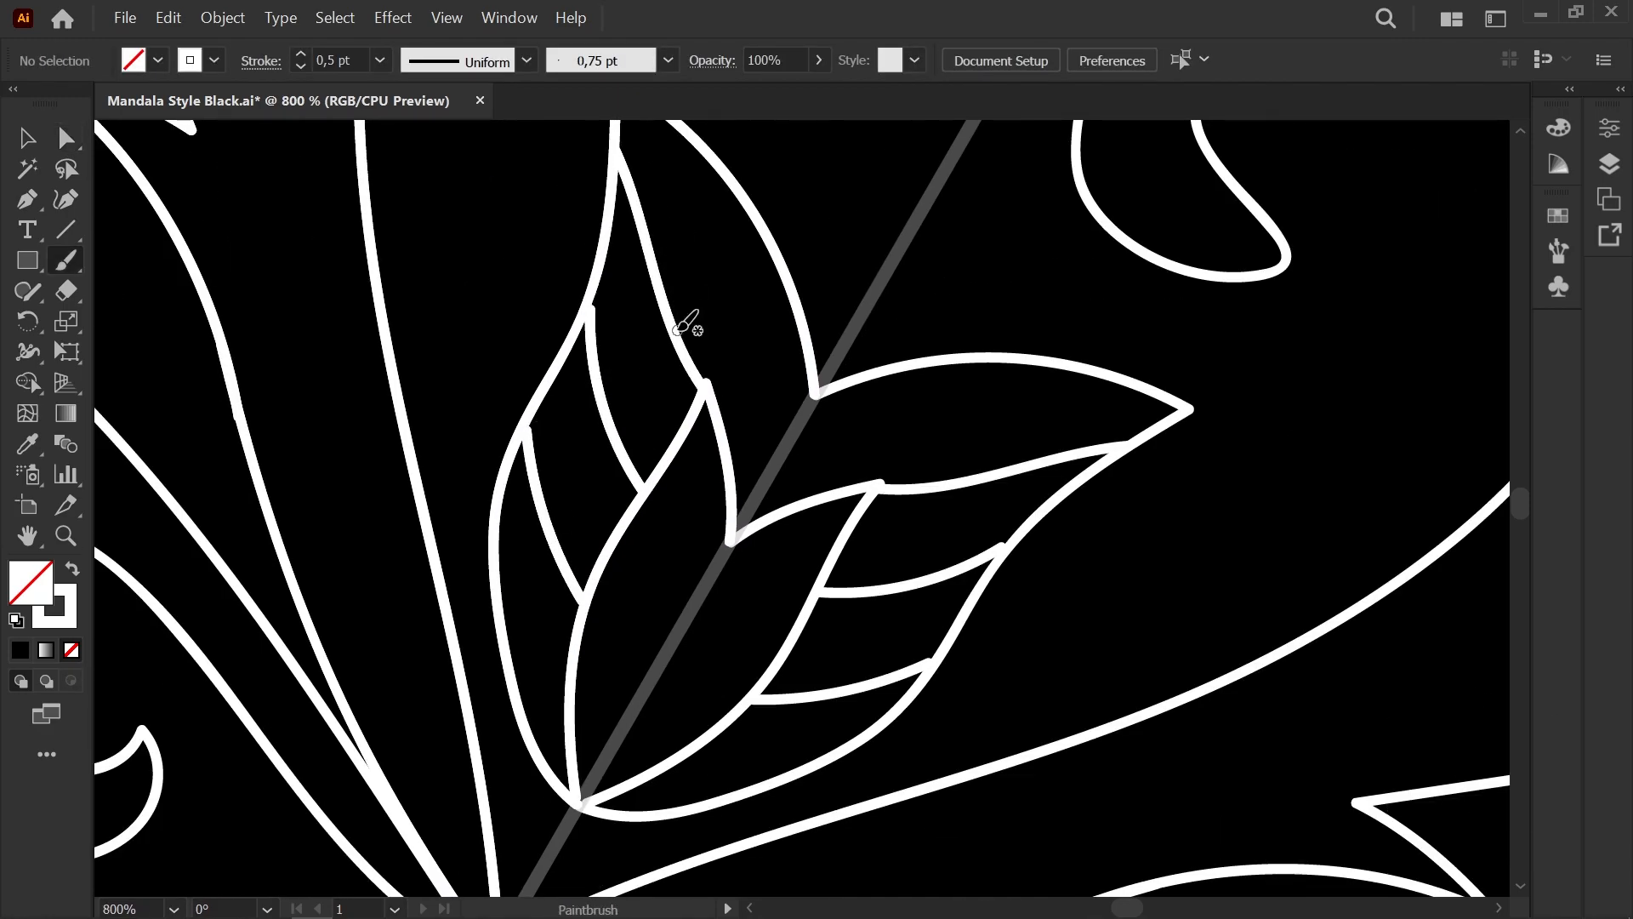
pyautogui.scroll(-2, 686, 321)
pyautogui.scroll(2, 715, 310)
pyautogui.scroll(1, 502, 445)
# Step: Adjust the anchors of the leaf motif's ribs so their ends meet the outlines
pyautogui.press('a')
pyautogui.moveTo(536, 404); pyautogui.dragTo(529, 400)
pyautogui.moveTo(455, 563); pyautogui.dragTo(703, 563)
pyautogui.click(506, 587)
pyautogui.scroll(-3, 512, 589)
pyautogui.scroll(-1, 601, 476)
pyautogui.scroll(-5, 702, 562)
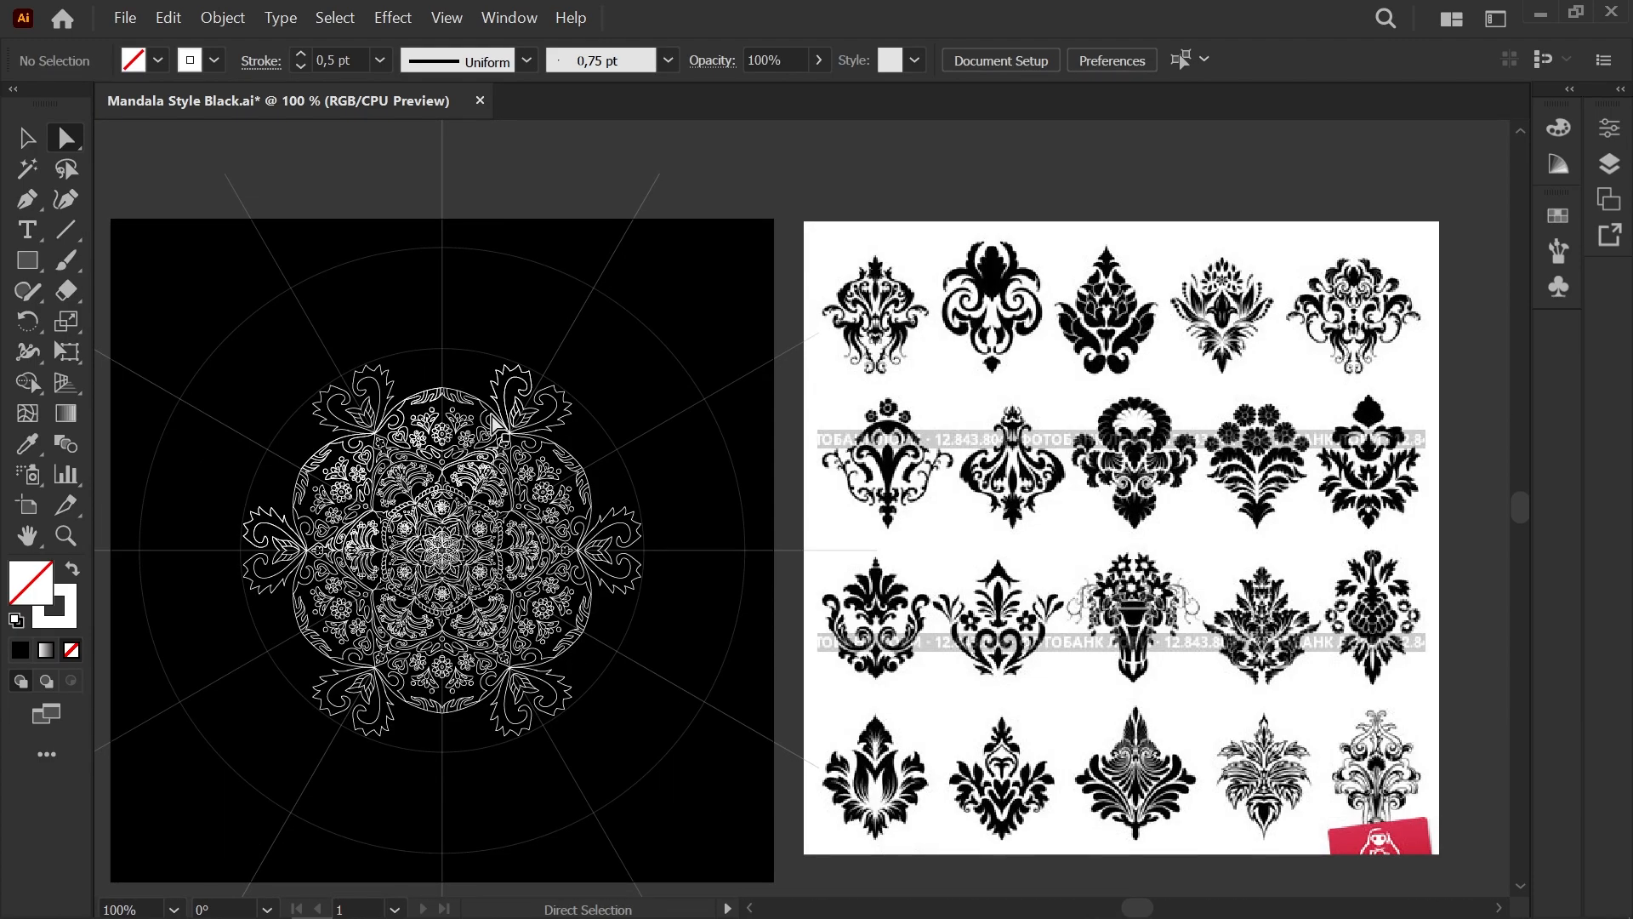
pyautogui.scroll(5, 474, 419)
pyautogui.press('b')
pyautogui.moveTo(715, 686); pyautogui.dragTo(775, 708)
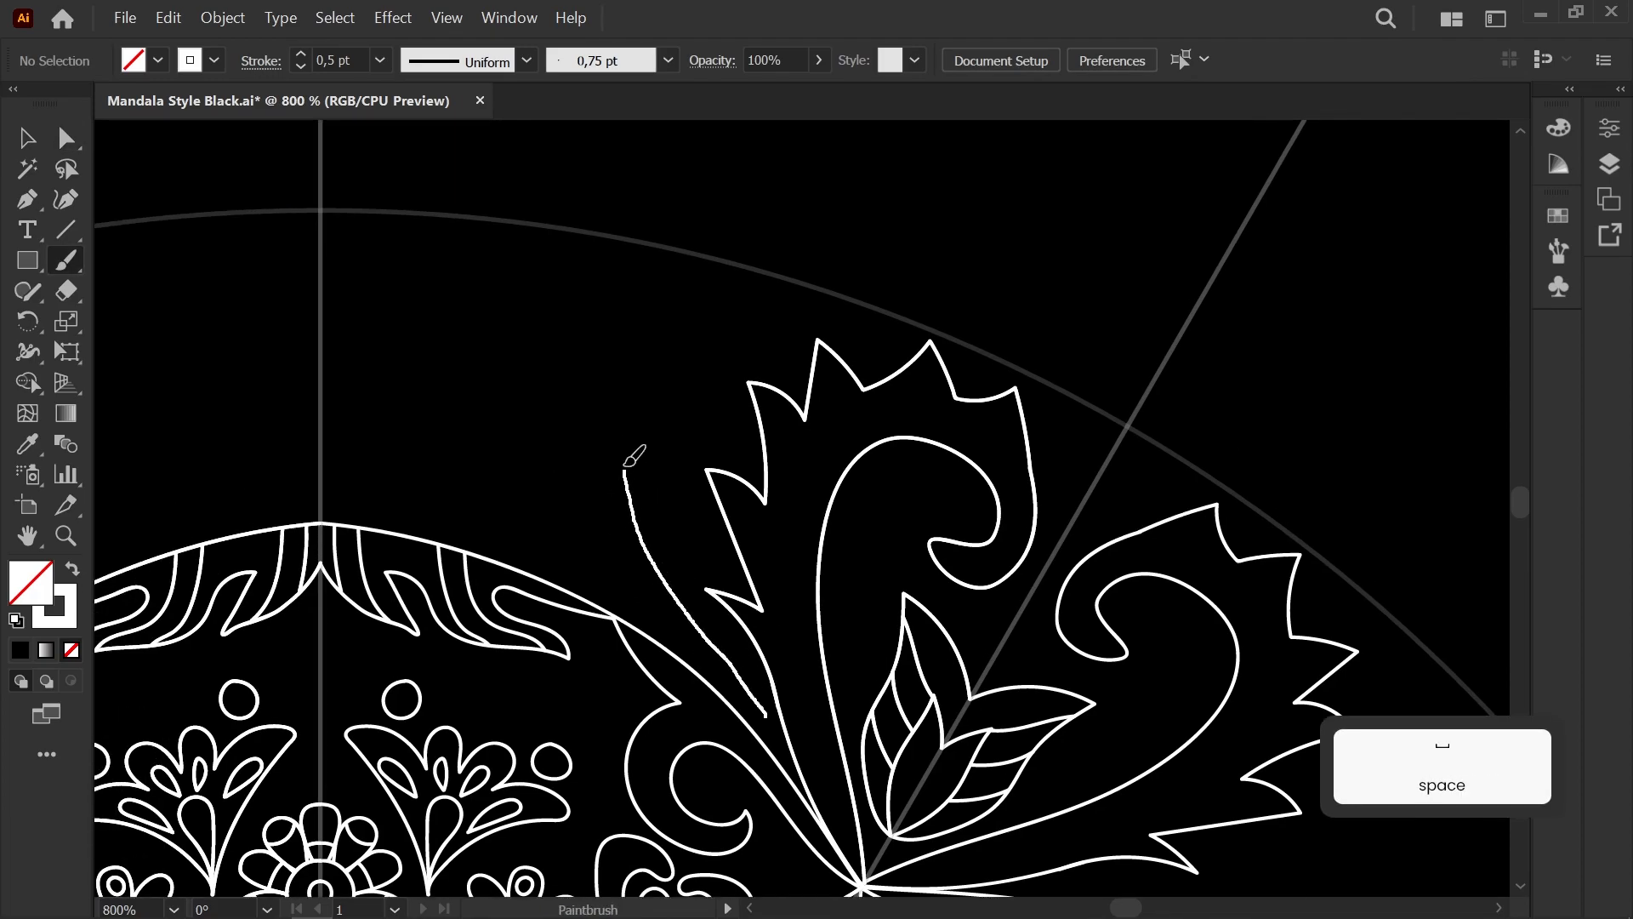
pyautogui.moveTo(623, 257)
pyautogui.mouseDown()
pyautogui.moveTo(672, 510)
pyautogui.moveTo(729, 620)
pyautogui.mouseUp()
pyautogui.scroll(-5, 487, 346)
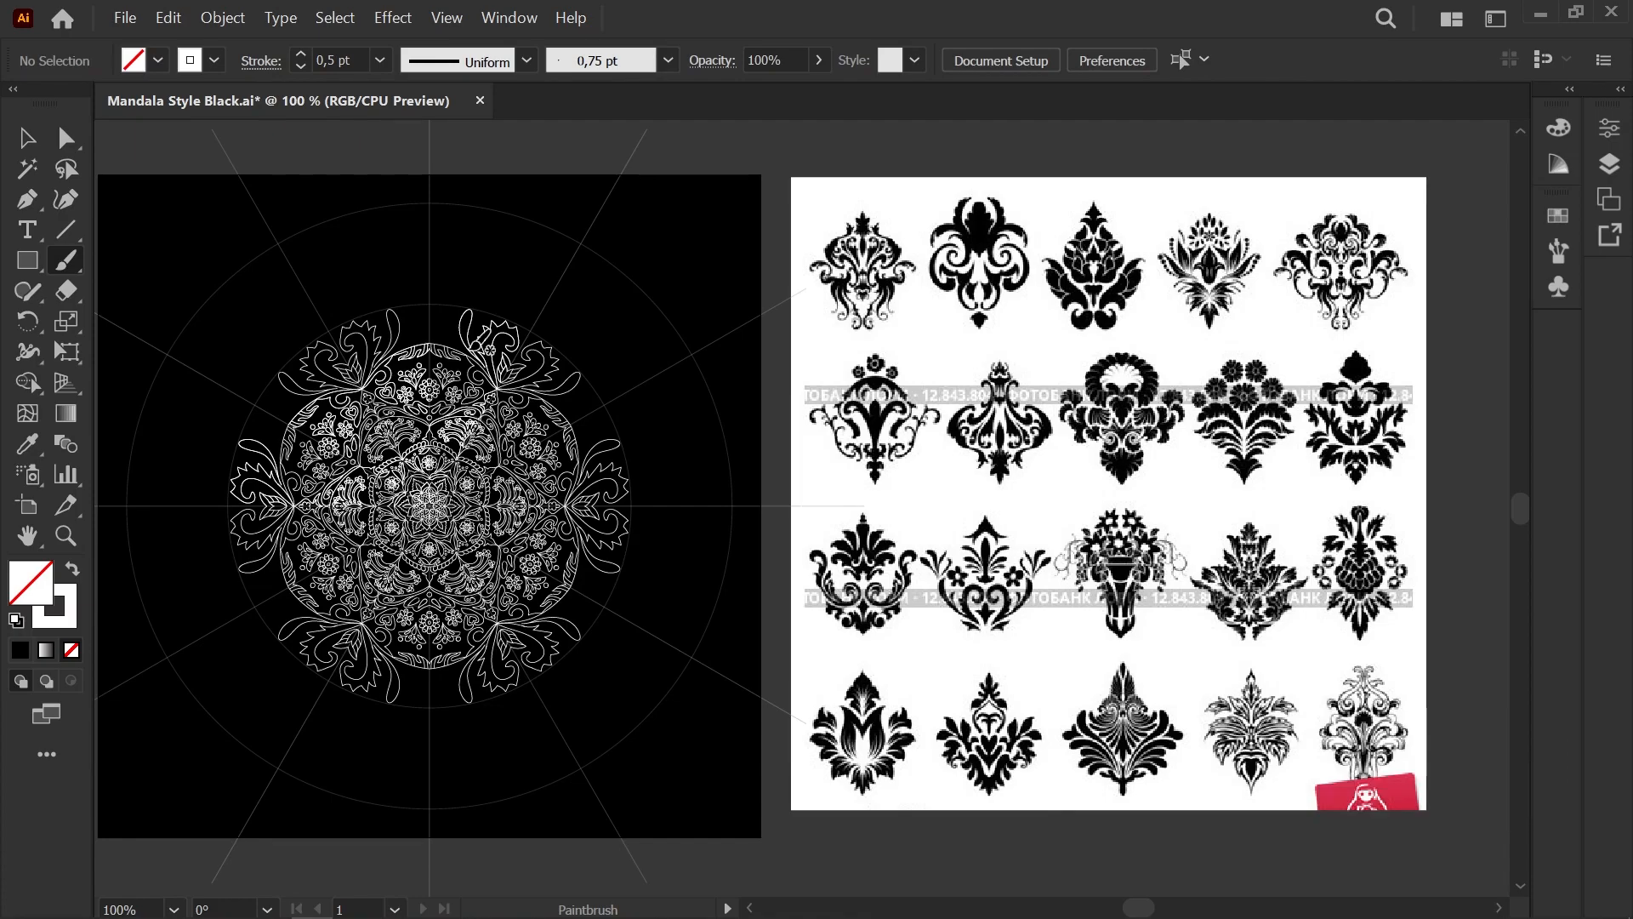
pyautogui.scroll(5, 443, 289)
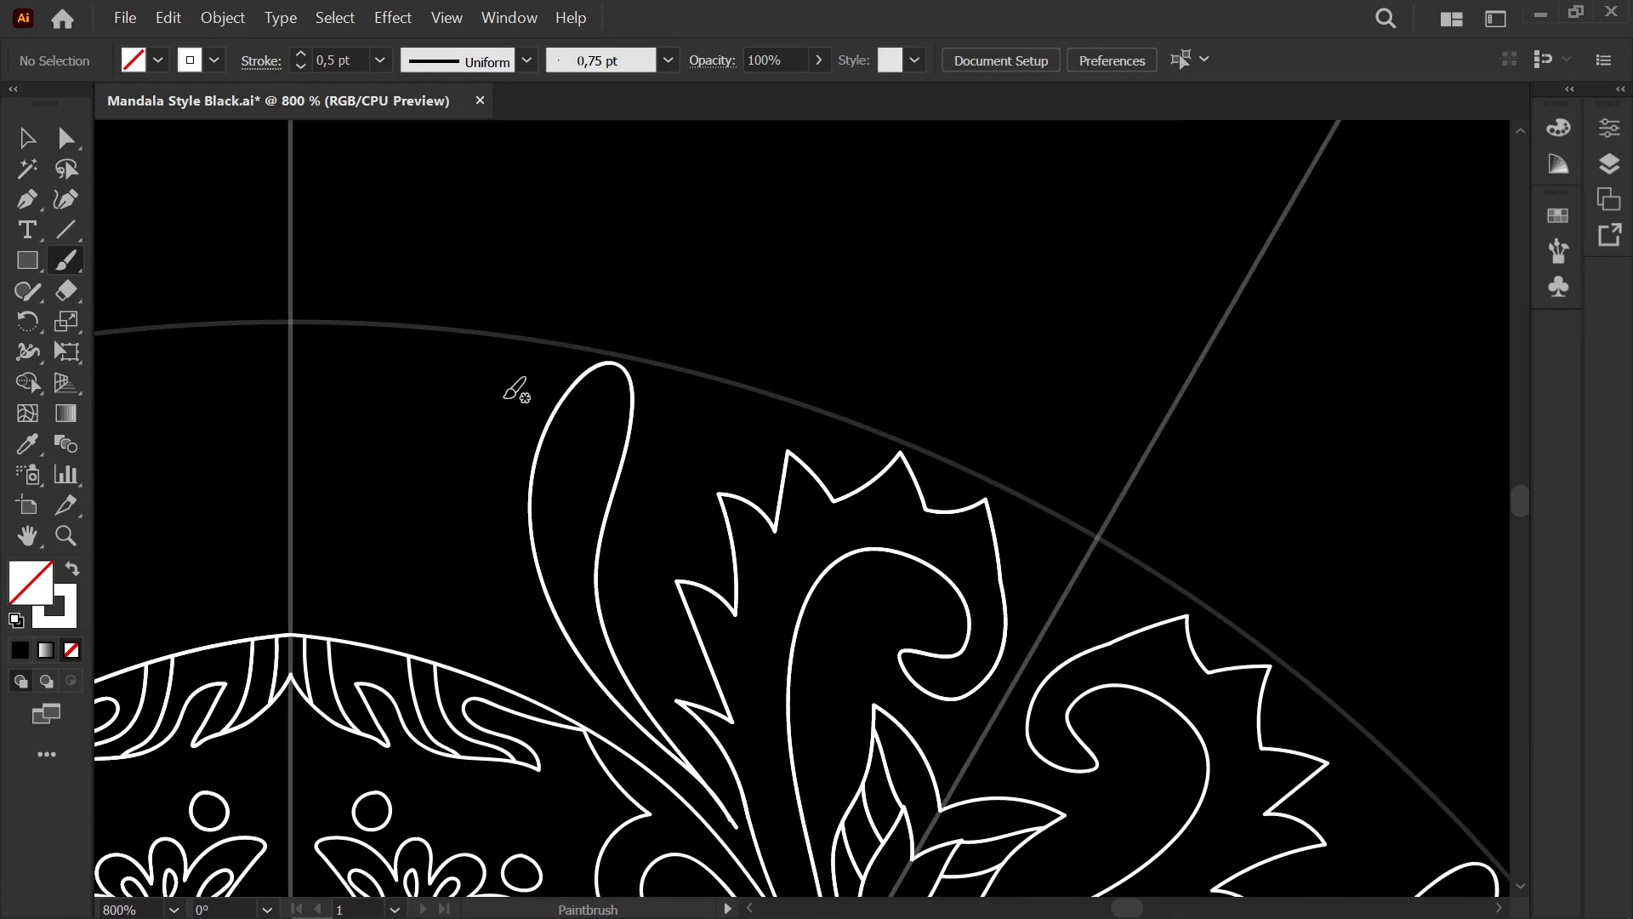
pyautogui.hotkey('ctrl', 'z')
pyautogui.moveTo(719, 608); pyautogui.dragTo(745, 644)
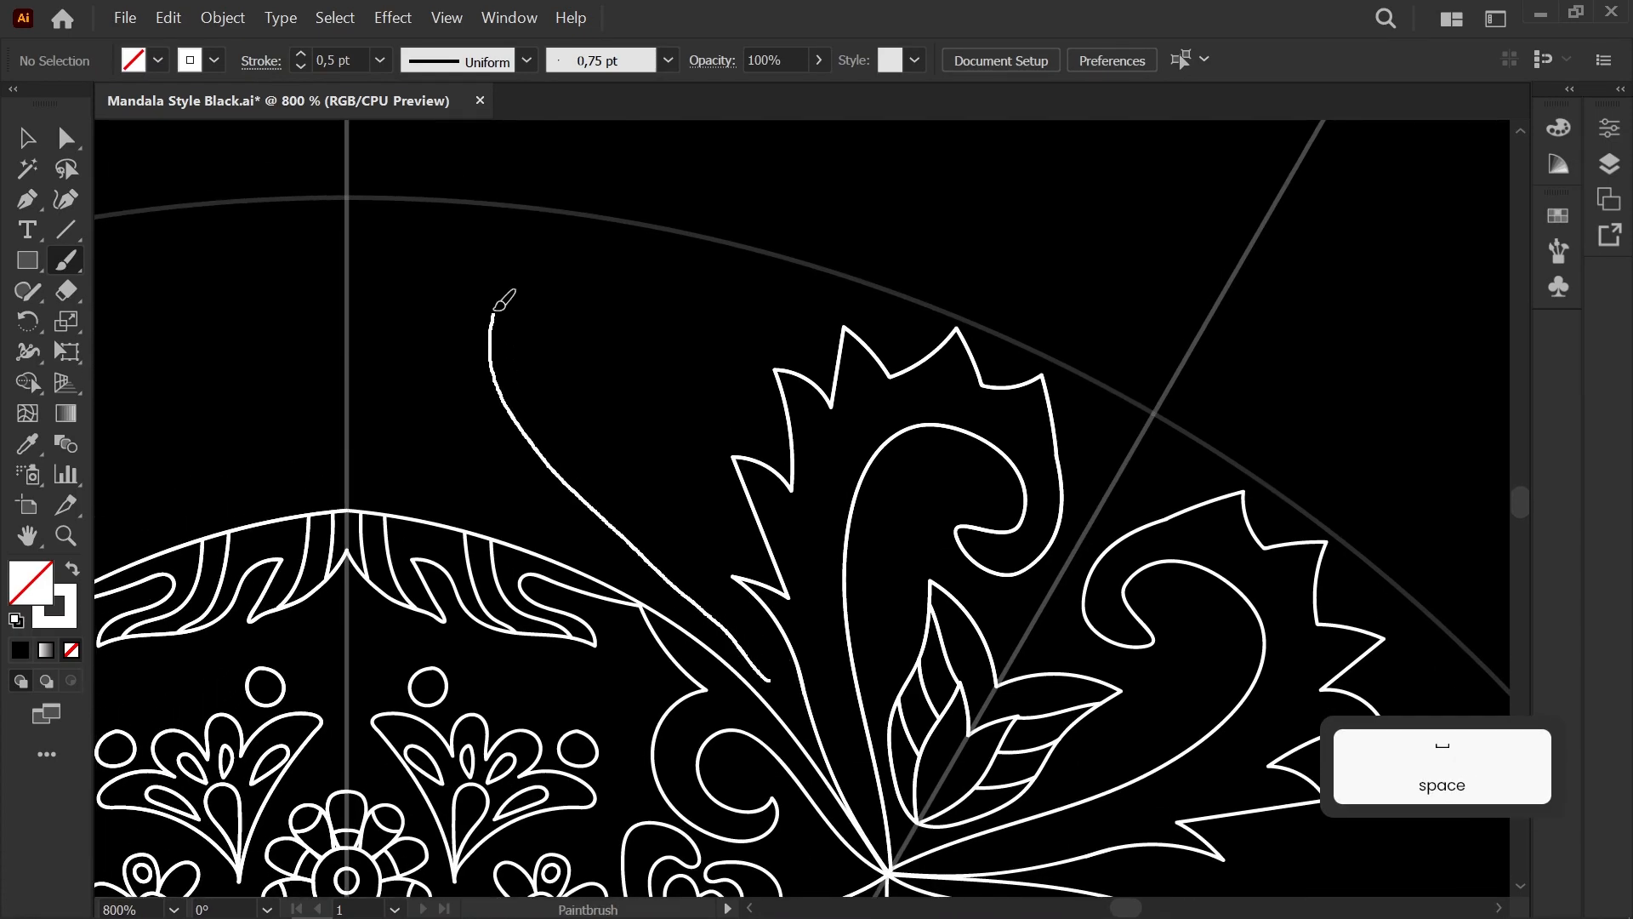
pyautogui.moveTo(598, 280)
pyautogui.mouseDown()
pyautogui.moveTo(584, 399)
pyautogui.moveTo(769, 667)
pyautogui.mouseUp()
pyautogui.scroll(-5, 715, 510)
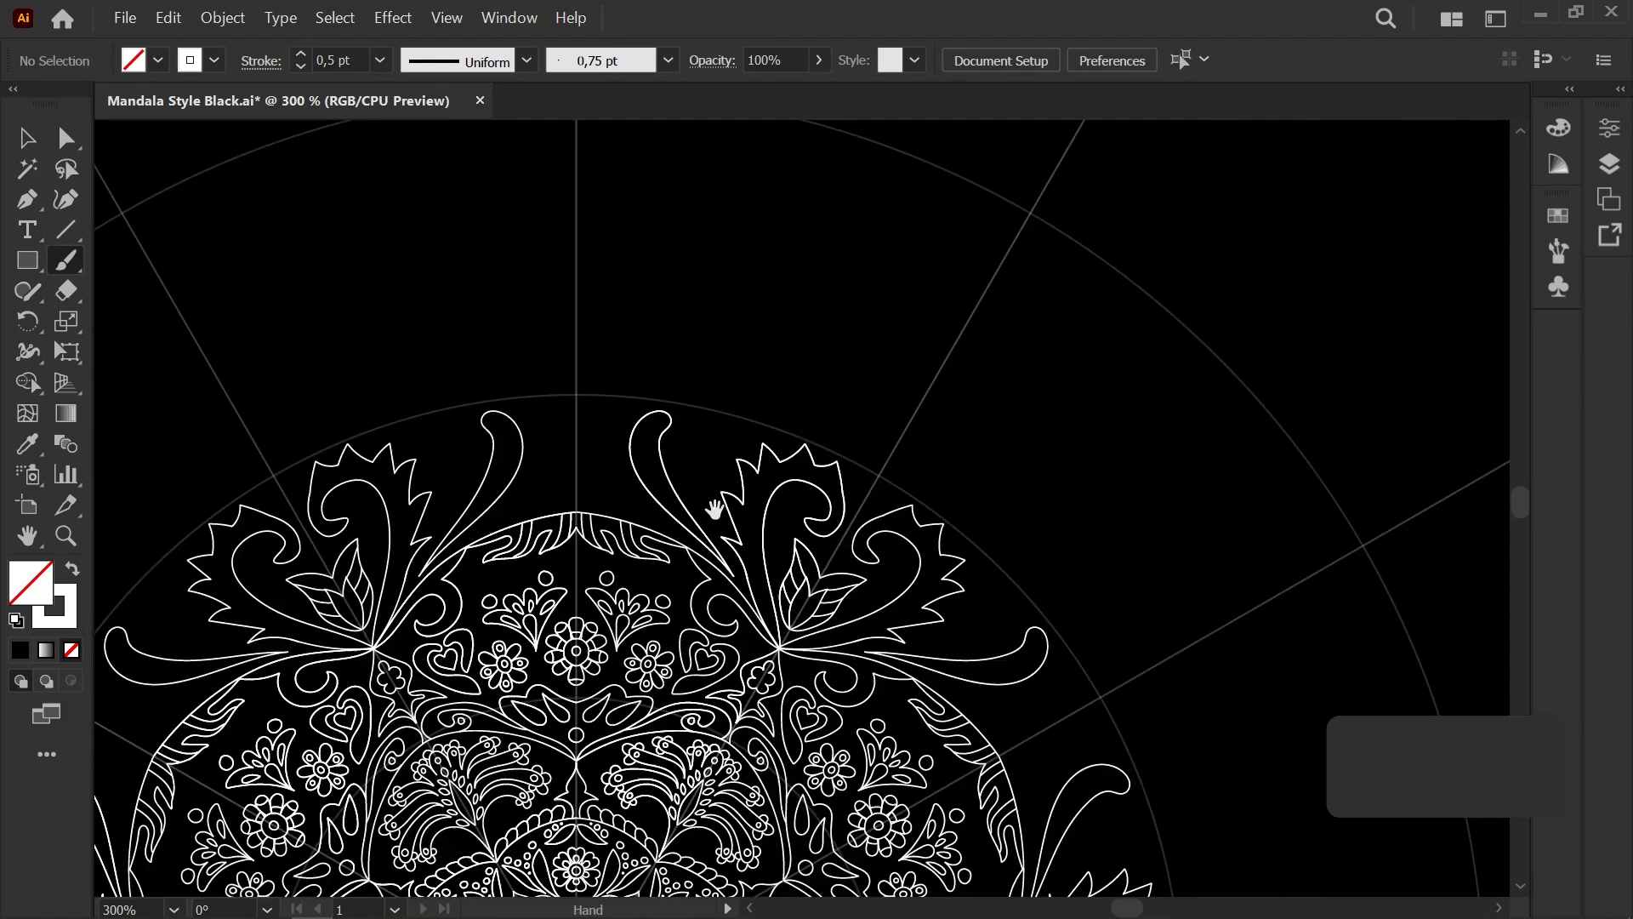
pyautogui.scroll(7, 517, 327)
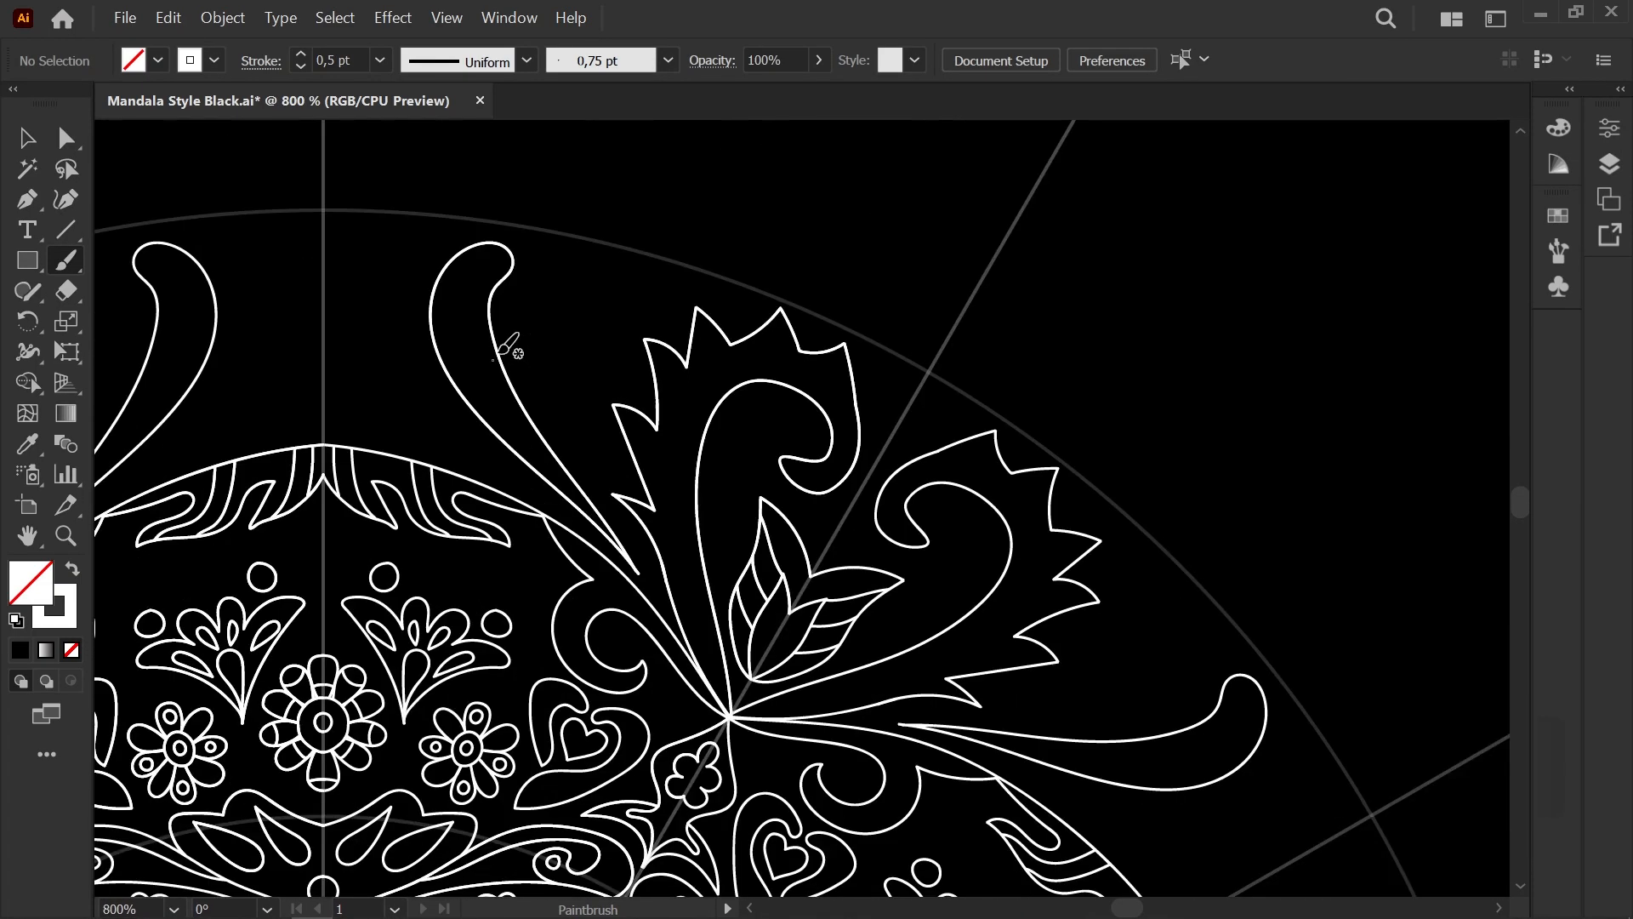
pyautogui.scroll(-2, 611, 503)
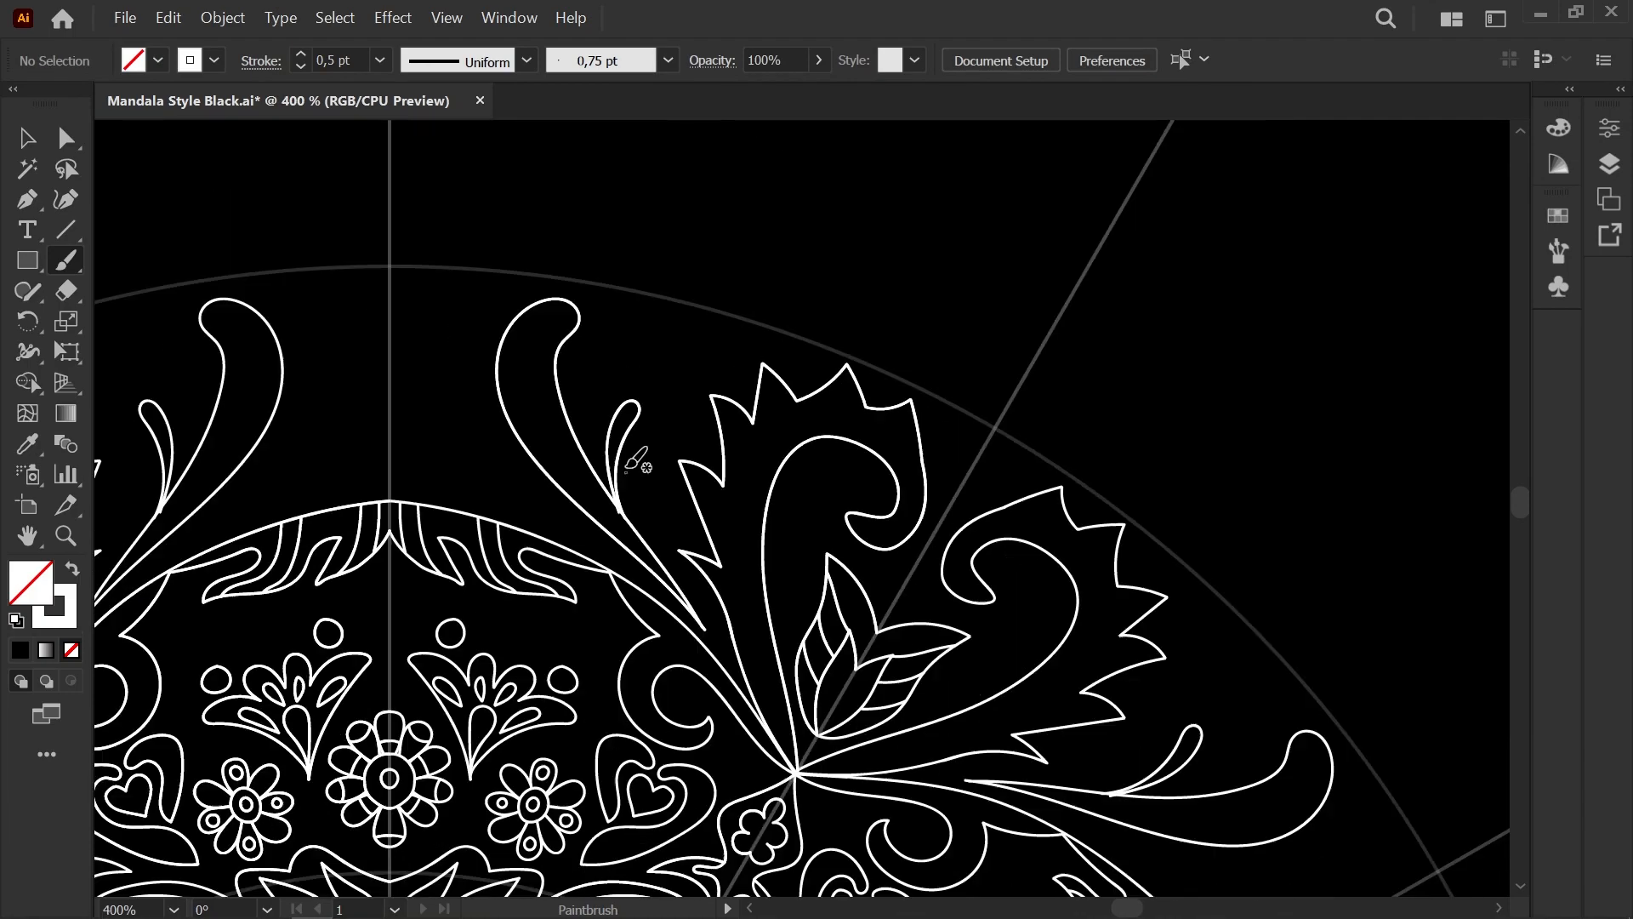
pyautogui.hotkey('ctrl', 'z')
# Step: Paint a curved plume with a large pointed tip and a smaller pointed side lobe beside the toothed scroll, above the outer arch
pyautogui.moveTo(693, 619); pyautogui.dragTo(754, 683)
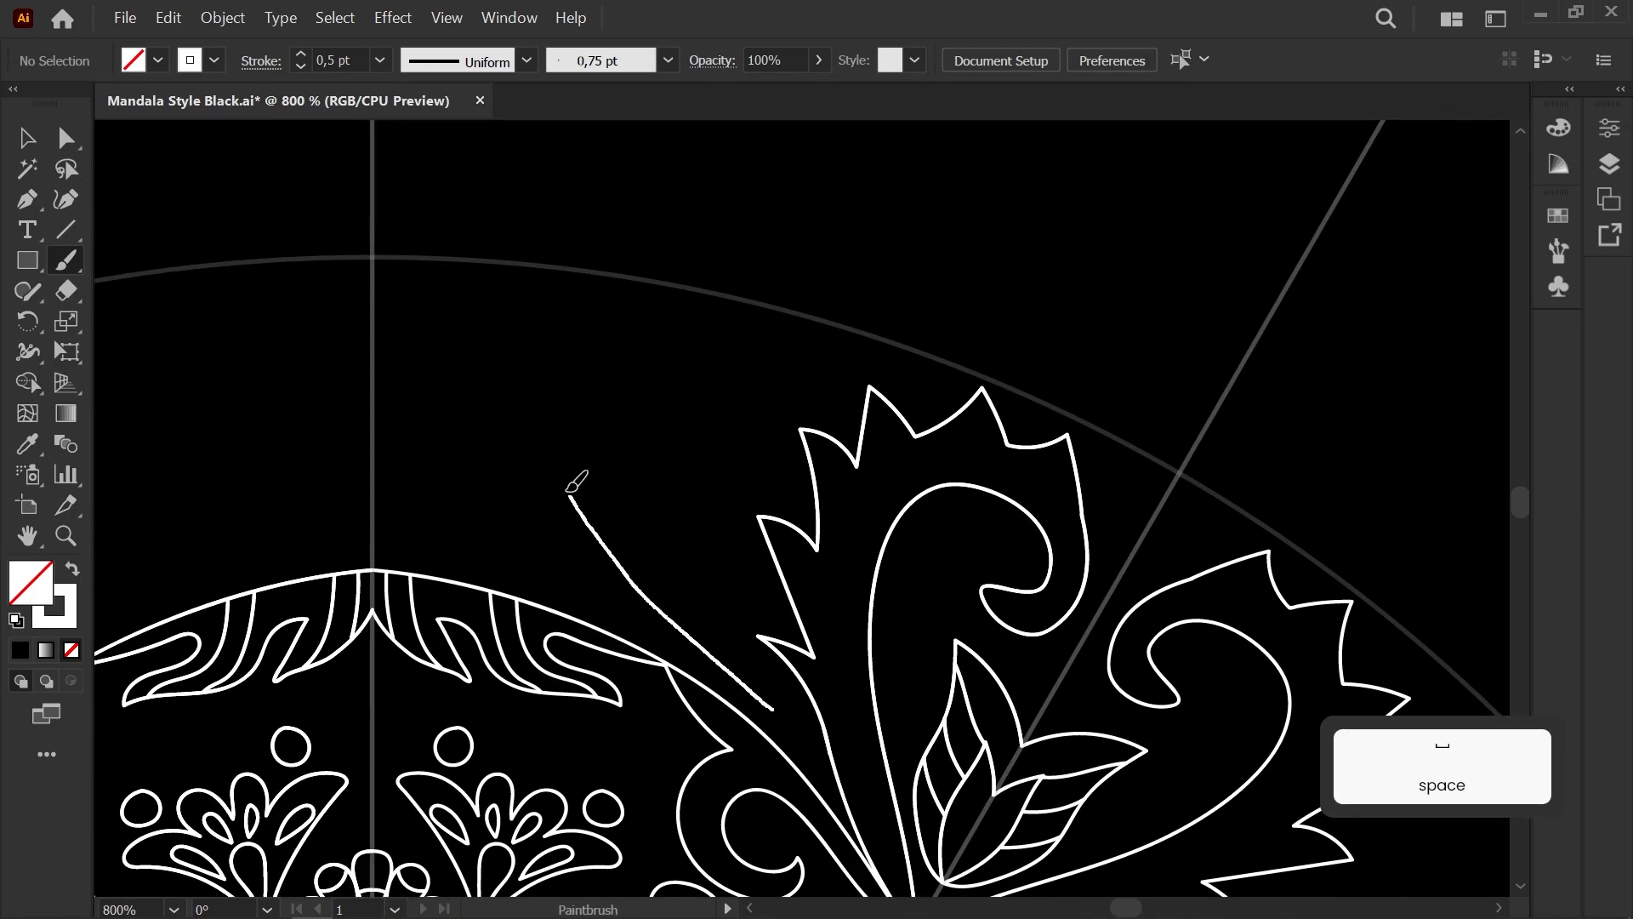
pyautogui.moveTo(625, 303)
pyautogui.mouseDown()
pyautogui.moveTo(632, 348)
pyautogui.moveTo(623, 445)
pyautogui.moveTo(640, 523)
pyautogui.mouseUp()
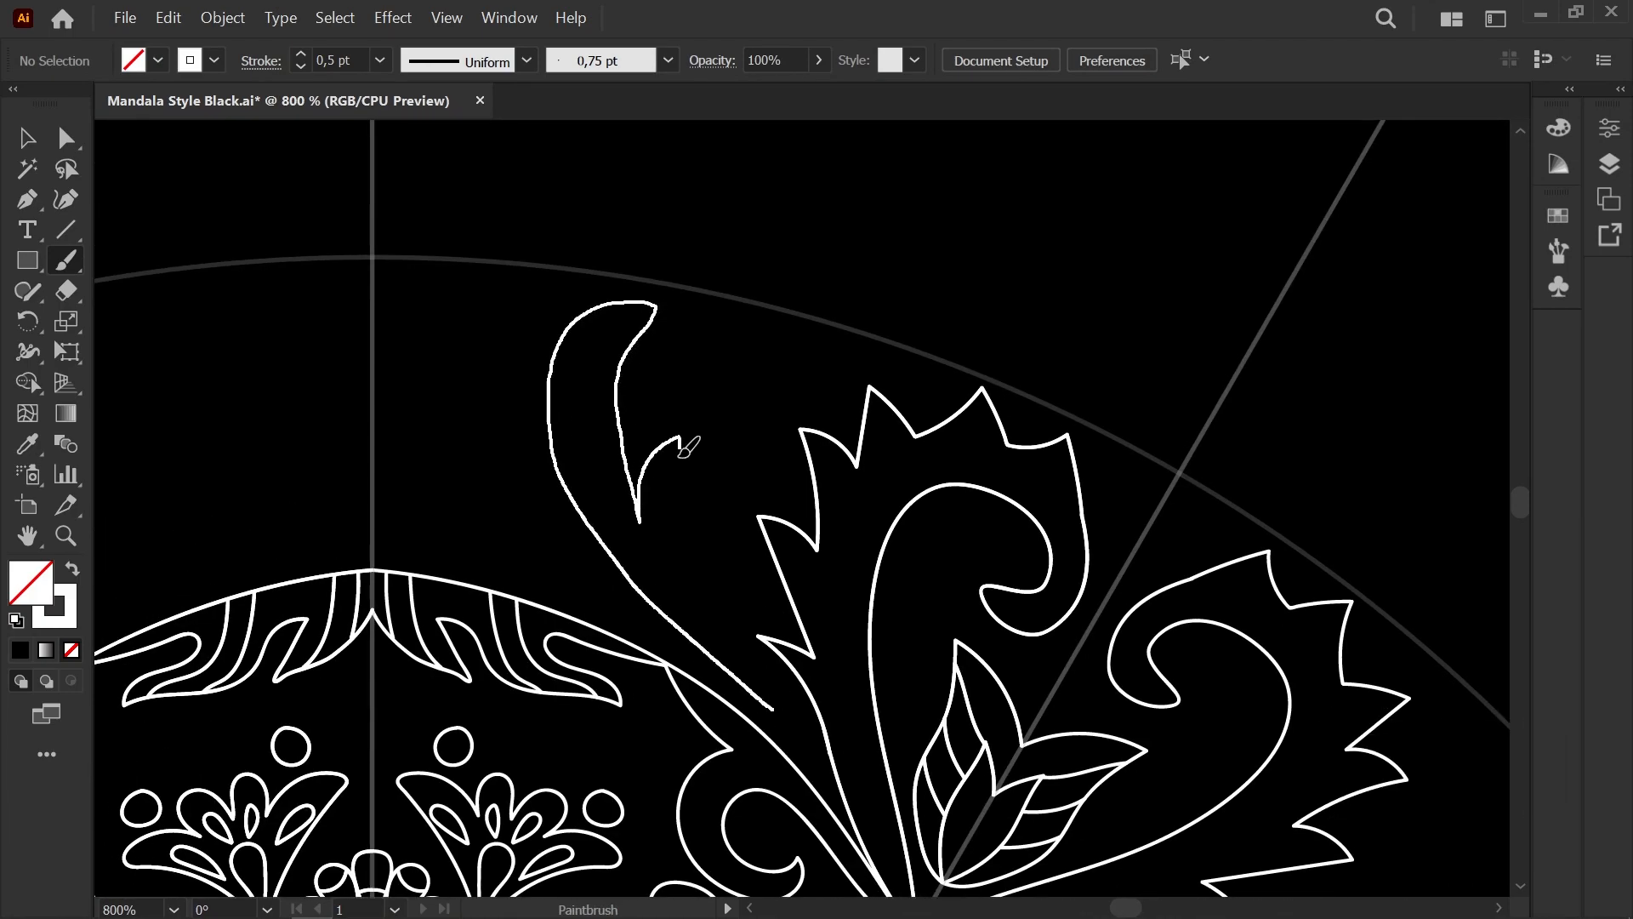
pyautogui.moveTo(730, 640); pyautogui.dragTo(773, 711)
pyautogui.scroll(-3, 734, 367)
pyautogui.moveTo(706, 357); pyautogui.dragTo(484, 263)
pyautogui.scroll(-3, 495, 286)
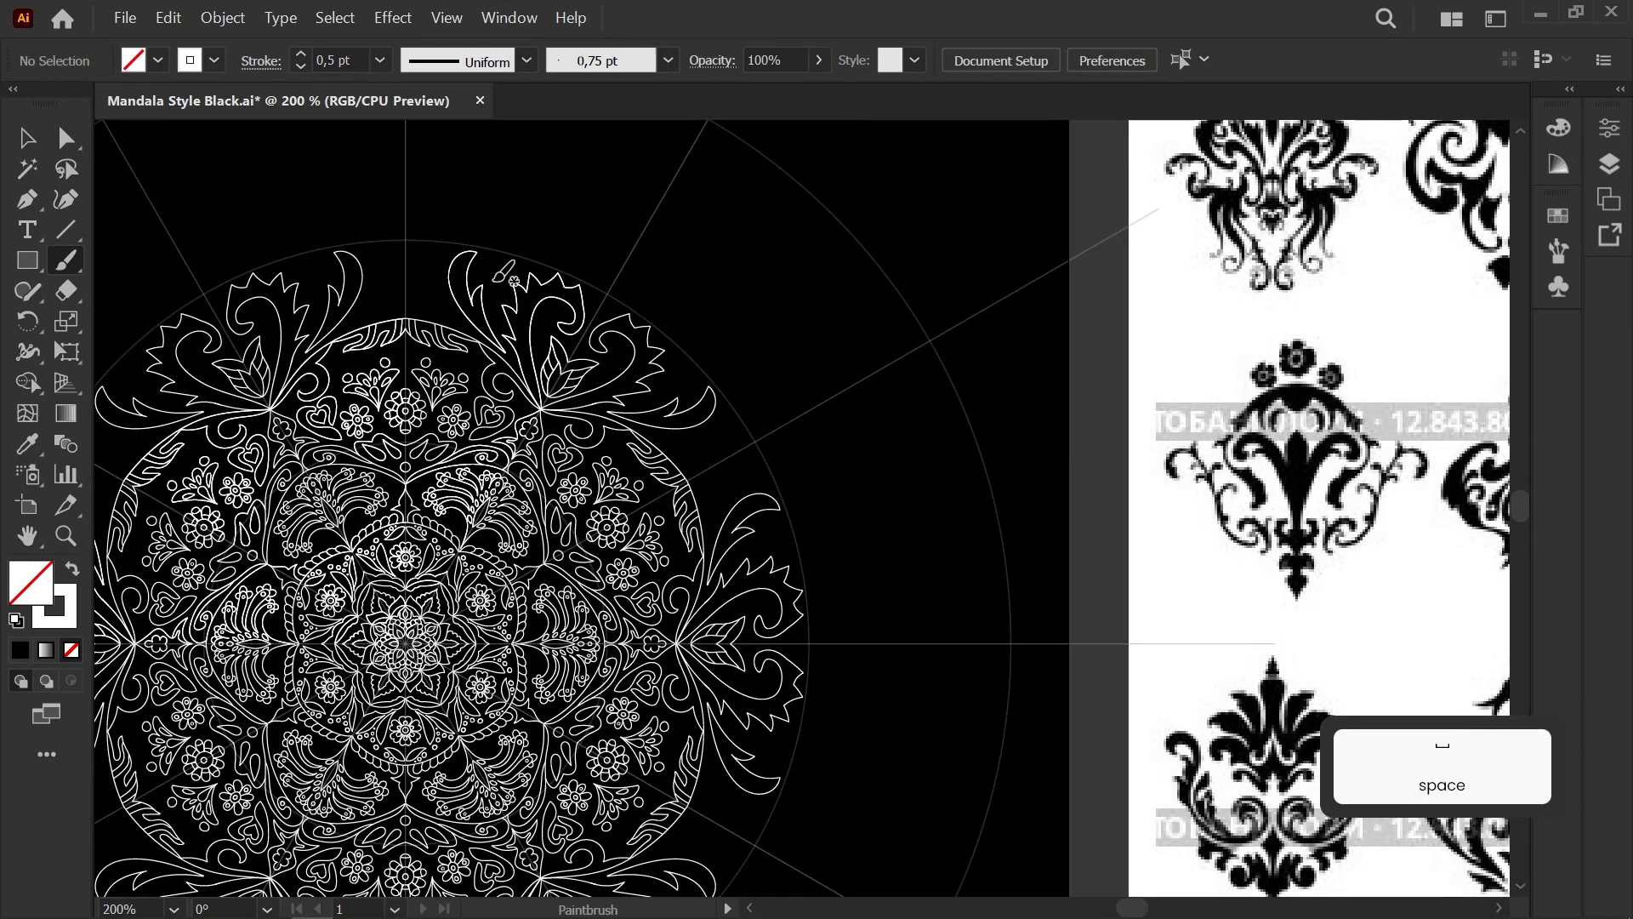
# Step: Paint a small circle inside a larger one, above the gap between the plume and the toothed scroll
pyautogui.scroll(8, 489, 247)
pyautogui.moveTo(614, 297)
pyautogui.mouseDown()
pyautogui.moveTo(600, 317)
pyautogui.moveTo(640, 313)
pyautogui.mouseUp()
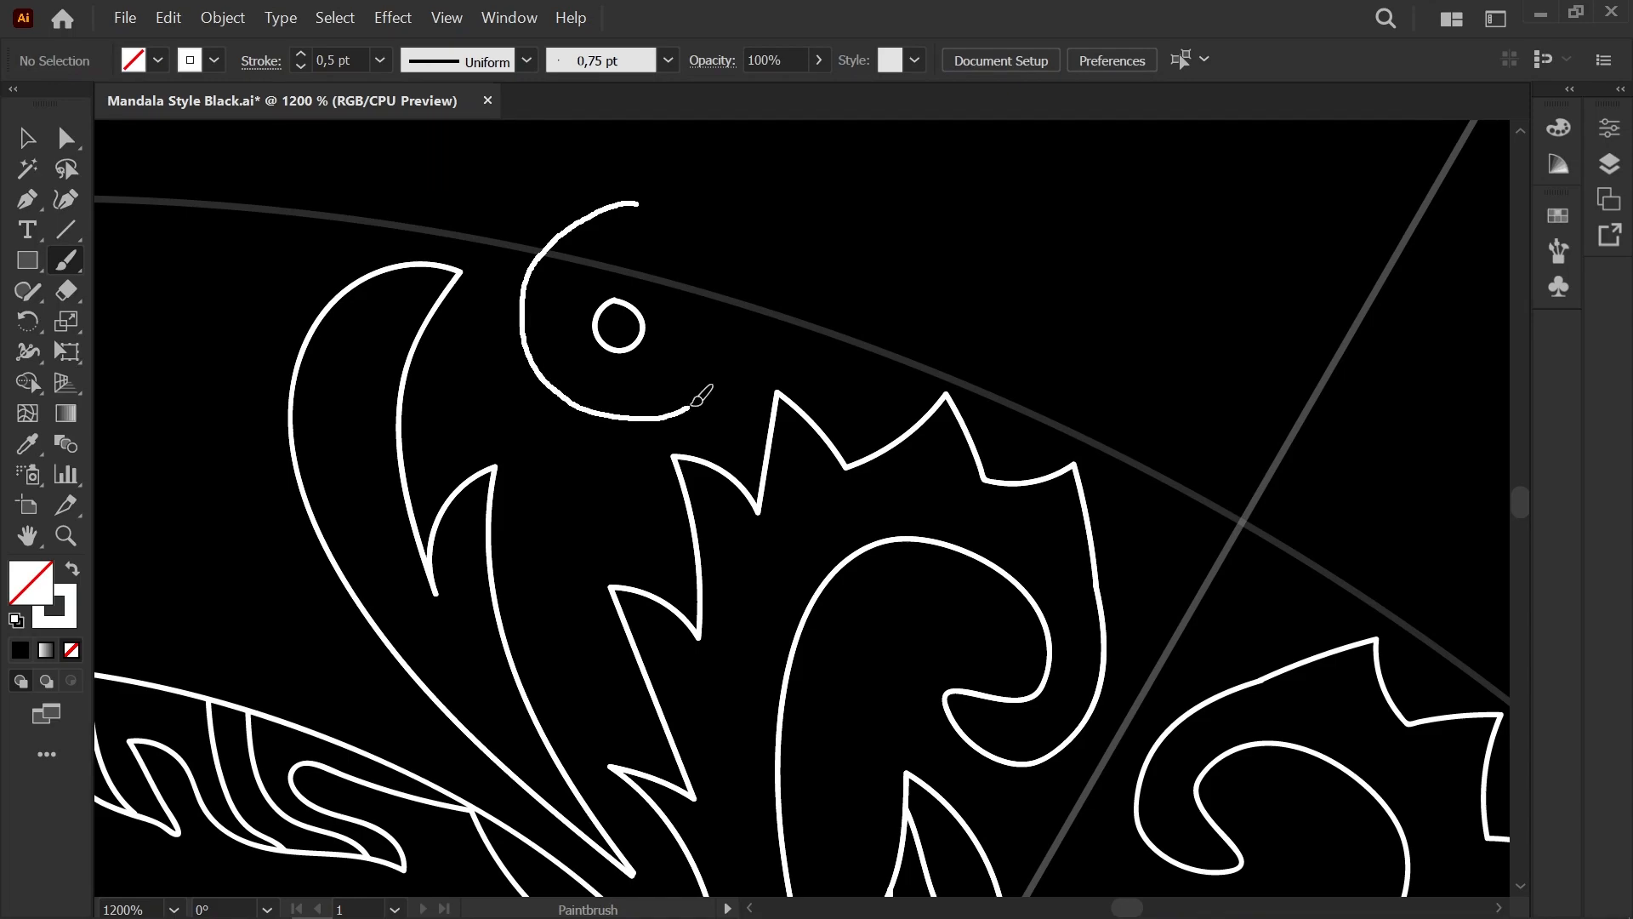
pyautogui.moveTo(658, 214)
pyautogui.mouseDown()
pyautogui.moveTo(638, 204)
pyautogui.moveTo(656, 203)
pyautogui.mouseUp()
# Step: Adjust the closing anchors of both circles and shift the small circle closer to the large one's centre
pyautogui.scroll(1, 562, 237)
pyautogui.press('a')
pyautogui.click(667, 193)
pyautogui.moveTo(654, 186); pyautogui.dragTo(660, 201)
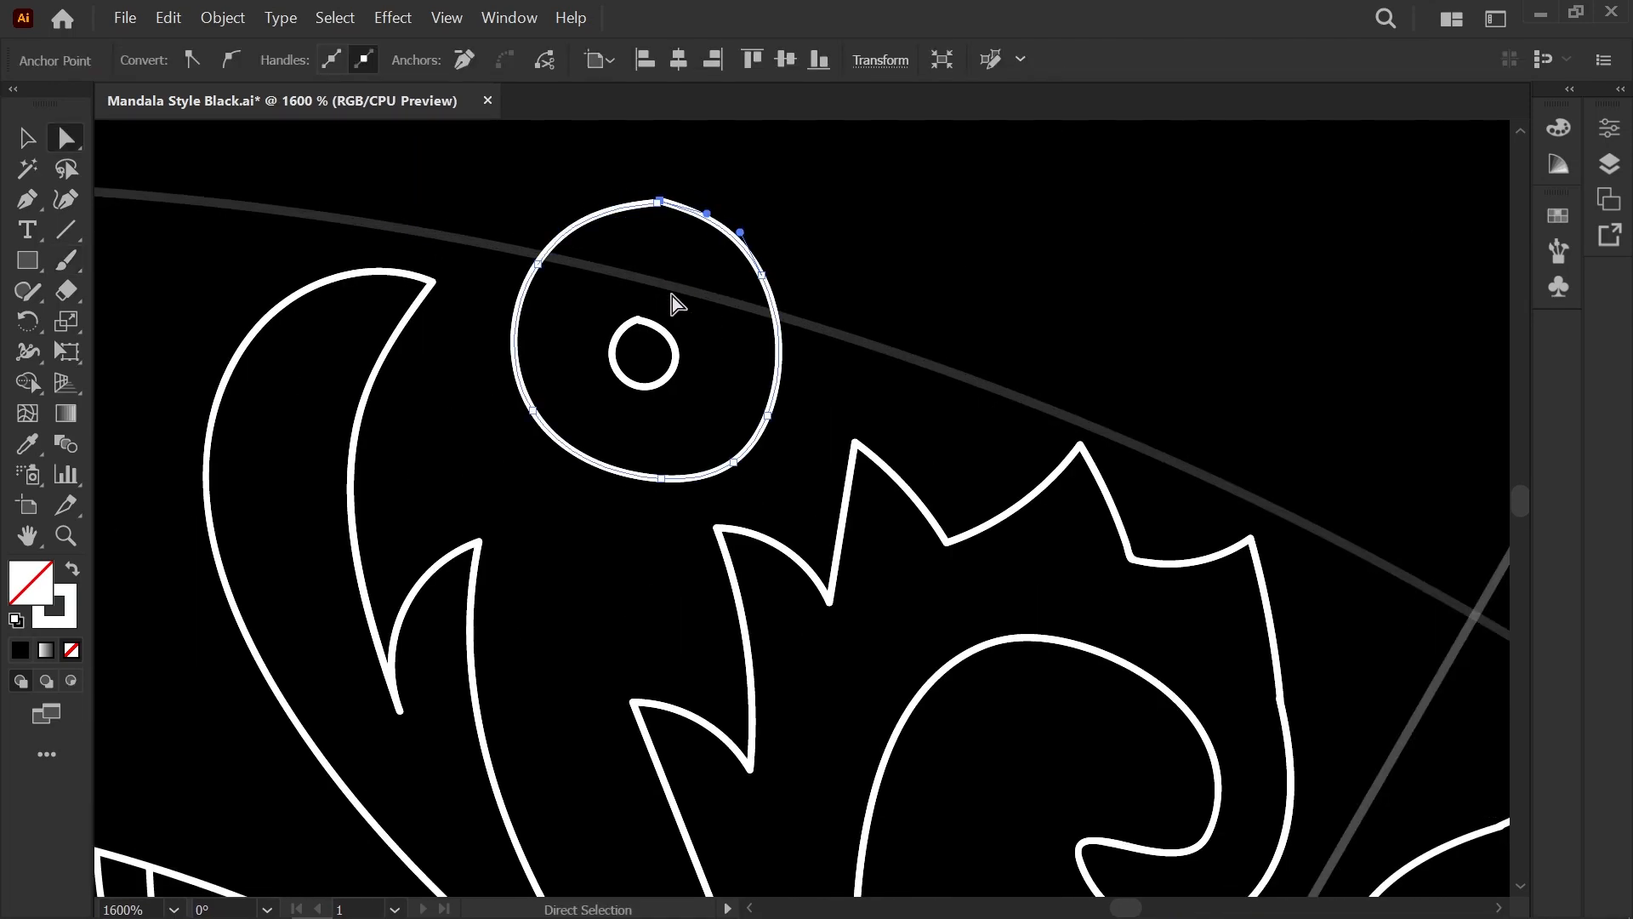
pyautogui.click(665, 332)
pyautogui.click(661, 310)
pyautogui.click(667, 204)
pyautogui.press('a')
pyautogui.click(668, 211)
pyautogui.click(678, 255)
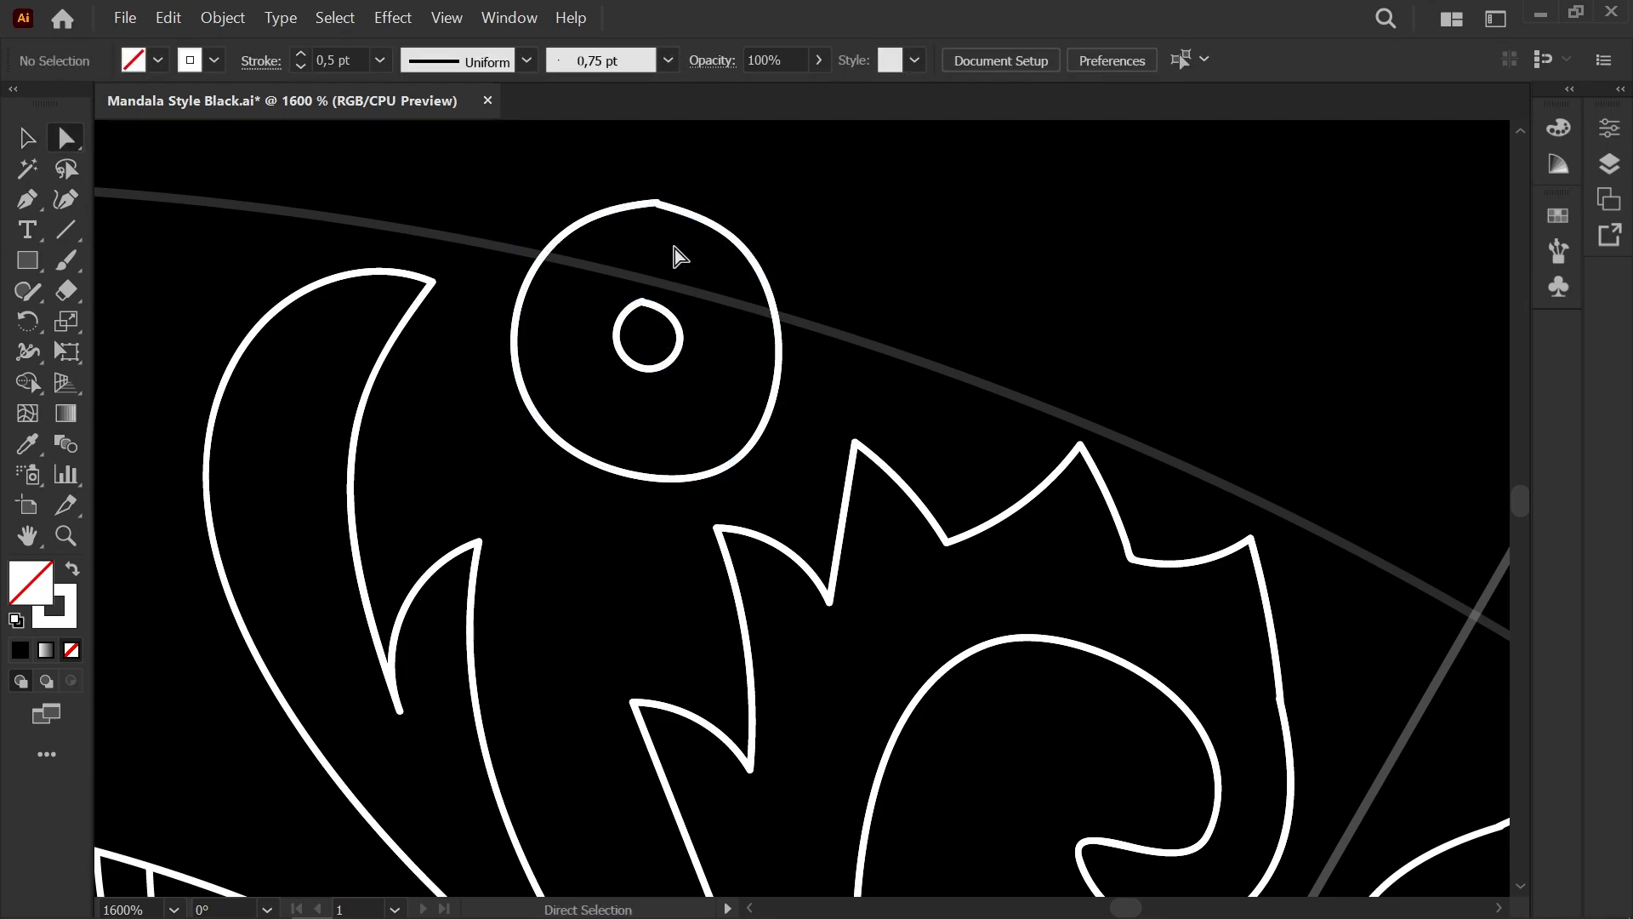
# Step: Paint a seven-petal flower outline around the small circle, using the large circle as a guide
pyautogui.scroll(2, 630, 323)
pyautogui.press('b')
pyautogui.moveTo(569, 375); pyautogui.dragTo(561, 286)
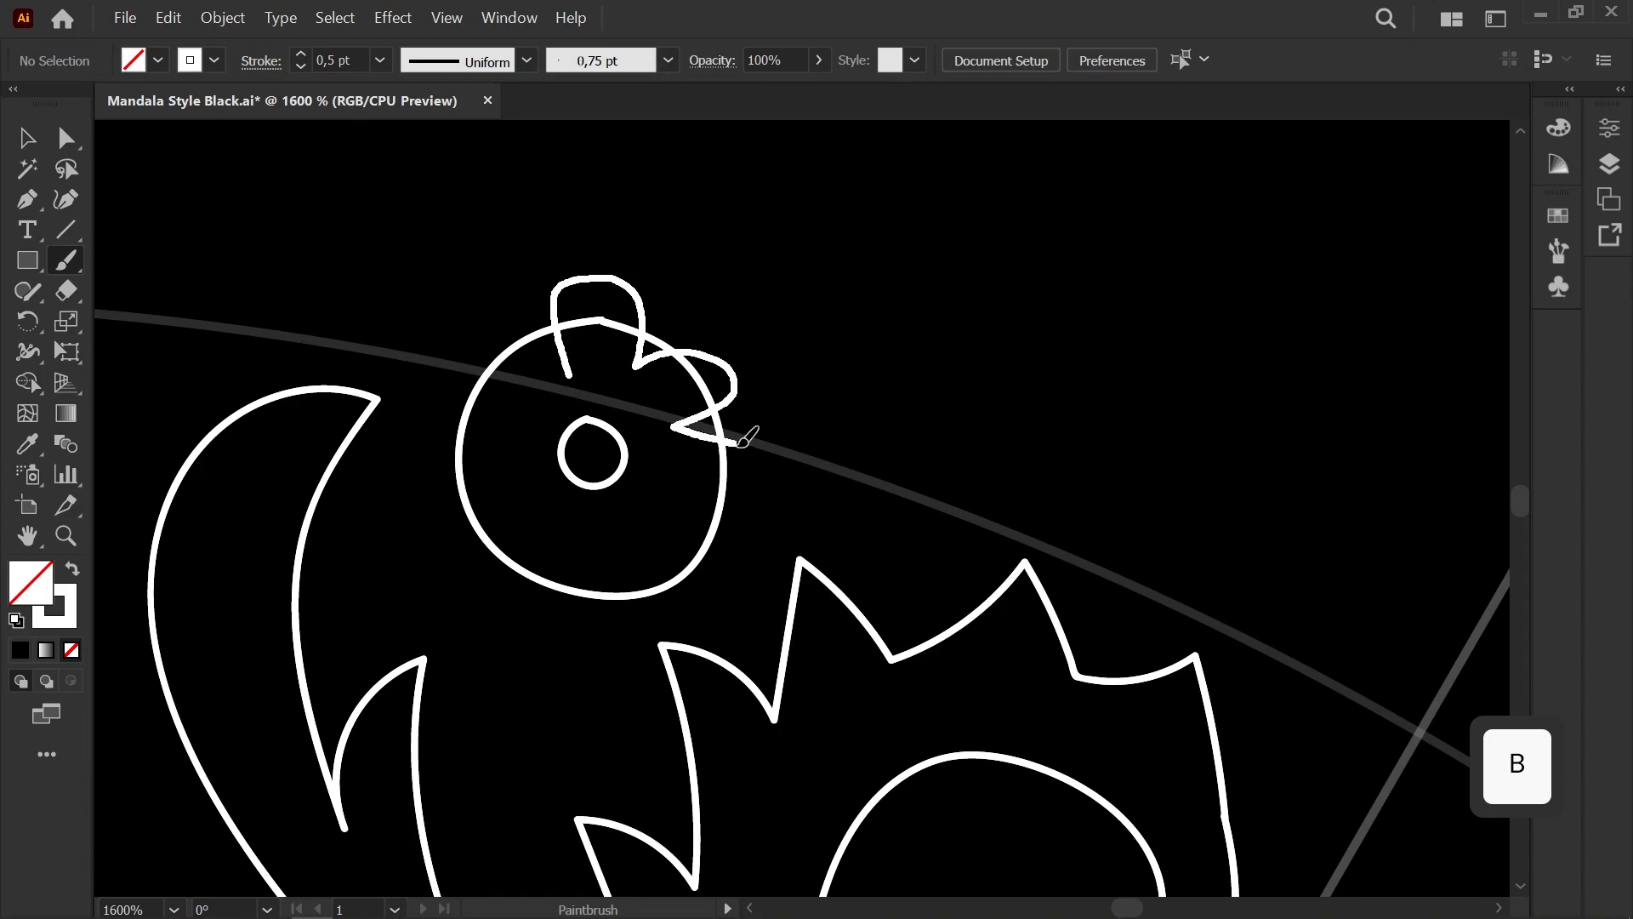
pyautogui.hotkey('ctrl', 'z')
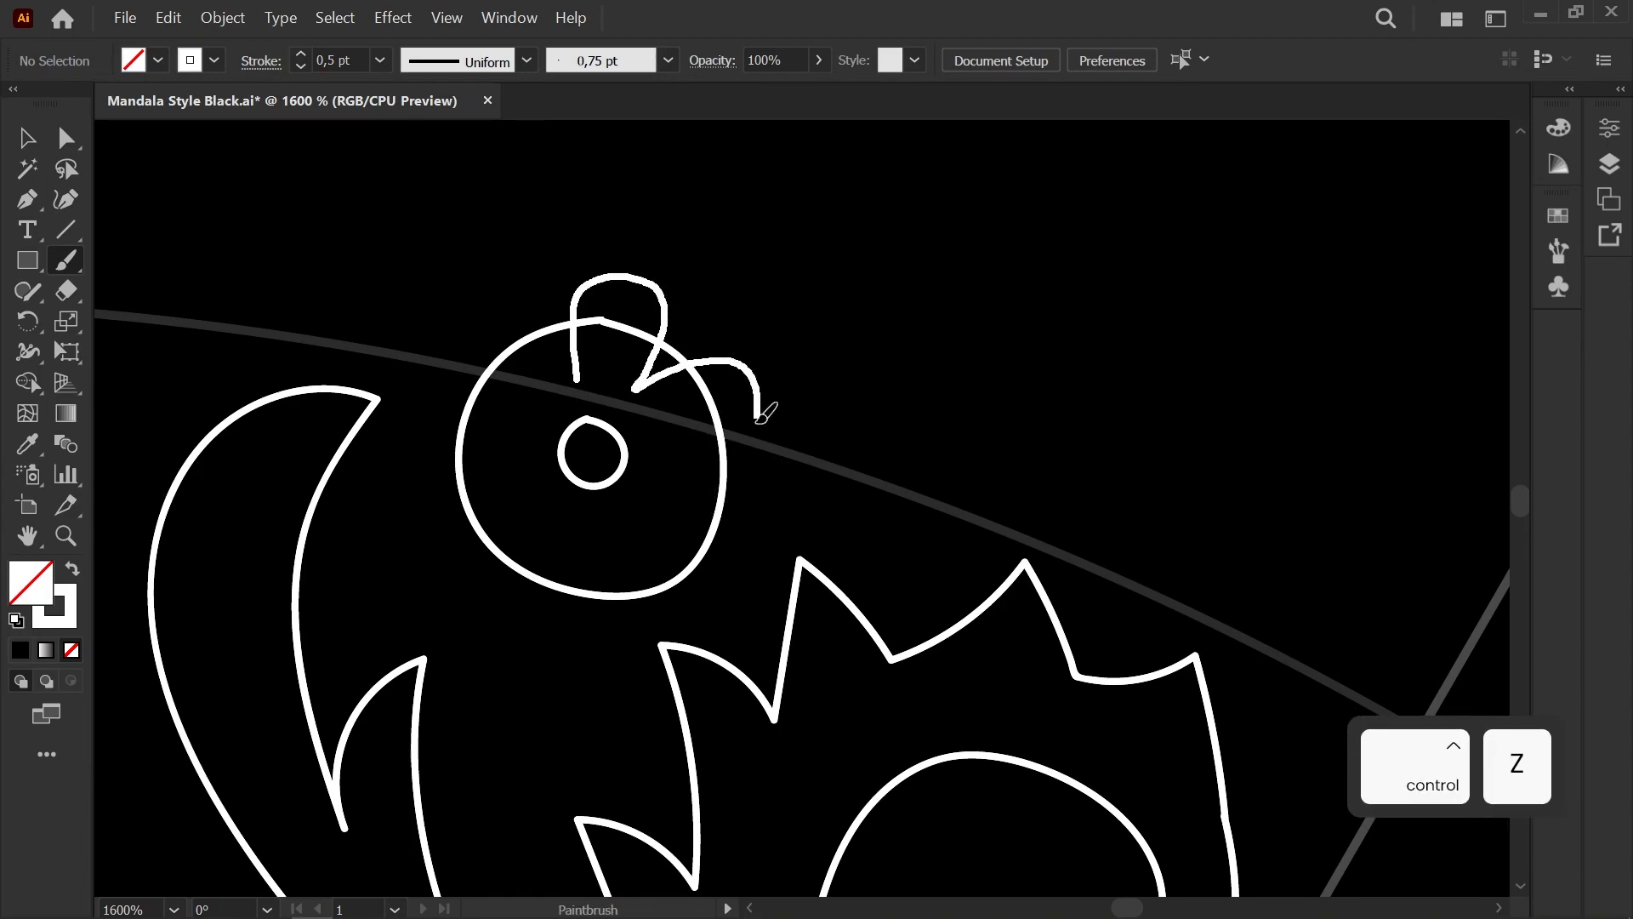
pyautogui.moveTo(758, 412); pyautogui.dragTo(688, 459)
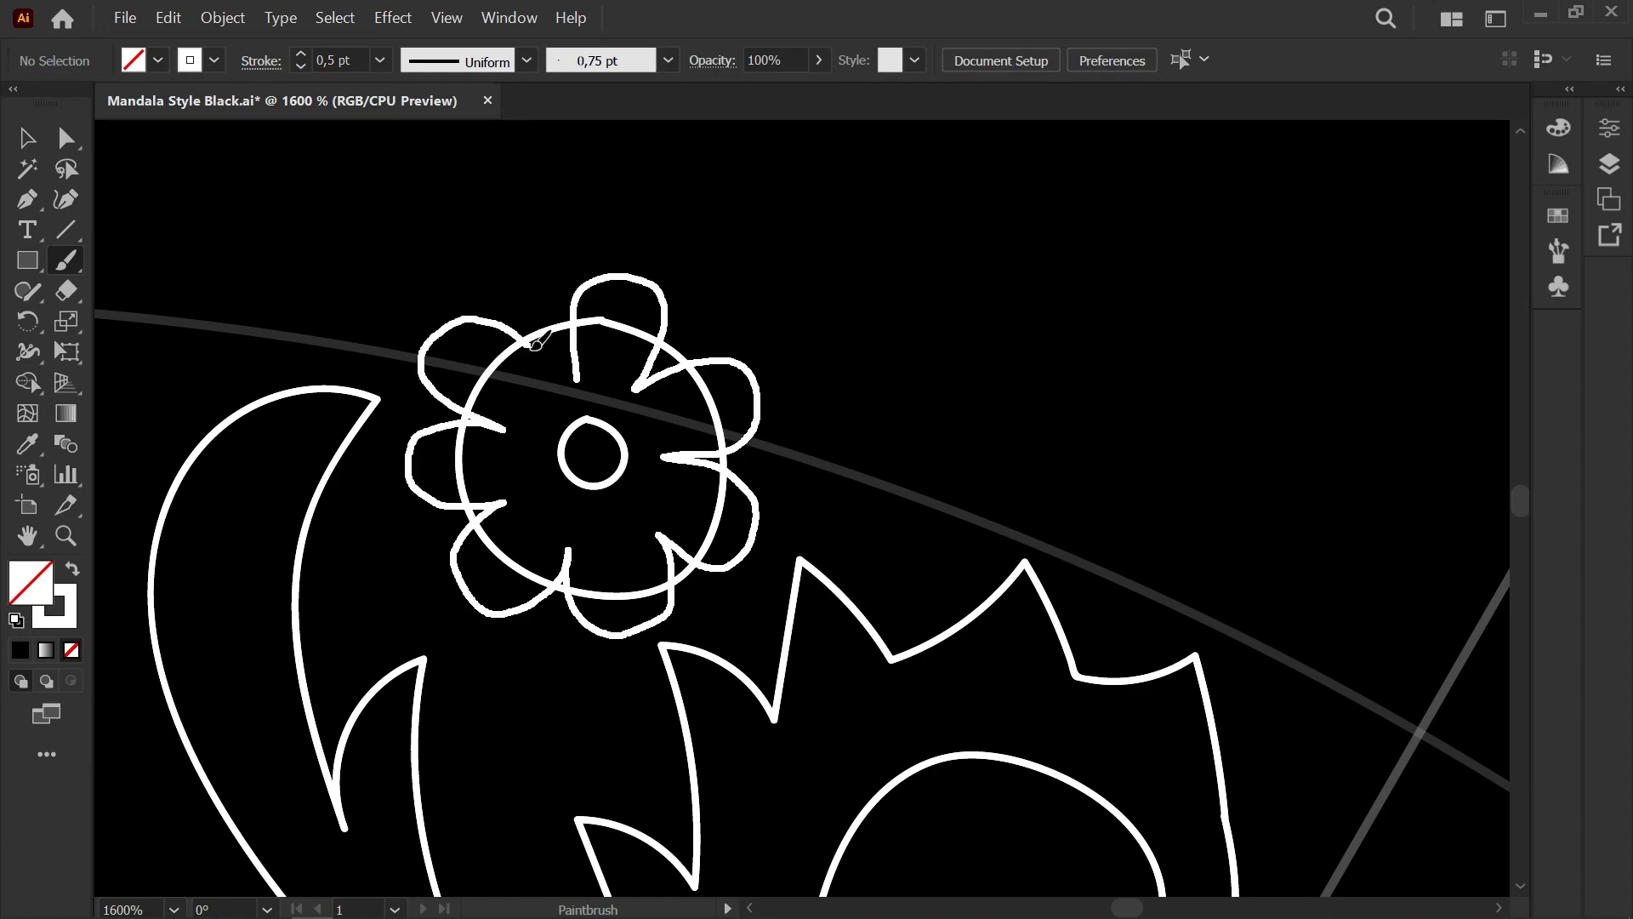
# Step: Close the flower outline between its first and last petals and round the top petal by adjusting anchors and handles
pyautogui.scroll(2, 584, 353)
pyautogui.press('a')
pyautogui.click(571, 395)
pyautogui.moveTo(574, 403); pyautogui.dragTo(552, 406)
pyautogui.moveTo(559, 302); pyautogui.dragTo(546, 302)
pyautogui.moveTo(538, 418); pyautogui.dragTo(546, 409)
pyautogui.click(551, 406)
pyautogui.moveTo(602, 212); pyautogui.dragTo(584, 216)
pyautogui.moveTo(684, 199); pyautogui.dragTo(660, 200)
pyautogui.click(625, 290)
# Step: Delete the large guide circle crossing the flower's petals
pyautogui.scroll(-3, 629, 296)
pyautogui.scroll(2, 633, 361)
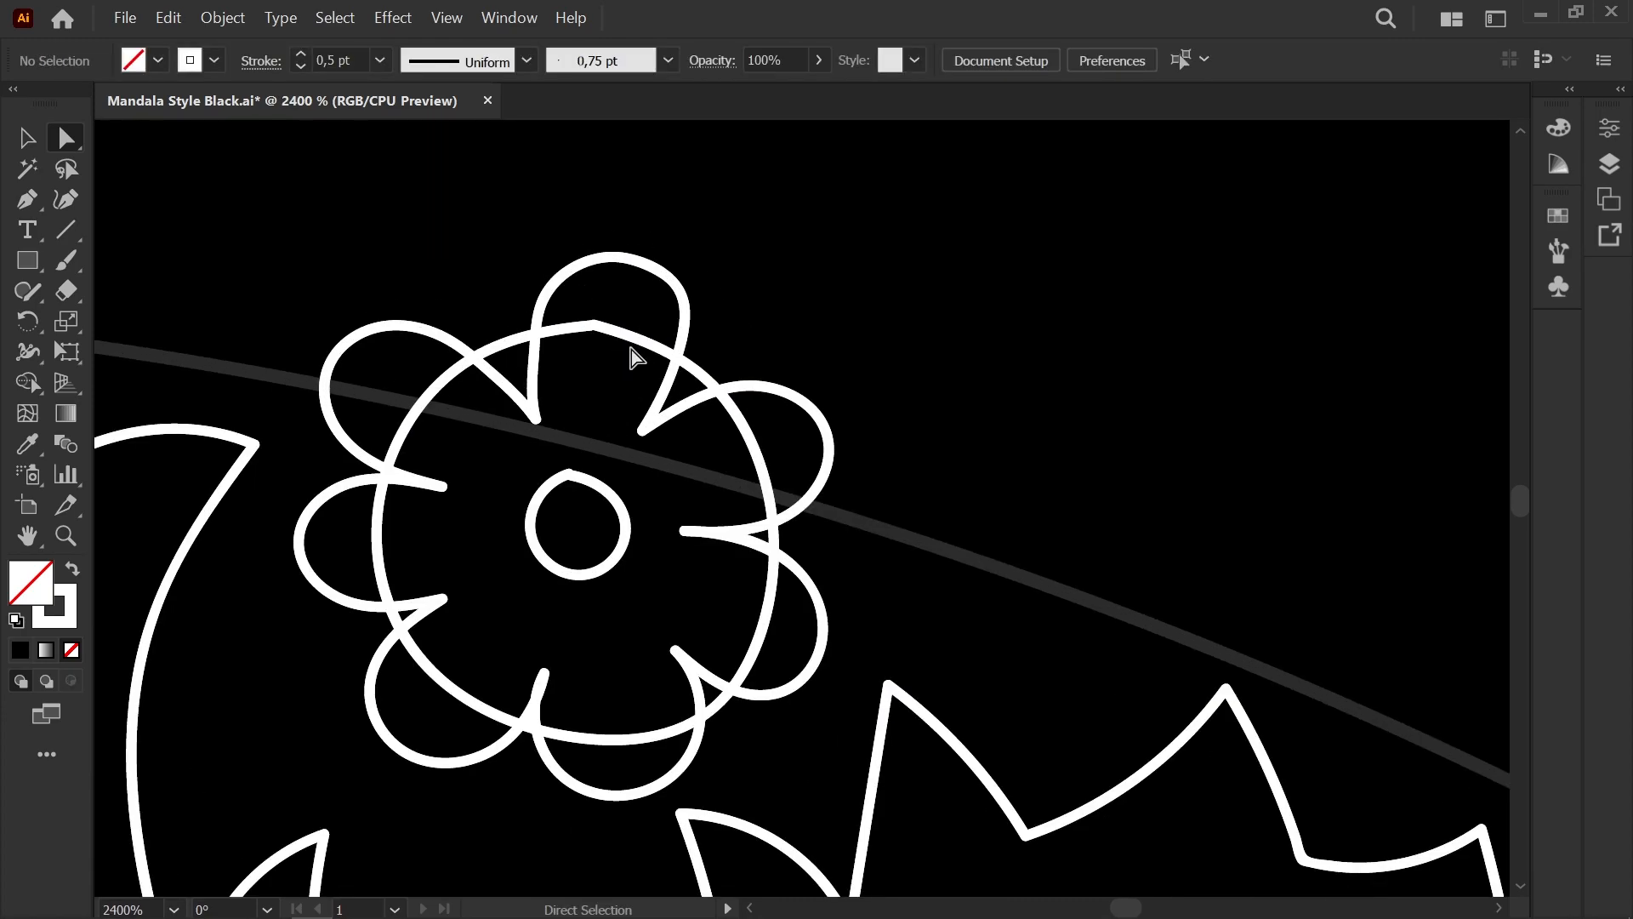
pyautogui.press('Delete')
pyautogui.press('Delete')
# Step: Round the flower's upper-left petal and adjust the anchors of the small centre circle
pyautogui.scroll(1, 545, 476)
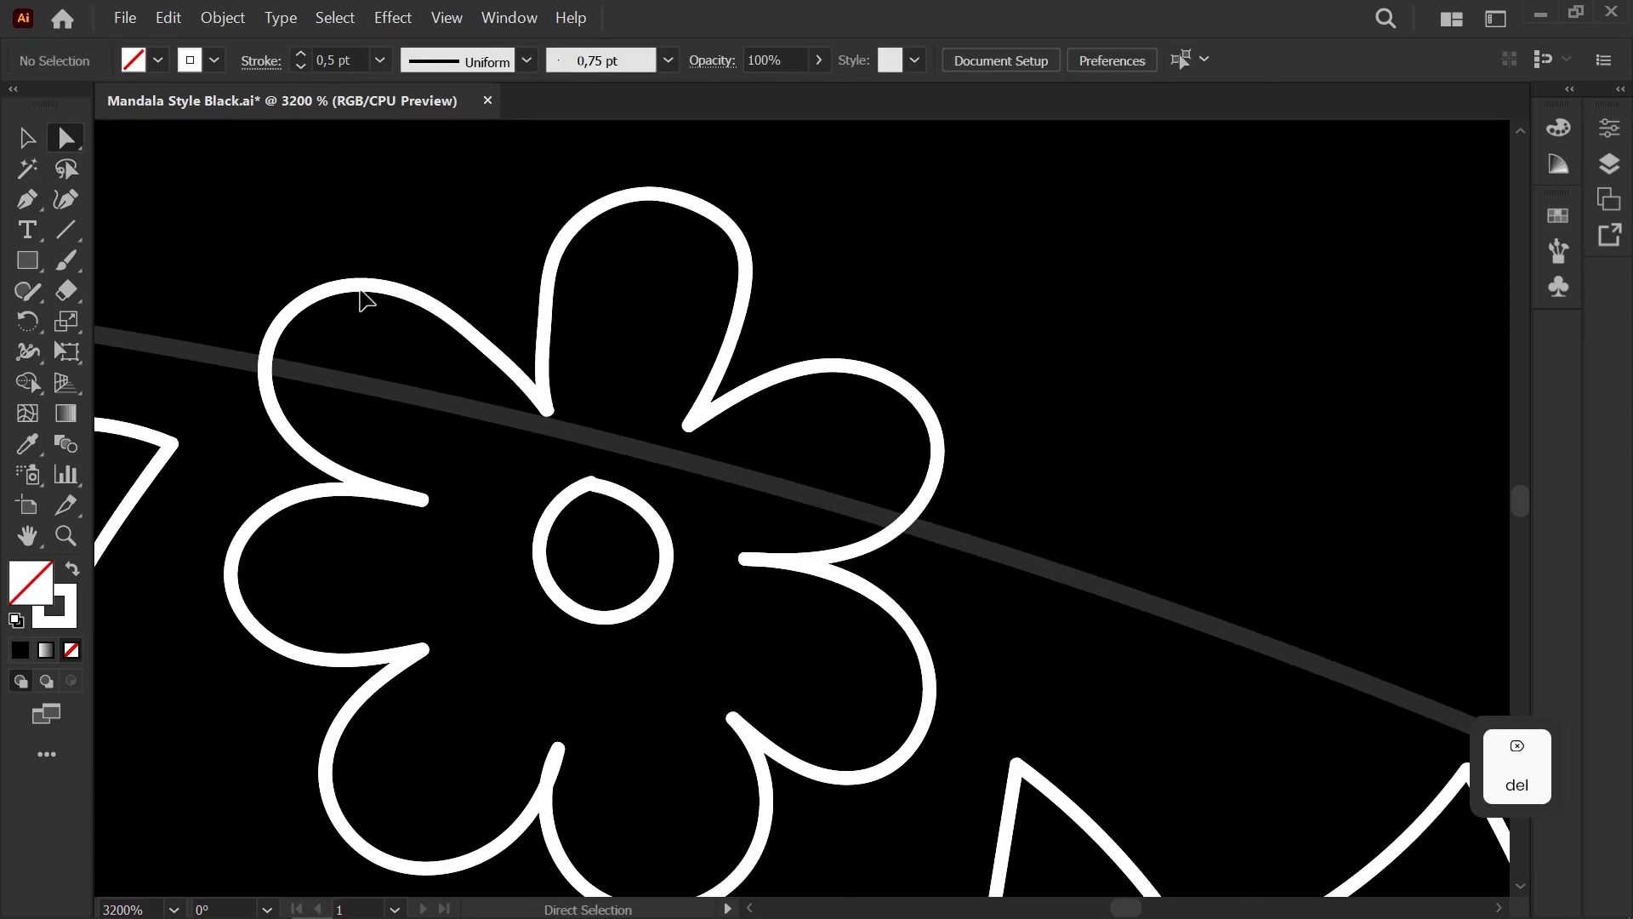
pyautogui.click(364, 282)
pyautogui.moveTo(363, 282); pyautogui.dragTo(358, 277)
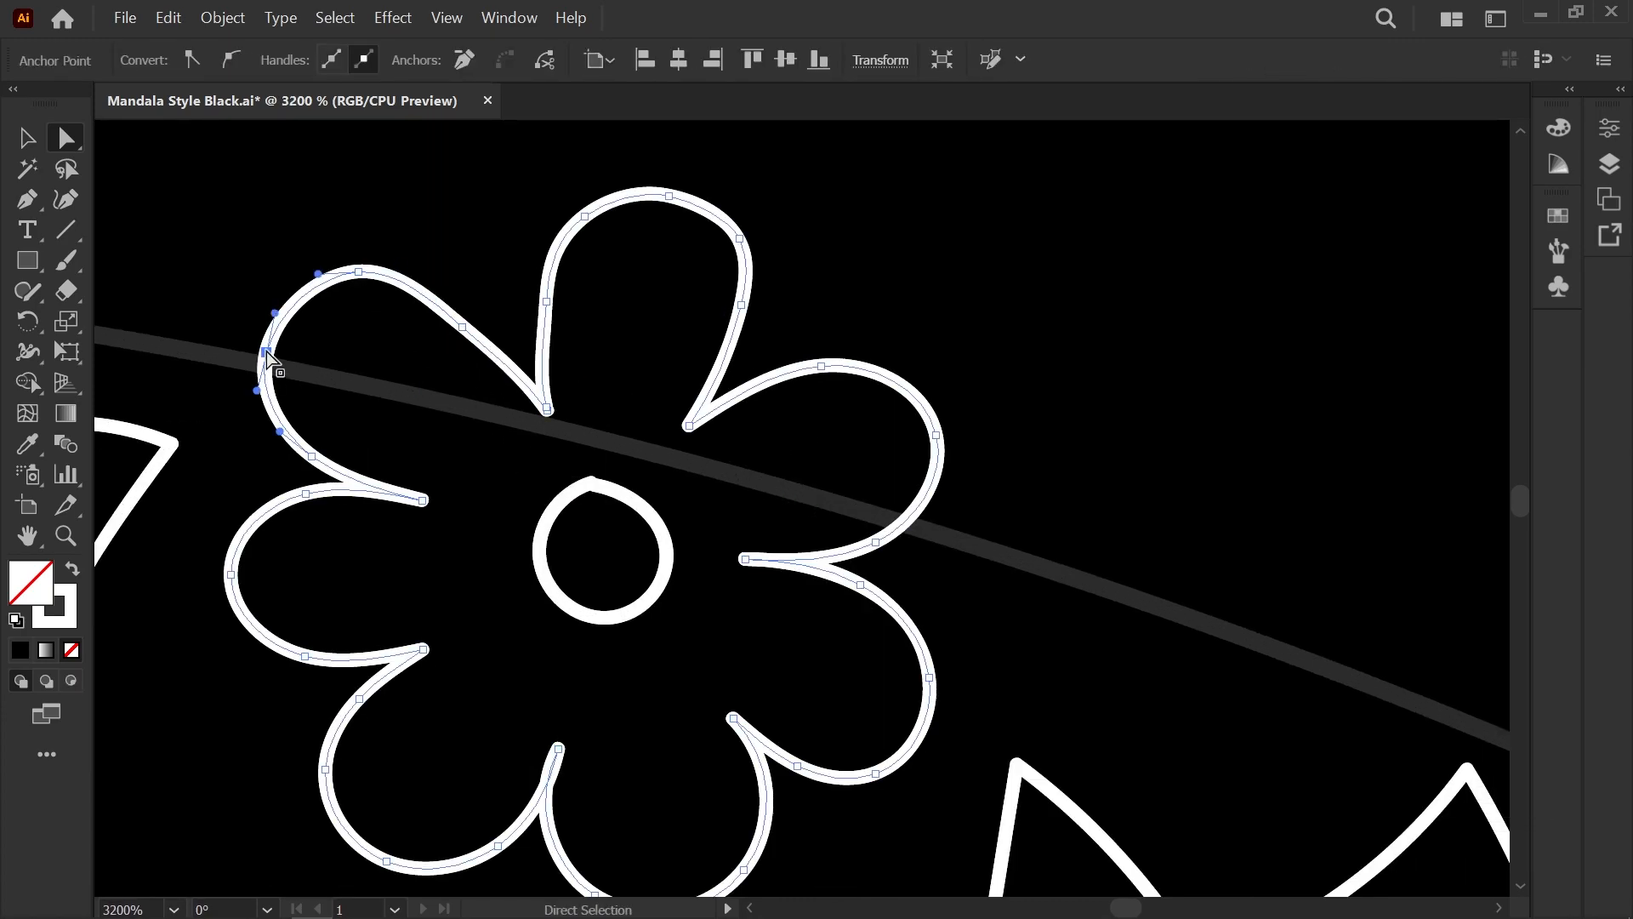
pyautogui.click(593, 485)
pyautogui.click(591, 487)
pyautogui.moveTo(558, 490); pyautogui.dragTo(593, 540)
pyautogui.moveTo(525, 830); pyautogui.dragTo(628, 380)
pyautogui.click(545, 535)
pyautogui.click(577, 454)
pyautogui.click(614, 489)
pyautogui.scroll(-6, 617, 483)
pyautogui.scroll(4, 620, 357)
pyautogui.press('b')
pyautogui.moveTo(628, 319)
pyautogui.mouseDown()
pyautogui.moveTo(662, 444)
pyautogui.moveTo(695, 367)
pyautogui.mouseUp()
pyautogui.scroll(2, 656, 430)
pyautogui.scroll(-2, 652, 465)
pyautogui.hotkey('ctrl', 'z')
pyautogui.scroll(3, 665, 425)
pyautogui.moveTo(663, 495)
pyautogui.mouseDown()
pyautogui.moveTo(608, 379)
pyautogui.moveTo(549, 444)
pyautogui.moveTo(738, 532)
pyautogui.mouseUp()
pyautogui.scroll(-4, 738, 527)
pyautogui.scroll(3, 722, 482)
pyautogui.hotkey('ctrl', 'z')
# Step: Paint a smaller petal contour inside the flower, touching the notches between the outer petals
pyautogui.moveTo(696, 666); pyautogui.dragTo(696, 667)
pyautogui.moveTo(711, 521)
pyautogui.mouseDown()
pyautogui.moveTo(792, 432)
pyautogui.moveTo(822, 438)
pyautogui.moveTo(930, 302)
pyautogui.moveTo(957, 437)
pyautogui.moveTo(1004, 455)
pyautogui.moveTo(1018, 581)
pyautogui.mouseUp()
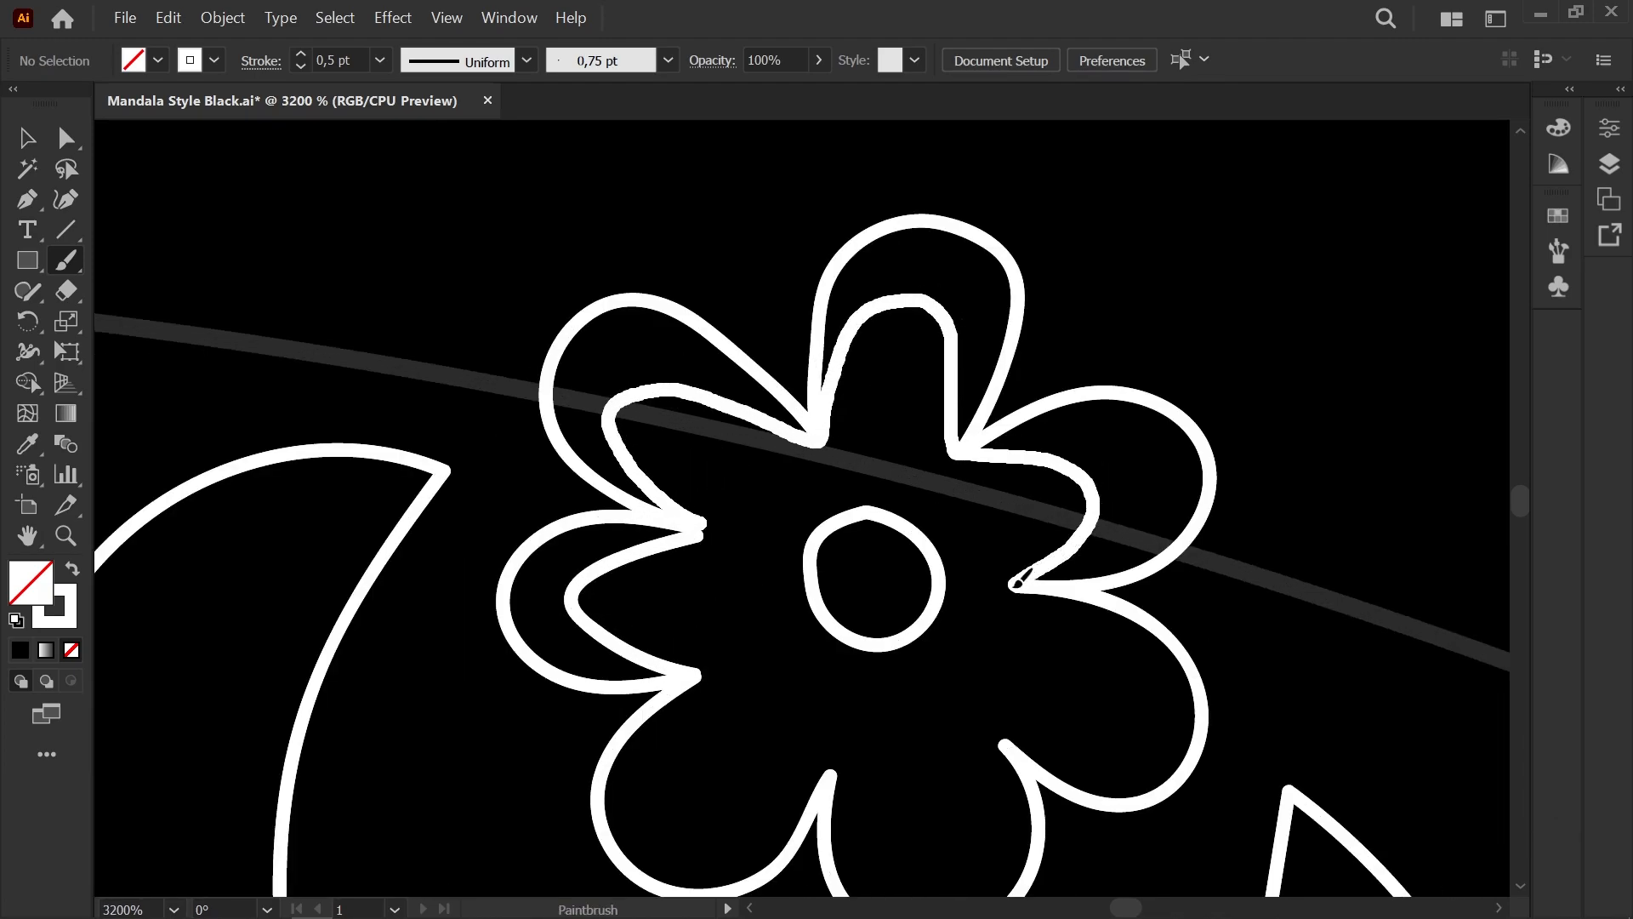
pyautogui.moveTo(974, 832)
pyautogui.mouseDown()
pyautogui.moveTo(856, 829)
pyautogui.moveTo(830, 782)
pyautogui.moveTo(704, 831)
pyautogui.moveTo(667, 733)
pyautogui.mouseUp()
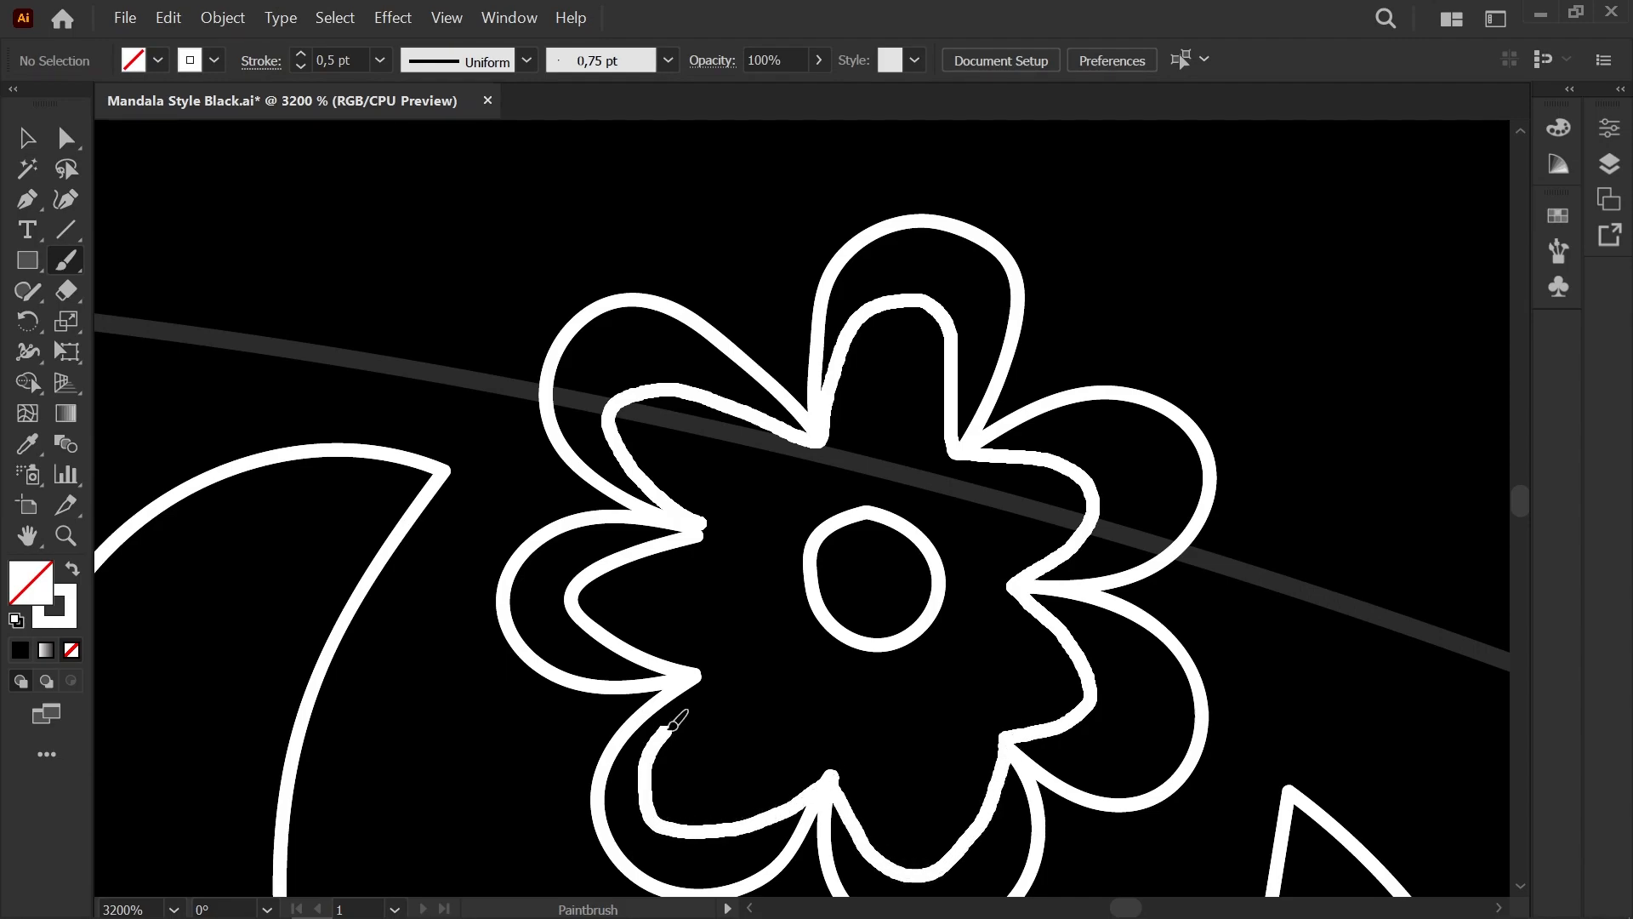
# Step: Align the end anchors of the inner petal contour with the notches beside the flower's left petal
pyautogui.scroll(-6, 738, 638)
pyautogui.scroll(8, 738, 638)
pyautogui.press('a')
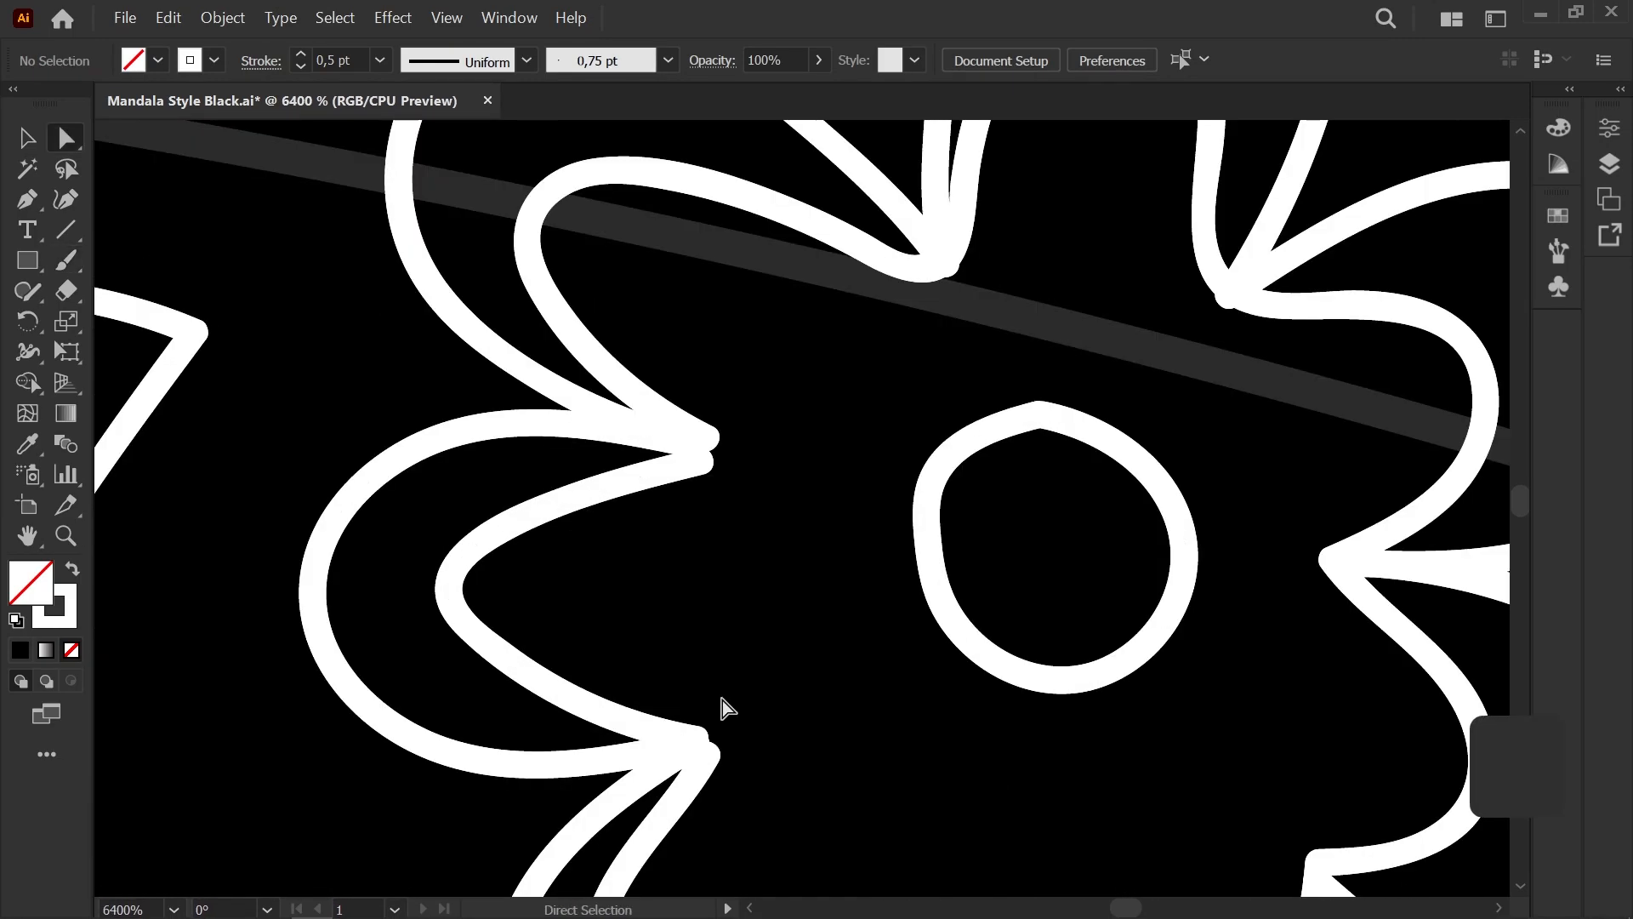
pyautogui.moveTo(732, 682); pyautogui.dragTo(730, 457)
pyautogui.click(696, 540)
pyautogui.moveTo(690, 292); pyautogui.dragTo(732, 437)
pyautogui.click(745, 360)
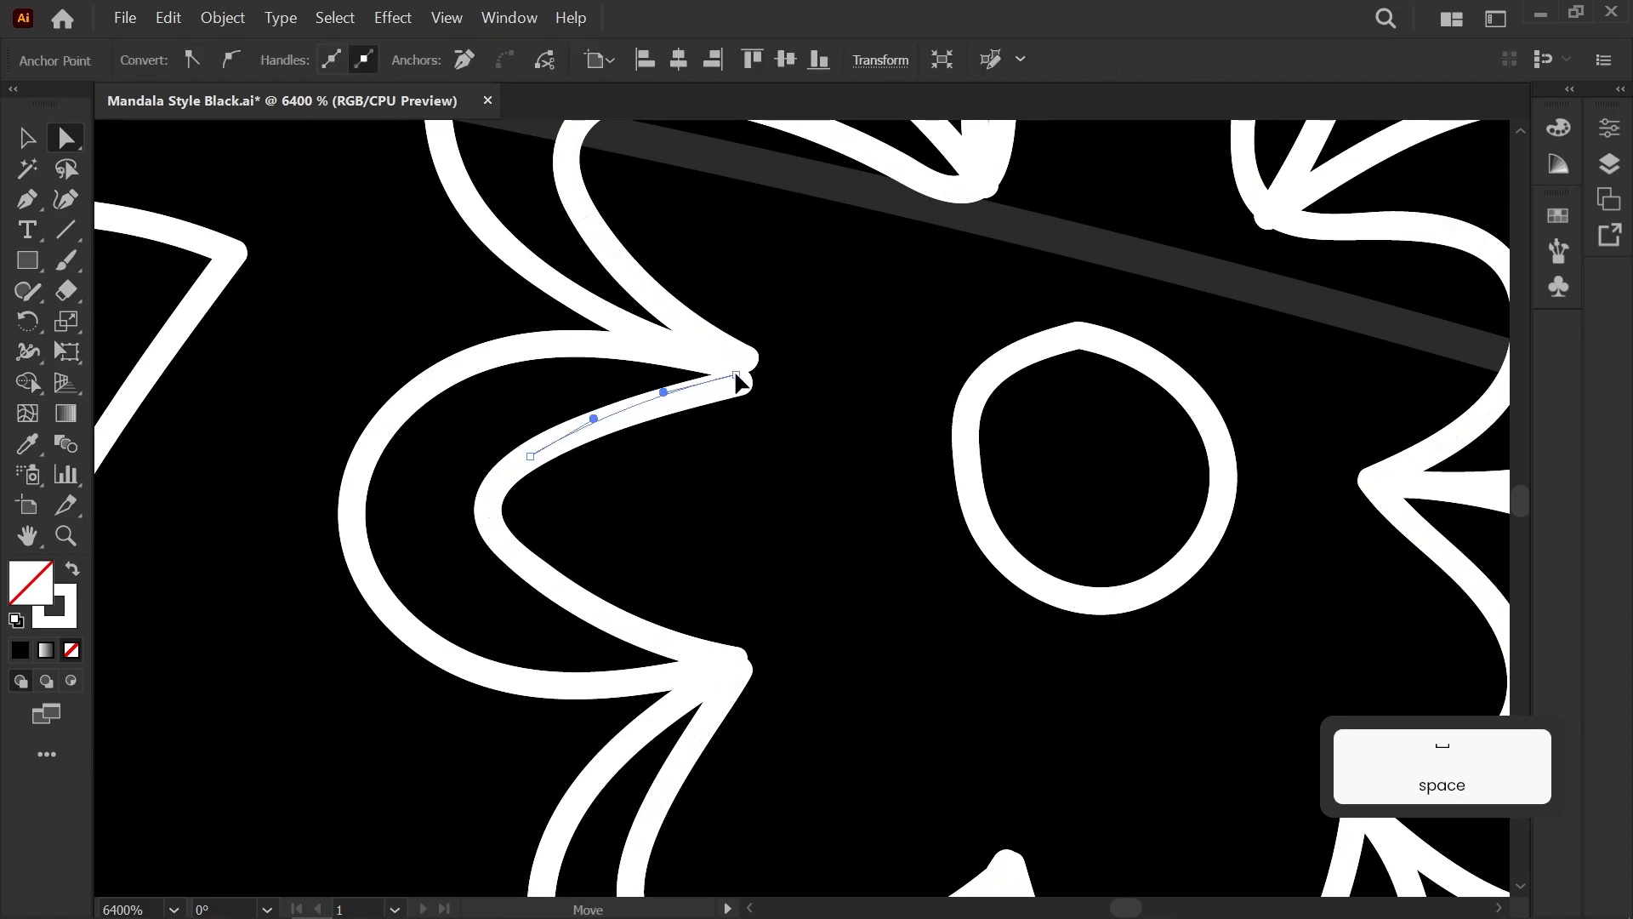
pyautogui.moveTo(745, 360); pyautogui.dragTo(738, 366)
pyautogui.click(879, 379)
# Step: Adjust the inner contour's anchors around the notch between the flower's top petal and the petal to its right
pyautogui.scroll(-1, 1018, 198)
pyautogui.moveTo(1019, 198); pyautogui.dragTo(757, 361)
pyautogui.click(941, 368)
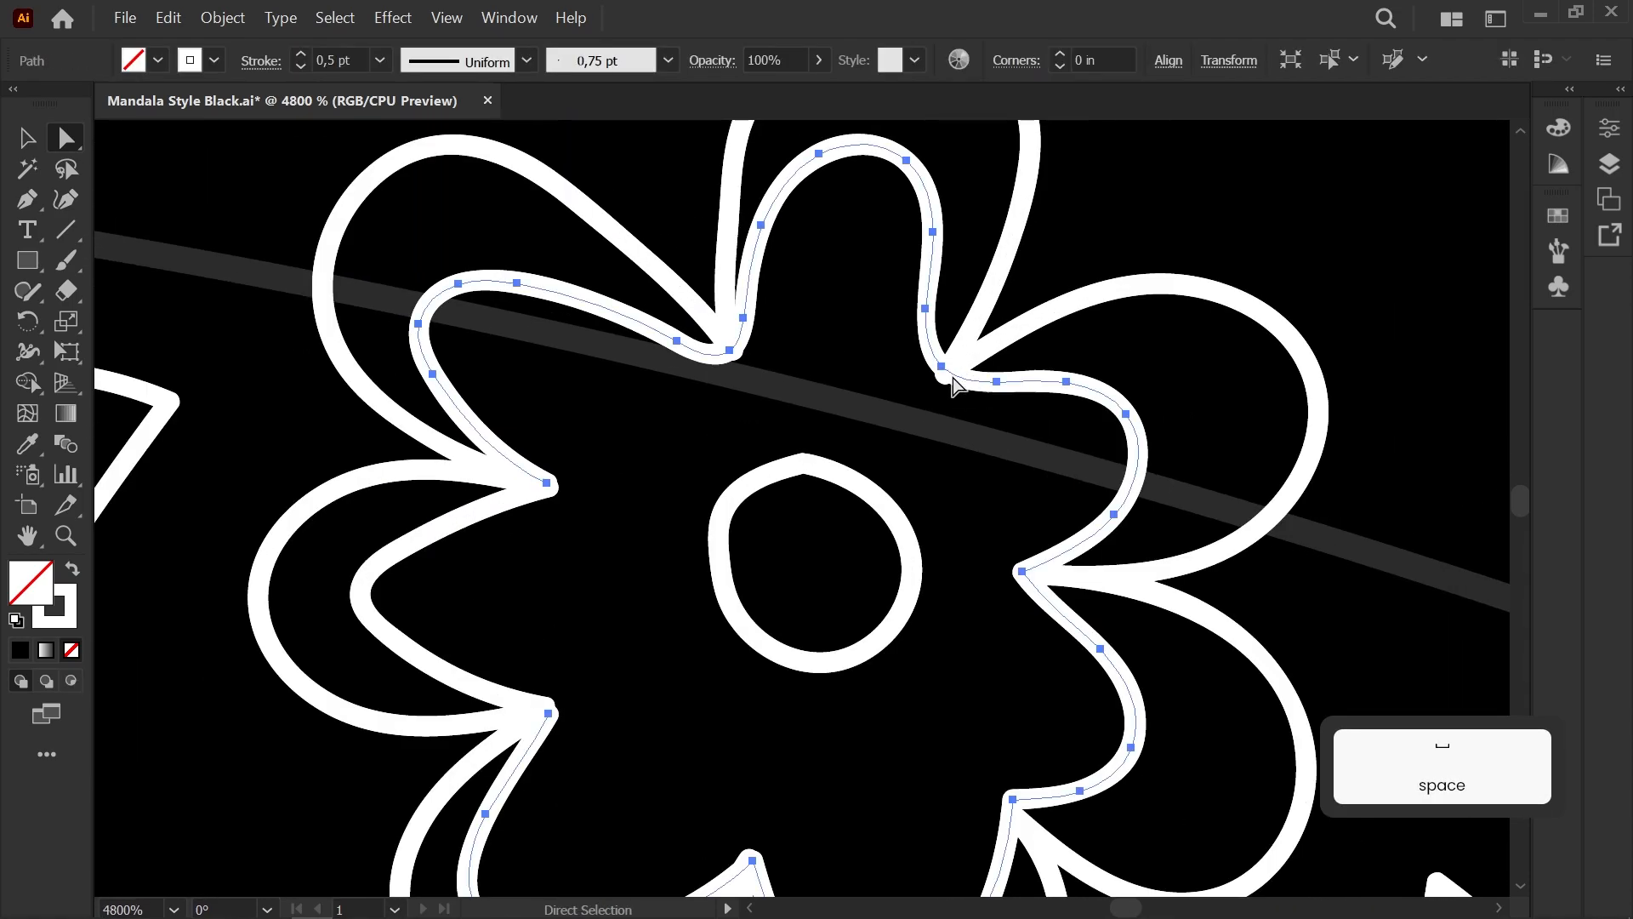
pyautogui.moveTo(942, 368); pyautogui.dragTo(943, 380)
pyautogui.moveTo(926, 308); pyautogui.dragTo(938, 282)
pyautogui.click(1002, 383)
pyautogui.moveTo(997, 382); pyautogui.dragTo(1001, 374)
pyautogui.click(993, 442)
# Step: Paint a curved inner line following the outer edge of the plume's long curved tip beside the flower
pyautogui.scroll(-4, 986, 439)
pyautogui.moveTo(984, 438); pyautogui.dragTo(878, 375)
pyautogui.scroll(-4, 766, 366)
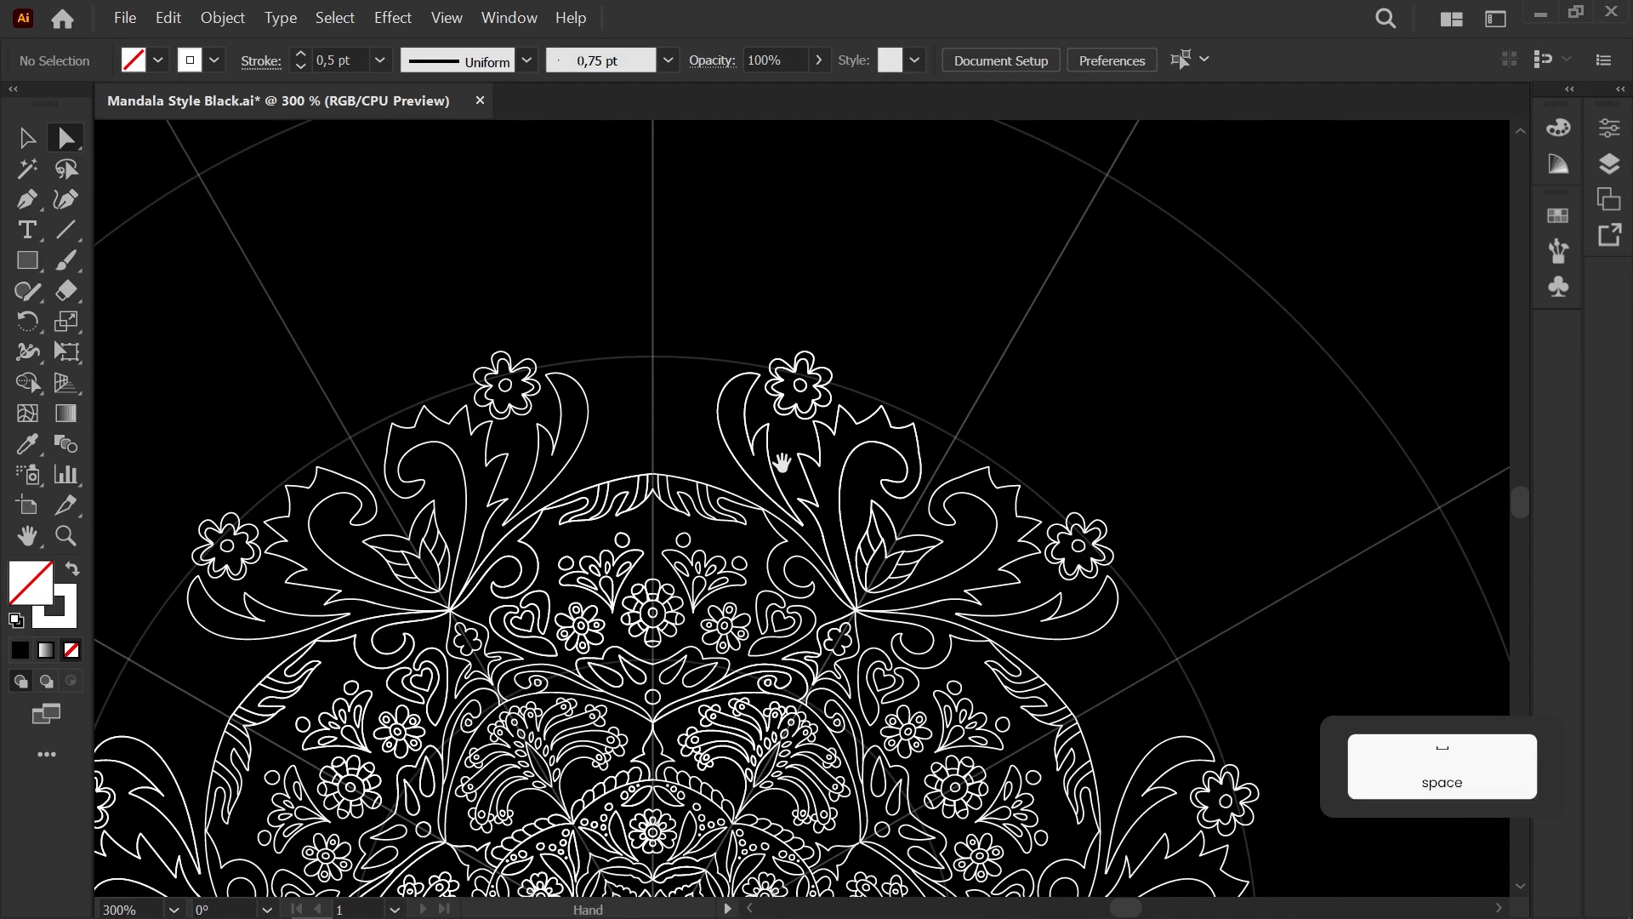
pyautogui.moveTo(783, 460); pyautogui.dragTo(730, 426)
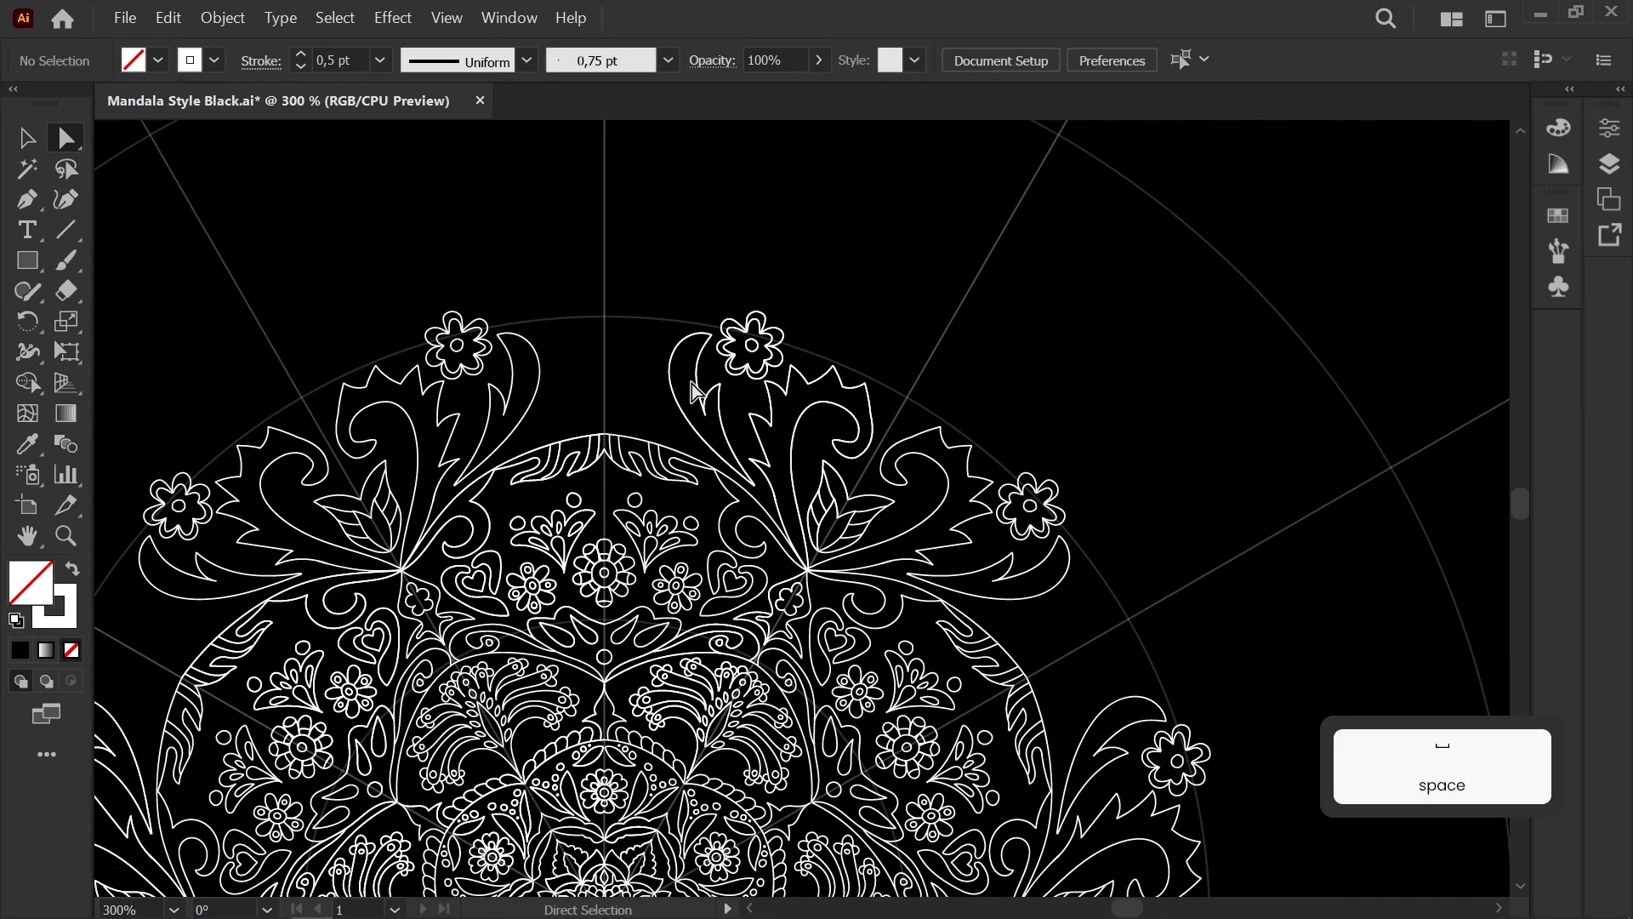
pyautogui.scroll(5, 682, 380)
pyautogui.scroll(-1, 686, 409)
pyautogui.press('b')
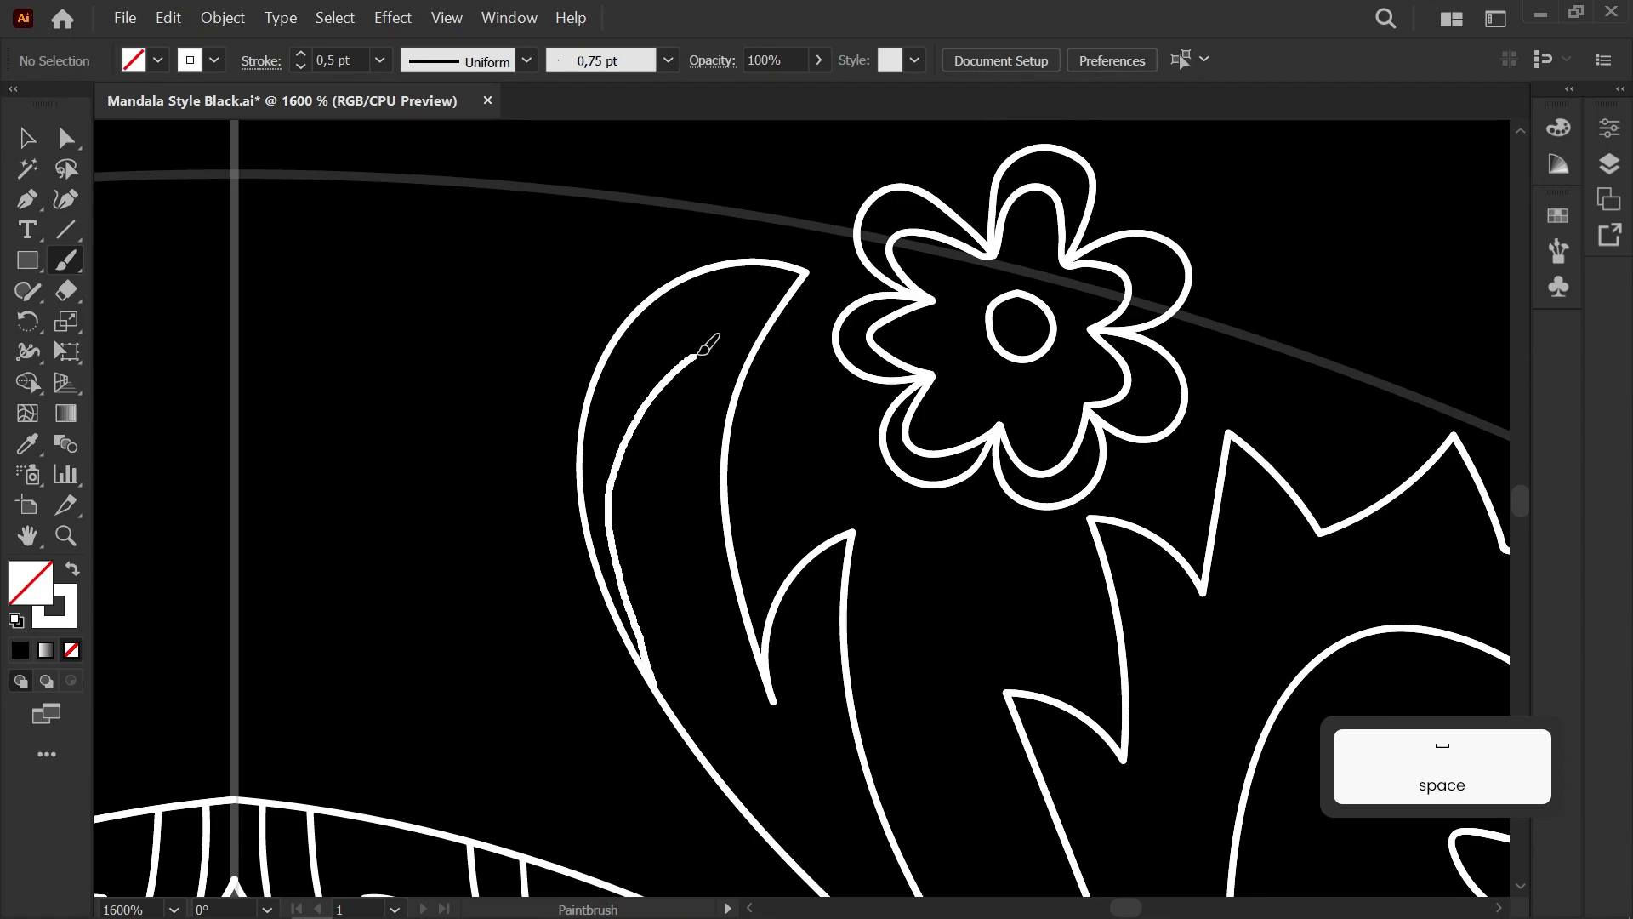
pyautogui.moveTo(766, 325); pyautogui.dragTo(763, 325)
# Step: Paint two short arcs lower in the same plume, linking its outer edge to its inner edge
pyautogui.moveTo(704, 732); pyautogui.dragTo(544, 436)
pyautogui.moveTo(589, 496); pyautogui.dragTo(648, 604)
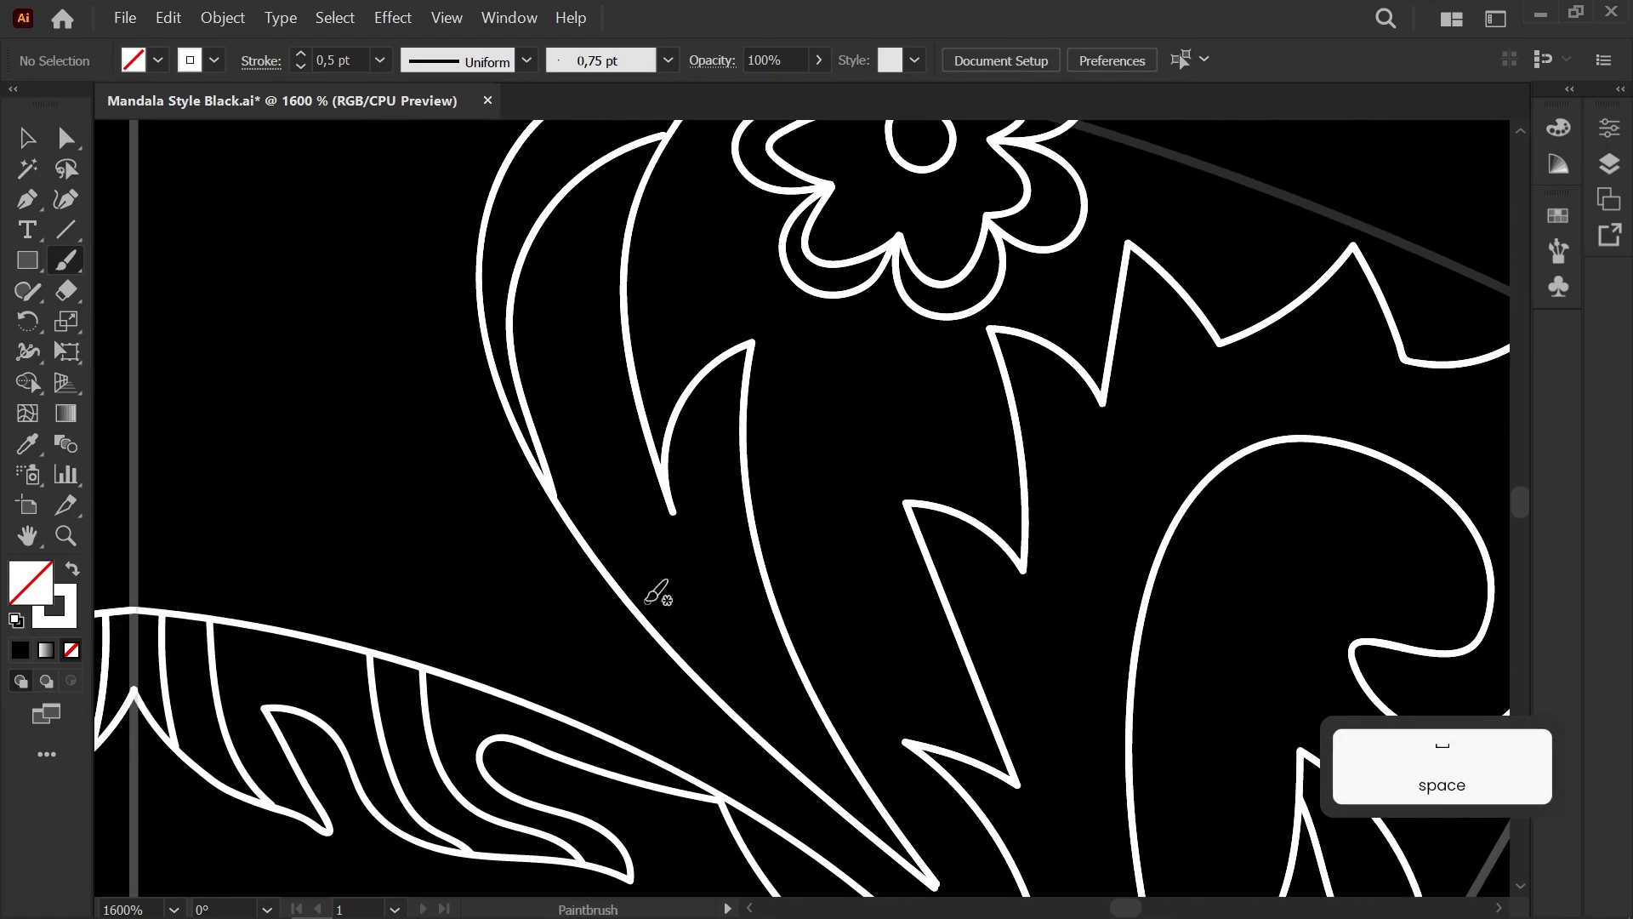
pyautogui.moveTo(646, 422); pyautogui.dragTo(645, 422)
pyautogui.moveTo(730, 706); pyautogui.dragTo(717, 669)
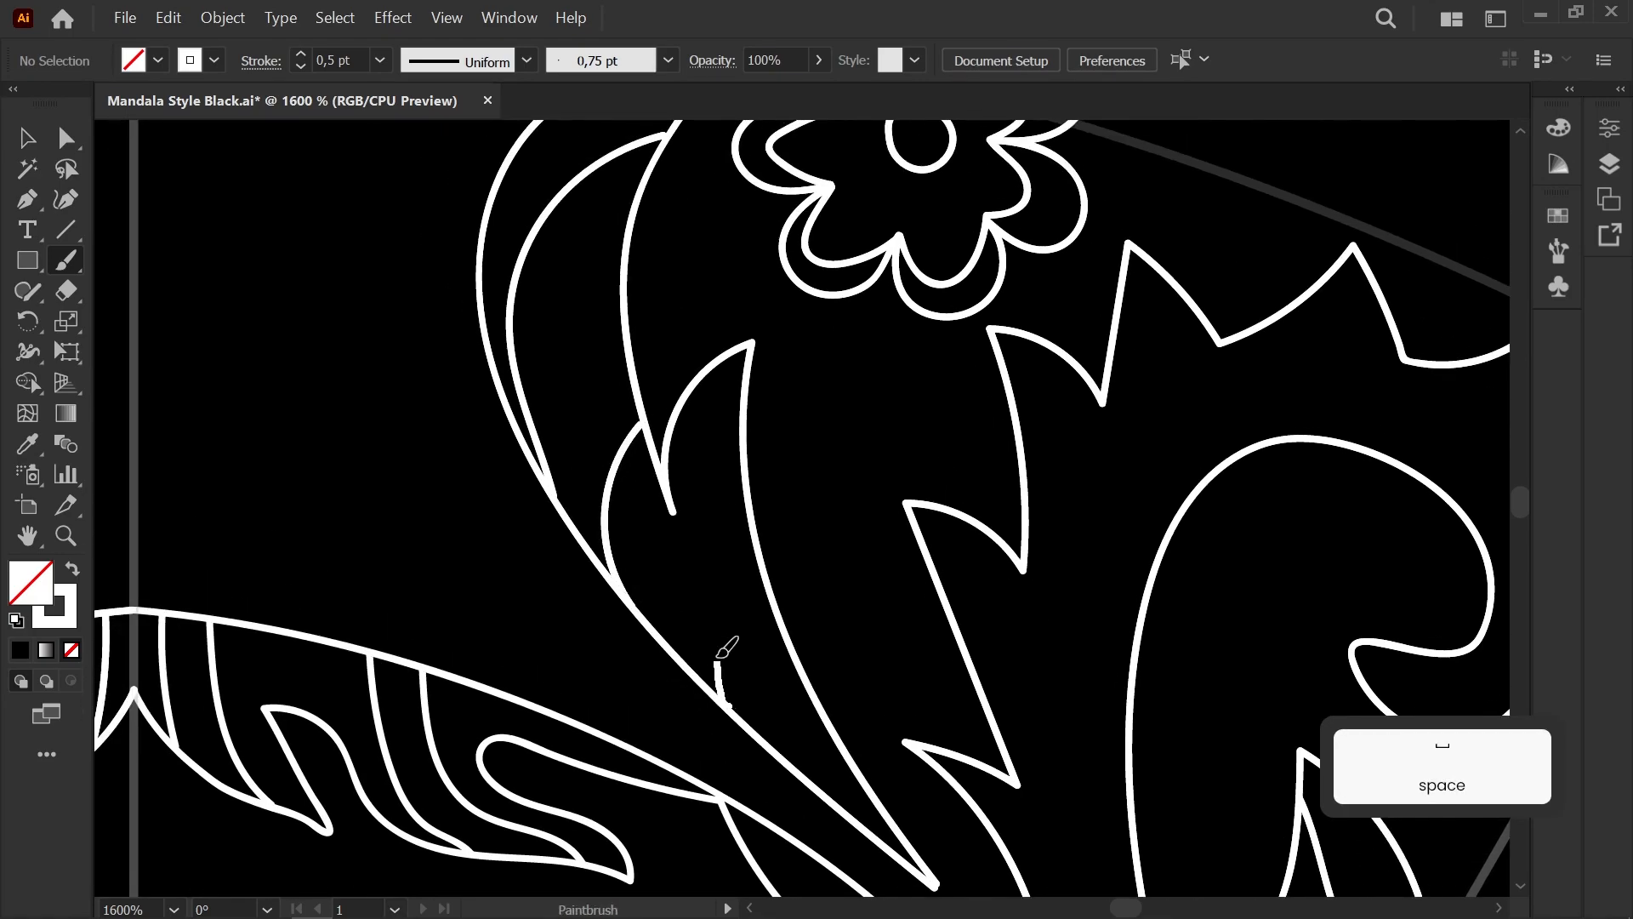
pyautogui.moveTo(761, 557); pyautogui.dragTo(762, 557)
# Step: Paint a toothed inner contour inside the large toothed scroll, from its stem around to its curled tip
pyautogui.scroll(-3, 738, 617)
pyautogui.moveTo(708, 617); pyautogui.dragTo(485, 447)
pyautogui.scroll(2, 686, 381)
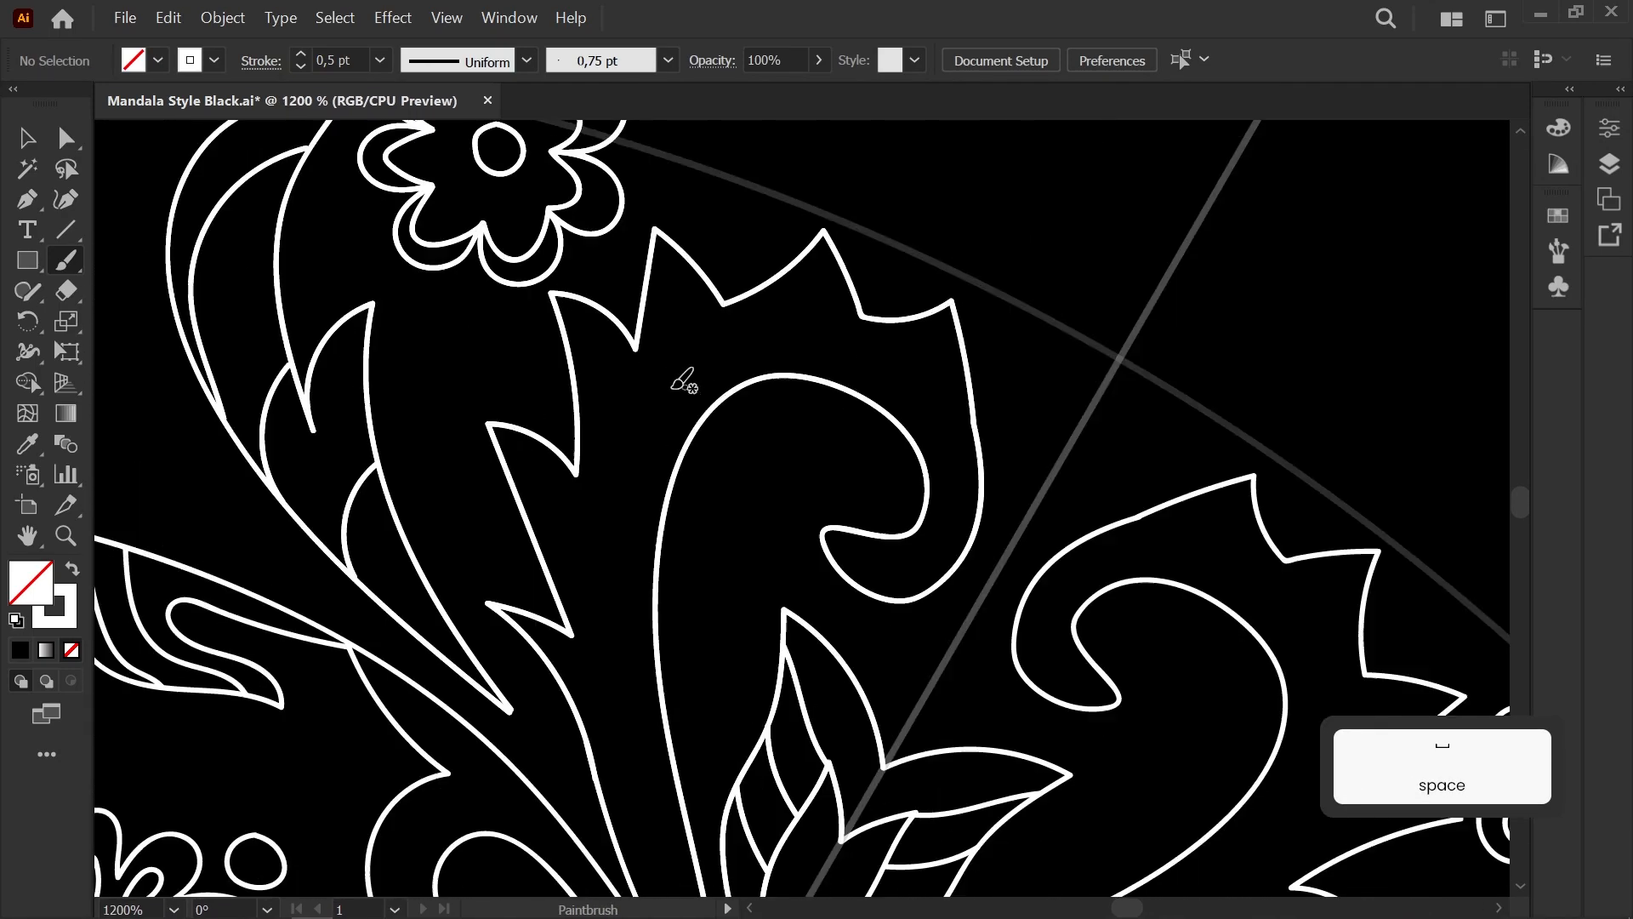
pyautogui.moveTo(615, 500); pyautogui.dragTo(667, 485)
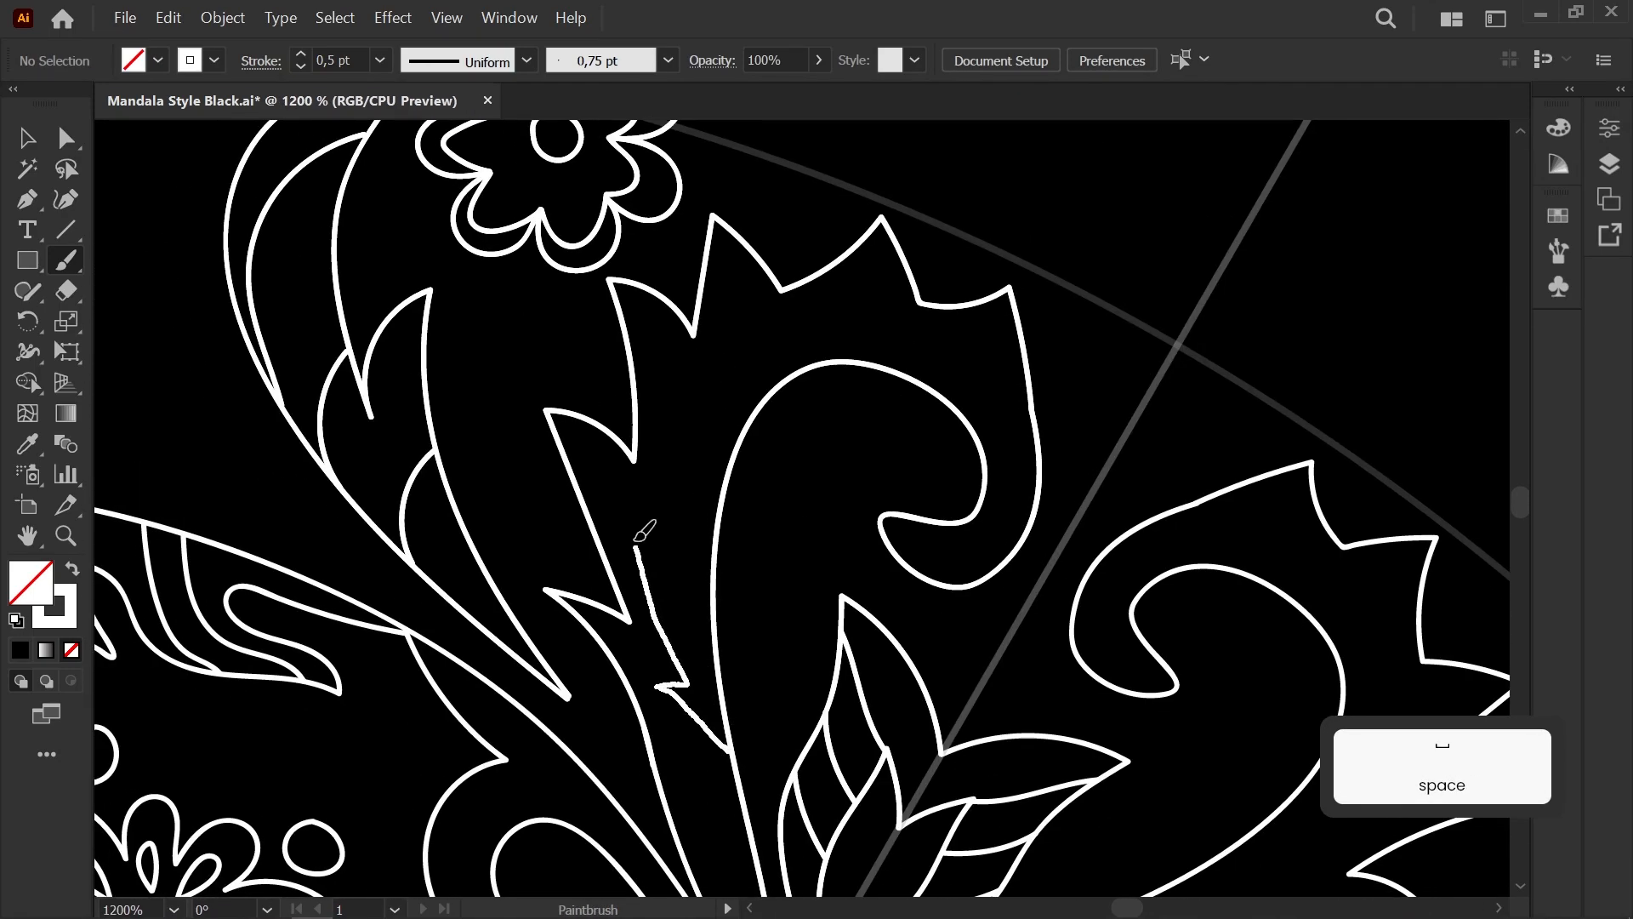
pyautogui.moveTo(638, 554); pyautogui.dragTo(665, 473)
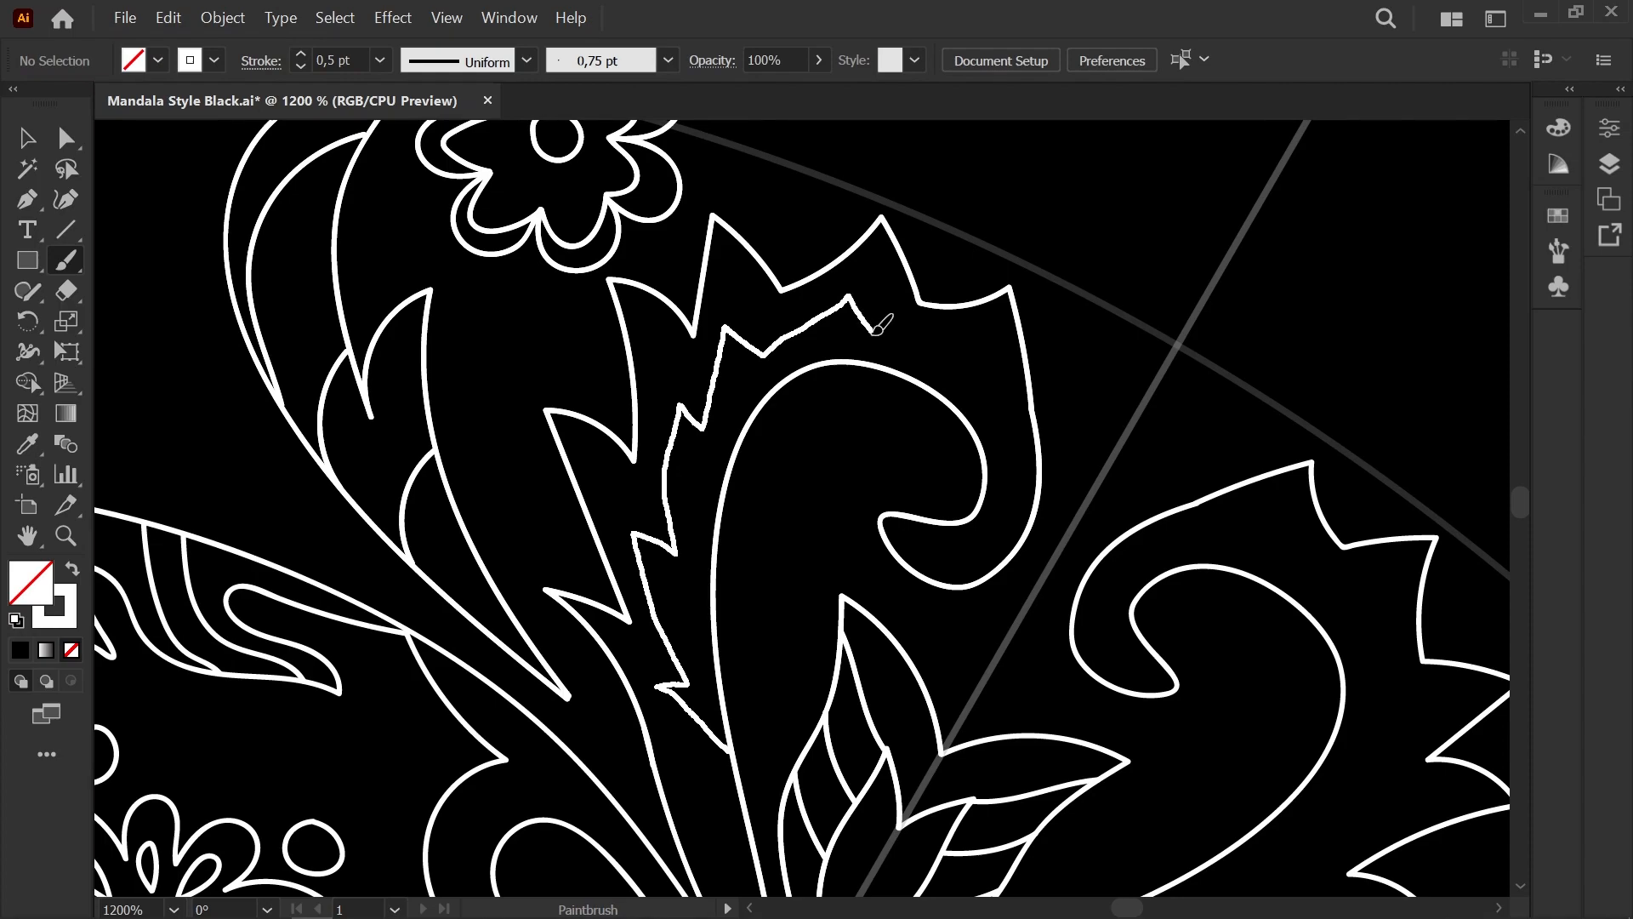
pyautogui.moveTo(975, 517); pyautogui.dragTo(970, 519)
# Step: Attach both ends of the toothed inner contour to the scroll's inner edge
pyautogui.scroll(-4, 965, 391)
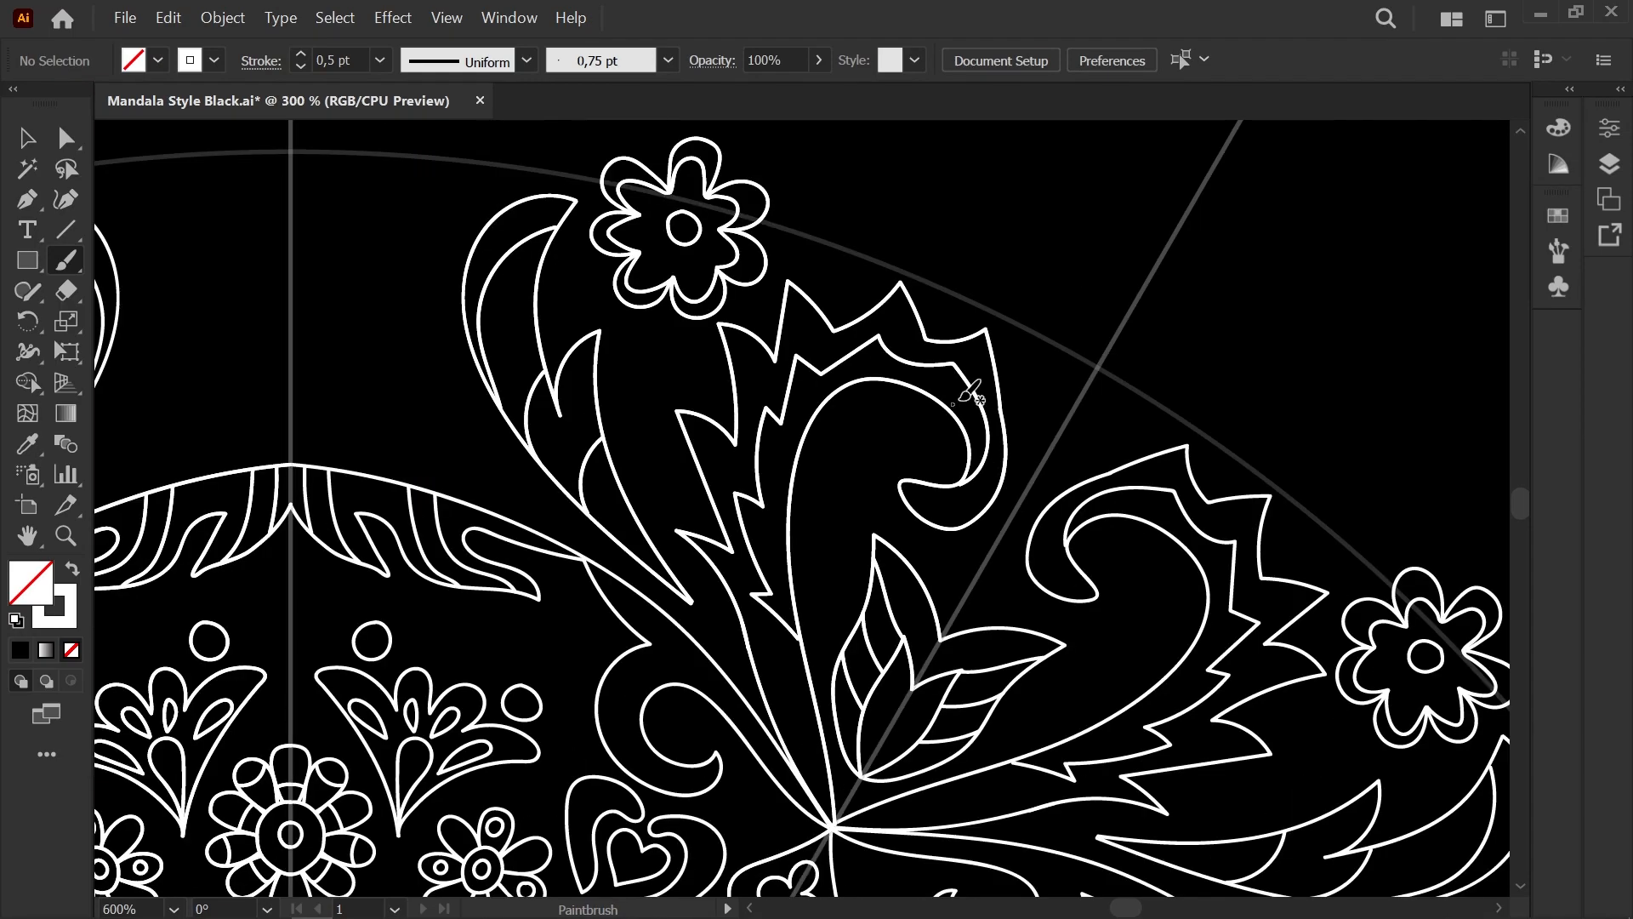
pyautogui.moveTo(964, 391); pyautogui.dragTo(770, 308)
pyautogui.scroll(5, 770, 350)
pyautogui.moveTo(635, 528); pyautogui.dragTo(850, 549)
pyautogui.press('a')
pyautogui.click(619, 621)
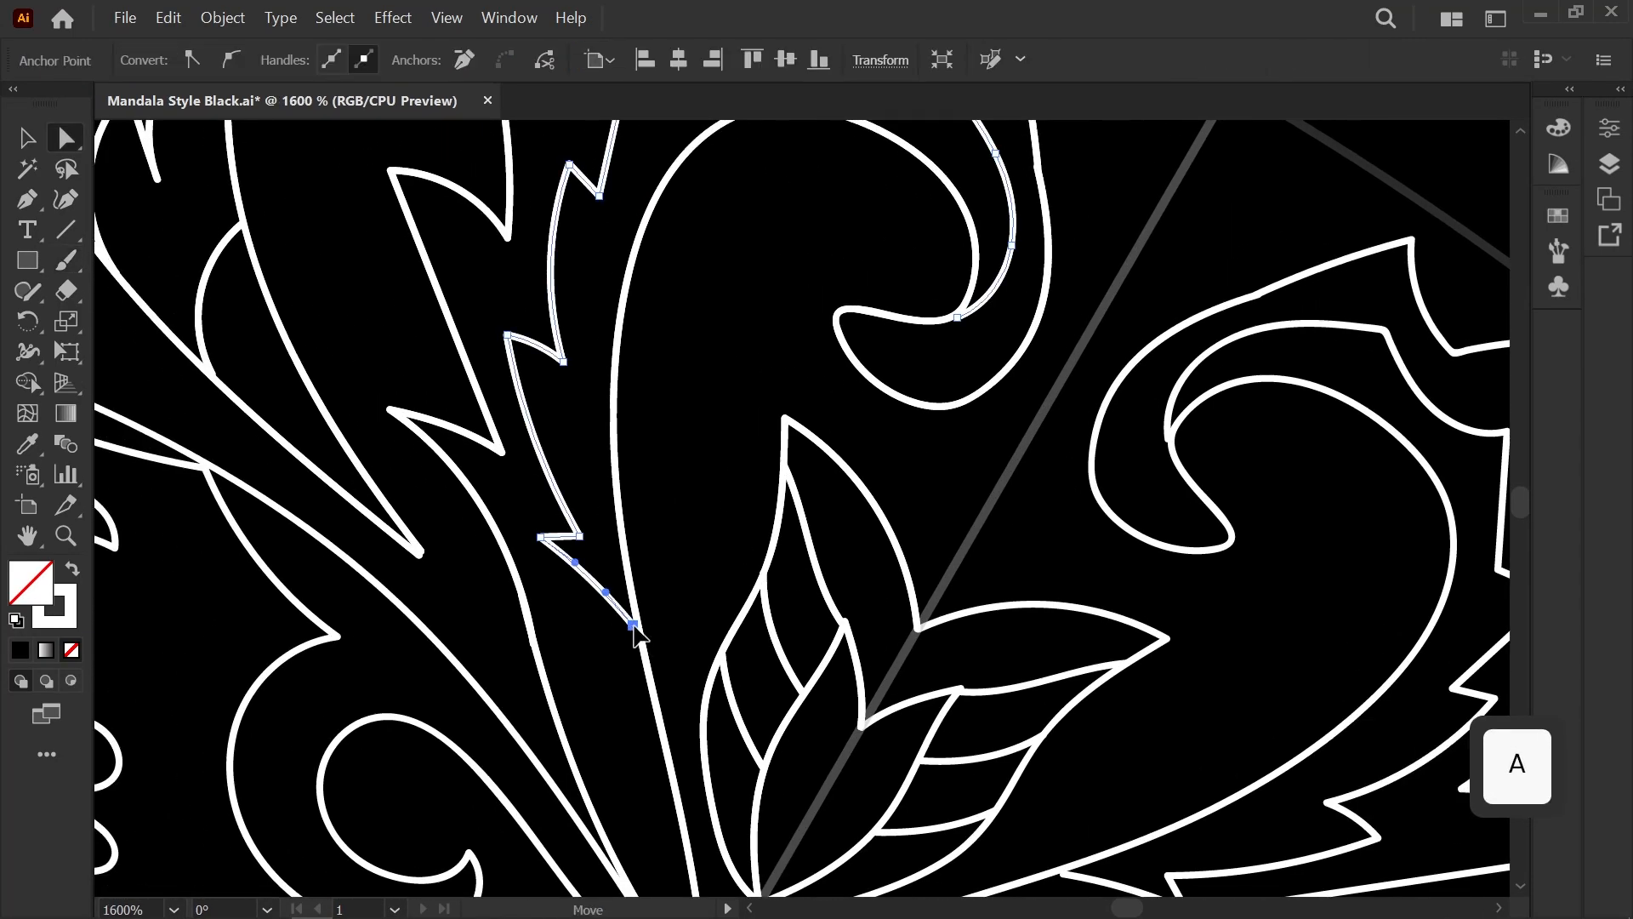
pyautogui.click(967, 317)
pyautogui.click(898, 490)
# Step: Review the whole mandala alongside the reference damask ornaments
pyautogui.scroll(-5, 898, 490)
pyautogui.moveTo(922, 536); pyautogui.dragTo(507, 281)
pyautogui.scroll(-3, 664, 365)
pyautogui.scroll(2, 692, 334)
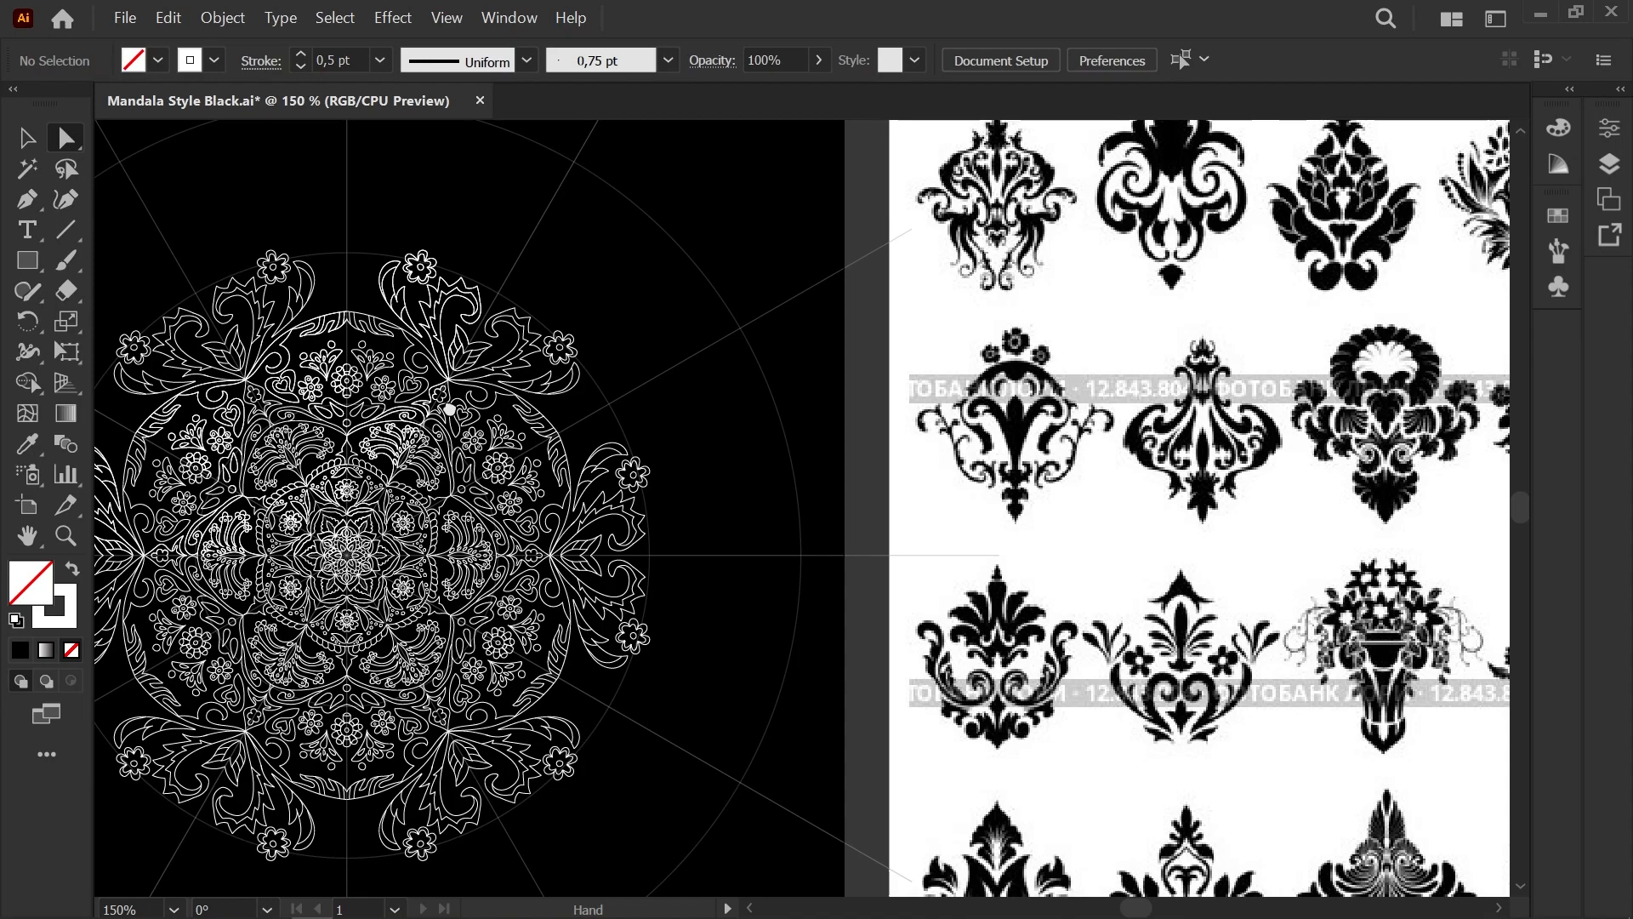
pyautogui.moveTo(449, 409)
pyautogui.mouseDown()
pyautogui.moveTo(446, 390)
pyautogui.moveTo(556, 385)
pyautogui.moveTo(510, 419)
pyautogui.moveTo(463, 420)
pyautogui.mouseUp()
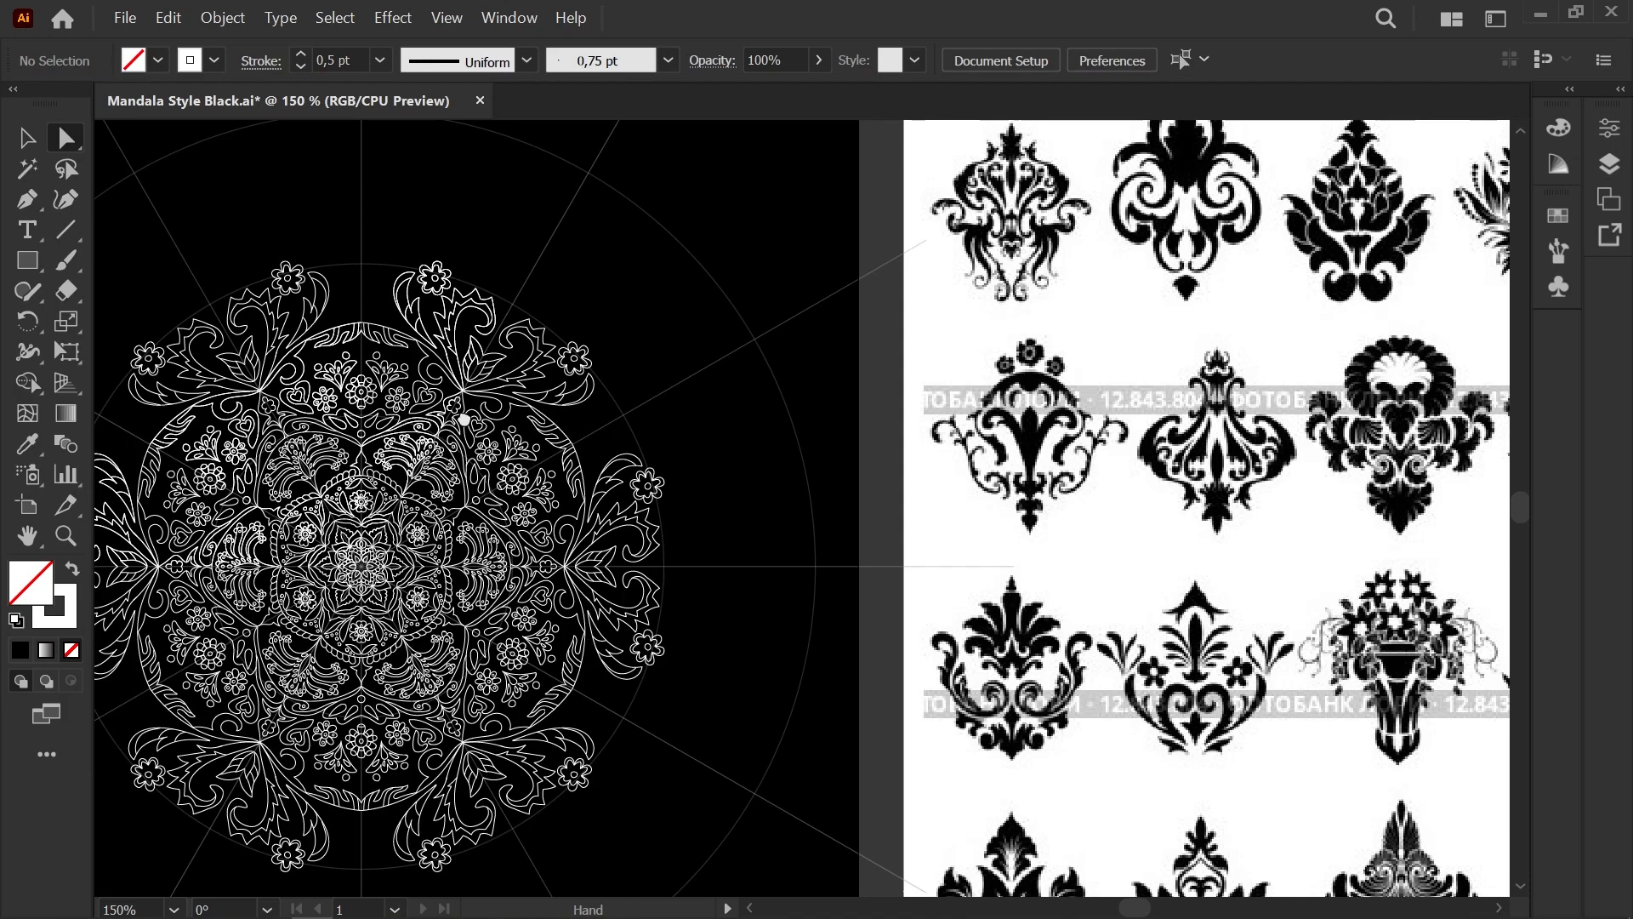
pyautogui.scroll(2, 464, 420)
pyautogui.scroll(3, 503, 378)
pyautogui.scroll(-2, 503, 379)
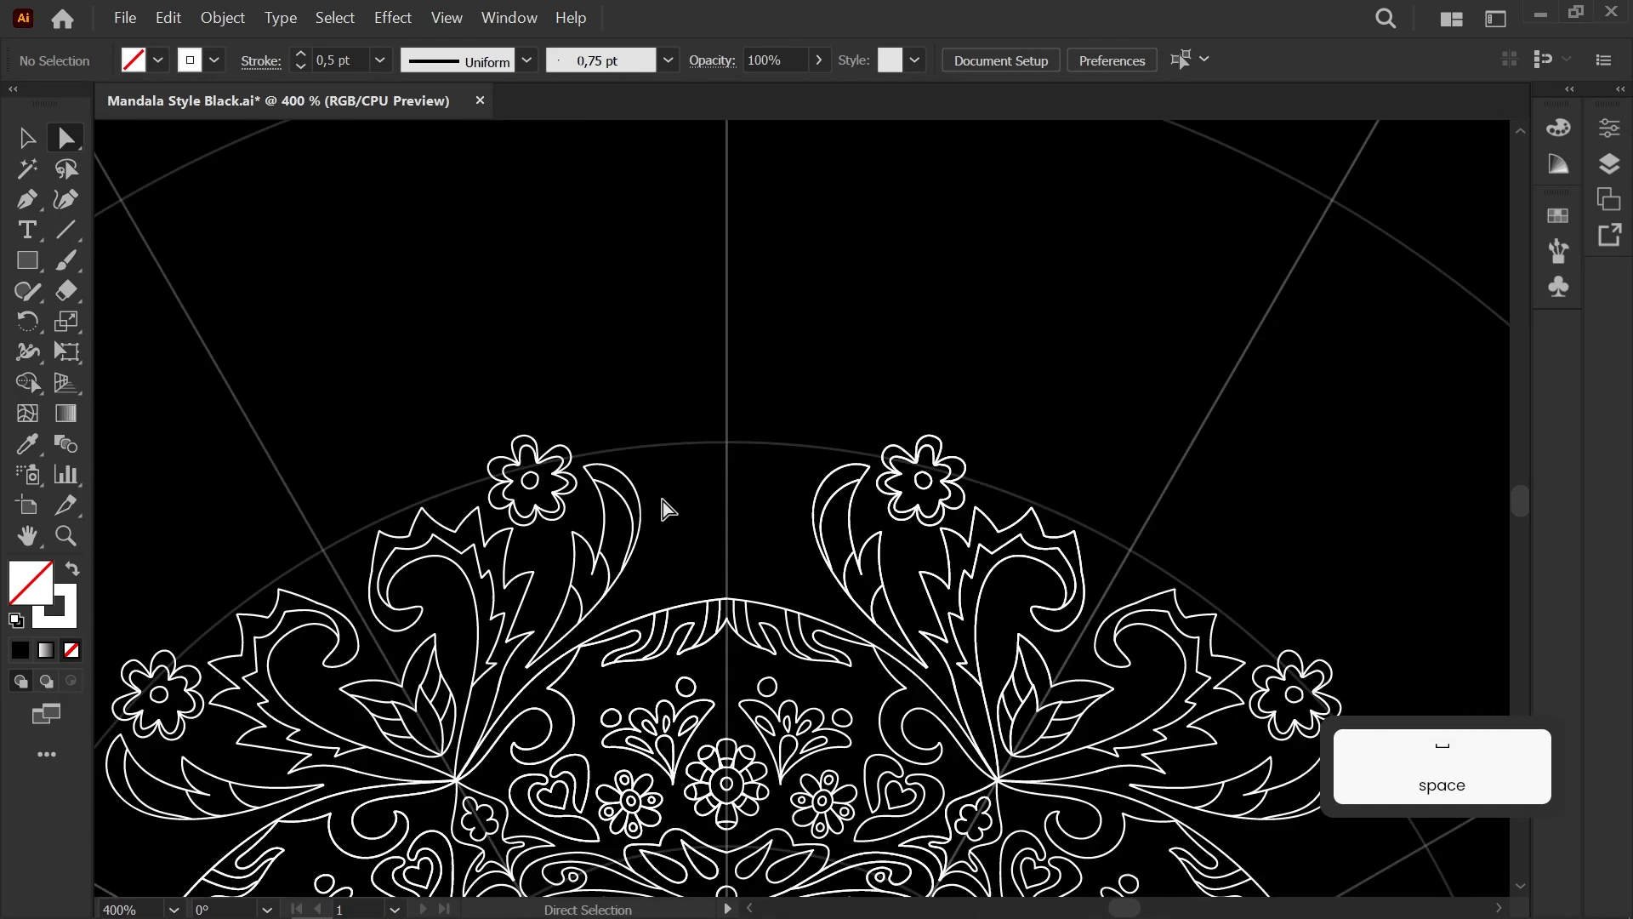
# Step: Paint a large circle on the diagonal guide line beyond the toothed scrolls, with a smaller rounded shape touching it farther out
pyautogui.press('b')
pyautogui.scroll(1, 850, 477)
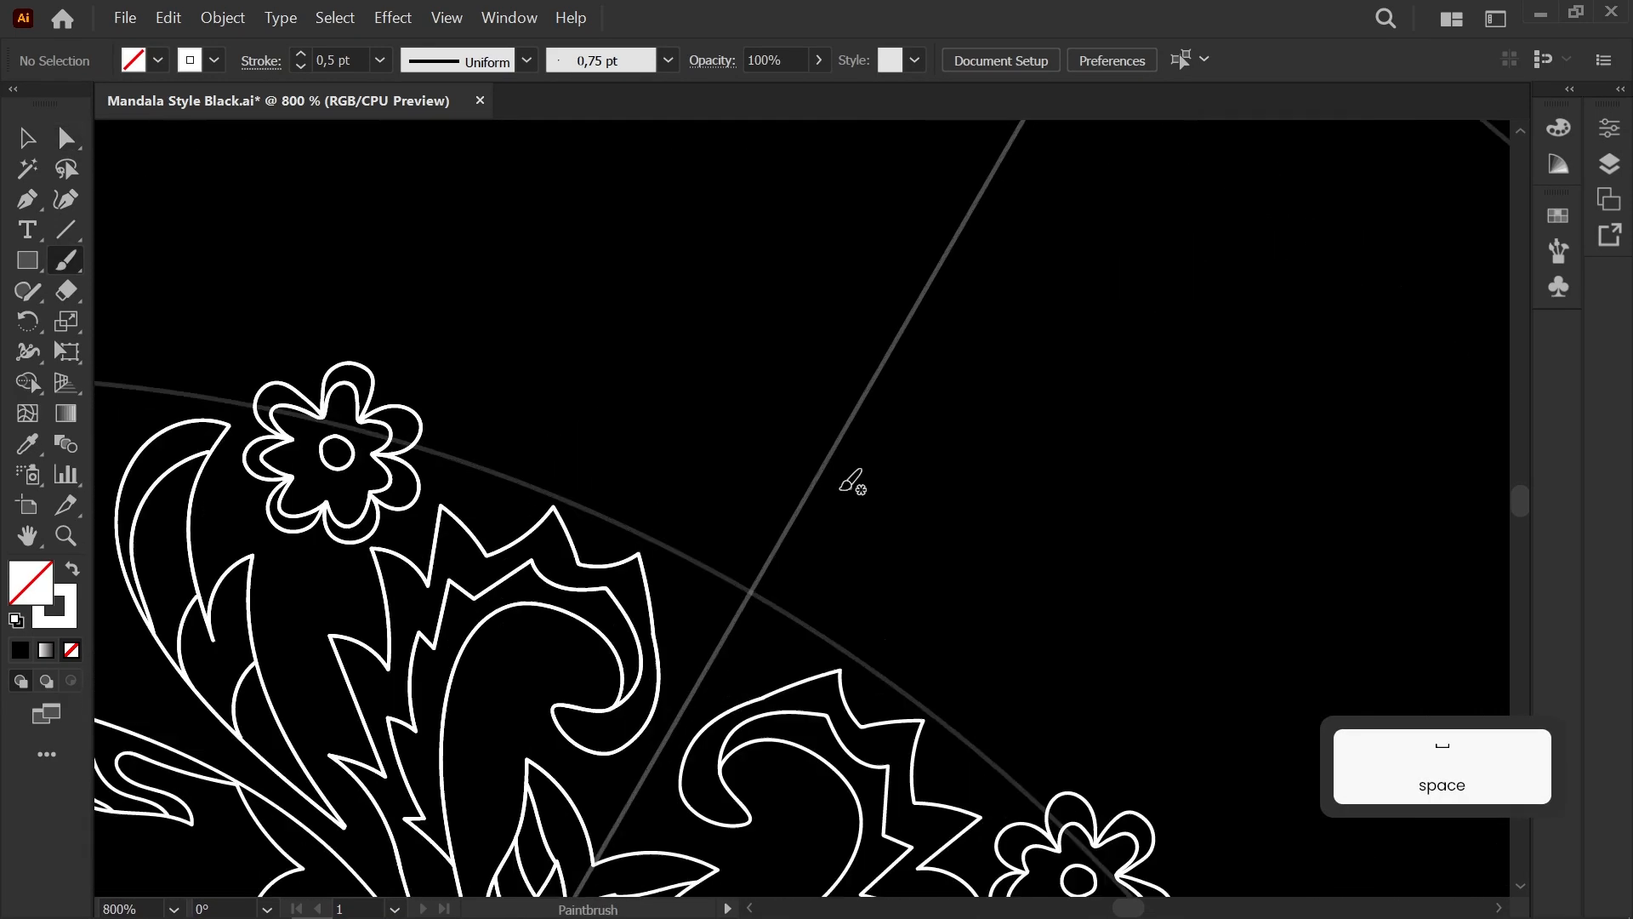
pyautogui.moveTo(752, 589)
pyautogui.mouseDown()
pyautogui.moveTo(701, 536)
pyautogui.moveTo(808, 443)
pyautogui.mouseUp()
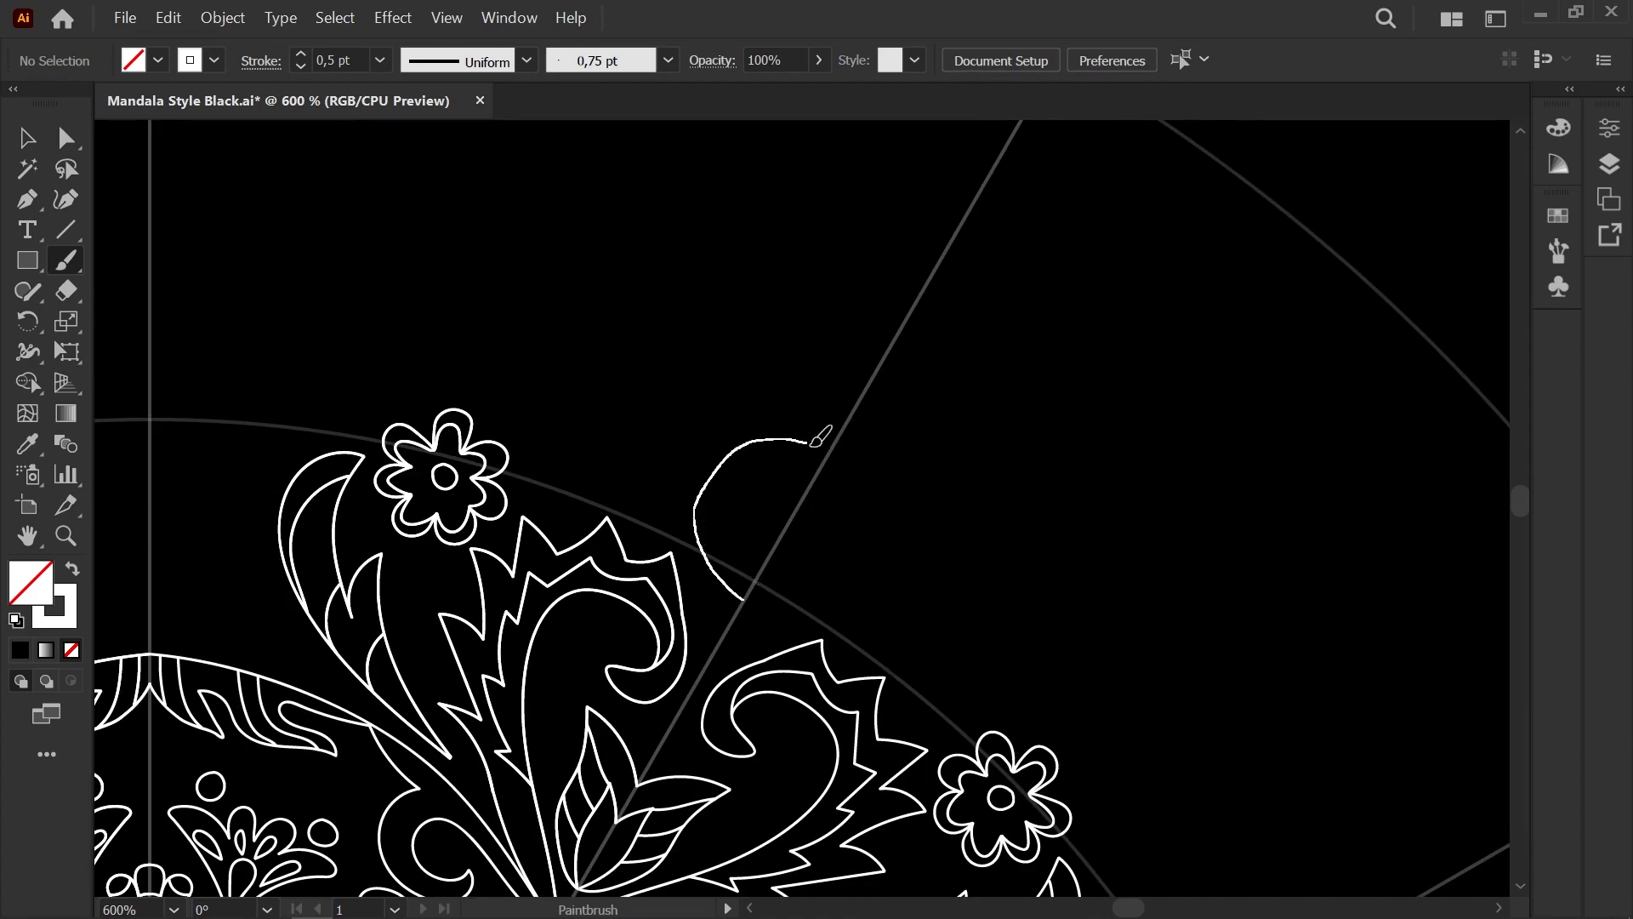
pyautogui.moveTo(892, 355); pyautogui.dragTo(823, 438)
pyautogui.scroll(3, 844, 381)
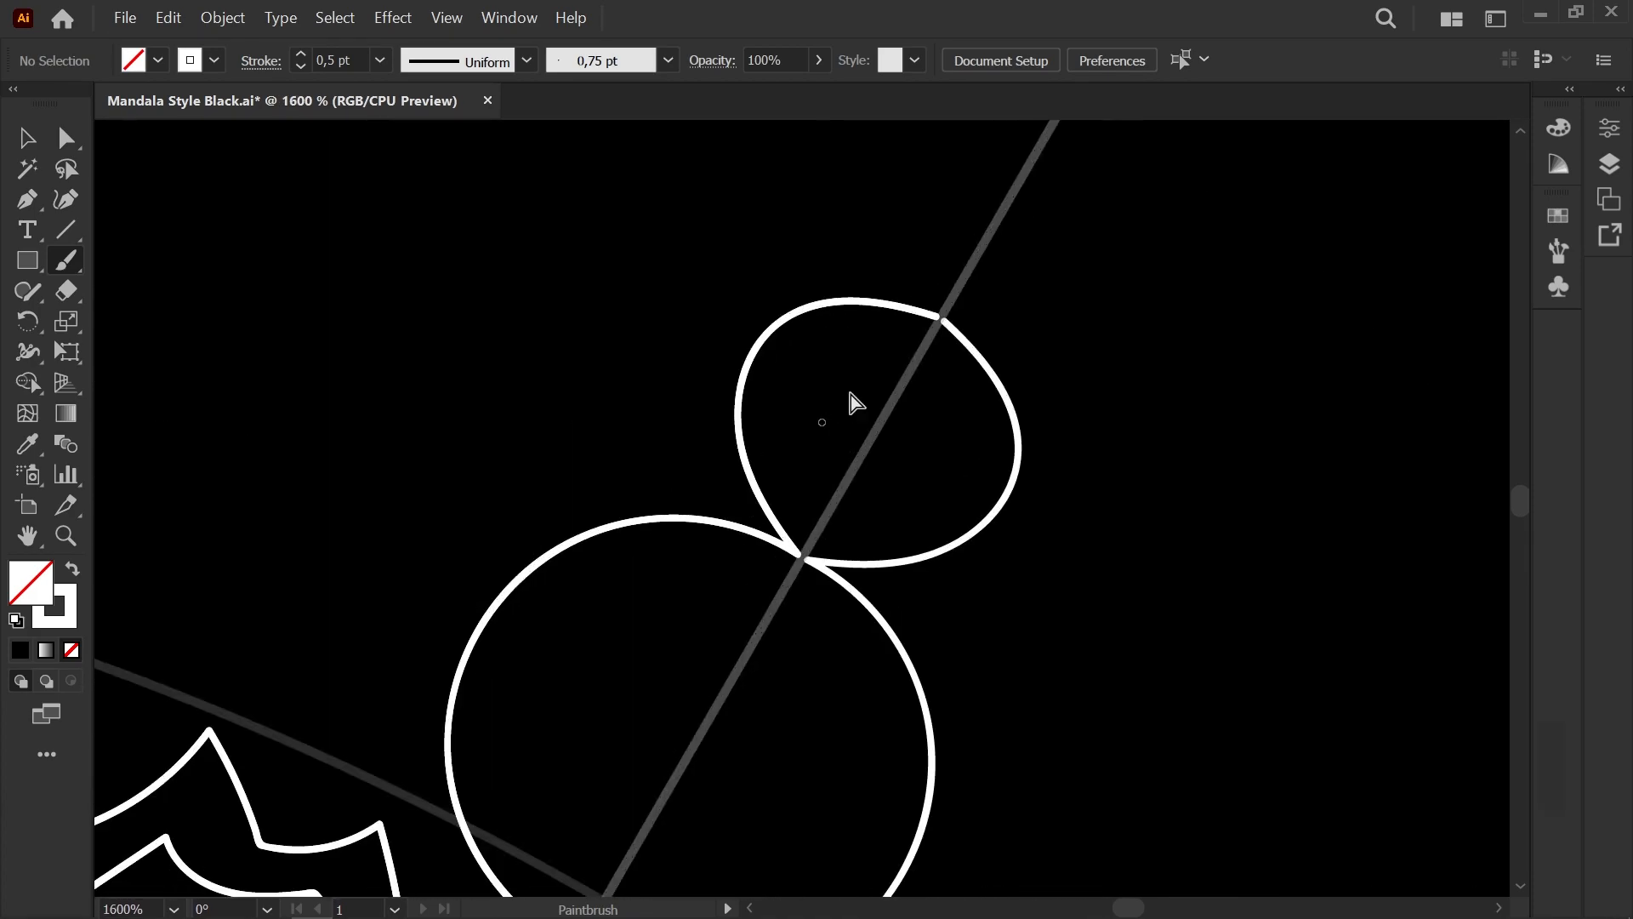
# Step: Close the gaps in the small rounded shape by moving its end anchors onto the diagonal guide line
pyautogui.press('a')
pyautogui.click(935, 317)
pyautogui.click(802, 557)
pyautogui.press('space')
pyautogui.moveTo(802, 557); pyautogui.dragTo(808, 387)
pyautogui.click(738, 451)
# Step: Paint a curled scroll inside the large circle, rising from its base on the guide line
pyautogui.scroll(-3, 738, 451)
pyautogui.press('space')
pyautogui.scroll(-3, 794, 380)
pyautogui.moveTo(707, 493); pyautogui.dragTo(512, 305)
pyautogui.press('space')
pyautogui.scroll(6, 512, 305)
pyautogui.press('b')
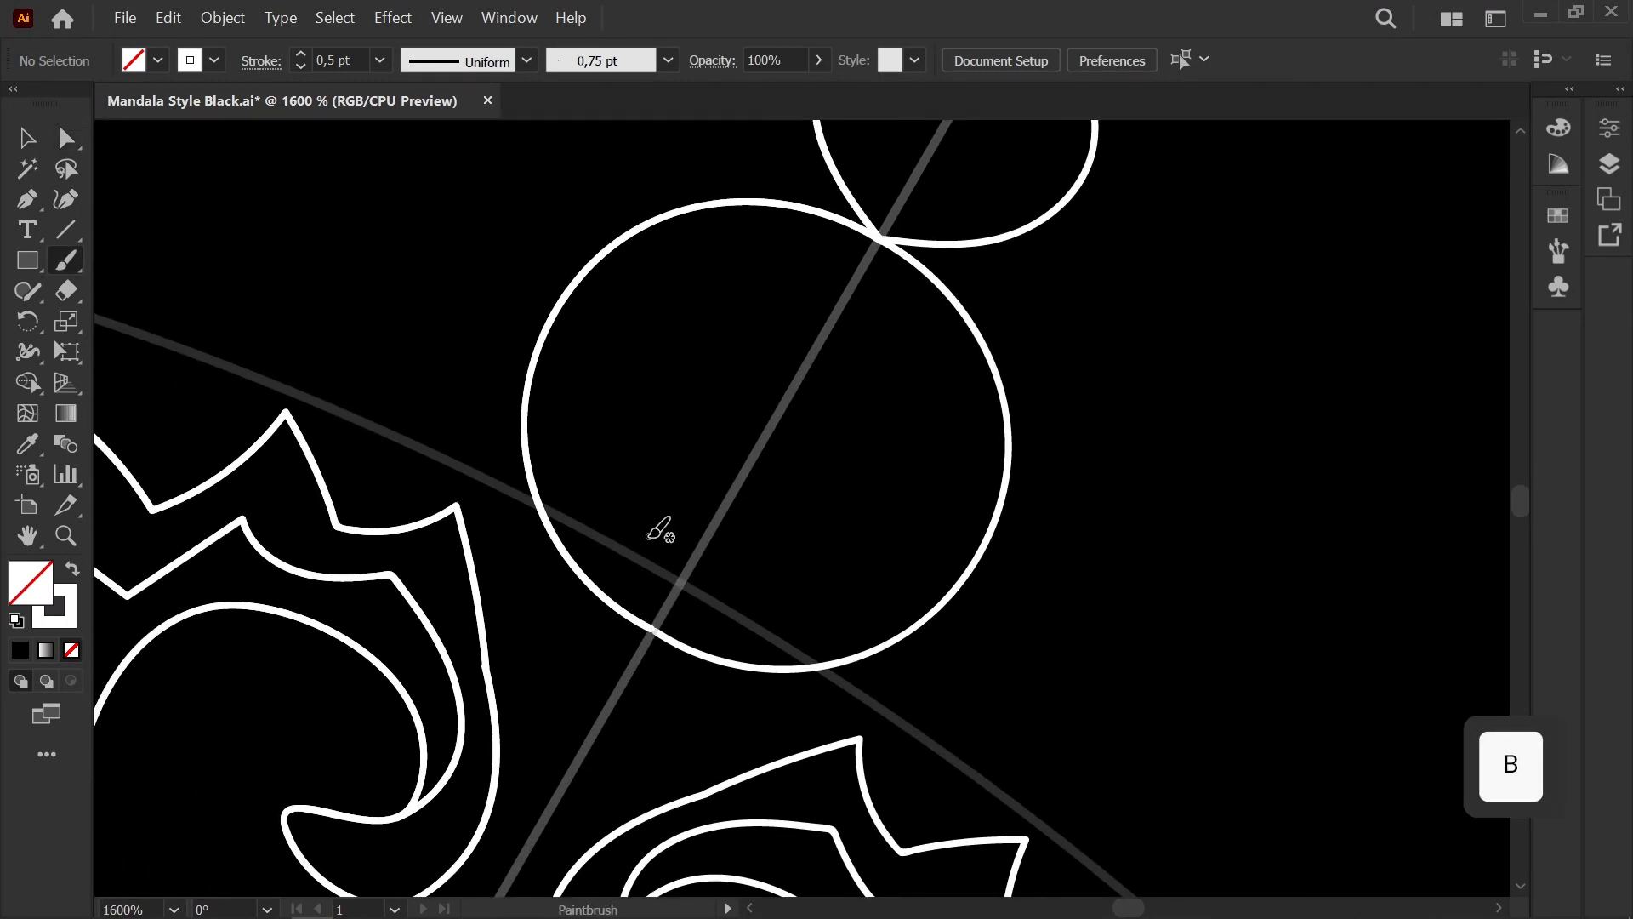
pyautogui.press('space')
pyautogui.moveTo(655, 600); pyautogui.dragTo(680, 652)
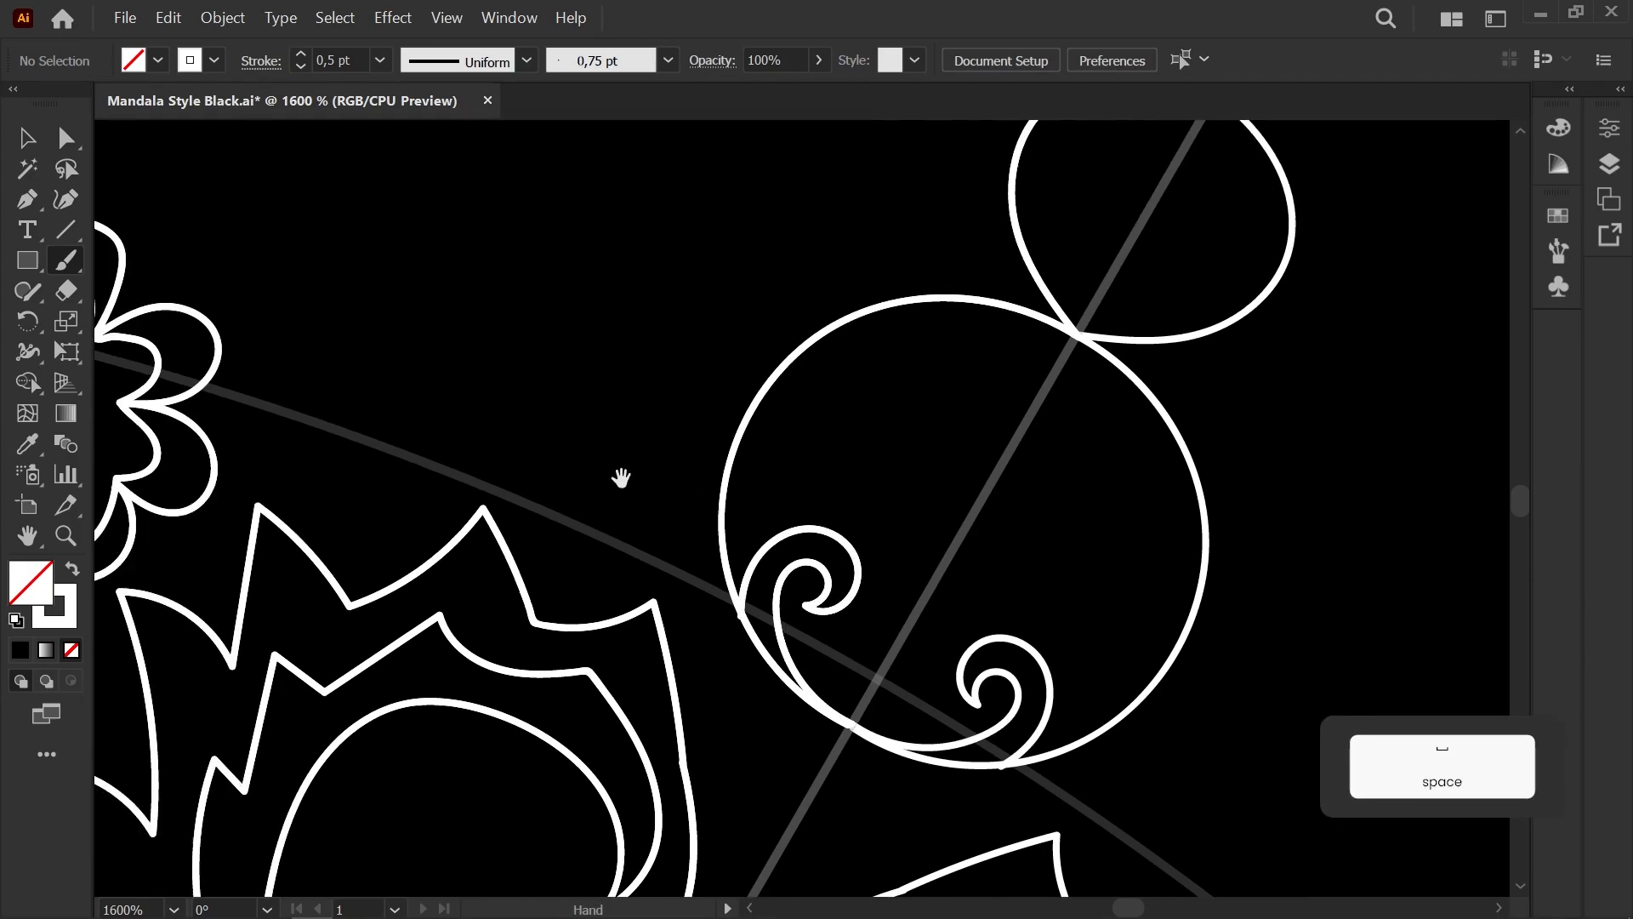
pyautogui.moveTo(738, 612)
pyautogui.mouseDown()
pyautogui.moveTo(659, 485)
pyautogui.moveTo(614, 494)
pyautogui.moveTo(567, 465)
pyautogui.mouseUp()
pyautogui.press('z')
pyautogui.hotkey('ctrl', 'z')
pyautogui.hotkey('ctrl', 'z')
# Step: Paint two hooked scrolls along the outside of the large circle and a double-curved flourish inside it
pyautogui.press('b')
pyautogui.press('space')
pyautogui.moveTo(730, 489); pyautogui.dragTo(557, 575)
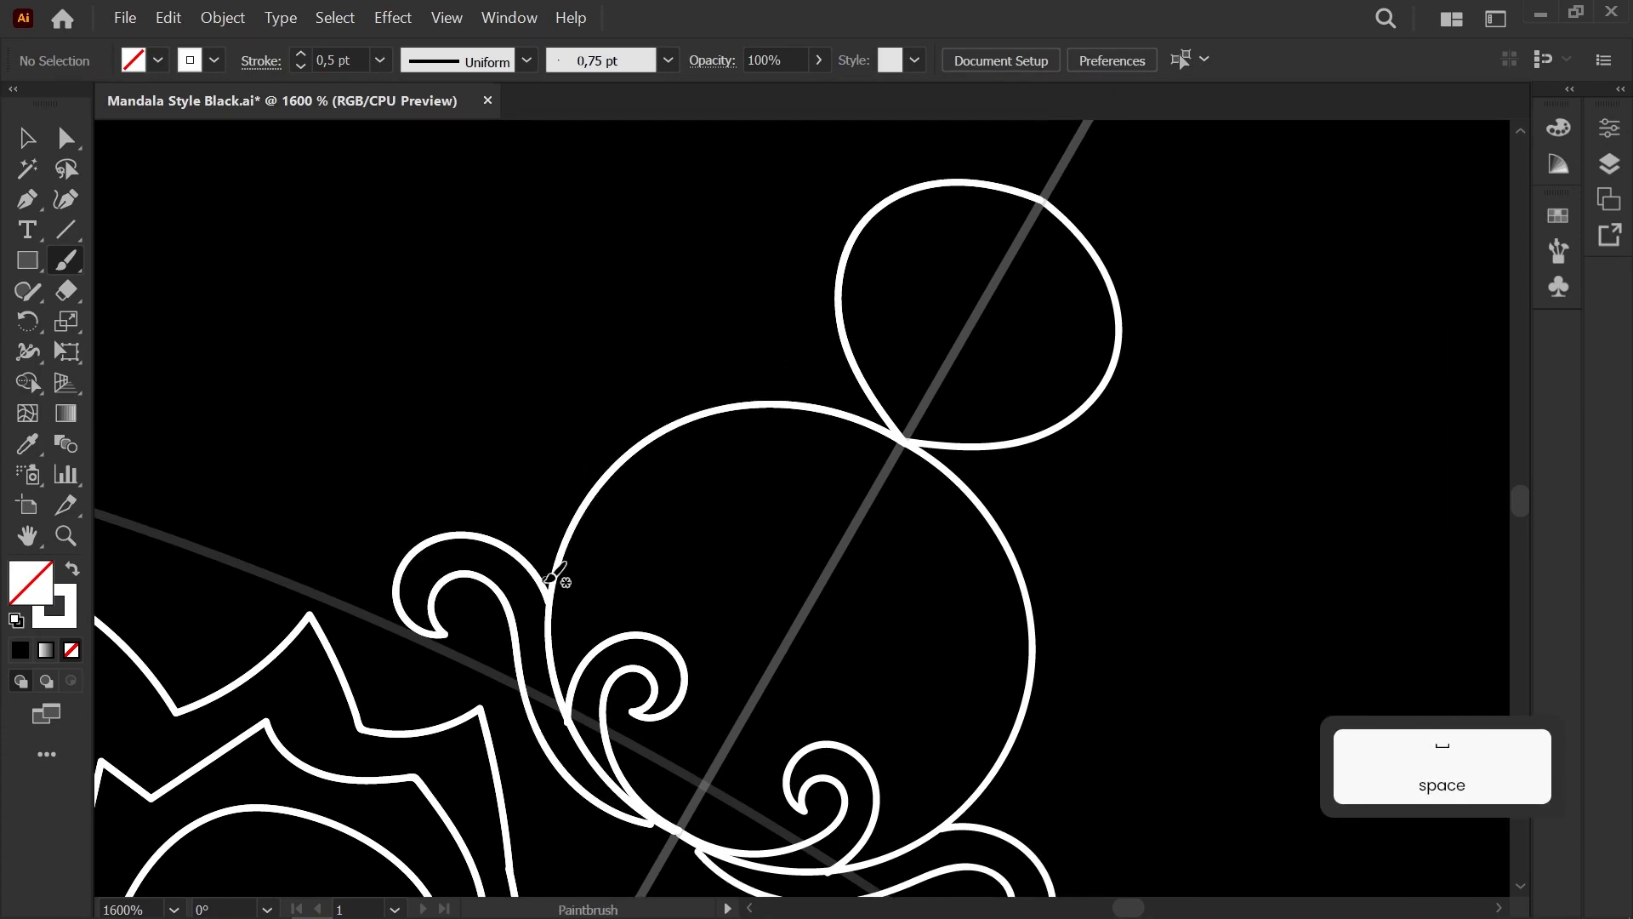
pyautogui.moveTo(572, 374); pyautogui.dragTo(664, 332)
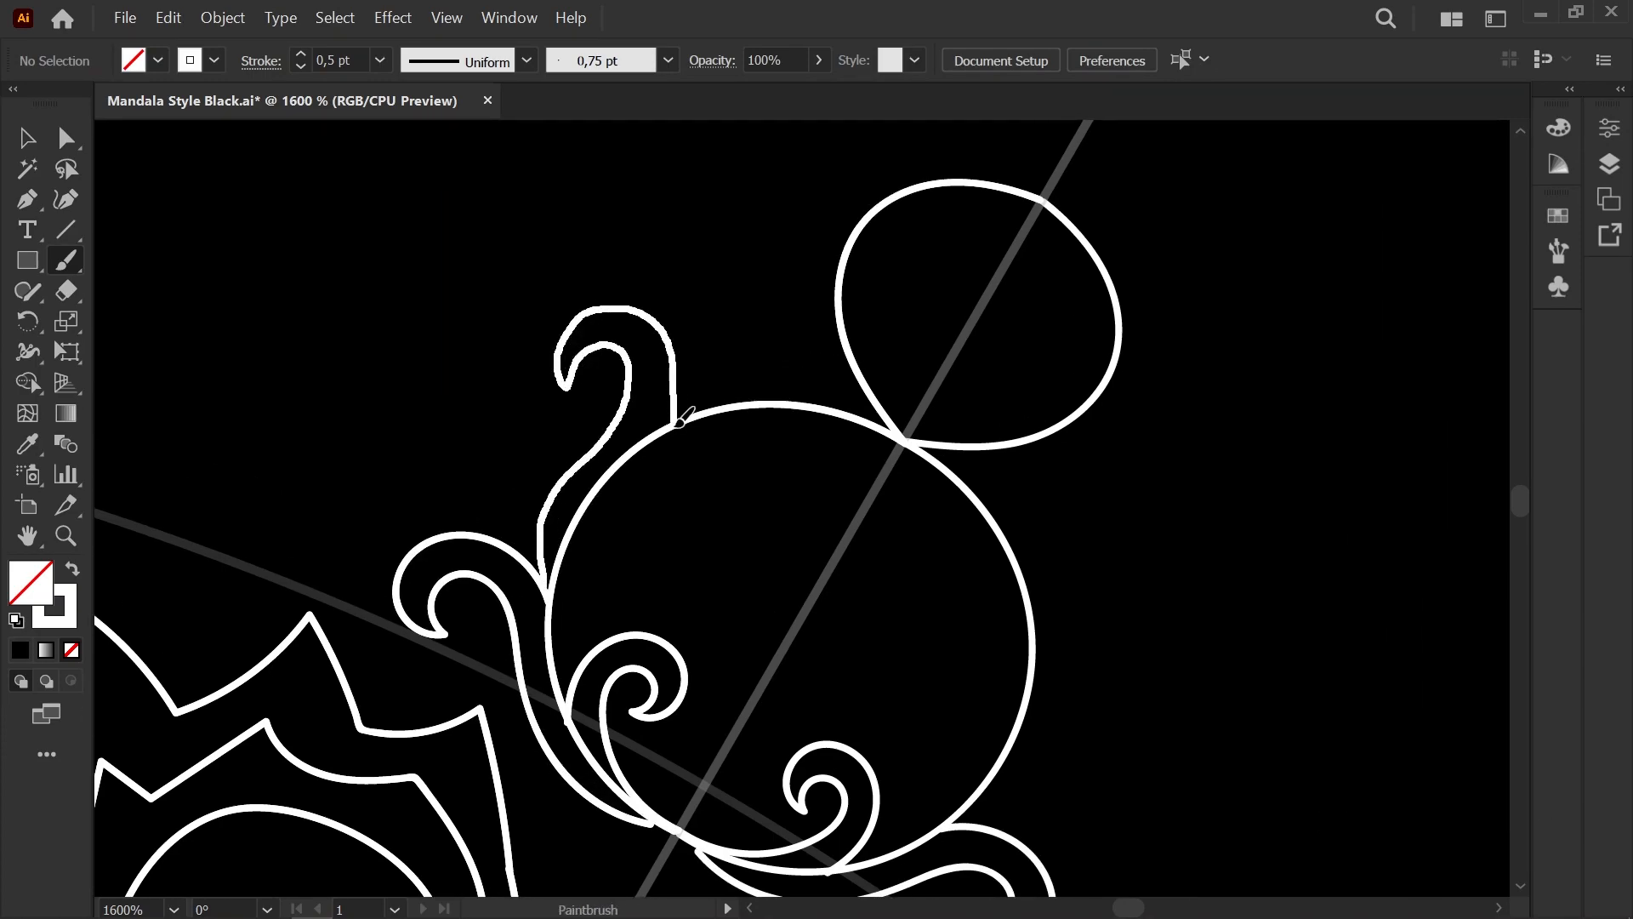
pyautogui.moveTo(680, 421); pyautogui.dragTo(678, 423)
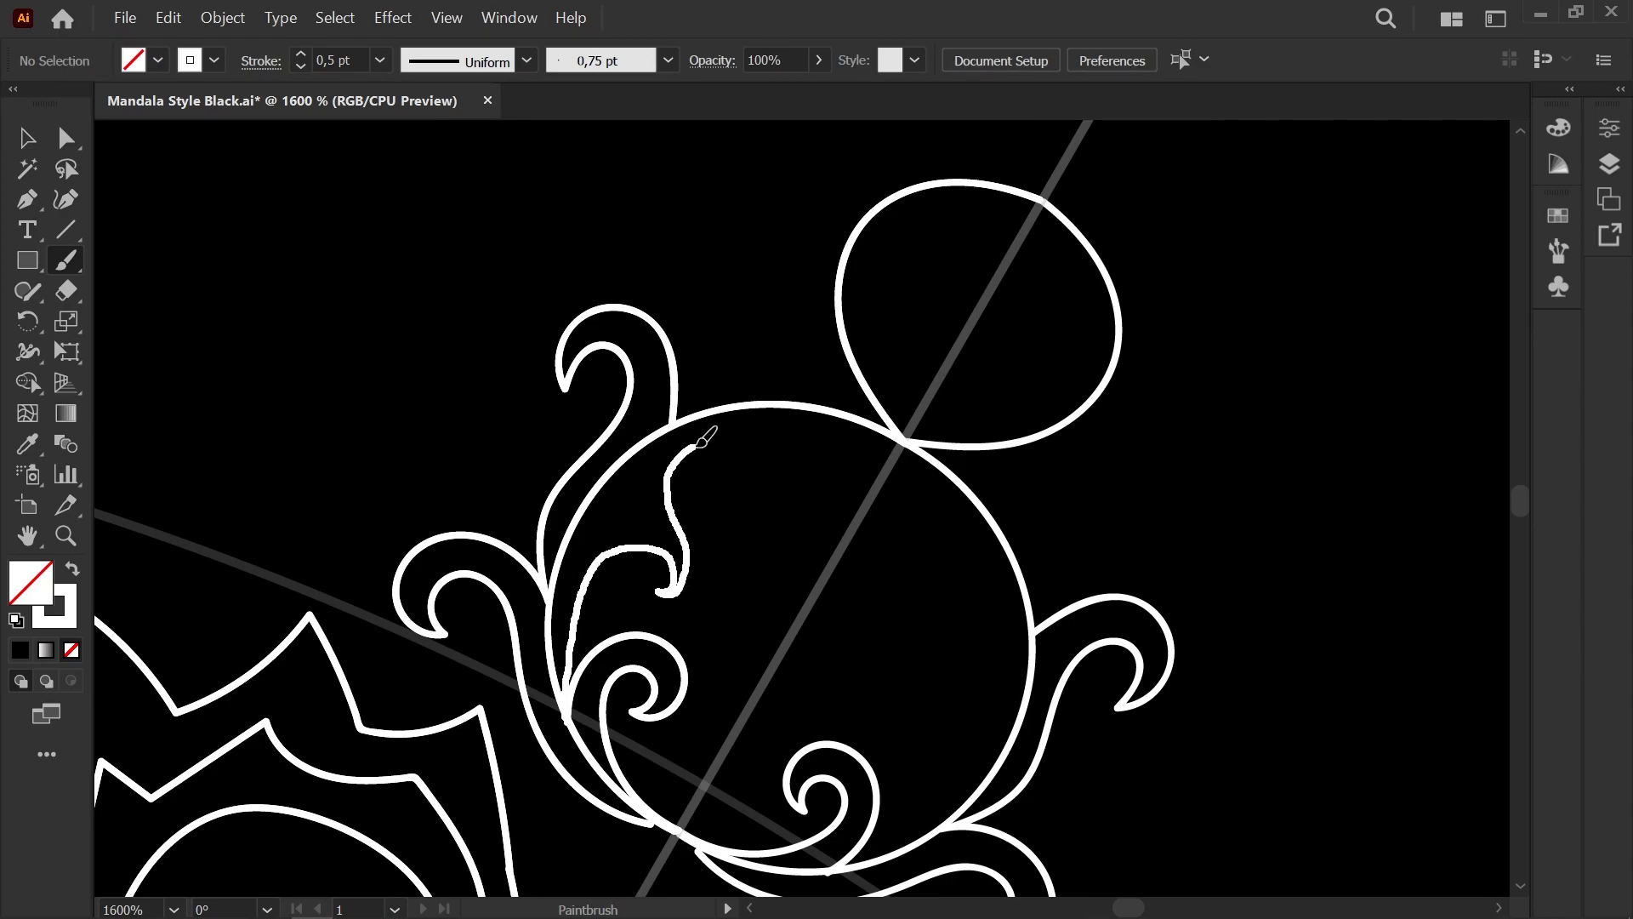
pyautogui.moveTo(776, 402); pyautogui.dragTo(774, 404)
pyautogui.scroll(3, 725, 430)
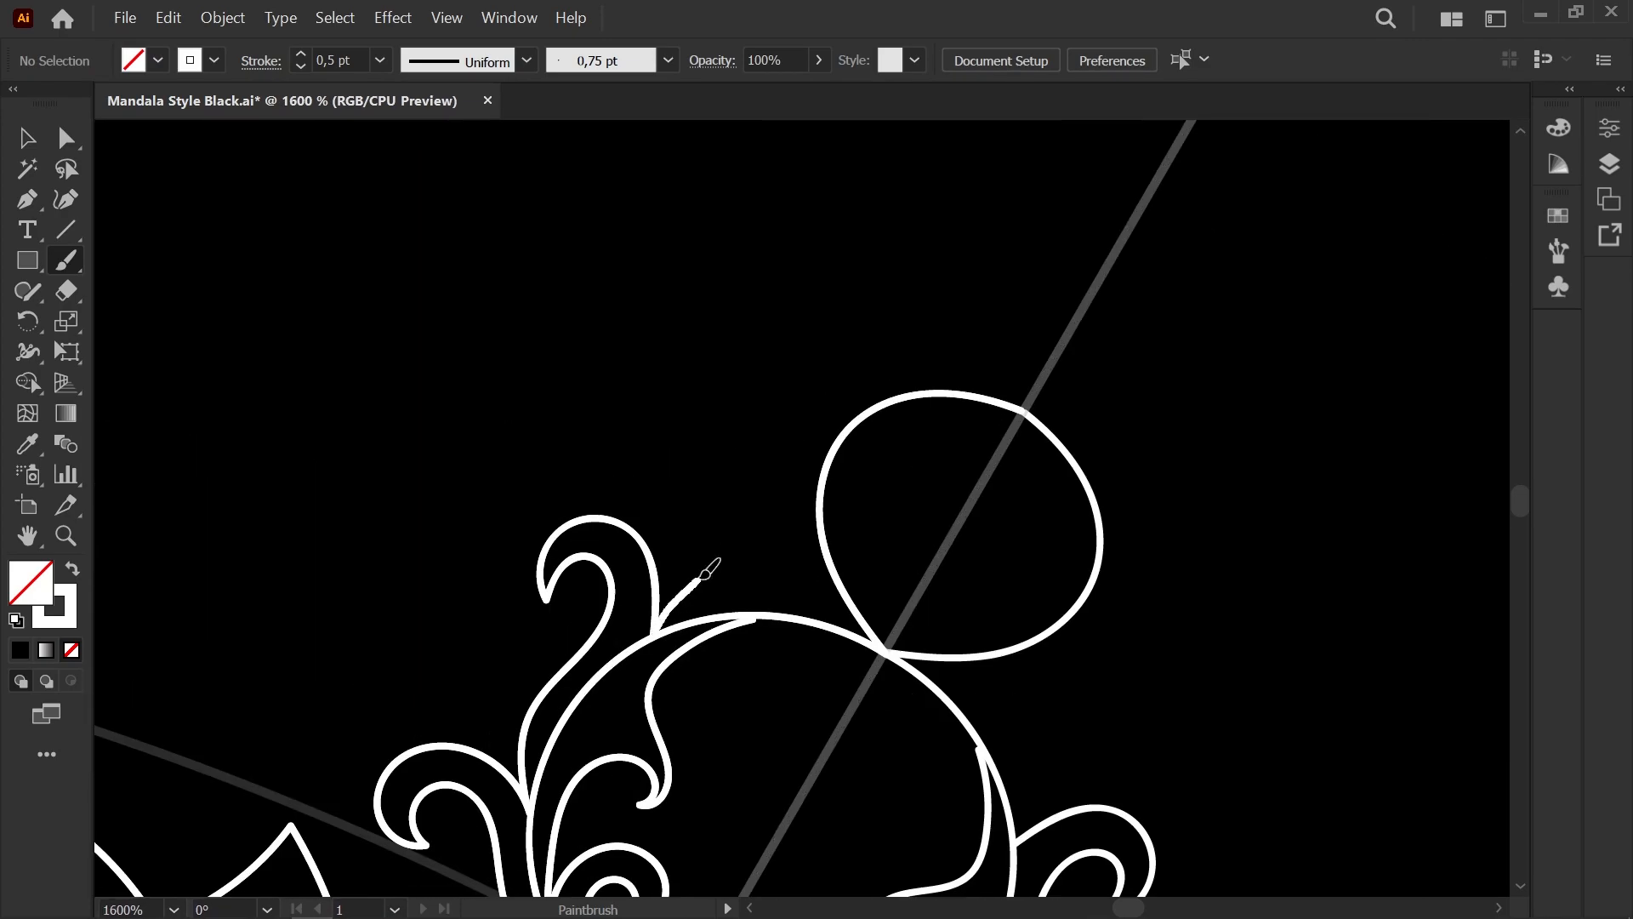
pyautogui.moveTo(817, 602); pyautogui.dragTo(896, 637)
pyautogui.hotkey('ctrl', 'z')
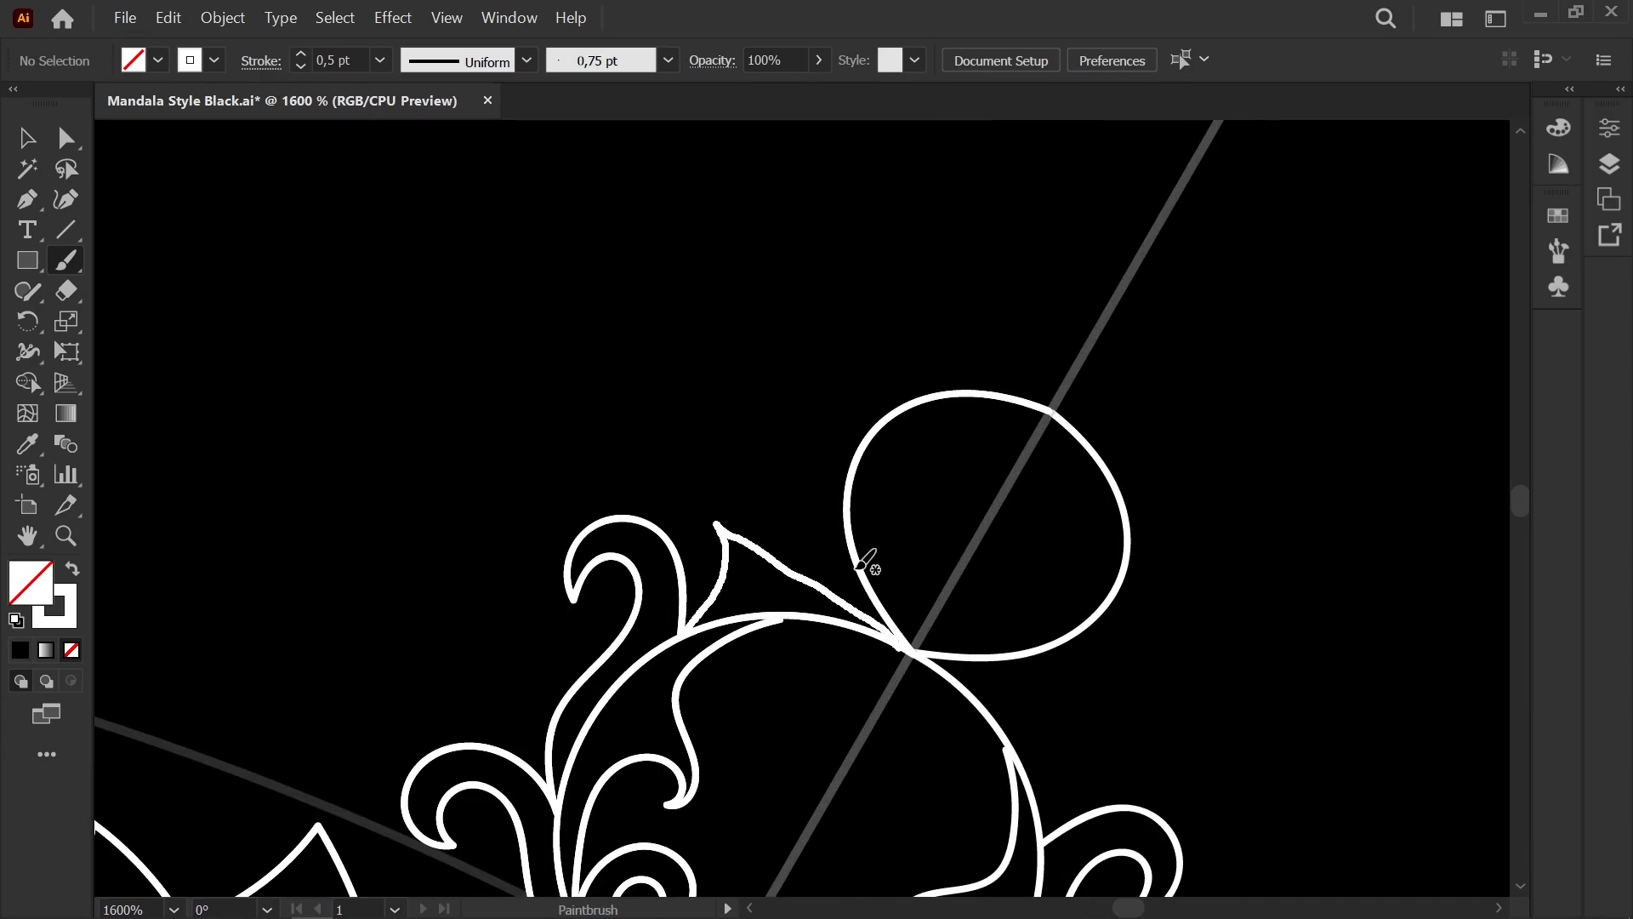
pyautogui.scroll(-3, 858, 568)
pyautogui.scroll(4, 858, 585)
pyautogui.hotkey('ctrl', 'z')
# Step: Paint a crown around the small rounded shape with a hooked scroll, a pointed leaf and a curled tip ending on the guide line
pyautogui.press('space')
pyautogui.moveTo(753, 517); pyautogui.dragTo(776, 656)
pyautogui.moveTo(934, 747); pyautogui.dragTo(813, 469)
pyautogui.moveTo(758, 518); pyautogui.dragTo(805, 382)
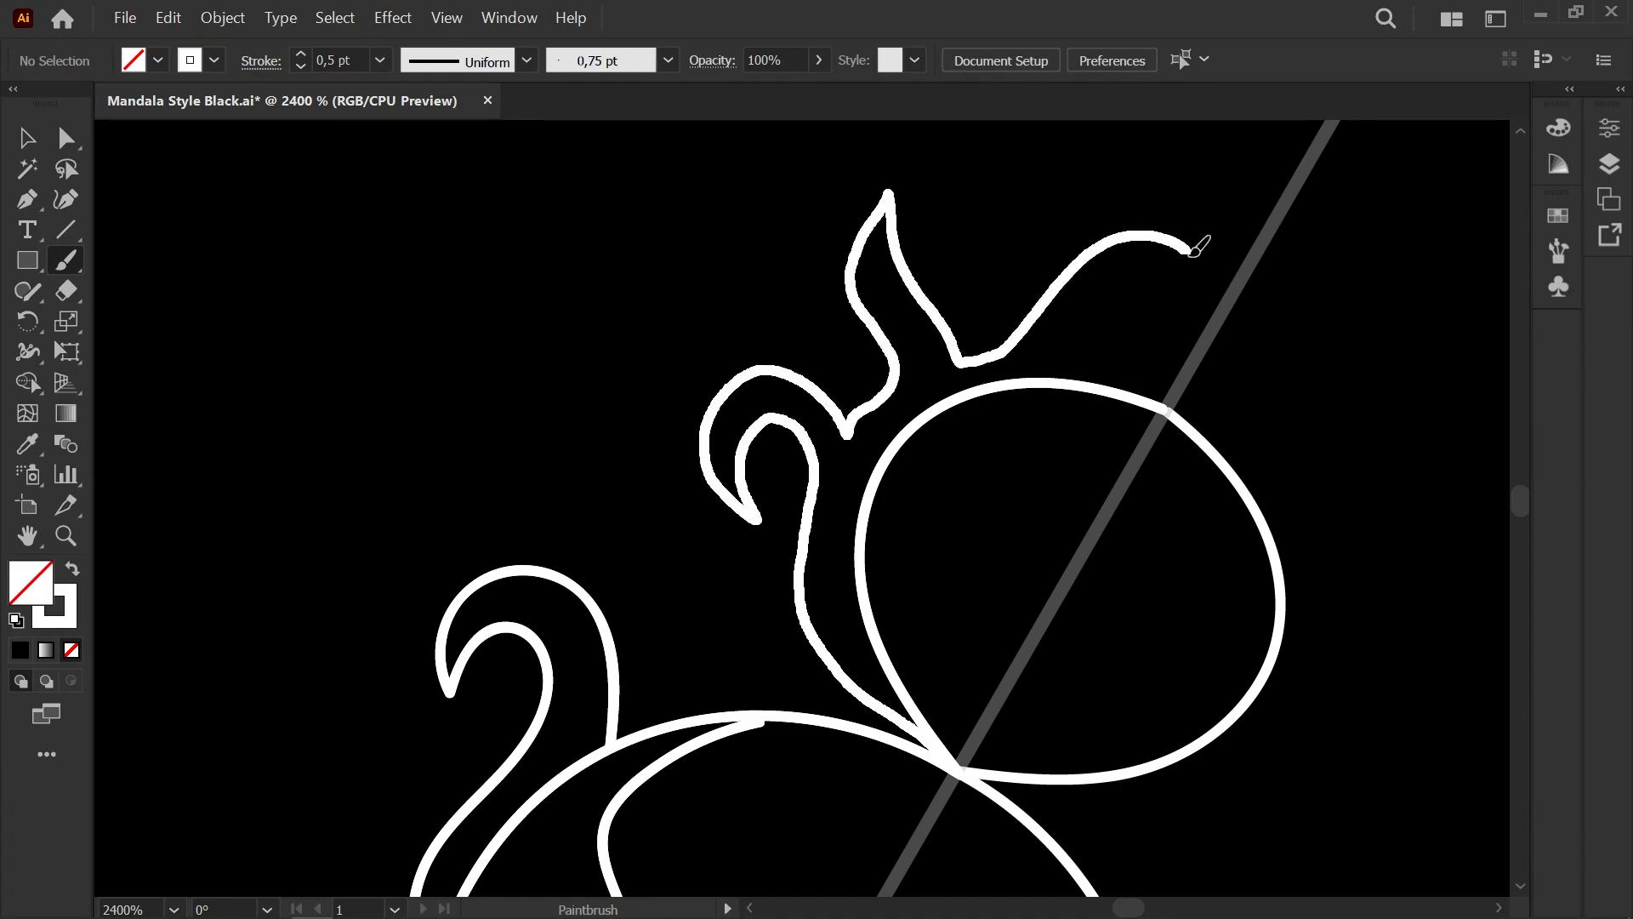
pyautogui.moveTo(1168, 410); pyautogui.dragTo(1166, 409)
# Step: Paint a pointed, wavy contour inside the small rounded shape, from its base to the guide line
pyautogui.scroll(-4, 1057, 338)
pyautogui.press('space')
pyautogui.moveTo(1058, 339)
pyautogui.mouseDown()
pyautogui.moveTo(911, 346)
pyautogui.moveTo(751, 565)
pyautogui.mouseUp()
pyautogui.scroll(4, 900, 351)
pyautogui.press('space')
pyautogui.moveTo(752, 479); pyautogui.dragTo(788, 424)
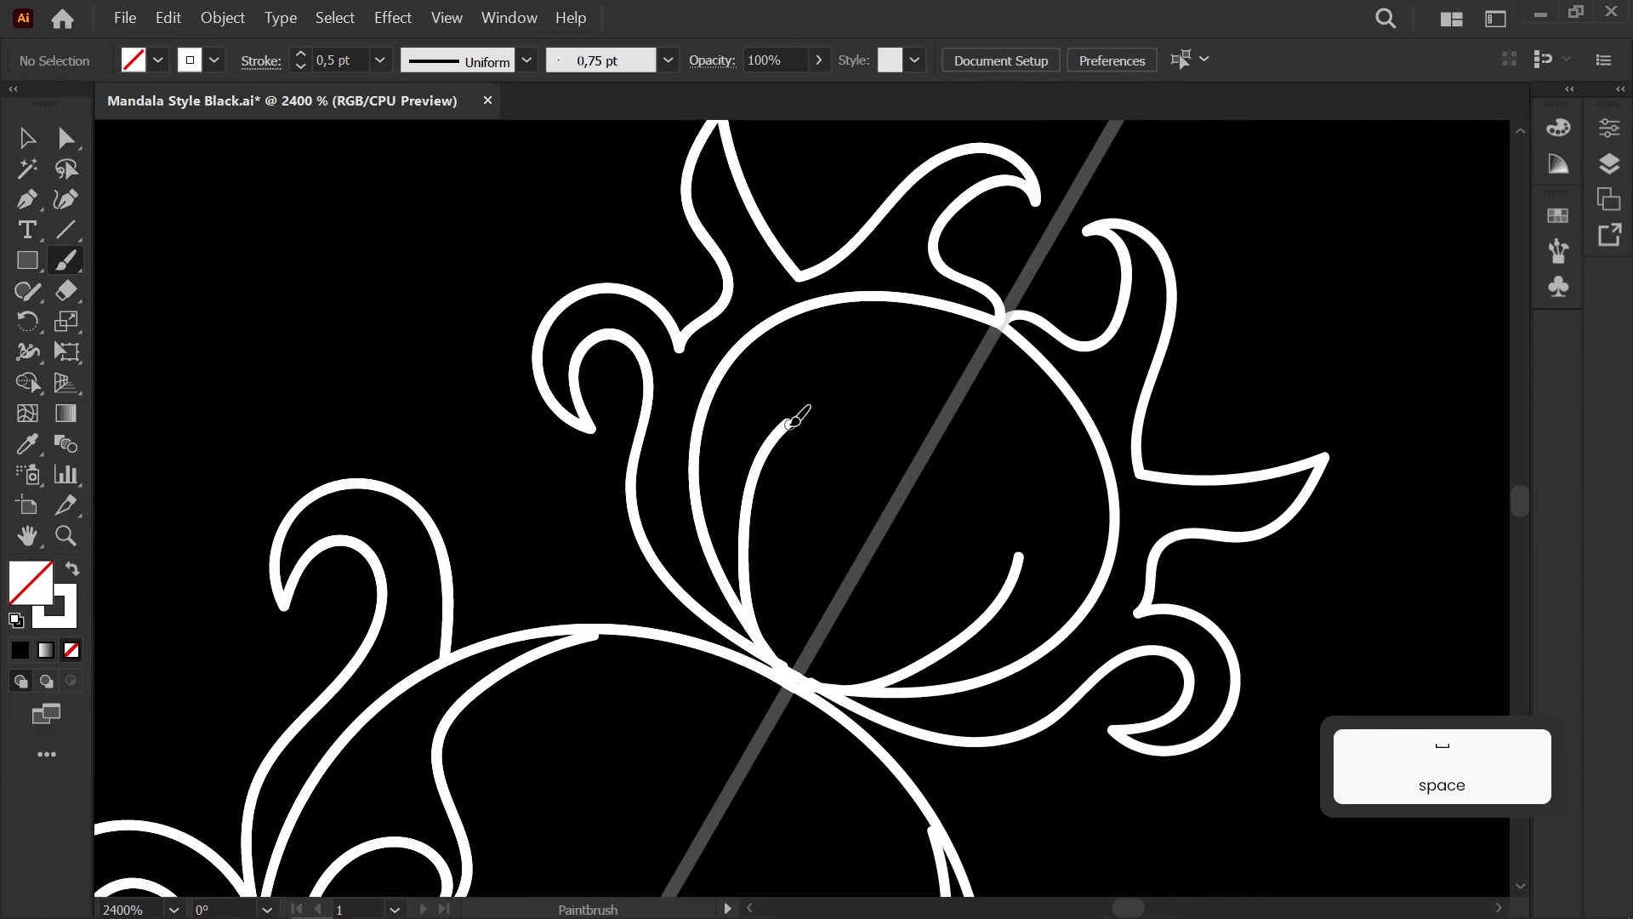
pyautogui.hotkey('ctrl', 'z')
pyautogui.moveTo(796, 679); pyautogui.dragTo(767, 622)
pyautogui.moveTo(875, 371)
pyautogui.mouseDown()
pyautogui.moveTo(938, 365)
pyautogui.moveTo(941, 423)
pyautogui.mouseUp()
pyautogui.scroll(-4, 819, 527)
pyautogui.press('space')
pyautogui.moveTo(782, 539); pyautogui.dragTo(752, 326)
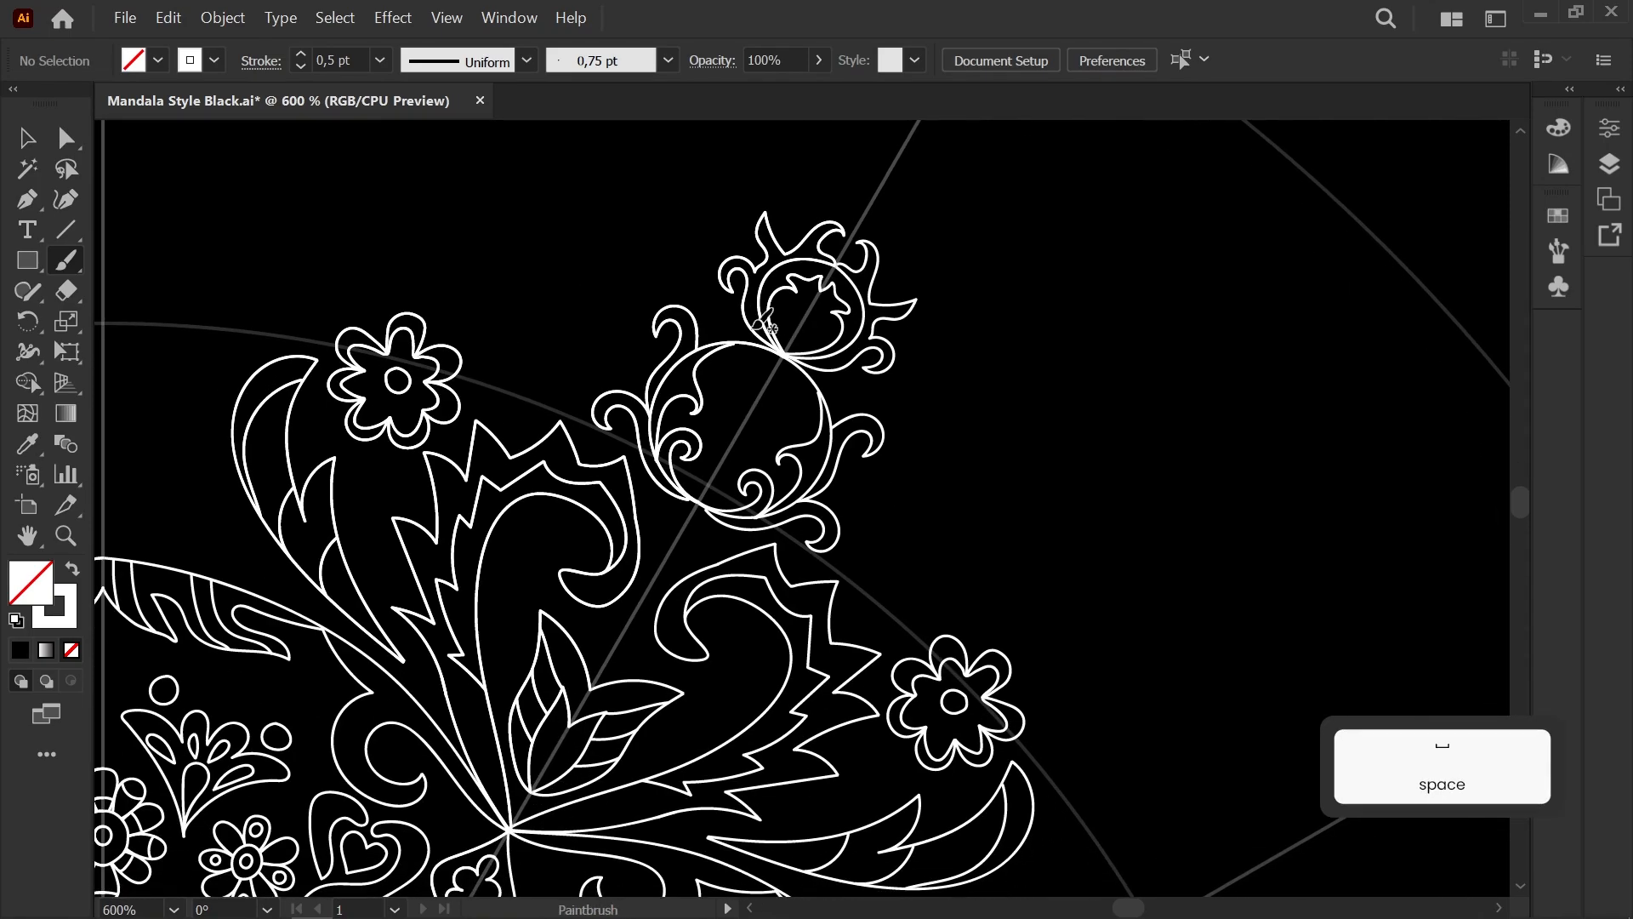
# Step: Adjust the end anchor points of the wavy contour inside the small rounded shape at its base and on the guide line
pyautogui.scroll(-2, 765, 325)
pyautogui.scroll(4, 660, 354)
pyautogui.press('a')
pyautogui.click(730, 463)
pyautogui.moveTo(733, 461); pyautogui.dragTo(739, 453)
pyautogui.press('space')
pyautogui.moveTo(696, 609); pyautogui.dragTo(832, 228)
pyautogui.scroll(1, 563, 541)
pyautogui.click(733, 753)
pyautogui.moveTo(733, 752); pyautogui.dragTo(737, 749)
pyautogui.click(568, 544)
pyautogui.moveTo(569, 543); pyautogui.dragTo(567, 547)
pyautogui.click(563, 539)
pyautogui.click(640, 508)
# Step: Examine the scrolled circle motif and its place among the surrounding plumes and flowers
pyautogui.press('space')
pyautogui.moveTo(886, 177); pyautogui.dragTo(904, 544)
pyautogui.click(905, 544)
pyautogui.scroll(-2, 801, 506)
pyautogui.moveTo(802, 506); pyautogui.dragTo(601, 600)
pyautogui.scroll(-3, 707, 496)
pyautogui.moveTo(713, 567); pyautogui.dragTo(791, 350)
pyautogui.scroll(-2, 791, 350)
pyautogui.moveTo(760, 445); pyautogui.dragTo(527, 478)
pyautogui.scroll(-1, 527, 477)
pyautogui.moveTo(516, 546); pyautogui.dragTo(460, 514)
pyautogui.moveTo(728, 628)
pyautogui.mouseDown()
pyautogui.moveTo(412, 473)
pyautogui.moveTo(901, 640)
pyautogui.mouseUp()
pyautogui.scroll(6, 650, 419)
# Step: Paint a heart centred on the guide line inside the large circle, with a smaller scalloped contour rising from the heart's base
pyautogui.moveTo(650, 419); pyautogui.dragTo(631, 630)
pyautogui.press('b')
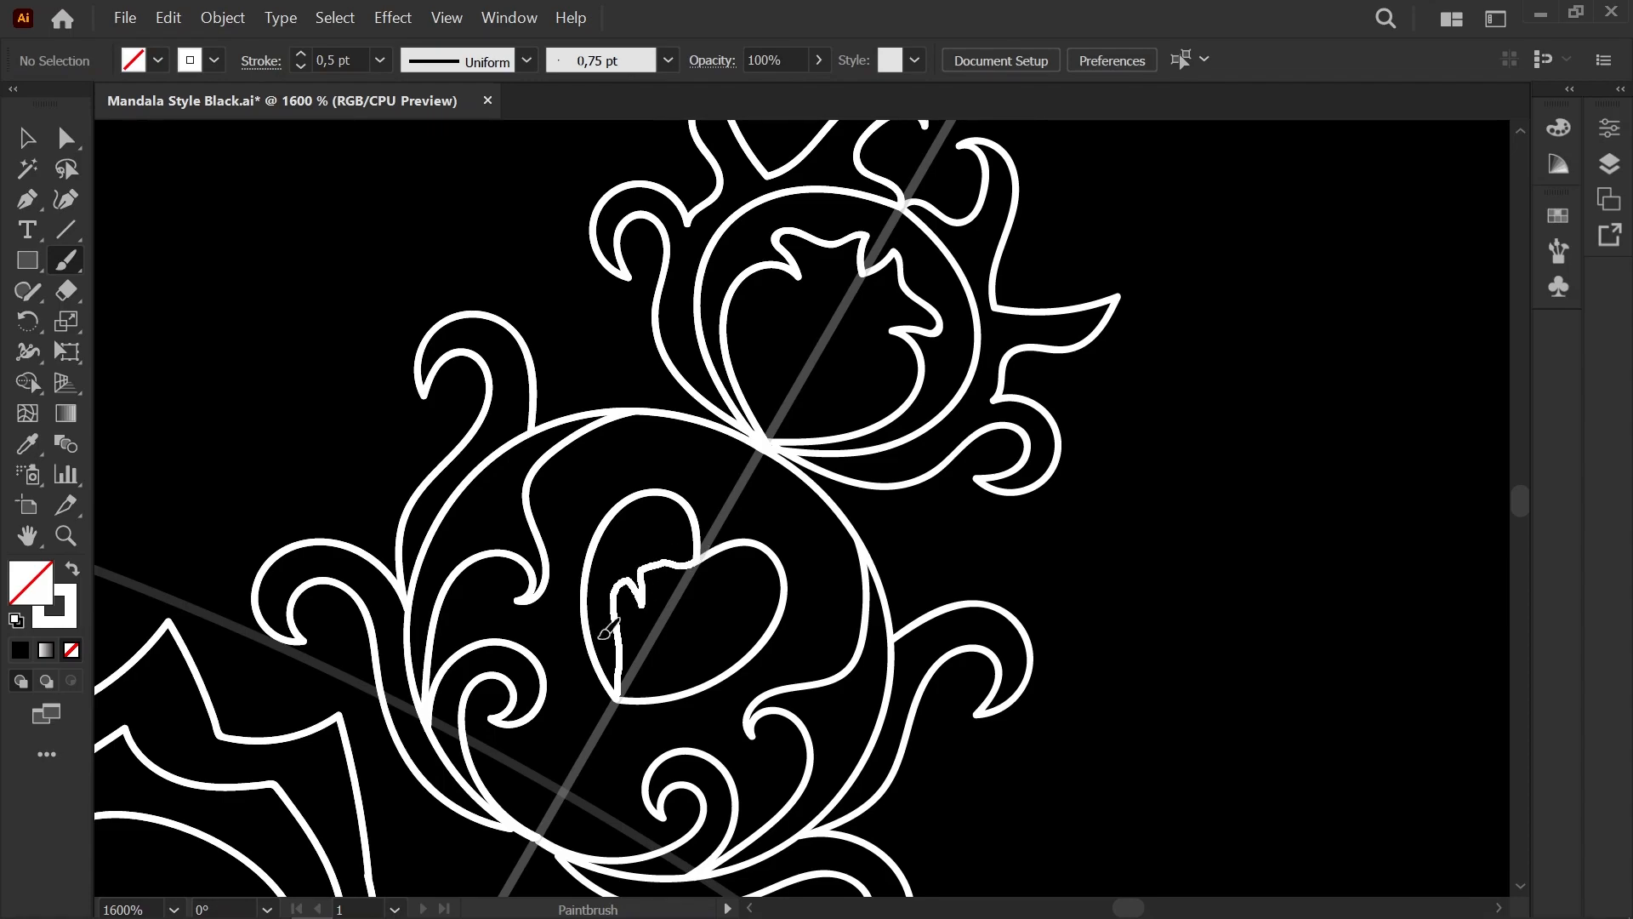
pyautogui.scroll(-1, 587, 600)
pyautogui.scroll(2, 572, 624)
pyautogui.moveTo(664, 506); pyautogui.dragTo(659, 566)
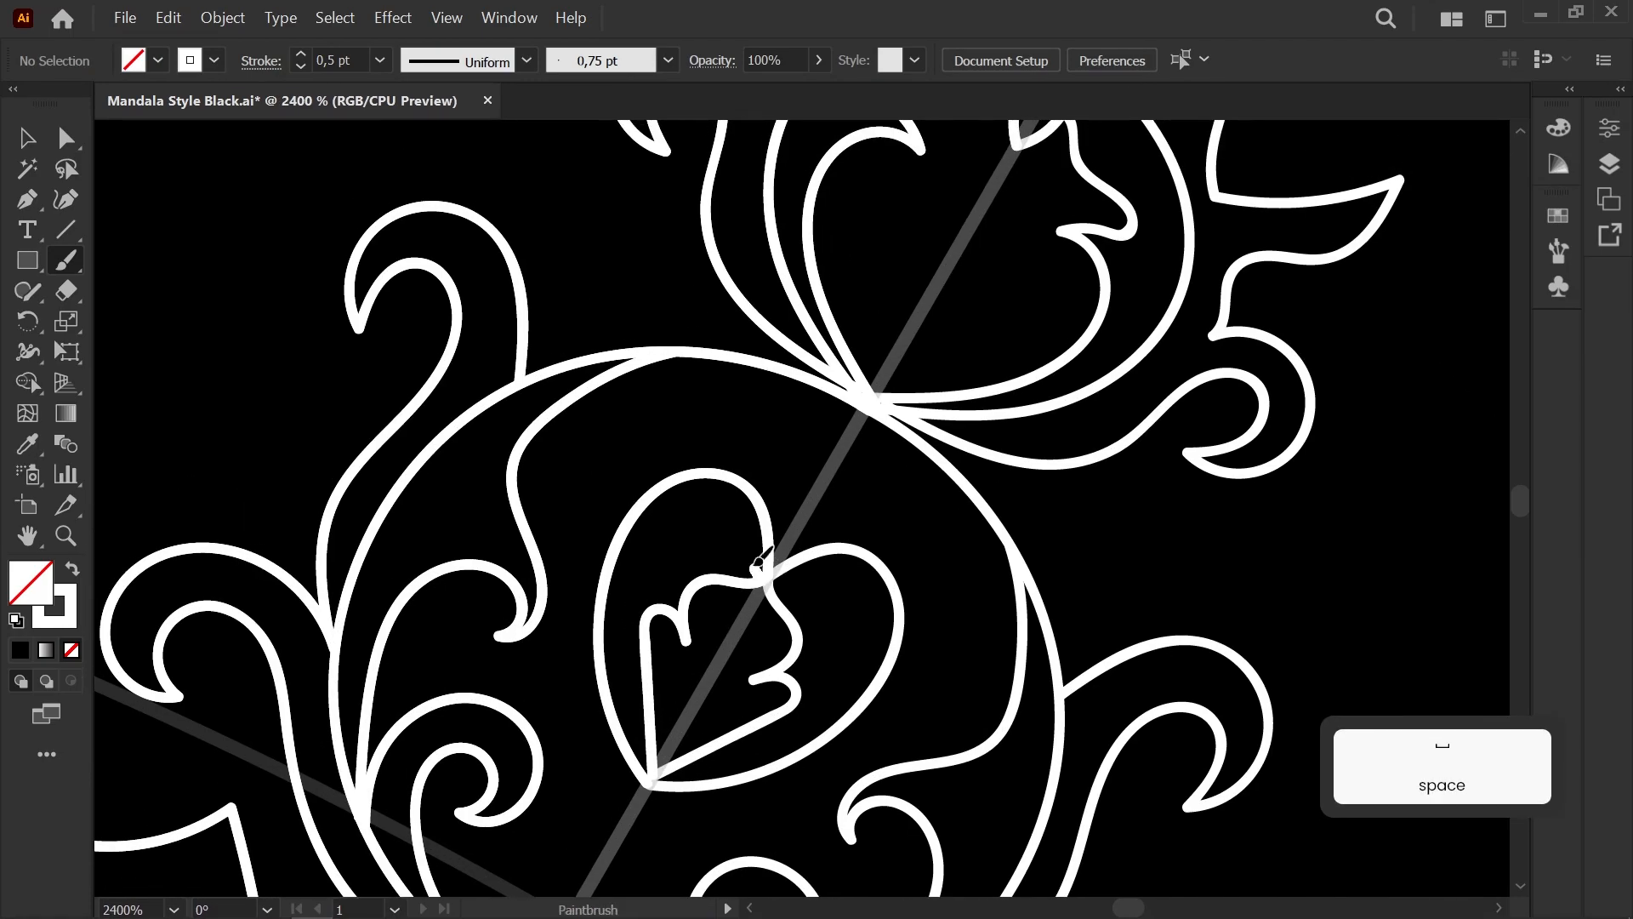
pyautogui.scroll(-3, 647, 510)
pyautogui.hotkey('ctrl', 'z')
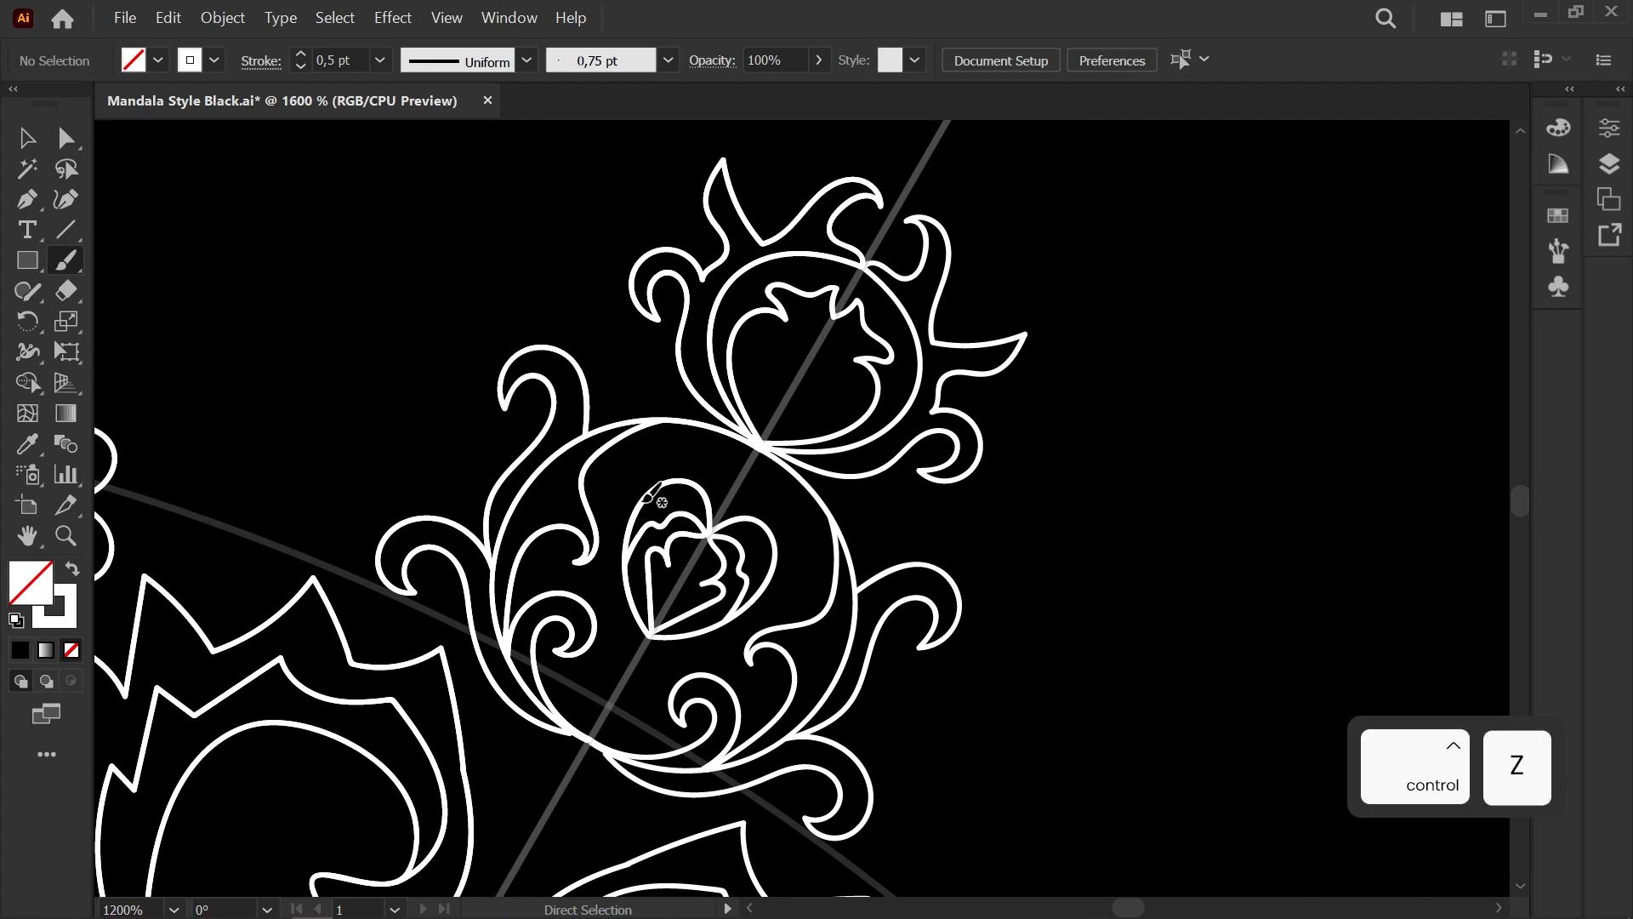
pyautogui.scroll(4, 764, 545)
pyautogui.moveTo(776, 545); pyautogui.dragTo(770, 519)
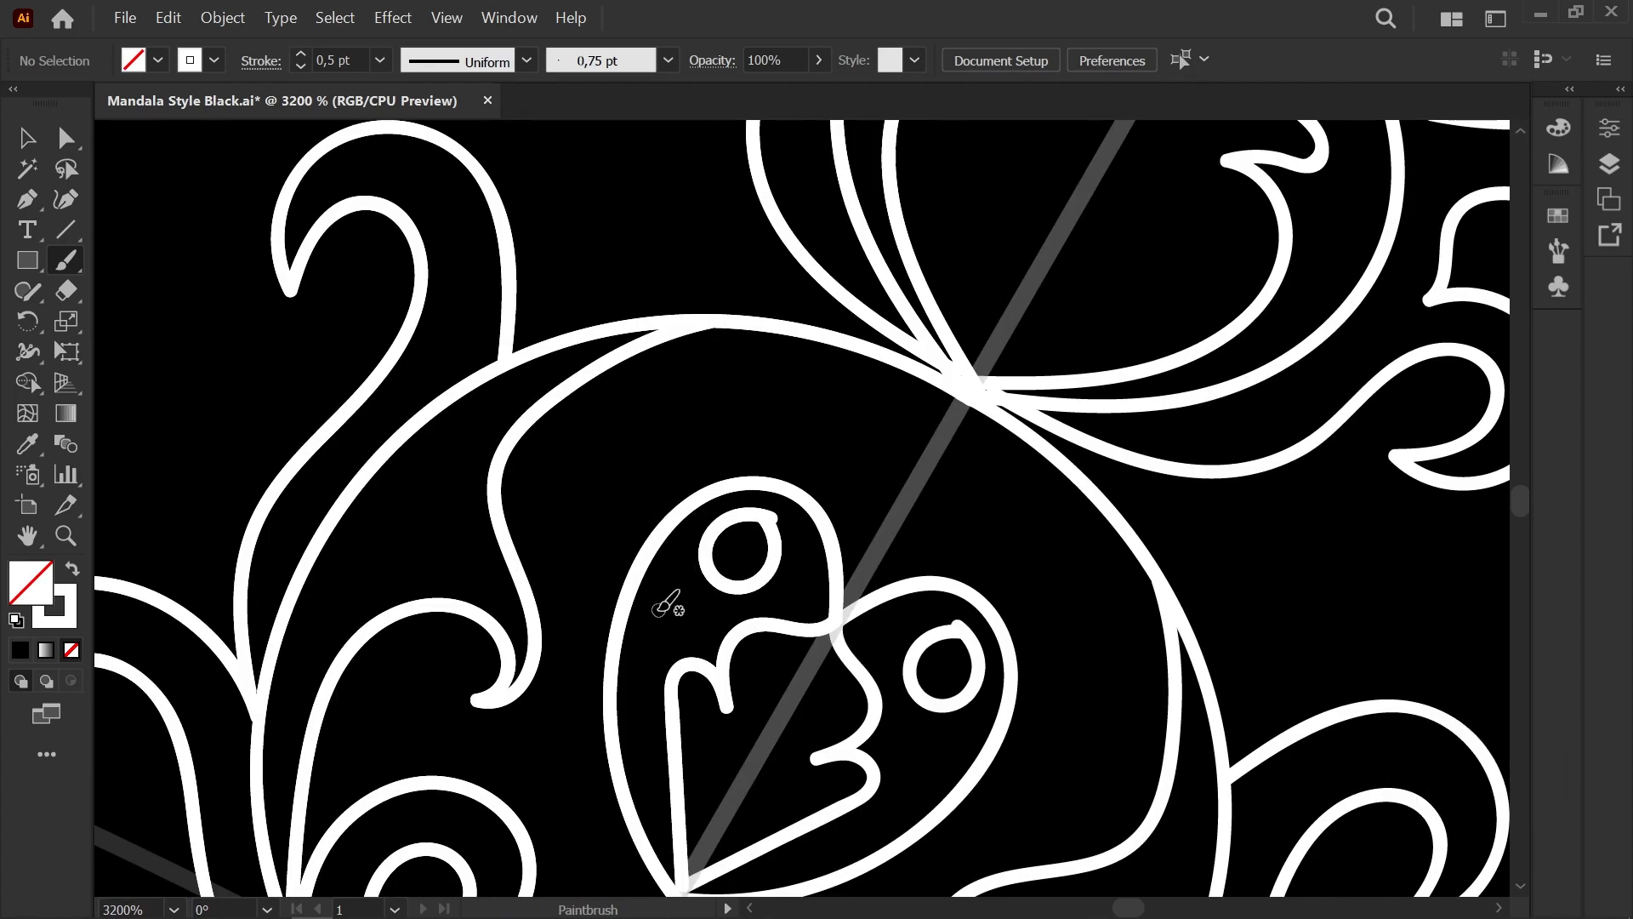
pyautogui.scroll(-5, 660, 603)
pyautogui.hotkey('ctrl', 'z')
# Step: Paint a second, larger heart outline around the heart and select its anchor point on the guide line
pyautogui.scroll(4, 693, 594)
pyautogui.moveTo(689, 591); pyautogui.dragTo(824, 469)
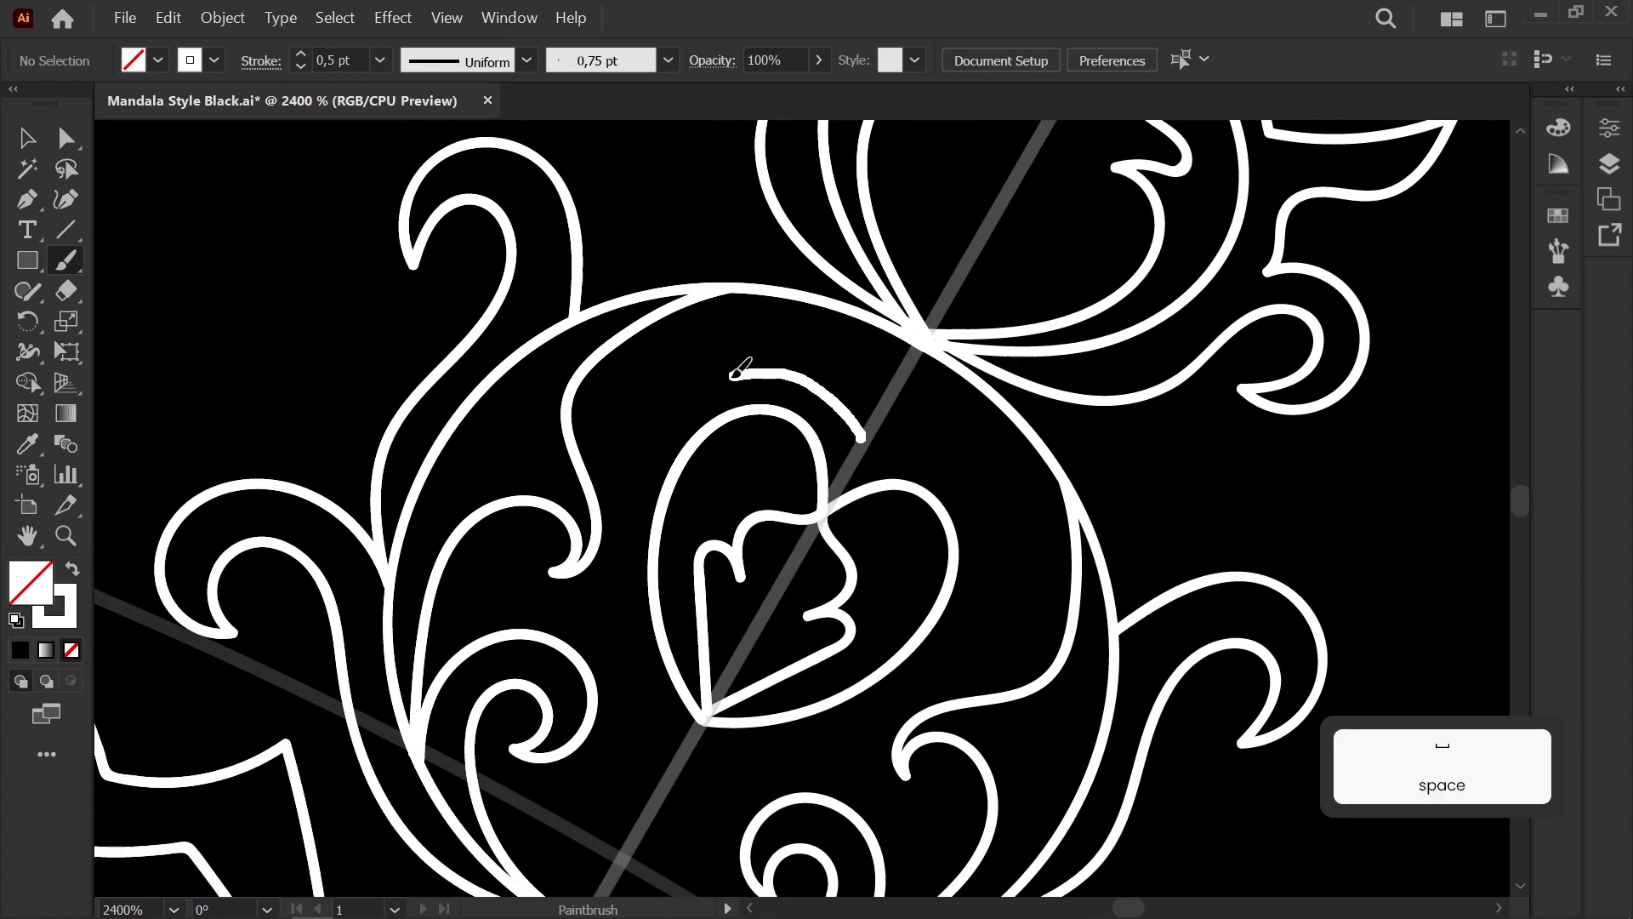
pyautogui.moveTo(672, 753); pyautogui.dragTo(672, 753)
pyautogui.scroll(-3, 861, 431)
pyautogui.press('a')
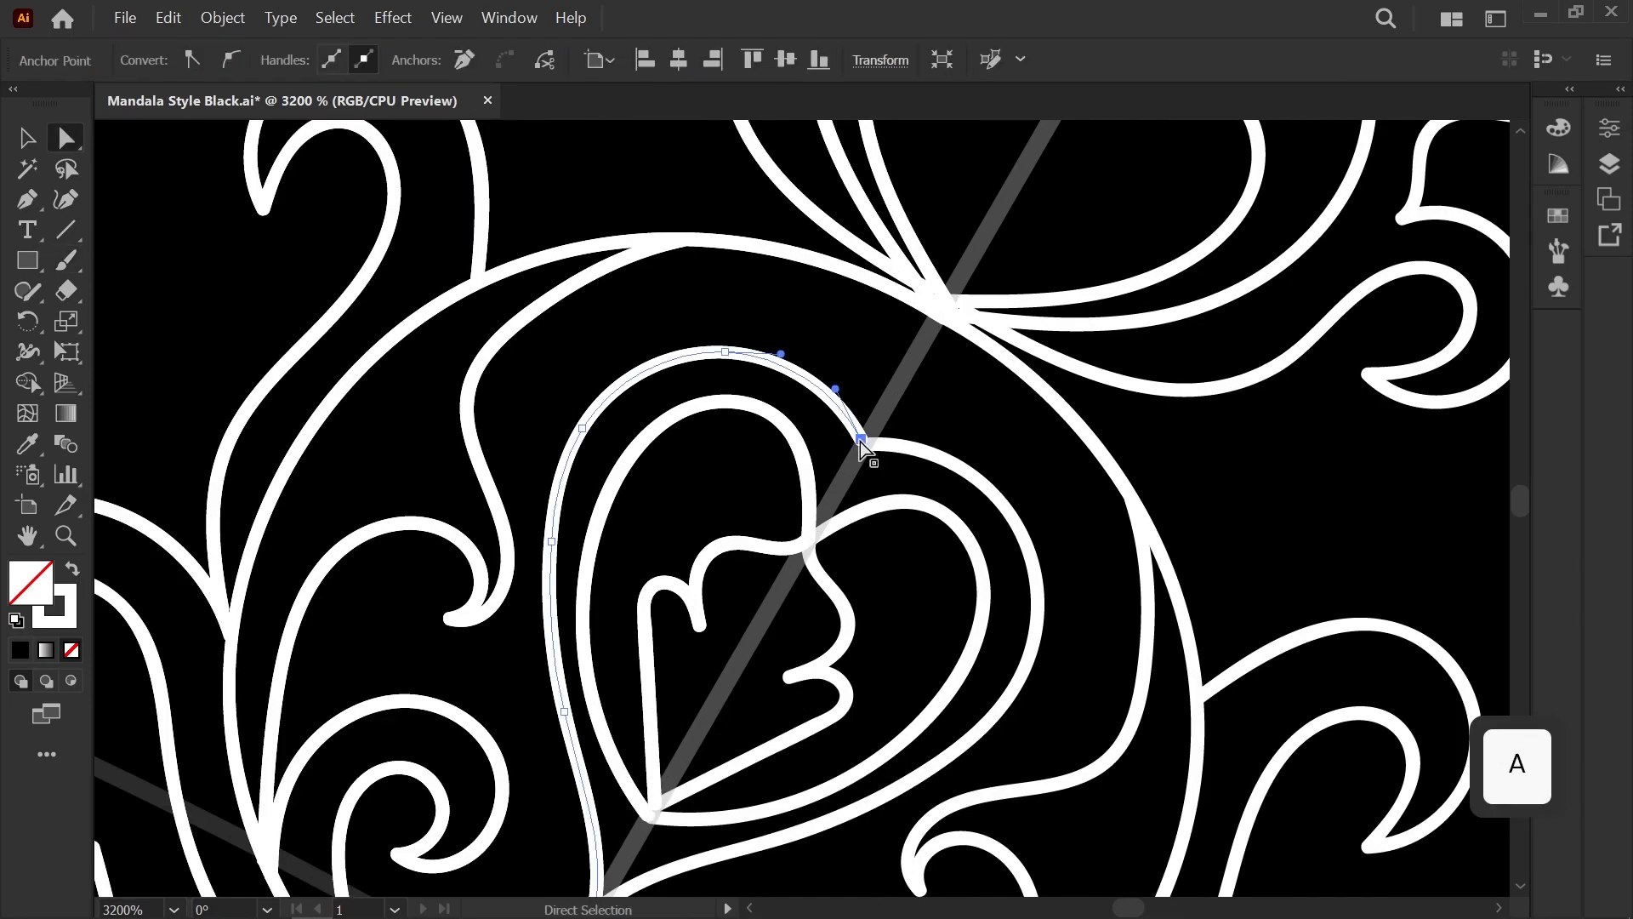
# Step: Examine the whole mandala with its new circle motifs, the reference ornaments and the empty gaps between the outer plumes
pyautogui.scroll(-2, 881, 367)
pyautogui.moveTo(776, 501); pyautogui.dragTo(743, 519)
pyautogui.scroll(-2, 565, 631)
pyautogui.moveTo(565, 631); pyautogui.dragTo(610, 703)
pyautogui.scroll(-1, 657, 564)
pyautogui.scroll(-2, 569, 477)
pyautogui.keyDown('alt'); pyautogui.scroll(4, 705, 306); pyautogui.keyUp('alt')
pyautogui.scroll(-1, 610, 702)
pyautogui.scroll(-1, 620, 587)
pyautogui.moveTo(570, 843); pyautogui.dragTo(691, 394)
pyautogui.scroll(-1, 690, 420)
pyautogui.scroll(-1, 691, 425)
pyautogui.scroll(1, 696, 417)
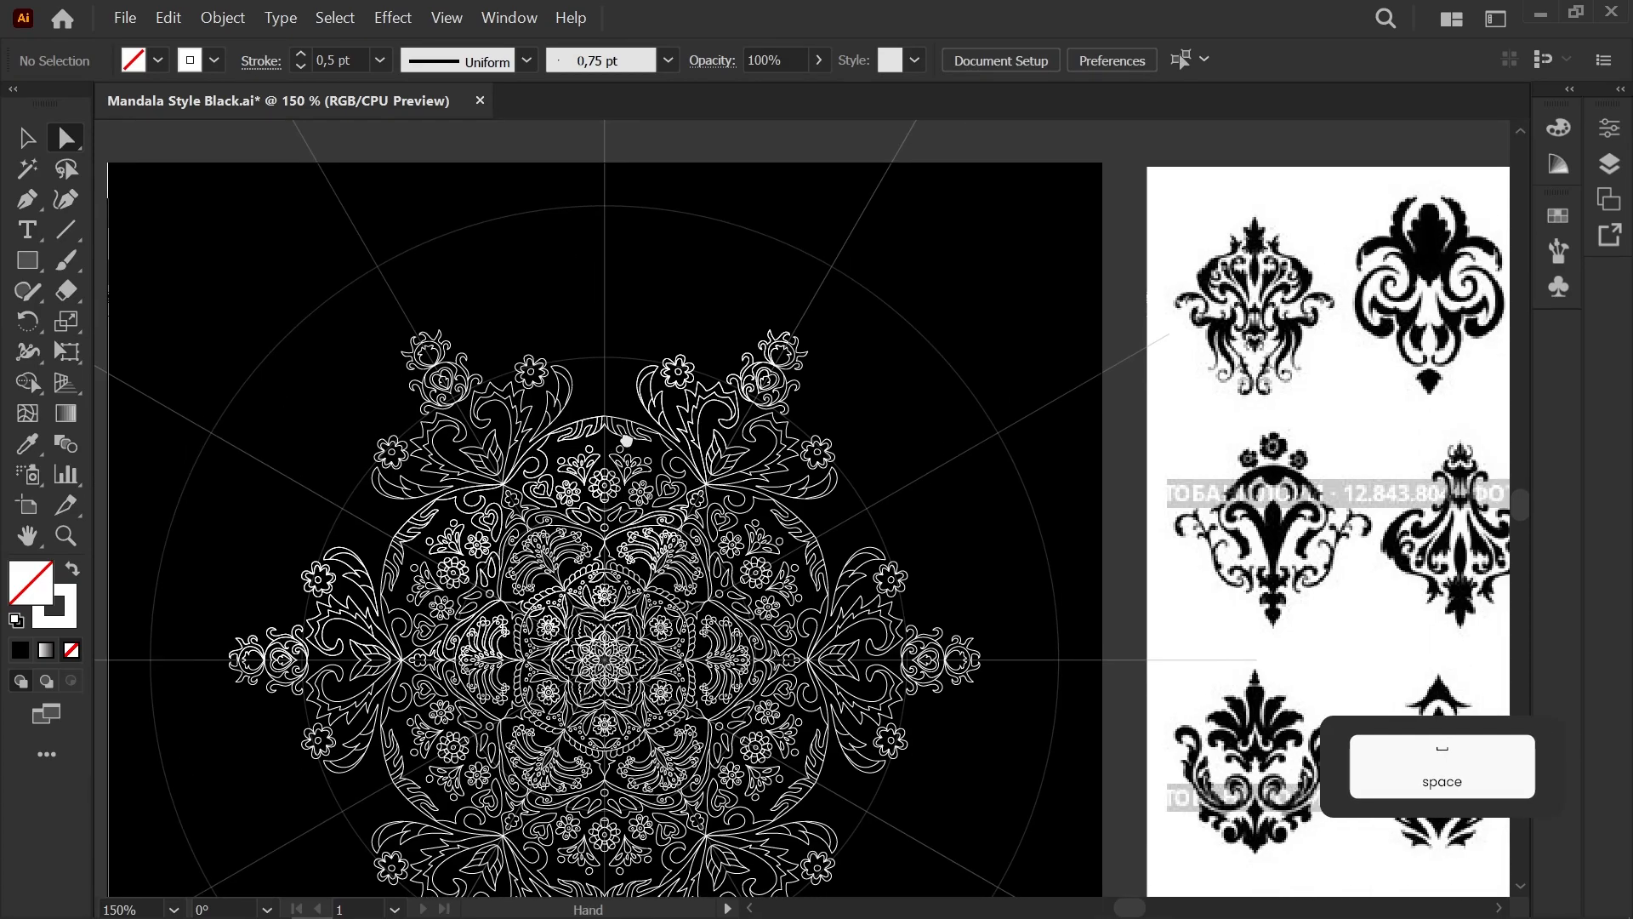
pyautogui.scroll(1, 596, 493)
pyautogui.scroll(2, 601, 474)
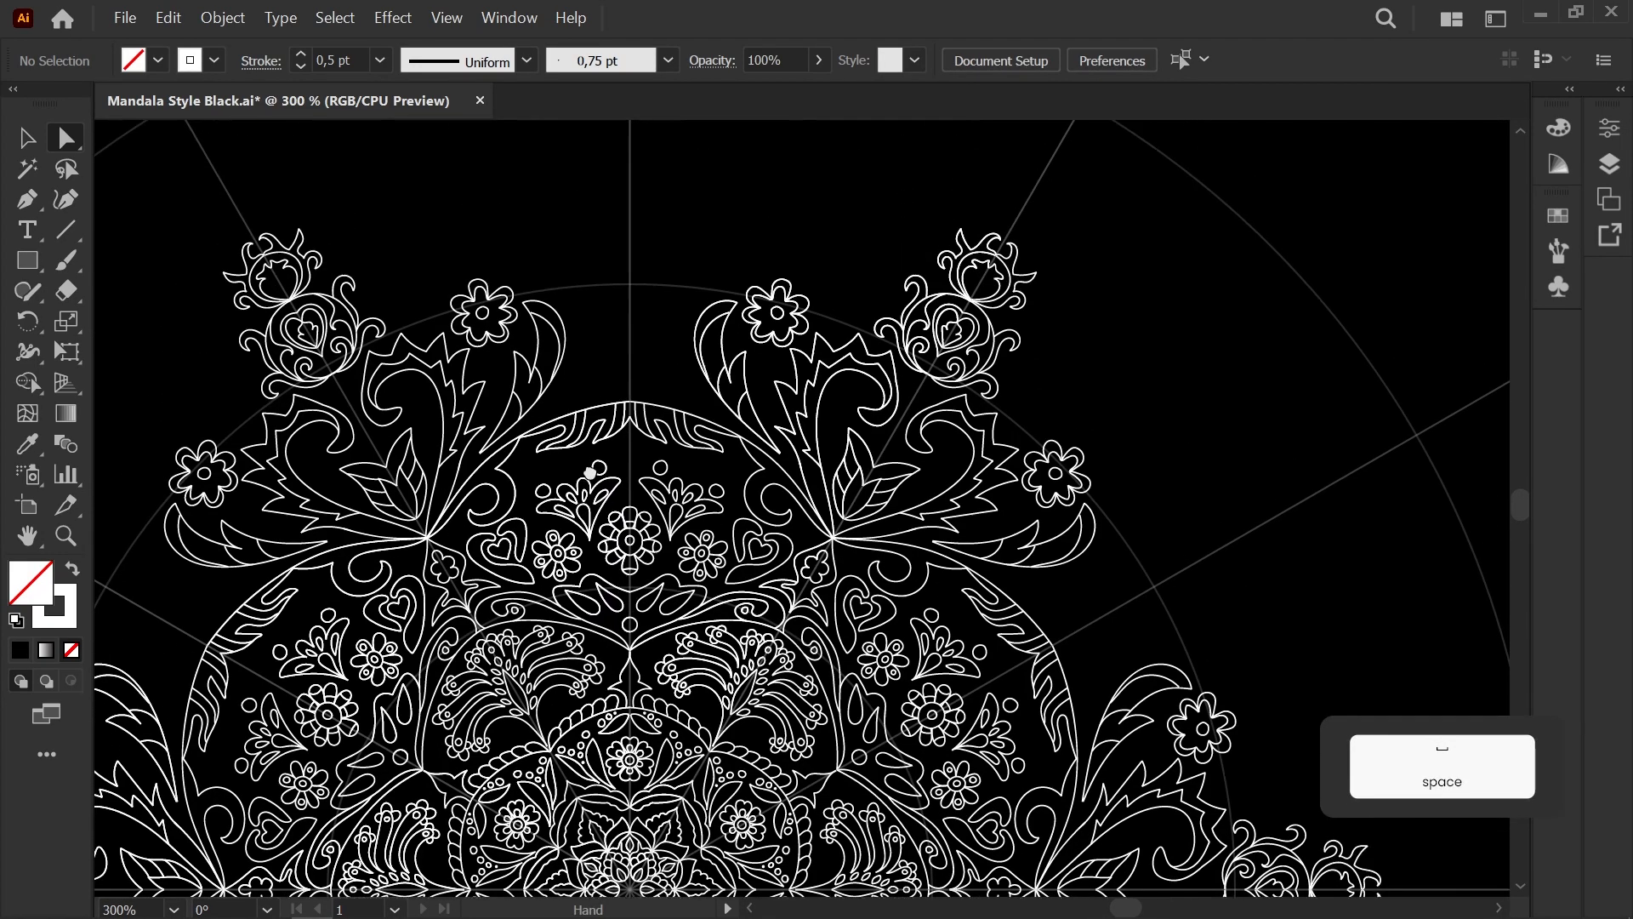
pyautogui.moveTo(708, 392); pyautogui.dragTo(491, 353)
pyautogui.scroll(-5, 488, 403)
pyautogui.scroll(2, 492, 349)
pyautogui.scroll(2, 299, 312)
pyautogui.scroll(3, 519, 532)
# Step: Paint a contour rising from the arch's peak beside the vertical guide line, in the gap between the two plume groups
pyautogui.moveTo(279, 310)
pyautogui.mouseDown()
pyautogui.moveTo(519, 532)
pyautogui.moveTo(551, 511)
pyautogui.moveTo(563, 576)
pyautogui.mouseUp()
pyautogui.scroll(-6, 519, 532)
pyautogui.scroll(5, 520, 532)
pyautogui.press('b')
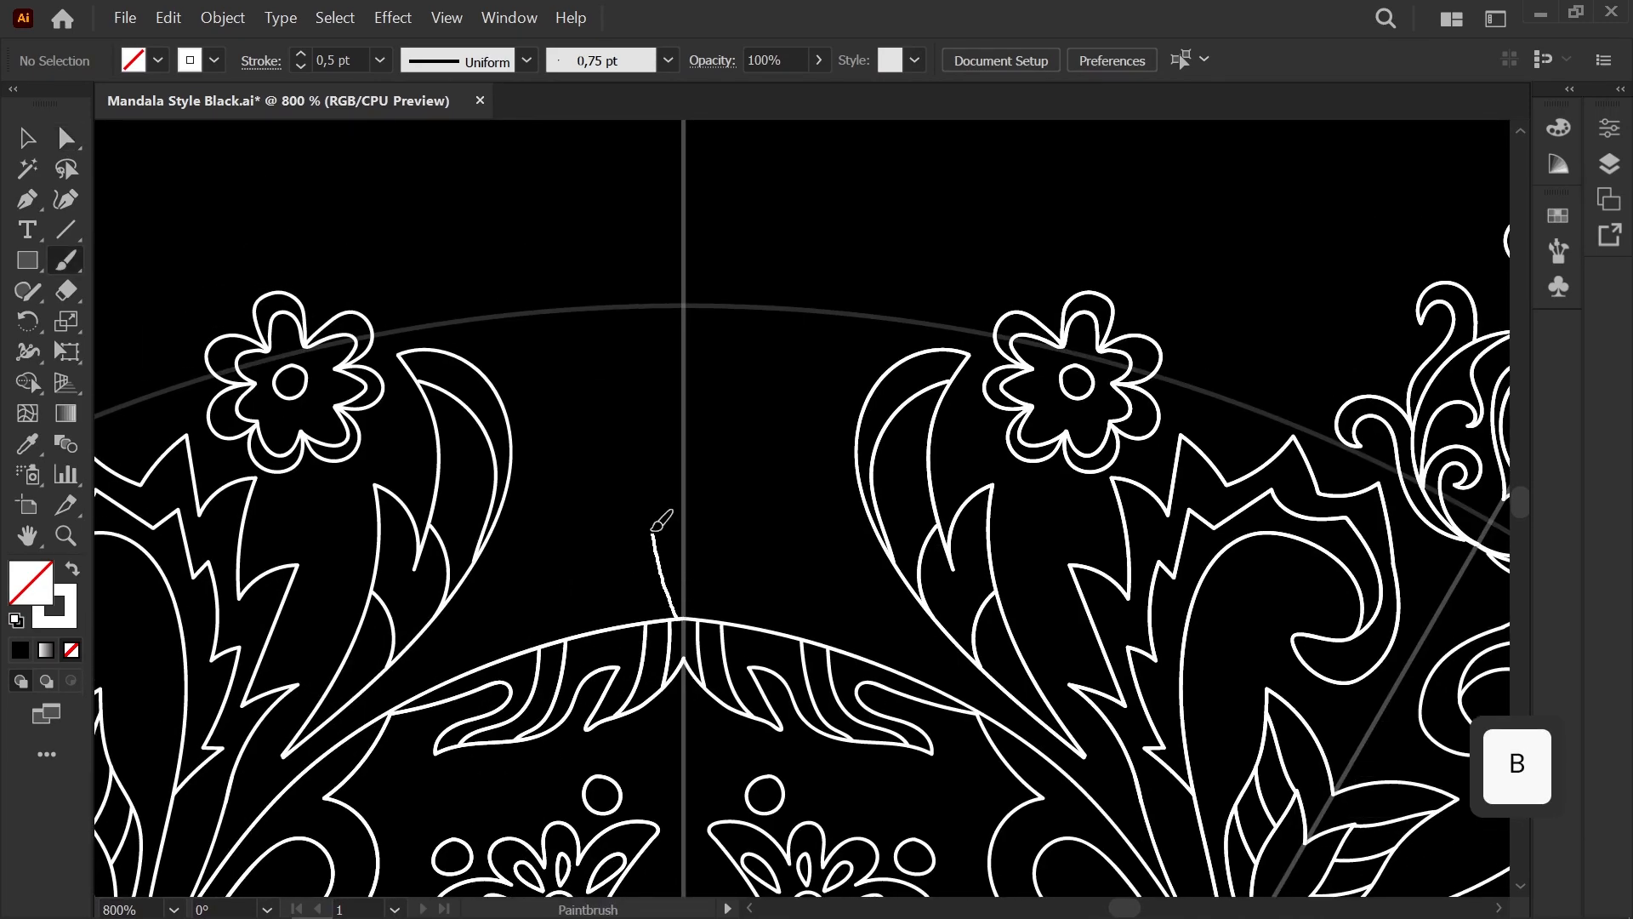
pyautogui.moveTo(677, 153); pyautogui.dragTo(682, 146)
pyautogui.scroll(-4, 627, 348)
pyautogui.moveTo(627, 348); pyautogui.dragTo(445, 266)
pyautogui.scroll(-1, 445, 302)
pyautogui.moveTo(438, 387); pyautogui.dragTo(602, 334)
pyautogui.scroll(3, 623, 217)
pyautogui.scroll(3, 861, 317)
pyautogui.moveTo(766, 366); pyautogui.dragTo(677, 576)
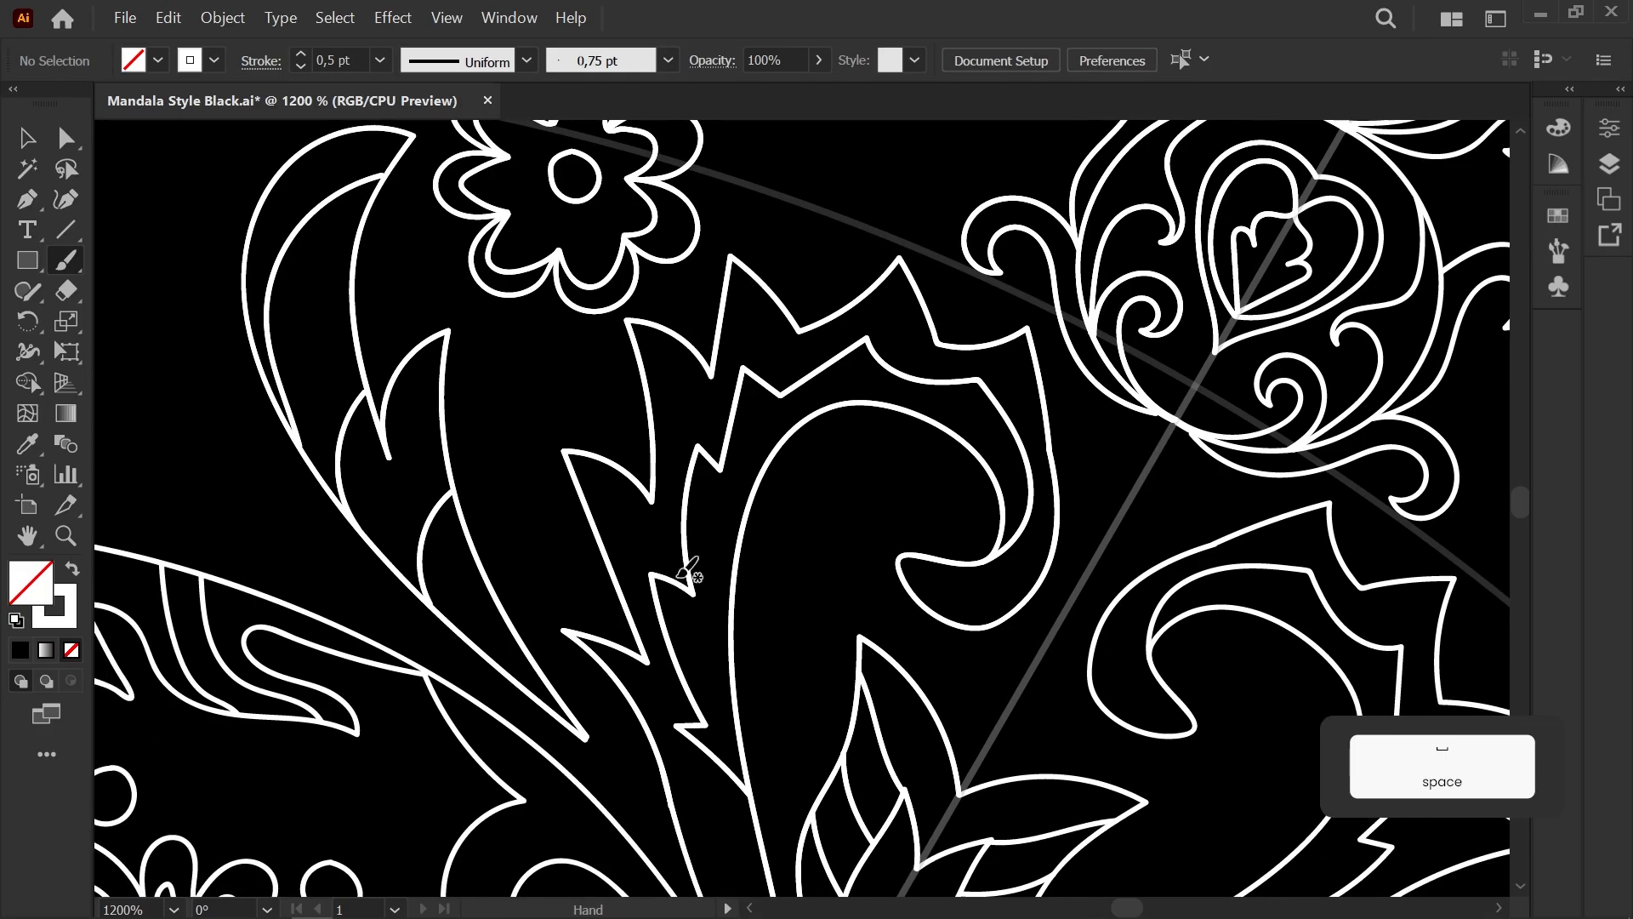